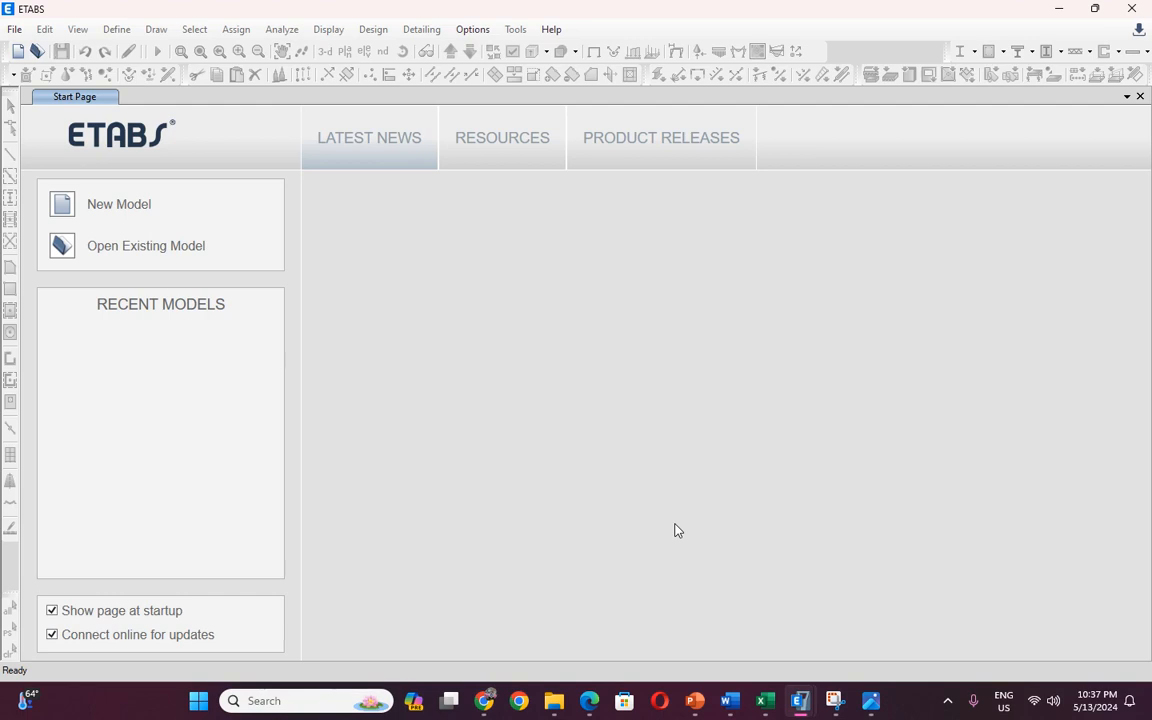
Review the building sketch and initialize a new ETABS model with built-in Metric SI settings, United States materials, AISC15, AISC 360-16 and ACI 318-19.
click(871, 700)
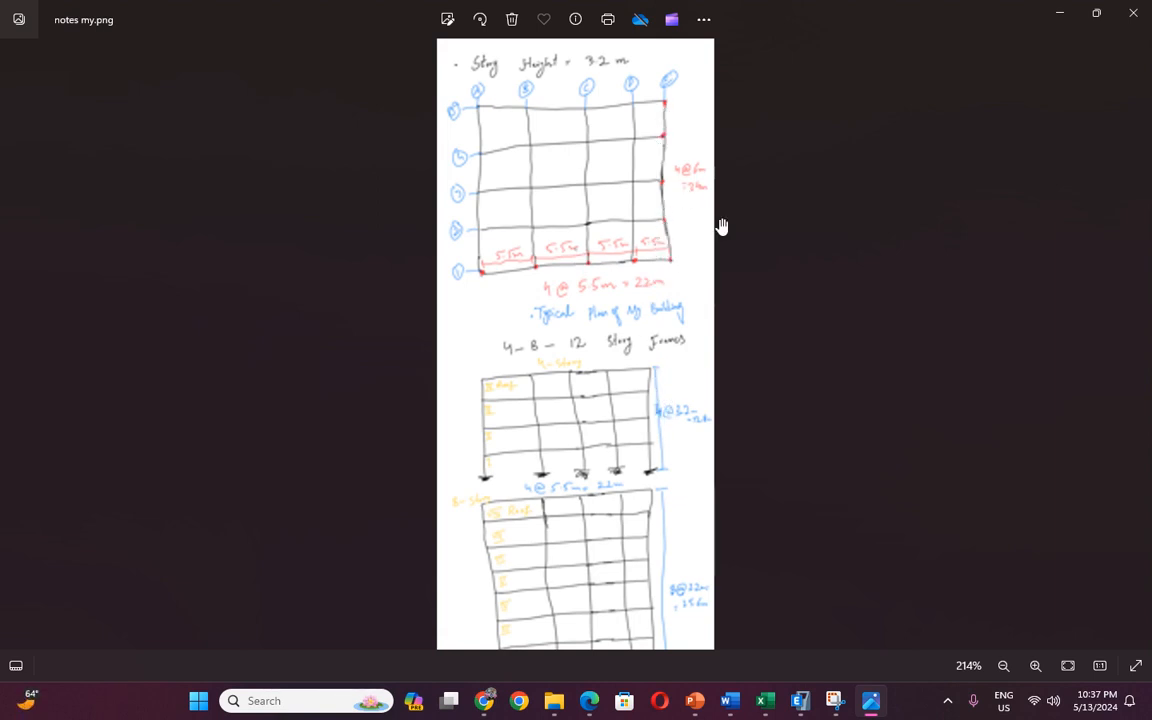
click(1058, 13)
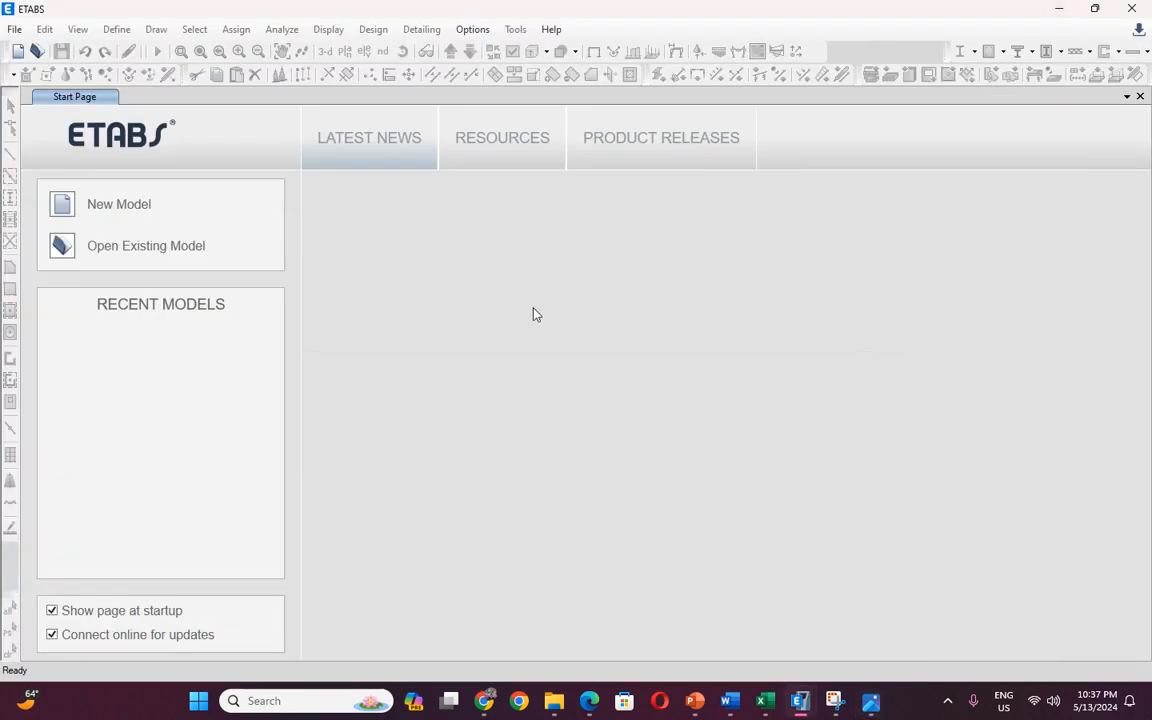
click(101, 217)
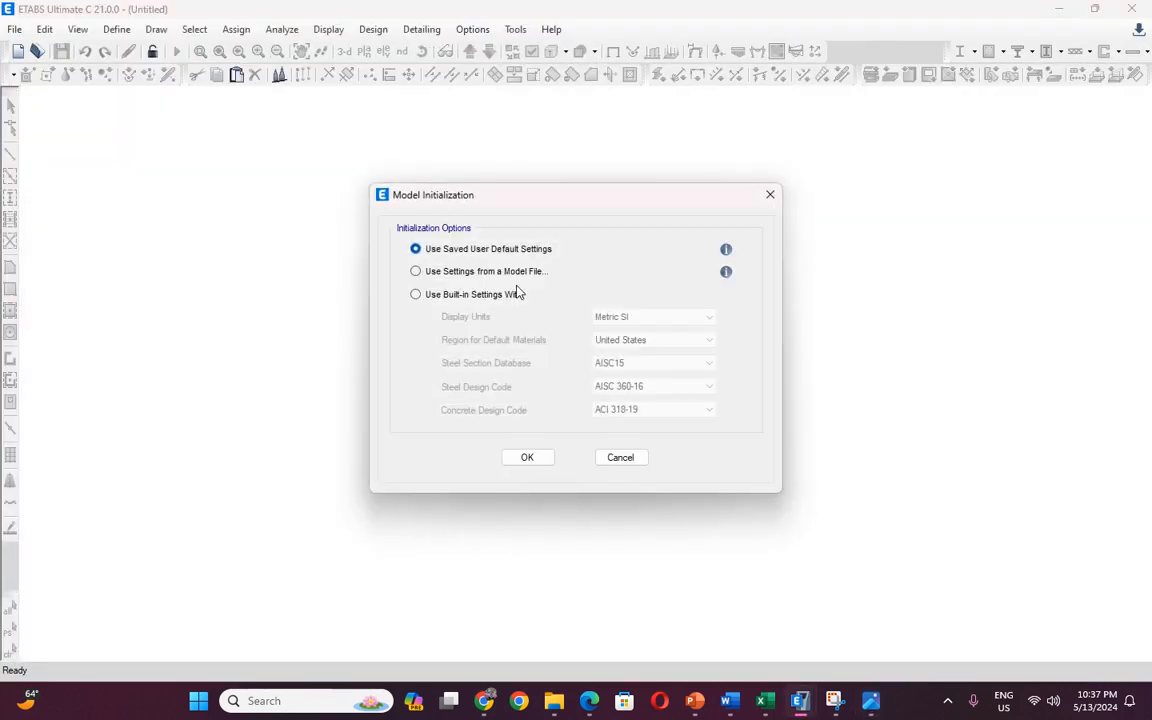
click(428, 298)
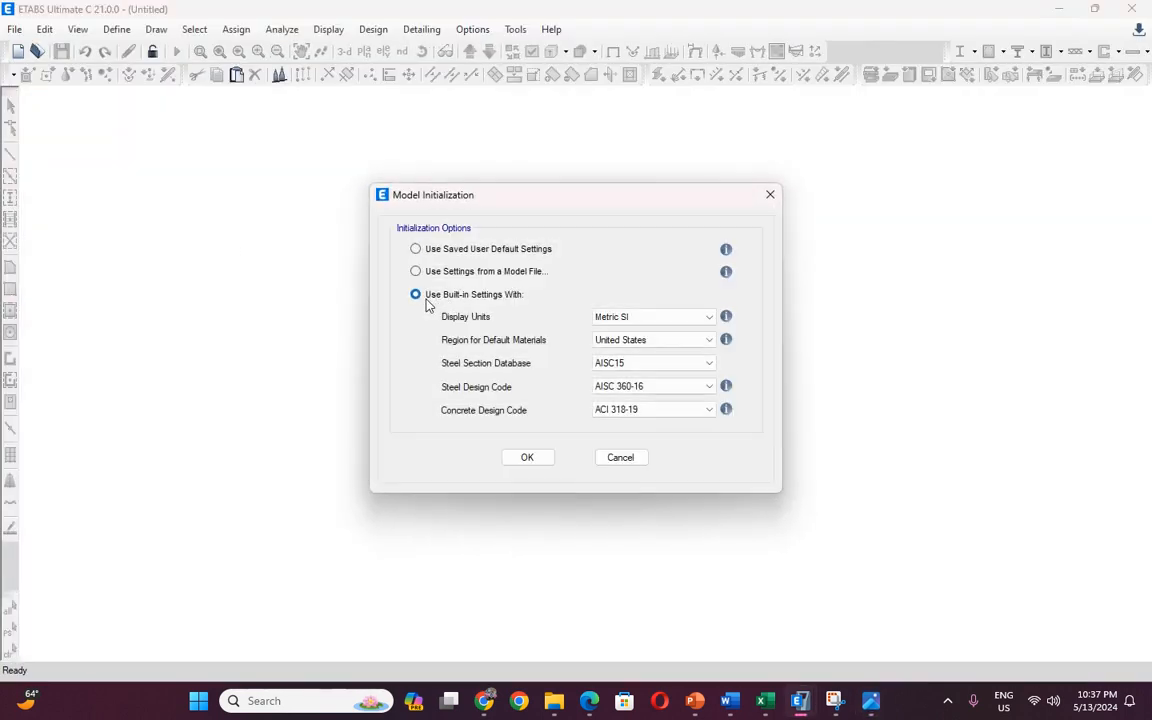
click(637, 321)
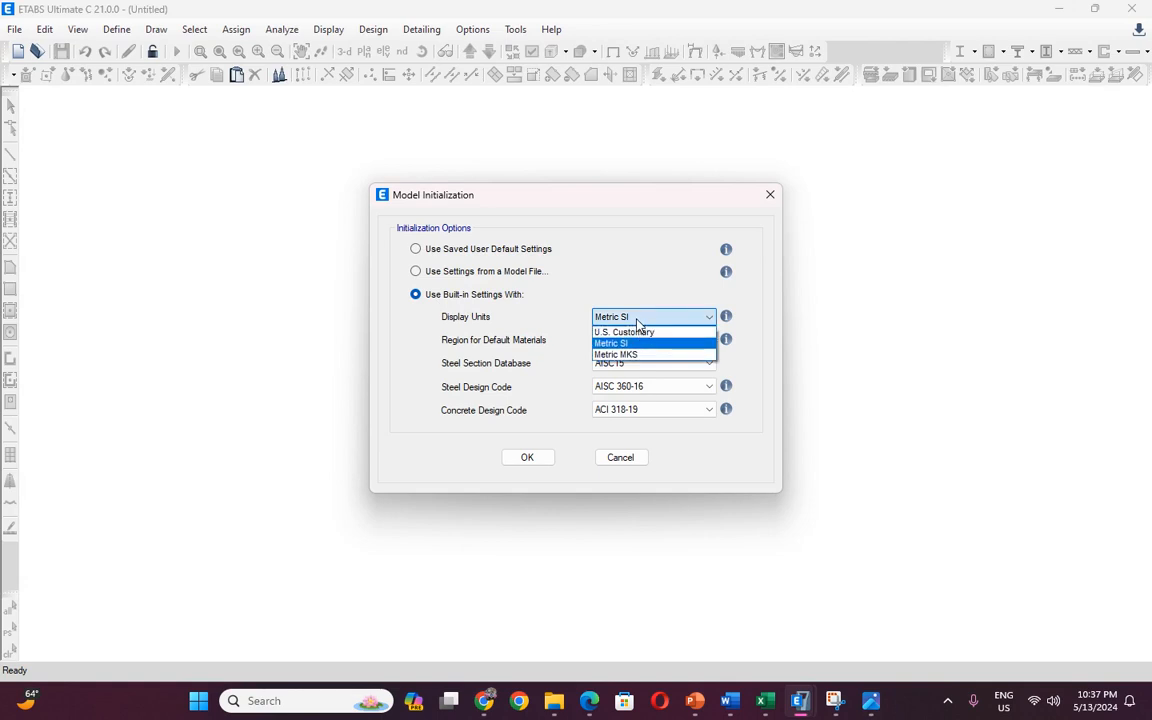
click(622, 343)
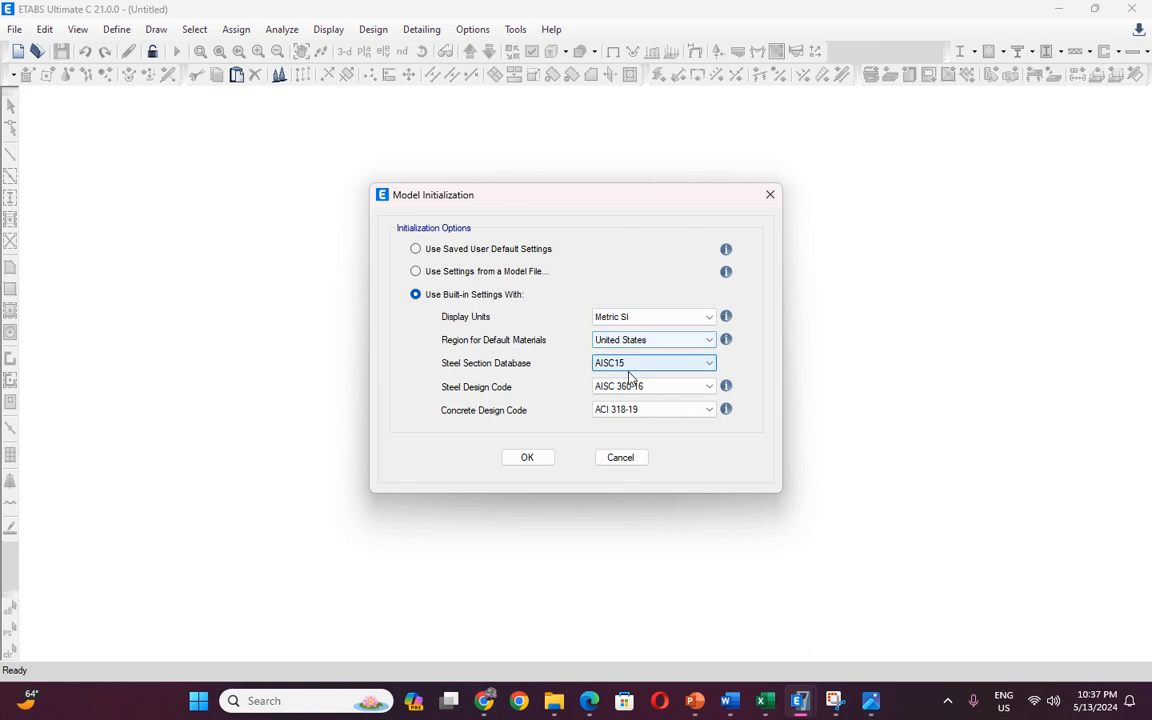
click(630, 387)
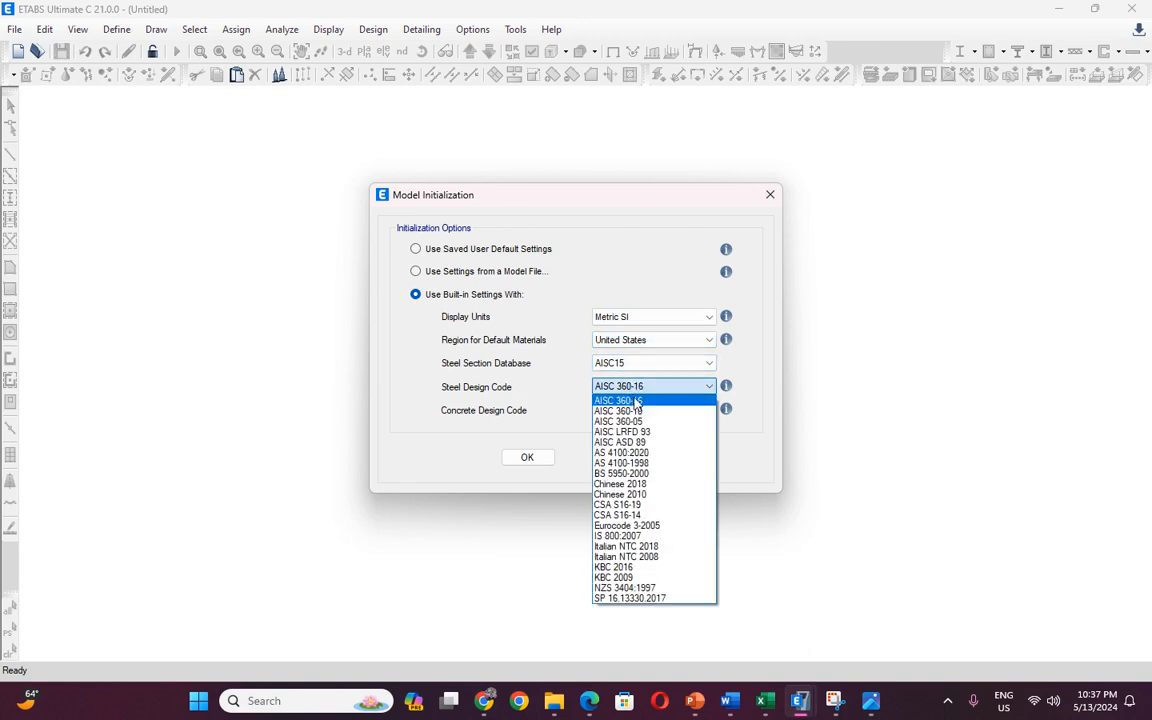
click(636, 401)
click(633, 410)
click(631, 424)
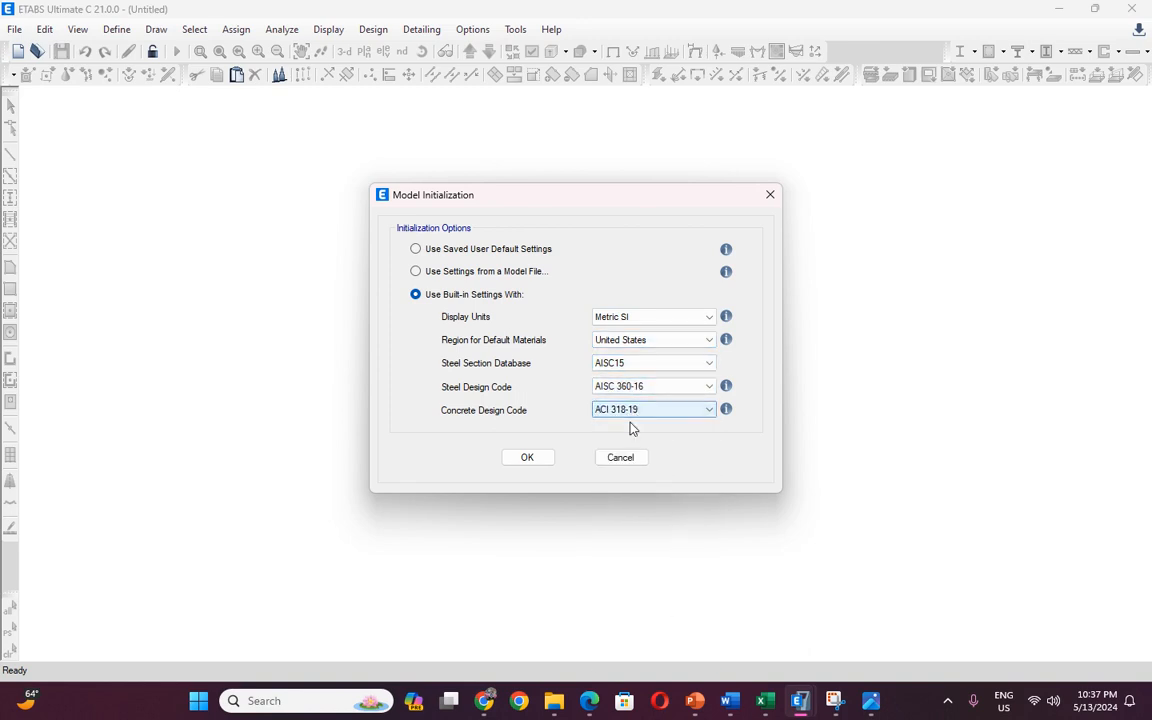
click(526, 456)
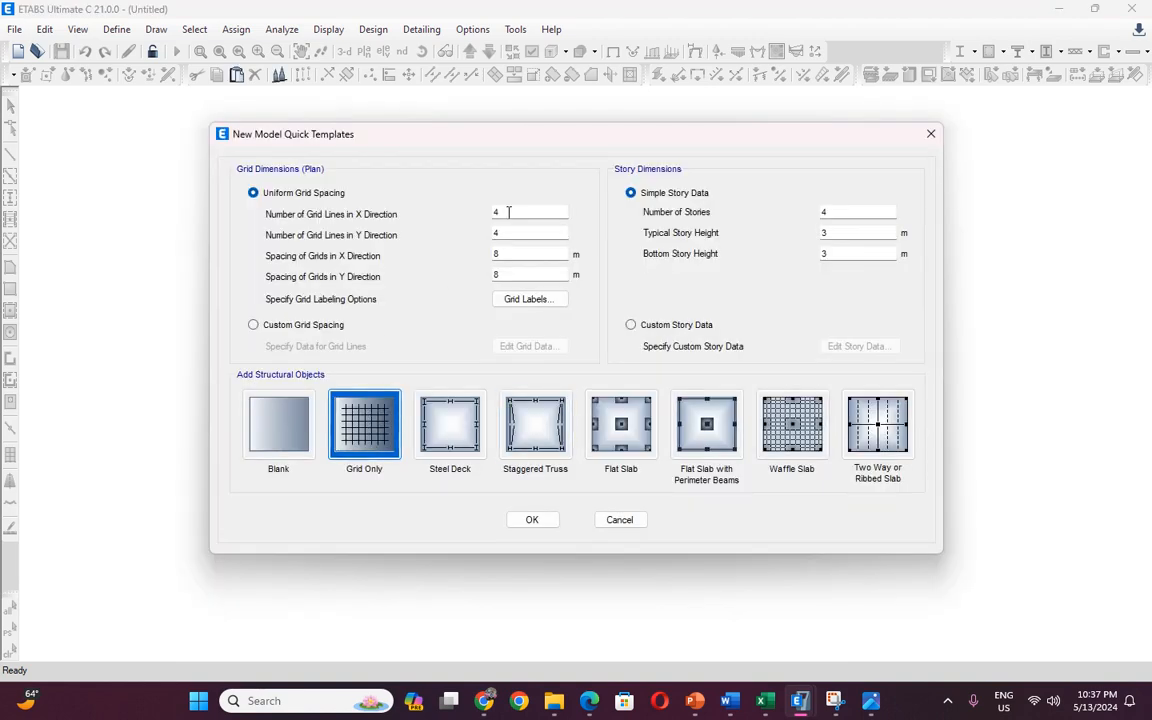
Set the grid spacing to 5.5 m in X and 6 m in Y, and both typical and bottom story heights to 3.2 m.
double_click(503, 256)
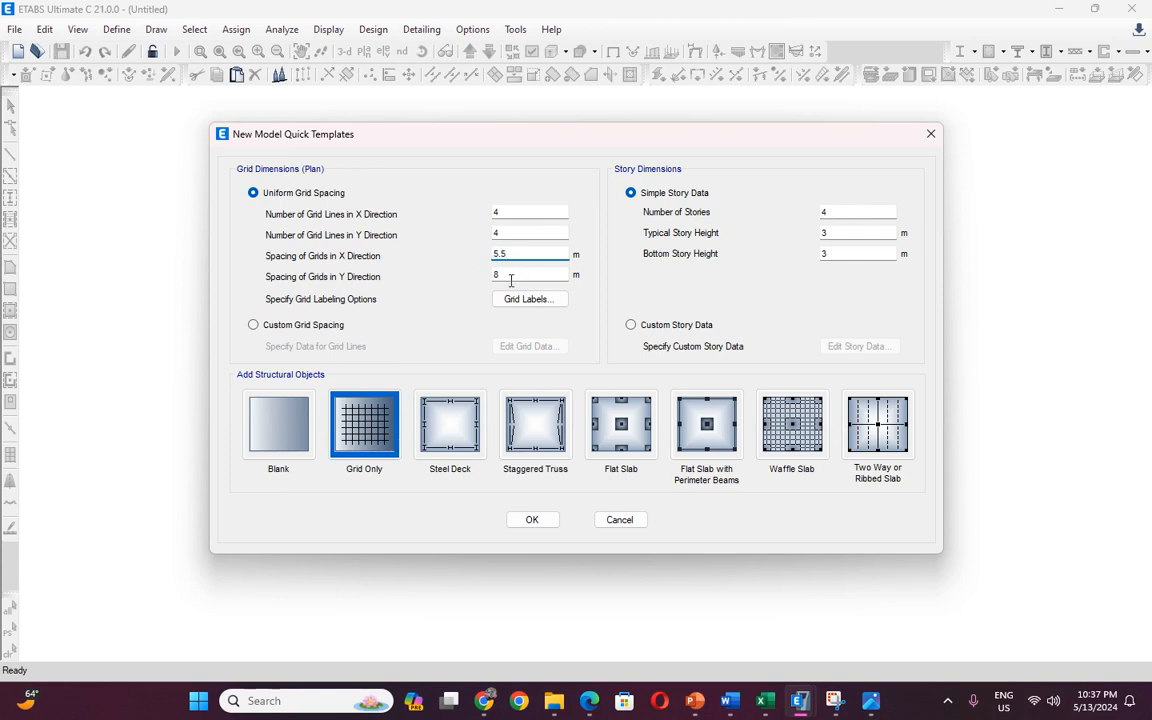
double_click(510, 276)
double_click(839, 231)
double_click(831, 253)
text(3.2)
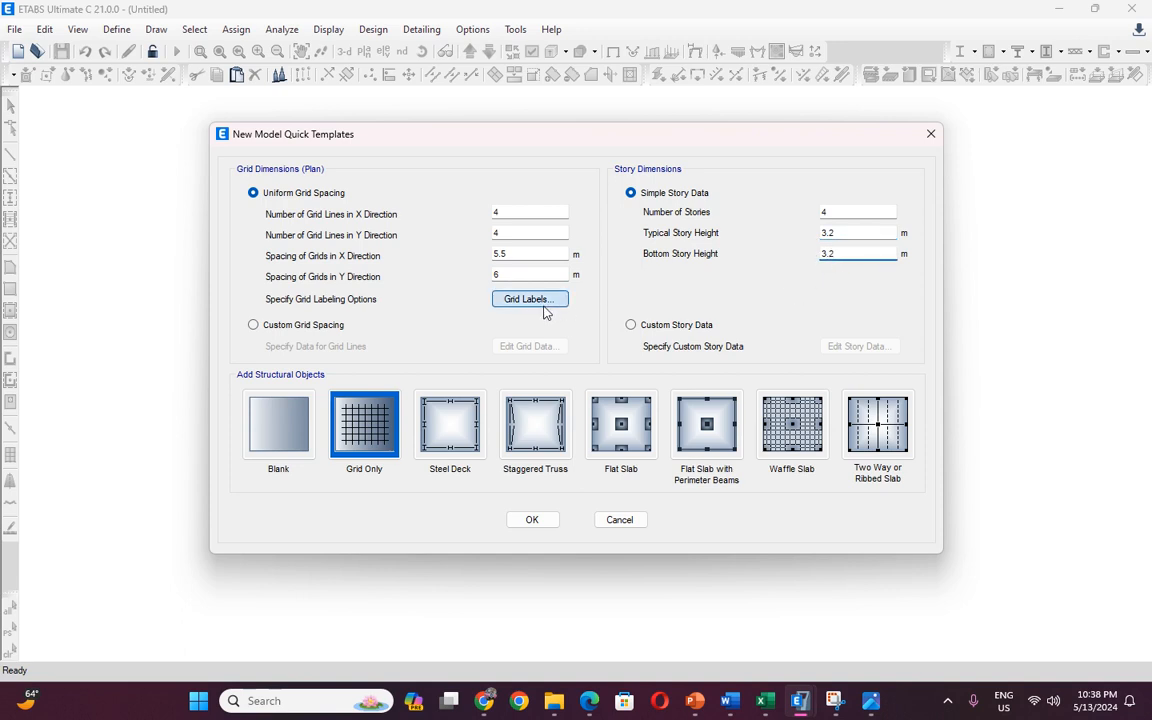
Check the grid labeling options and try renaming the top story to Roof in the custom story data.
click(538, 302)
click(700, 222)
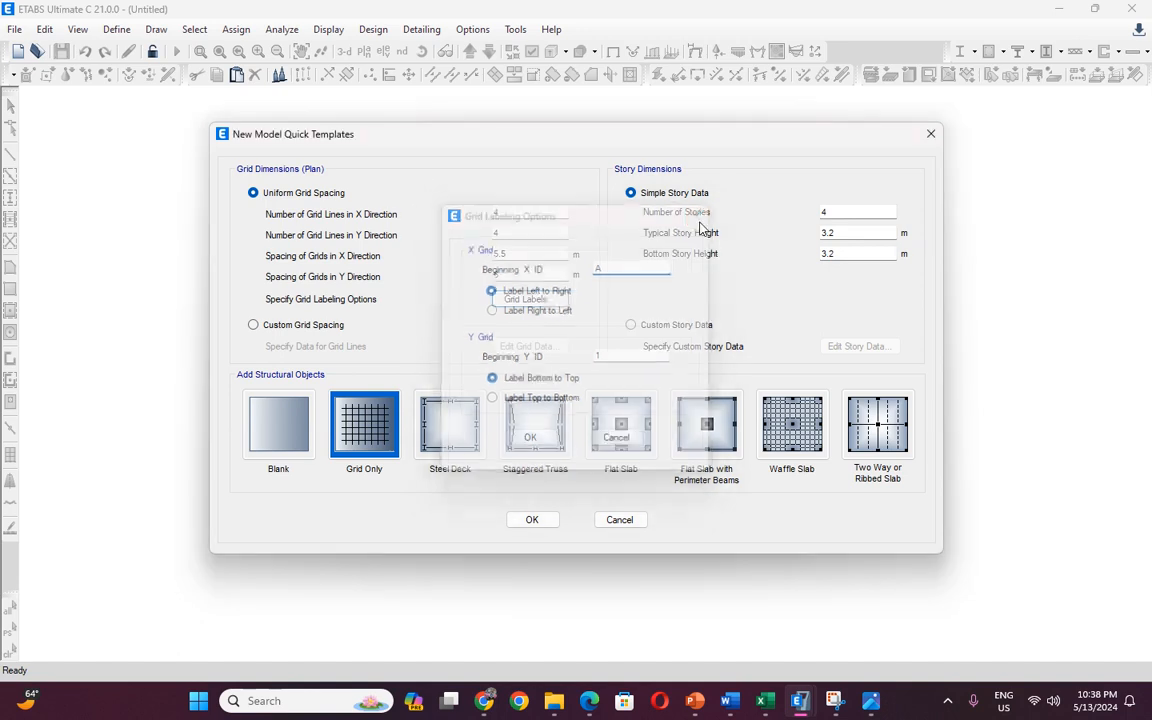
click(672, 327)
click(835, 348)
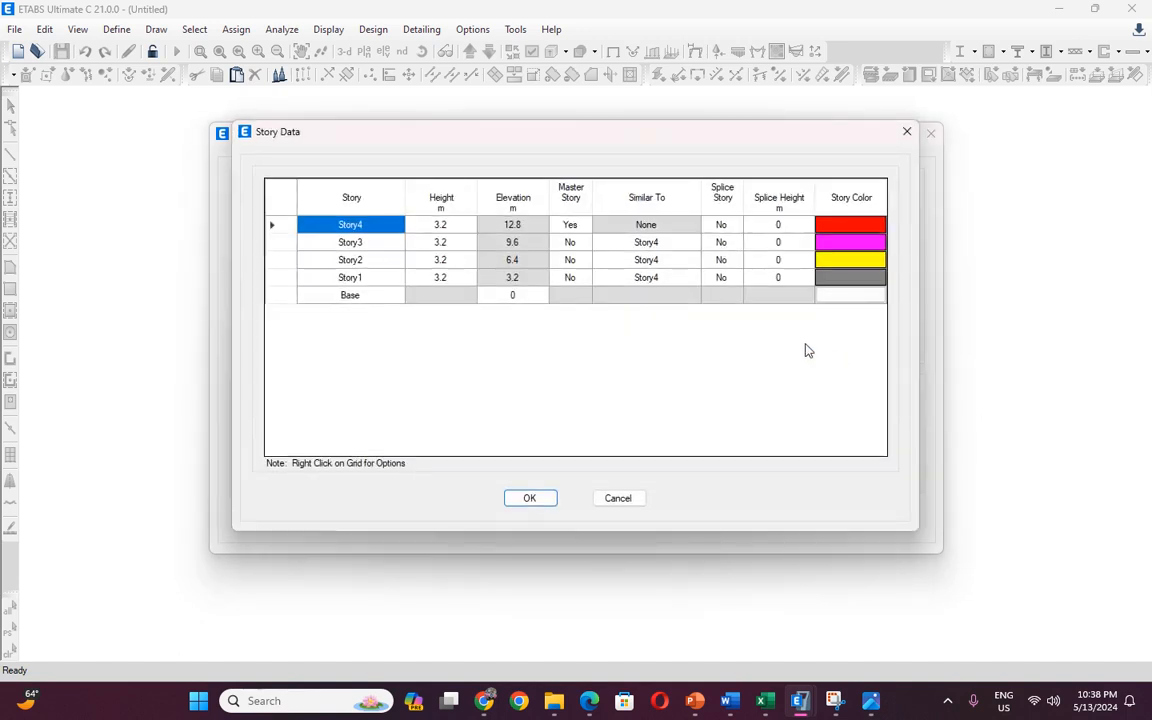
click(365, 224)
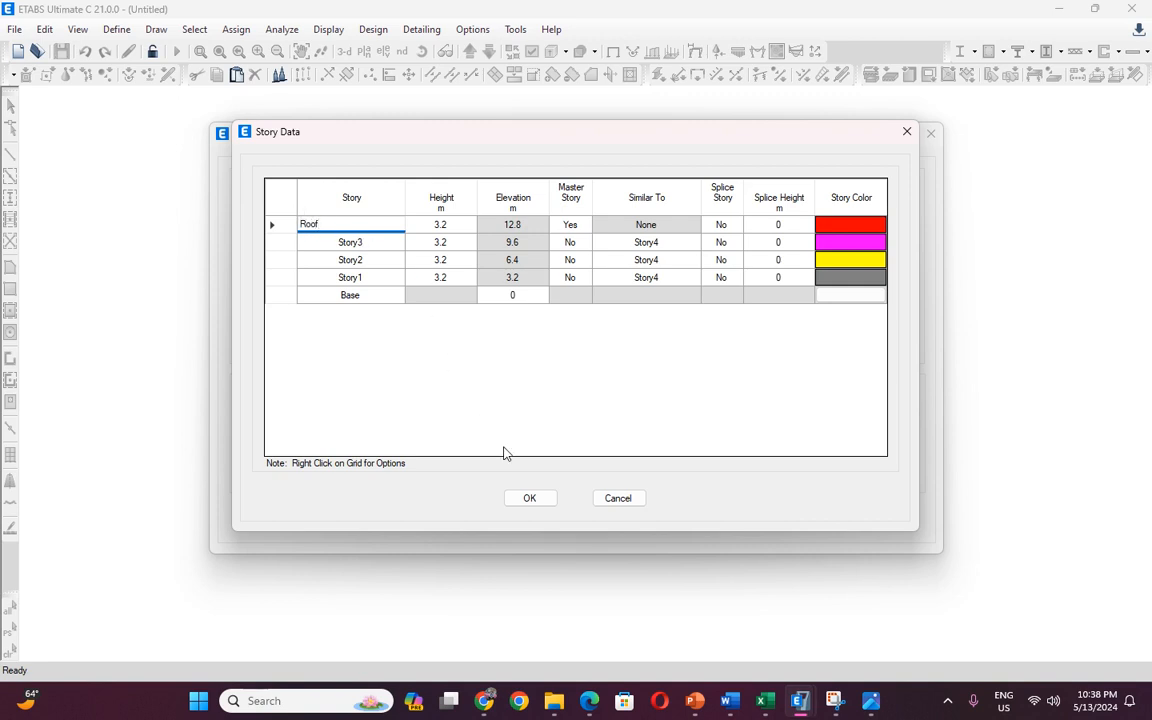
click(530, 498)
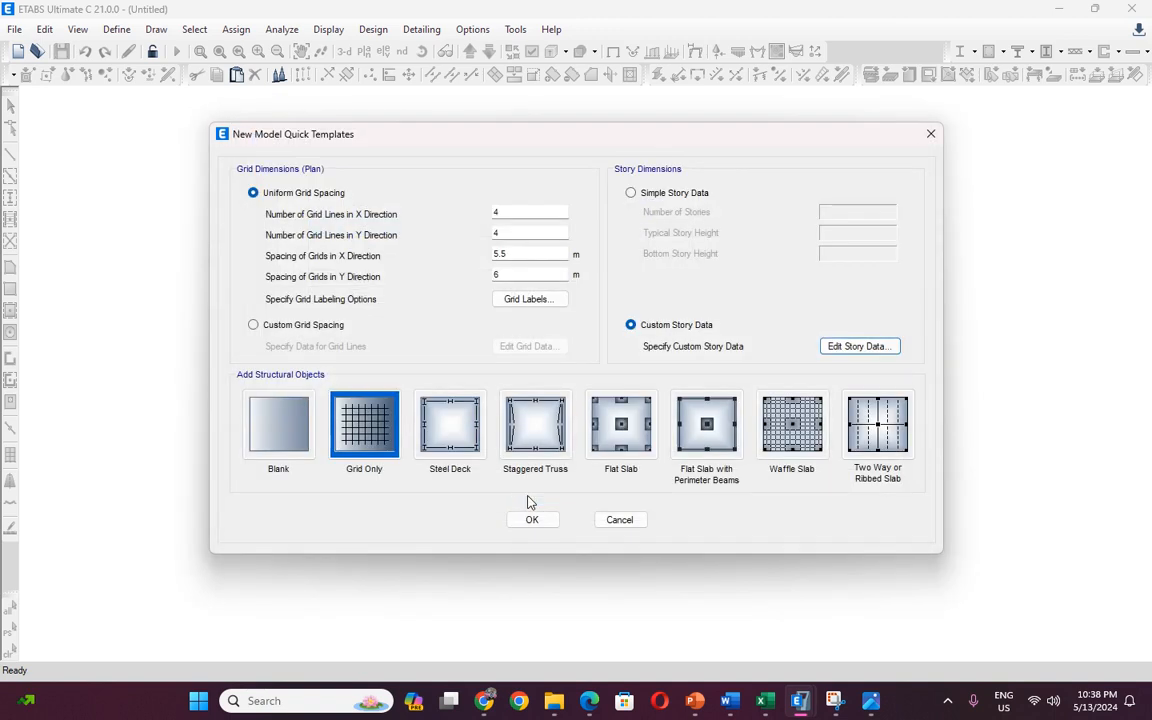
click(631, 194)
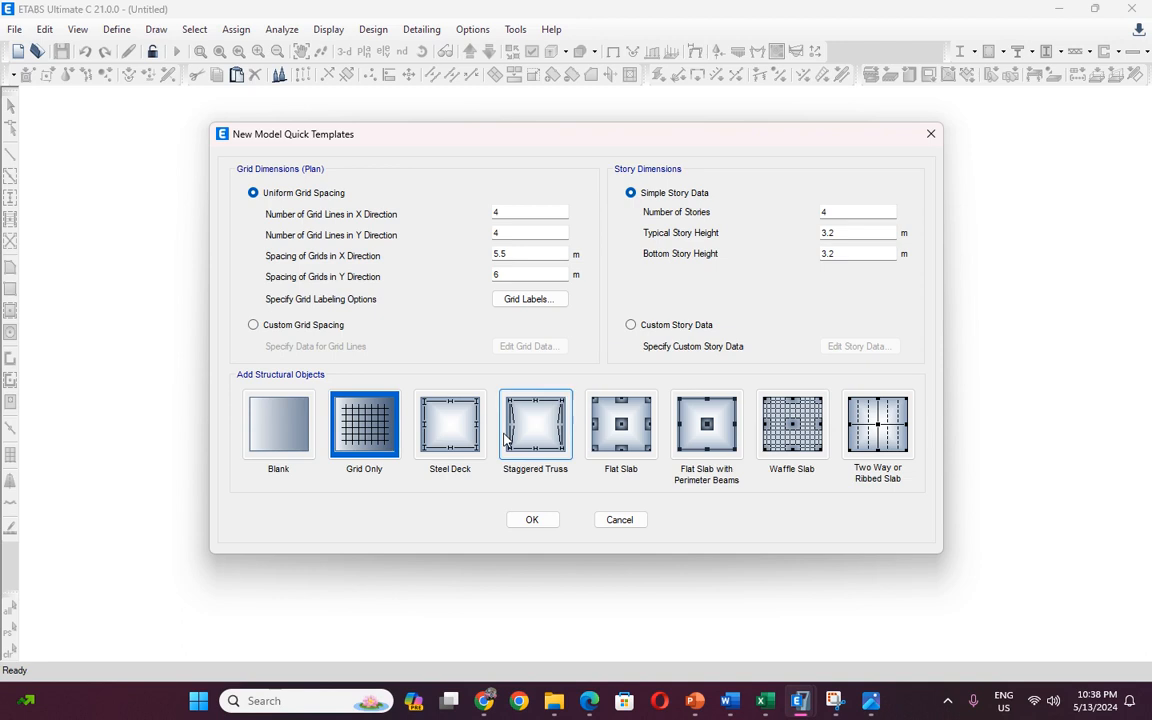
Create the Grid Only model with the entered dimensions and consult the structural design checklist in Excel before returning to ETABS.
click(532, 520)
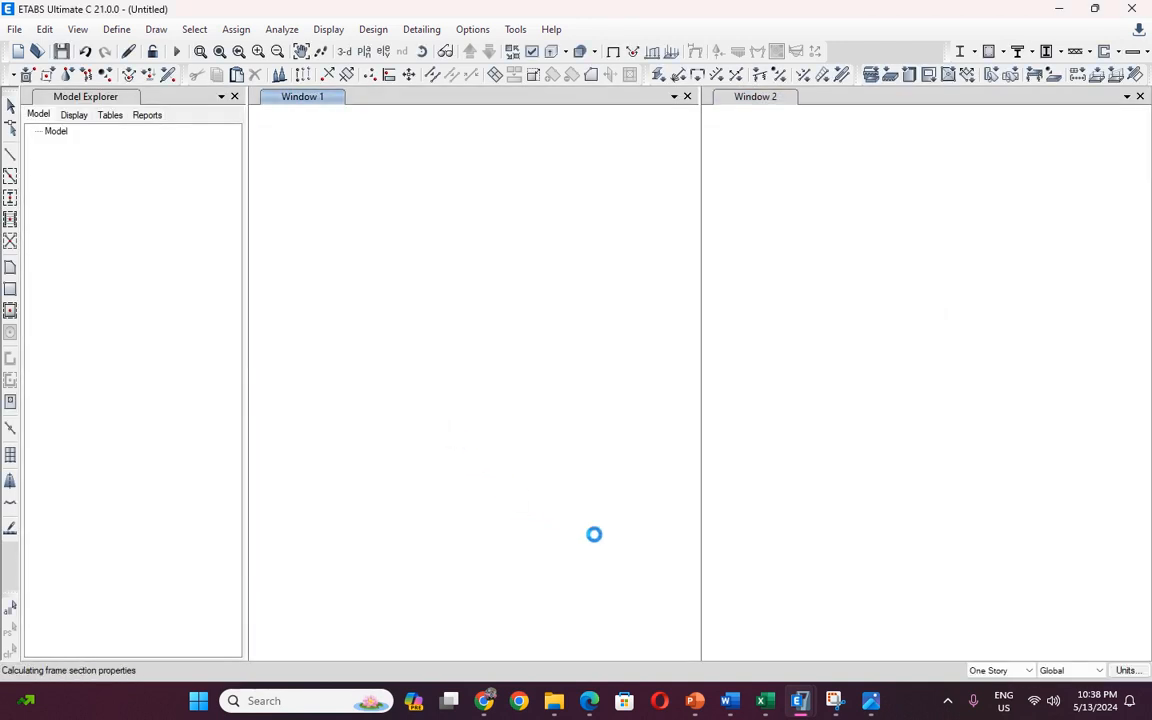
mouse_move(764, 700)
click(716, 627)
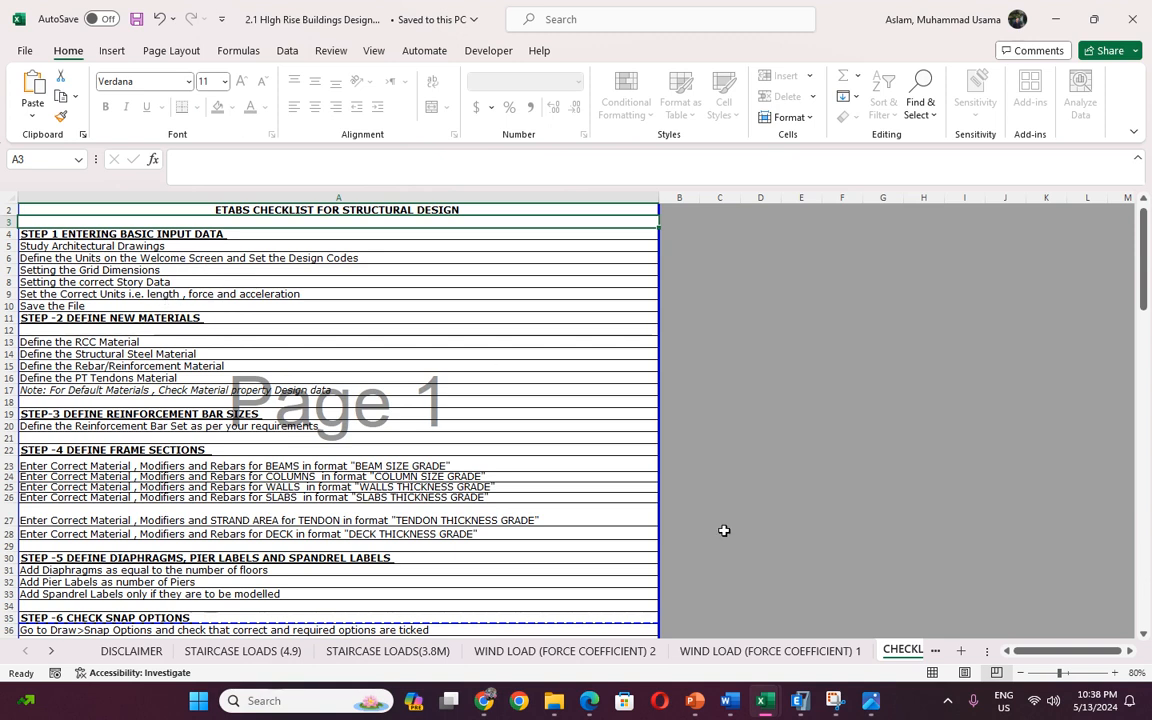
mouse_move(800, 700)
click(783, 621)
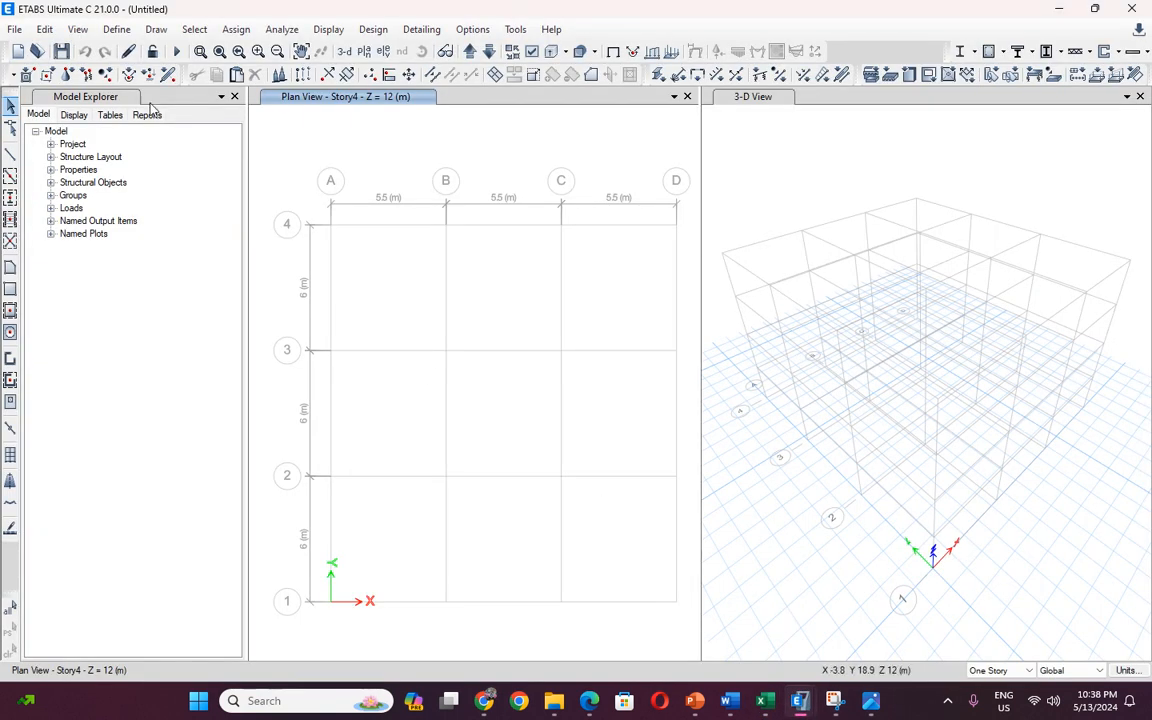
Start saving the model and browse to the 4 STORY PAK folder inside the ETABS "my models" folder.
click(61, 51)
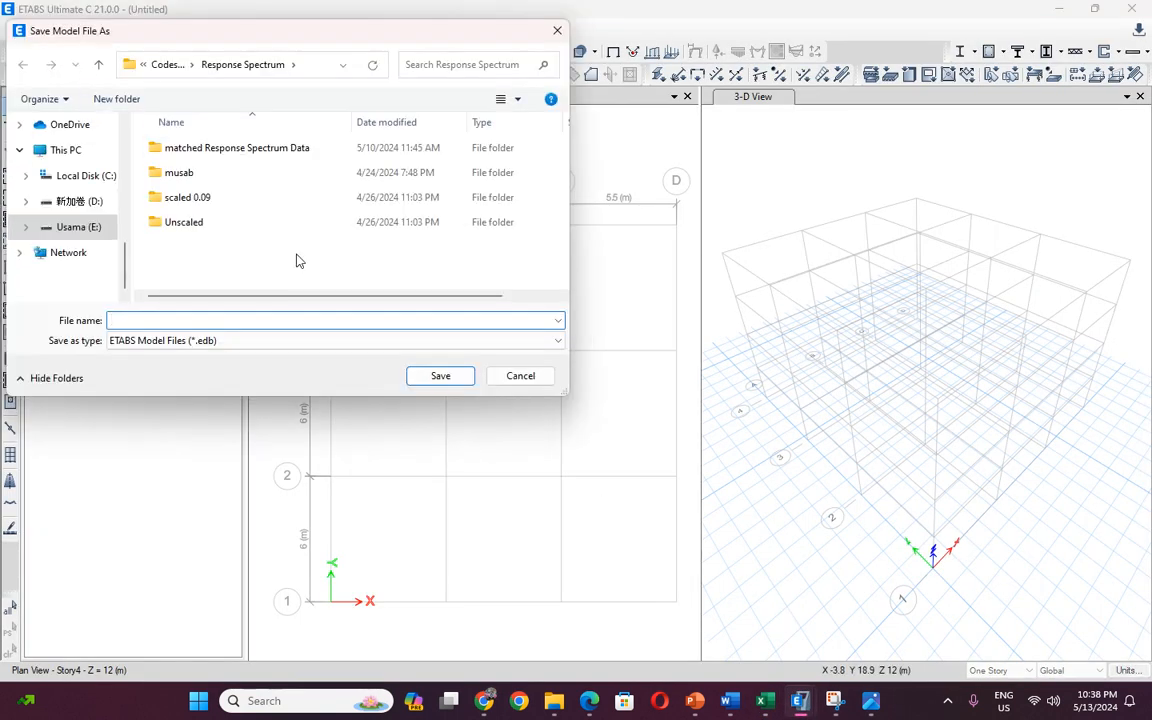
click(101, 65)
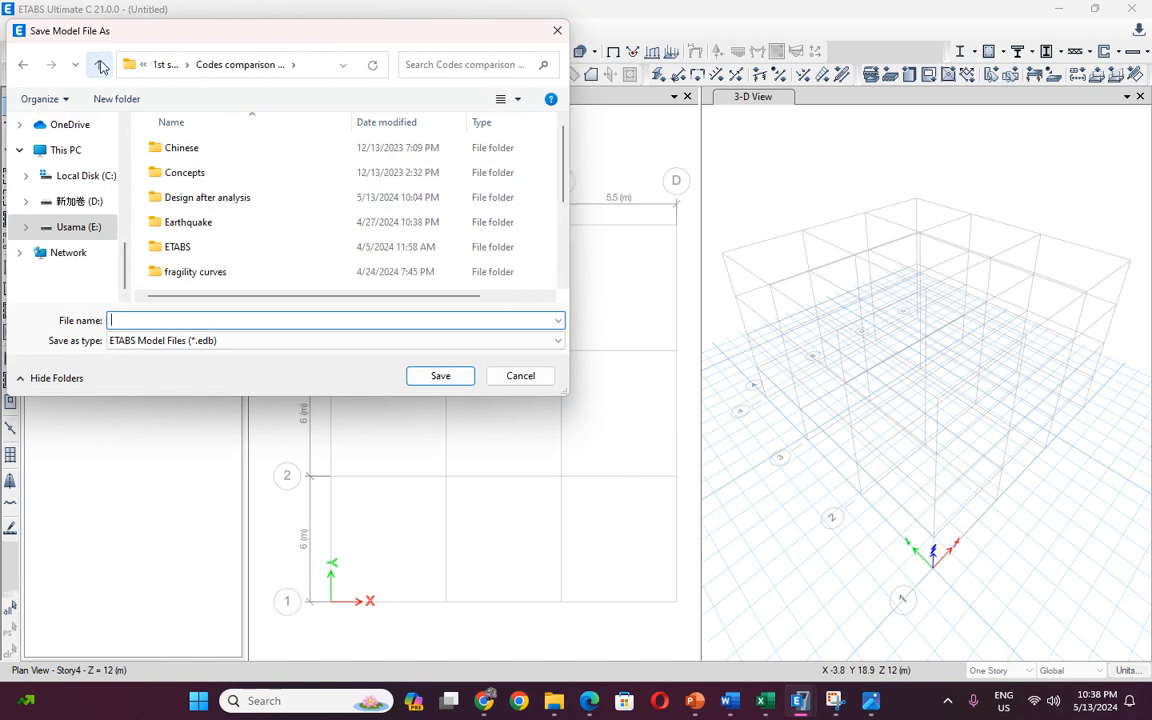
click(100, 64)
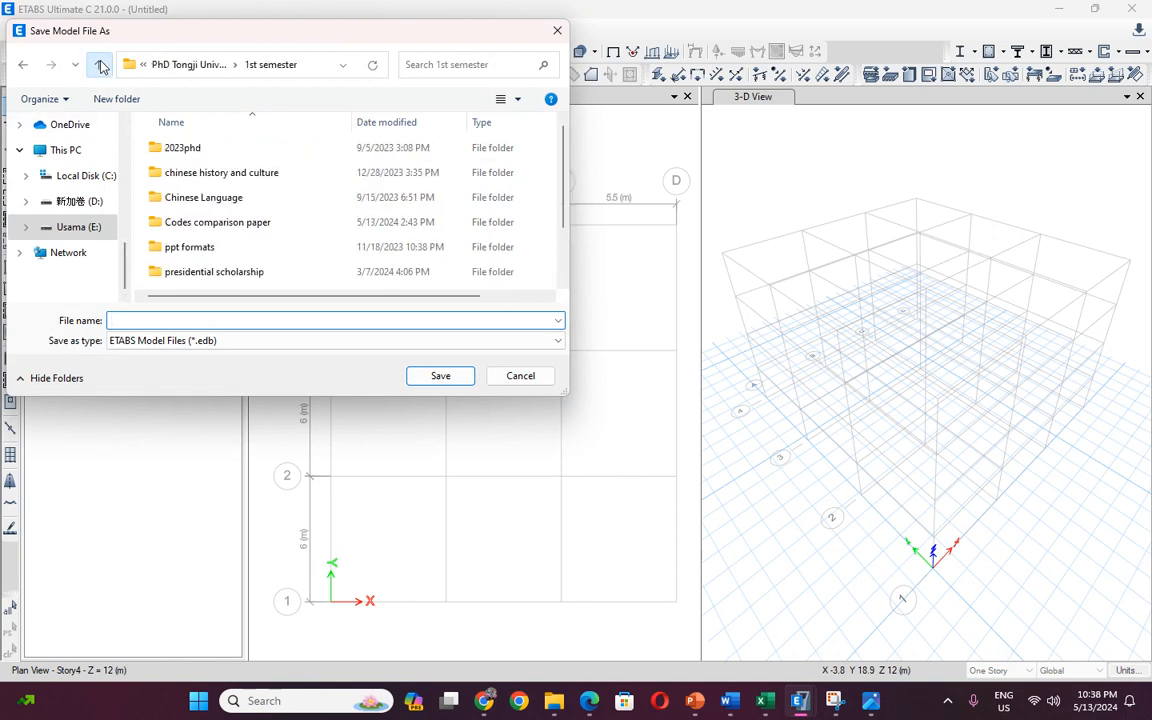
double_click(209, 223)
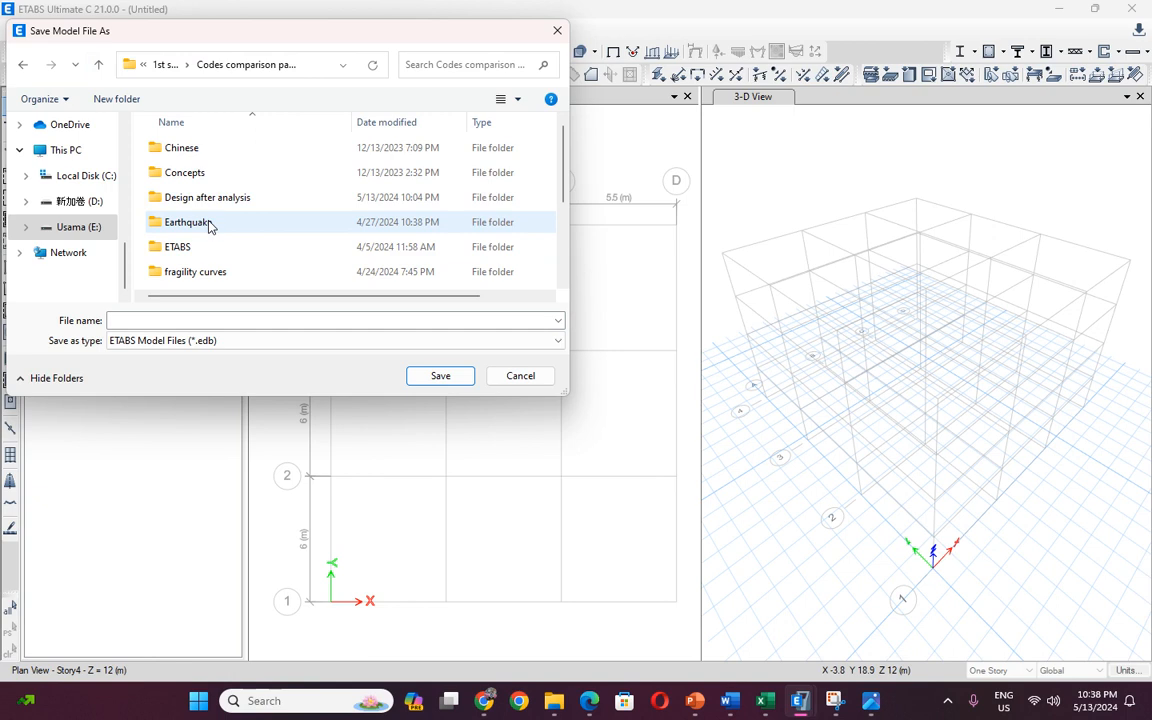
double_click(187, 248)
double_click(193, 226)
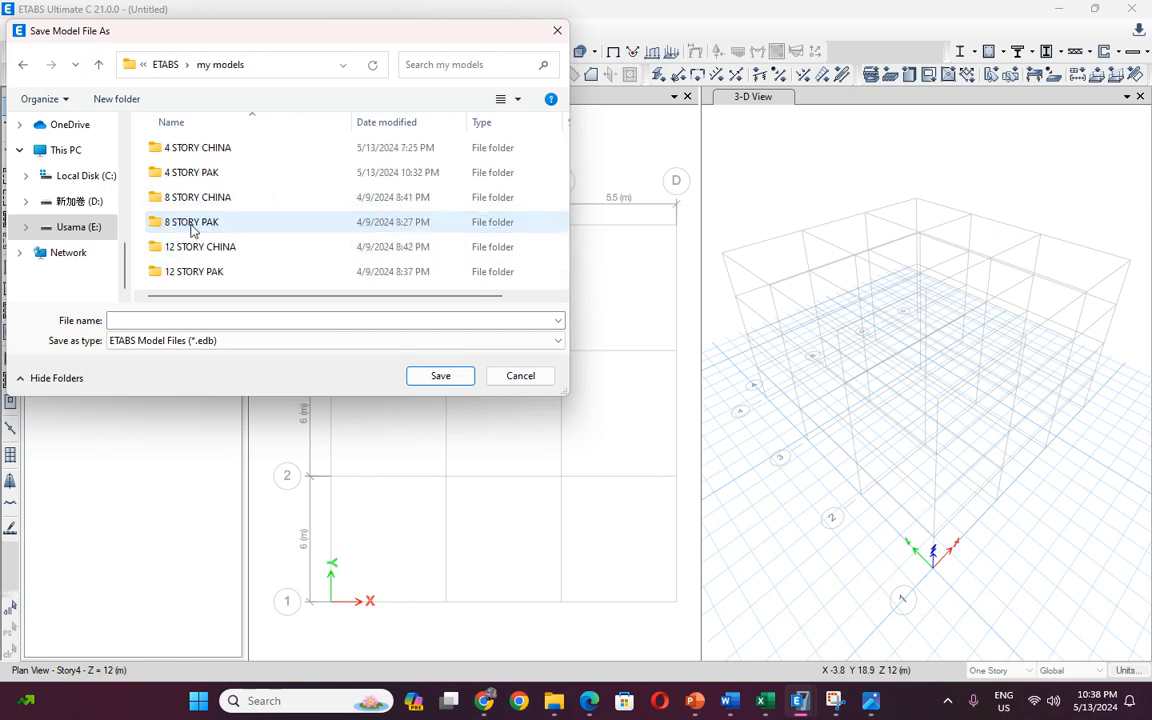
double_click(190, 176)
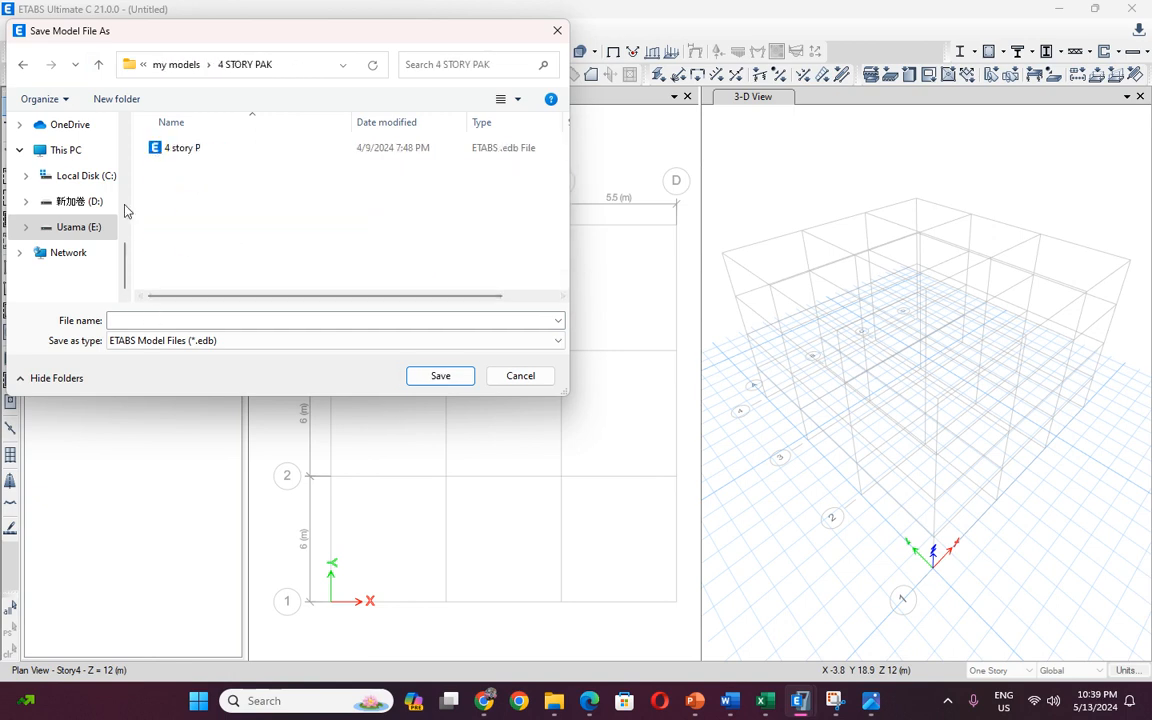
Create a folder named "4 stories sample" inside 4 STORY PAK and open it as the save location.
click(112, 100)
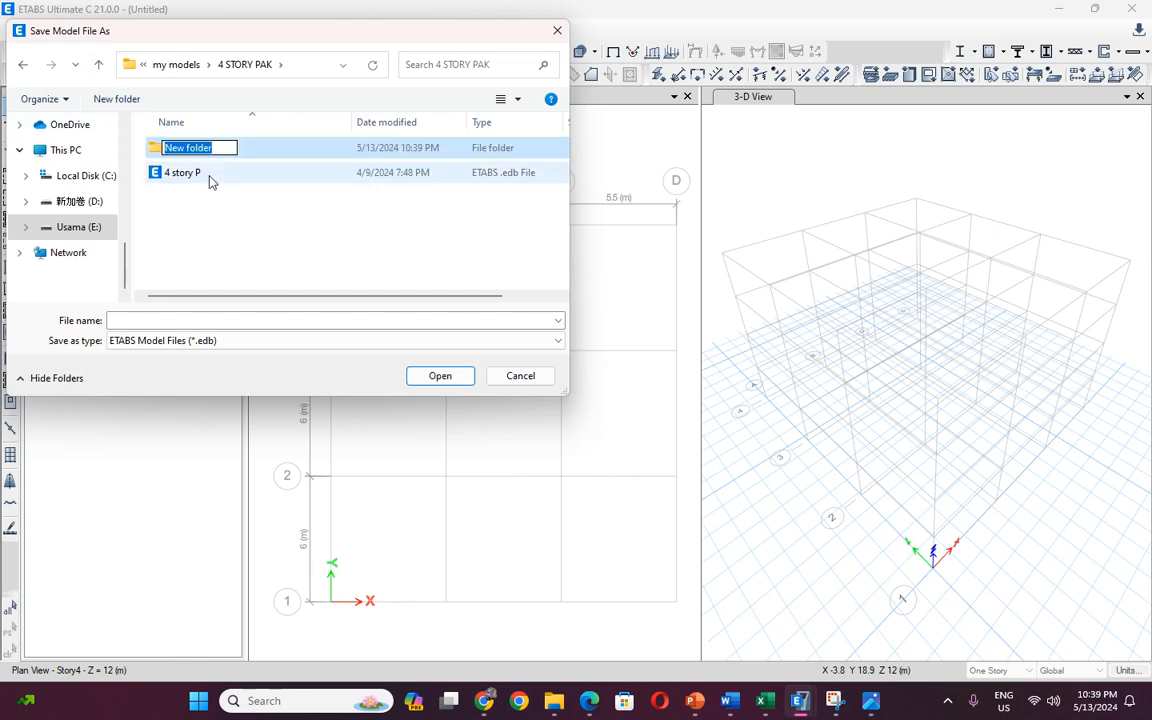
text(4 st)
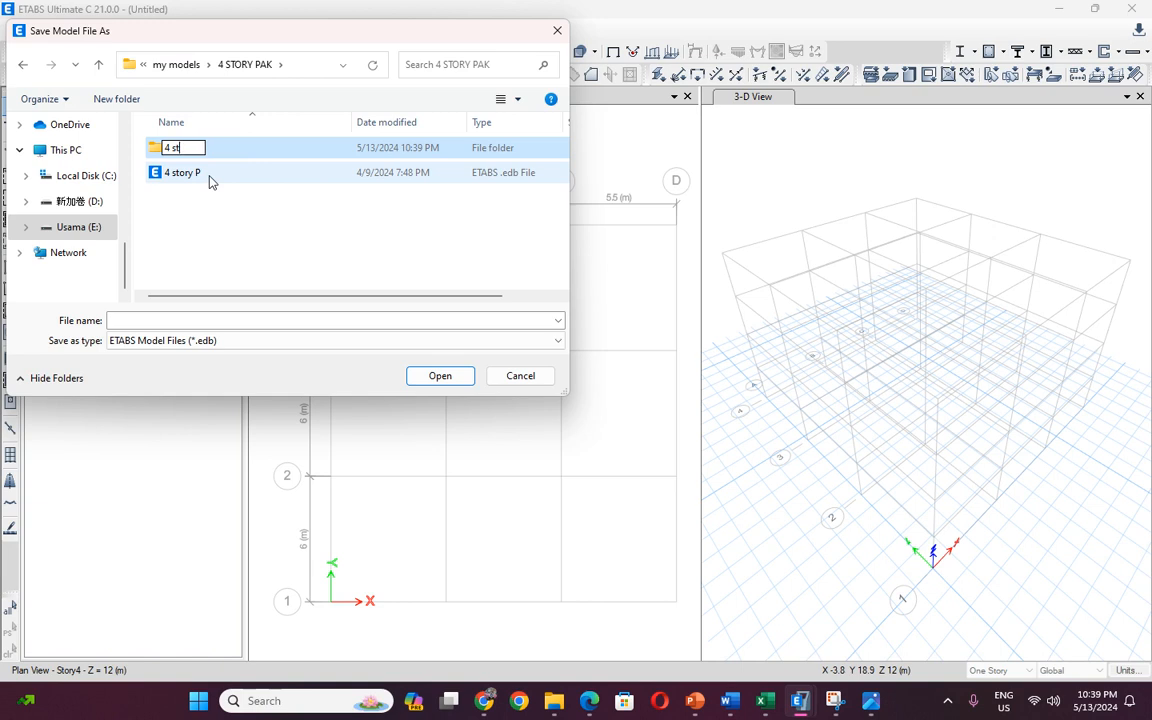
text(ories sam)
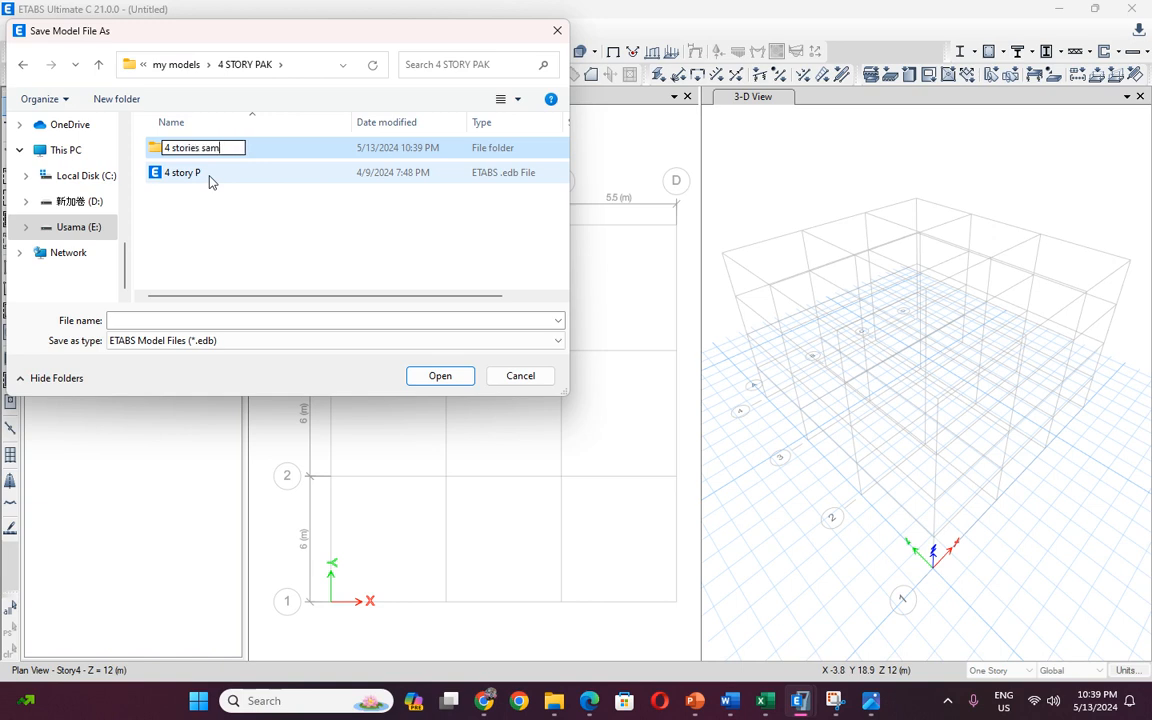
text(ple)
click(416, 379)
Save the model as "4 sample pak" in the 4 stories sample folder.
click(183, 319)
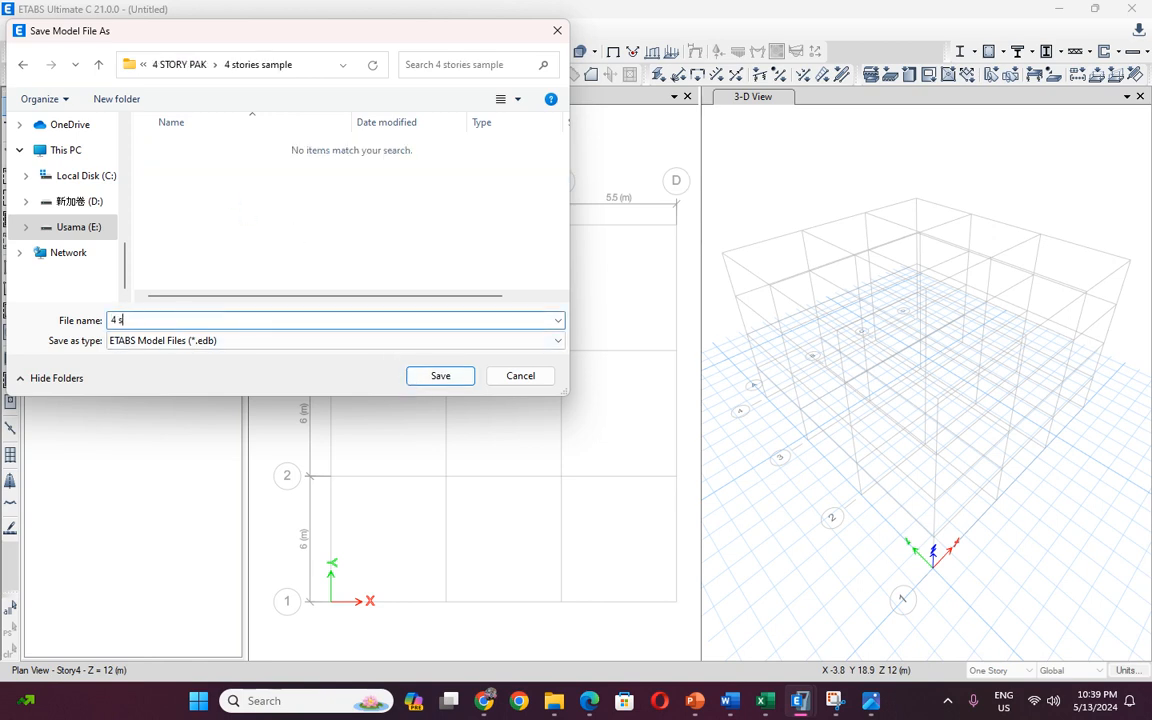
text(4 sample pak)
key(Return)
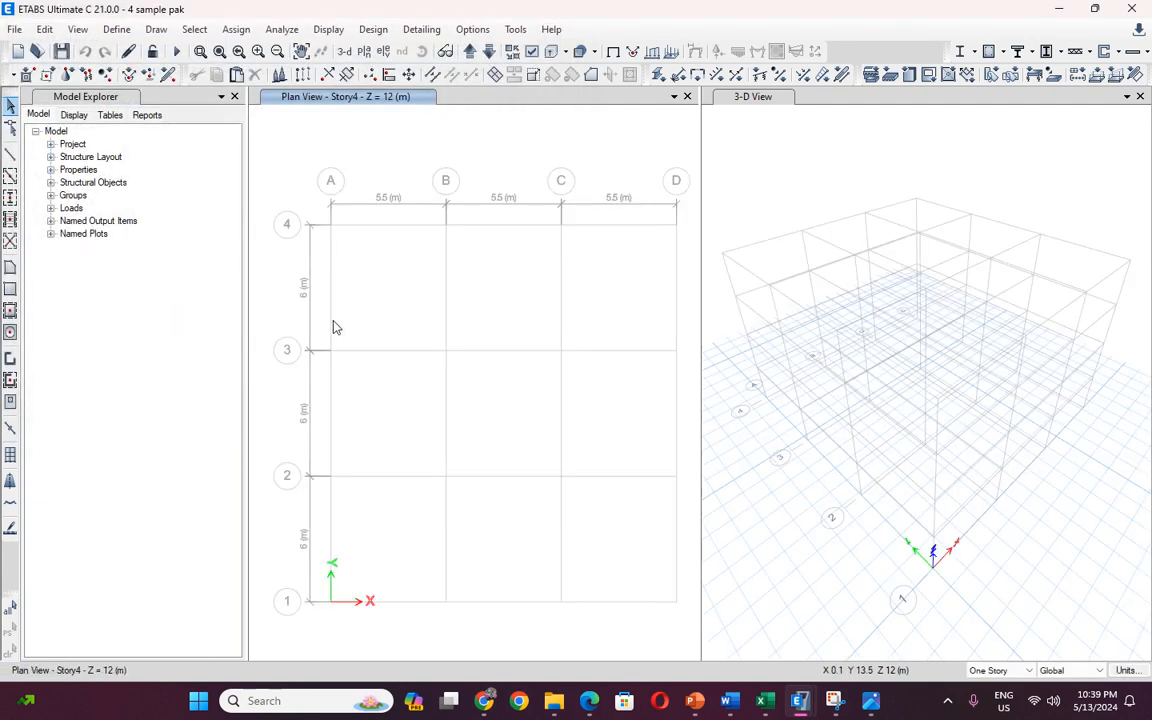
Consult the new-materials items in the Excel structural design checklist and open the material definitions in ETABS.
click(759, 701)
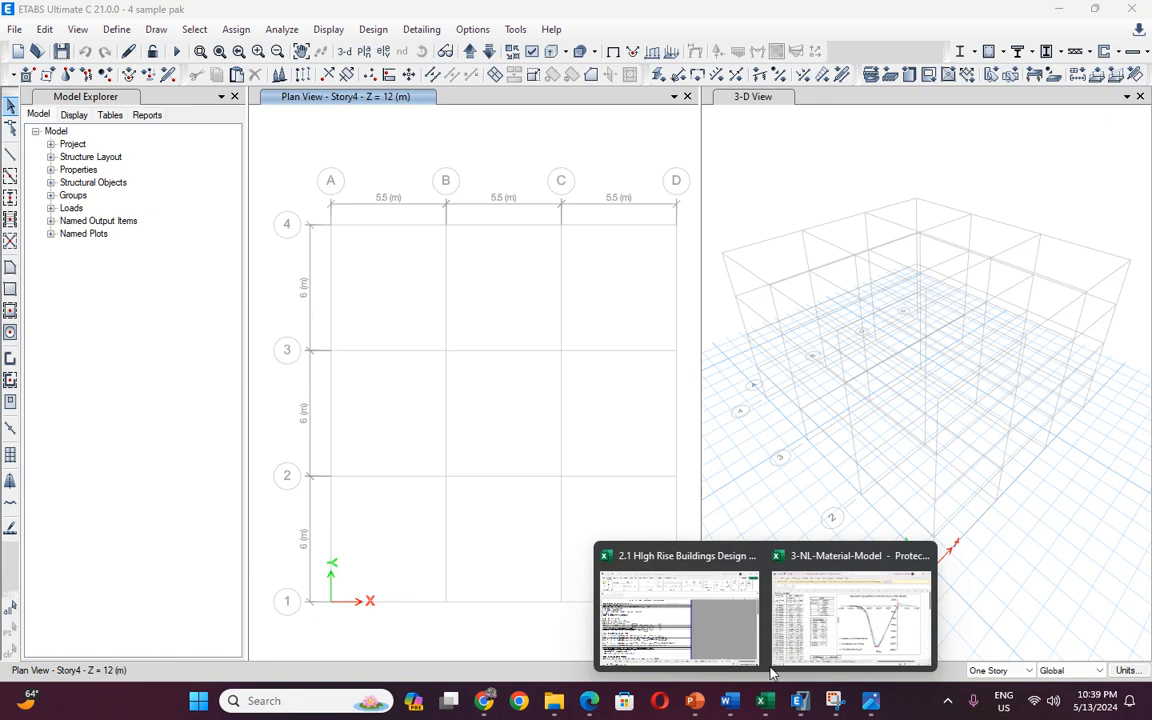
click(712, 617)
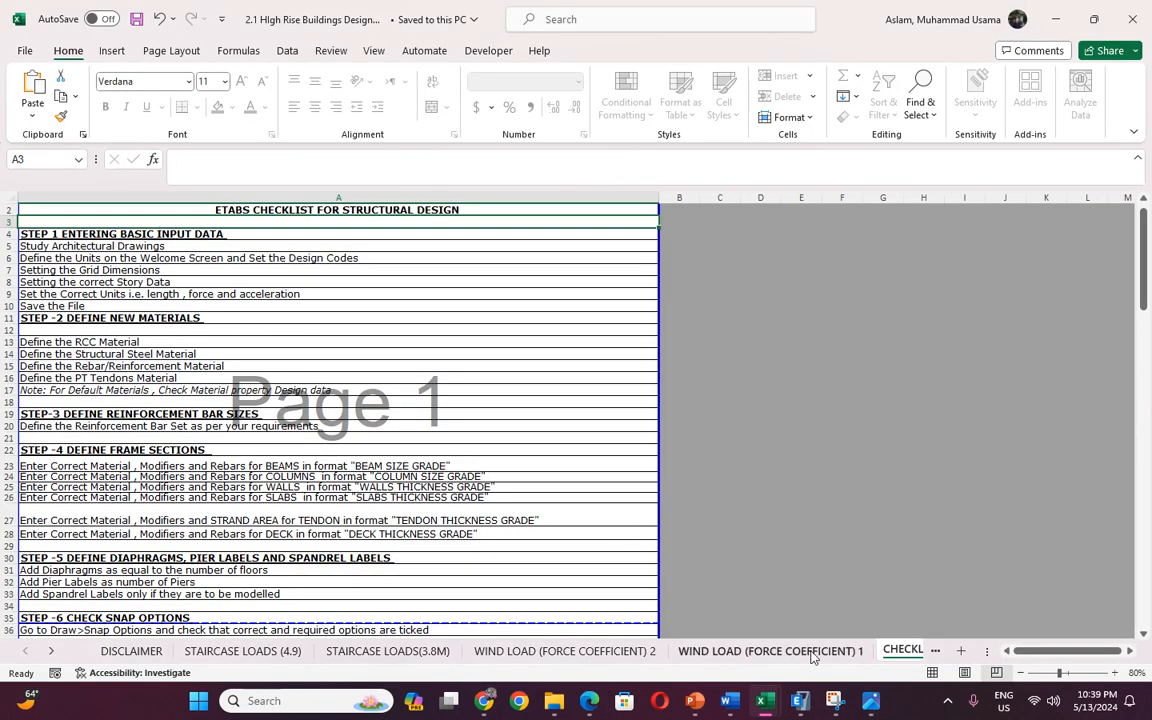
click(799, 701)
click(745, 575)
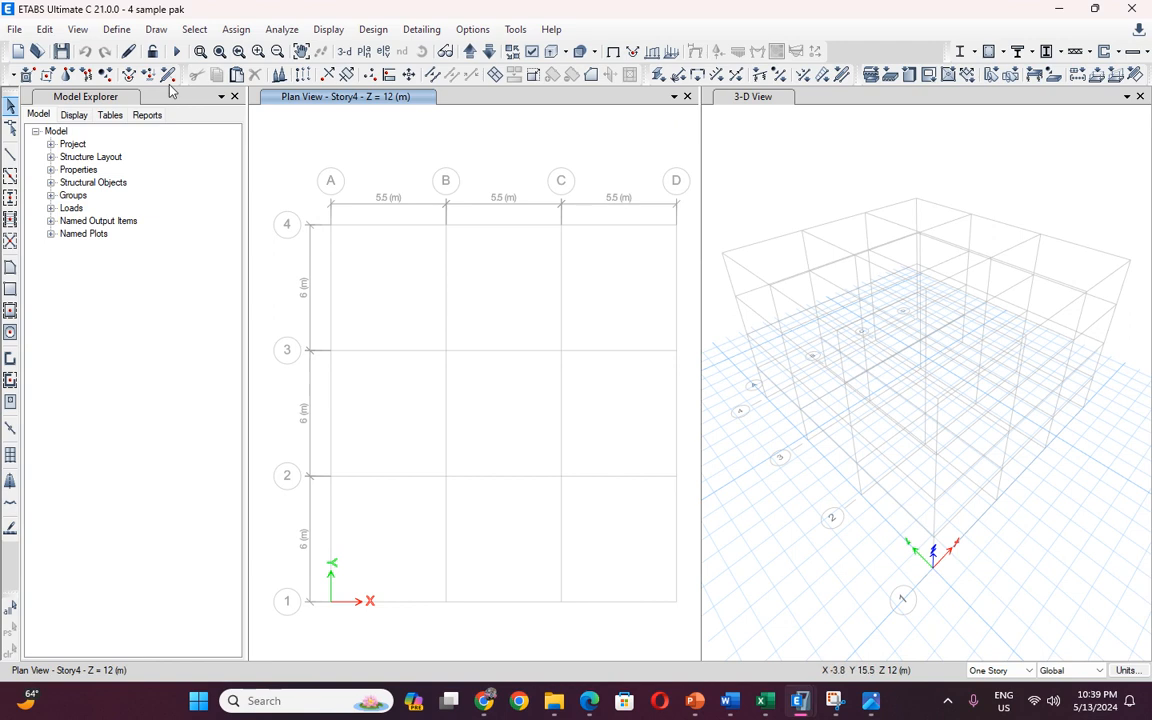
click(116, 29)
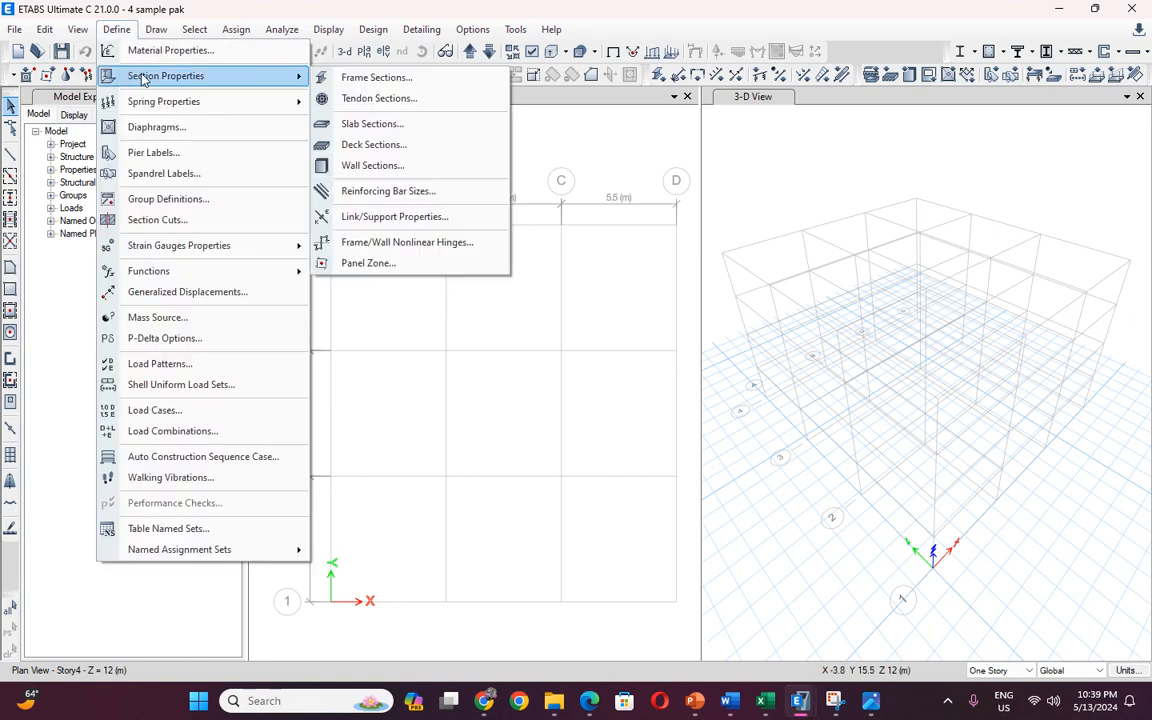
click(200, 51)
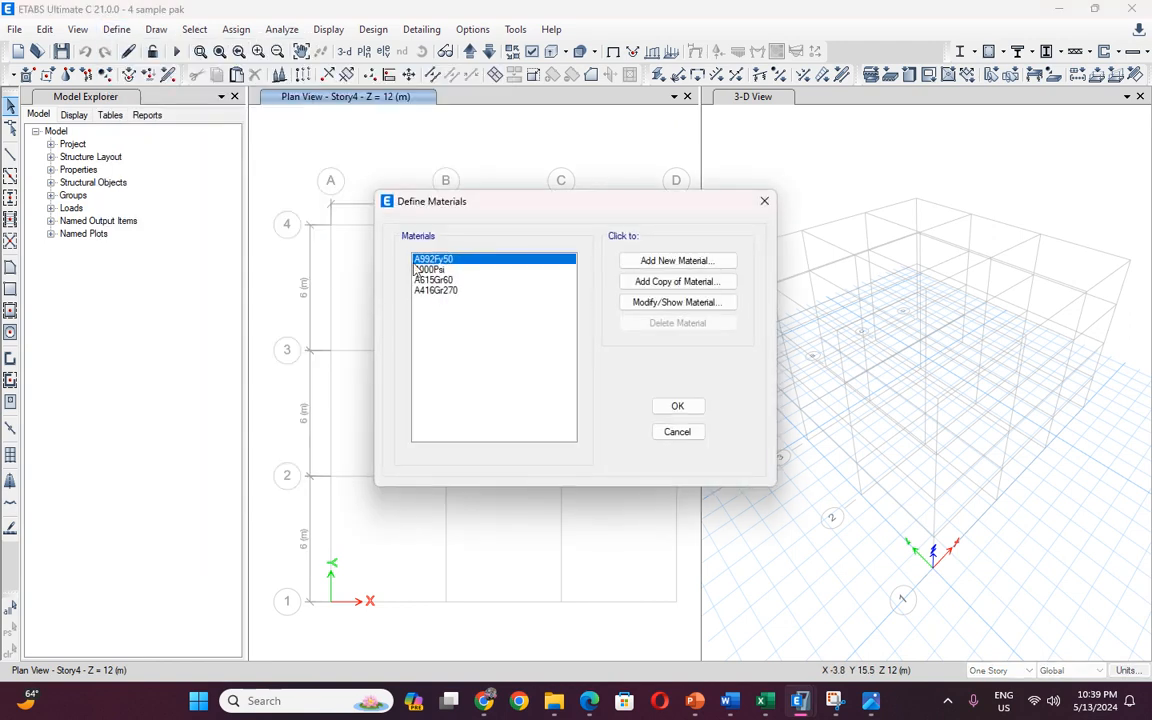
Look up the concrete and steel grades in the handwritten notes image "notes my.png" and return to the ETABS 4 sample pak model.
click(869, 702)
drag(674, 522, 594, 280)
scroll(620, 345, down, 9)
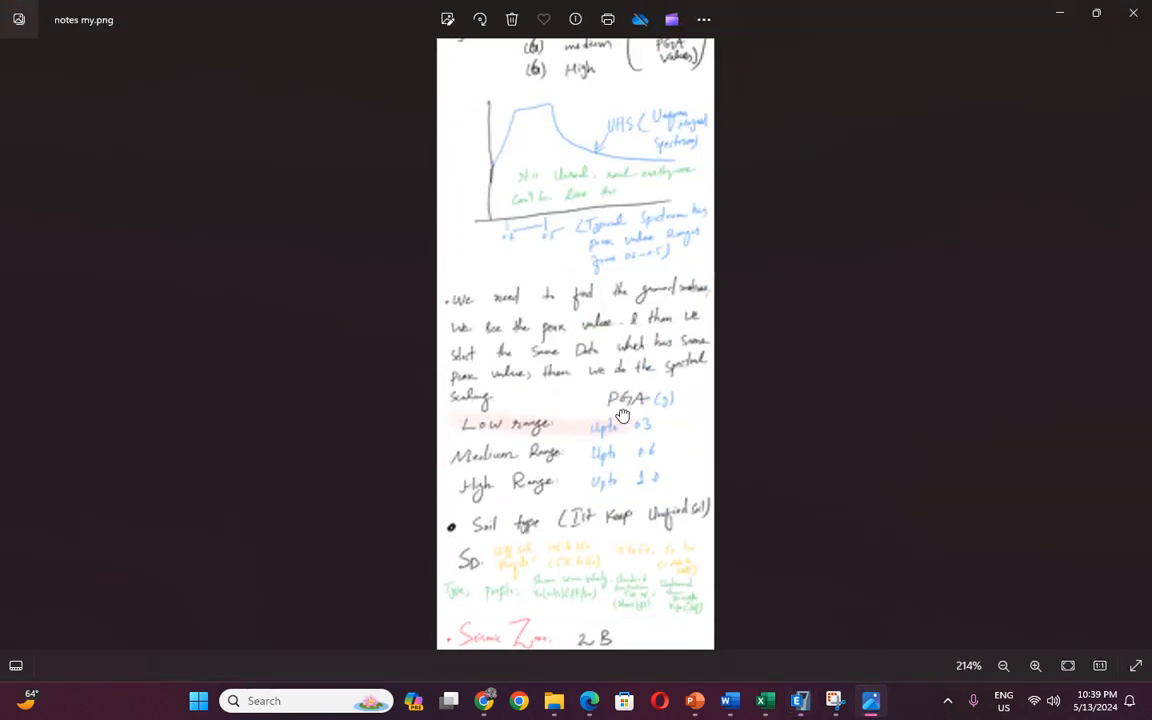
scroll(586, 417, down, 6)
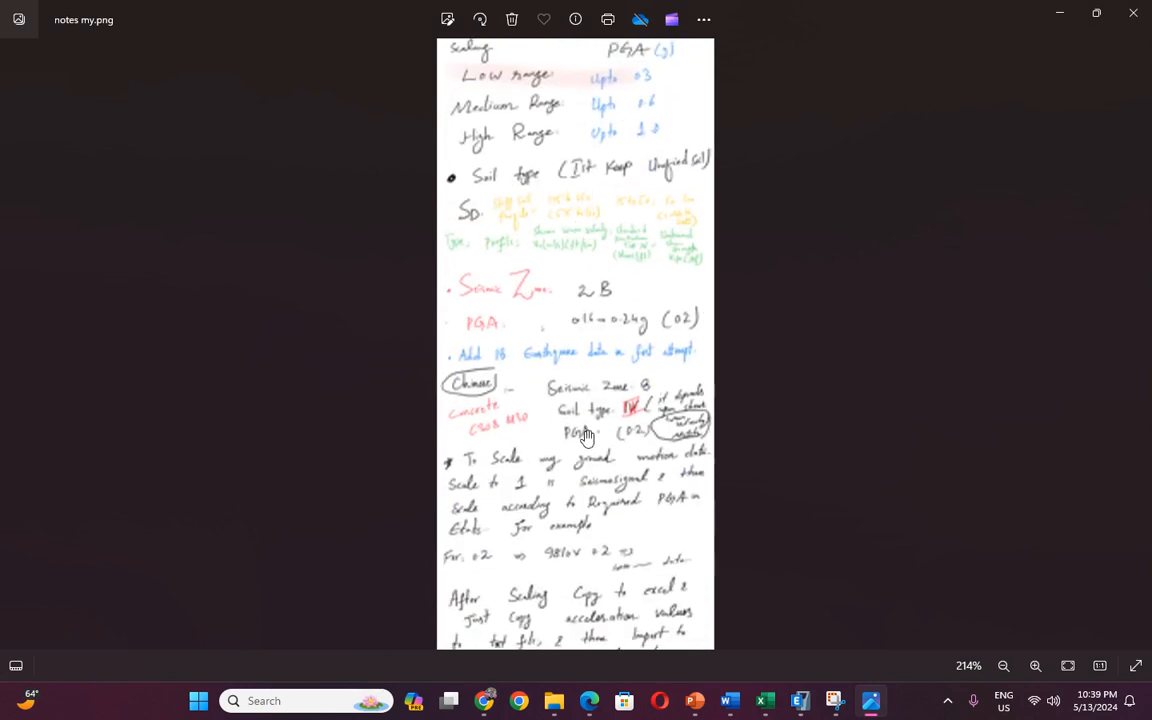
scroll(600, 300, down, 5)
scroll(607, 340, down, 8)
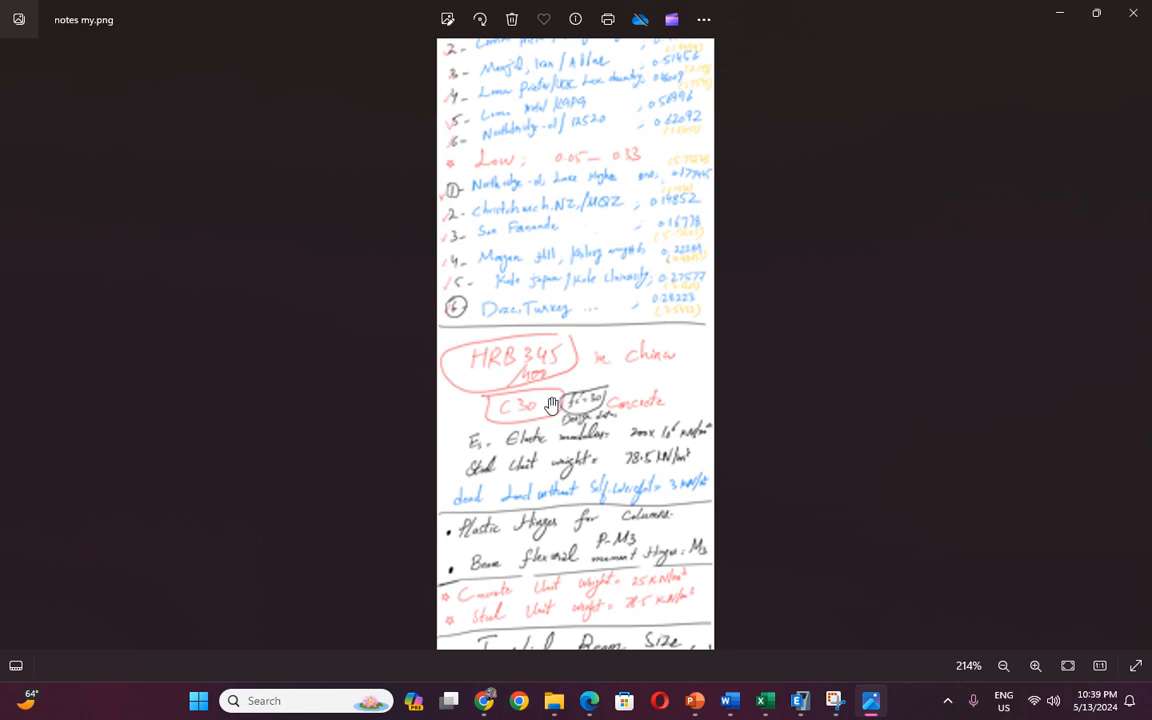
mouse_move(800, 700)
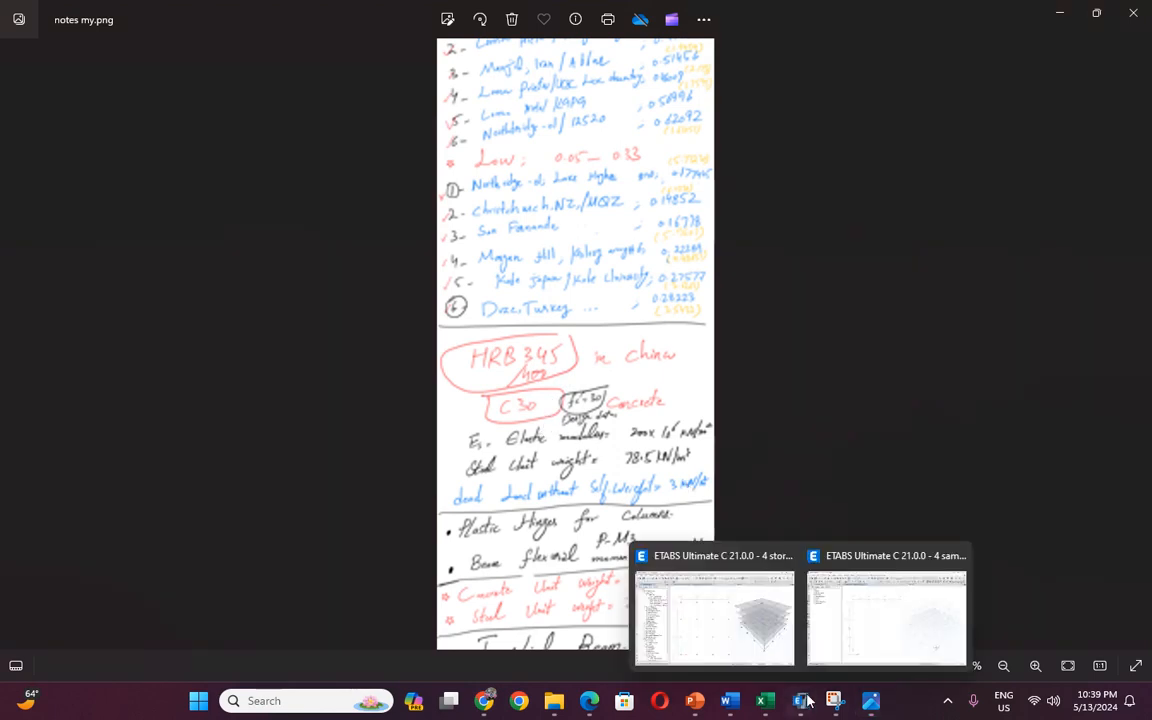
click(740, 600)
Add a new United States concrete material using the Customary standard and grade f'c 3000 psi.
click(648, 261)
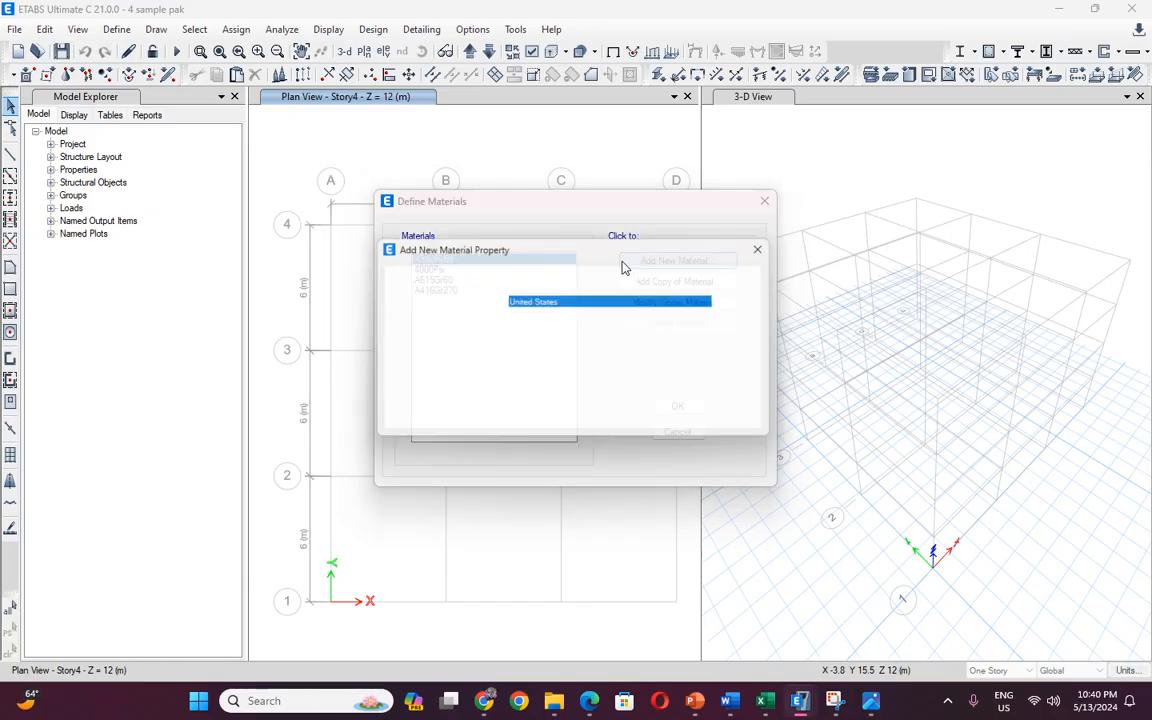
click(556, 320)
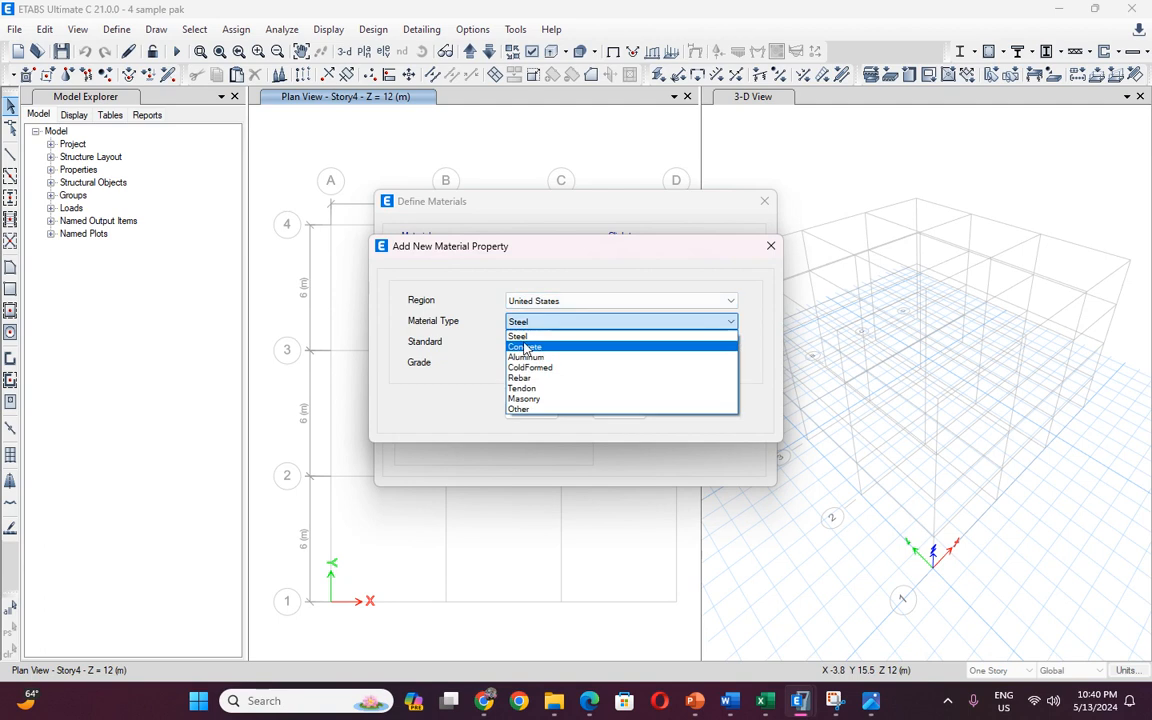
click(524, 348)
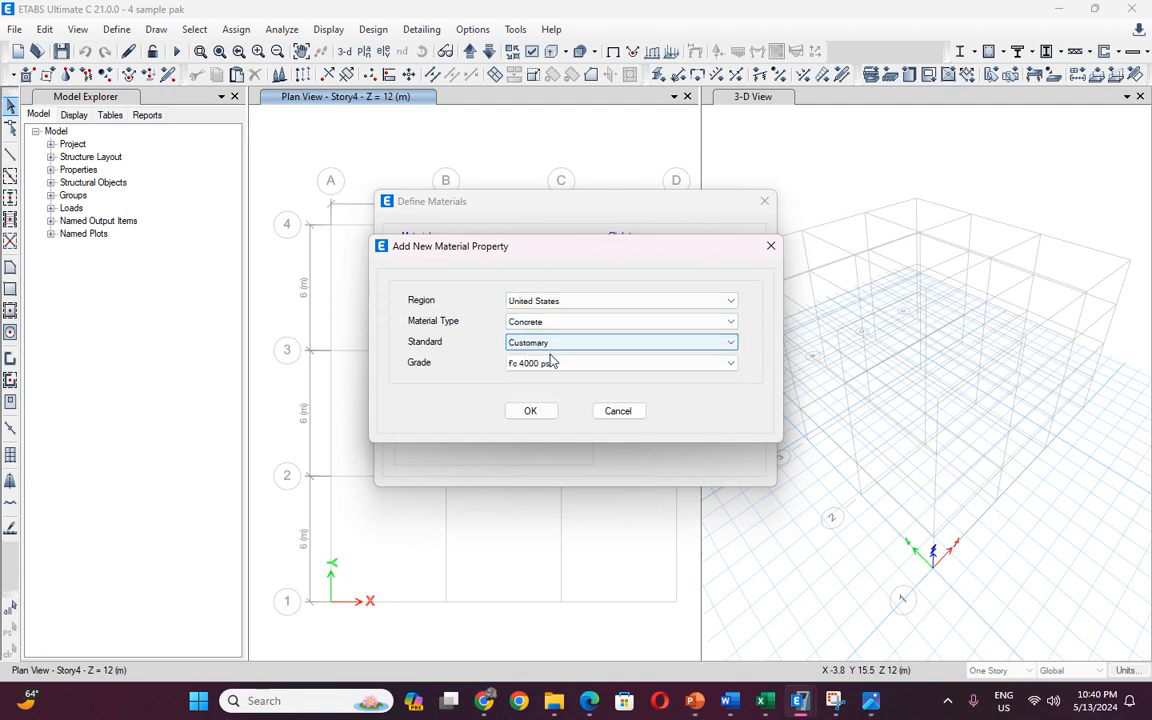
click(546, 362)
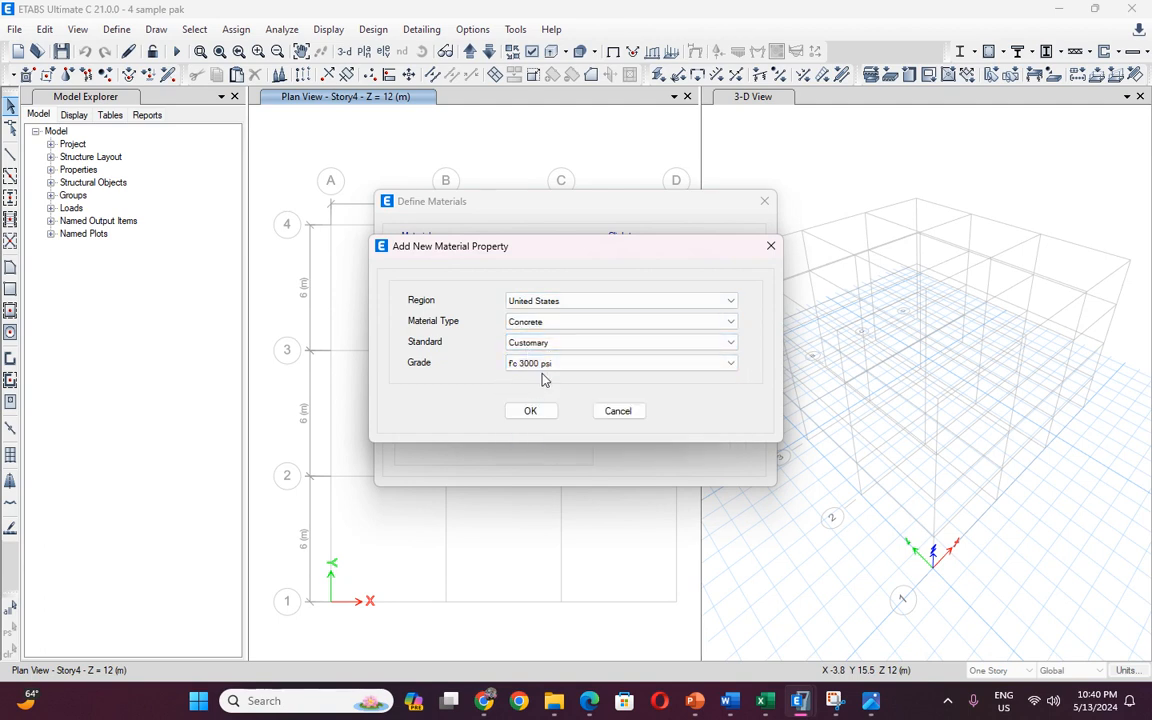
click(530, 410)
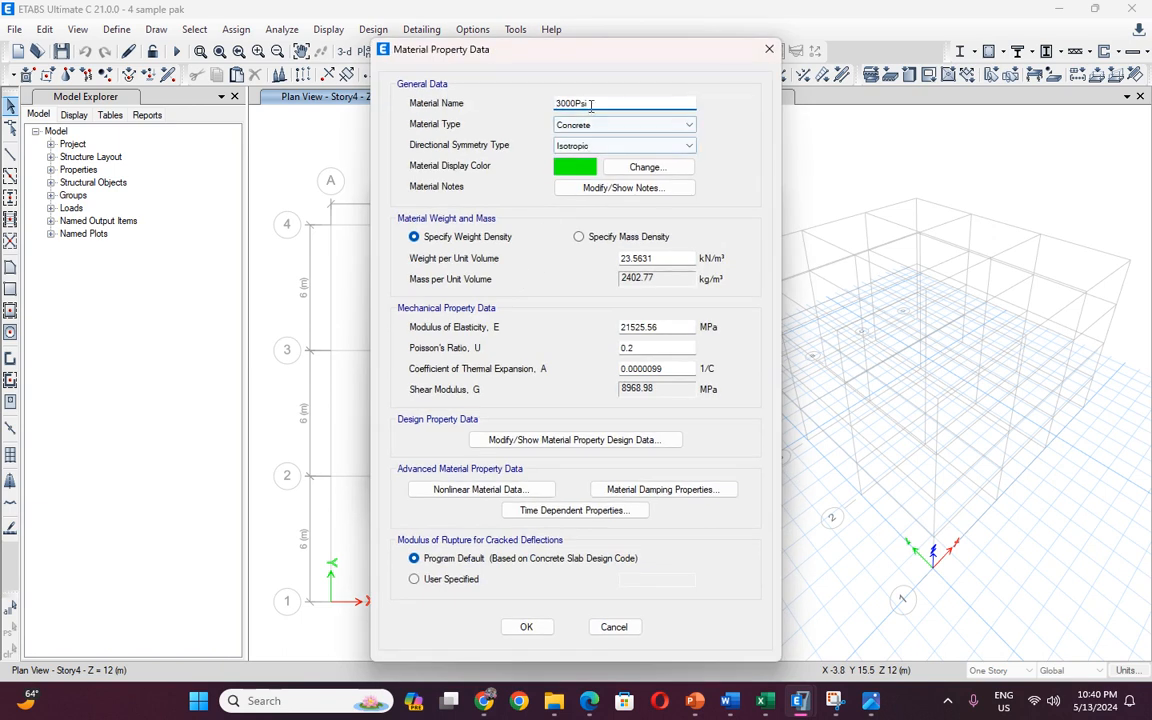
Name the concrete material C30 and set its specified compressive strength f'c to 30 MPa.
drag(591, 103, 516, 102)
text(C30)
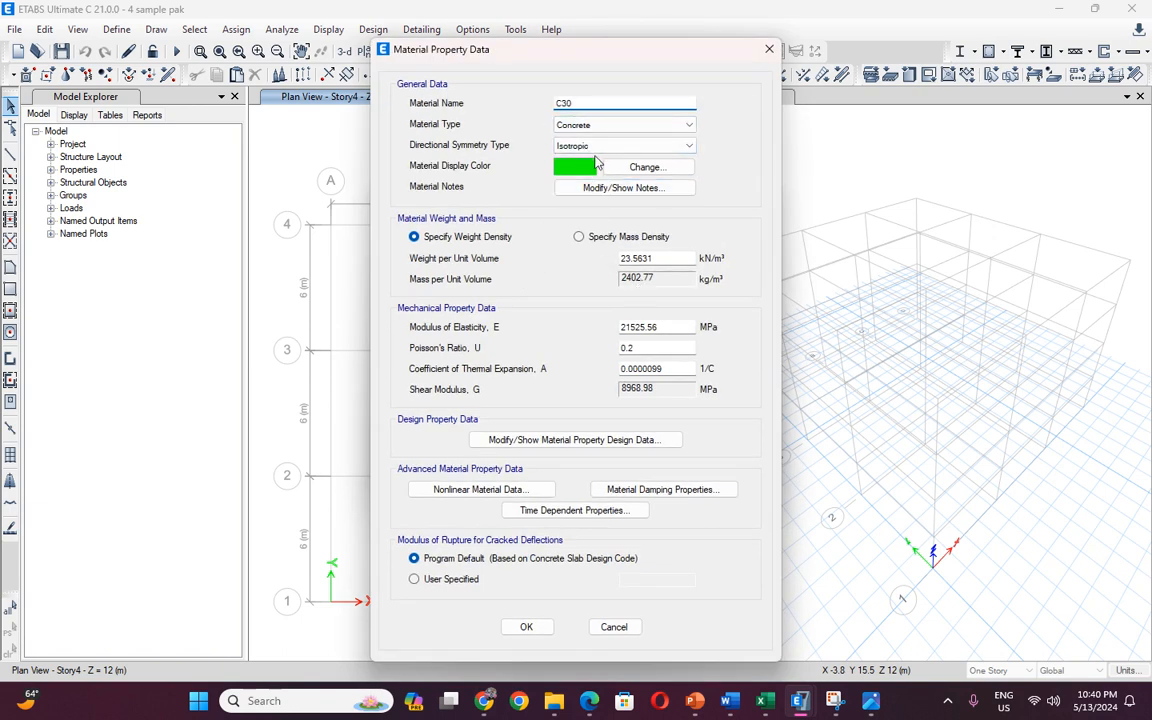
click(595, 150)
click(597, 150)
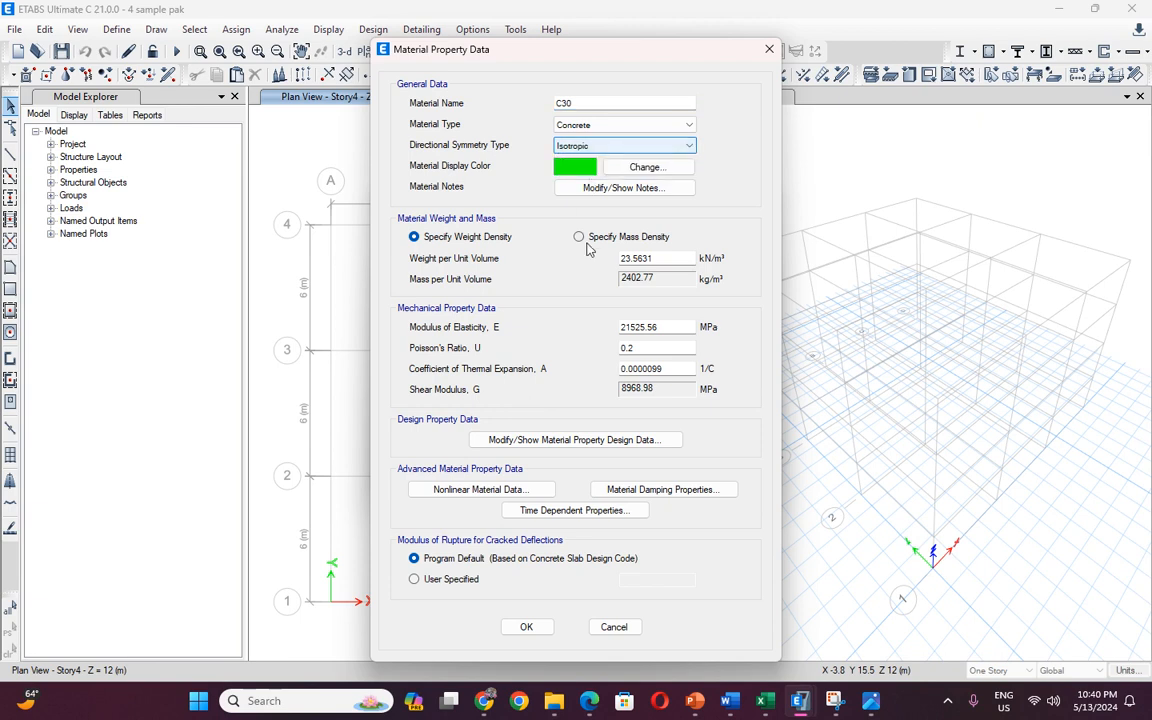
click(590, 440)
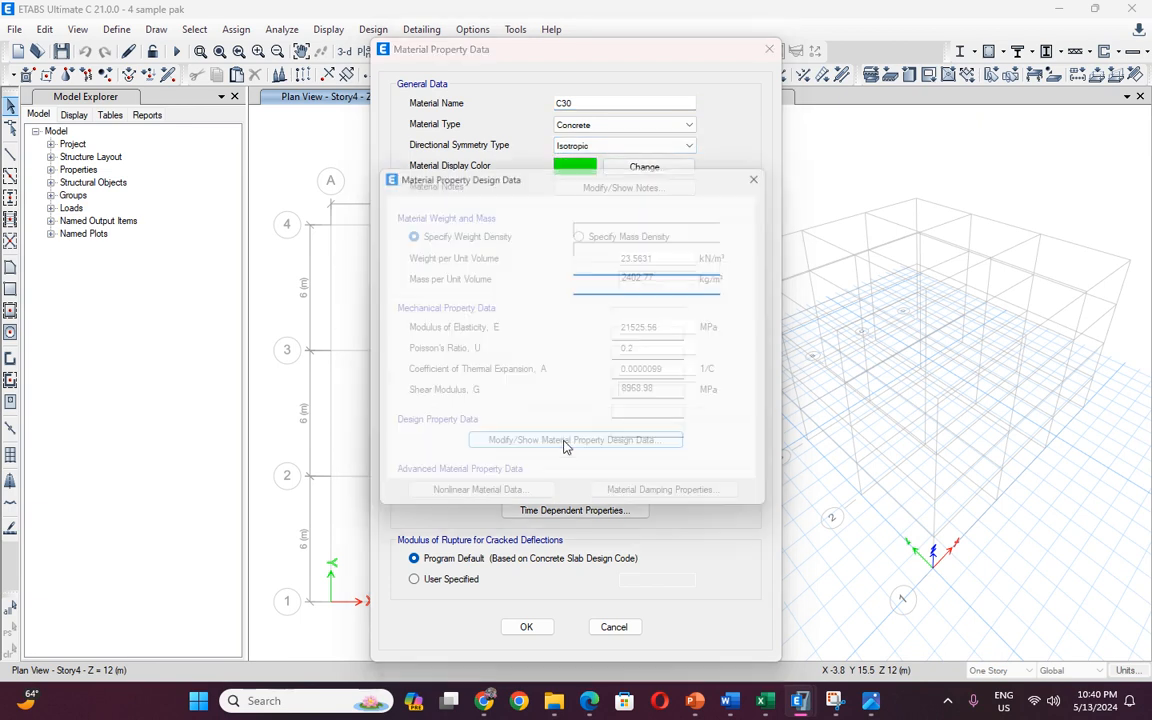
key(Tab)
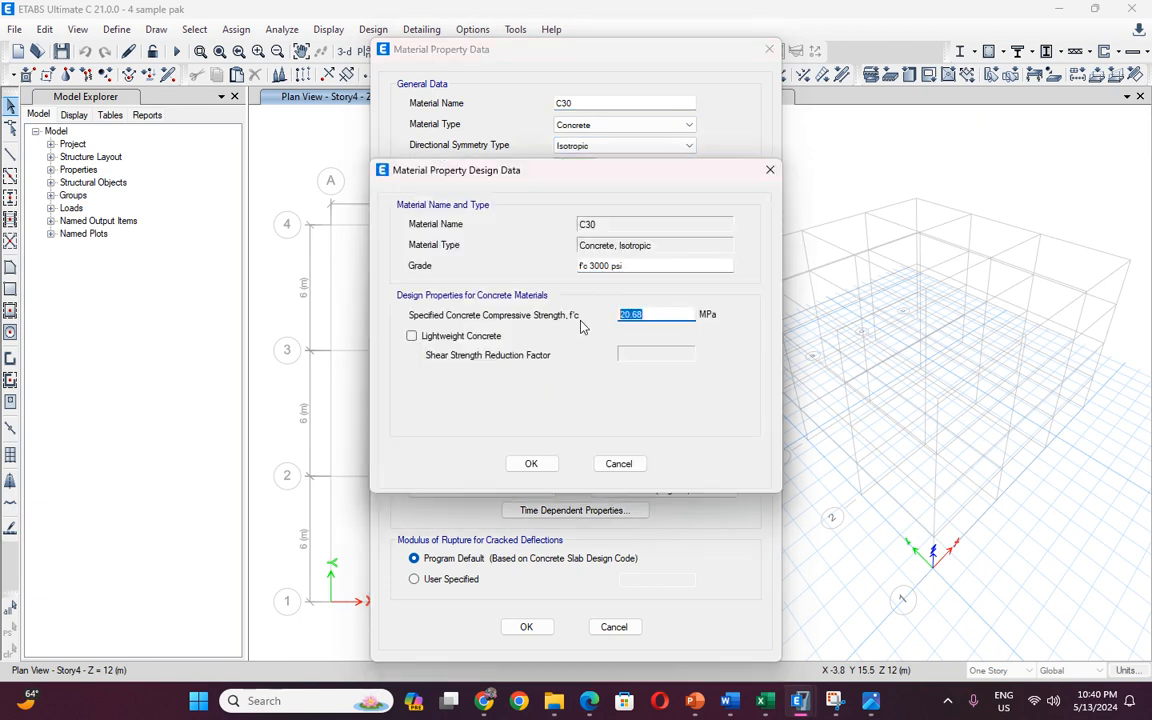
text(30)
click(540, 466)
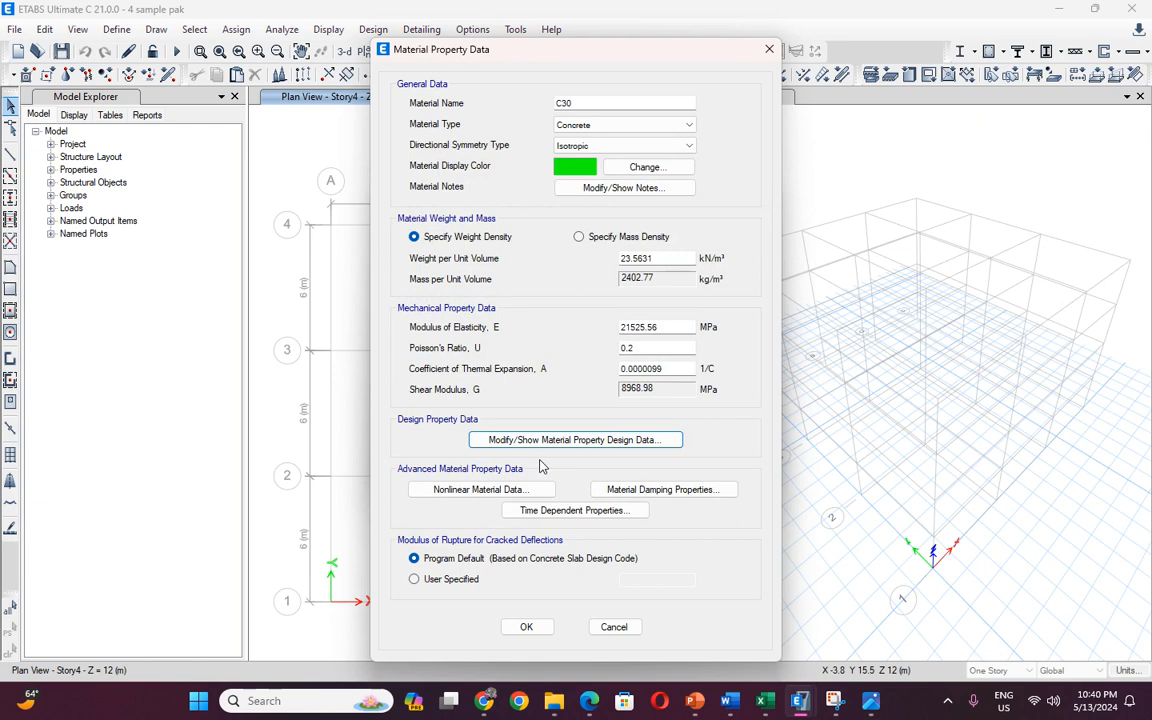
Review the C30 nonlinear data and stress-strain plot, and save the C30 material.
click(494, 490)
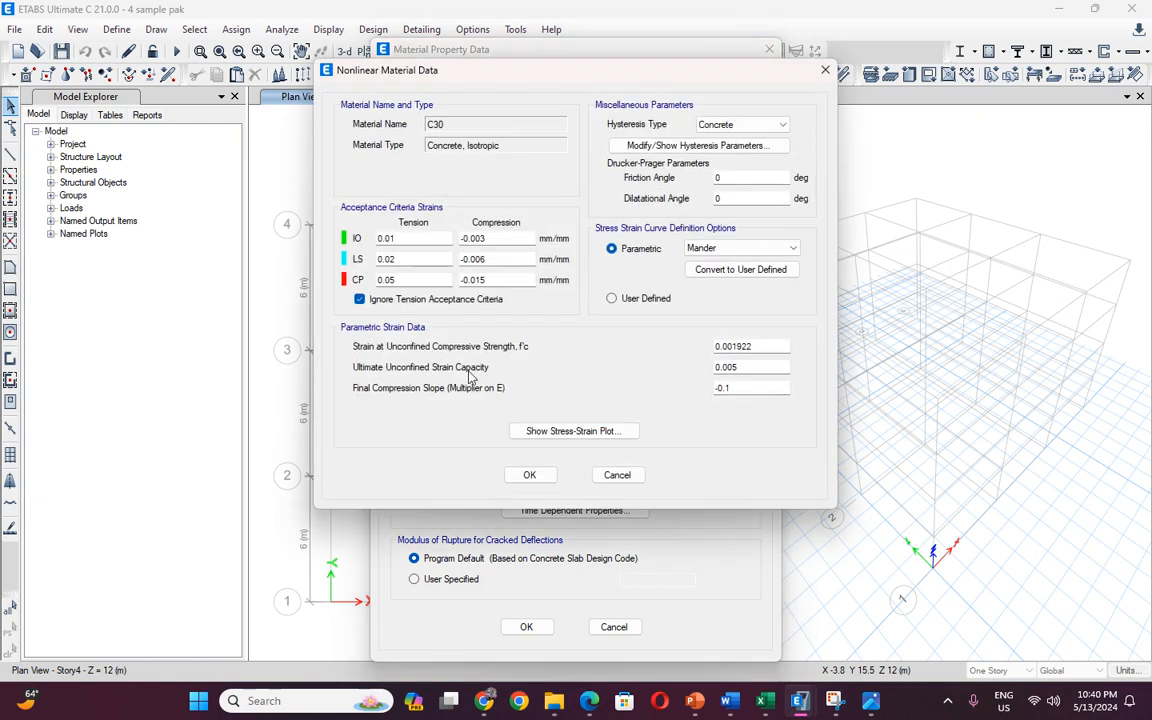
click(547, 431)
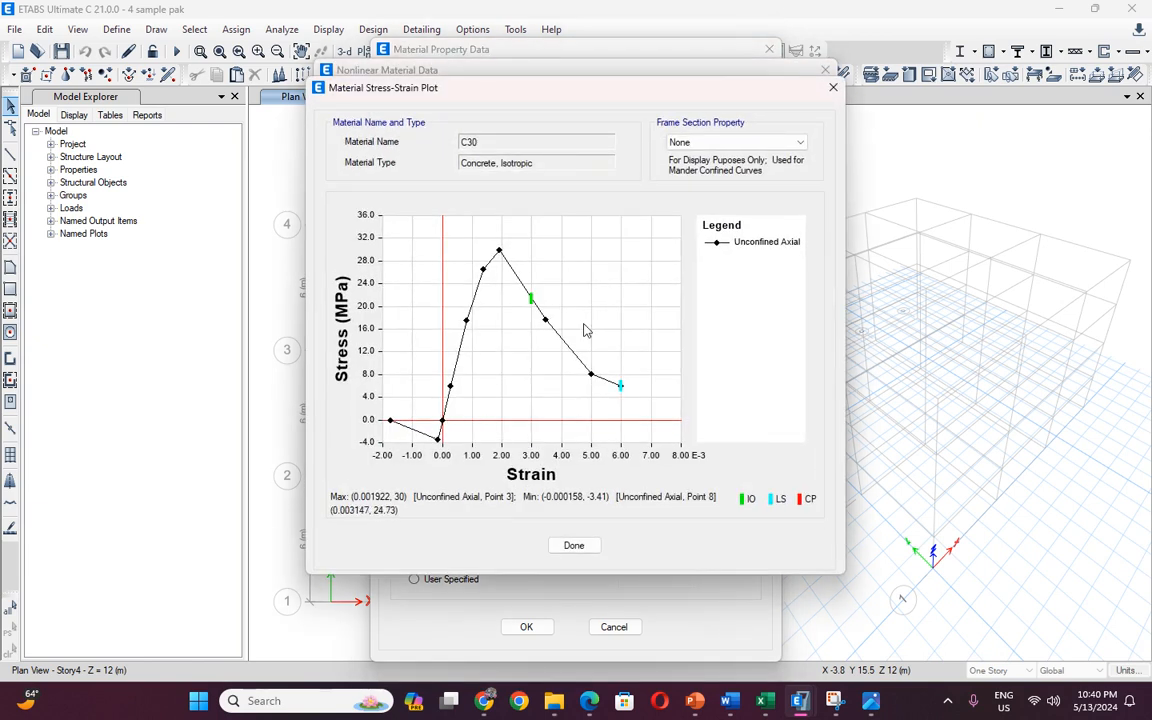
click(585, 547)
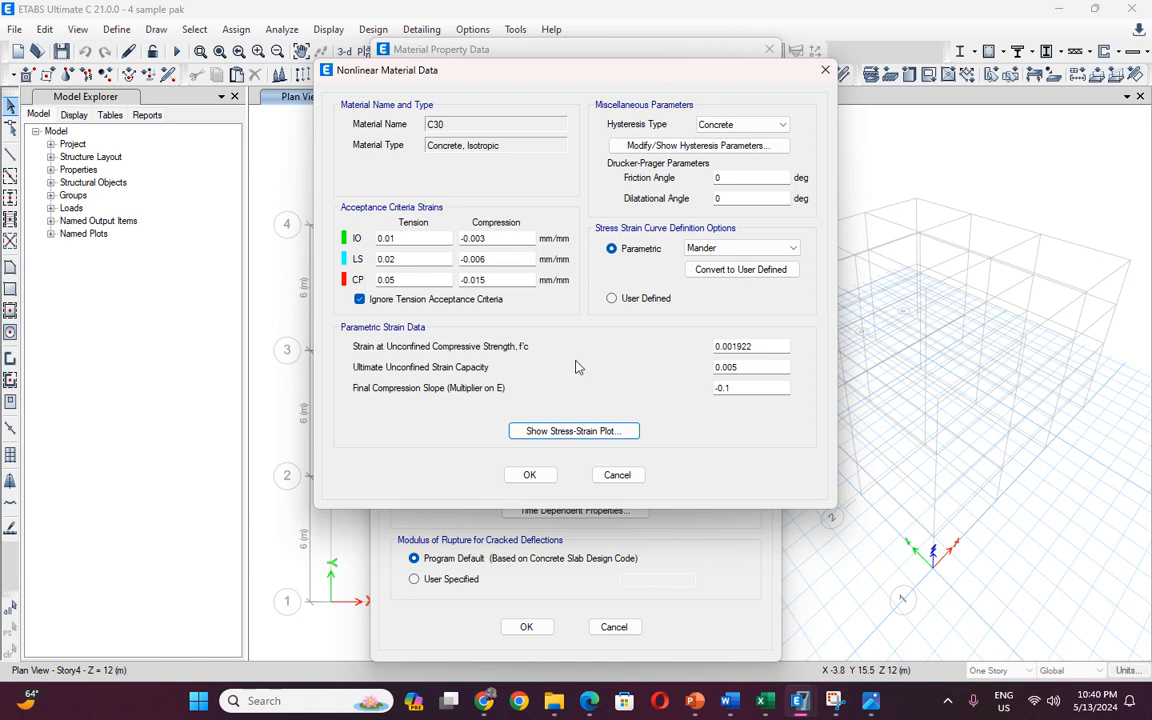
click(528, 473)
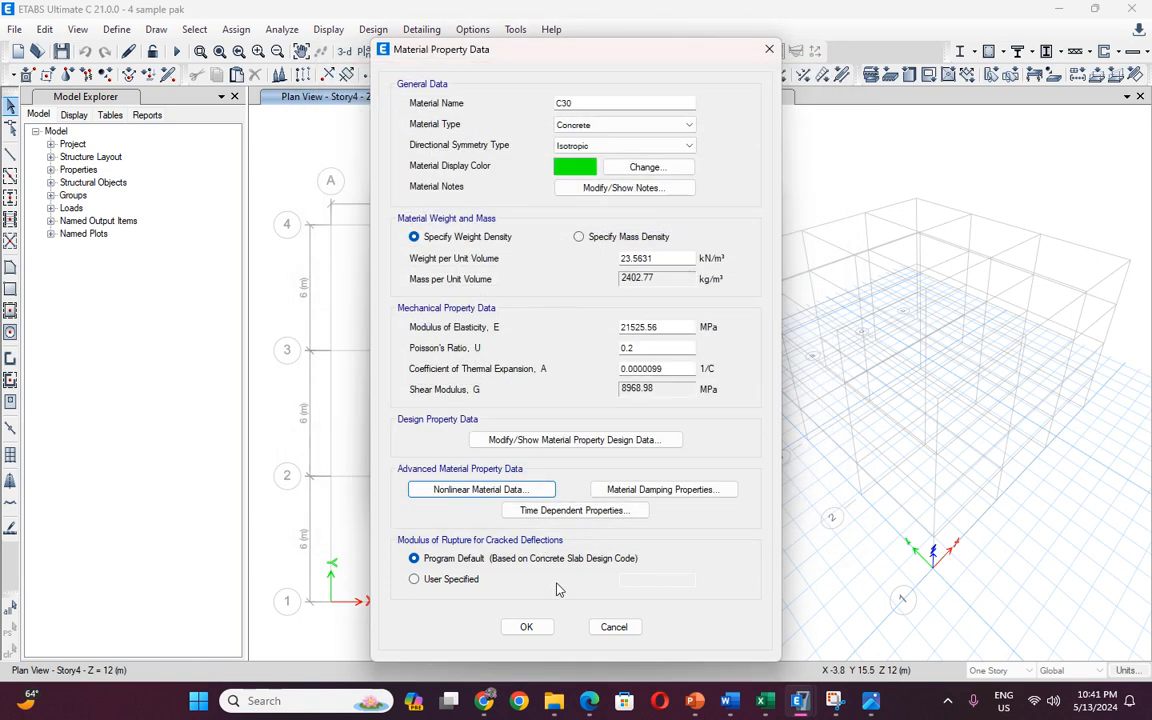
click(527, 627)
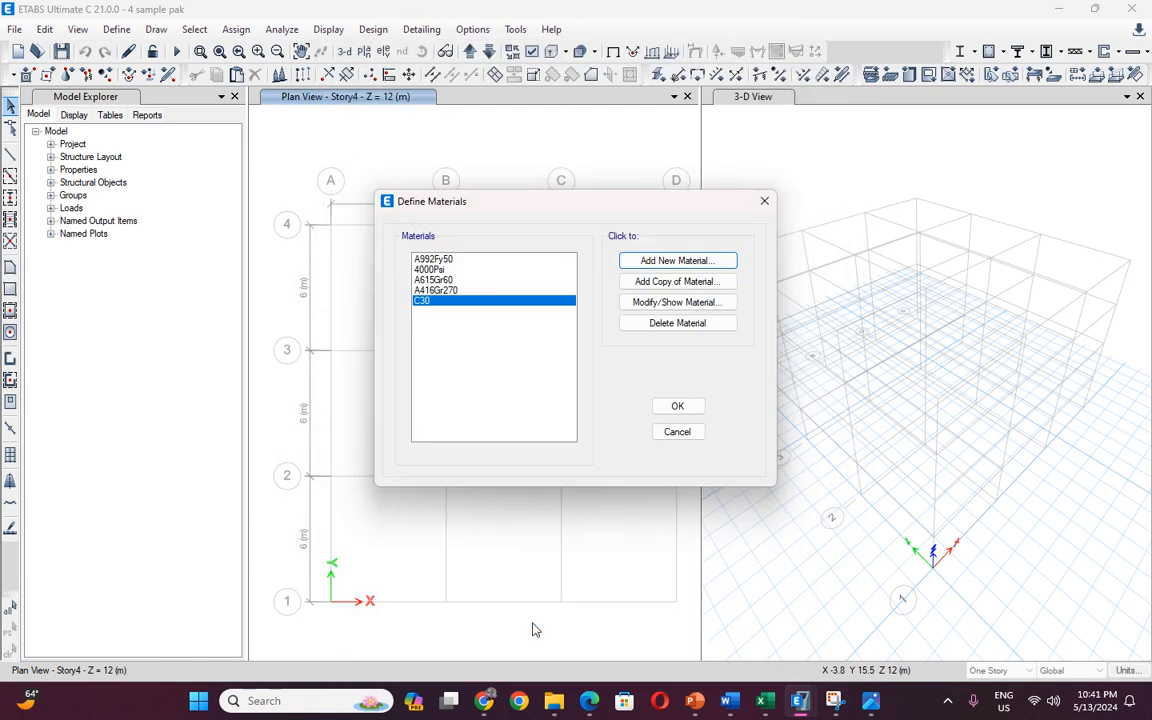
Add a new United States rebar material using standard ASTM A615 and Grade 40.
click(645, 261)
click(537, 323)
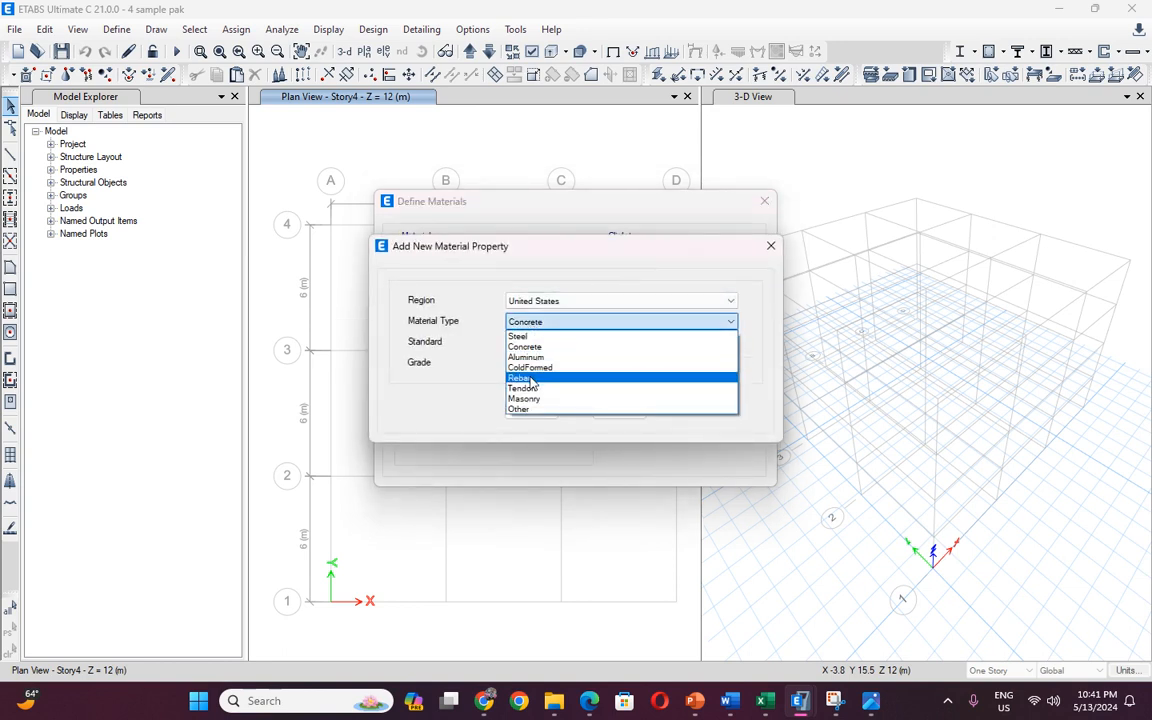
click(540, 378)
click(555, 343)
click(557, 350)
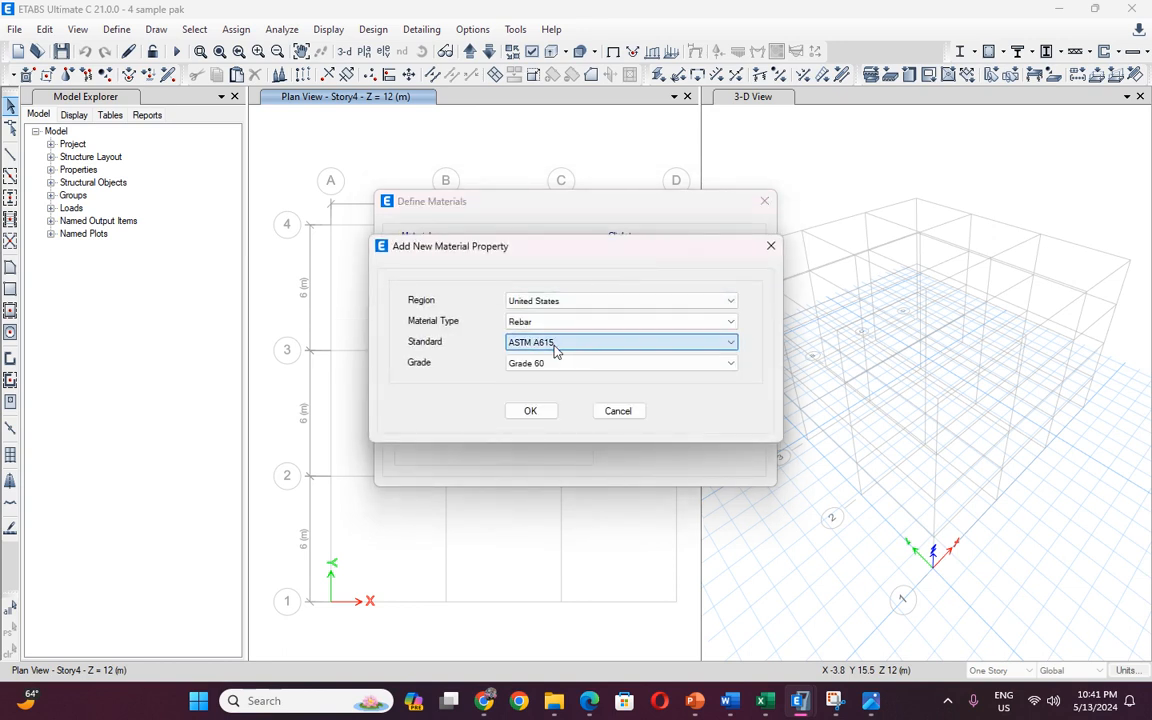
click(548, 364)
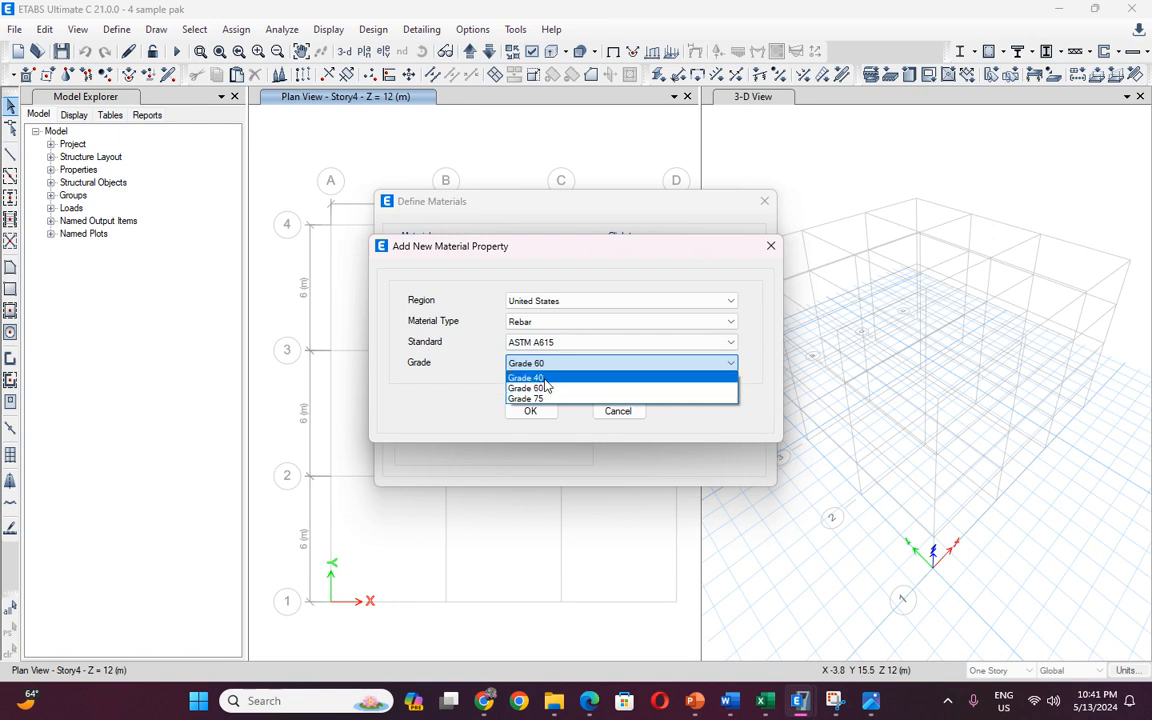
click(545, 379)
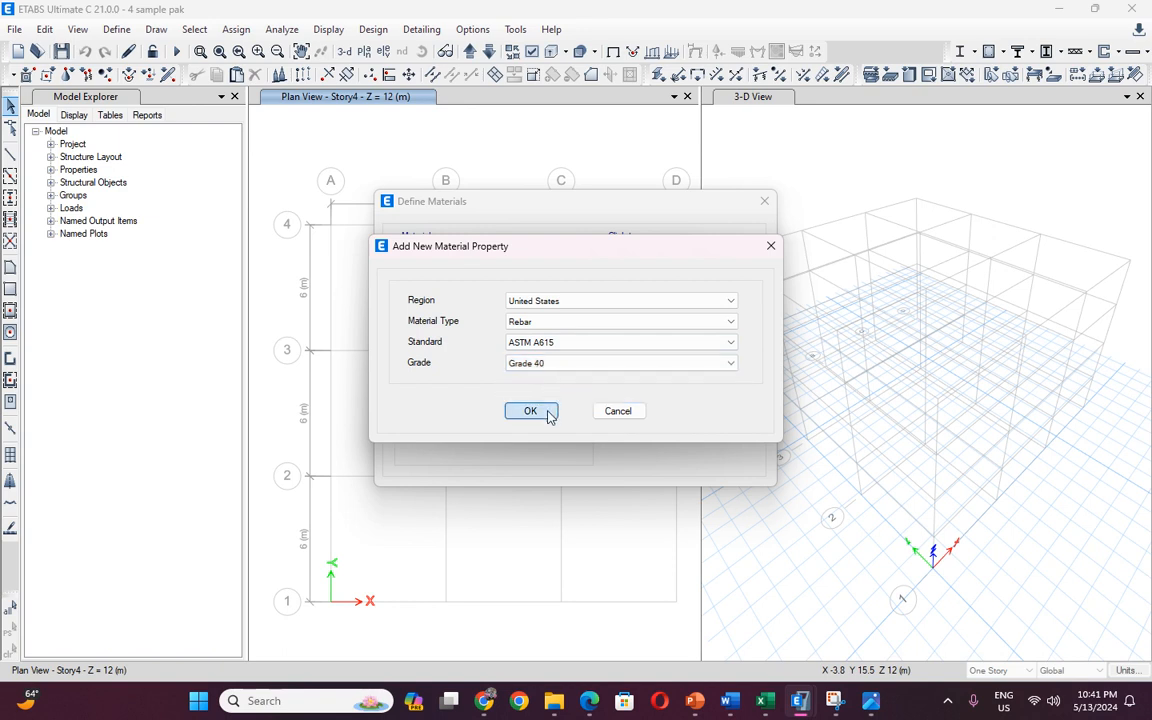
click(548, 412)
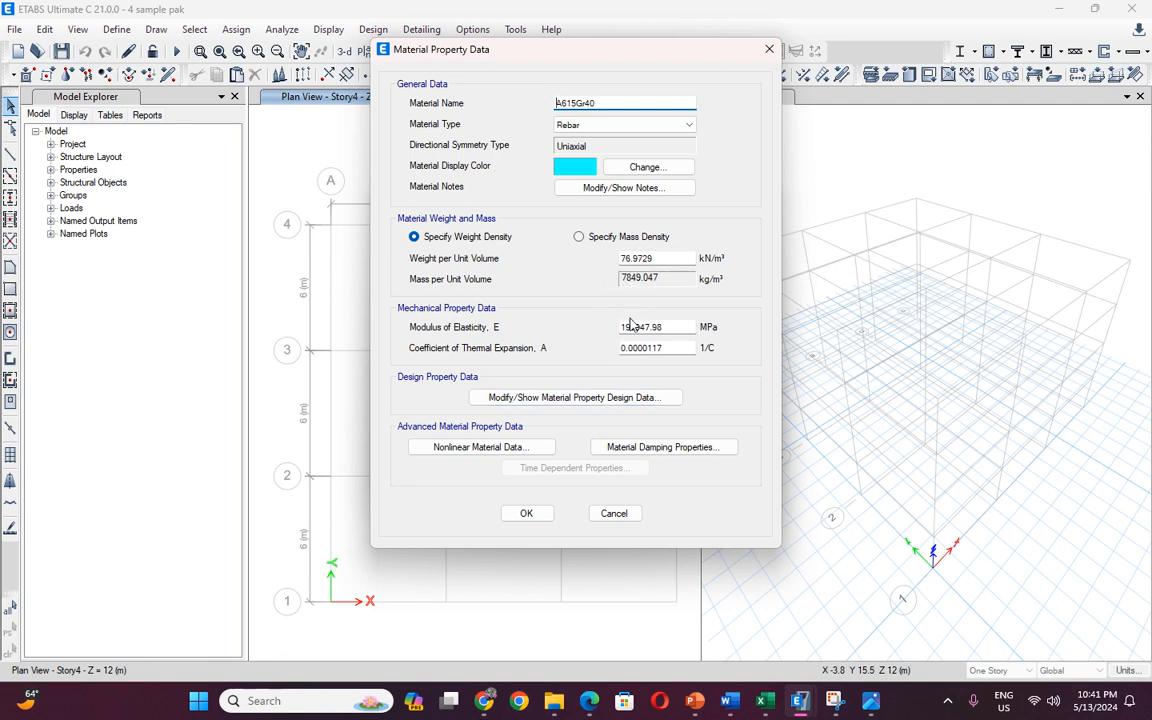
Review the Grade 40 rebar's design strengths, nonlinear data and stress-strain plot, and save the material with its default properties.
click(602, 397)
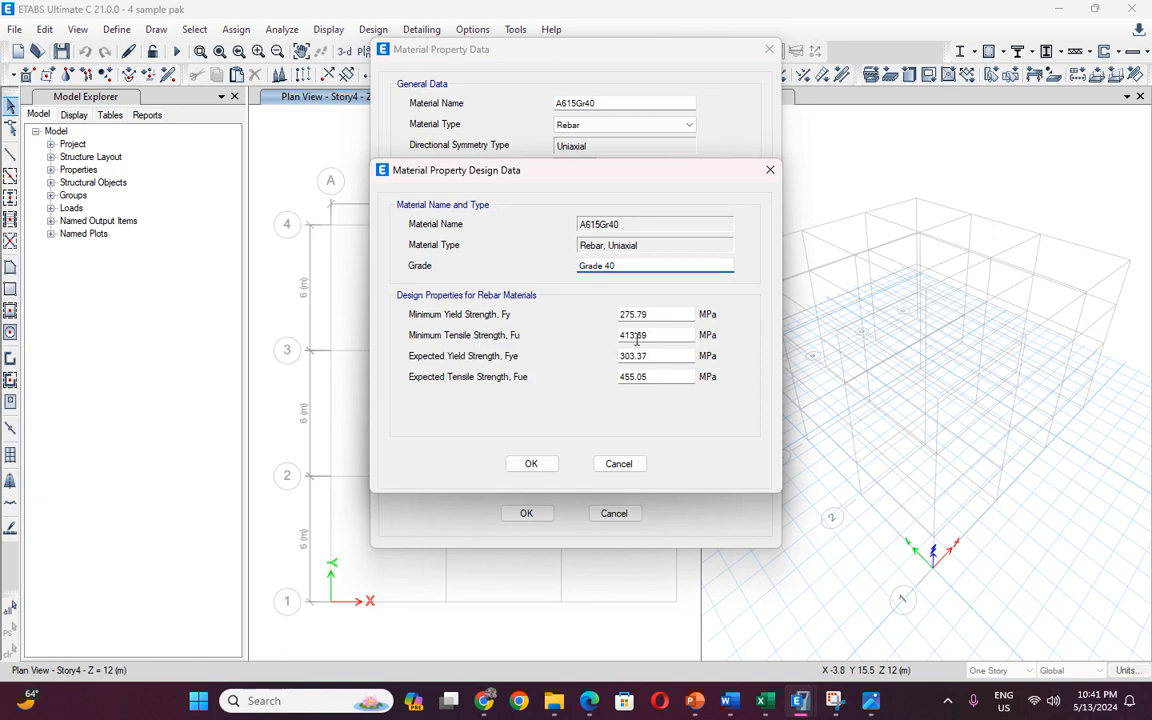
click(529, 464)
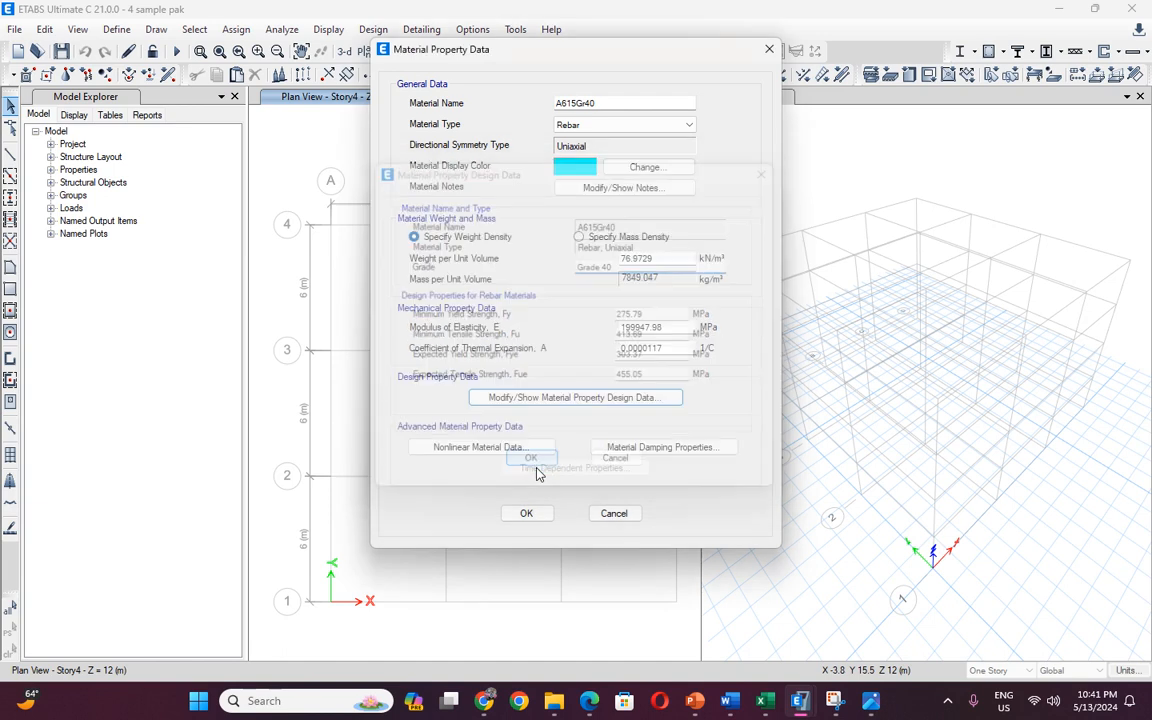
click(478, 447)
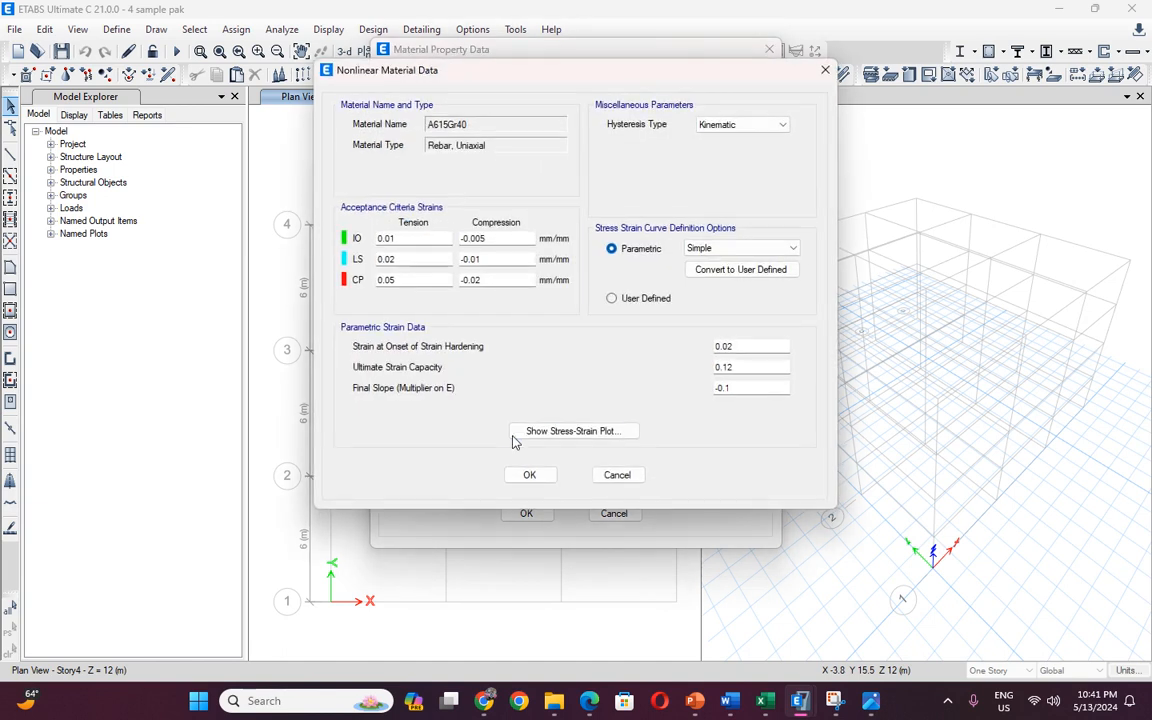
click(578, 432)
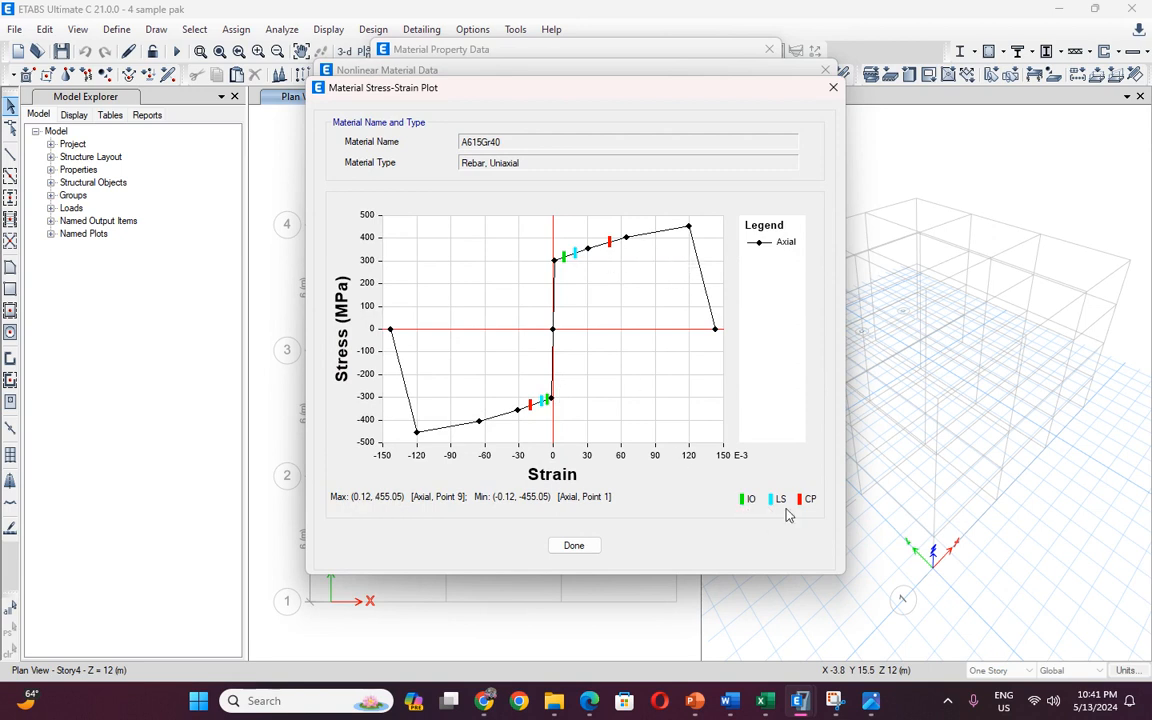
click(585, 549)
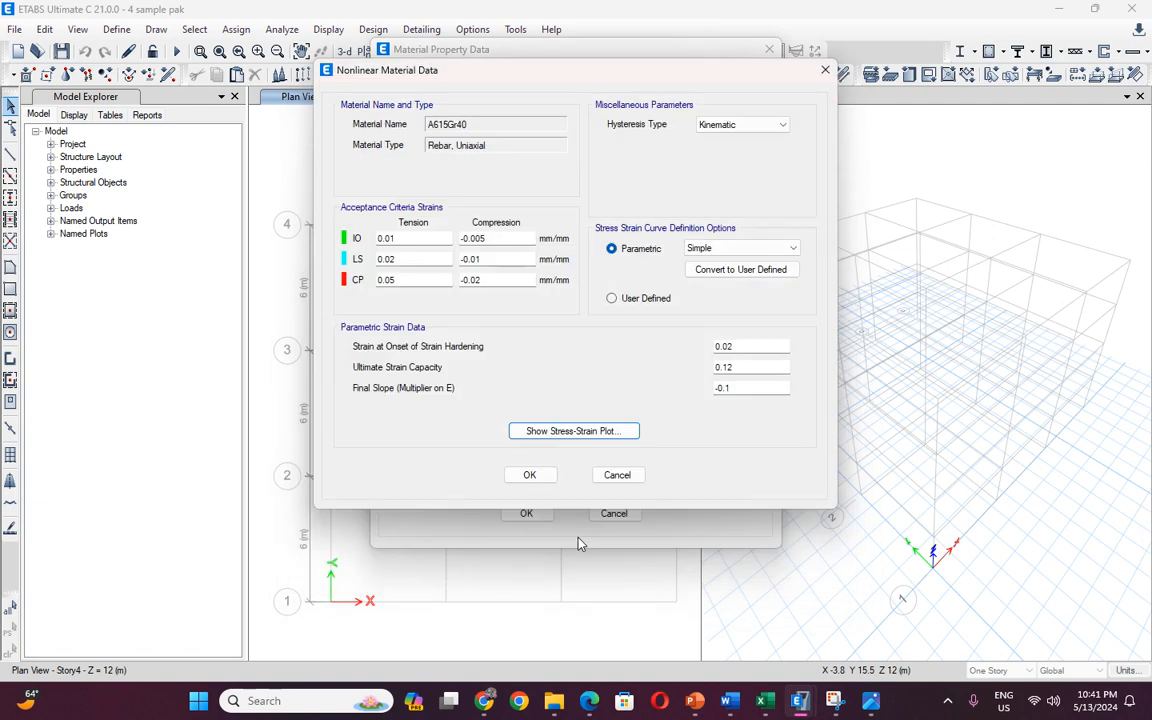
click(524, 473)
click(528, 514)
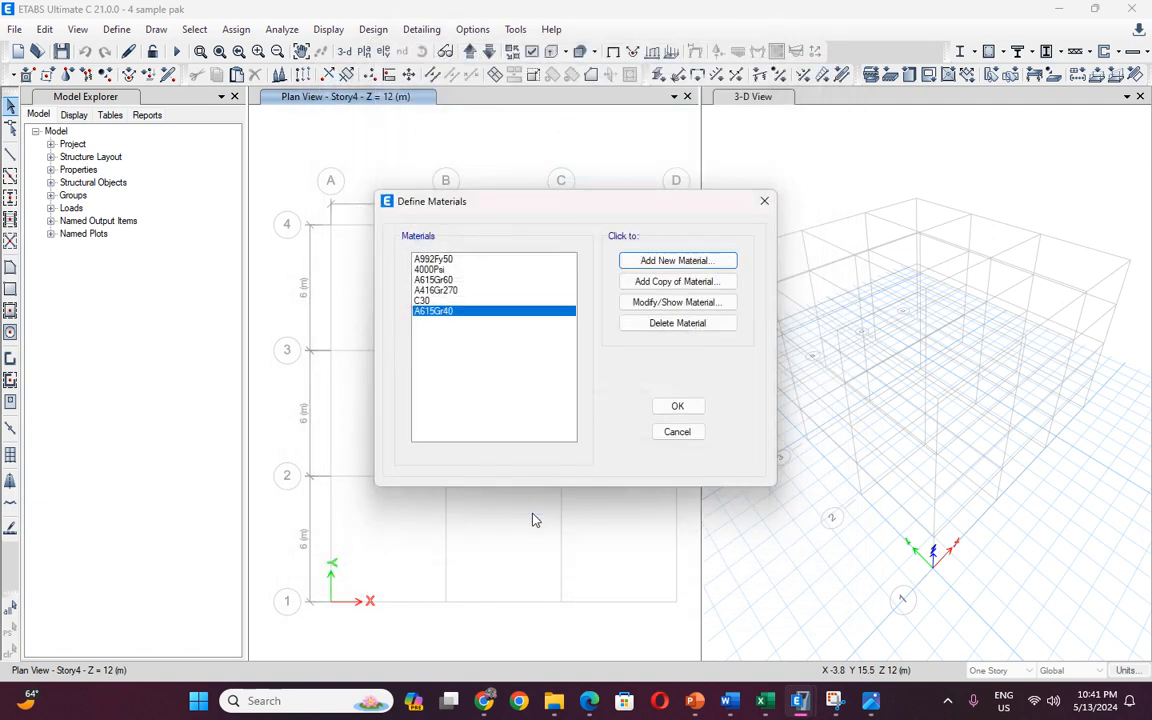
Accept the material definitions, consult the handwritten notes and the Excel ETABS design checklist, and return to the ETABS model.
click(677, 407)
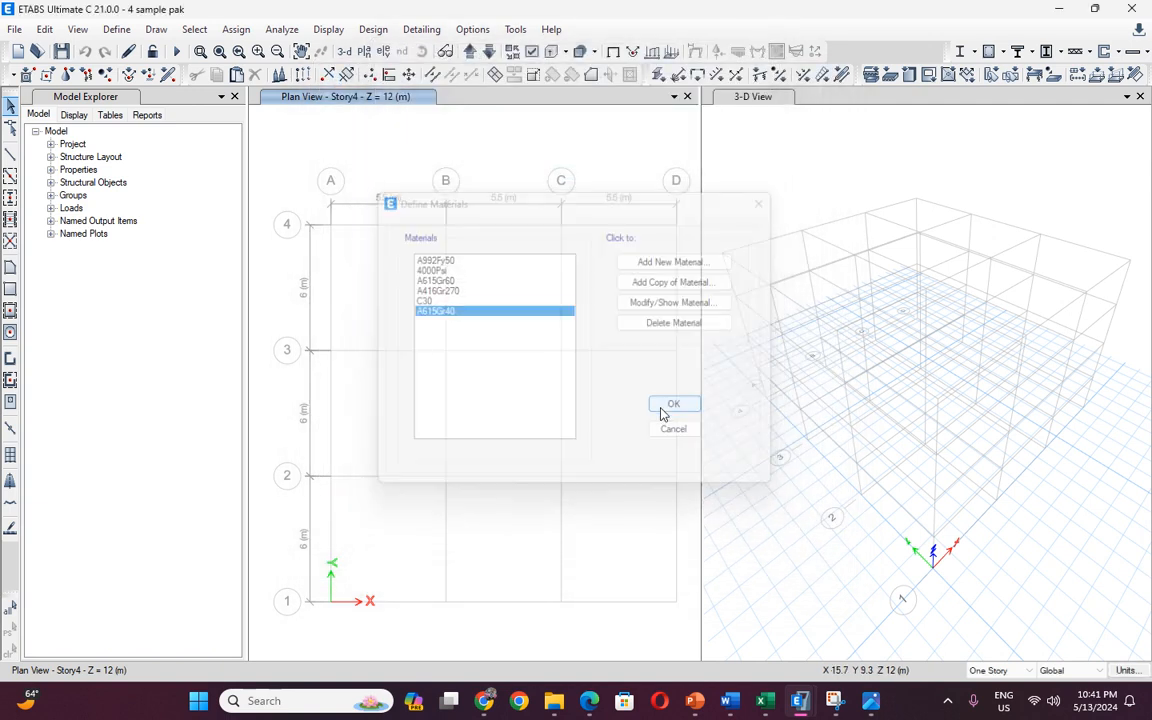
click(869, 700)
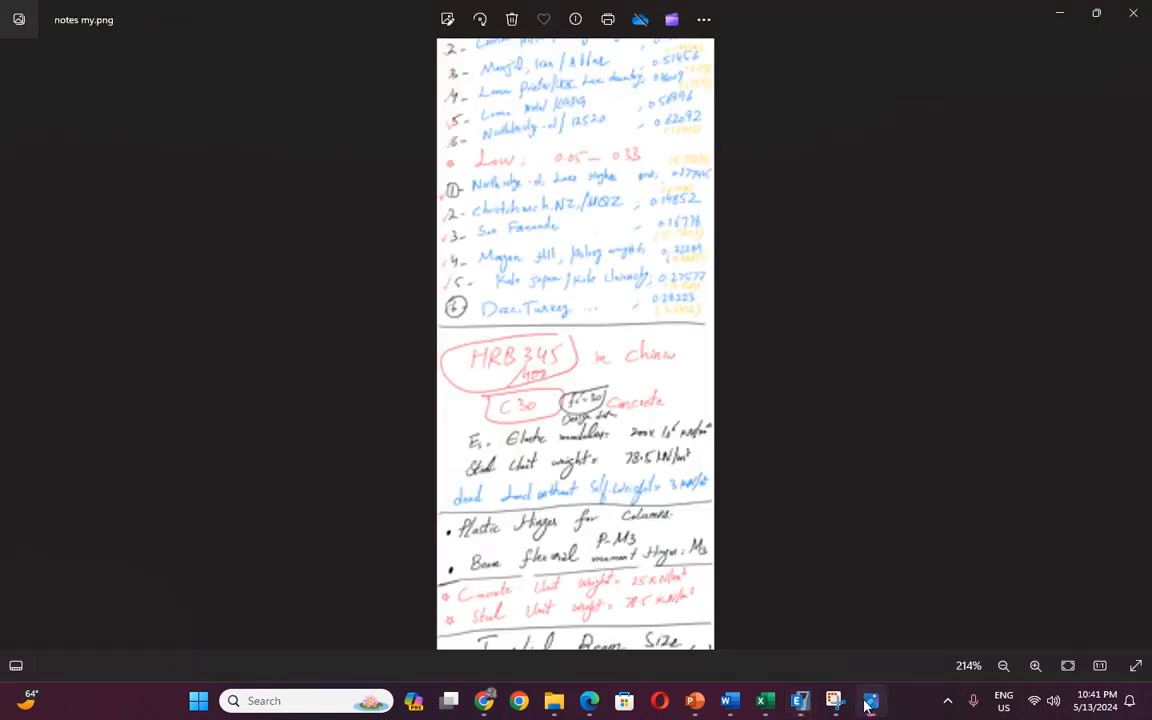
mouse_move(772, 703)
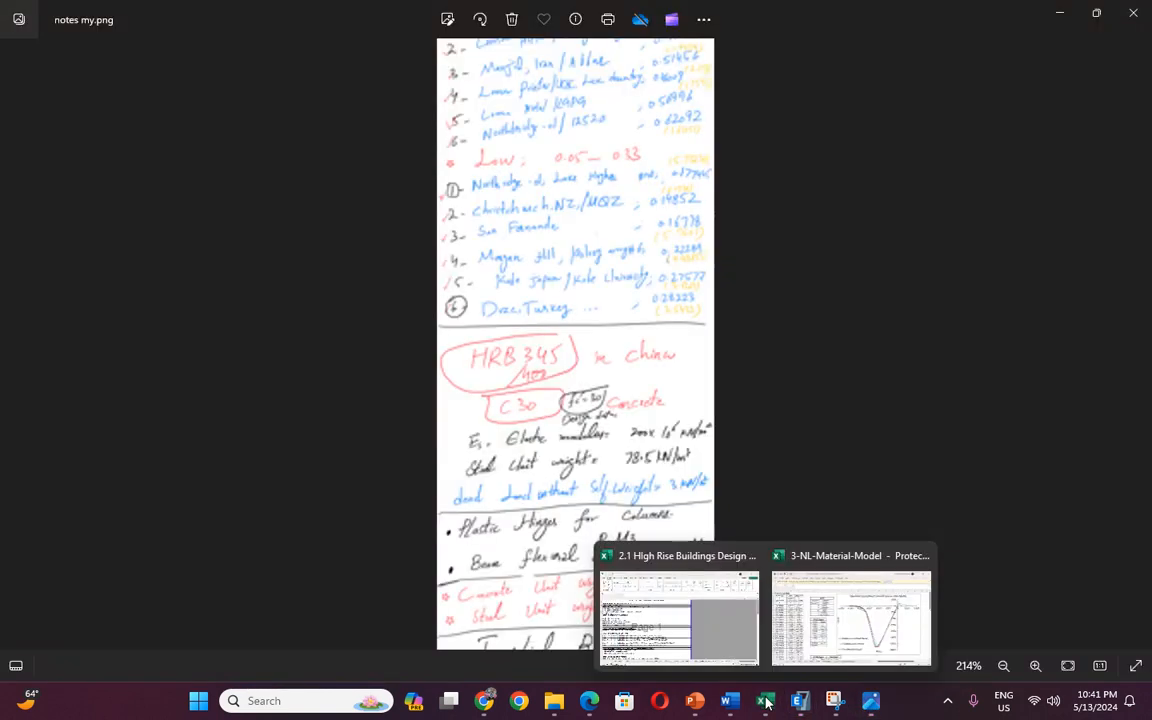
click(616, 556)
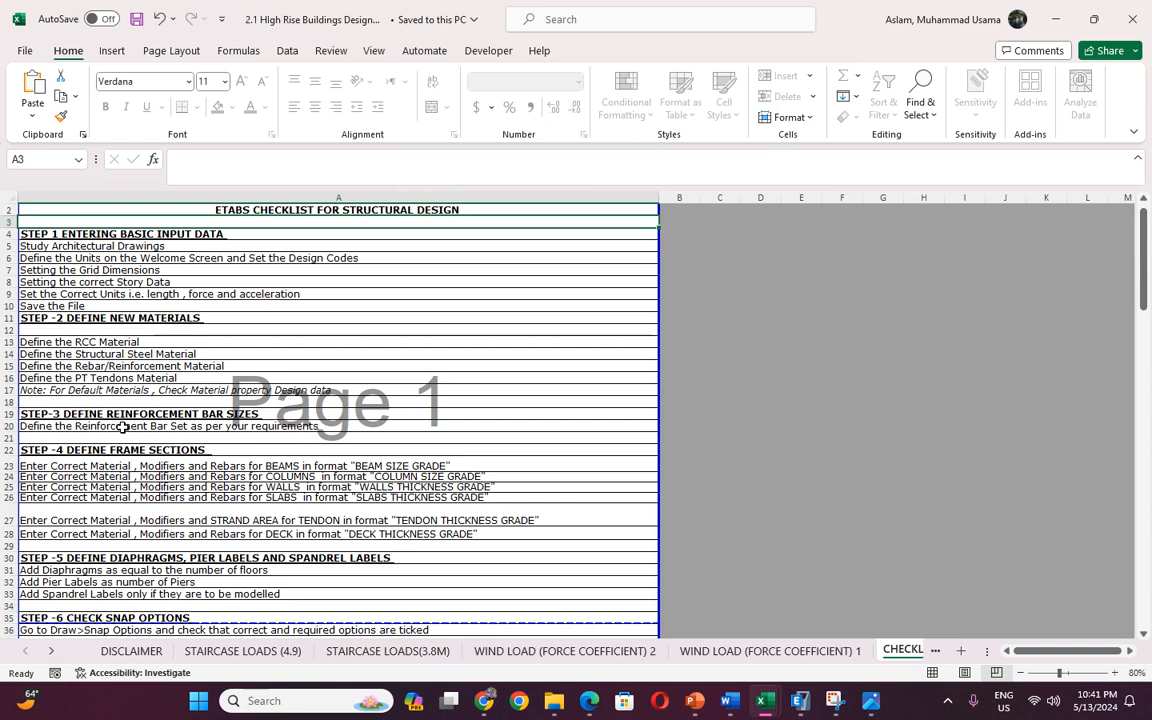
click(801, 702)
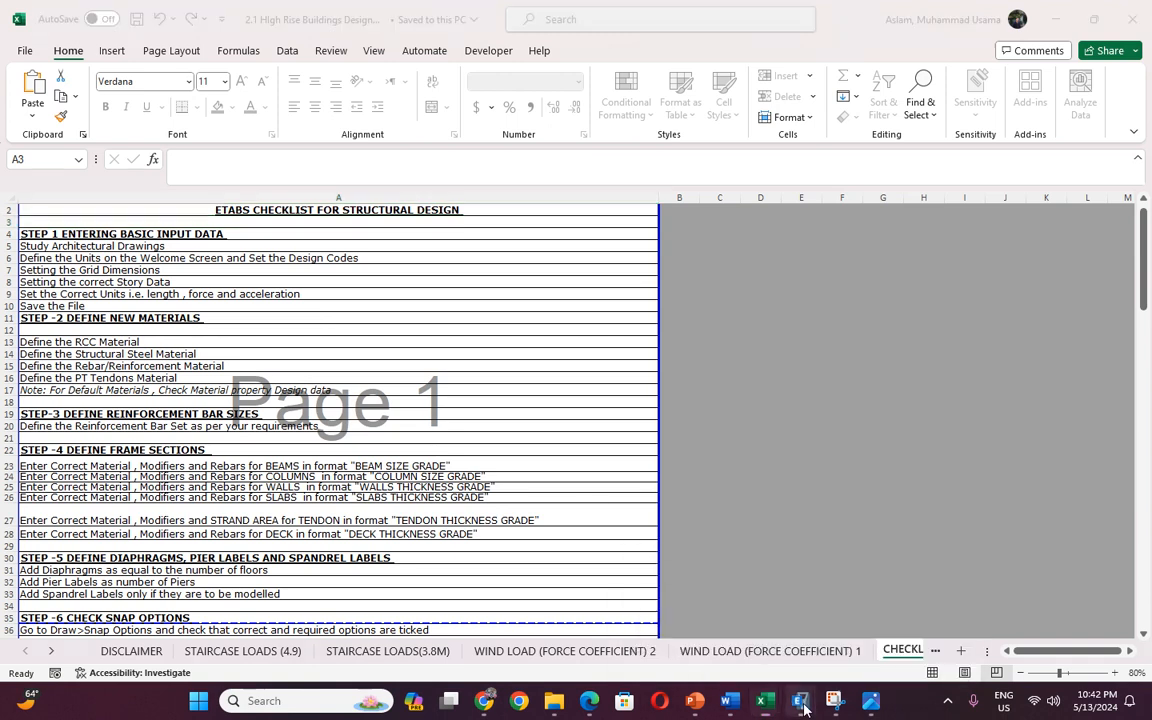
click(689, 560)
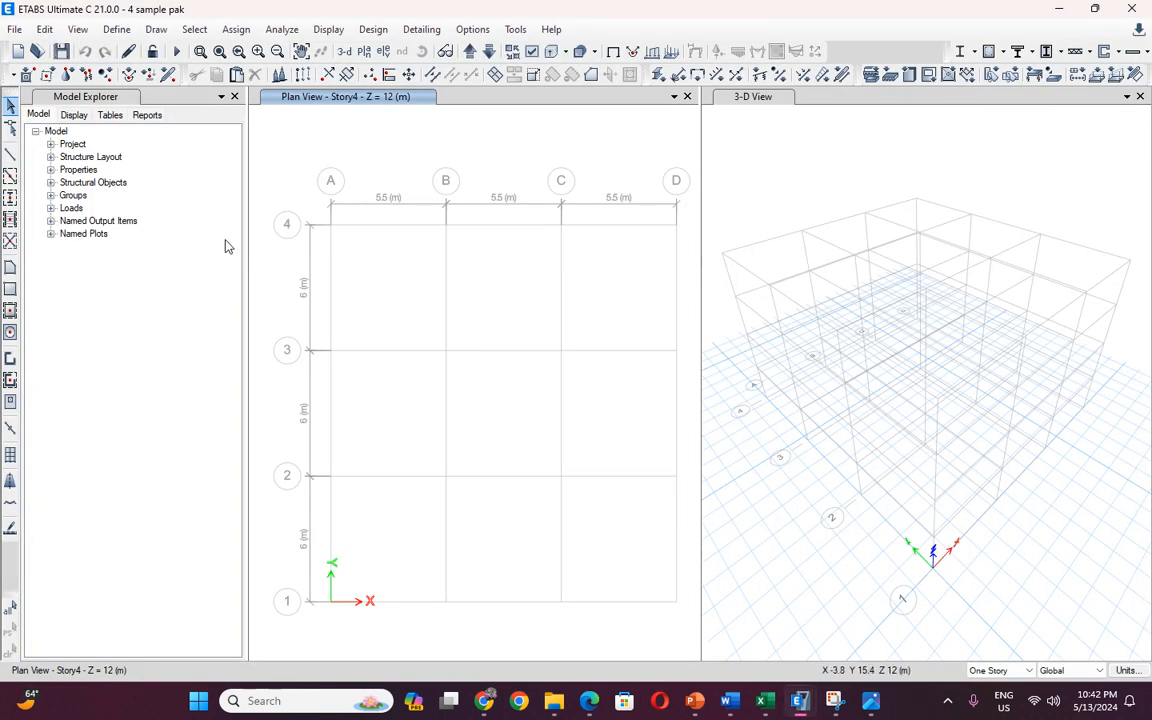
Delete the default frame sections from A-CompBm to SteelCol using multiple-property deletion.
click(112, 30)
mouse_move(300, 80)
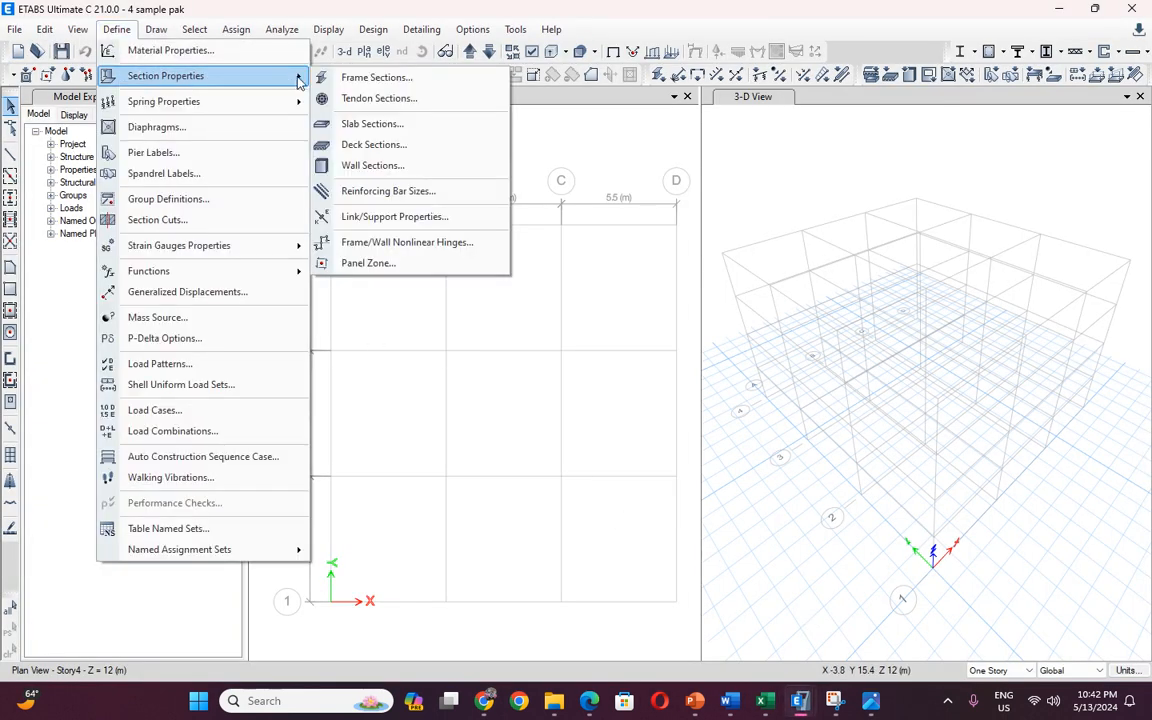
click(375, 78)
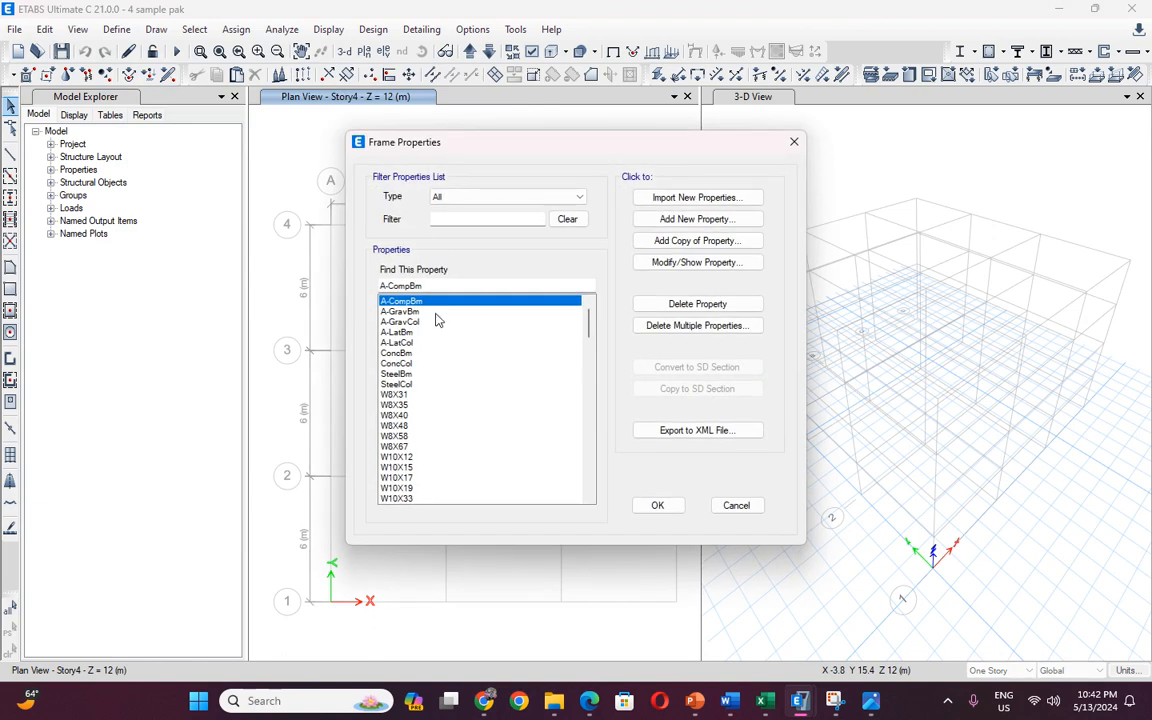
click(697, 325)
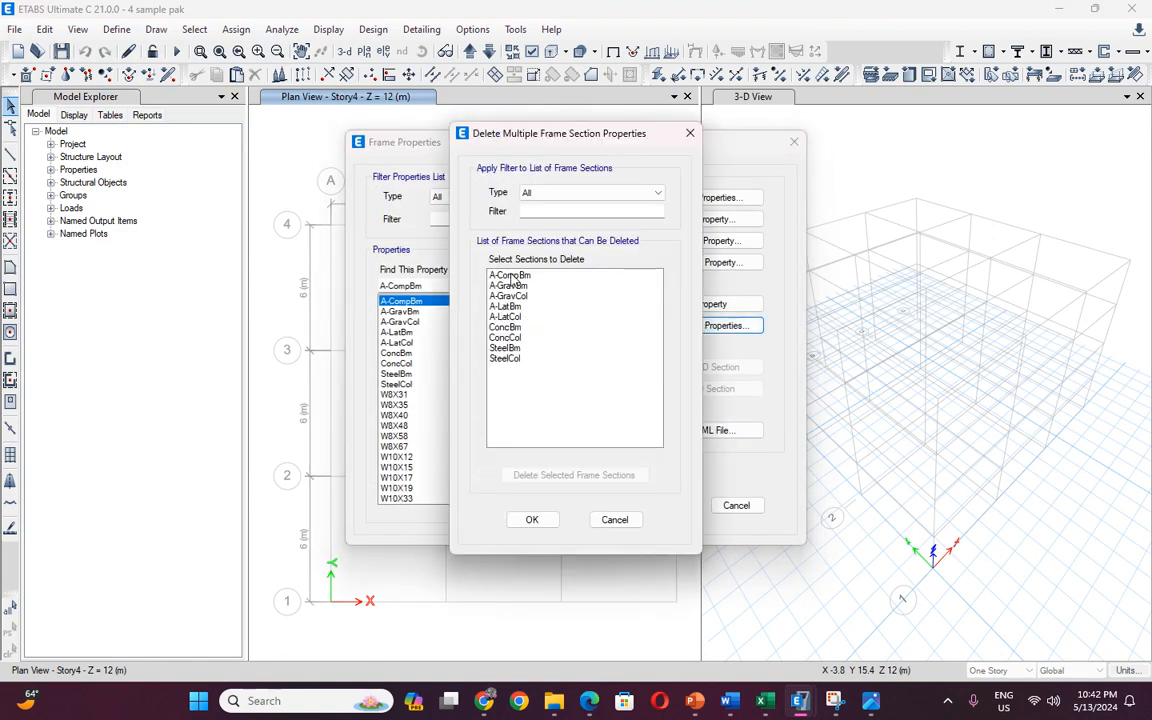
drag(510, 278, 519, 380)
click(509, 477)
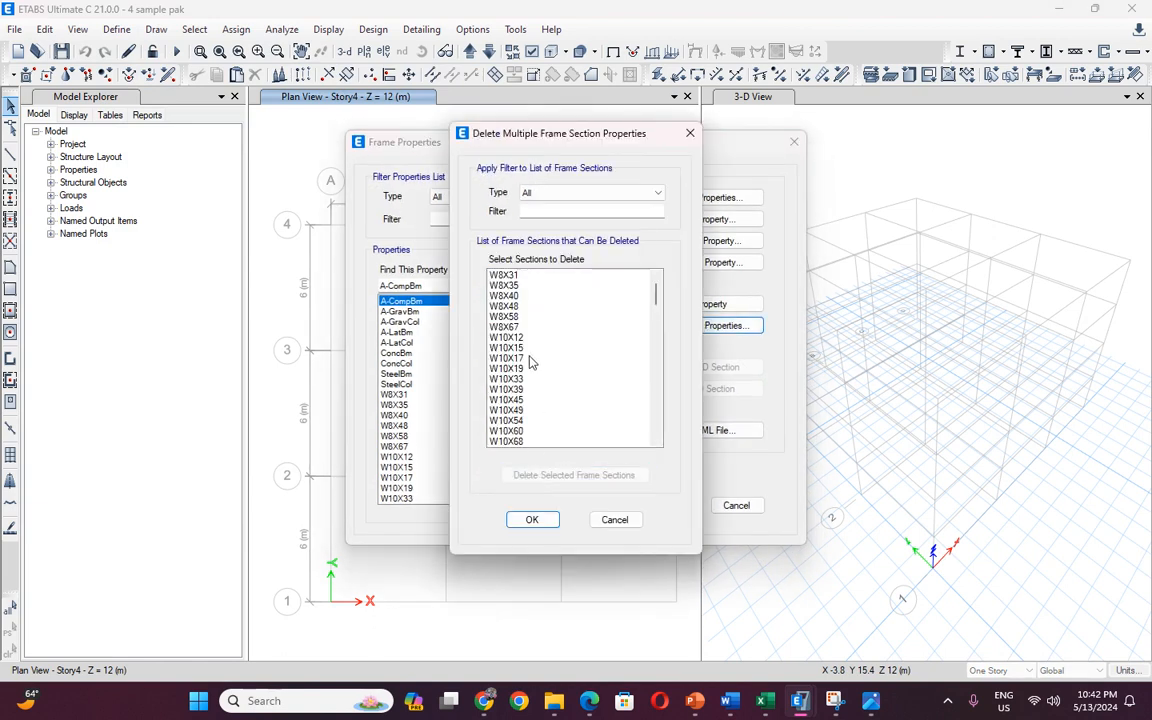
Delete the listed W-shape steel frame sections in bulk and accept the deletions.
drag(518, 278, 528, 444)
scroll(522, 414, down, 15)
scroll(526, 412, down, 10)
click(553, 475)
click(699, 406)
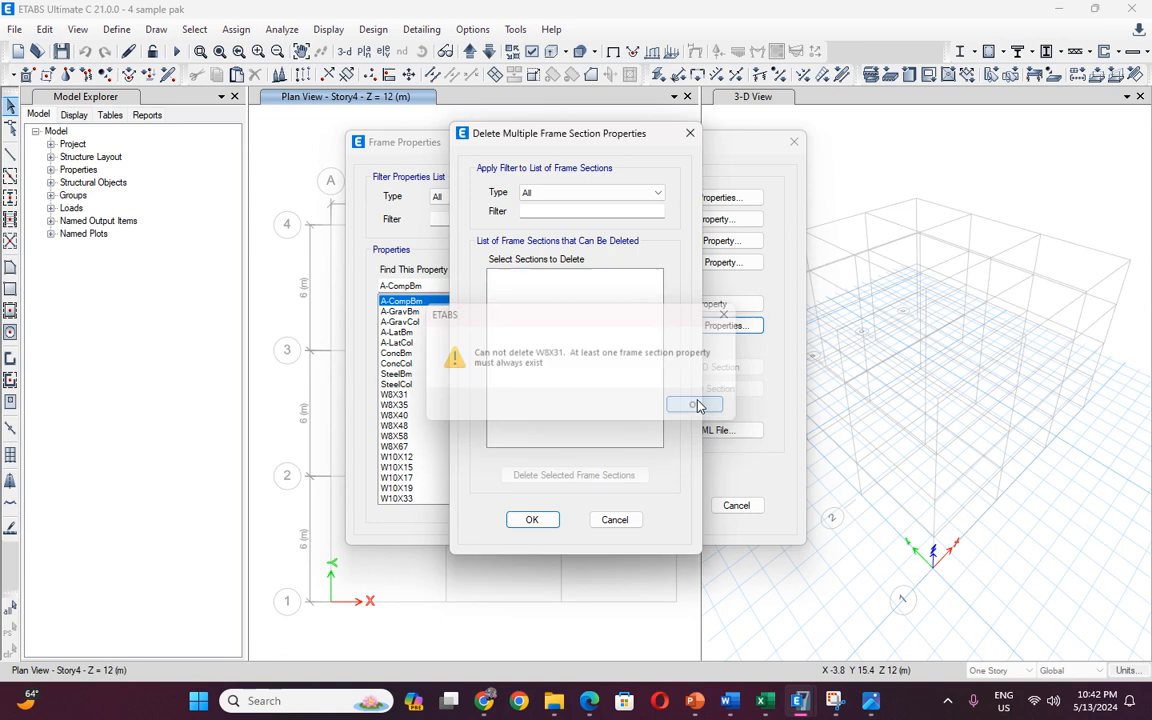
click(532, 519)
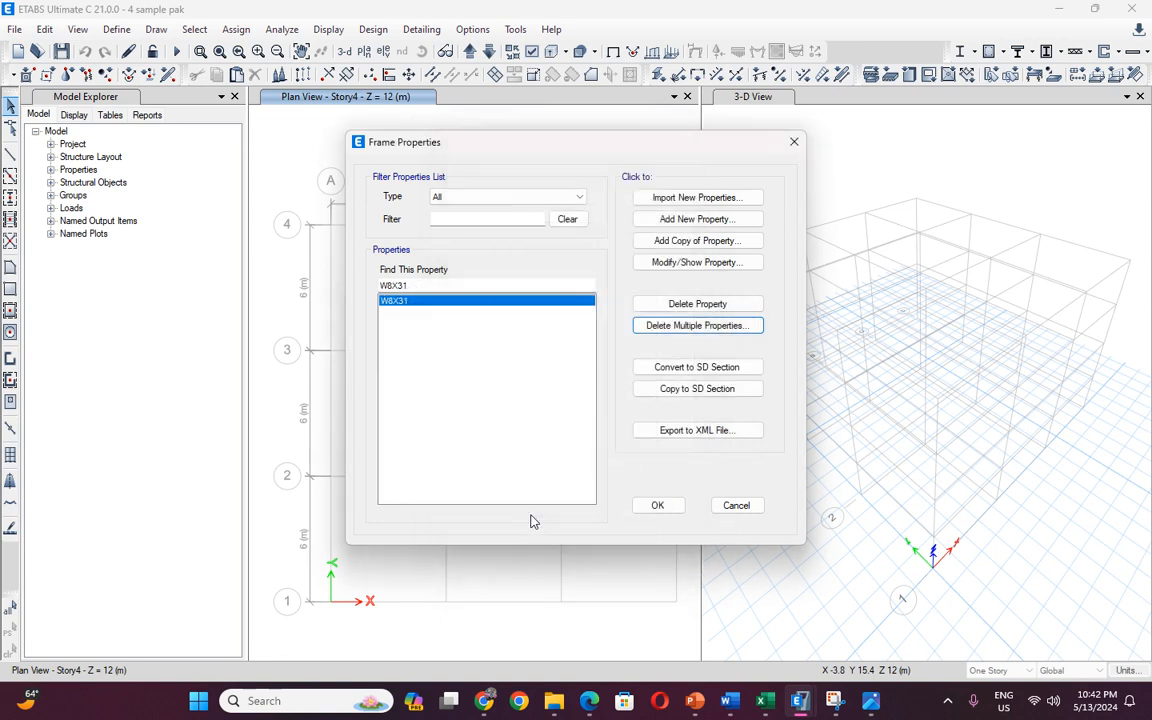
Add a concrete rectangular frame section named b 250 X 550, following the initial beam size in the handwritten notes.
click(674, 219)
click(390, 336)
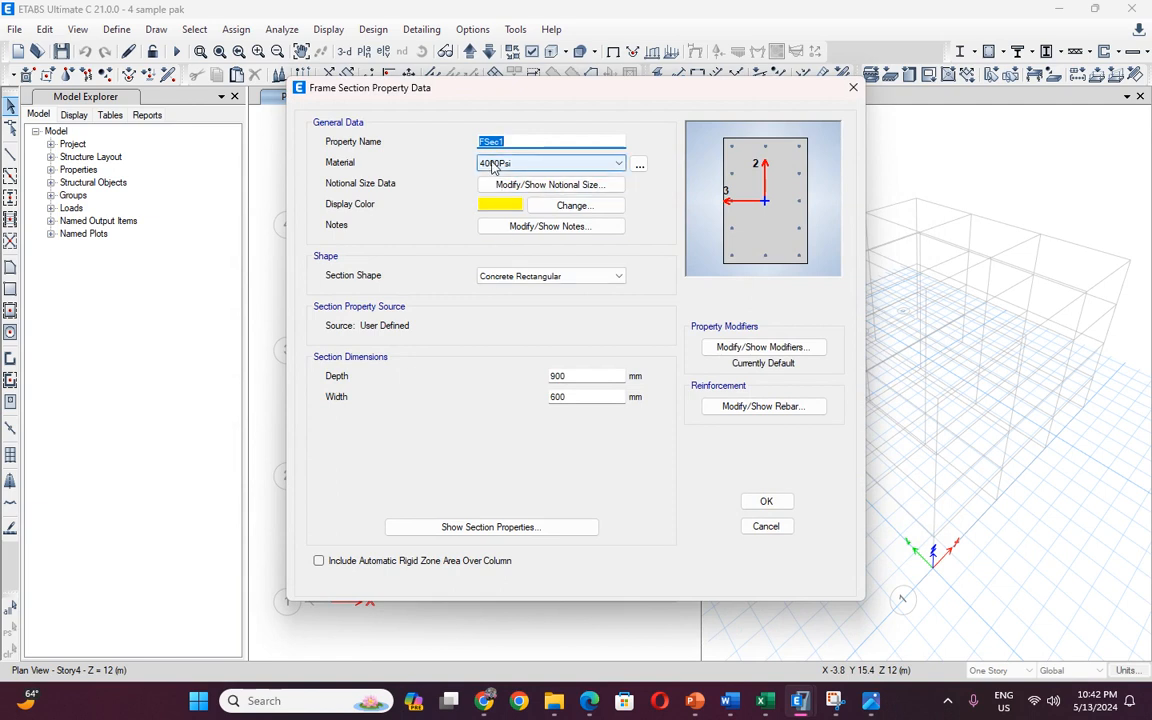
click(871, 700)
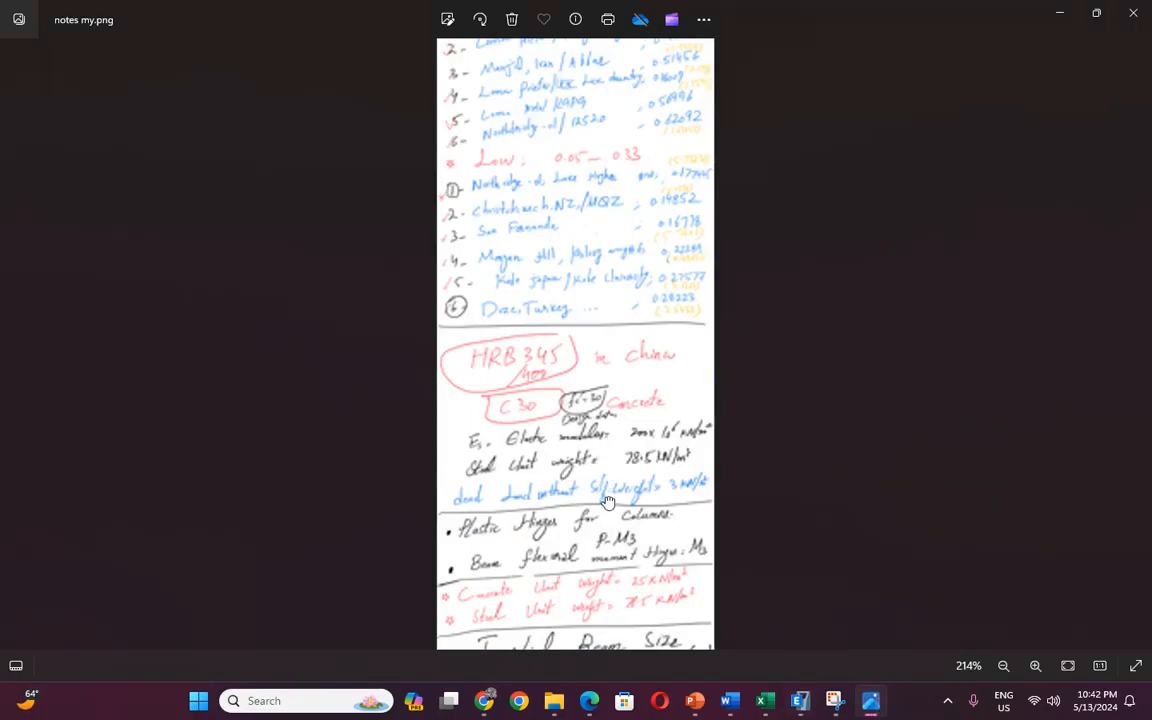
scroll(607, 502, down, 5)
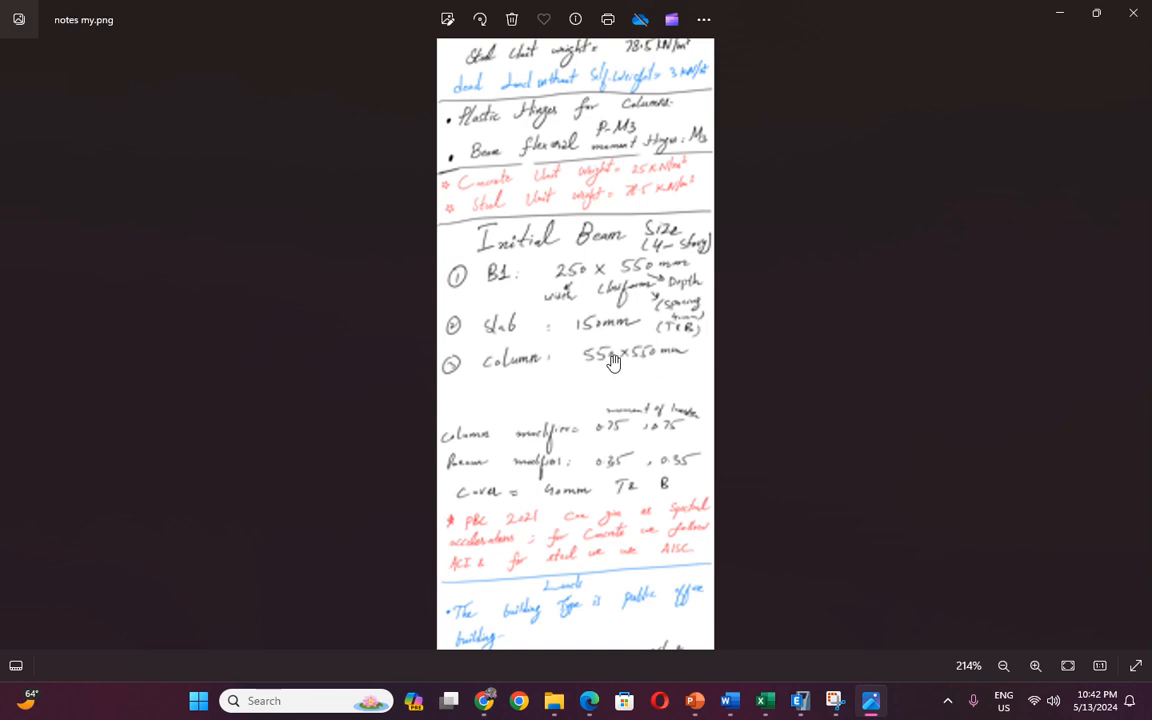
click(1056, 13)
text(b)
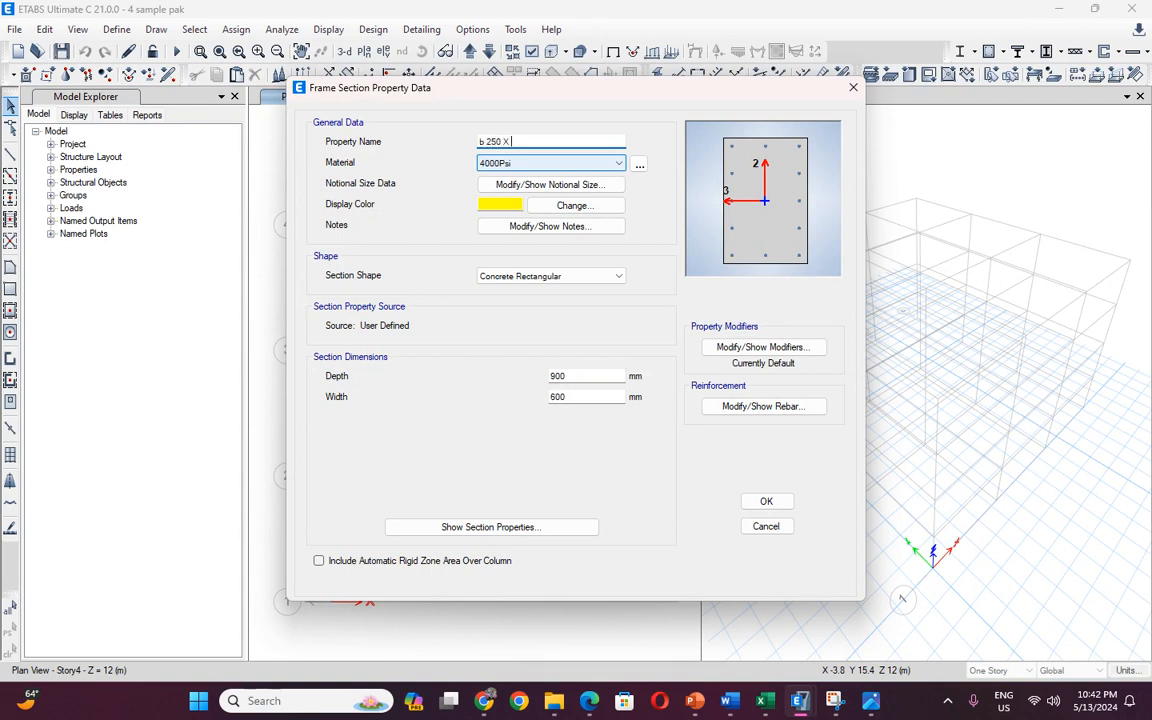
text(250 X 550)
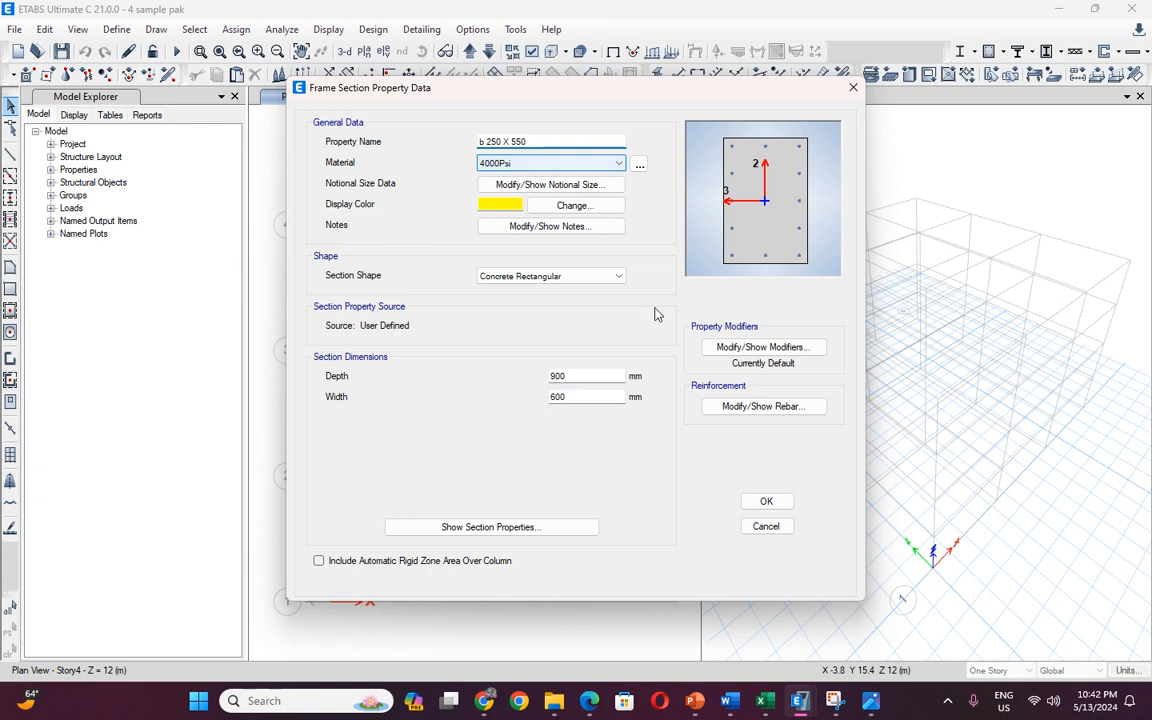
Set the beam section's depth to 550 mm and its width to 250 mm.
double_click(576, 377)
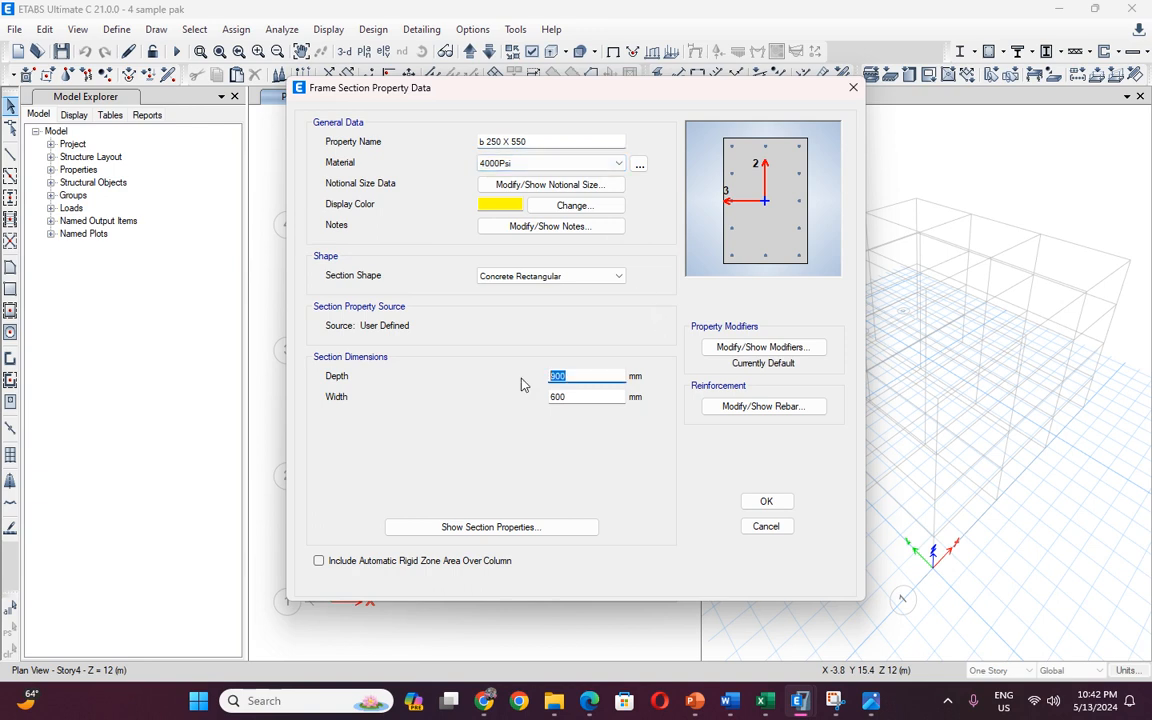
text(550)
drag(576, 398, 543, 403)
text(250)
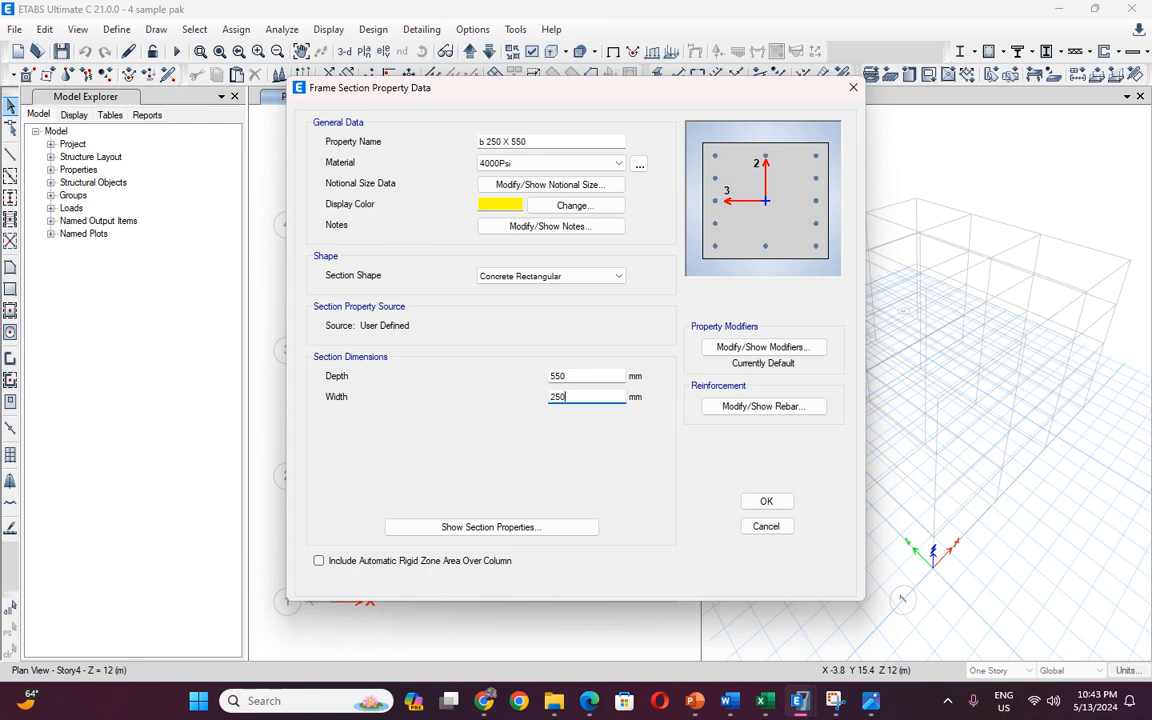
Set the beam's stiffness modifiers for moment of inertia about the 2 and 3 axes to 0.35.
click(760, 347)
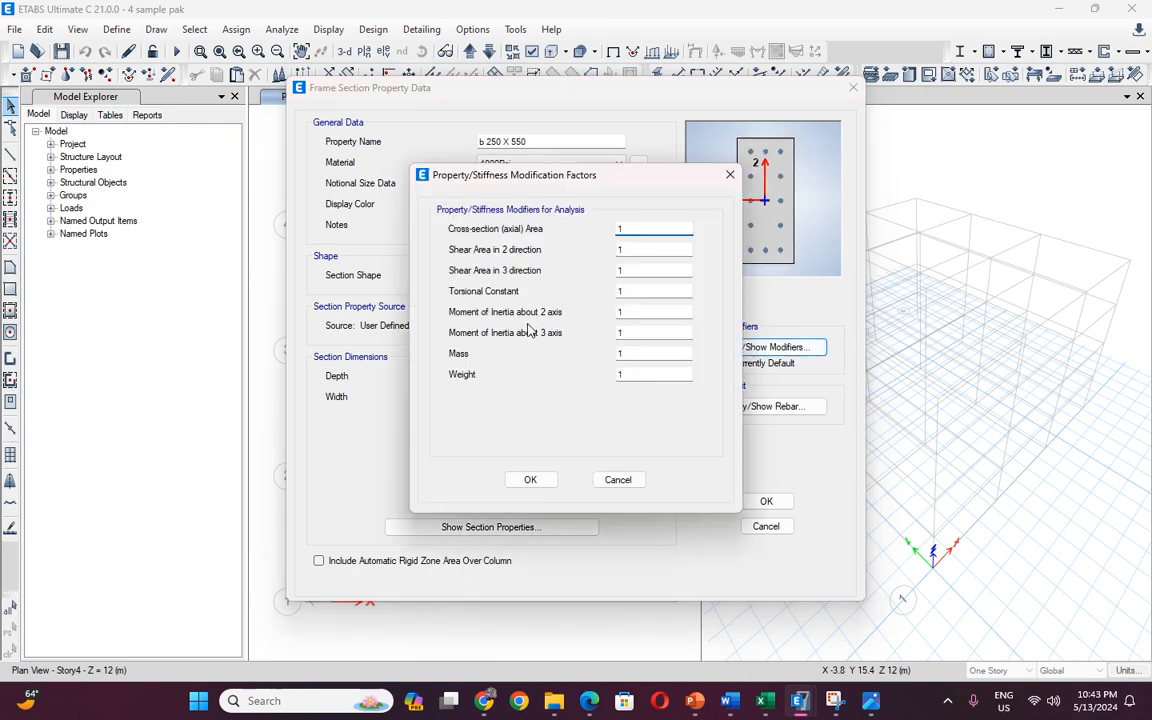
double_click(622, 312)
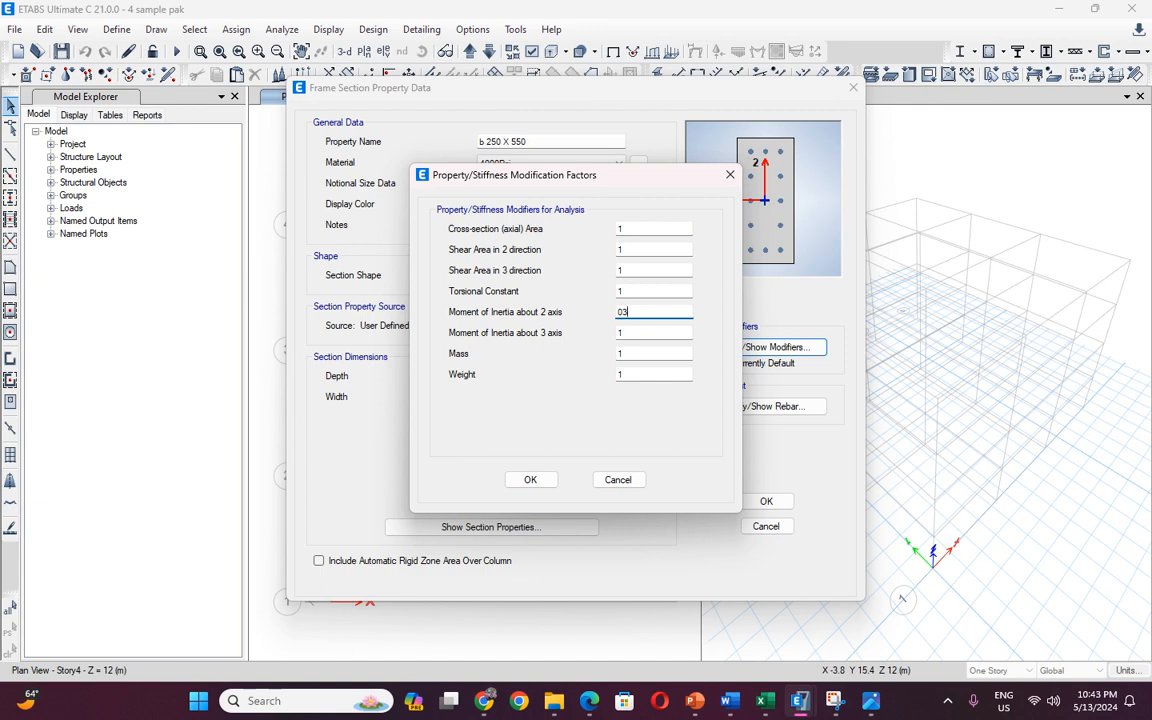
double_click(618, 334)
text(0.35)
click(530, 479)
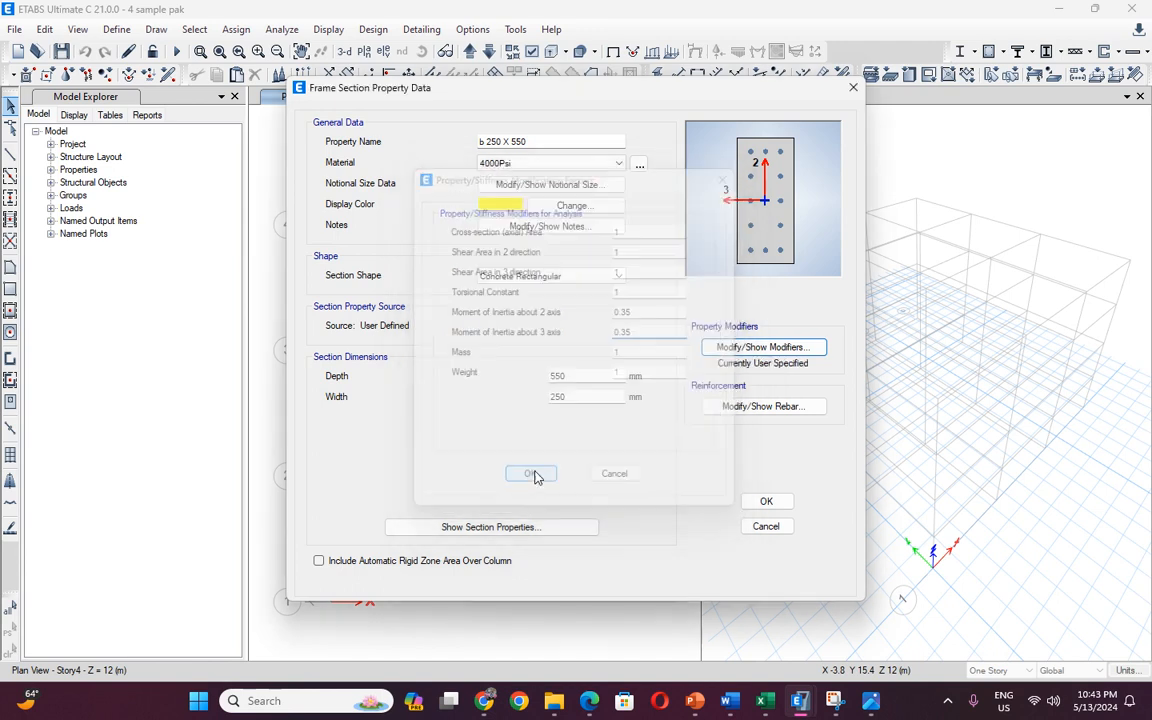
Set the beam's reinforcement to M3 Design Only and assign A615Gr40 to both the longitudinal and confinement bars.
click(712, 406)
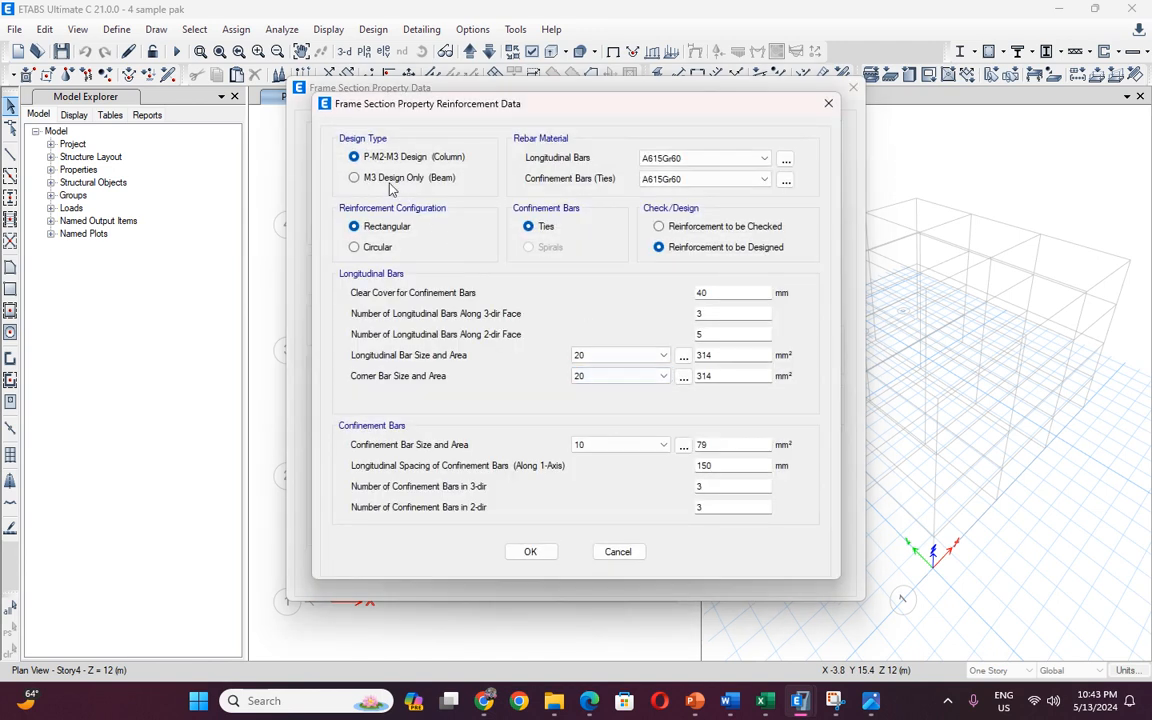
click(390, 180)
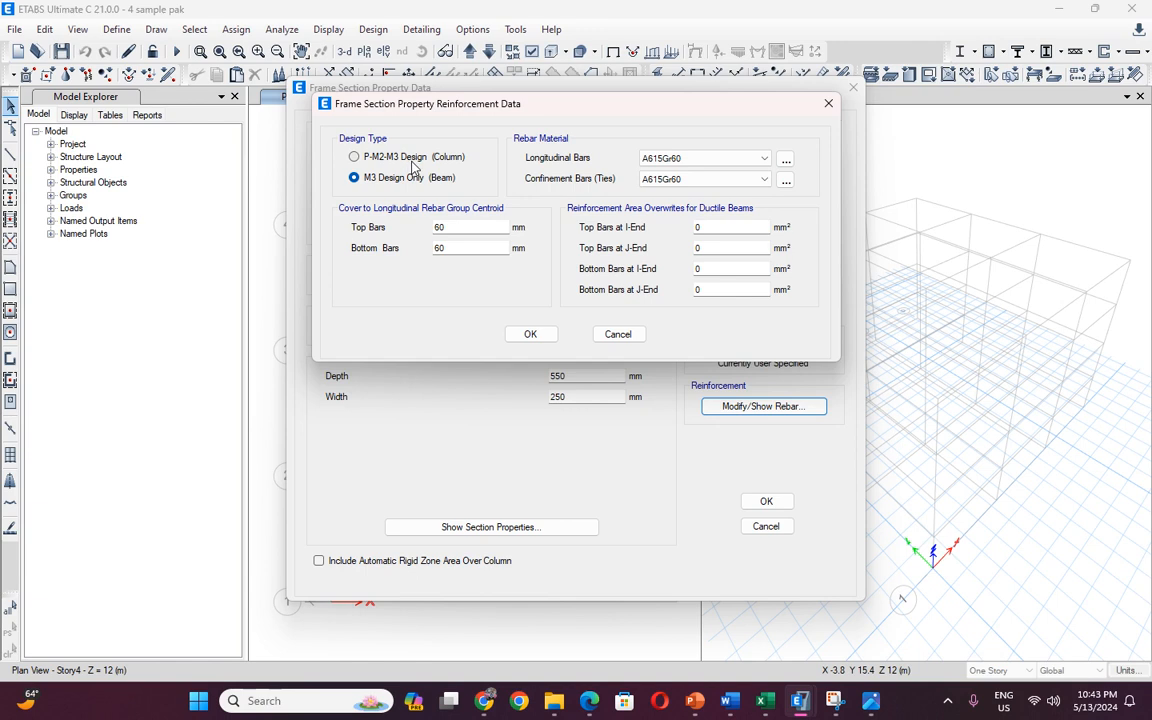
click(686, 162)
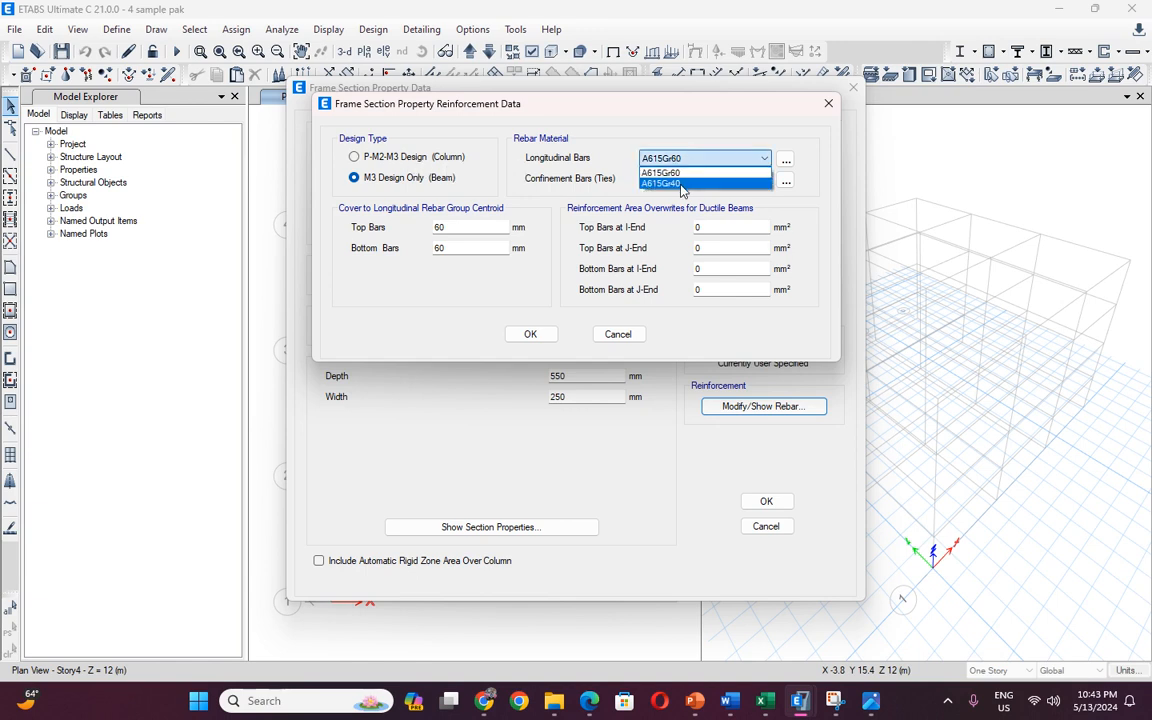
click(681, 185)
click(689, 180)
click(686, 204)
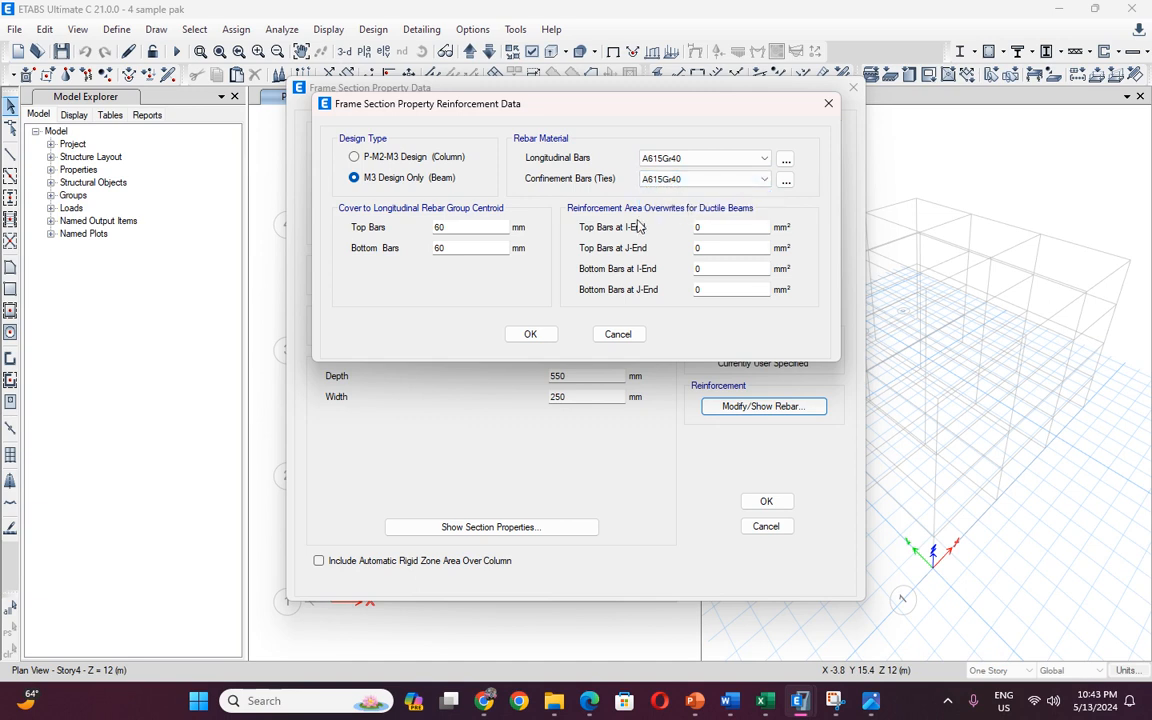
Set the beam's top and bottom cover to the rebar centroid to 25 mm and accept the reinforcement data.
double_click(440, 227)
text(25)
double_click(440, 248)
text(25)
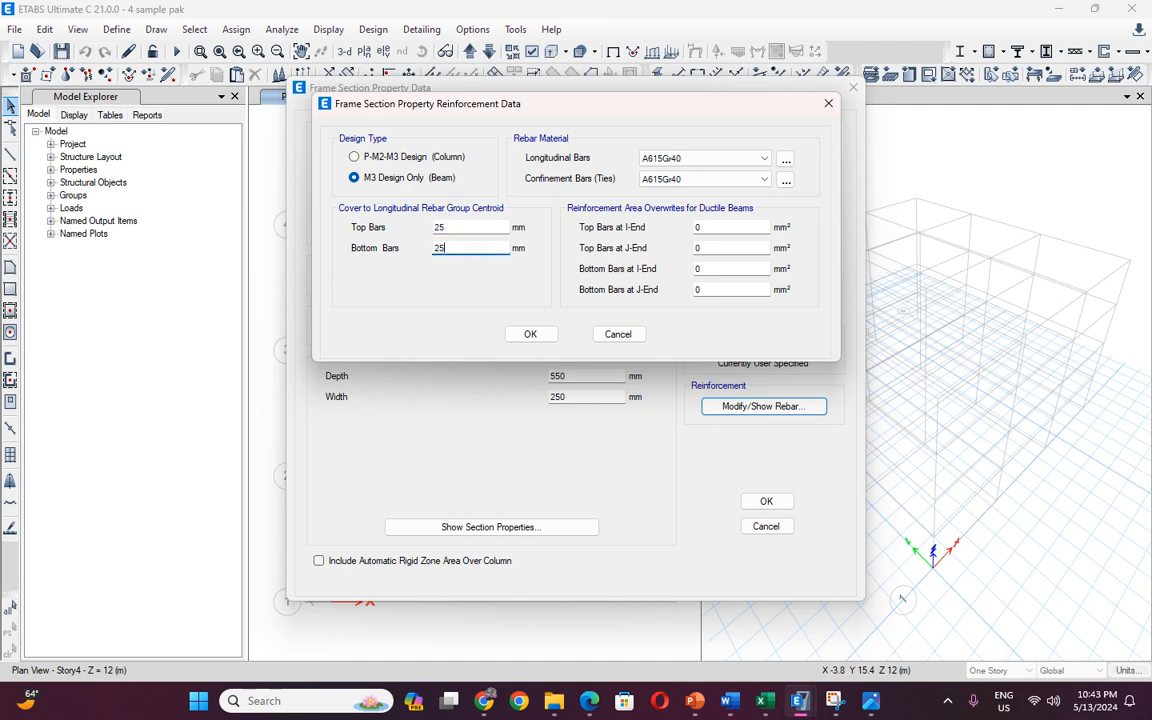
click(530, 336)
Assign the C30 material to the beam, review its calculated section properties, and save the section.
click(525, 165)
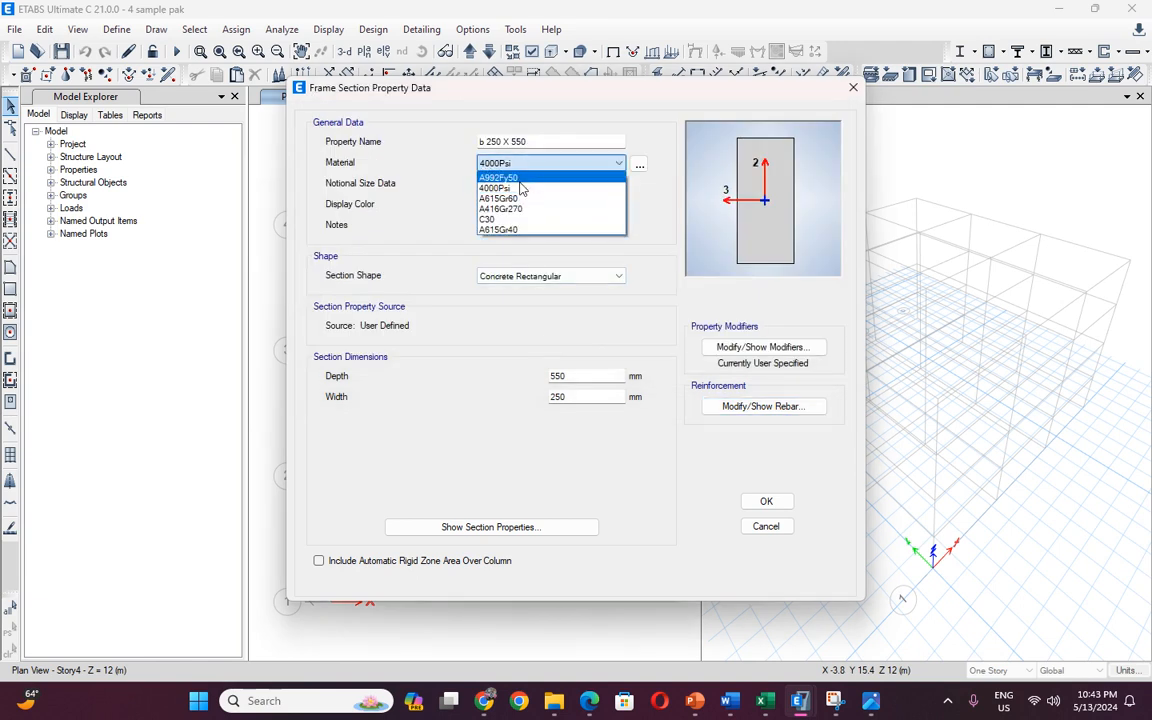
click(508, 219)
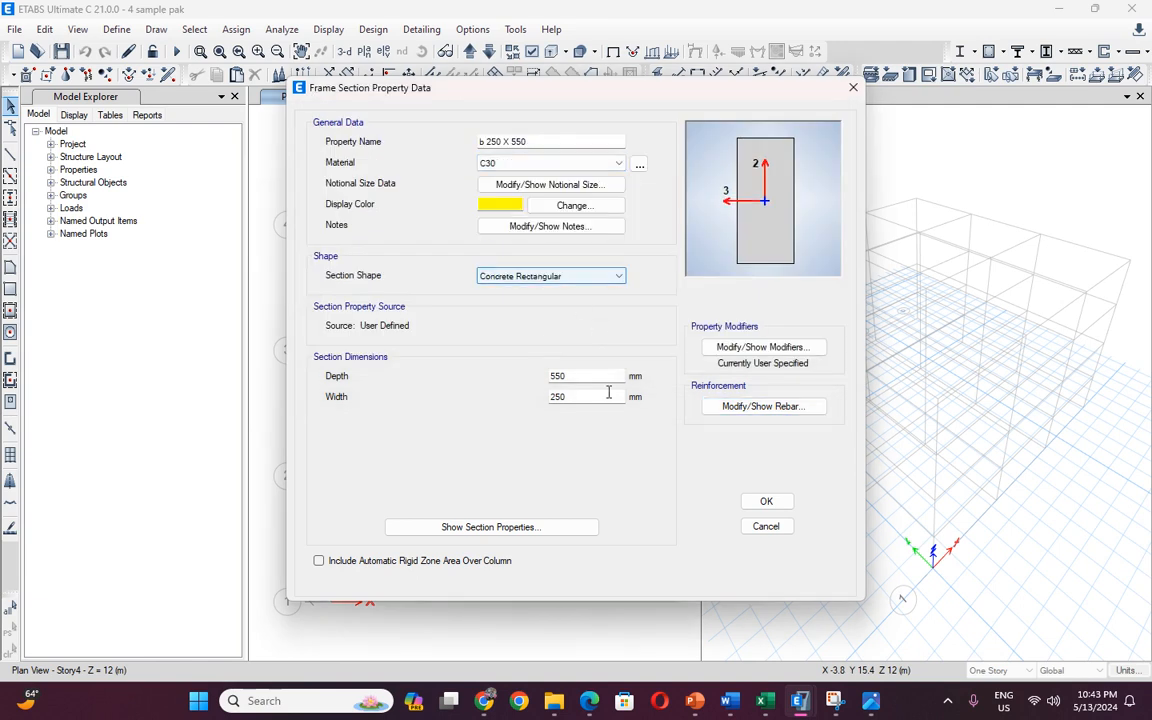
click(590, 527)
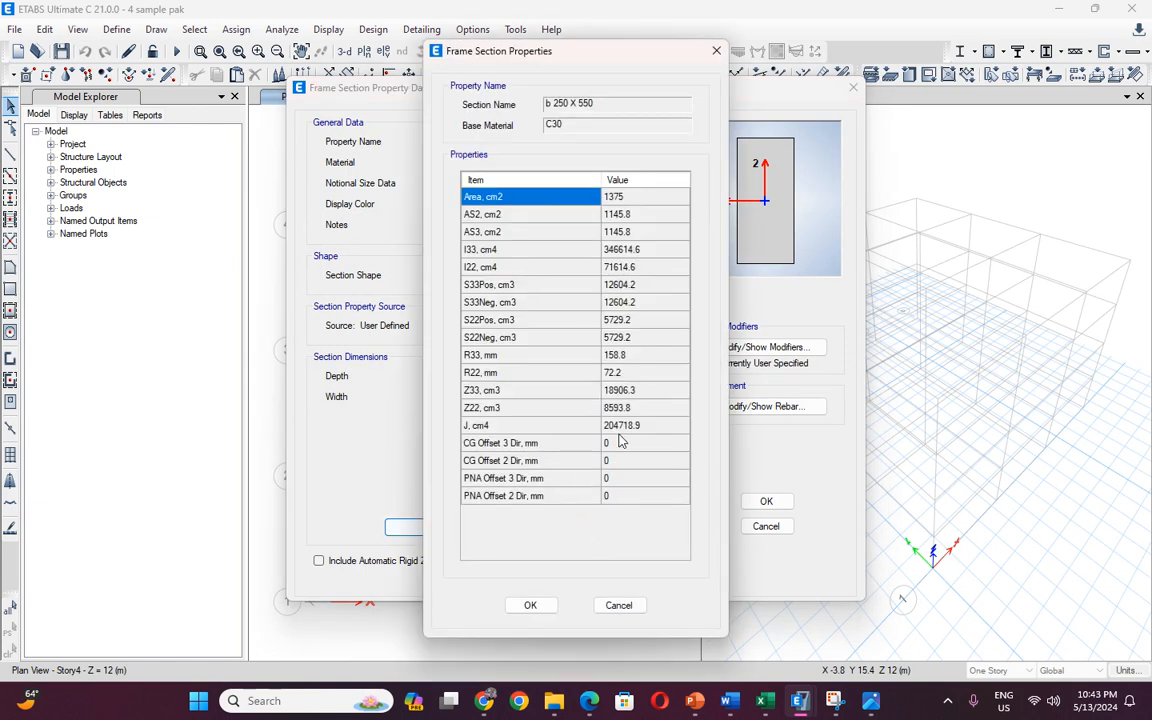
click(530, 605)
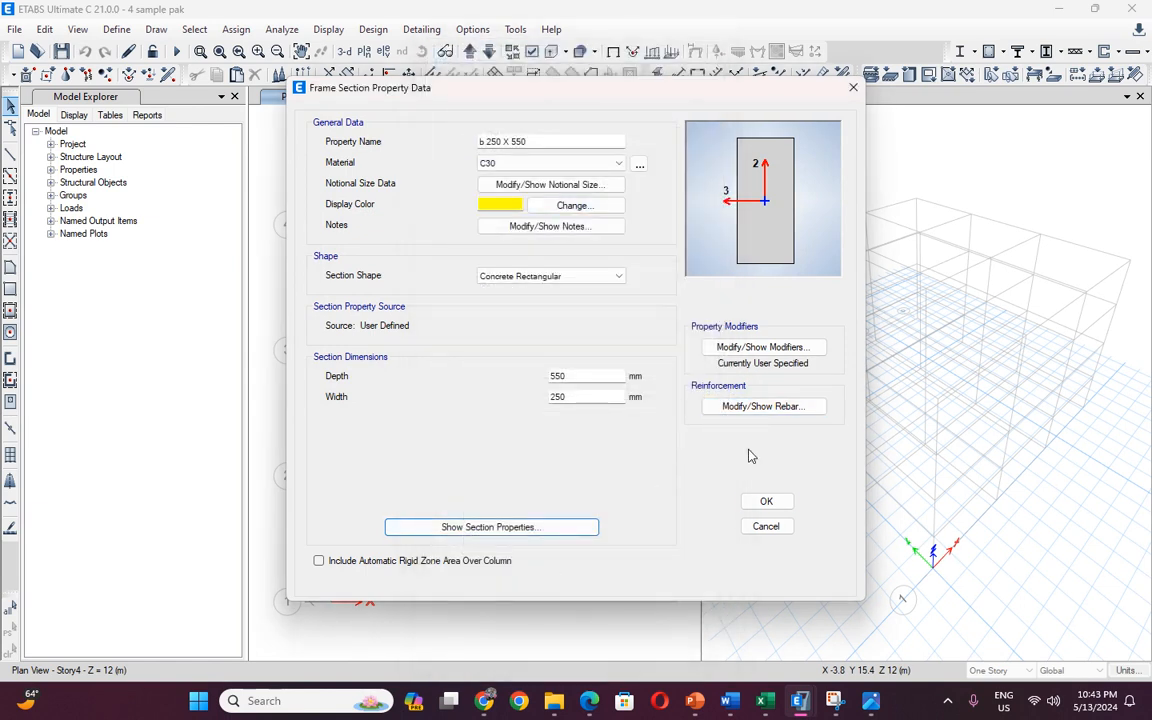
click(764, 501)
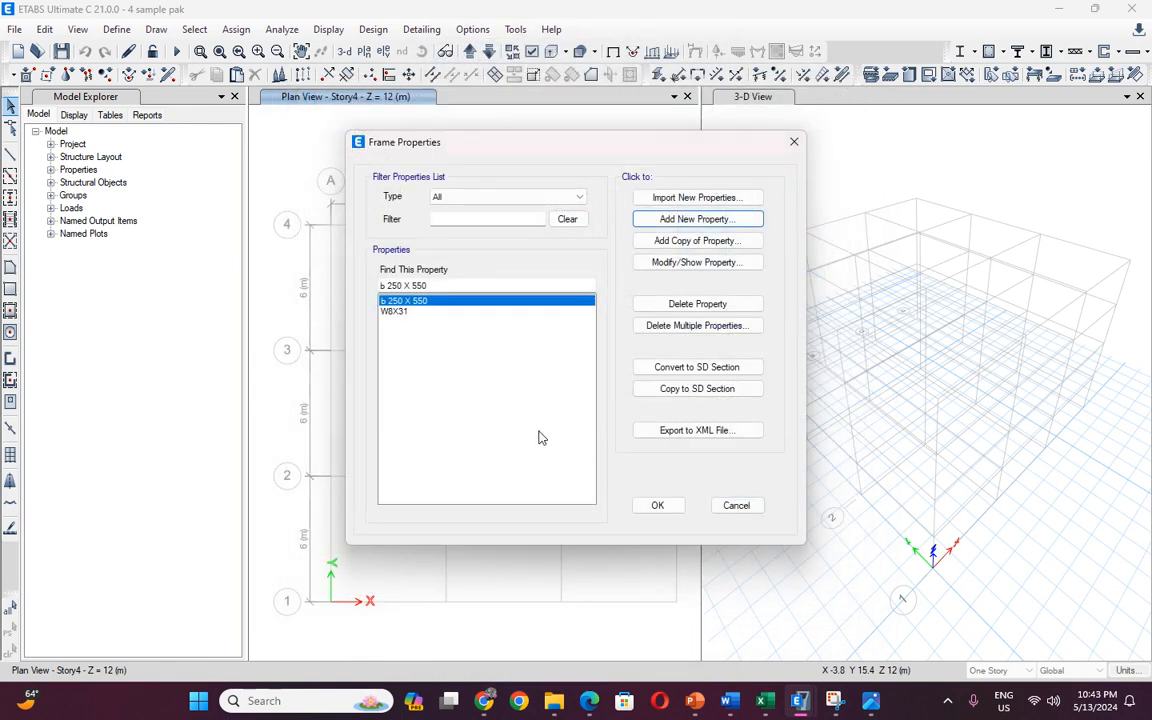
Delete the W8X31 frame section from the frame properties list.
click(396, 312)
click(676, 303)
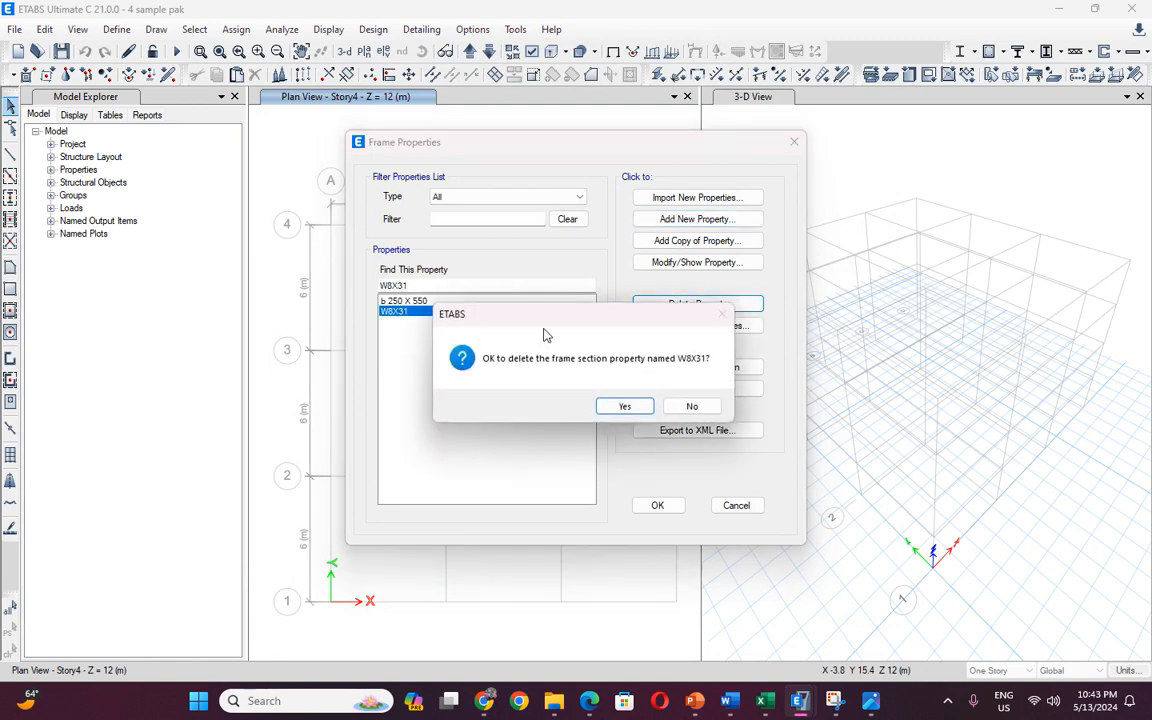
click(619, 406)
Add a new concrete rectangular frame section named c 550 x 550 and assign it the C30 material.
click(646, 220)
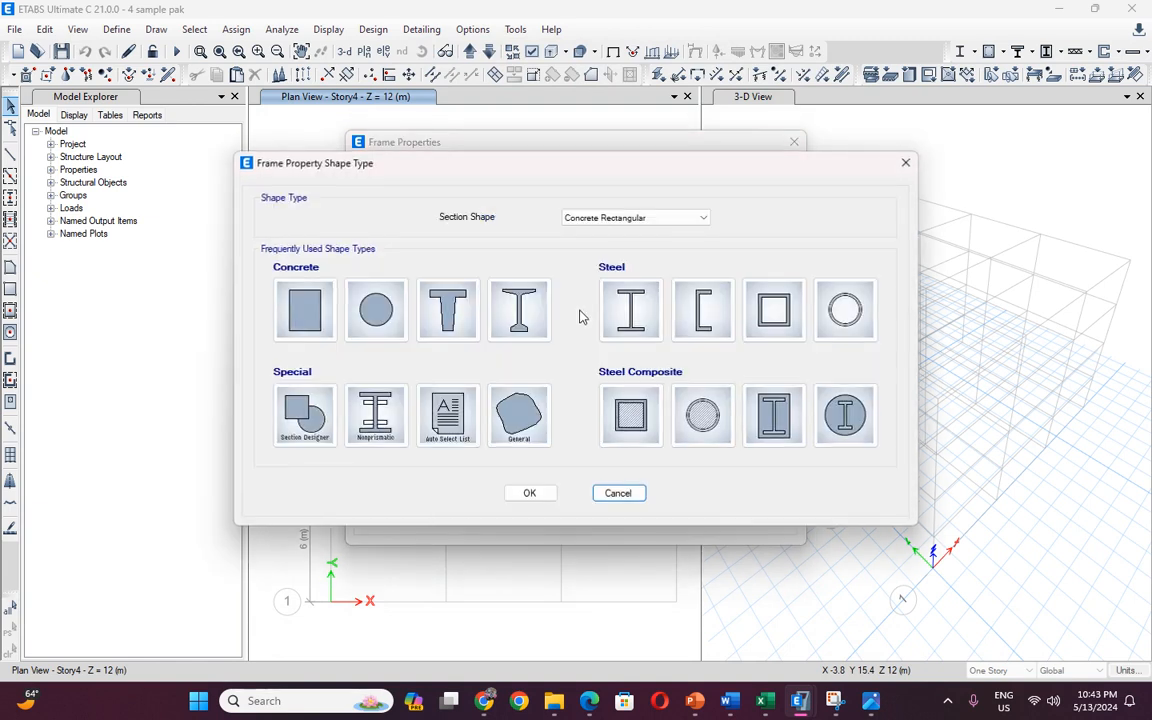
click(447, 309)
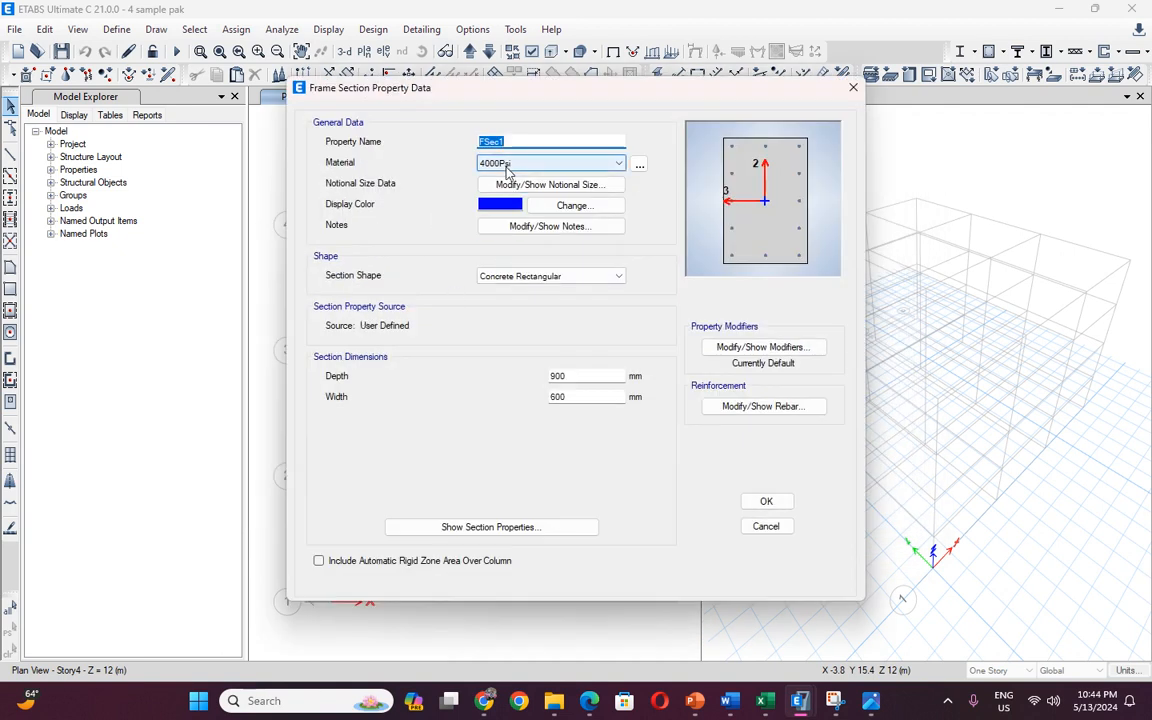
text(c 550 x 550)
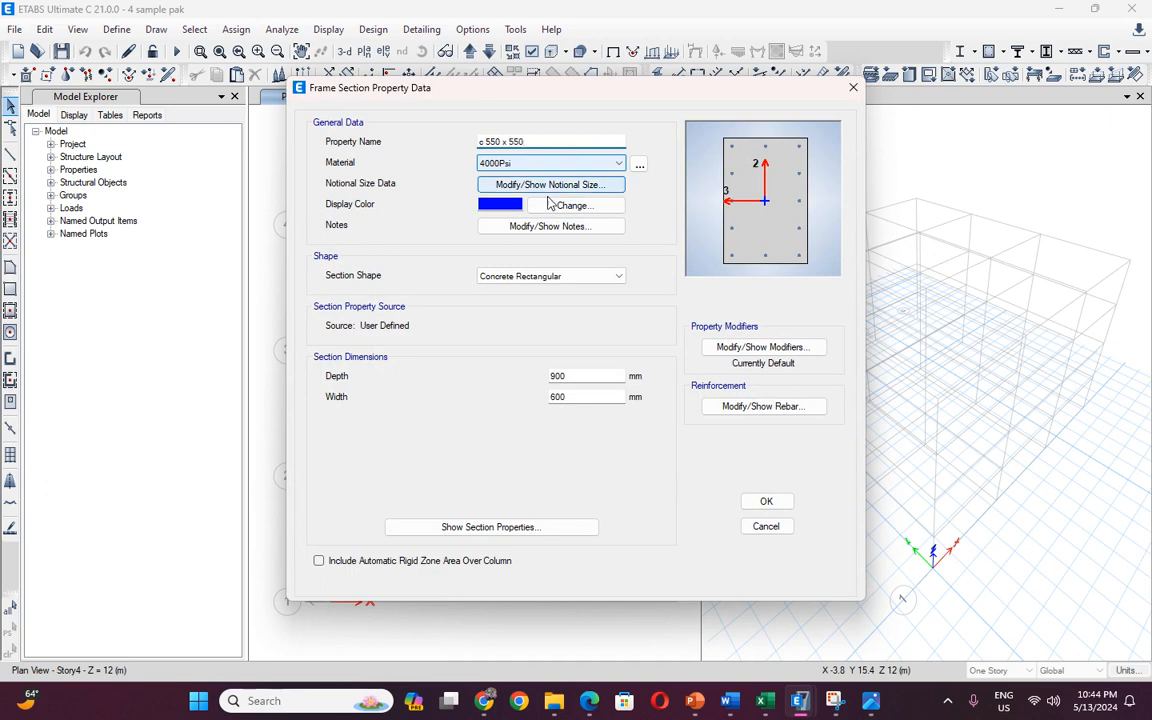
click(529, 163)
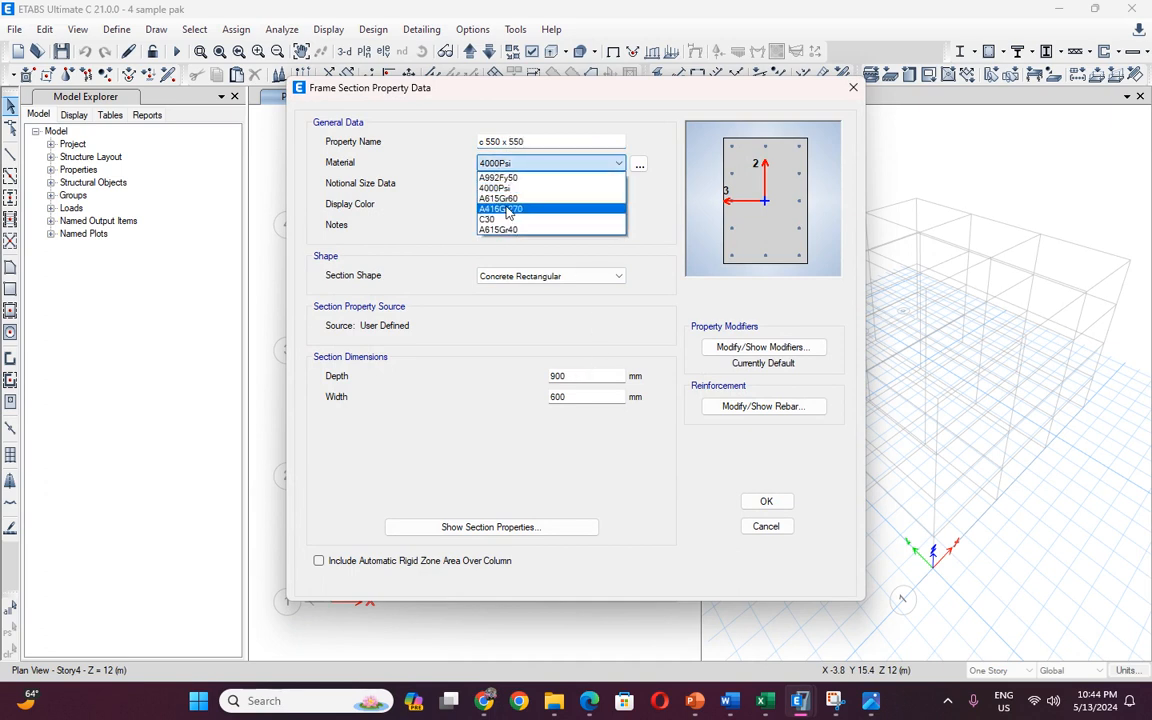
click(500, 197)
Set the column section's depth and width to 550 mm each.
double_click(560, 376)
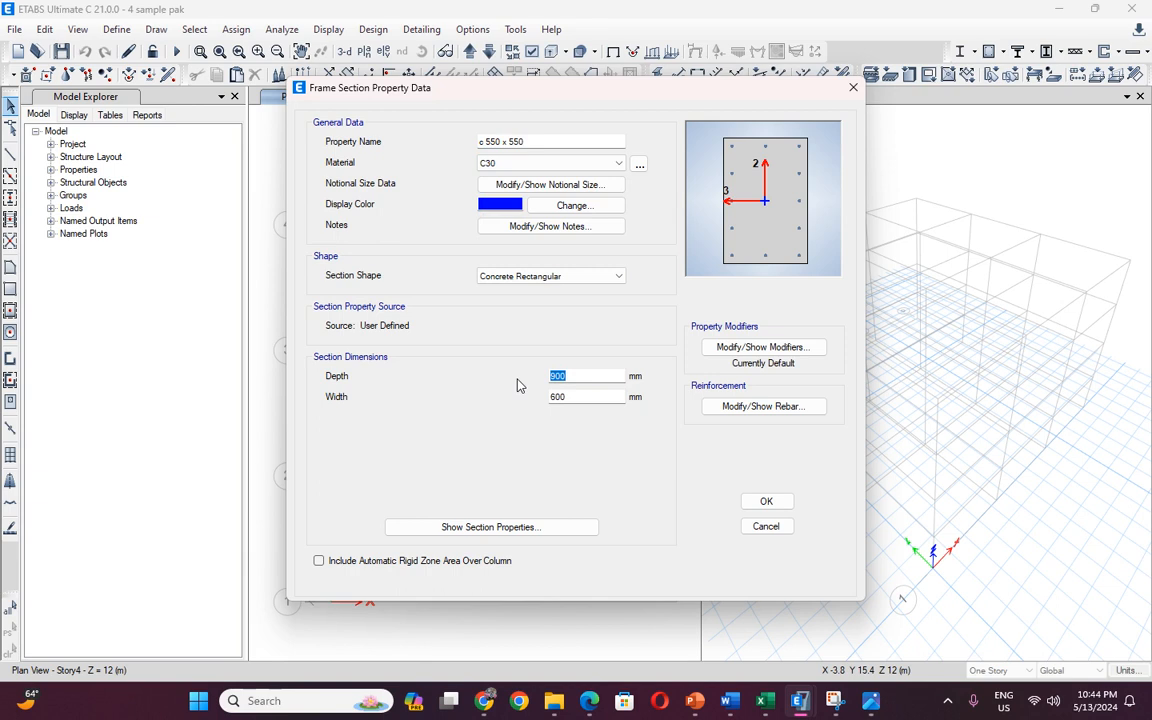
text(550)
double_click(568, 397)
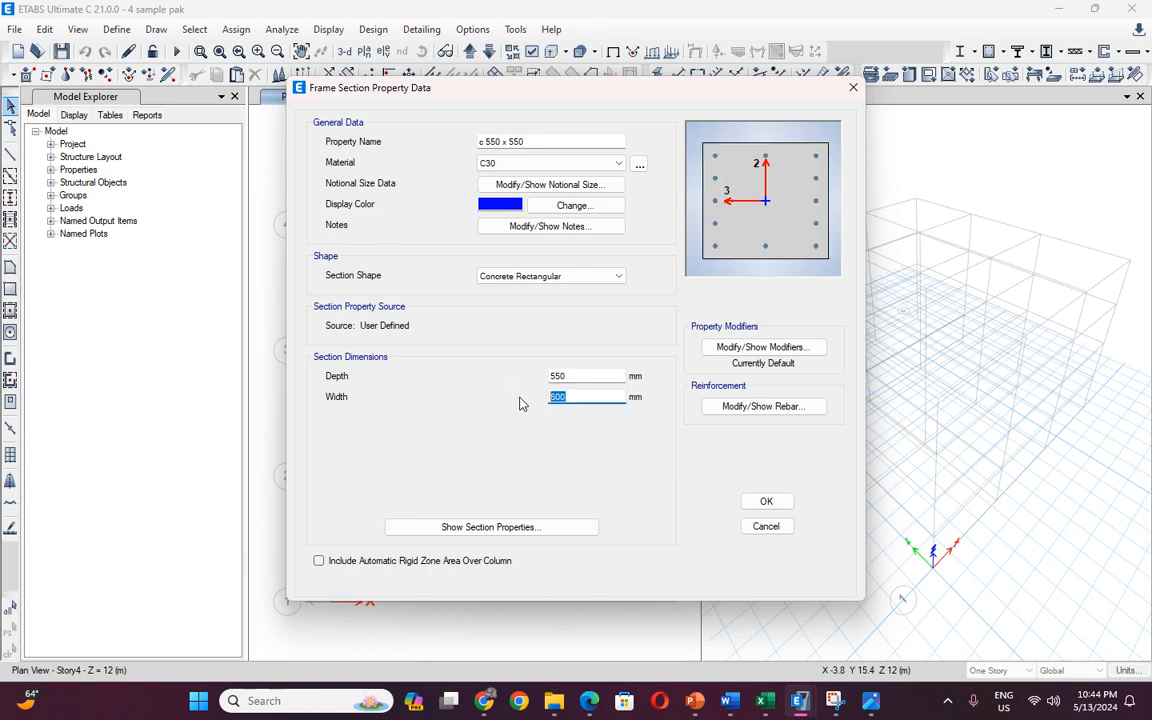
text(550)
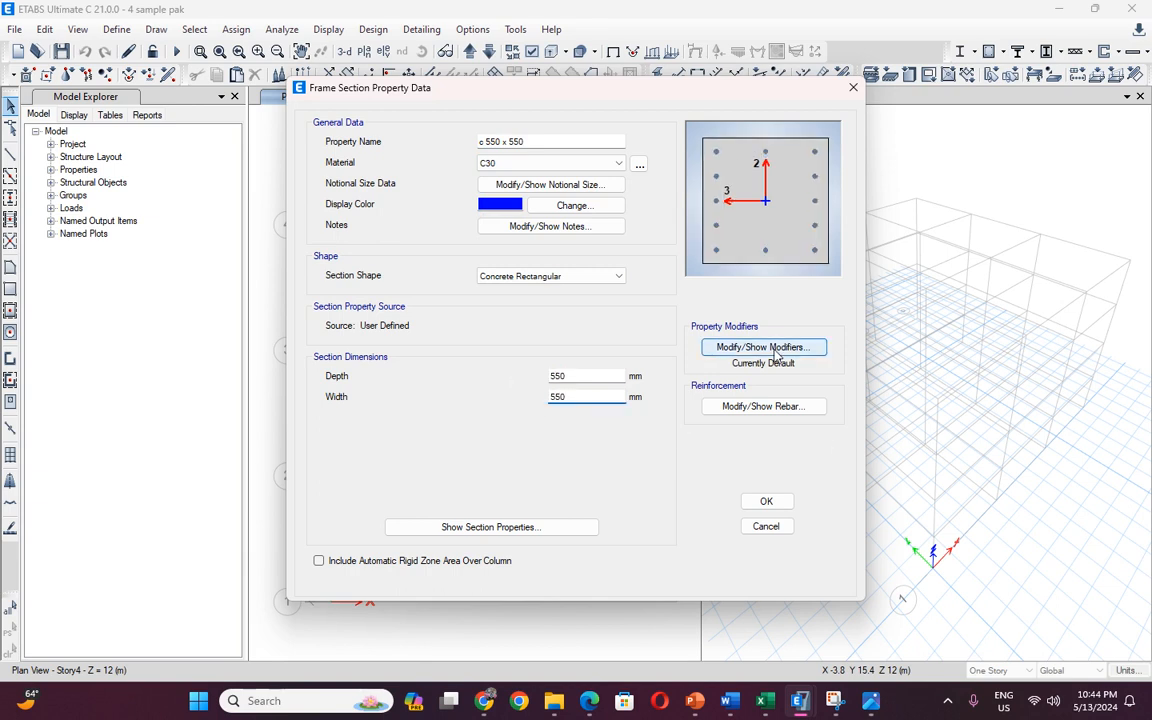
Reduce the column's moment of inertia modifiers about the 2 and 3 axes, using 0.7 for the 2 axis, and accept them.
click(770, 347)
double_click(620, 312)
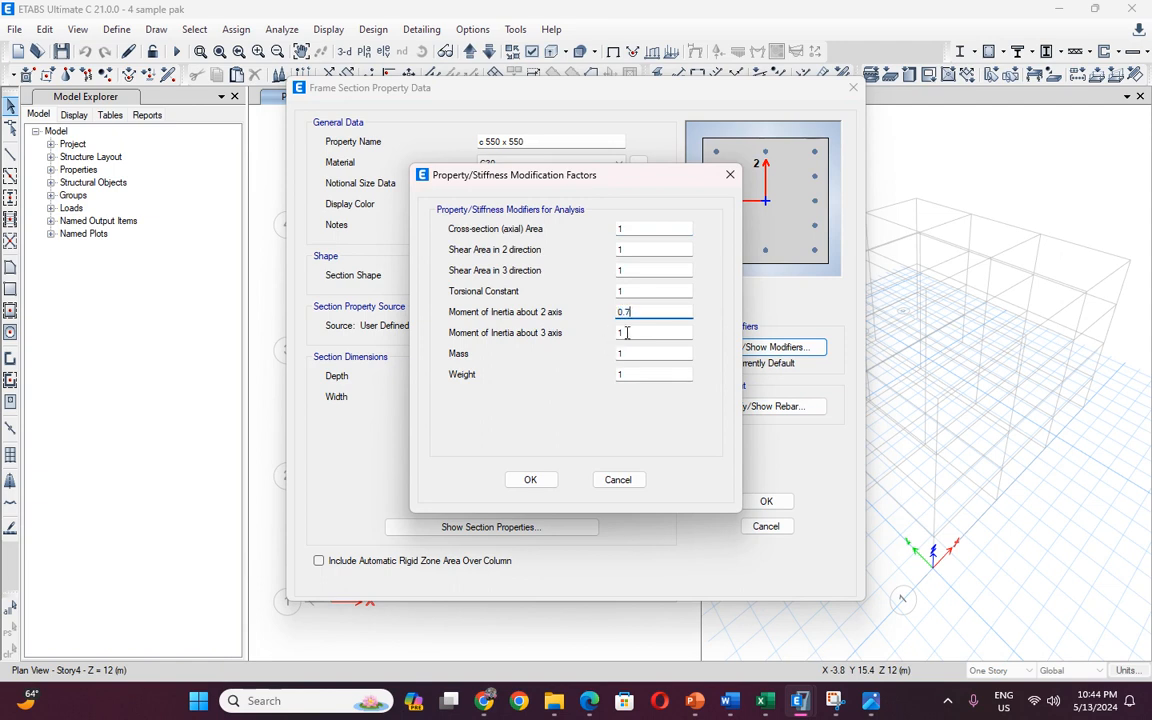
double_click(627, 333)
key(Return)
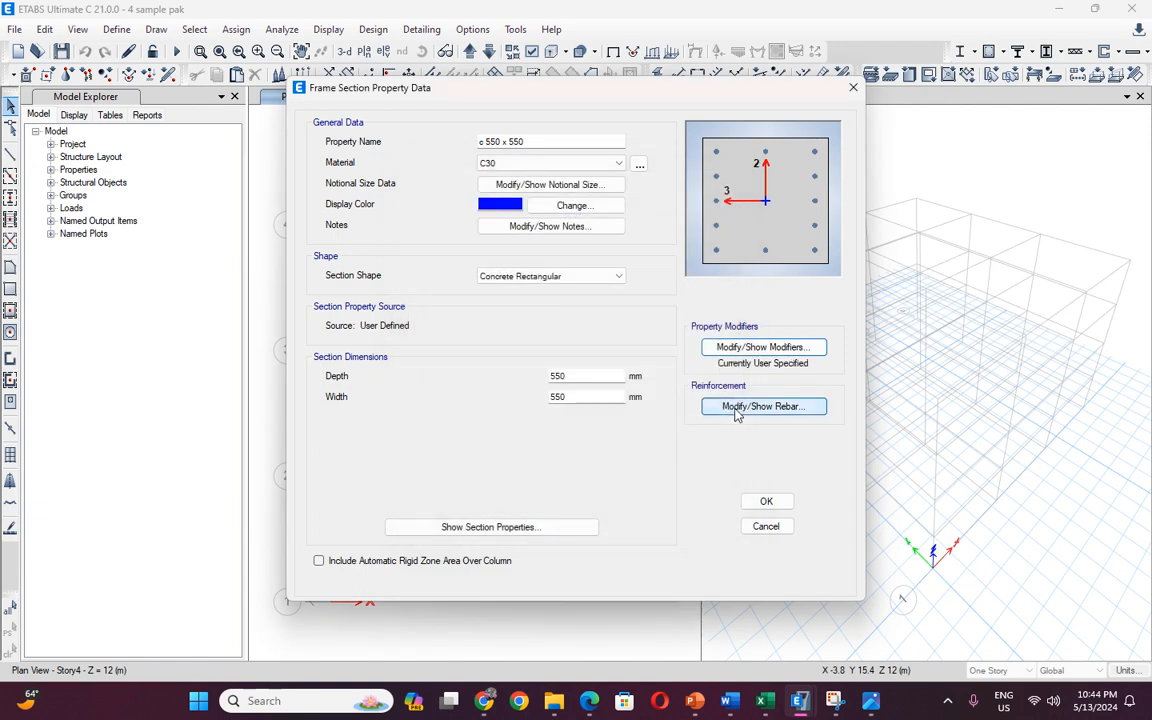
Keep the P-M2-M3 column design type, assign A615Gr40 to the column's longitudinal and confinement bars, and accept the reinforcement data.
click(766, 406)
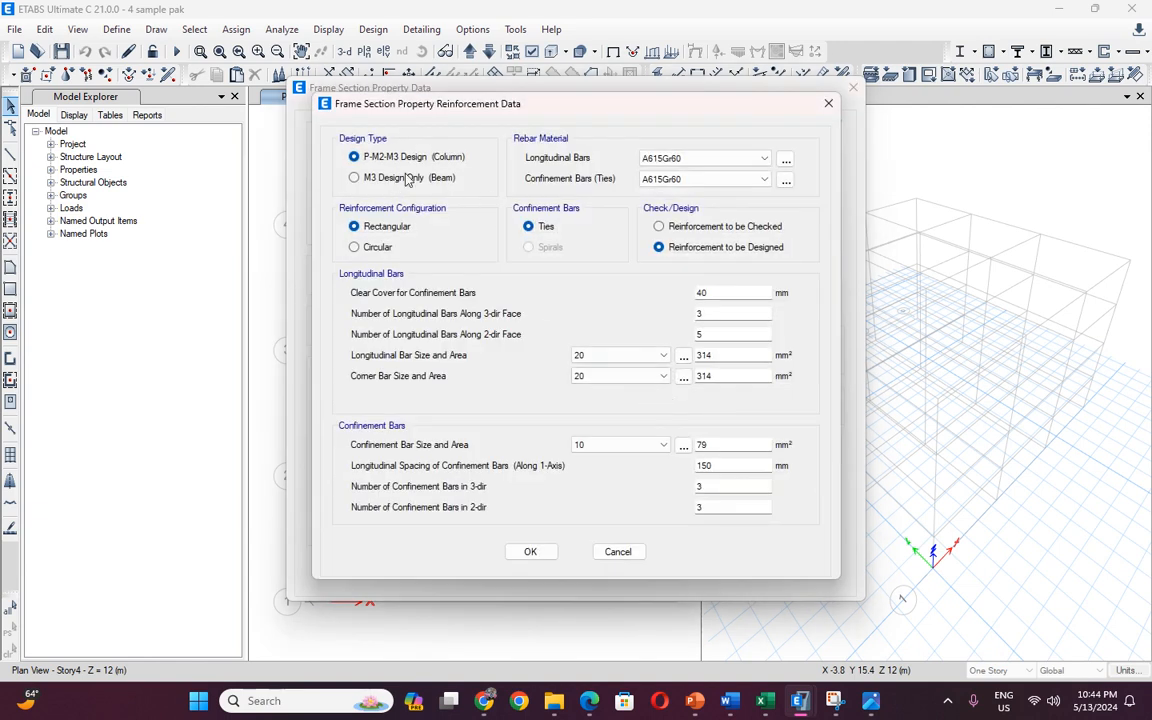
click(668, 159)
click(668, 184)
click(705, 179)
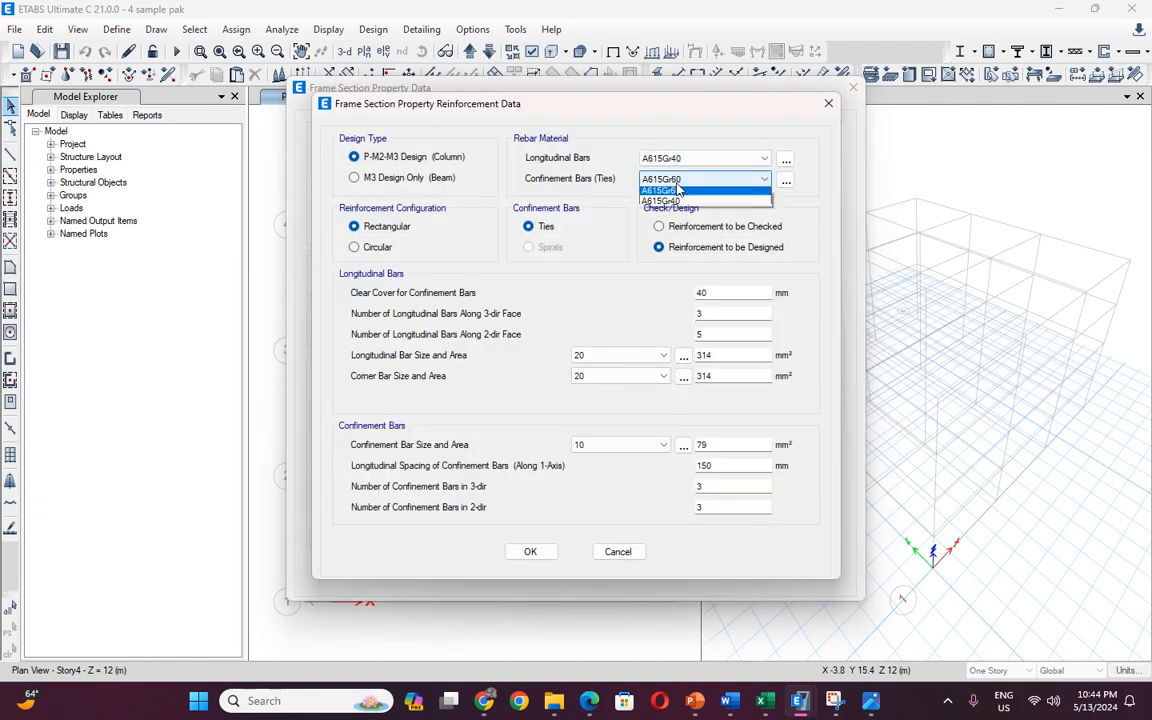
click(665, 203)
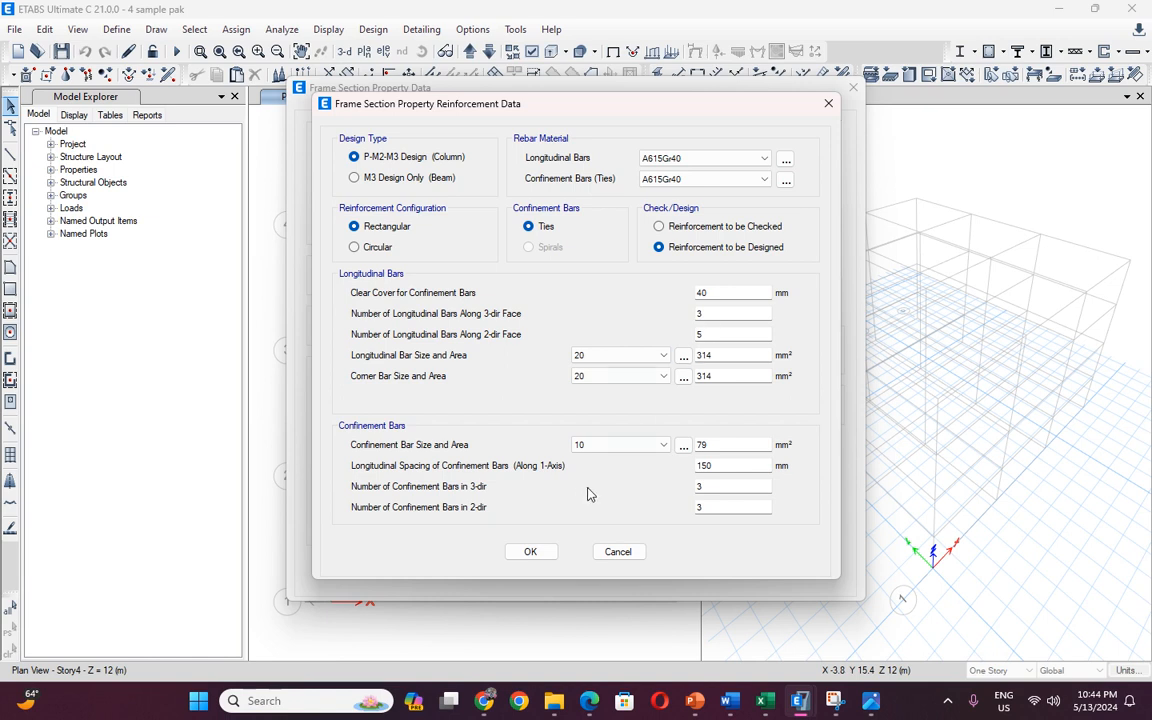
click(530, 551)
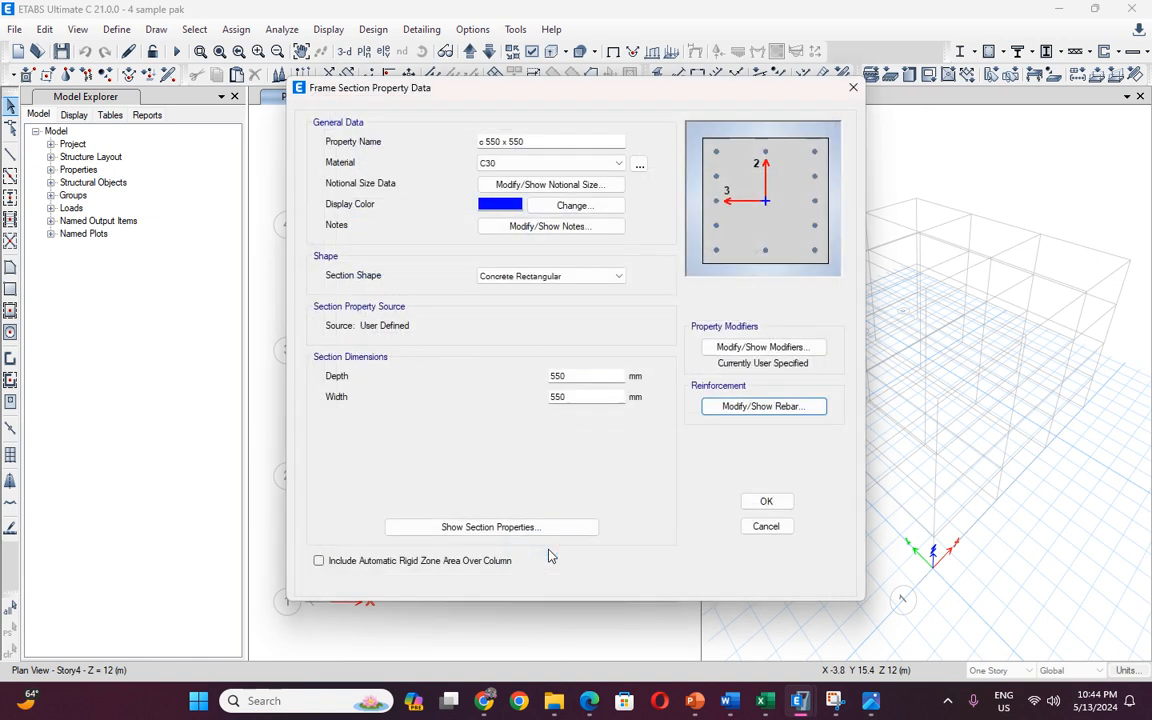
Accept the column section and the frame properties list, and save the model.
click(767, 503)
click(657, 505)
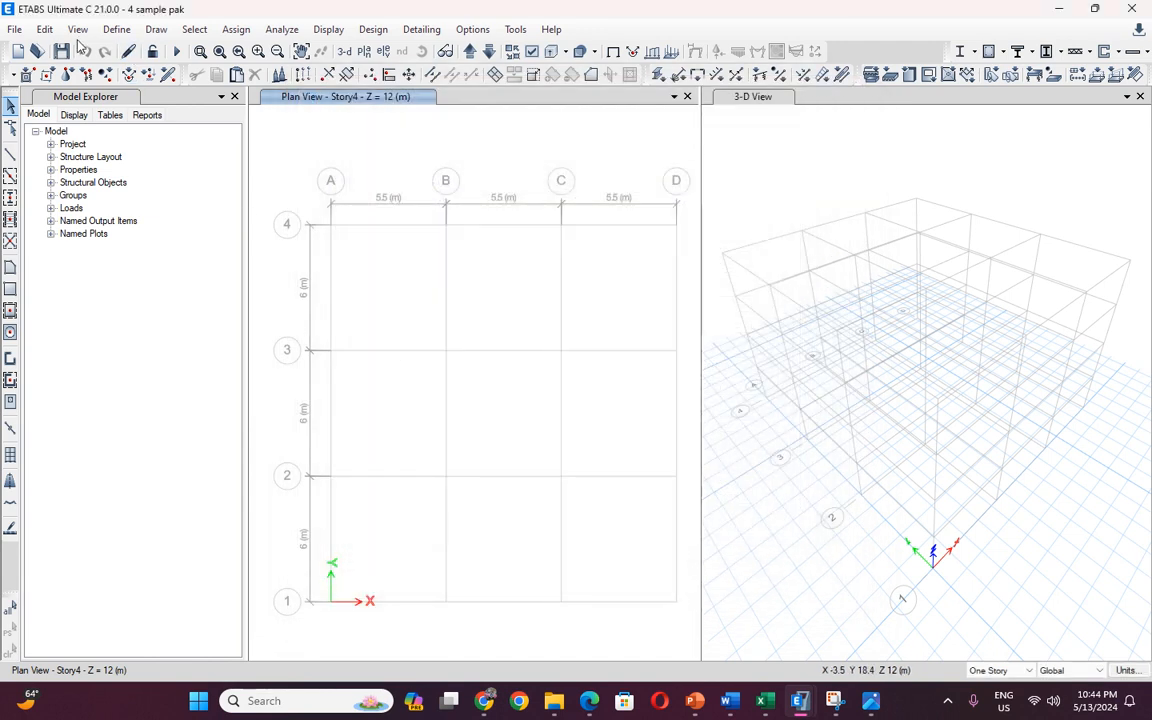
click(59, 51)
Place c 550 x 550 columns at every intersection of grids A to D and 1 to 4, applied to all stories.
click(124, 32)
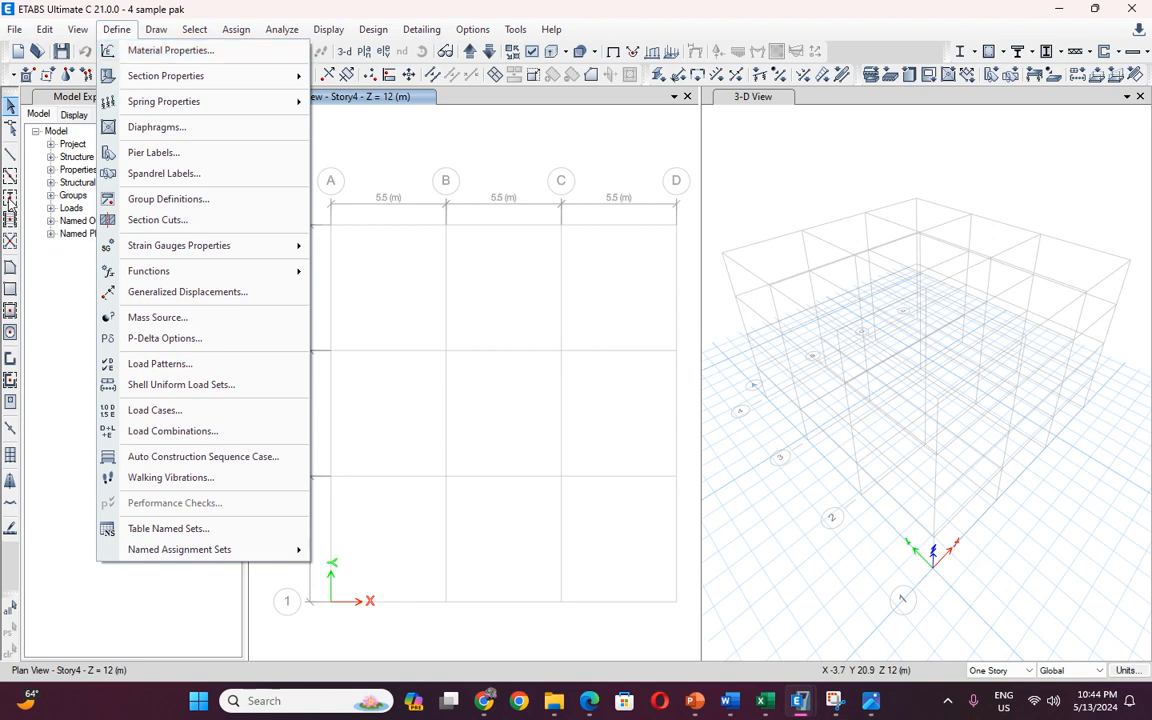
click(10, 197)
click(10, 197)
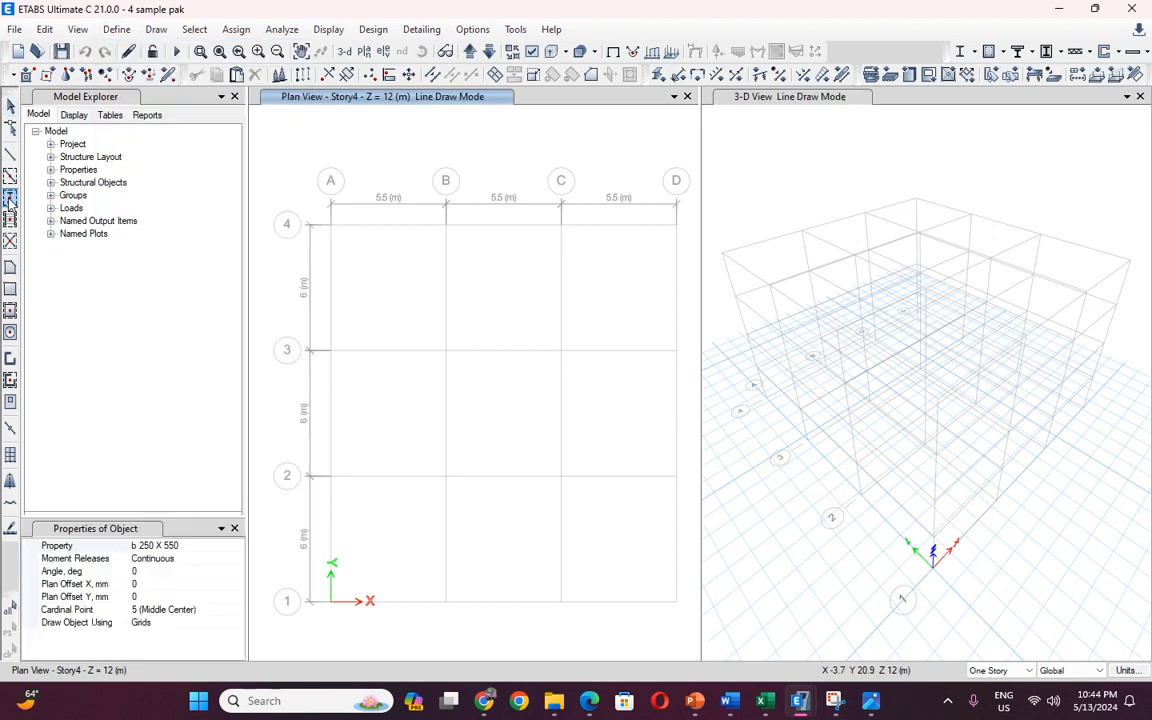
click(190, 545)
click(237, 546)
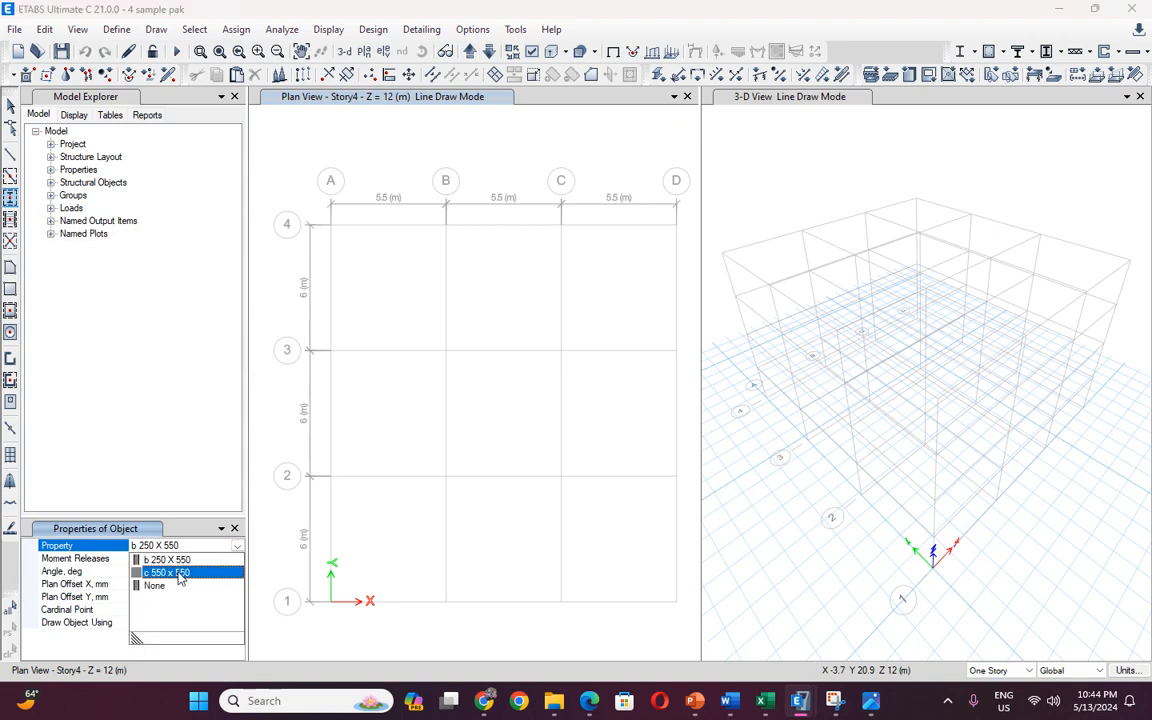
click(179, 573)
click(1027, 670)
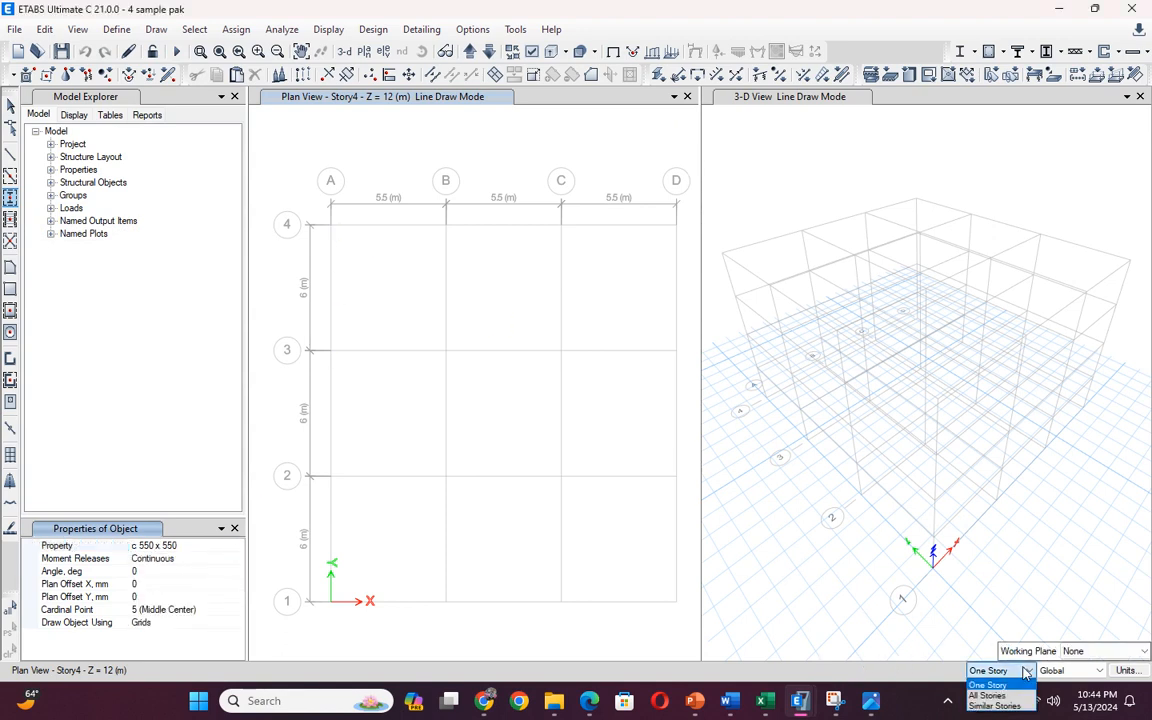
click(988, 695)
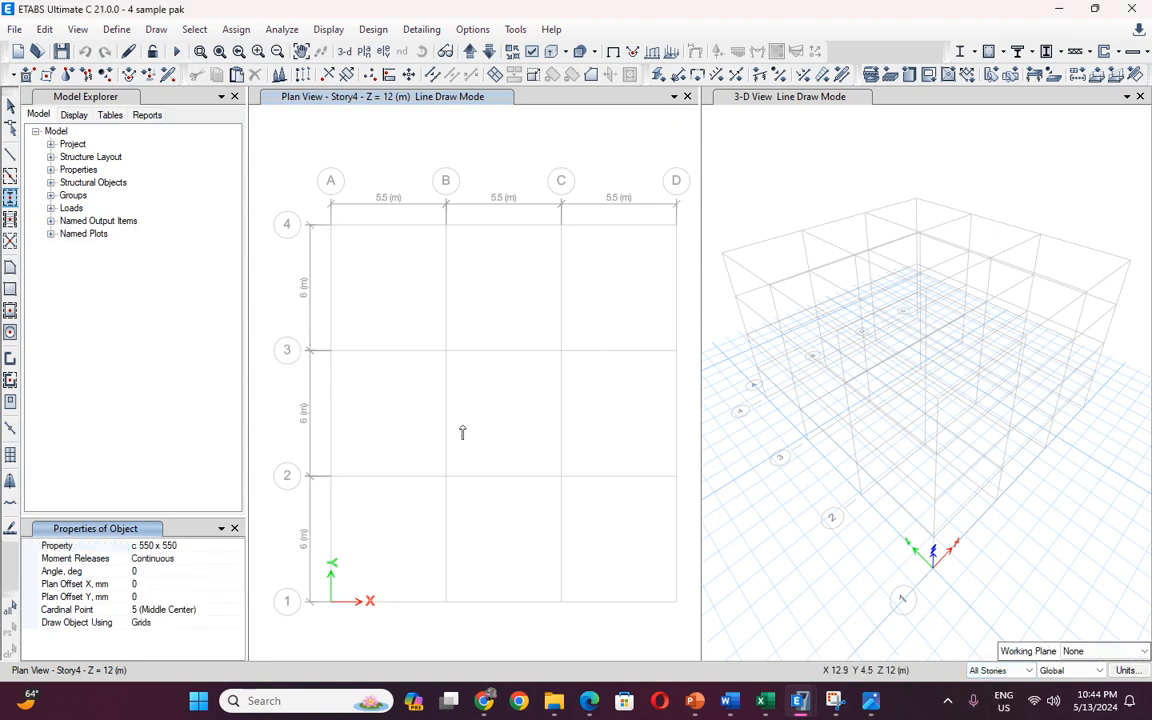
click(331, 224)
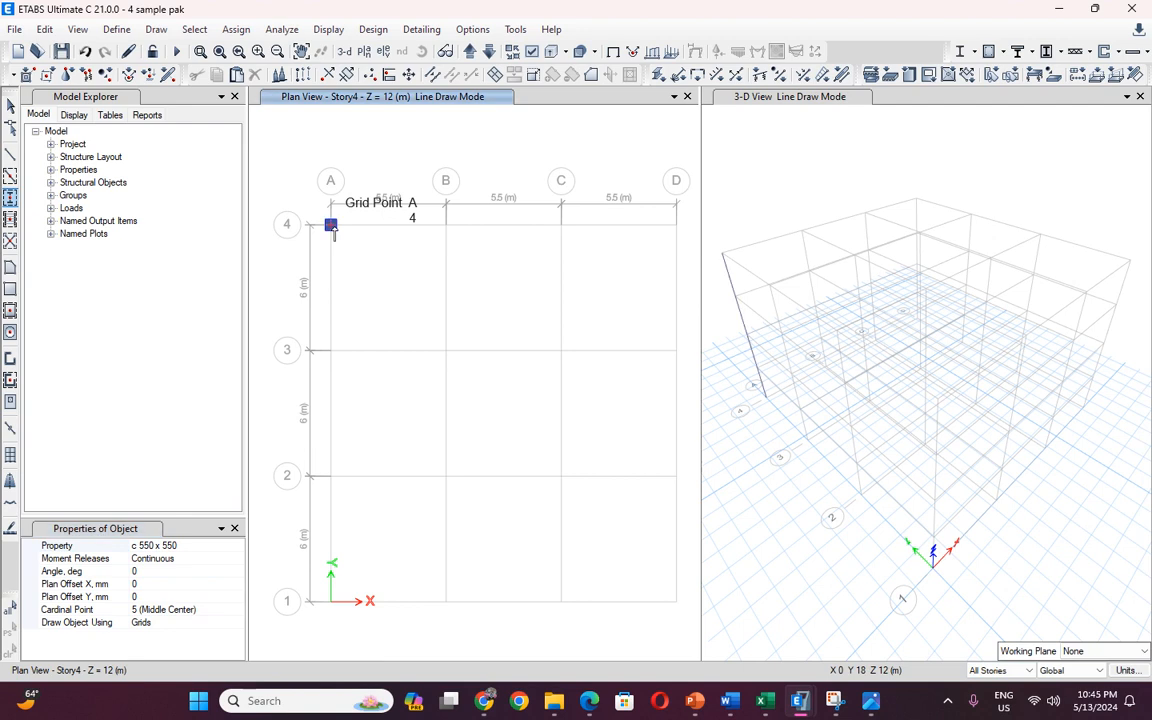
drag(389, 194, 682, 636)
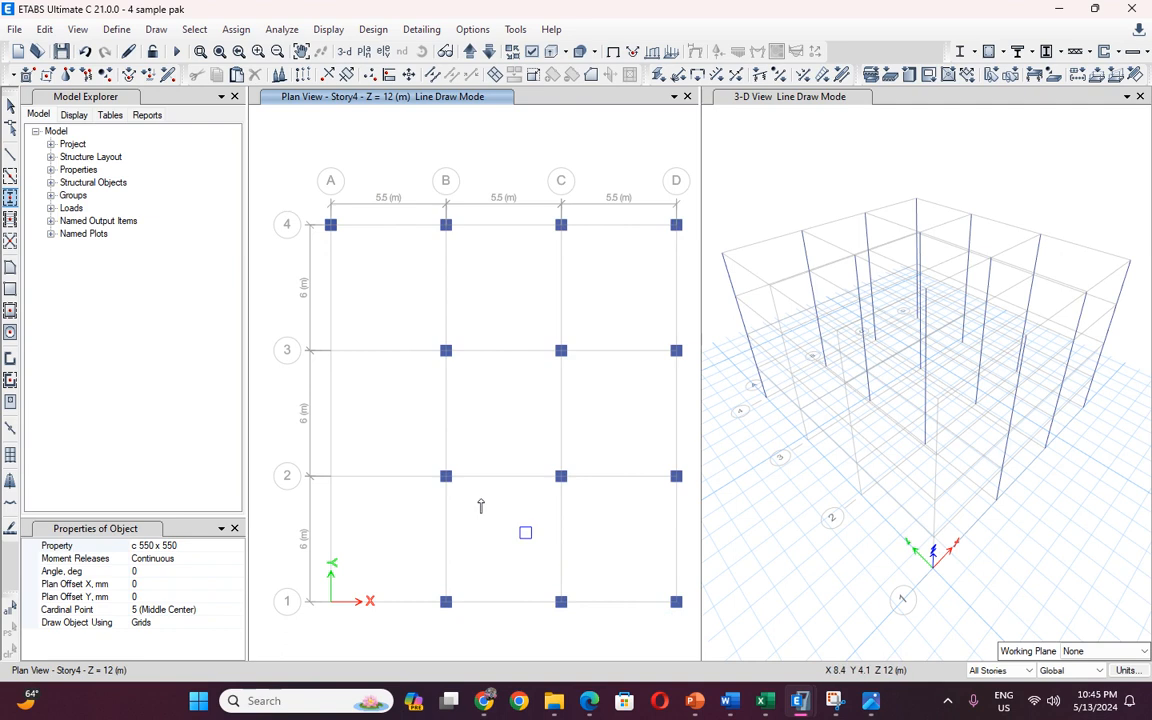
drag(308, 325, 396, 625)
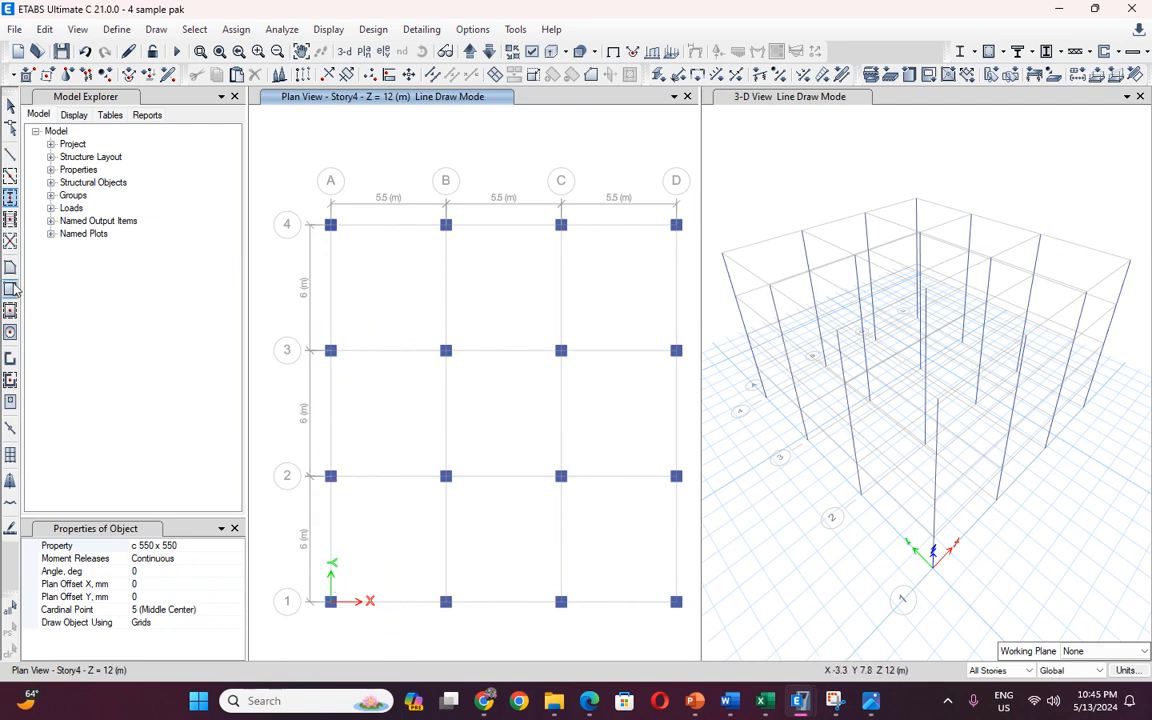
Draw b 250 X 550 beams along the four sides of the bay between grids A and B and grids 3 and 4.
click(10, 177)
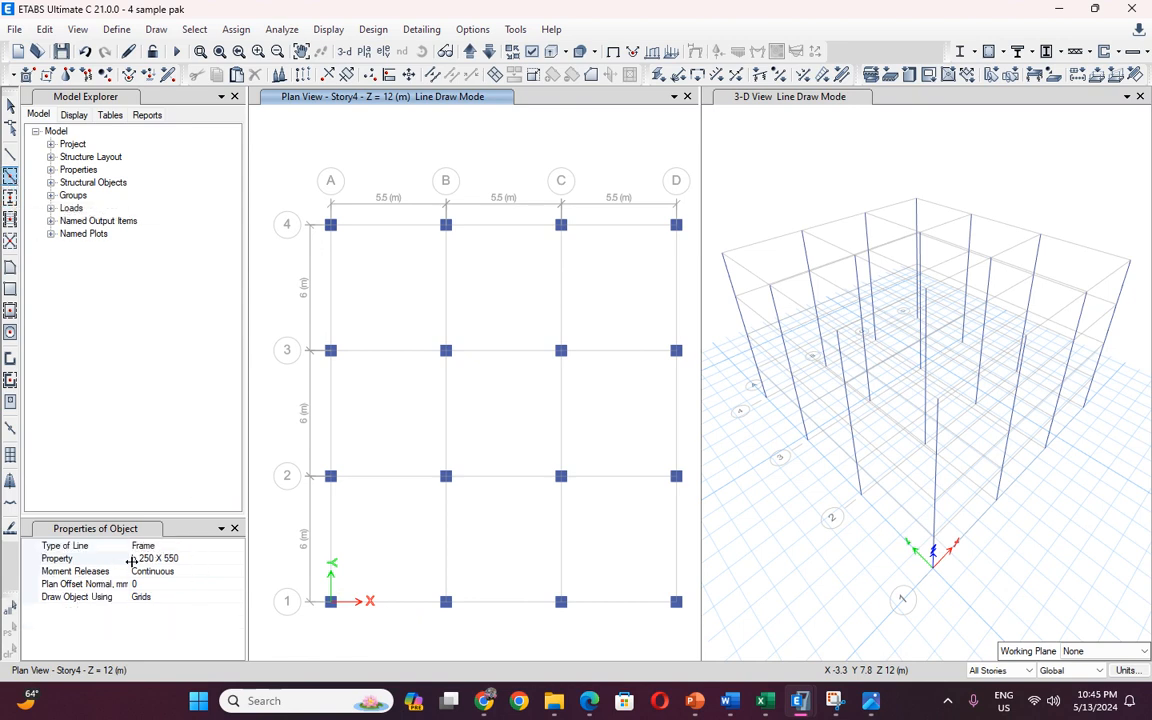
click(380, 226)
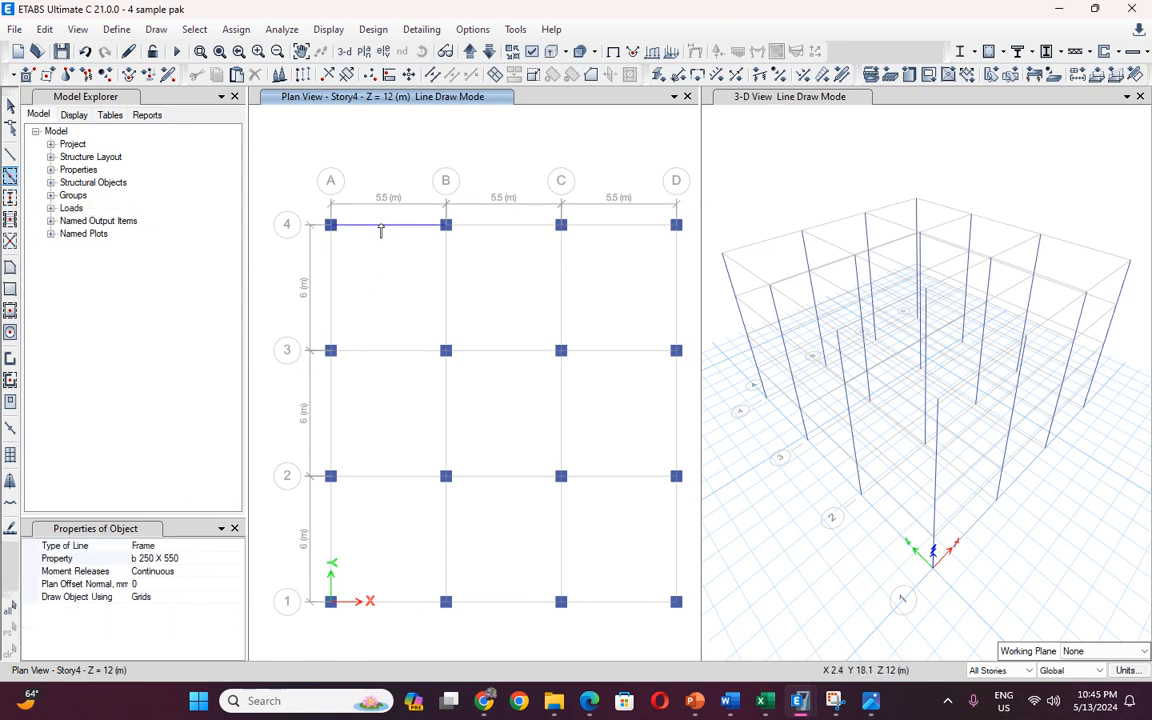
click(344, 288)
click(402, 352)
click(438, 298)
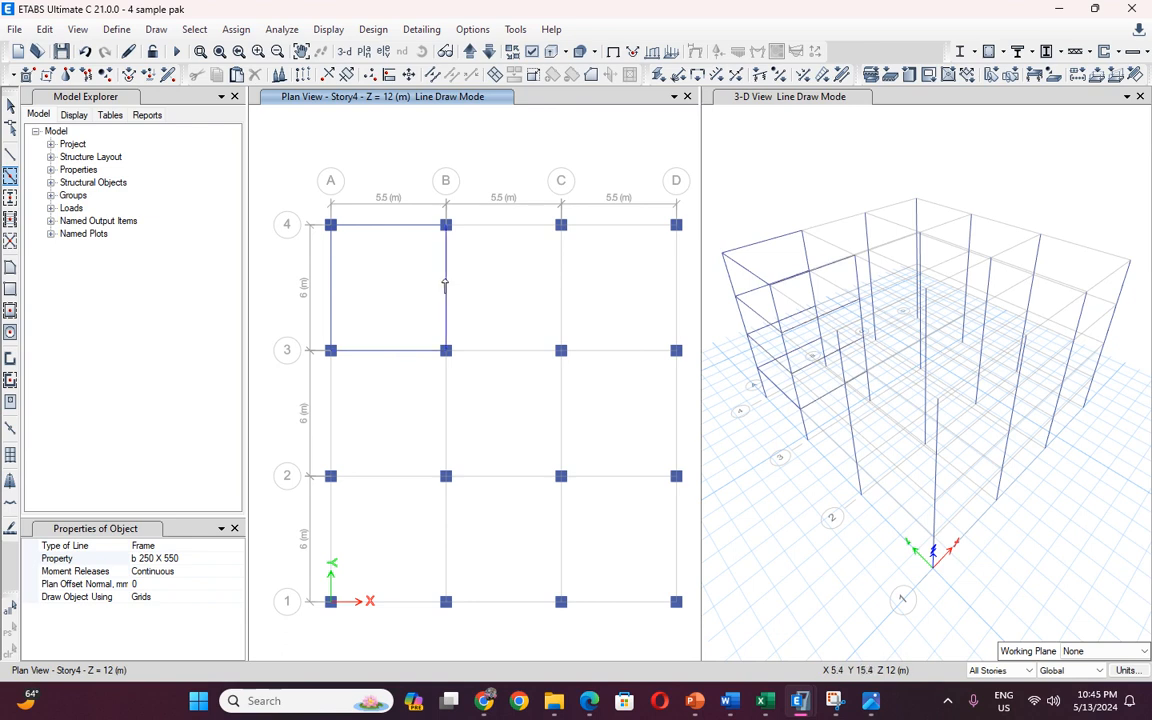
Draw the b 250 X 550 beams along the remaining sides of the two bays between grids B and D and grids 3 and 4.
click(492, 227)
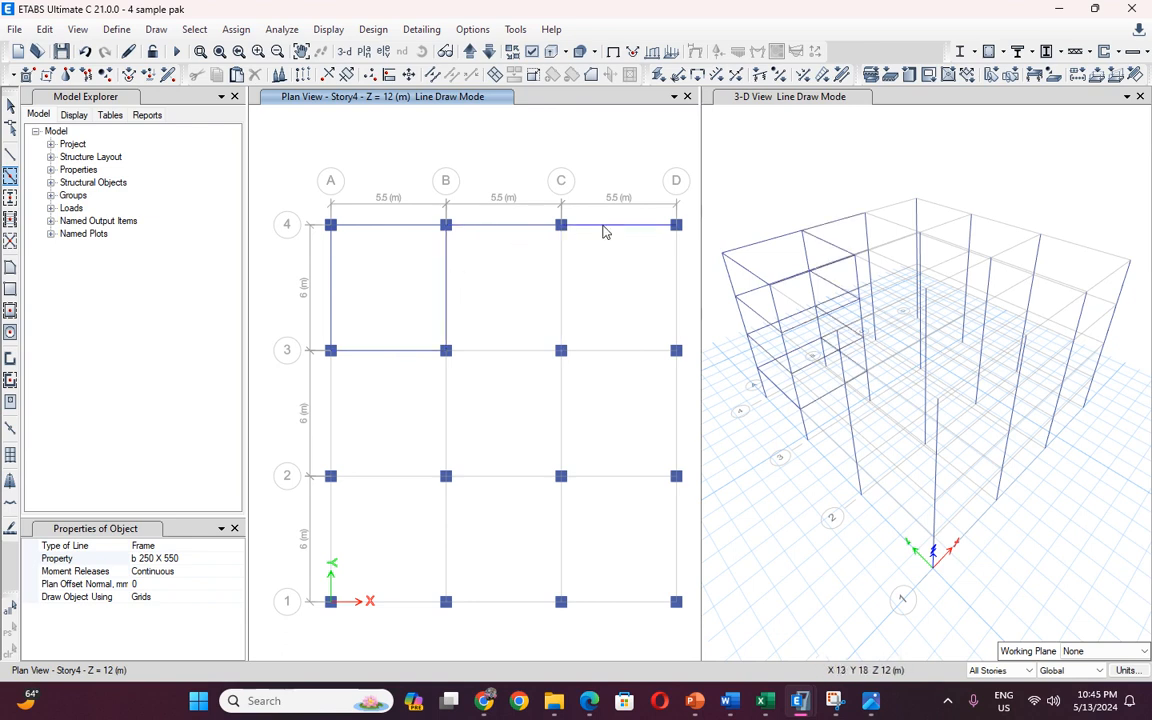
click(608, 229)
click(672, 271)
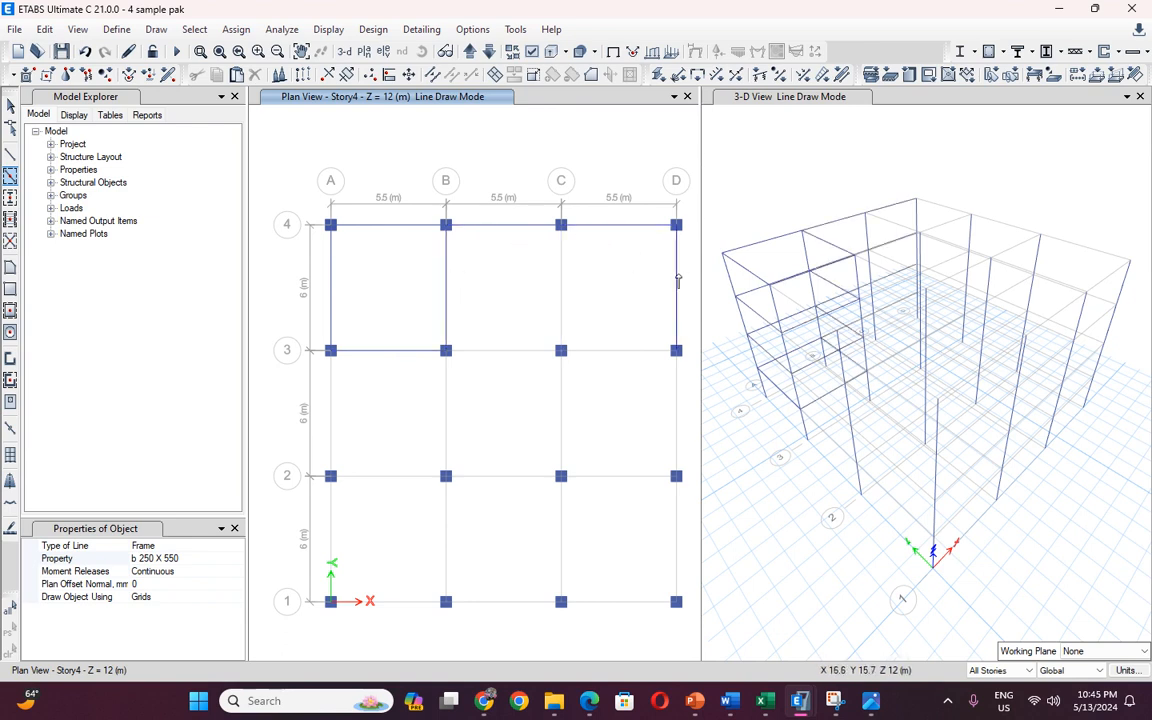
click(563, 290)
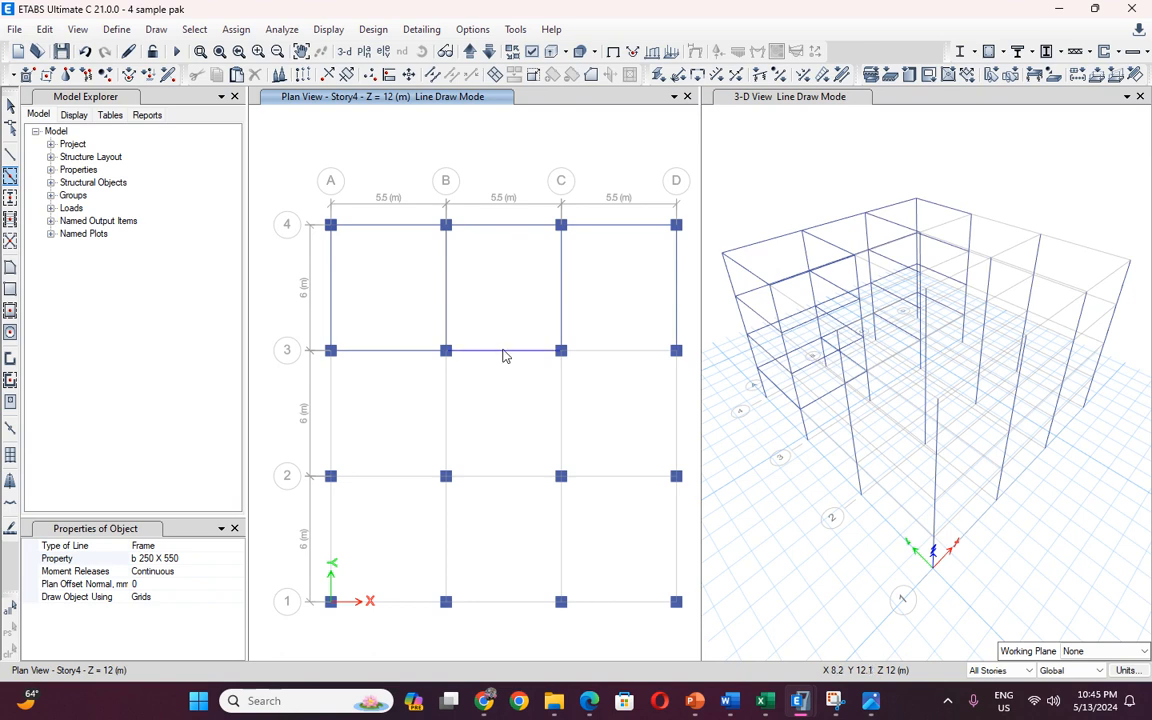
click(591, 356)
Draw b 250 X 550 beams on grids A to D between grids 3 and 2, and along the full length of grid 2.
click(675, 416)
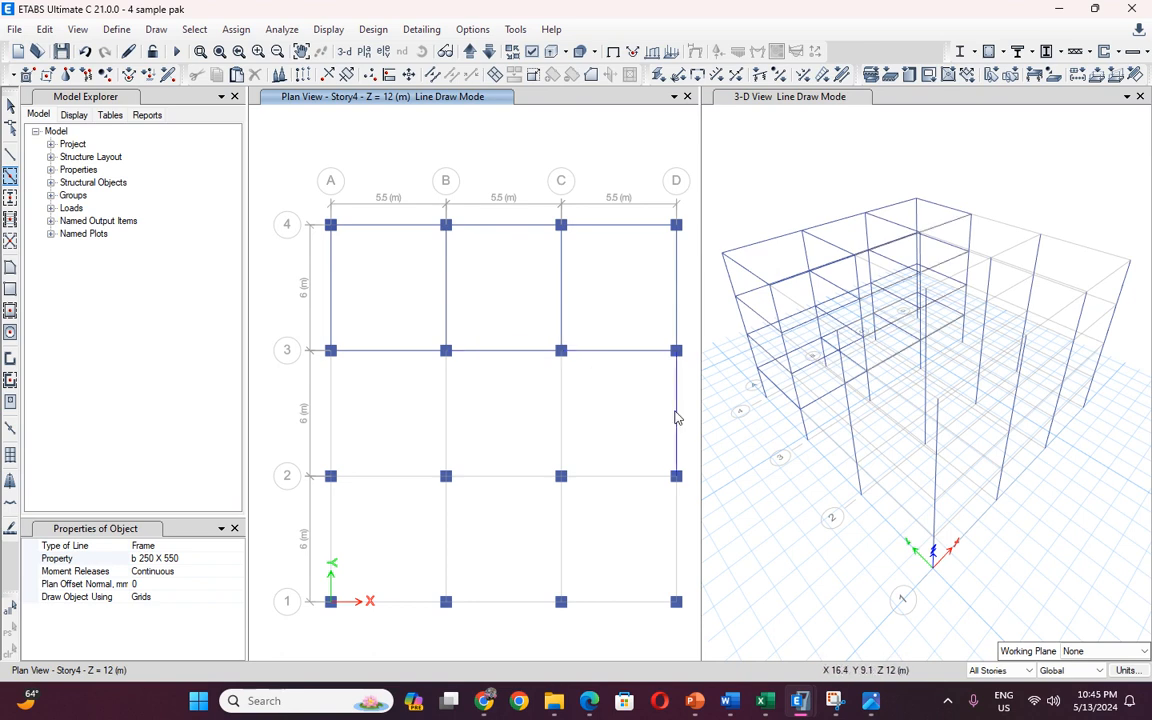
click(561, 388)
click(445, 421)
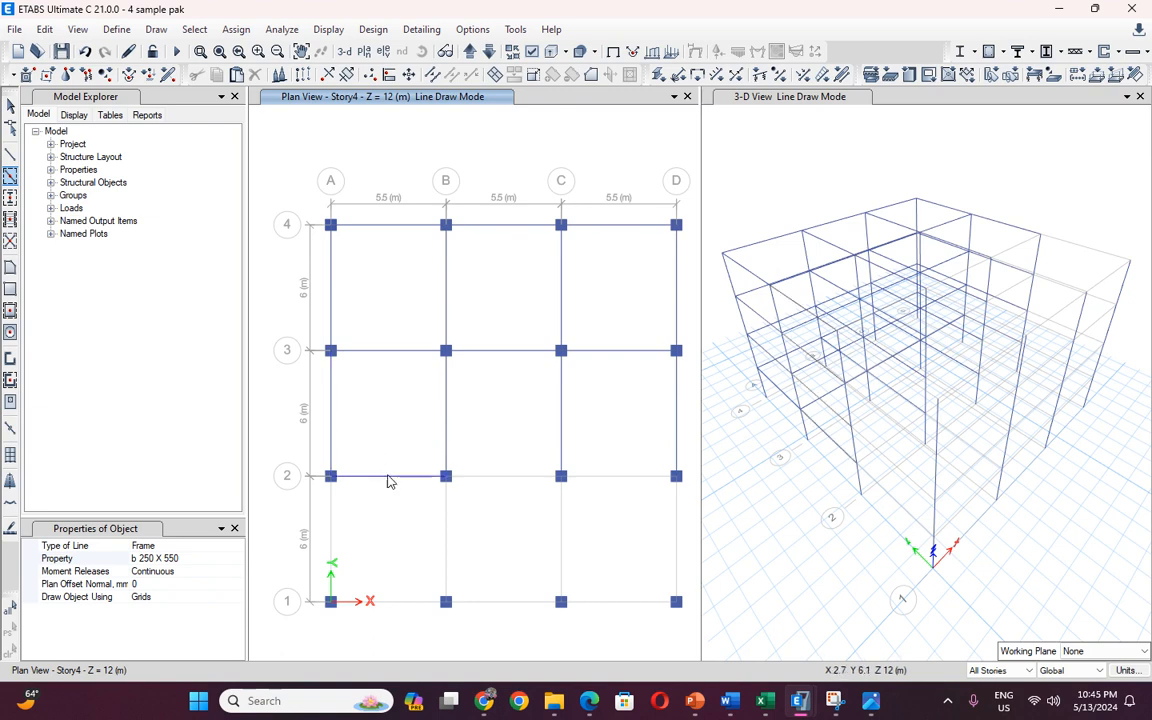
click(388, 481)
click(515, 479)
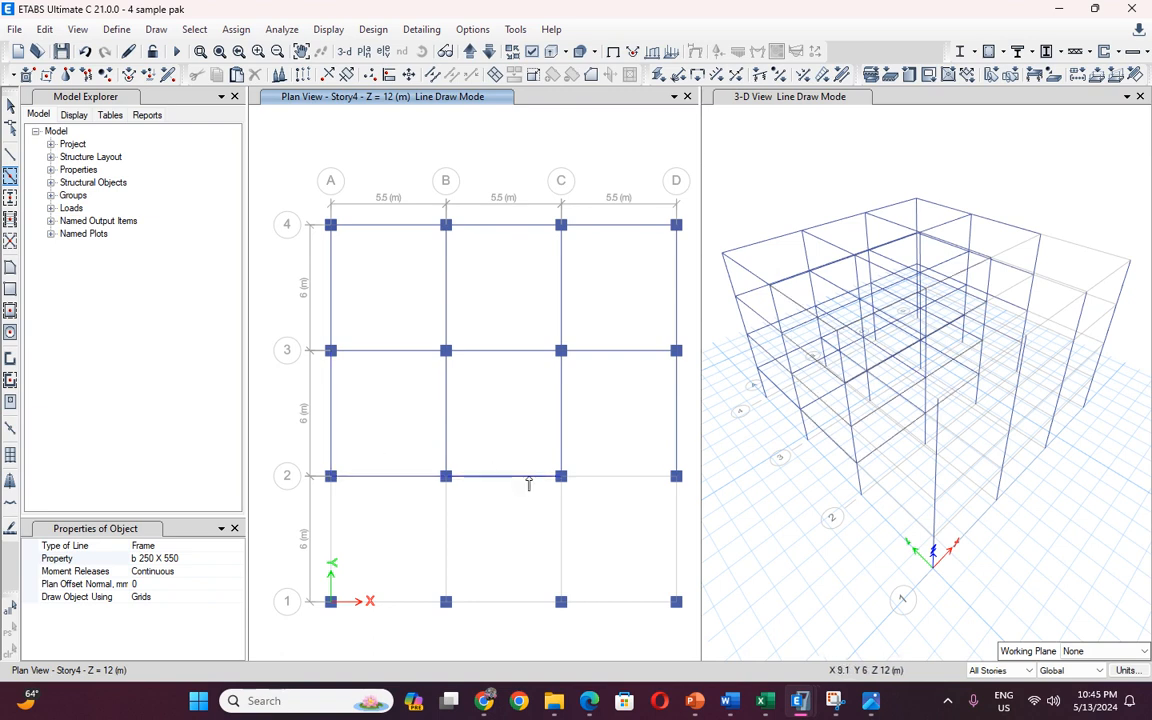
click(602, 479)
Draw b 250 X 550 beams on grids A to D between grids 2 and 1, and along the full length of grid 1.
click(675, 525)
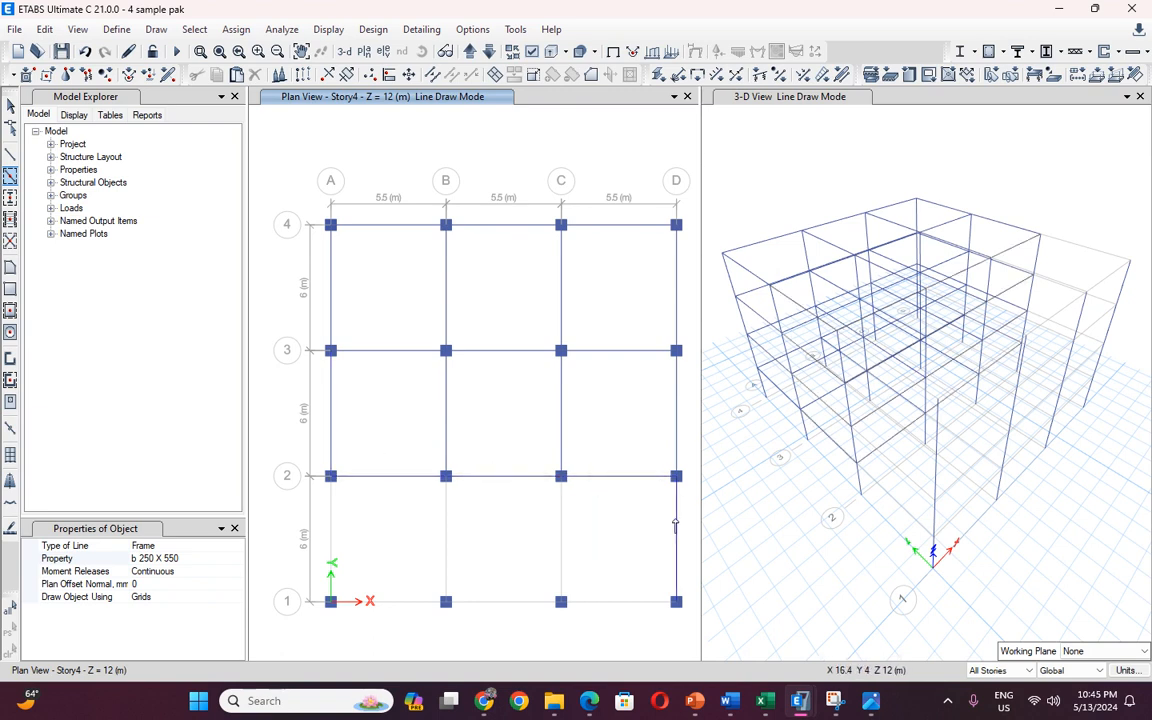
click(636, 602)
click(561, 558)
click(520, 604)
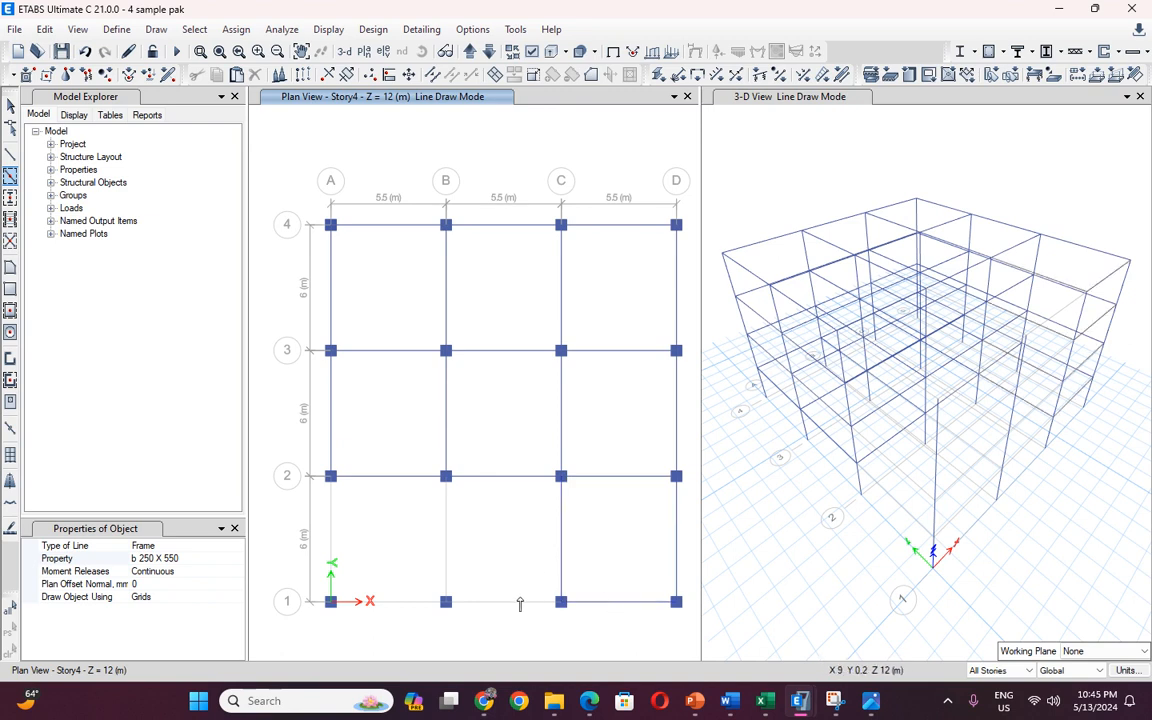
click(449, 556)
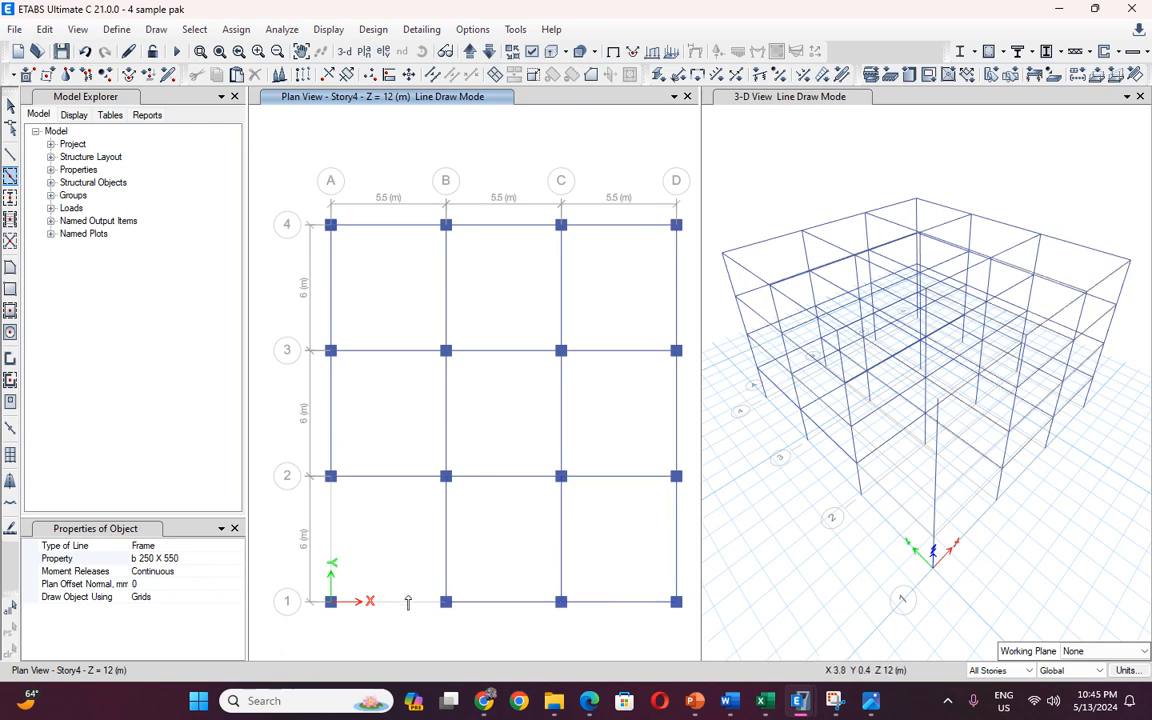
click(404, 605)
click(333, 545)
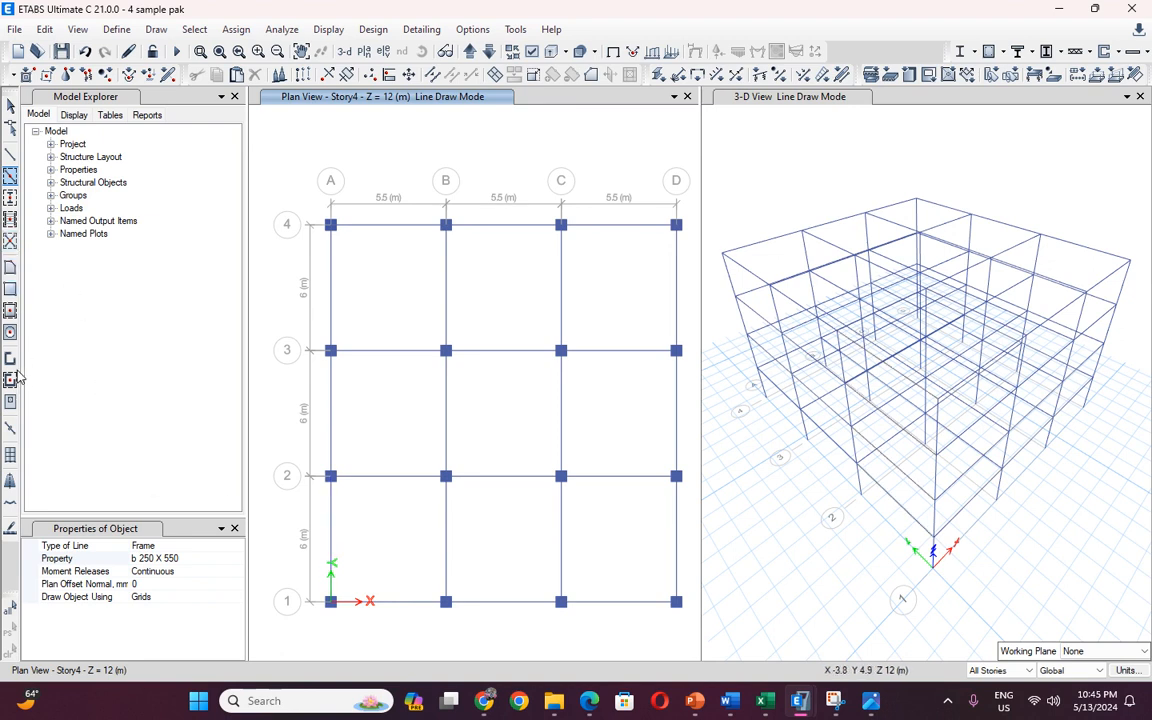
click(10, 311)
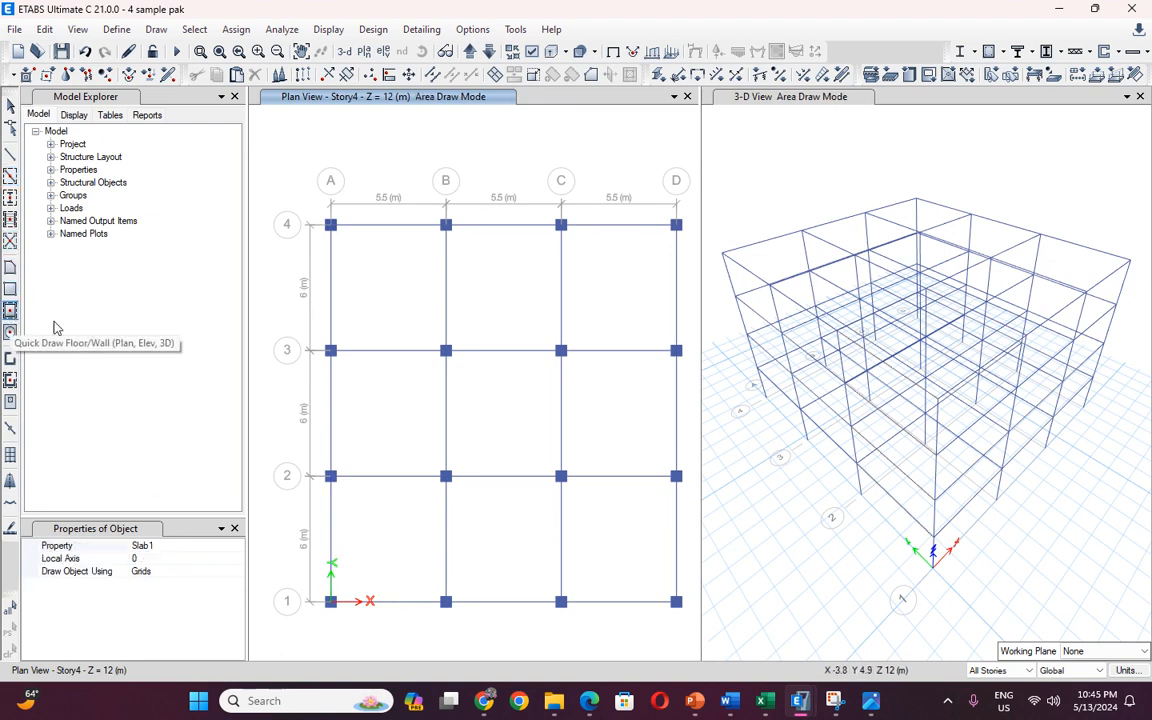
click(147, 547)
click(237, 547)
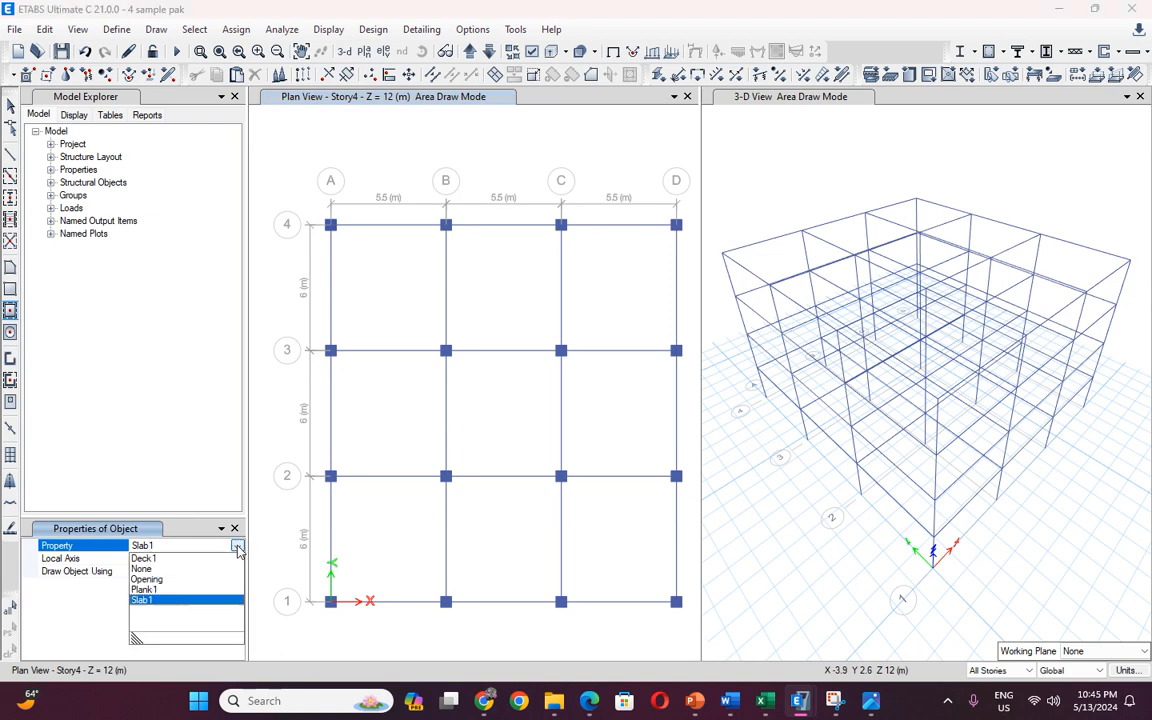
click(234, 529)
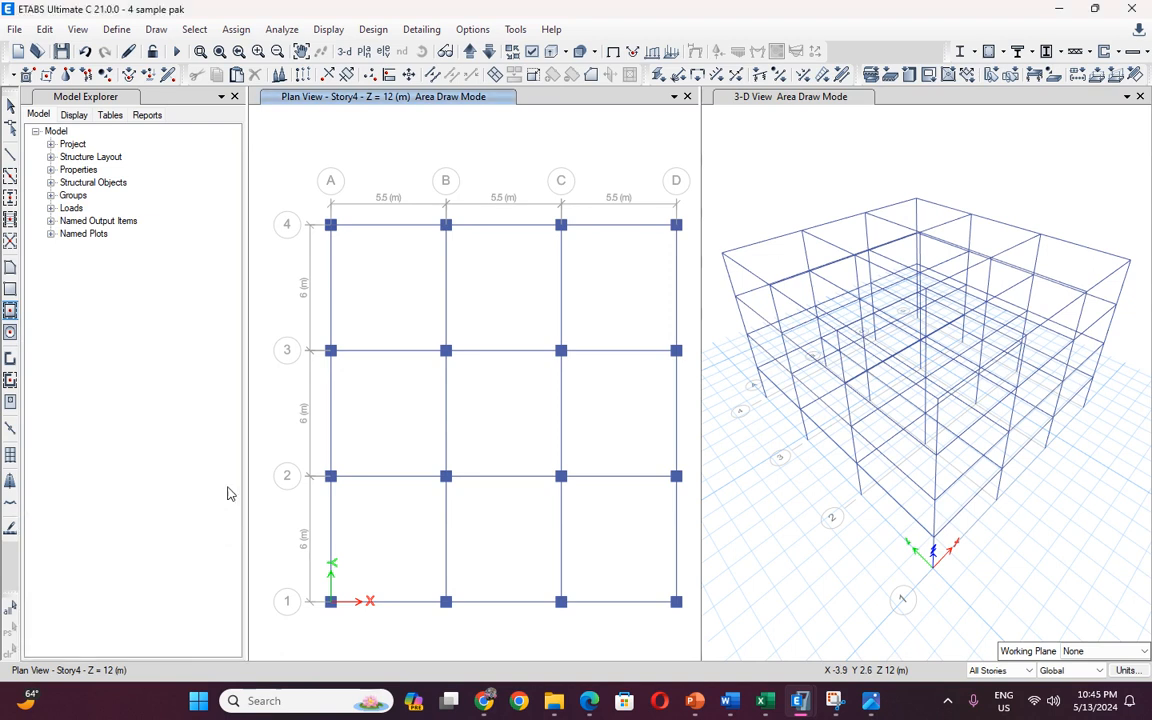
Delete the Plank1 slab property from the slab section definitions.
click(116, 29)
mouse_move(136, 76)
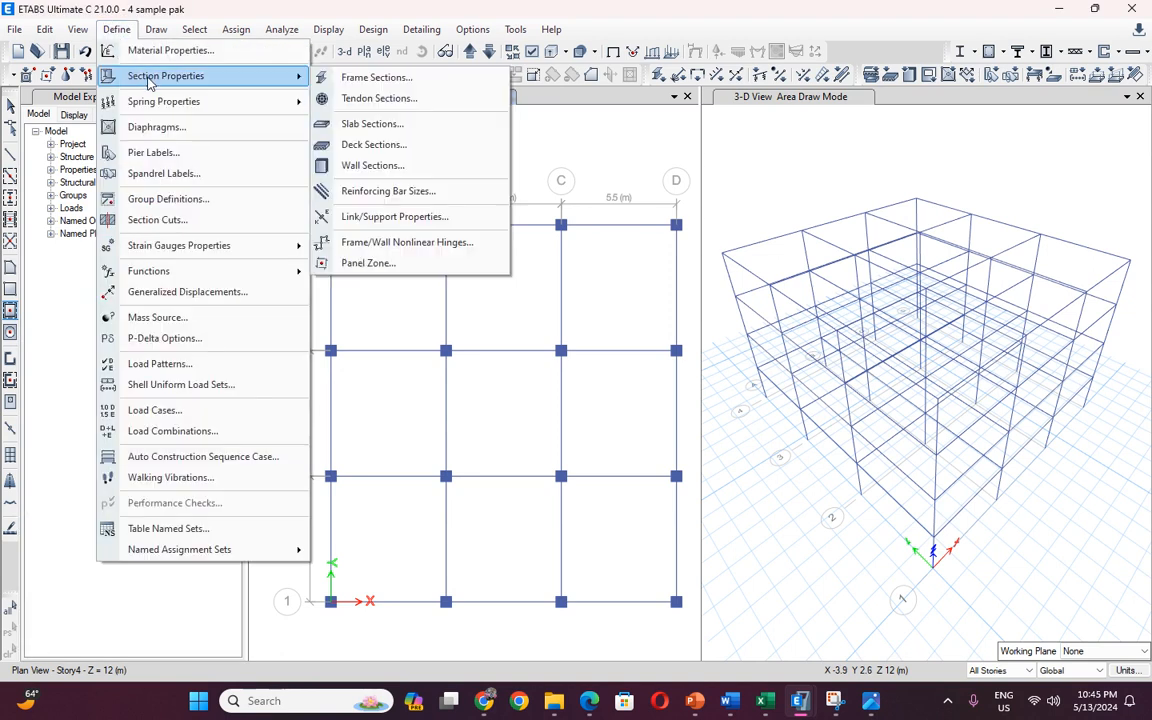
click(351, 131)
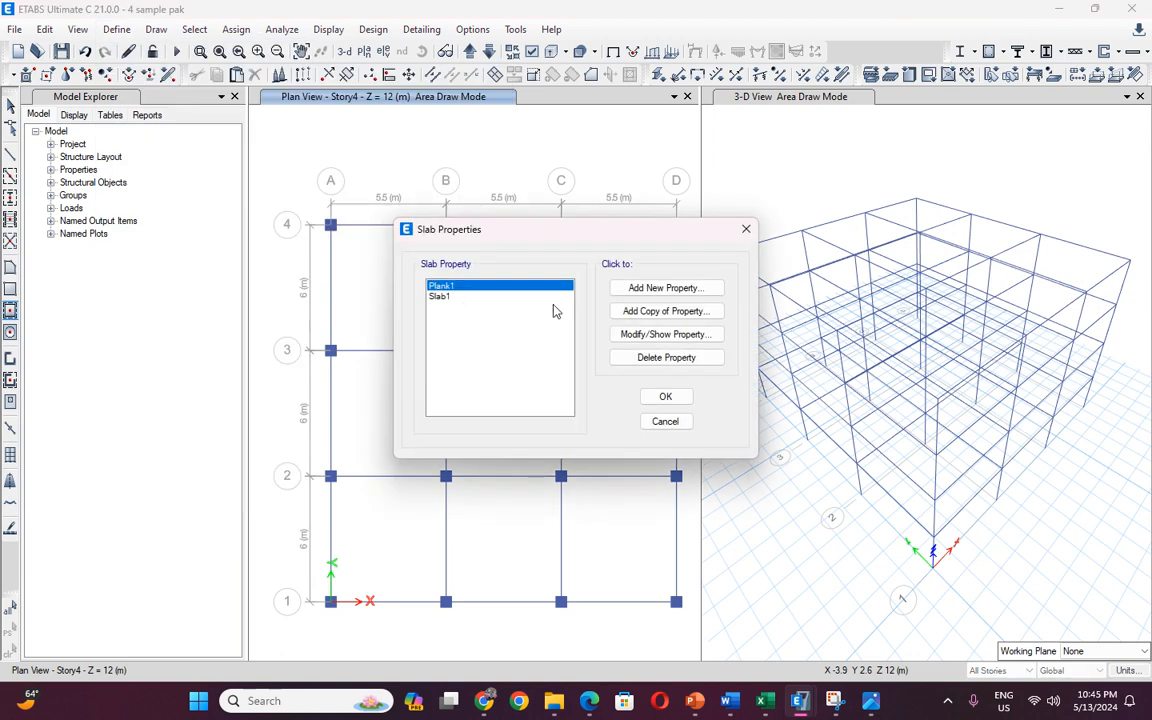
click(667, 357)
click(594, 401)
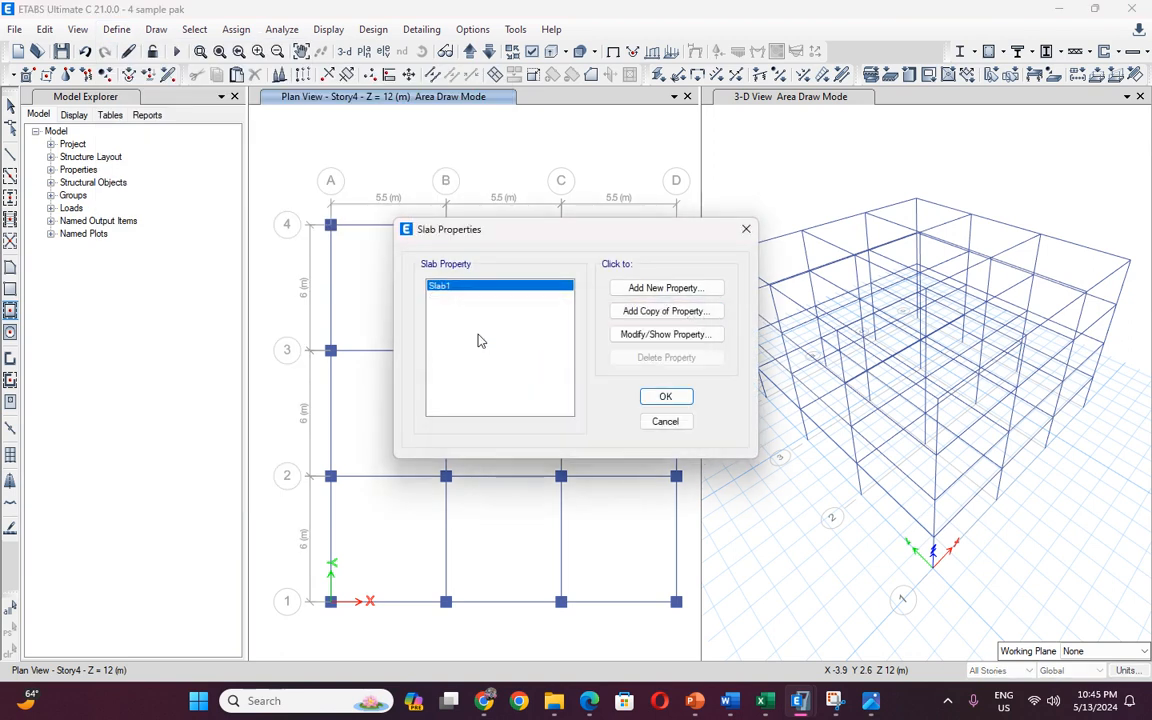
Add a new slab property named Slab150 with C30 as its material.
click(638, 288)
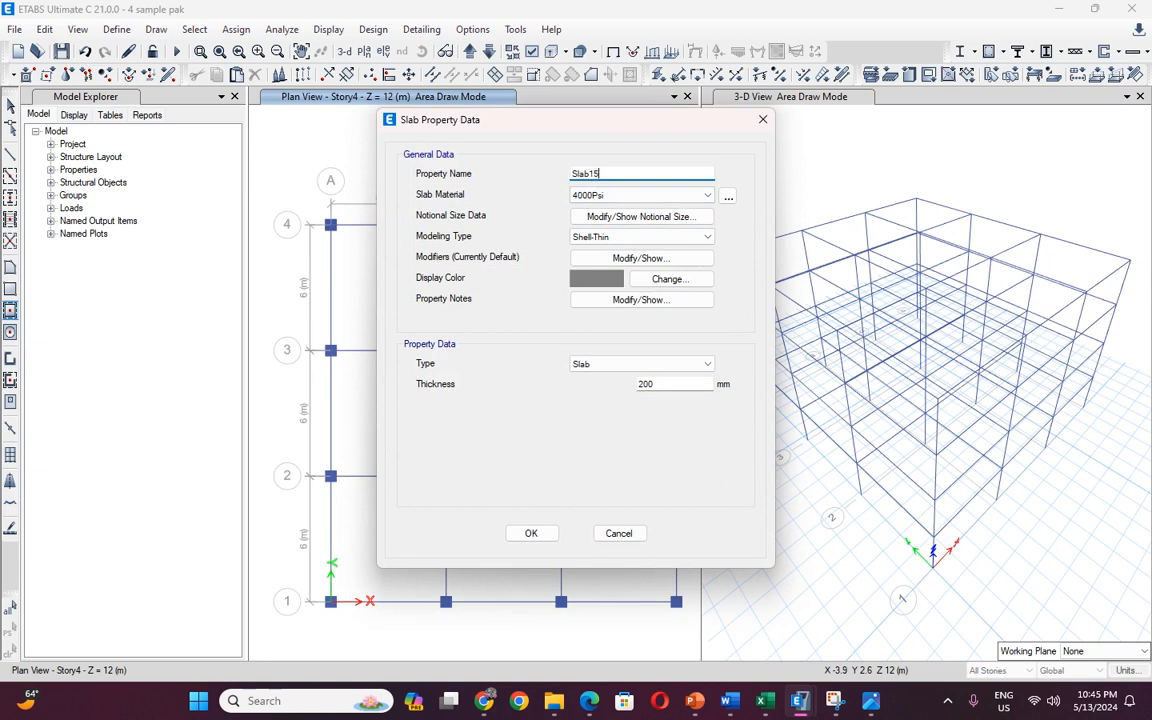
click(617, 196)
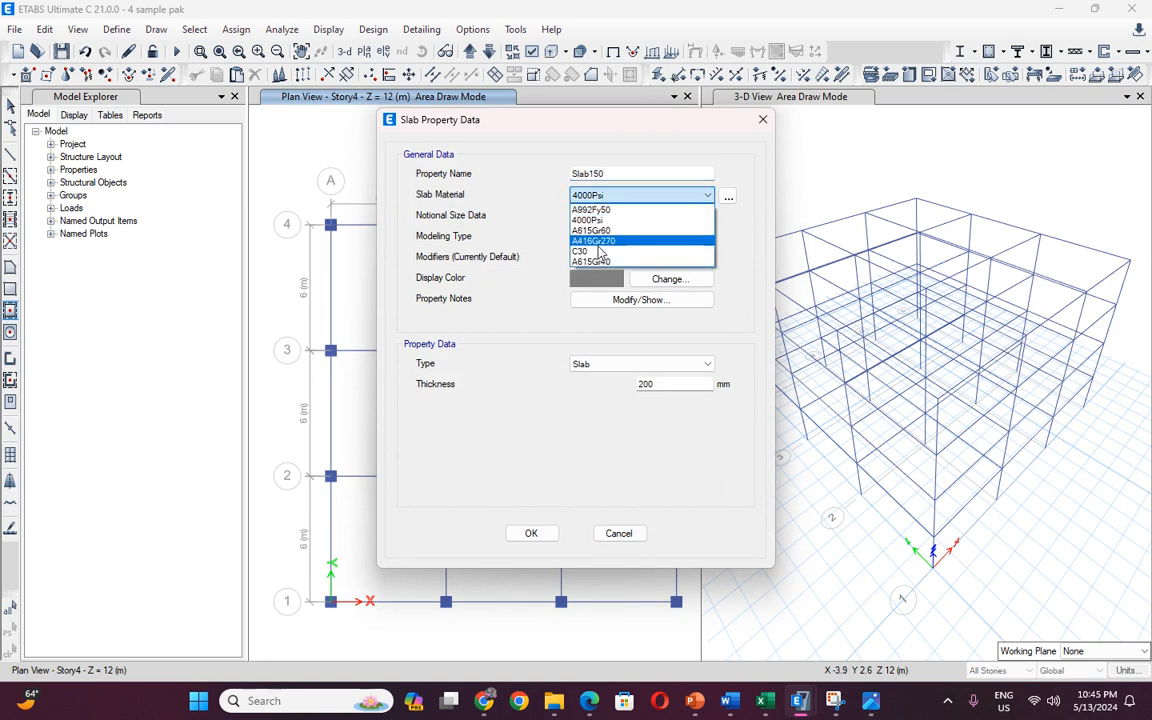
click(612, 247)
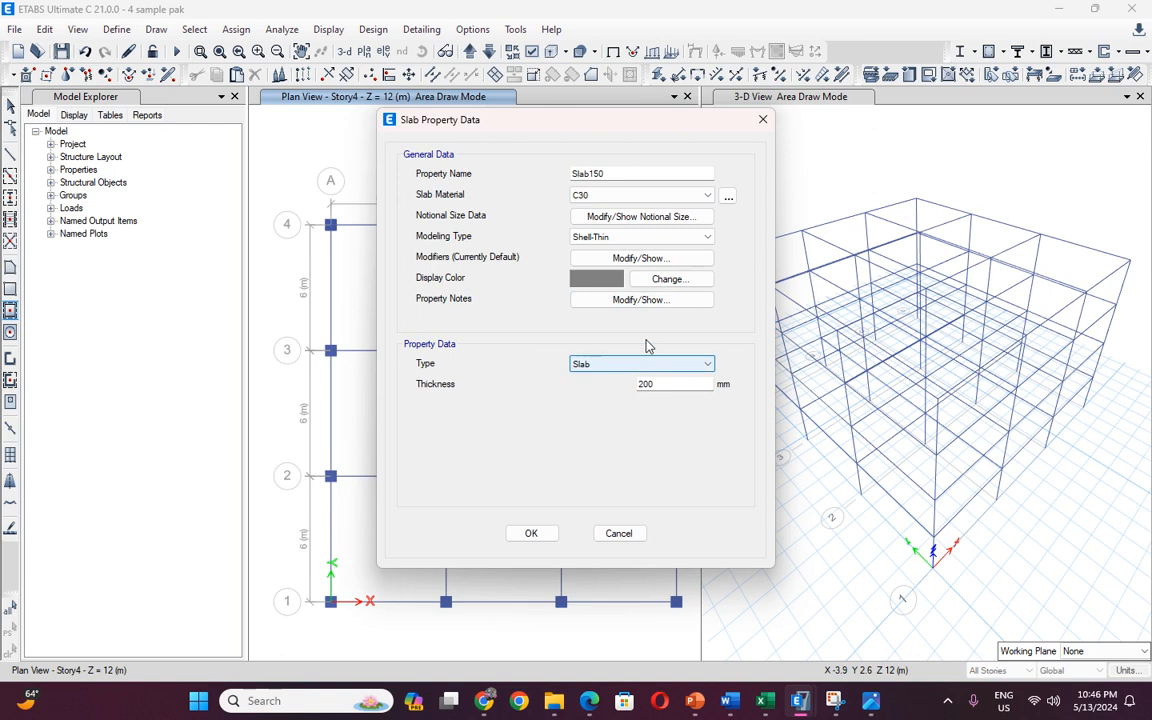
click(656, 300)
key(Escape)
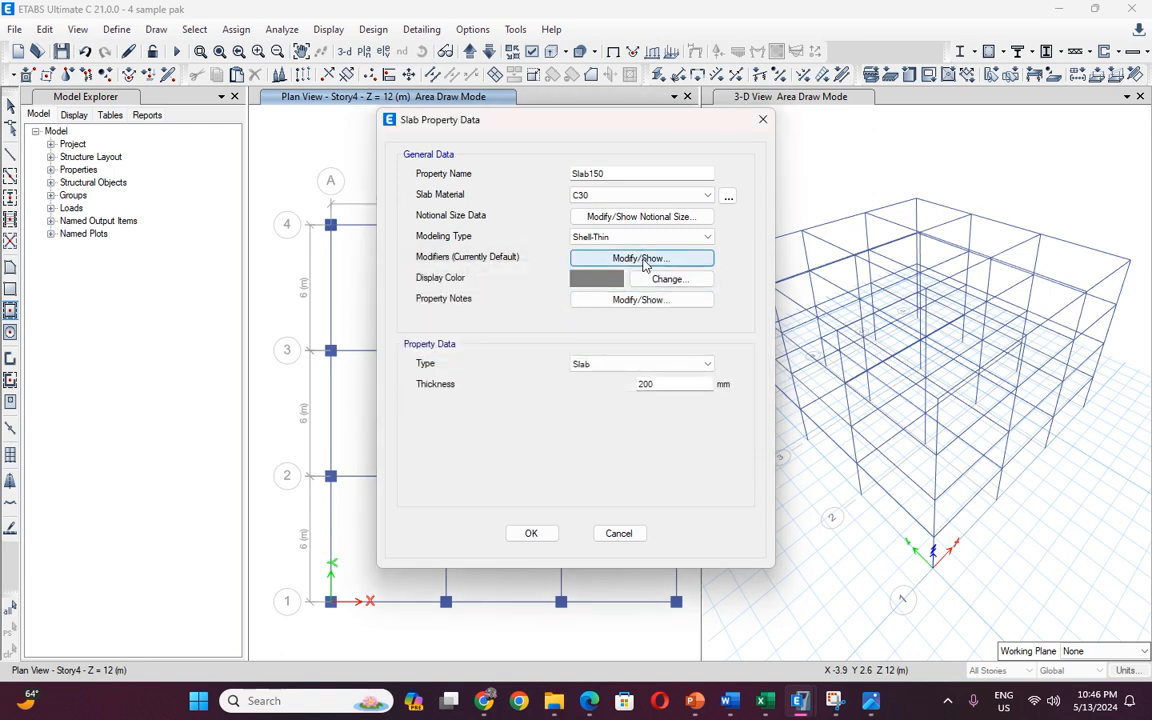
Set the slab's bending m11, m22 and m12 stiffness modifiers to 0.25.
click(645, 259)
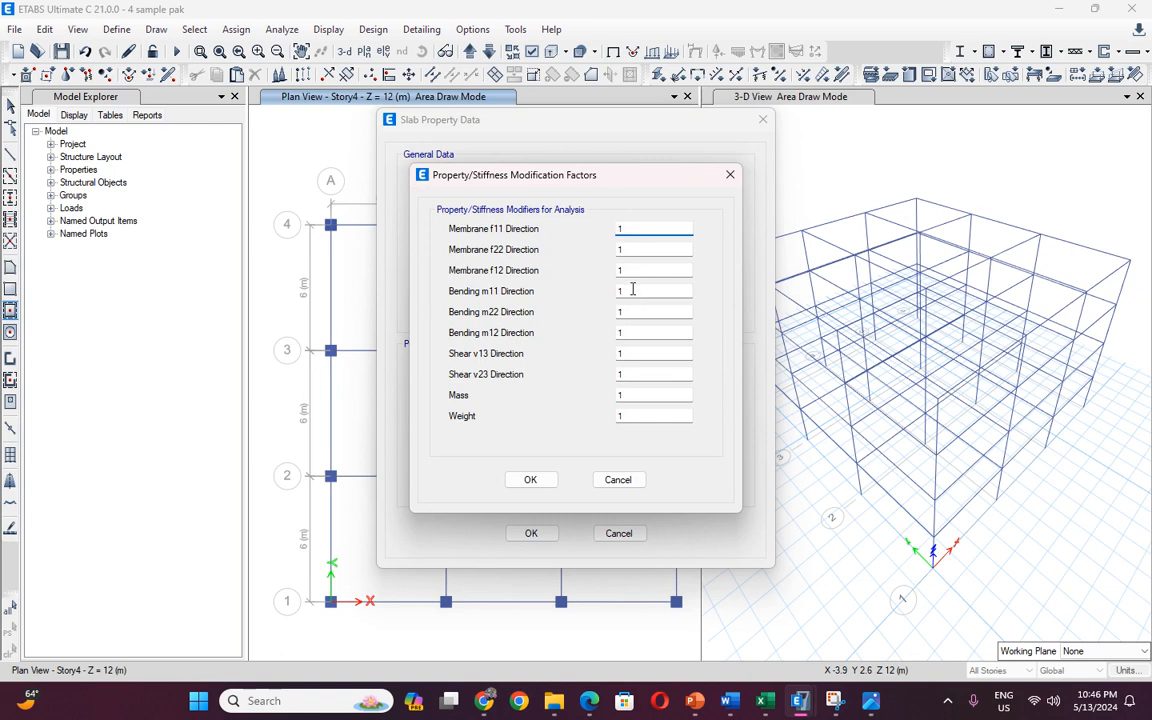
double_click(632, 290)
double_click(633, 312)
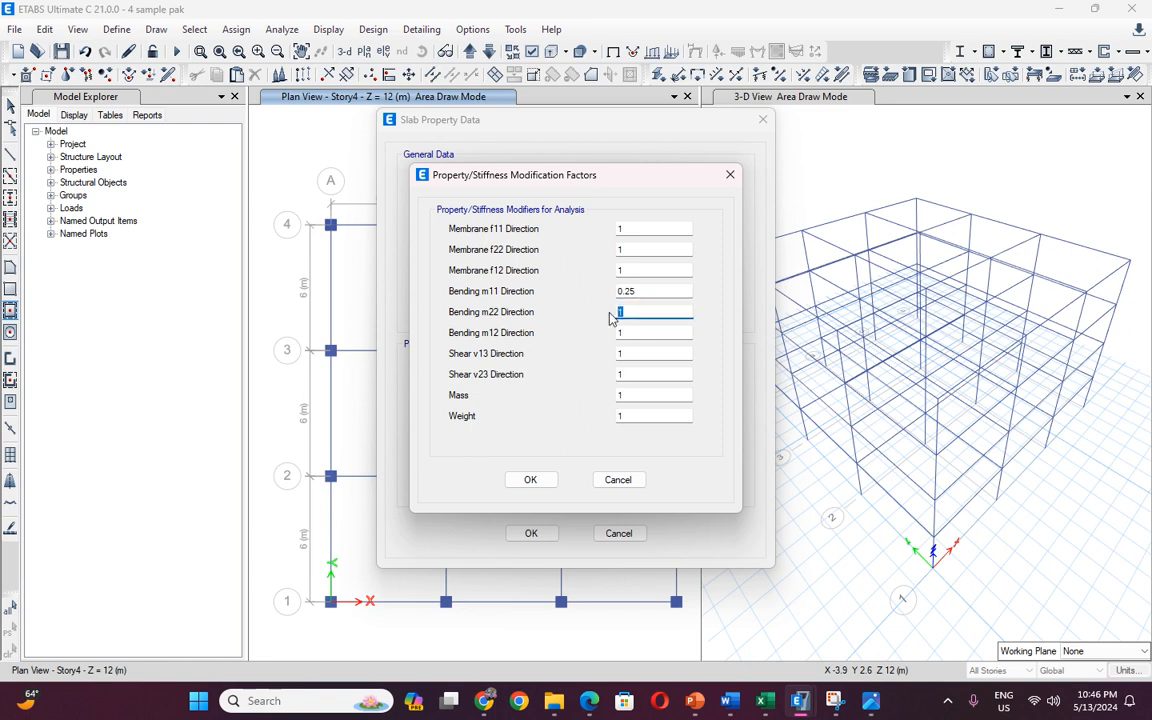
double_click(620, 331)
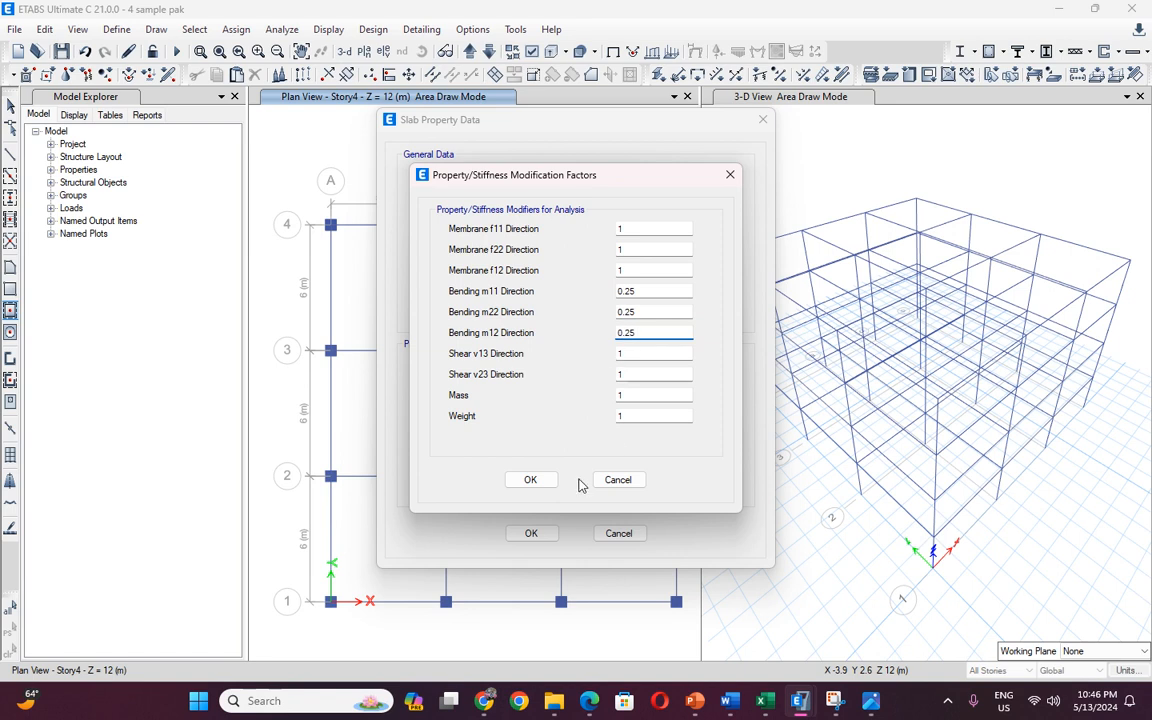
click(530, 479)
Set the Slab150 thickness to 150 mm and save the slab property.
double_click(671, 385)
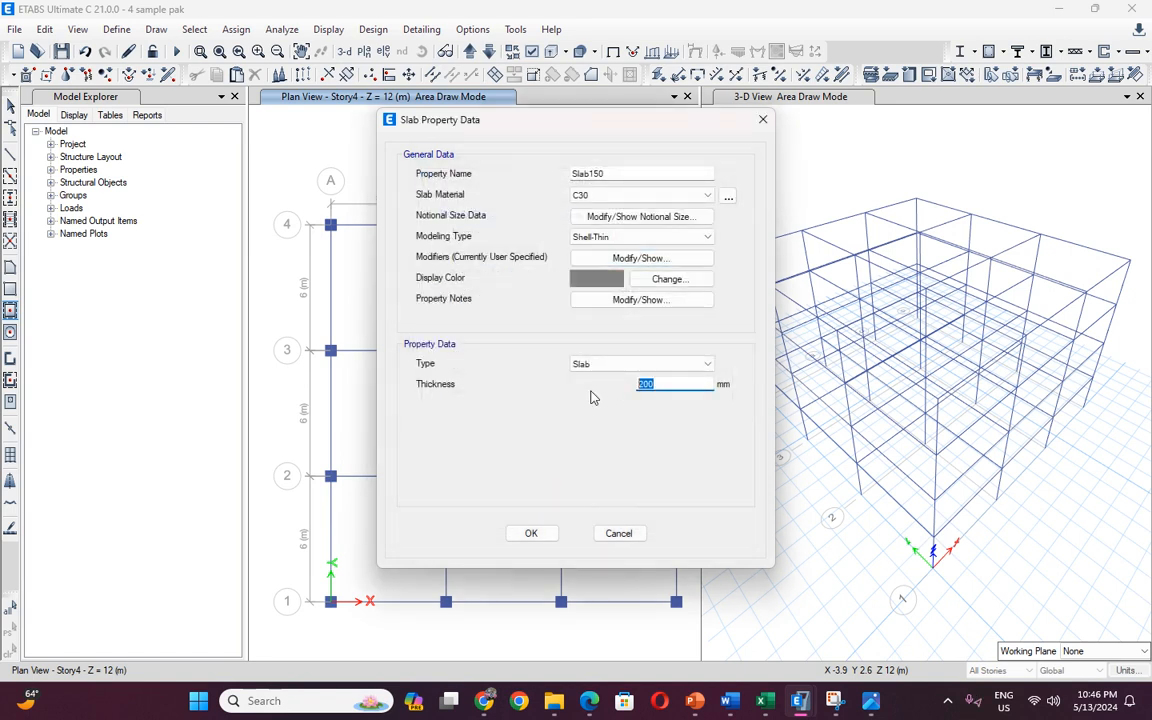
text(150)
click(531, 533)
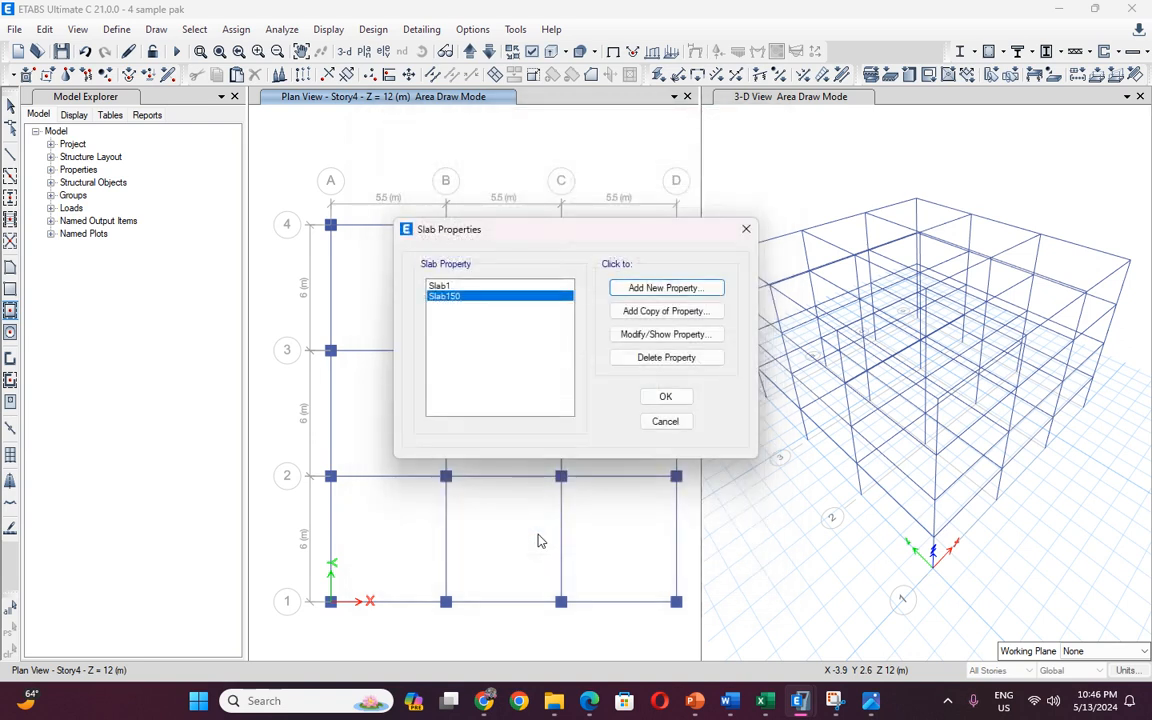
Delete the Slab1 property and accept the slab property definitions.
click(440, 286)
click(645, 357)
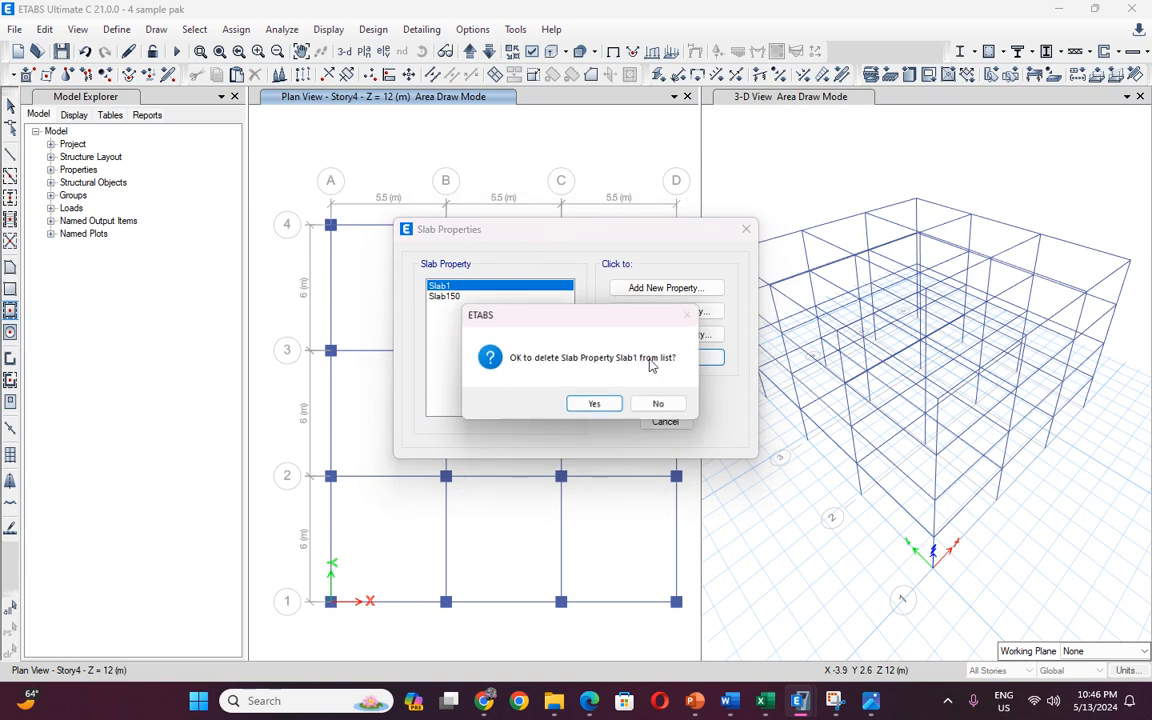
click(586, 406)
click(665, 397)
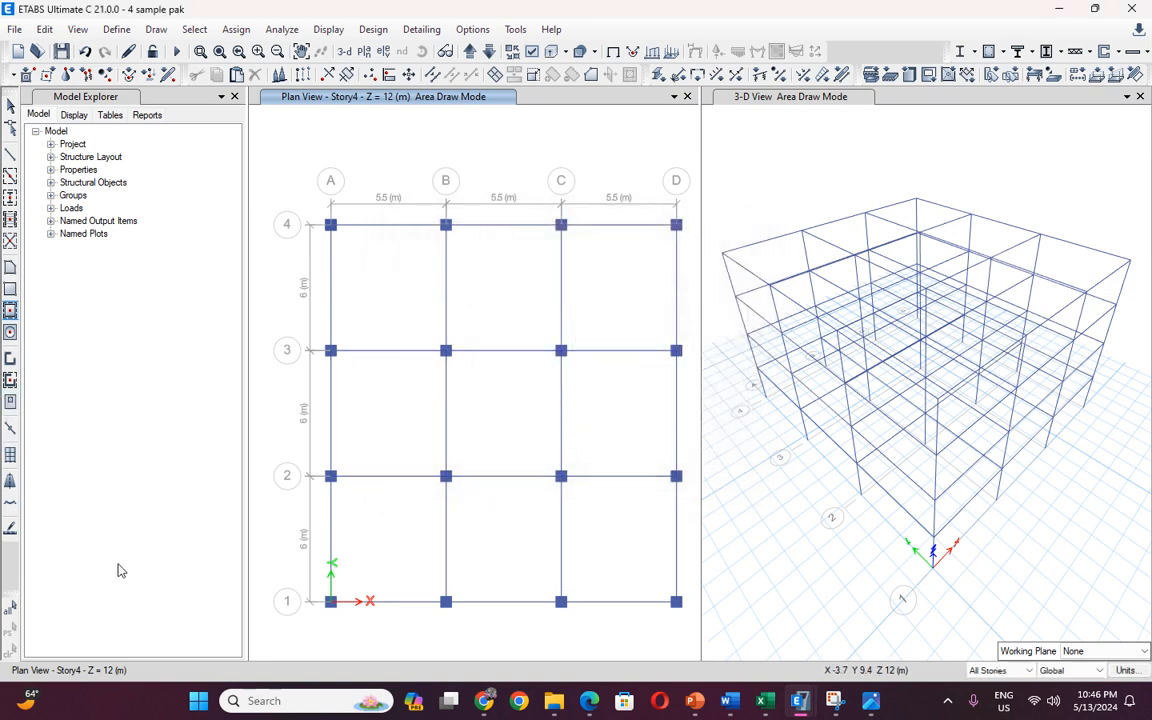
Quick-draw Slab150 floor panels on all stories in the three bays between grids 3 and 4.
click(9, 312)
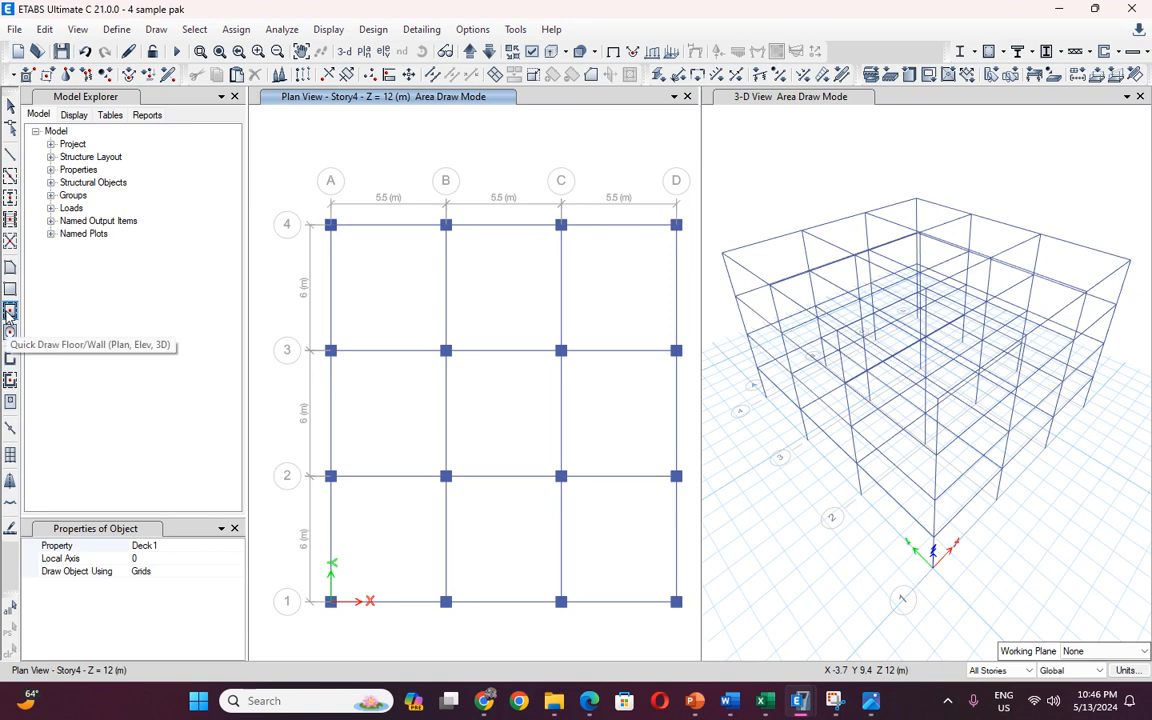
click(230, 545)
click(234, 546)
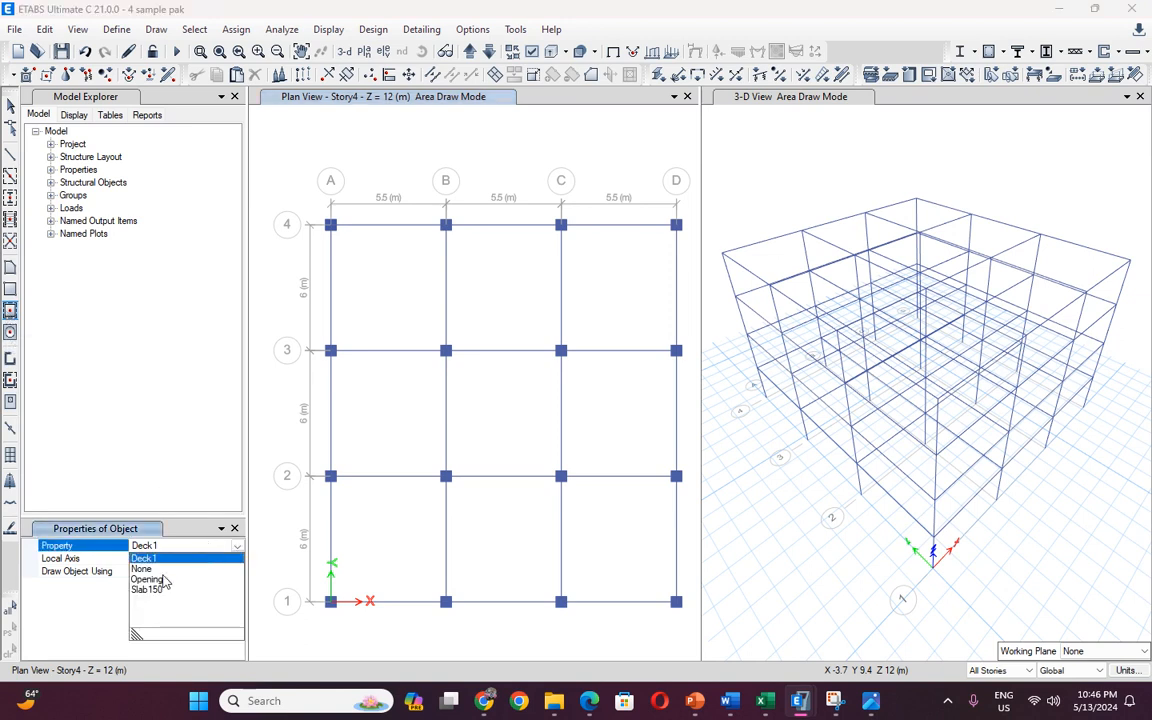
click(159, 591)
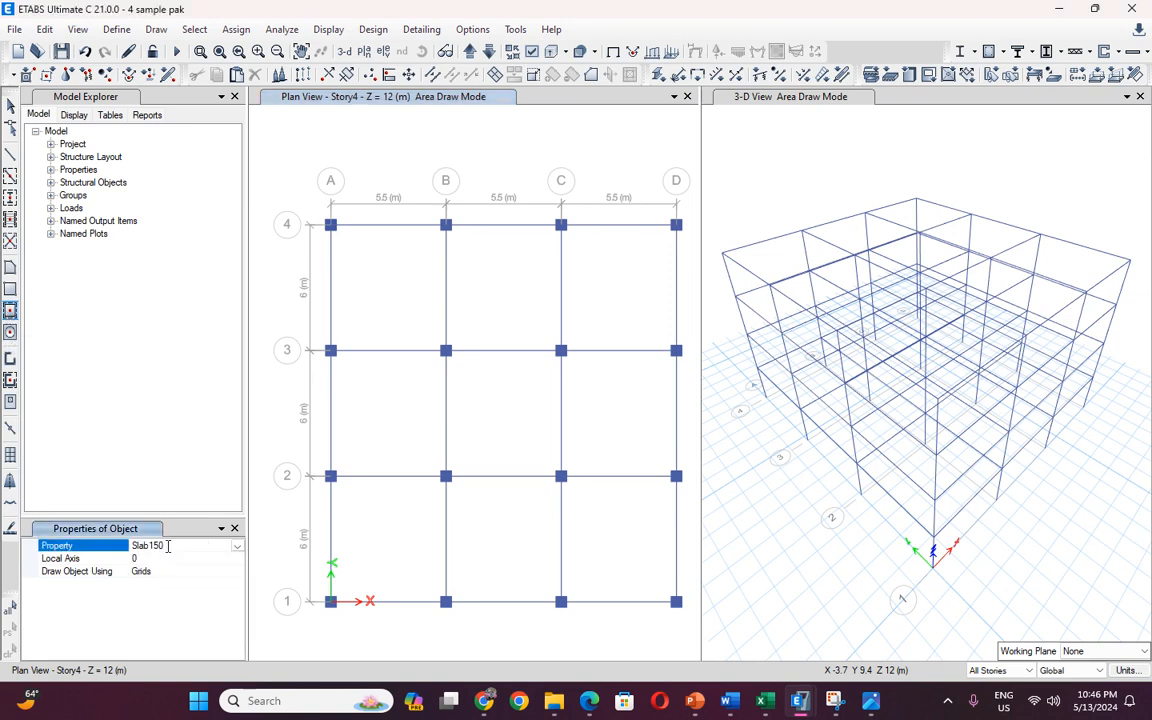
click(237, 547)
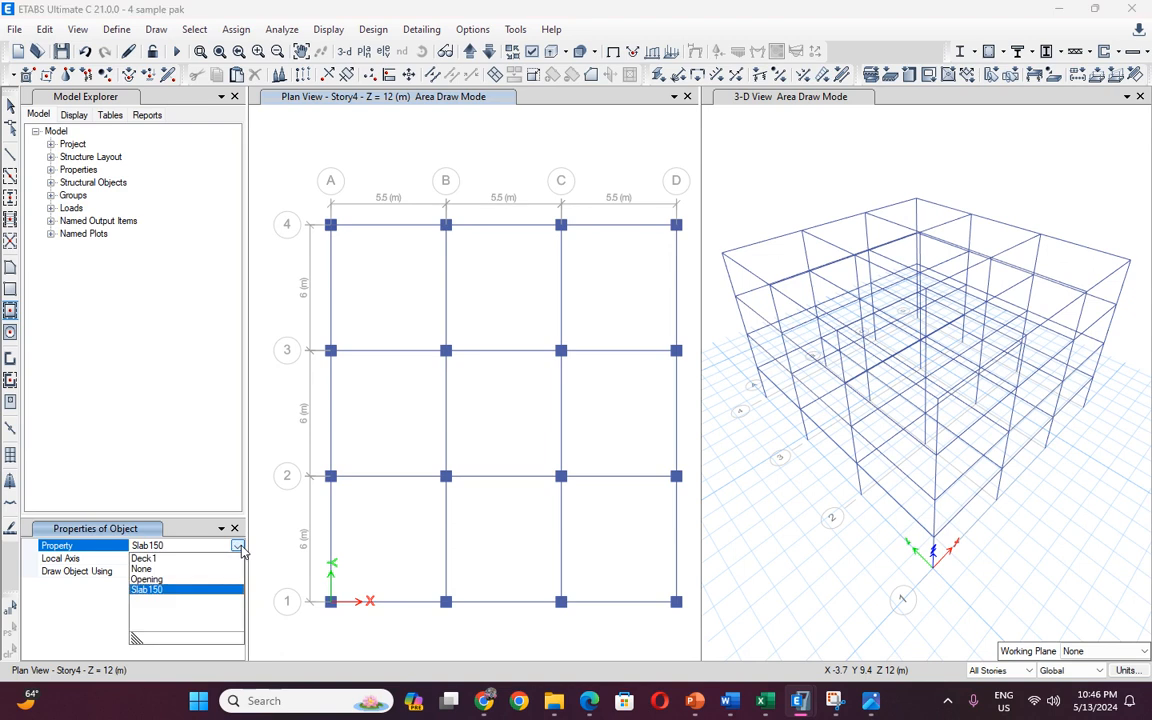
click(239, 546)
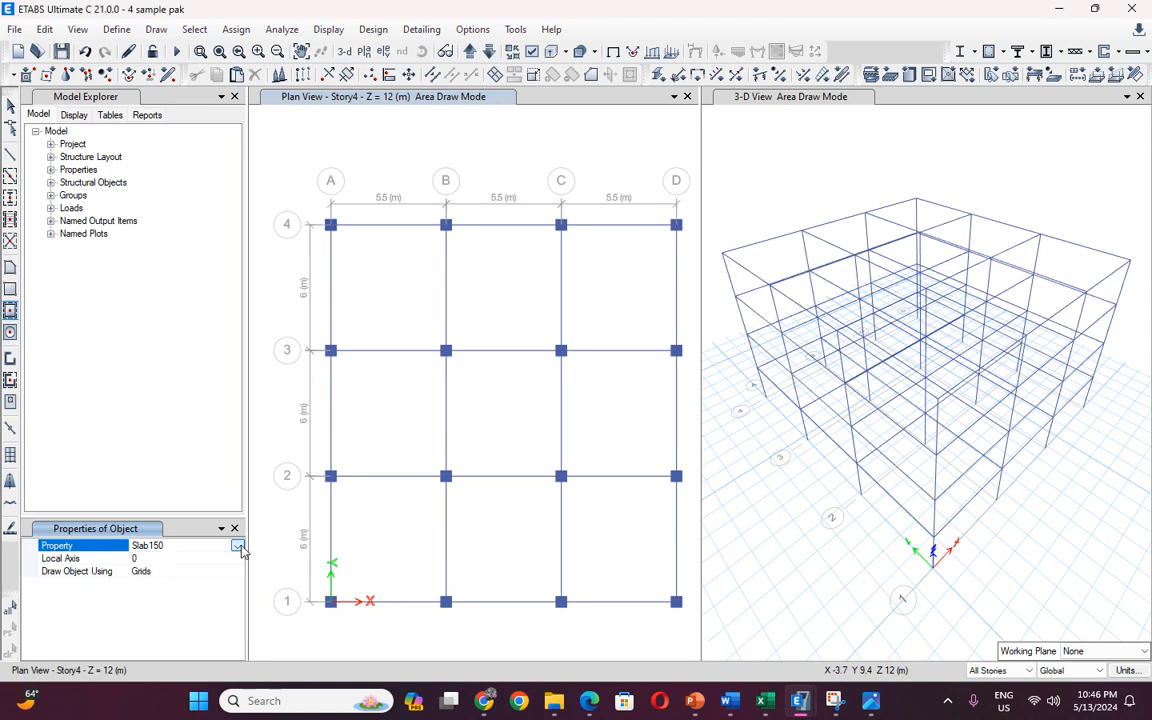
click(387, 315)
click(515, 311)
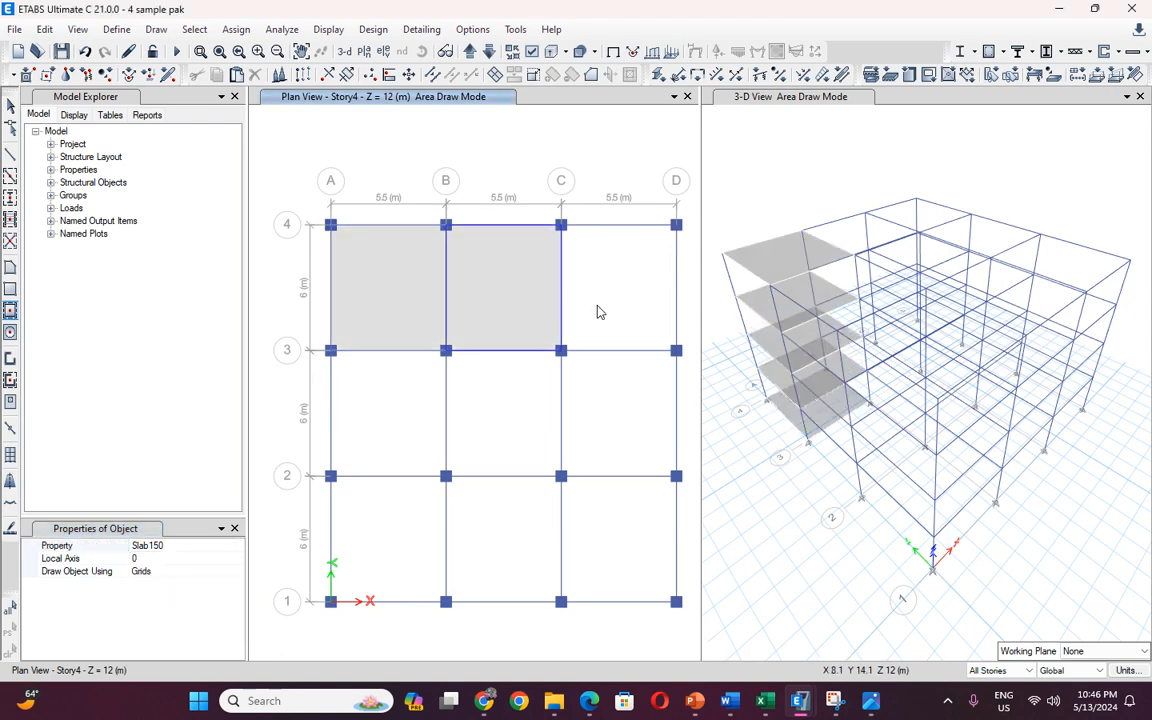
click(600, 311)
Draw Slab150 floor panels on all stories in the six remaining bays between grids 1 and 3.
click(598, 400)
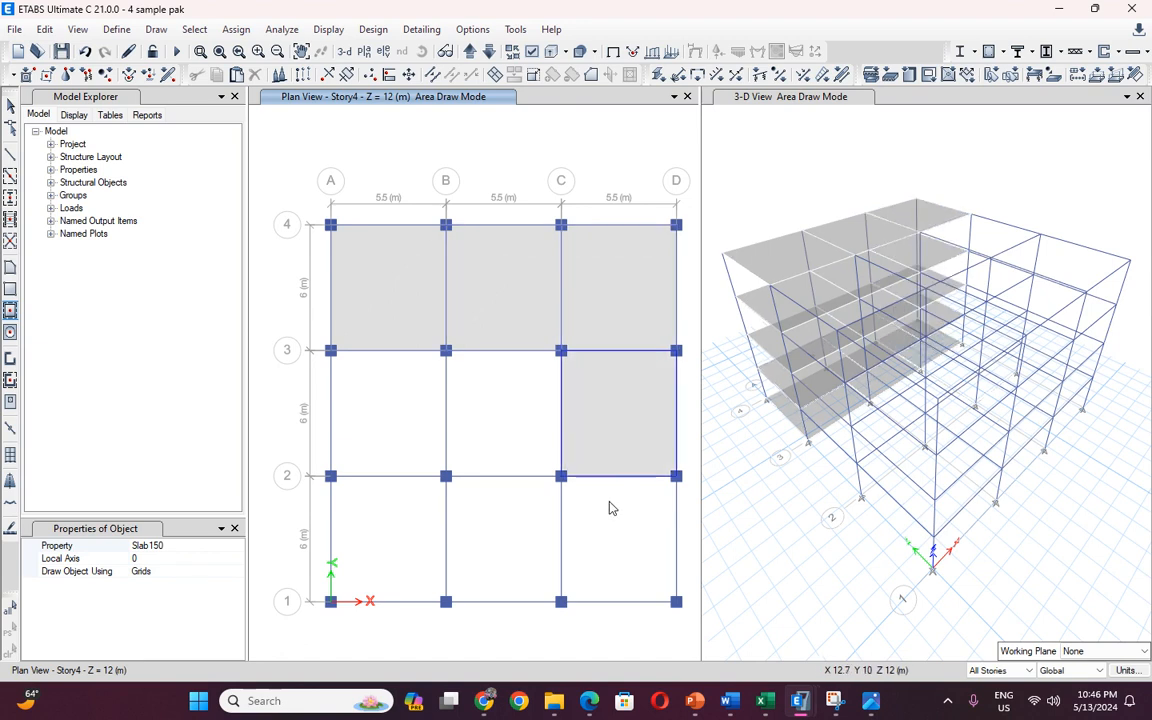
click(609, 507)
click(512, 522)
click(500, 422)
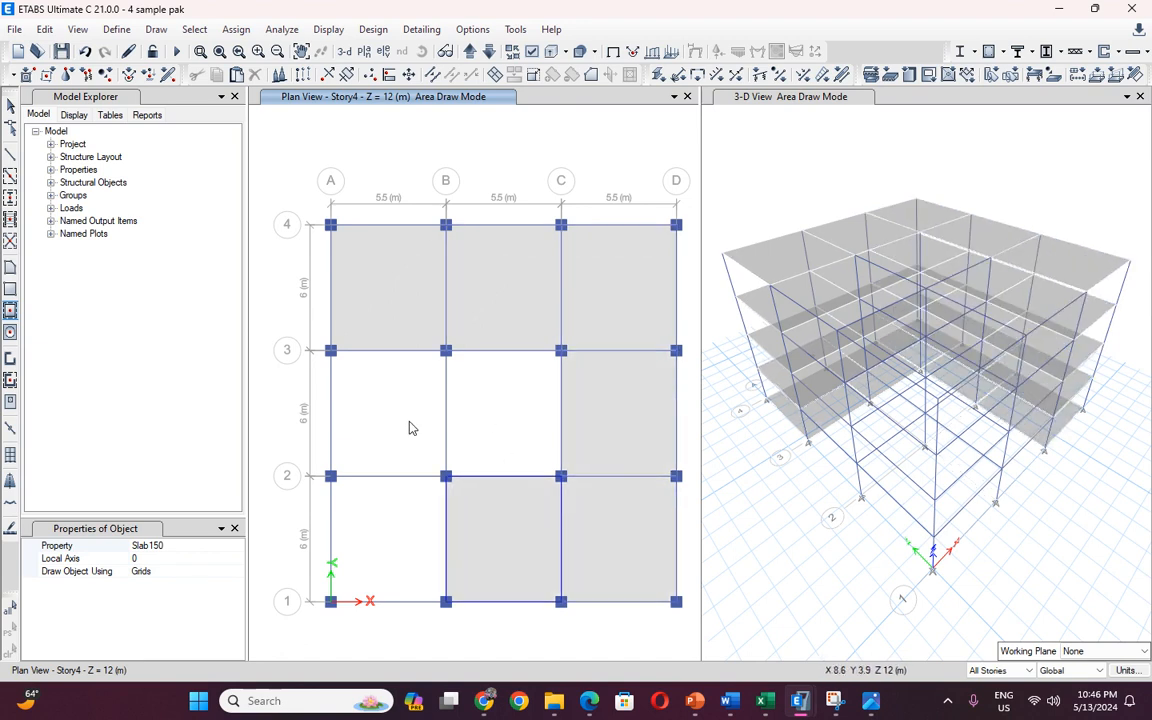
click(406, 455)
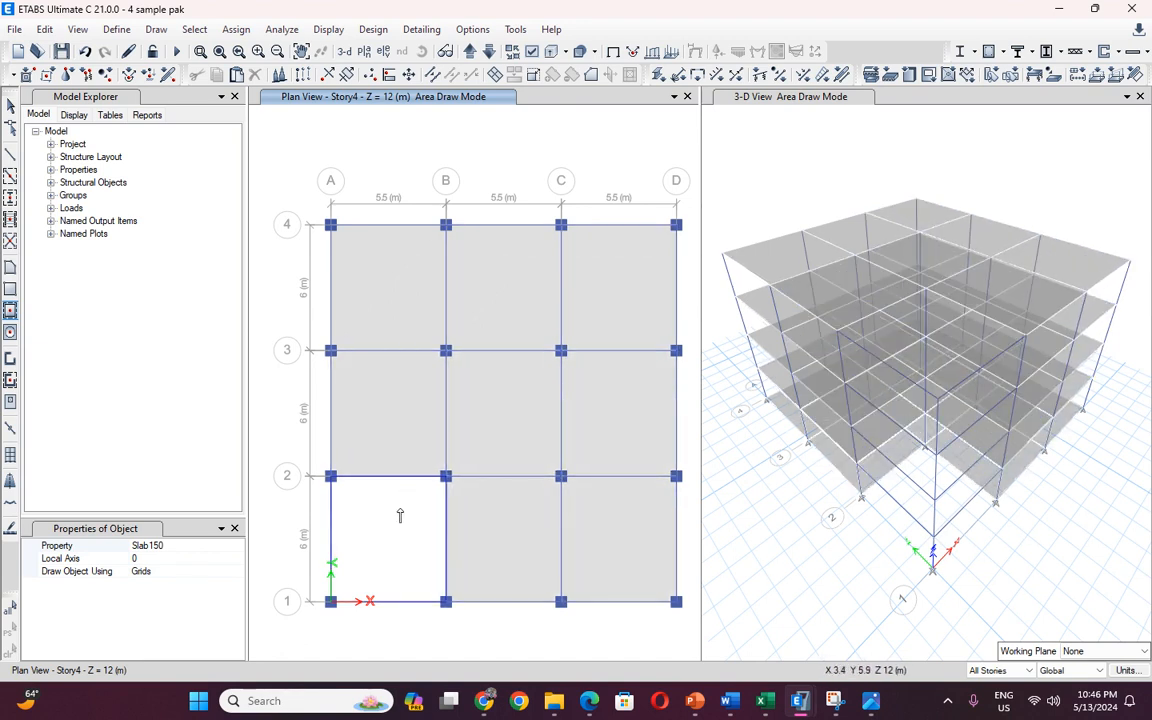
click(400, 513)
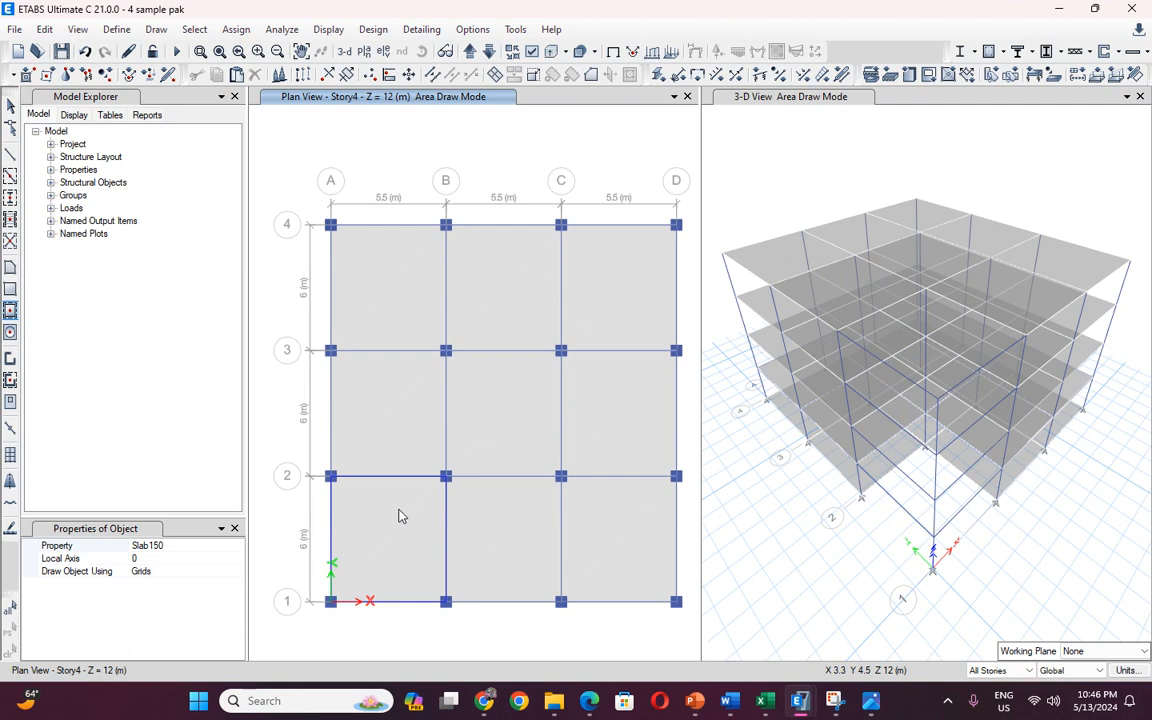
Limit editing to One Story and bring the plan view down to the Base level.
click(1000, 670)
click(990, 689)
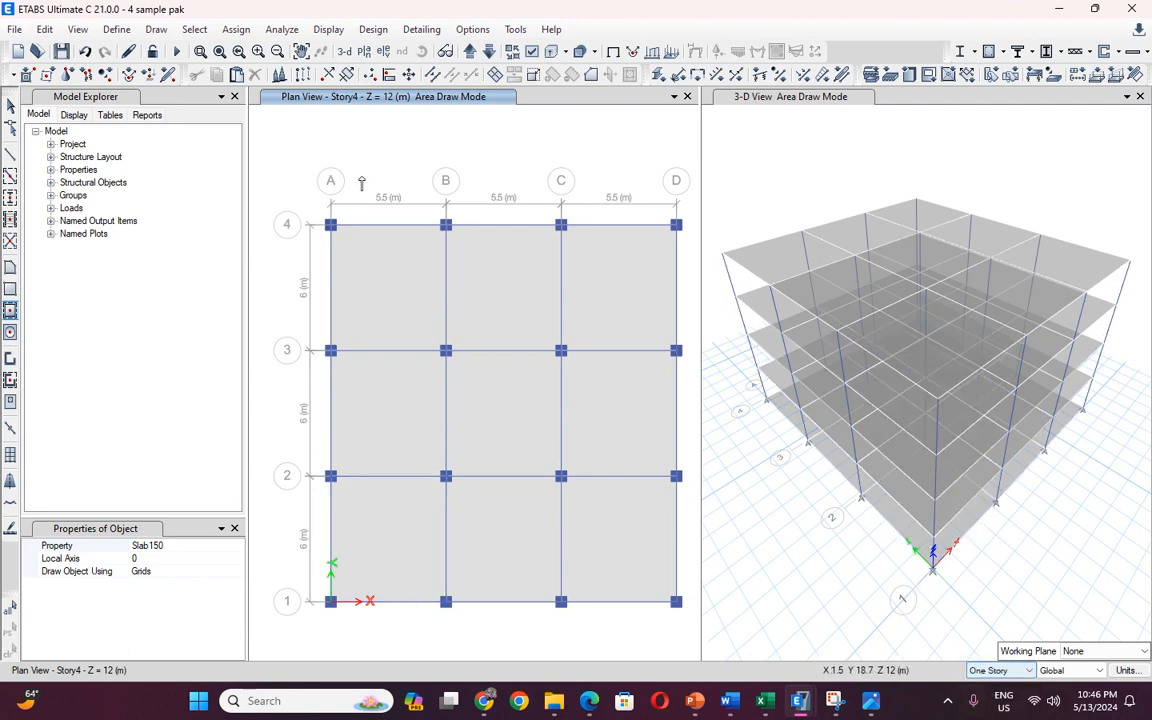
click(488, 53)
click(488, 53)
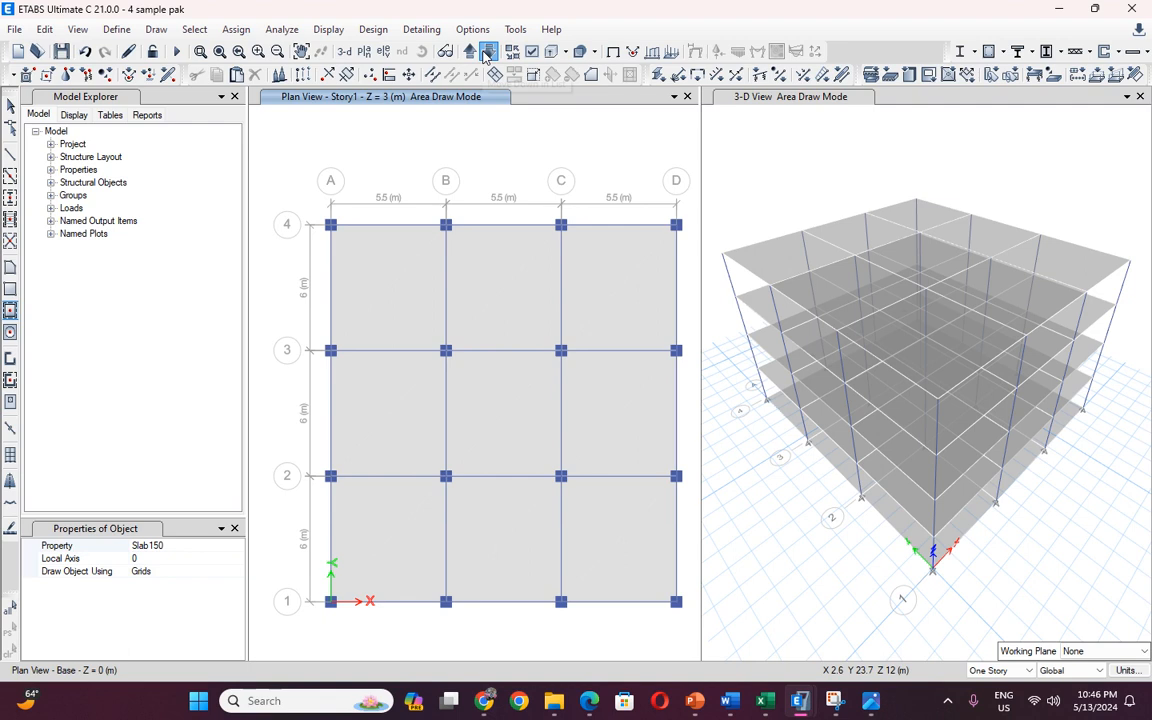
Select the slab panels in all nine bays of the Base plan and delete them.
click(401, 275)
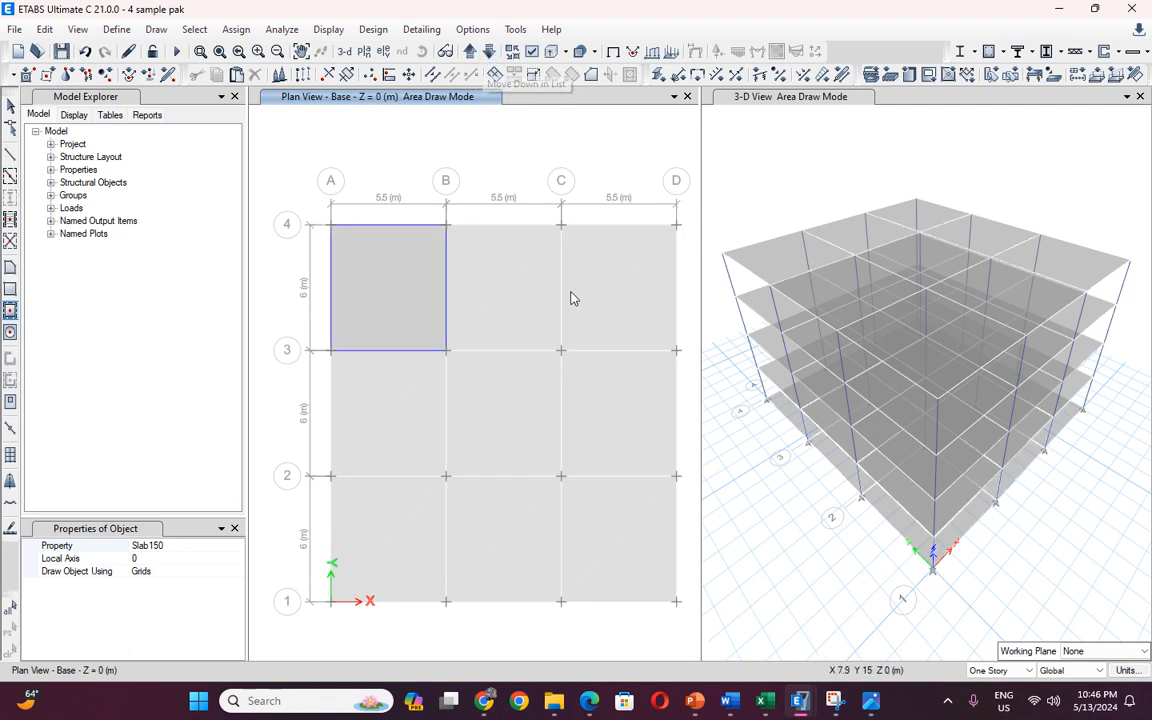
click(500, 290)
click(10, 105)
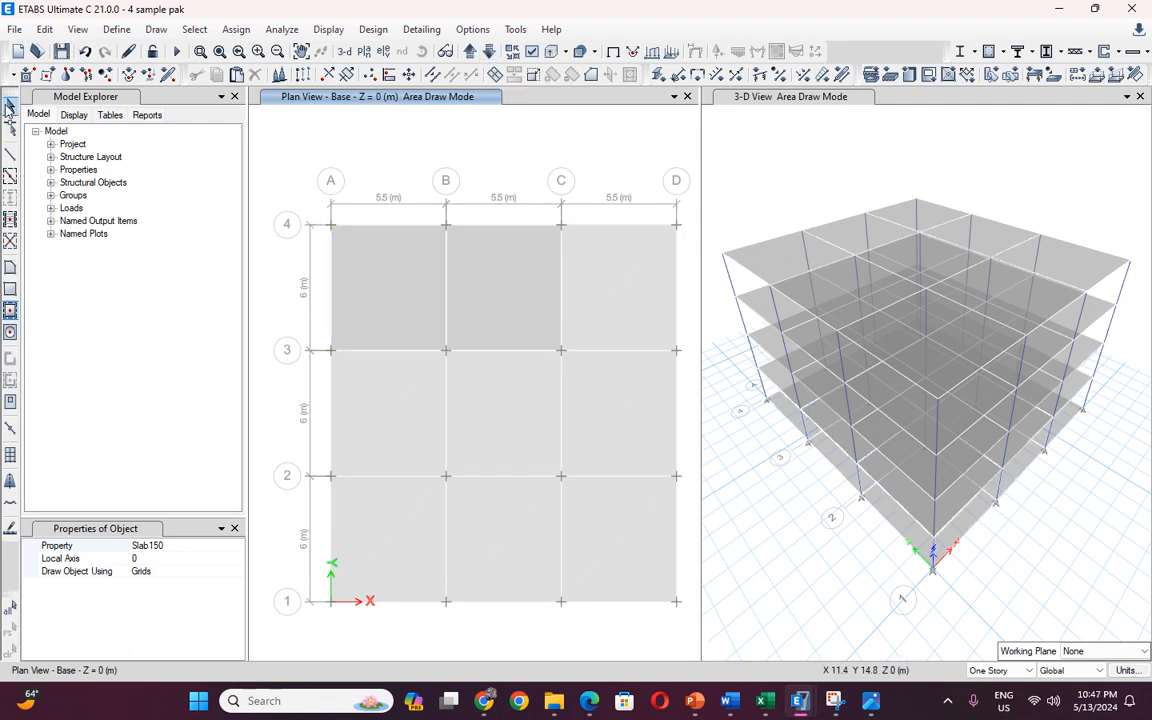
click(396, 296)
click(537, 296)
click(599, 296)
click(598, 432)
click(609, 527)
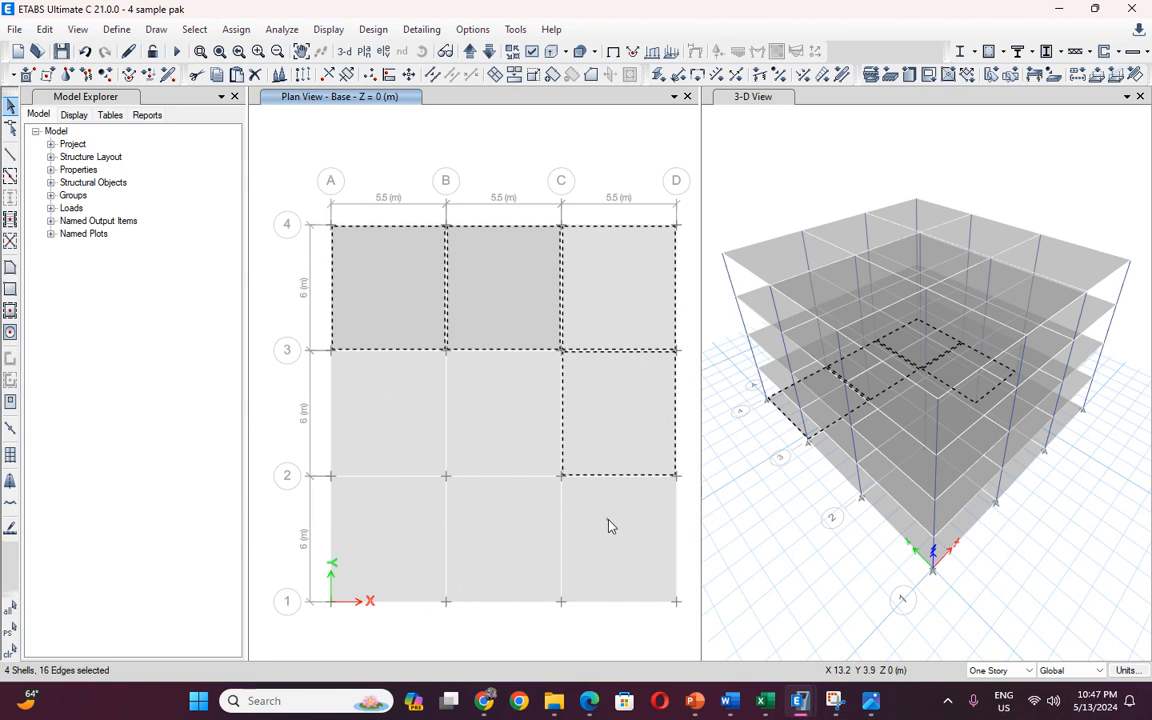
click(500, 530)
click(491, 445)
click(393, 458)
click(395, 511)
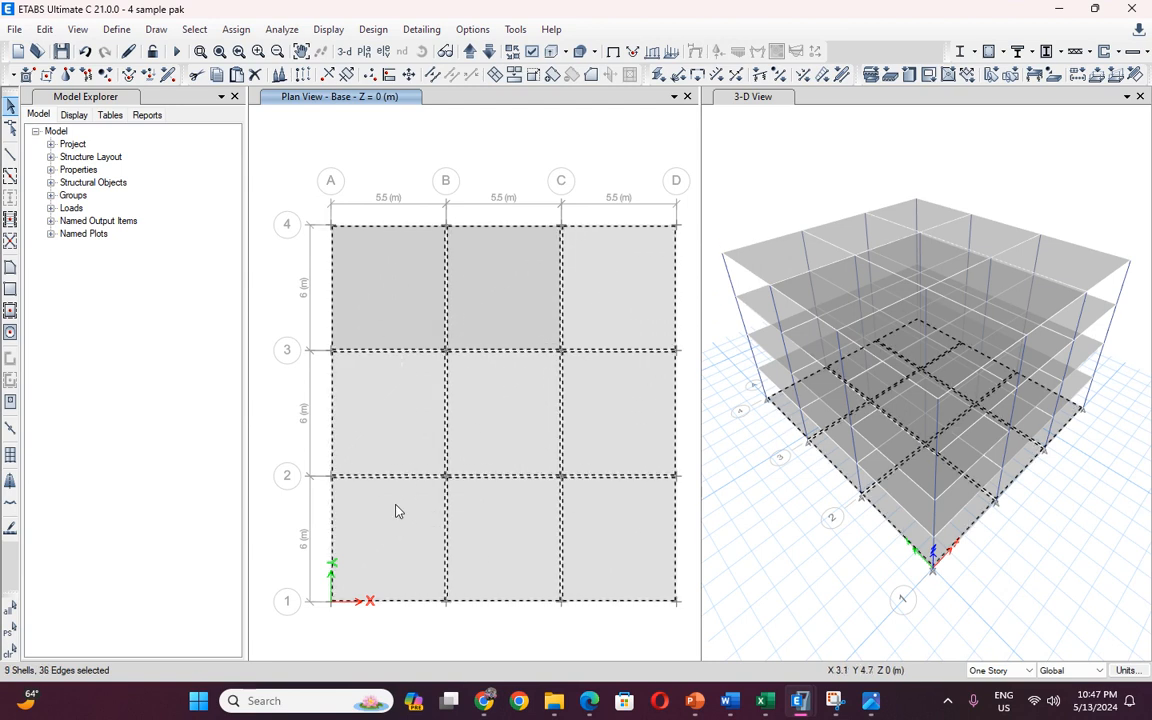
key(Delete)
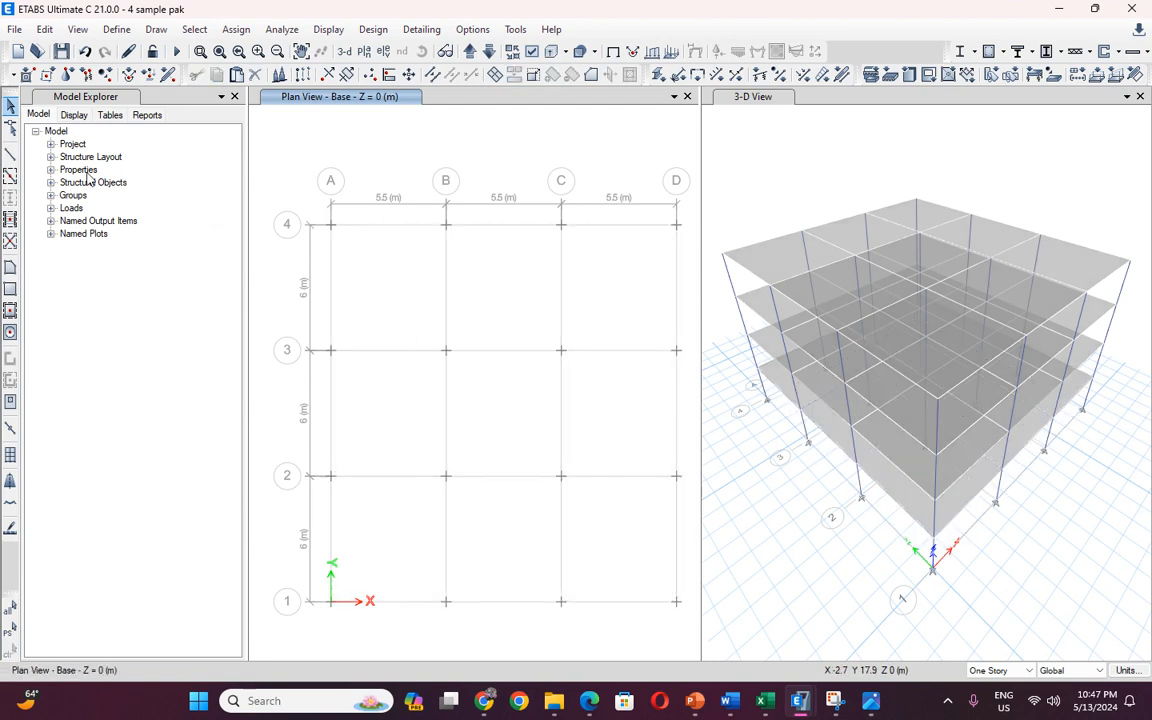
Select all 16 joints on the Base plan, assign them fixed restraints in every translation and rotation, and save the model.
drag(318, 216, 695, 637)
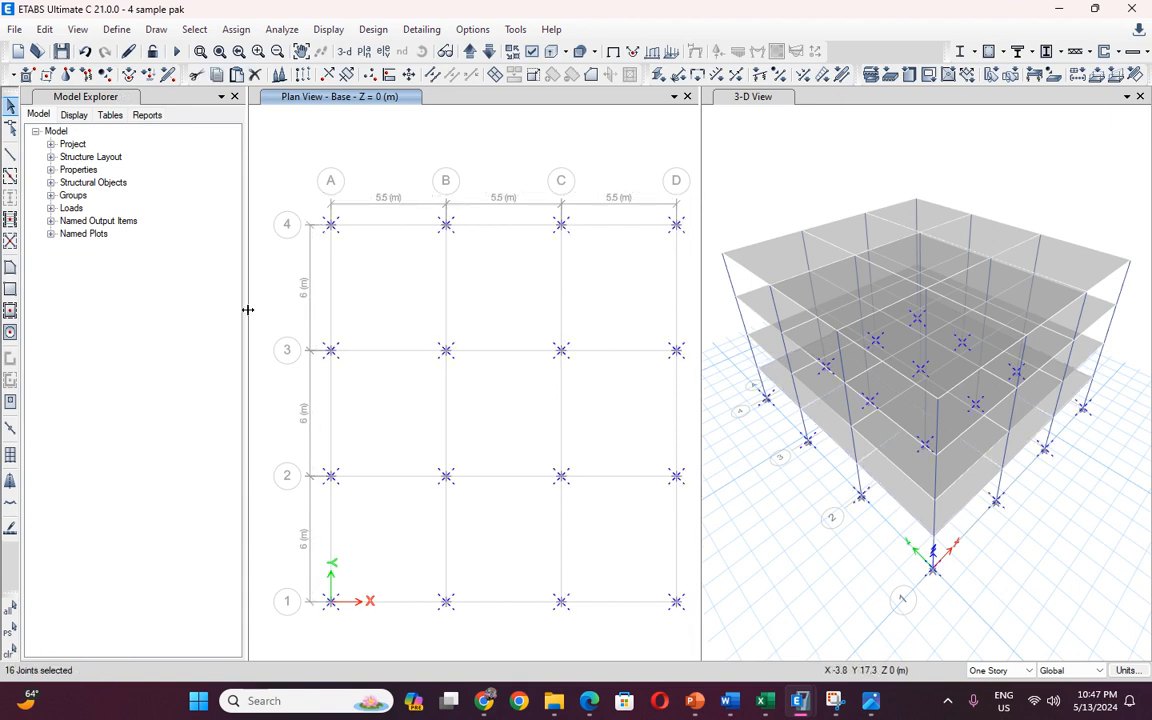
click(67, 78)
click(518, 404)
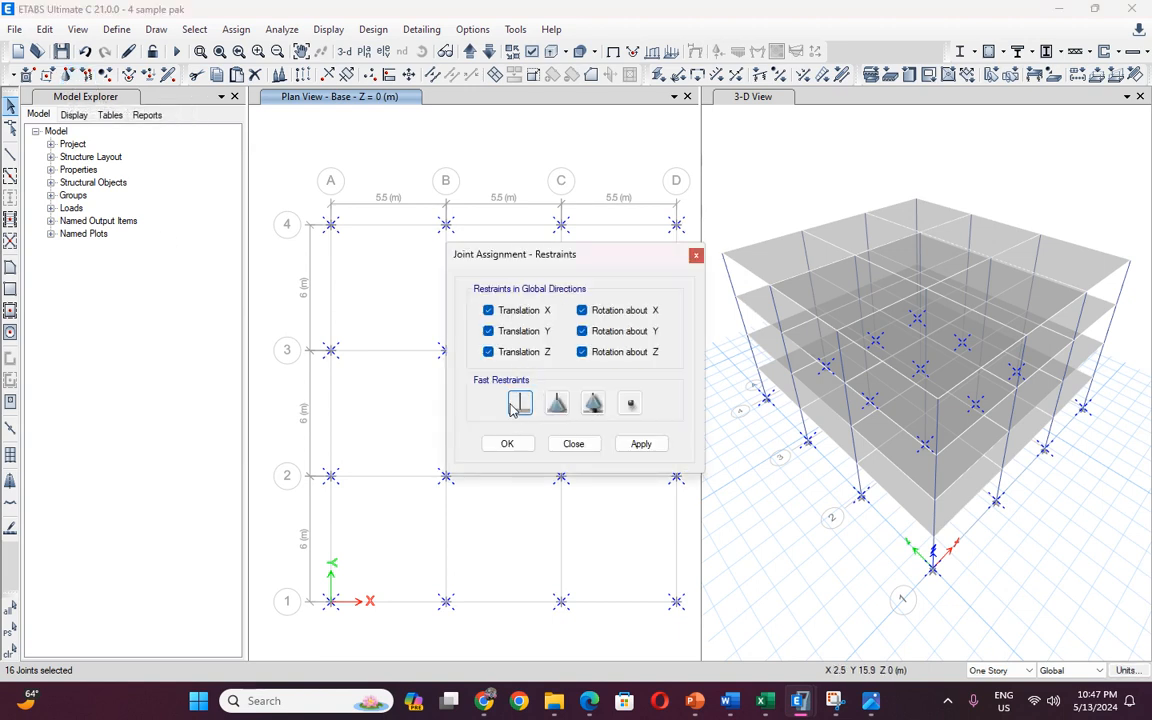
click(634, 447)
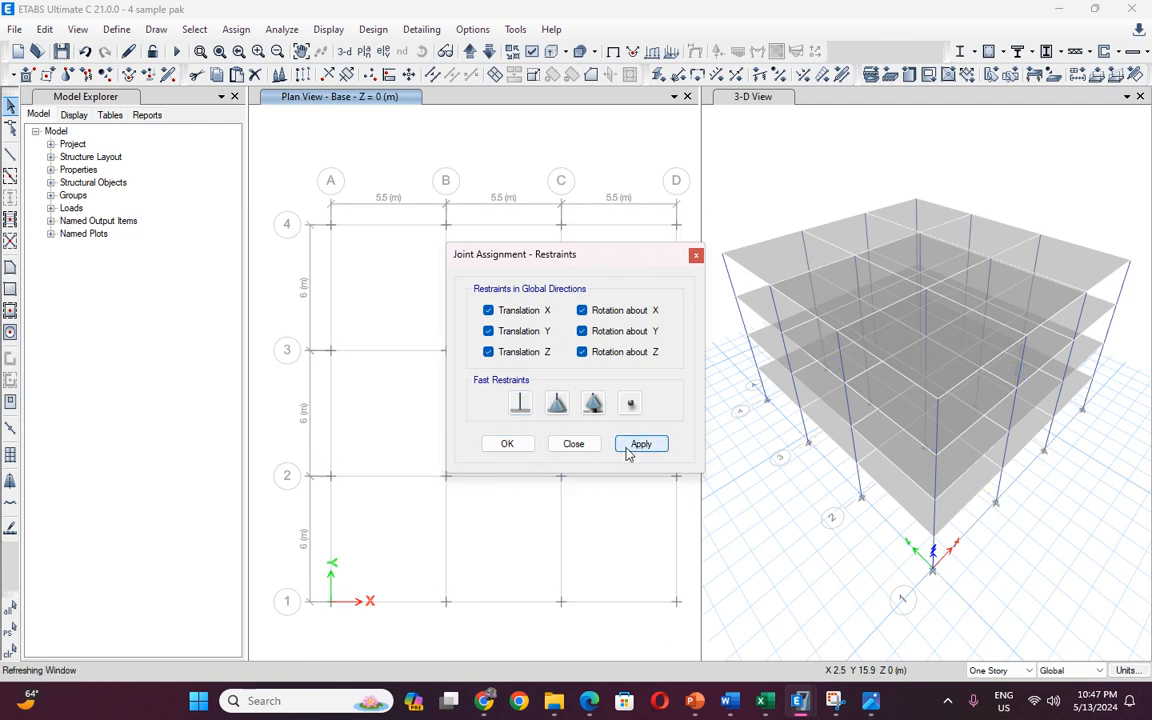
click(507, 444)
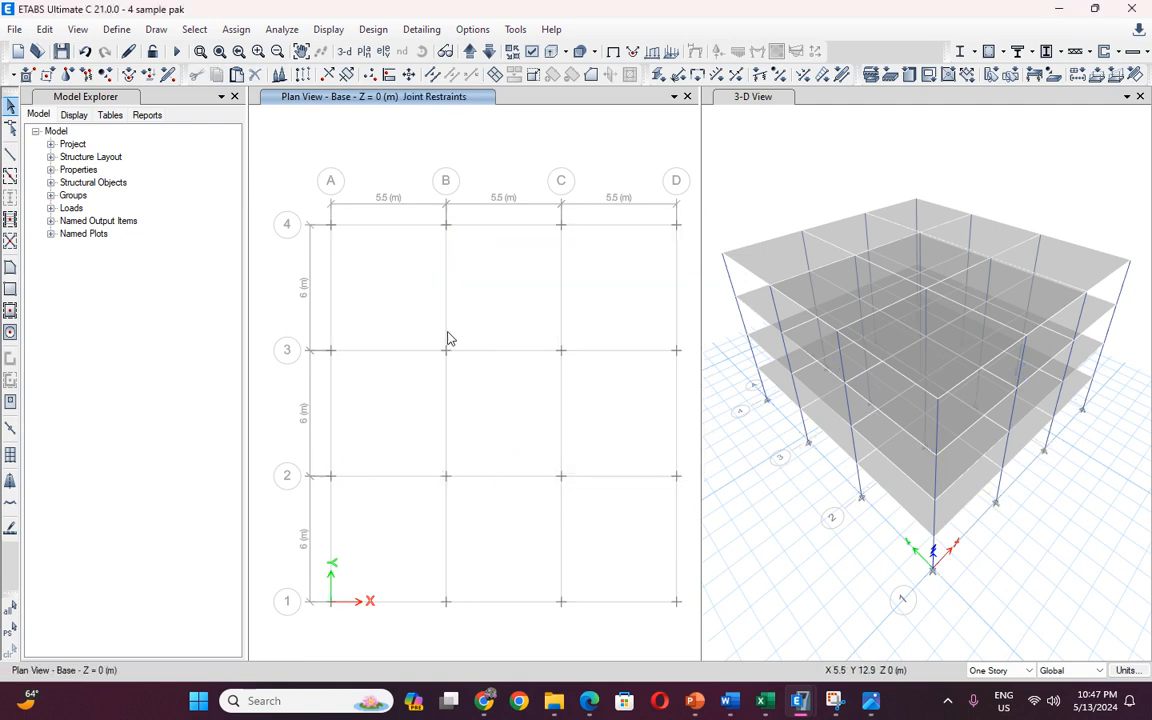
click(62, 52)
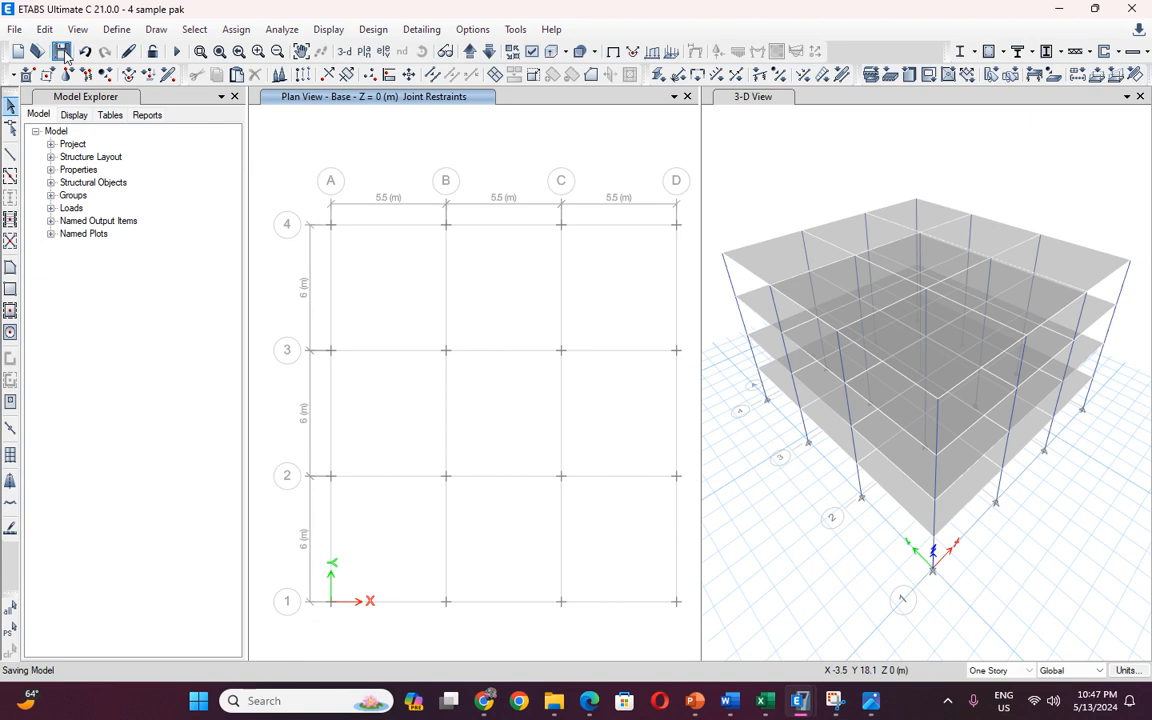
Switch to the Excel checklist for the diaphragm requirements and review the rigid, semi-rigid and flexible definitions in the image diaphram.jpg.
mouse_move(765, 700)
click(624, 601)
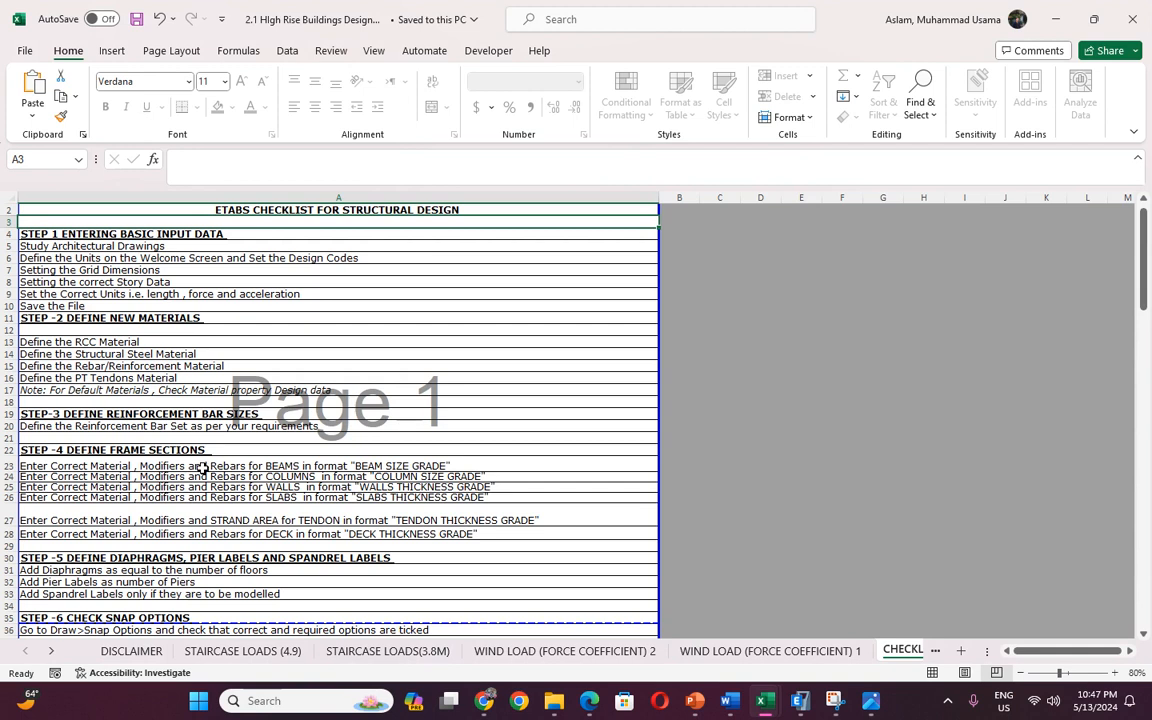
scroll(203, 467, down, 1)
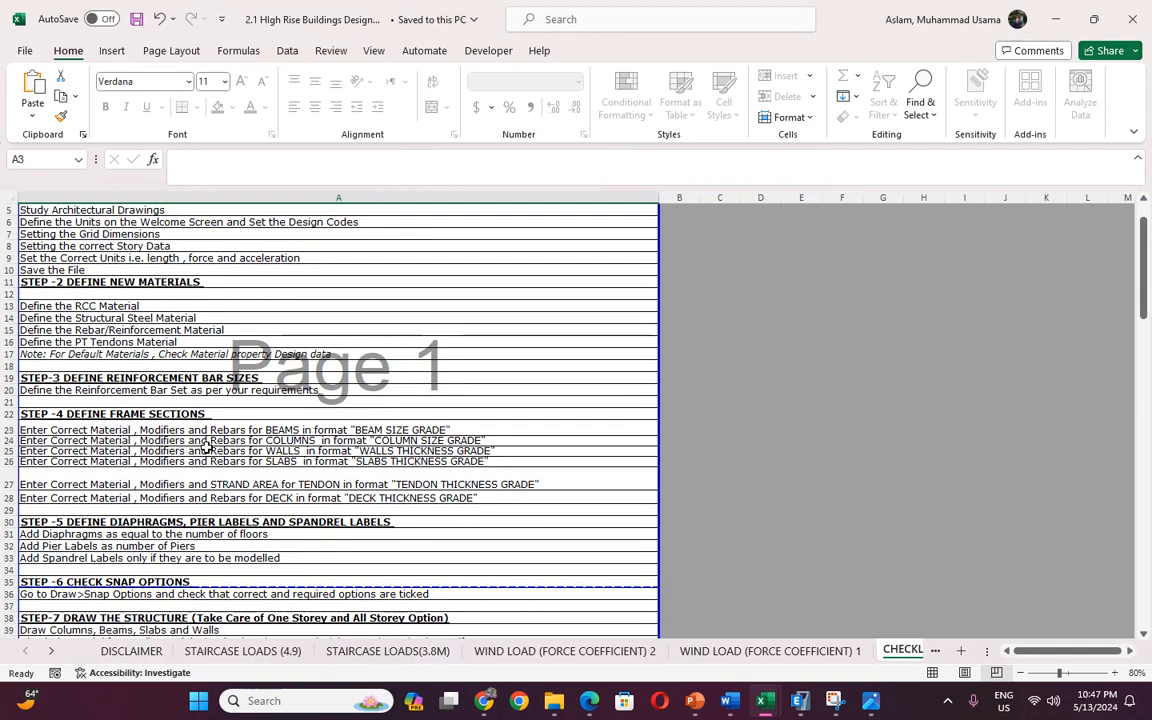
scroll(205, 450, down, 1)
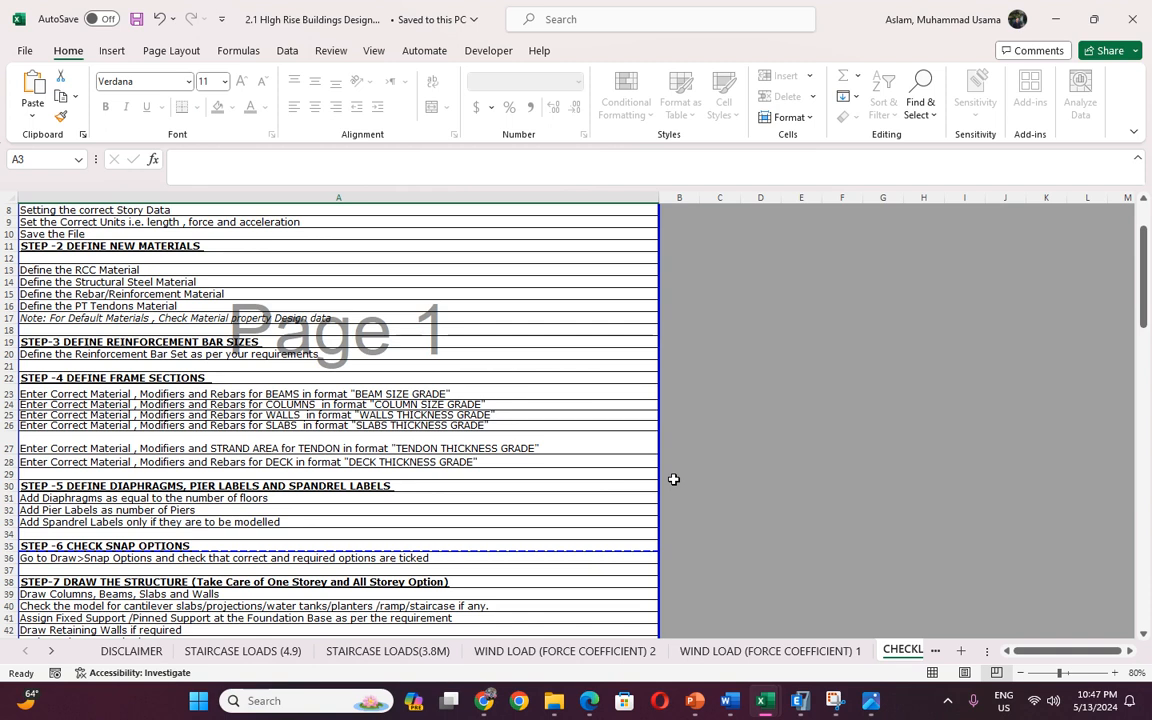
click(884, 709)
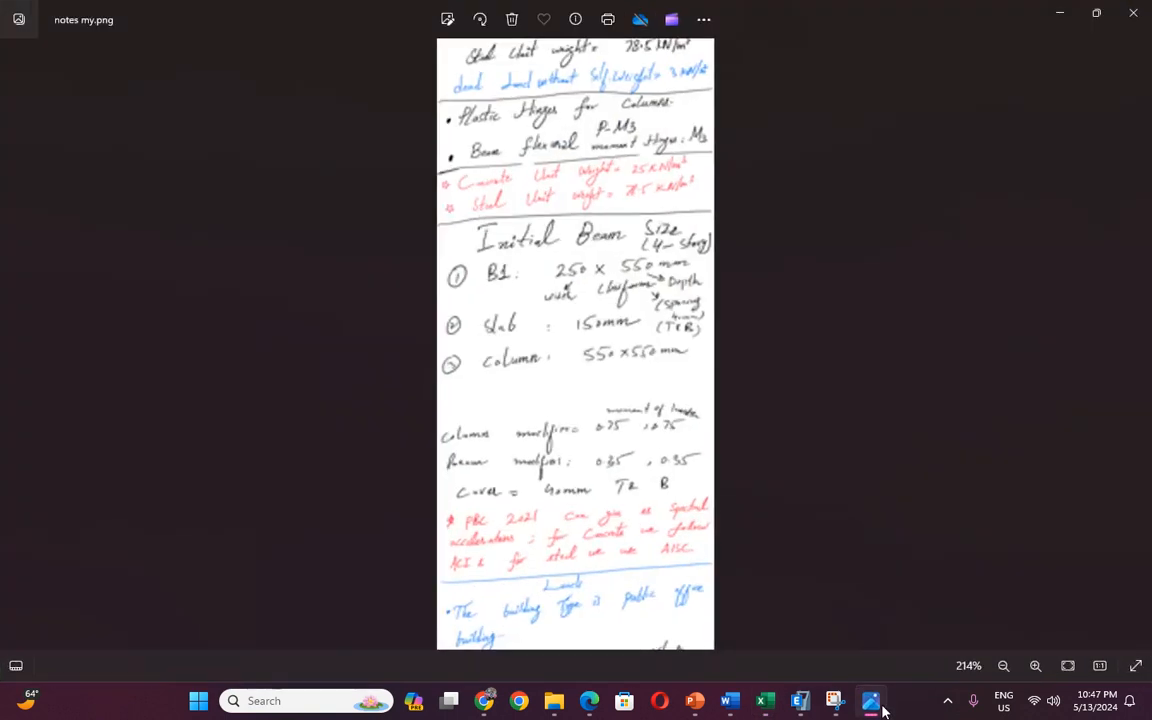
click(554, 700)
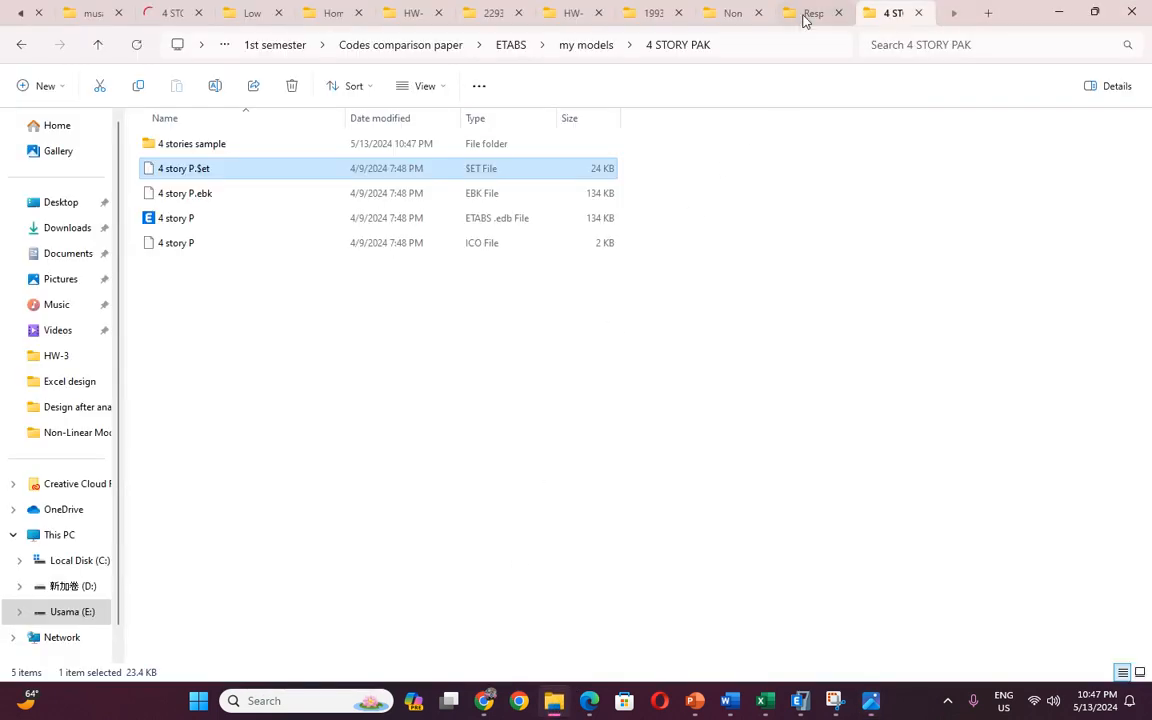
click(728, 13)
key(alt+Tab)
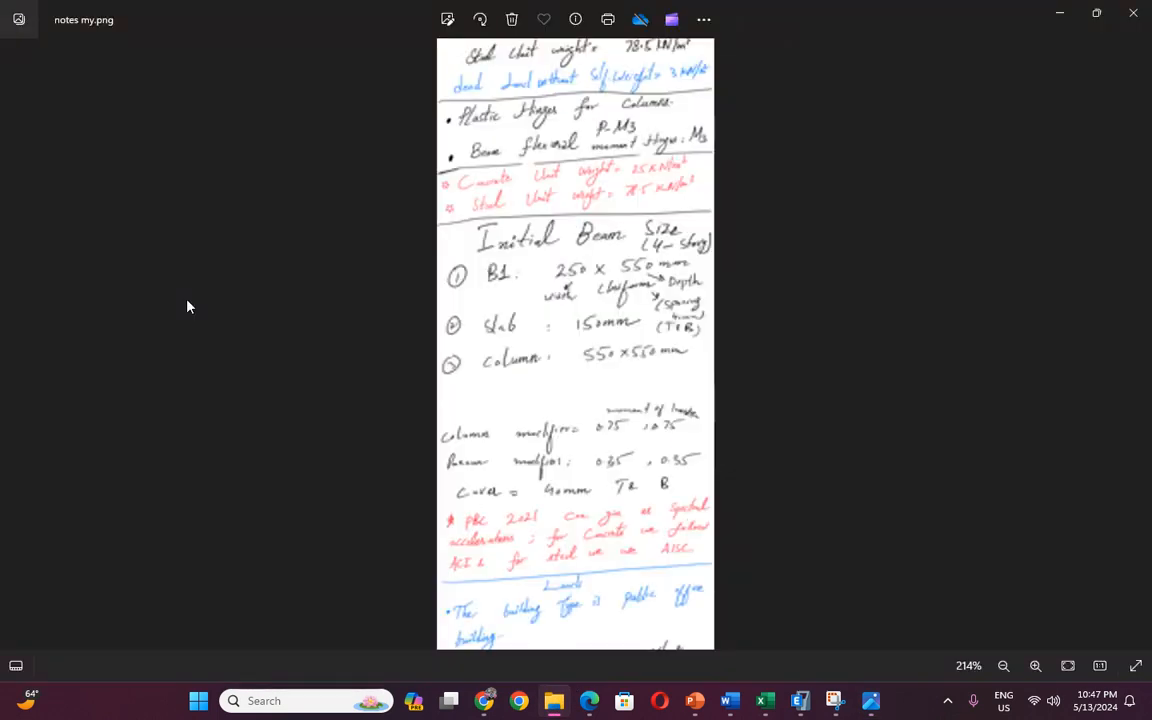
click(735, 42)
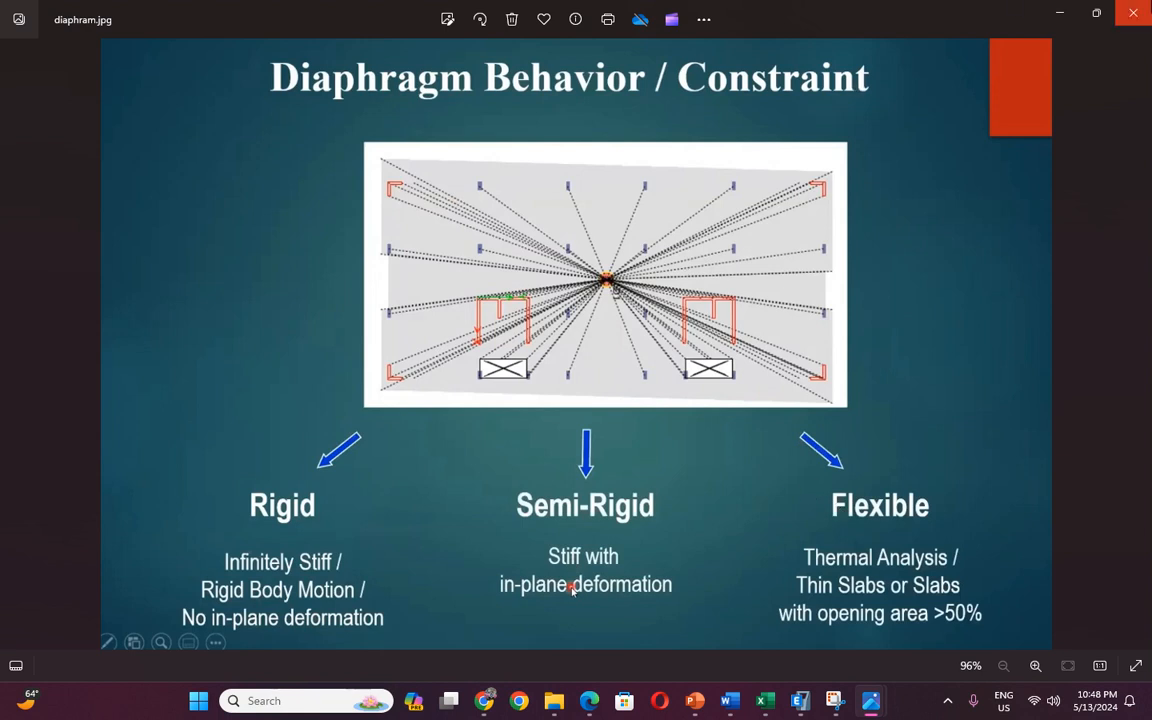
click(1133, 12)
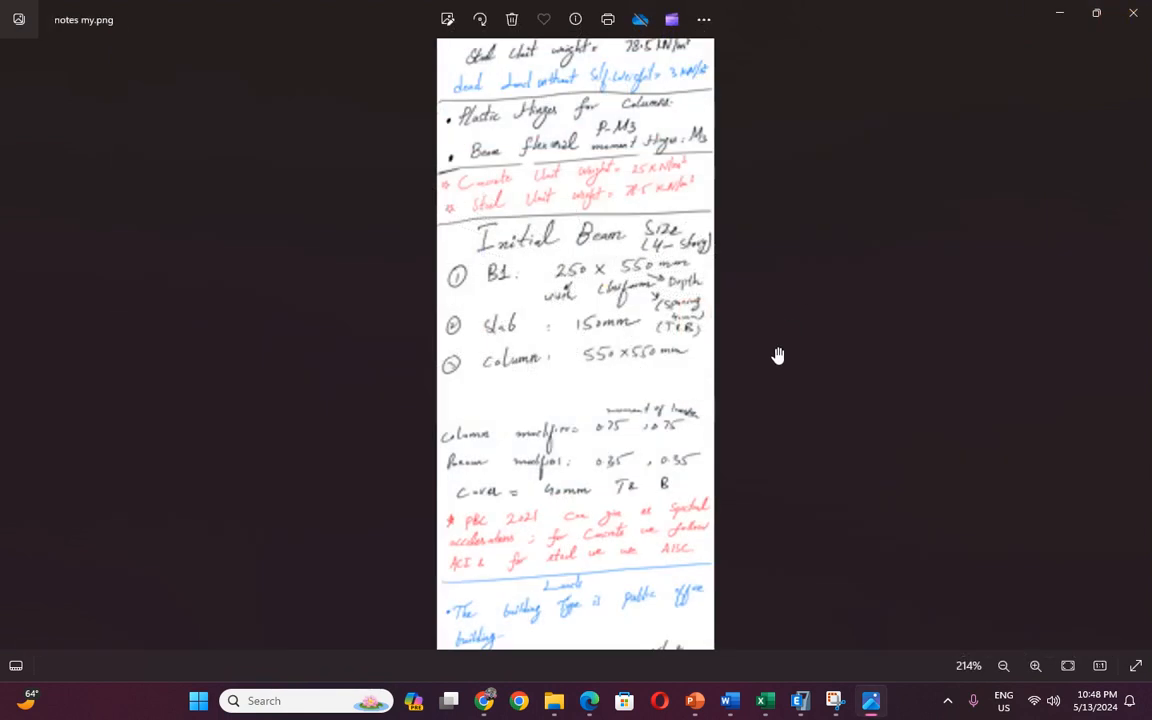
Switch back to ETABS and define diaphragm D1 with Rigid rigidity.
mouse_move(806, 704)
click(785, 545)
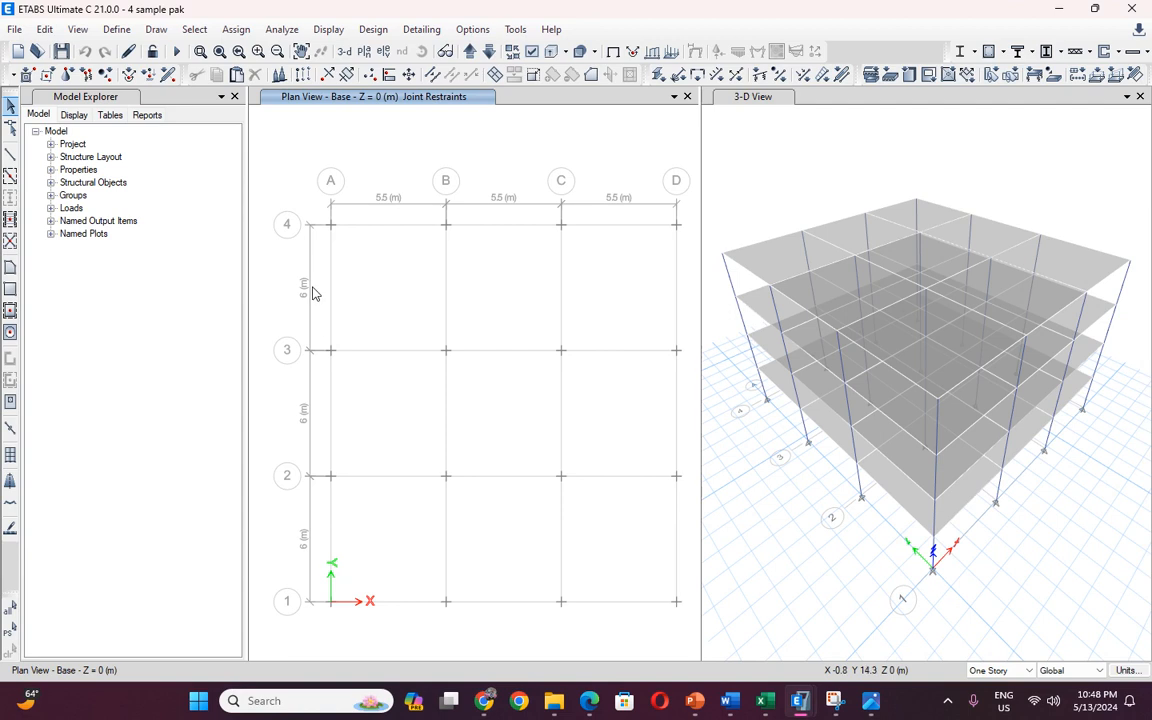
click(116, 29)
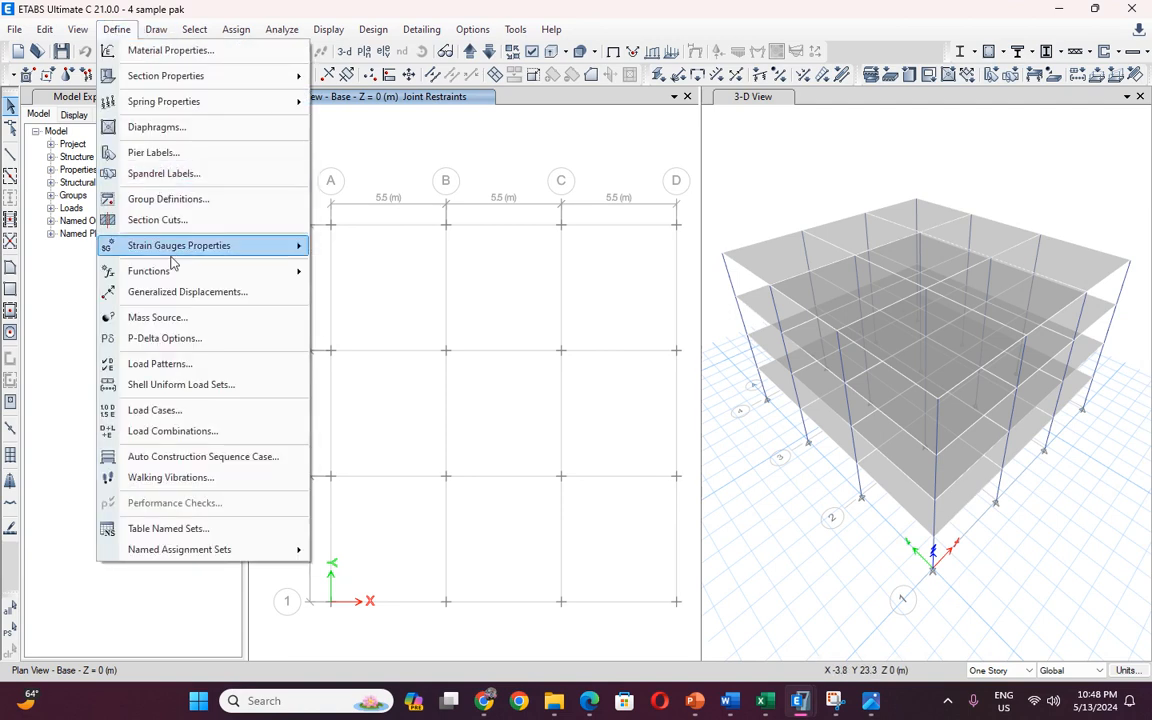
click(148, 127)
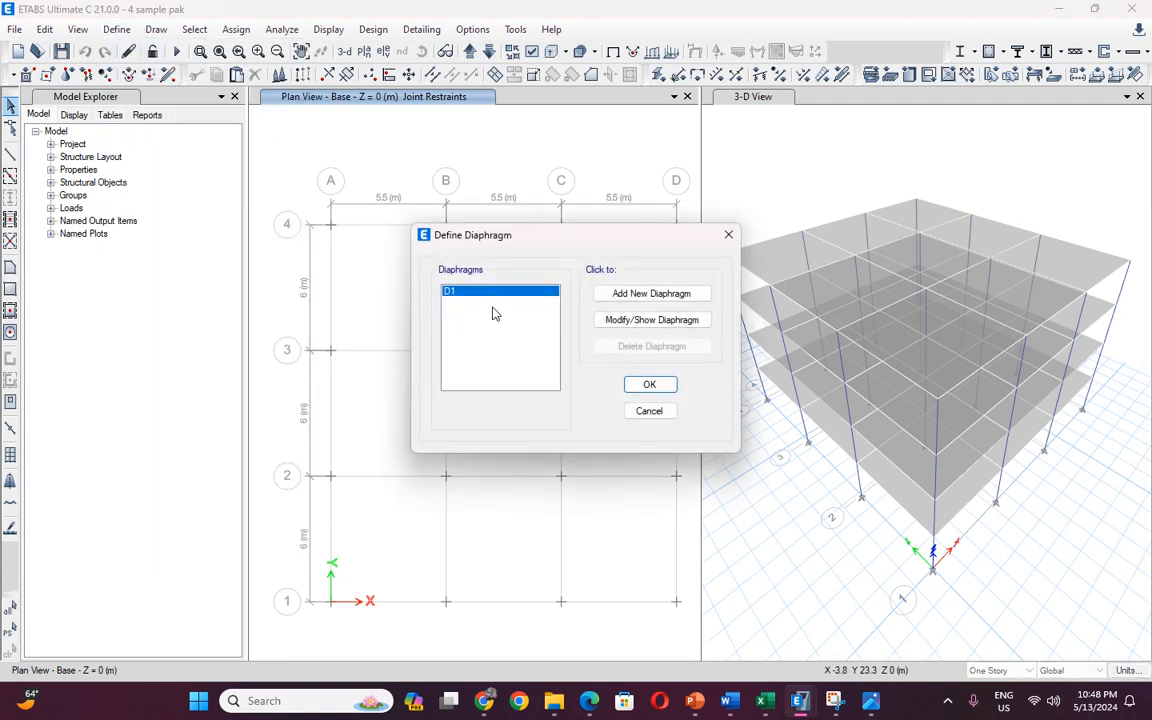
click(608, 324)
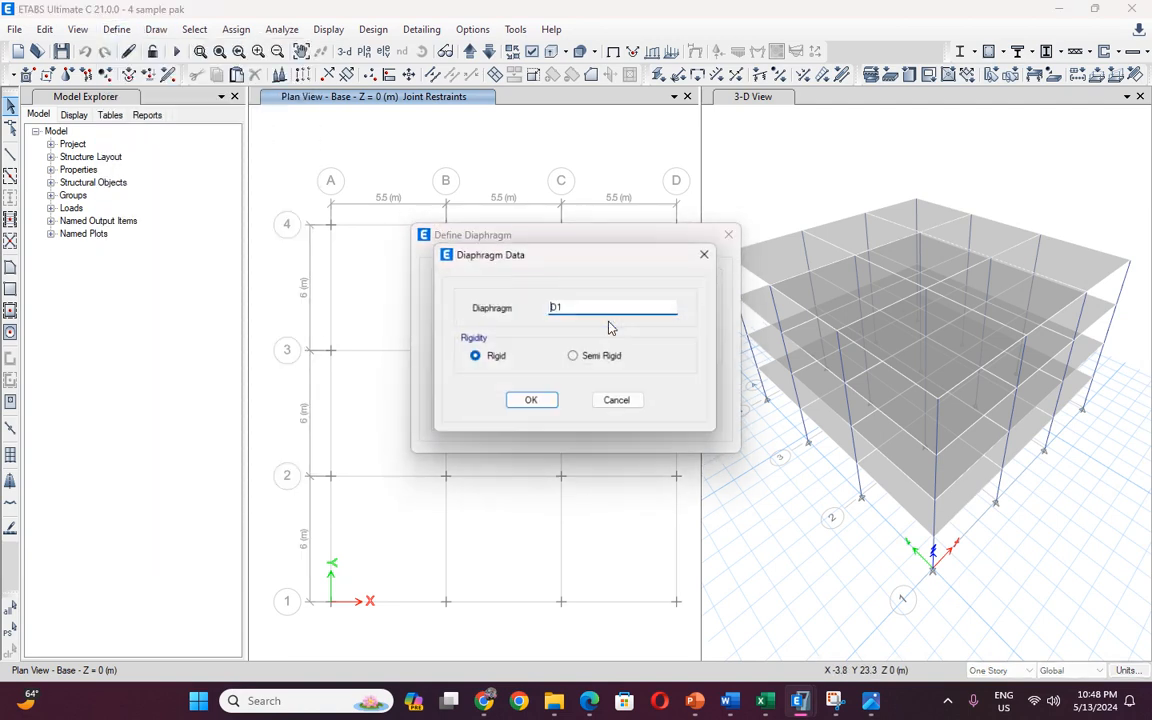
click(524, 402)
click(645, 387)
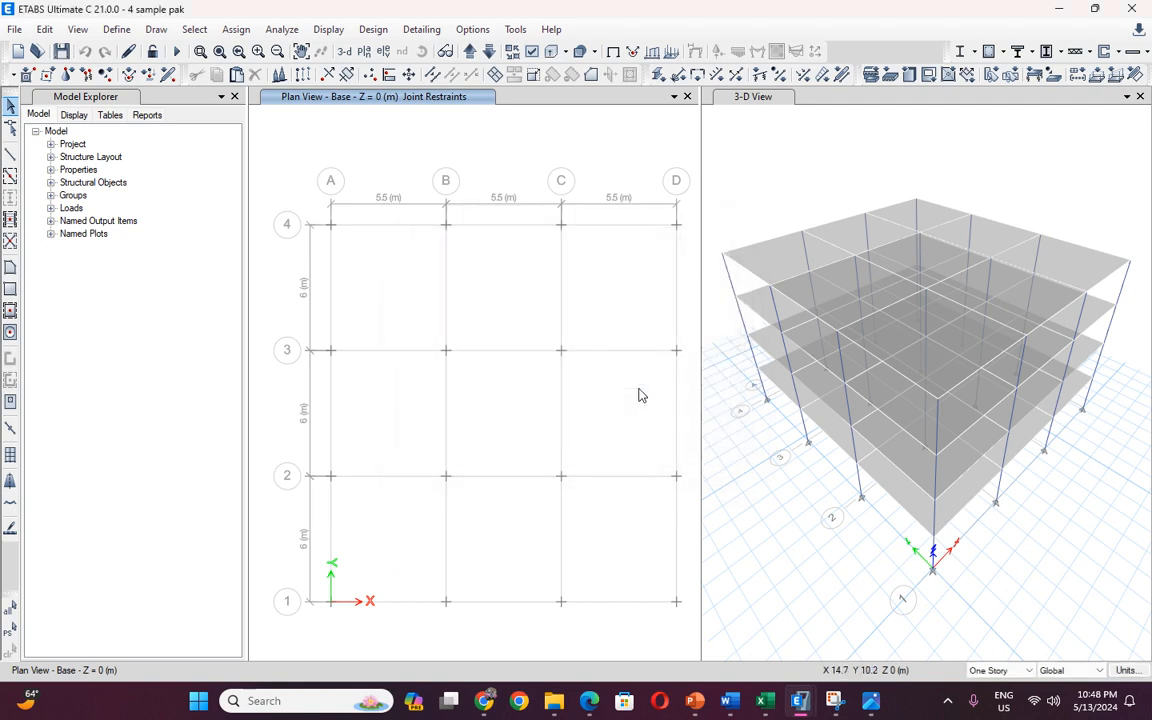
Set the editing scope to All Stories and select the joints at every grid intersection on all levels.
click(190, 31)
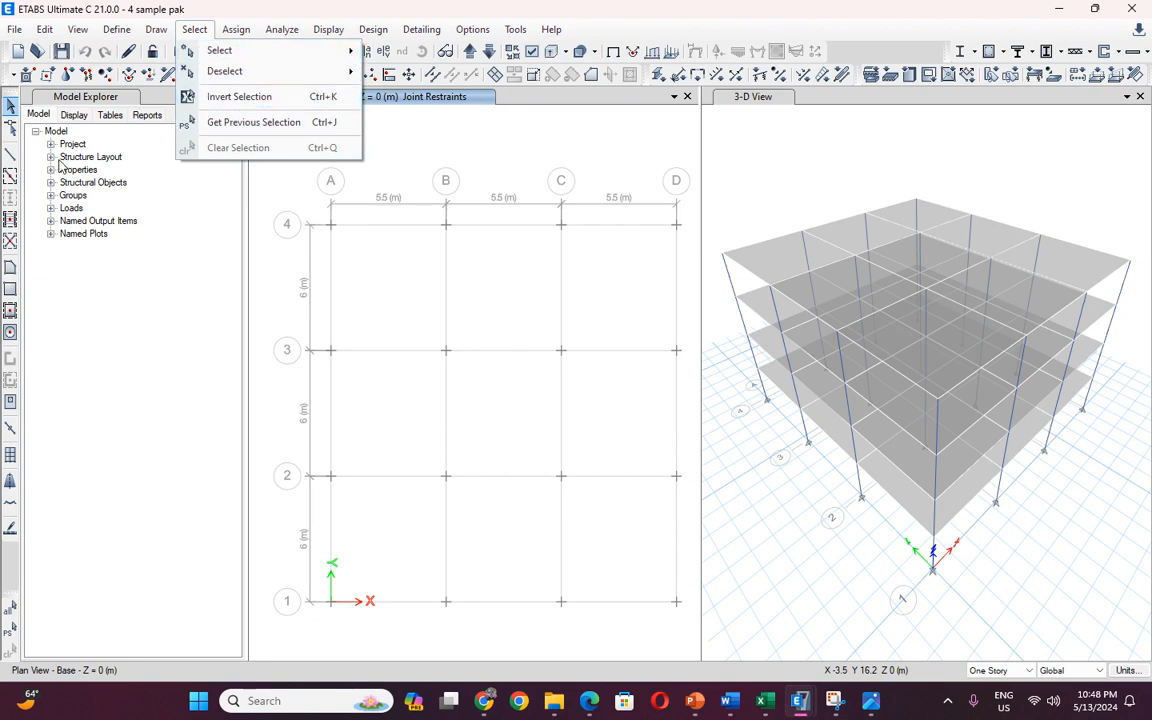
click(8, 112)
drag(281, 181, 686, 620)
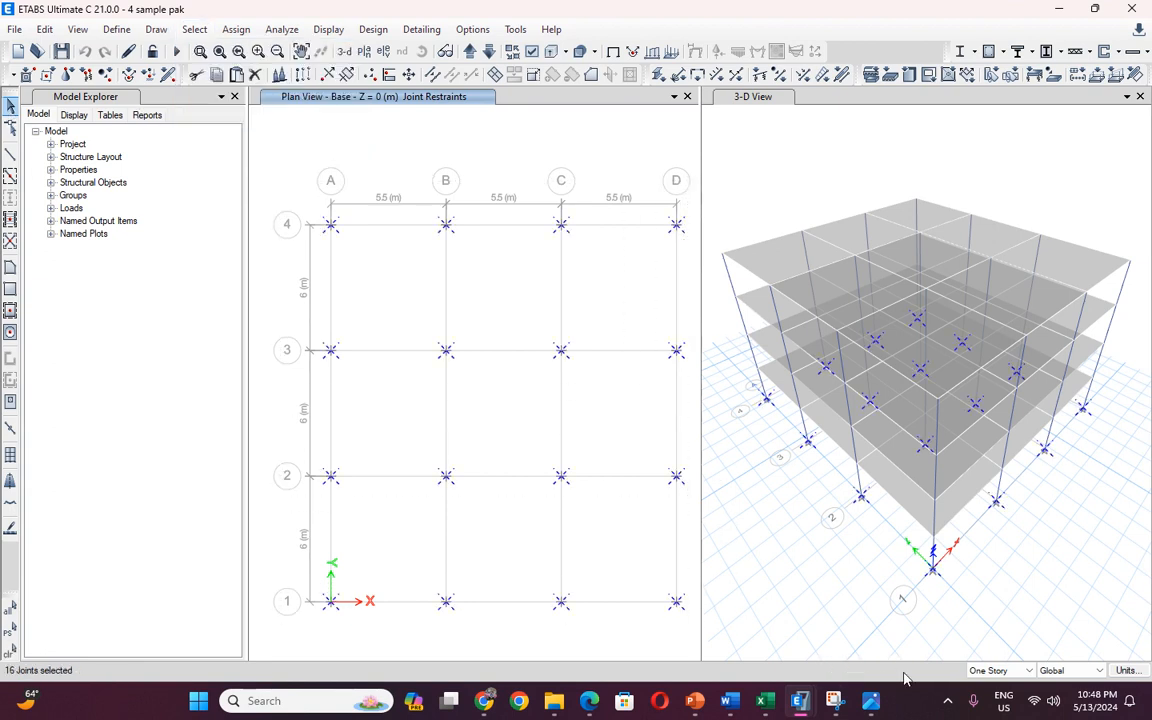
click(995, 671)
click(988, 695)
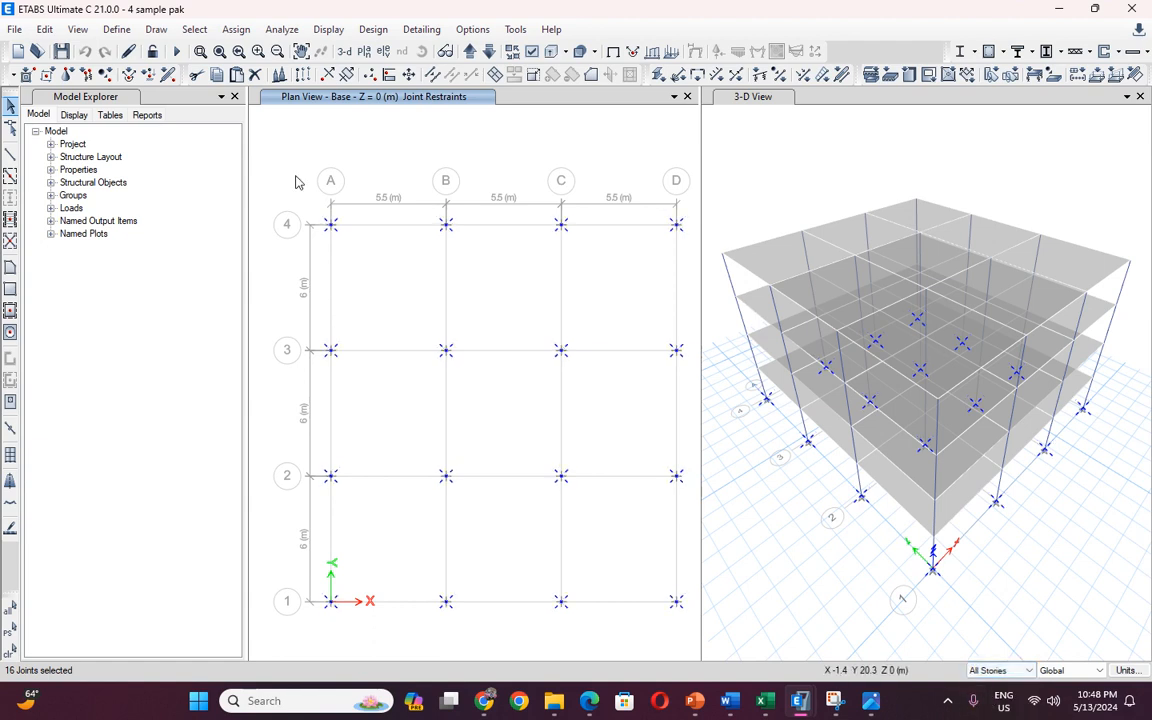
drag(291, 174, 694, 627)
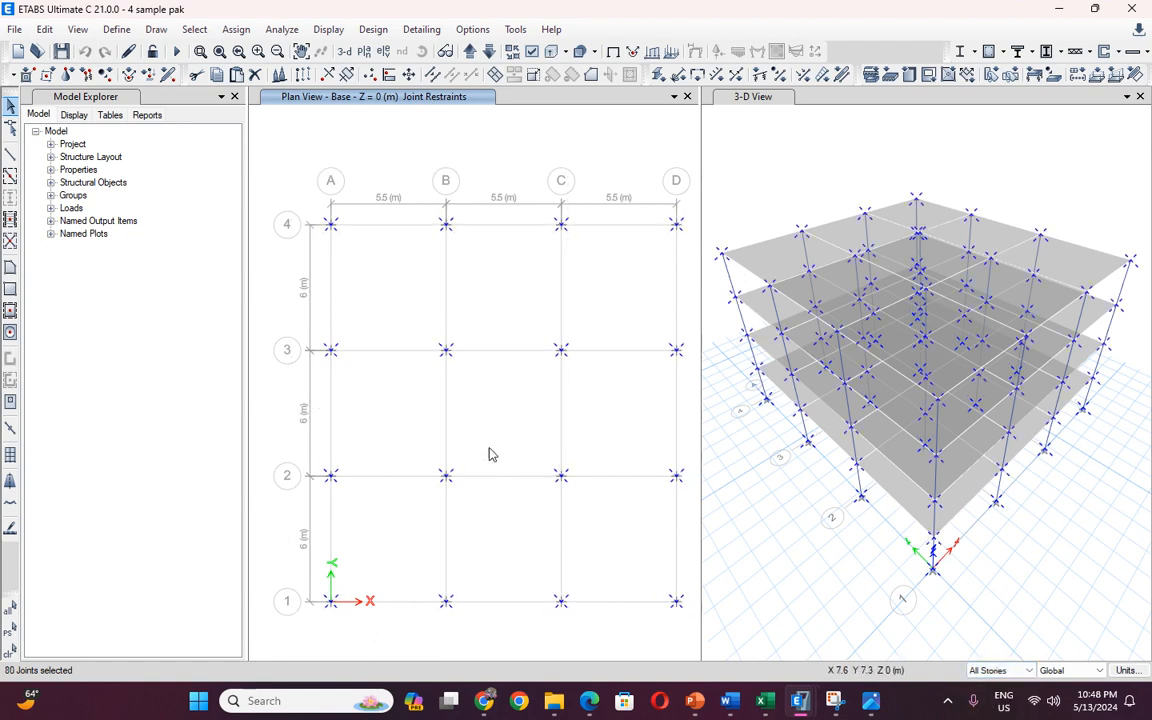
Select the entire floor from the Story1 plan across all stories and assign diaphragm D1 to the slabs.
click(469, 51)
drag(260, 168, 699, 636)
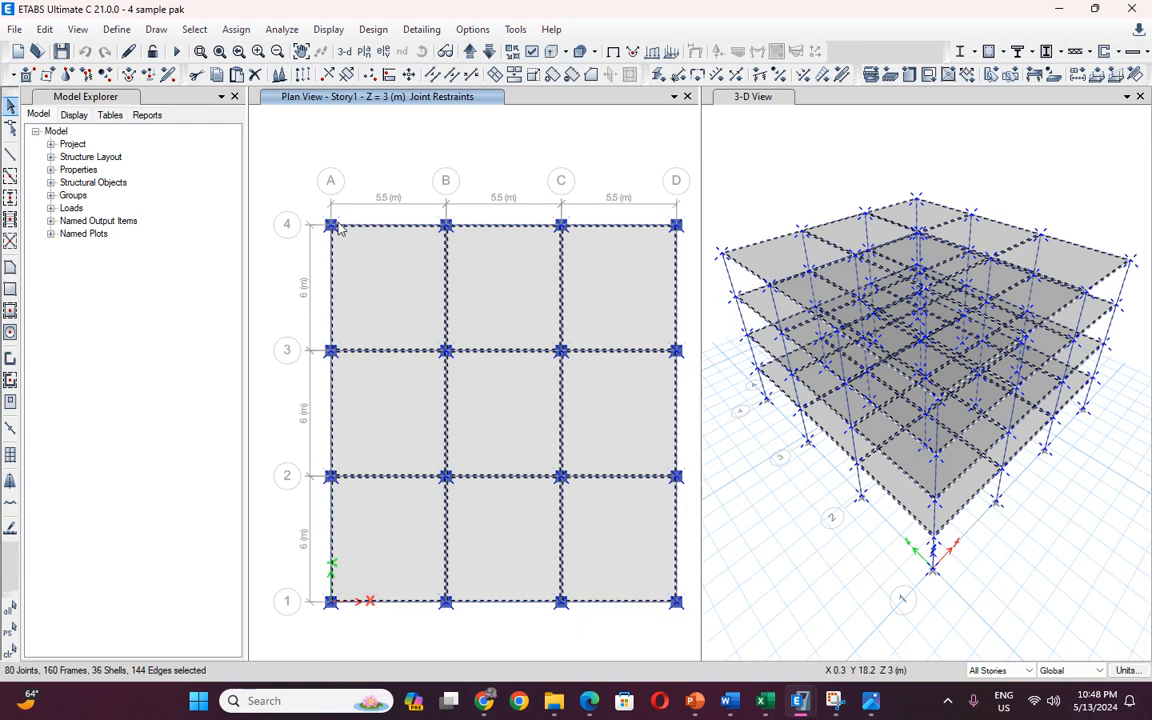
click(236, 29)
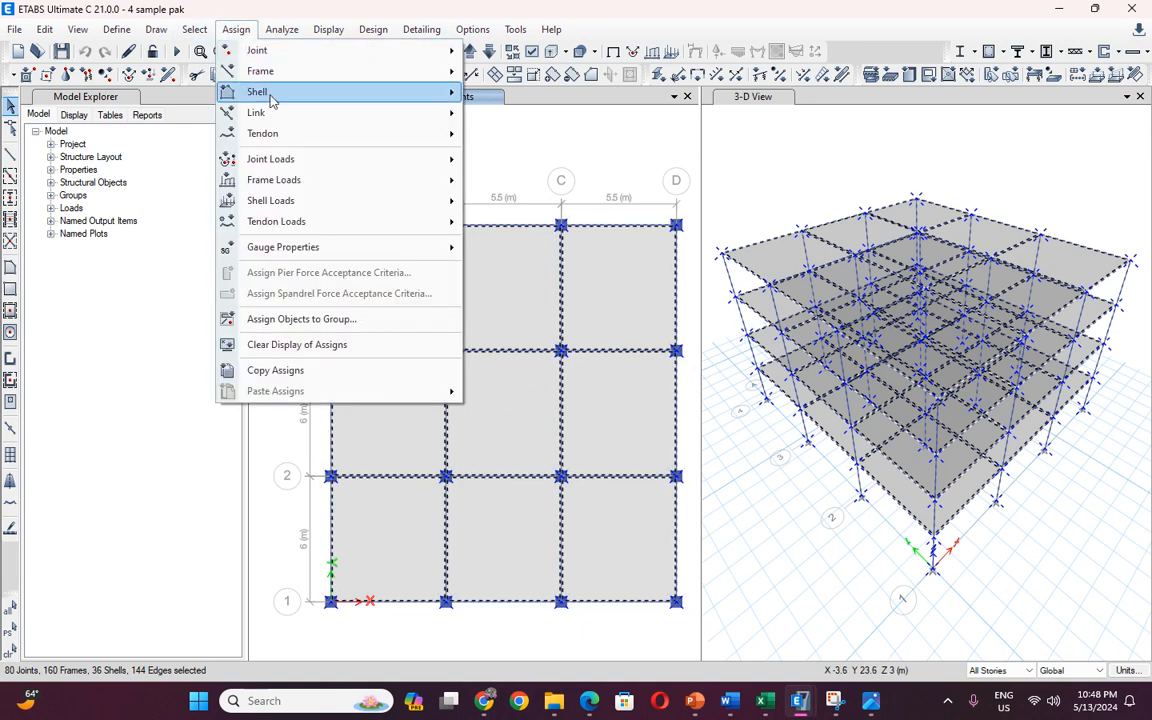
mouse_move(268, 96)
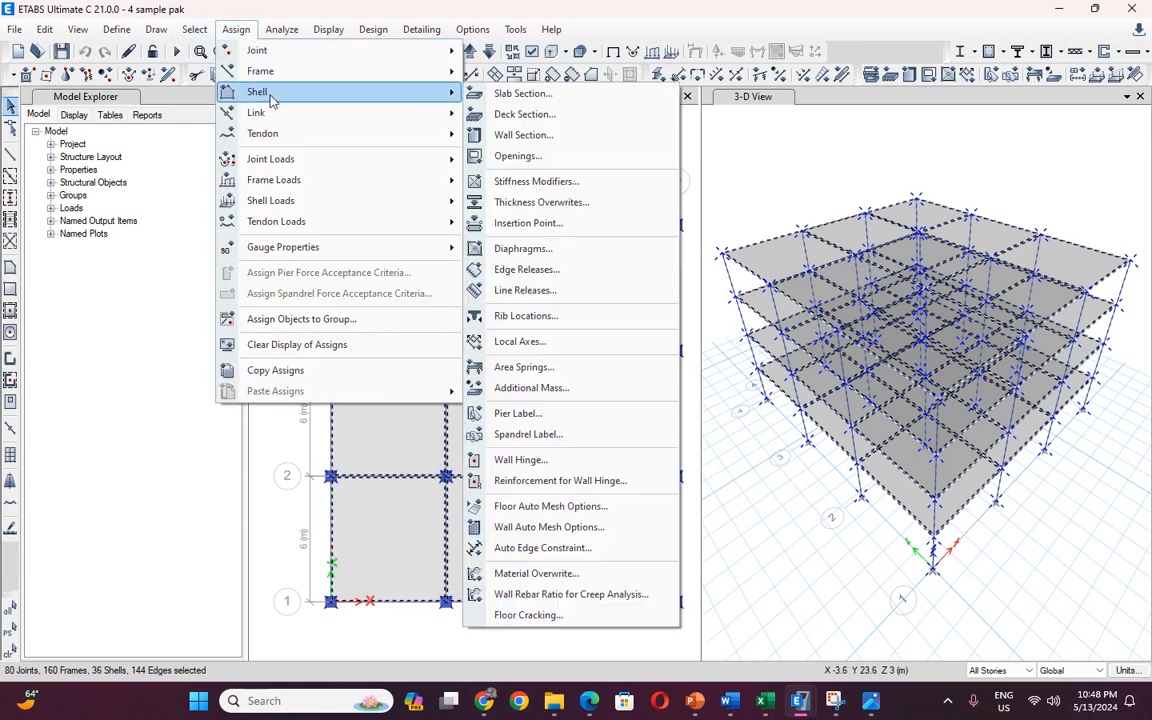
click(523, 248)
click(482, 238)
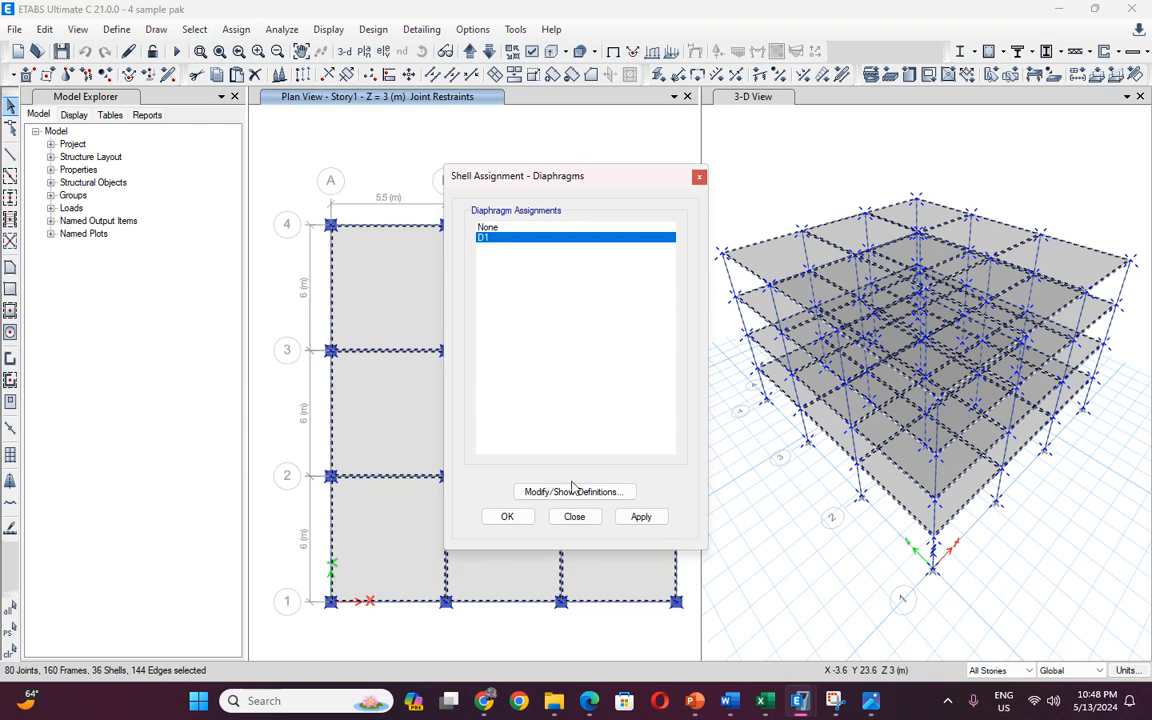
click(634, 518)
click(514, 518)
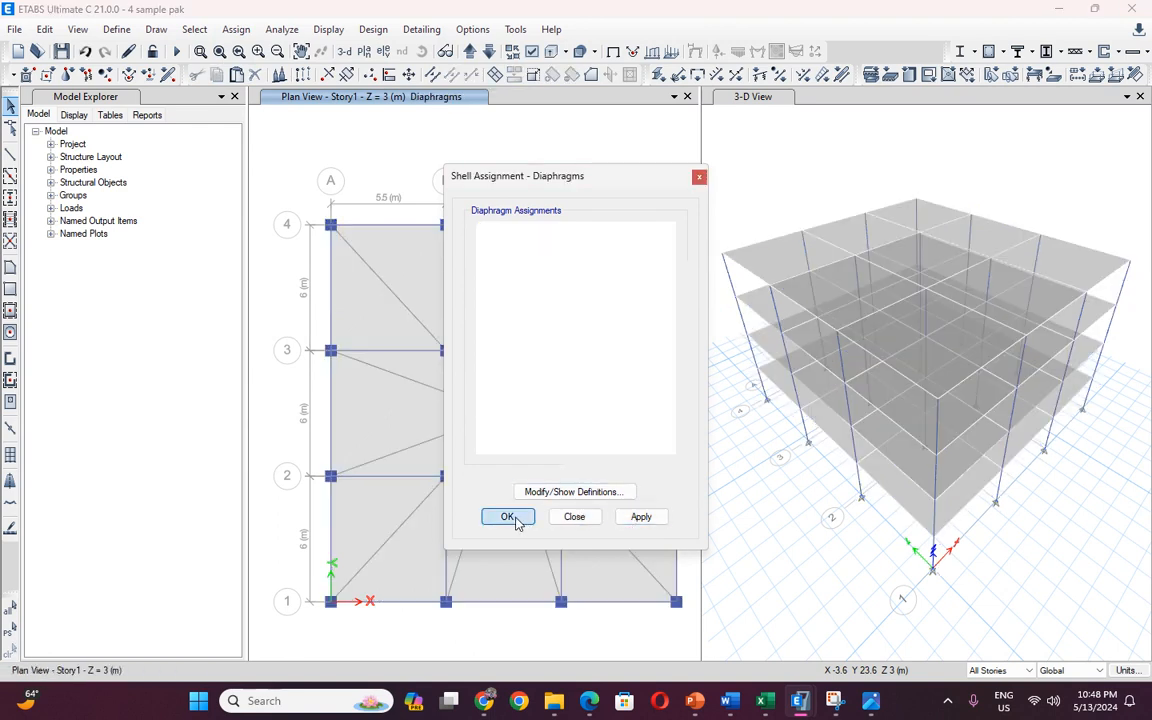
Inspect the diaphragm assignments in the default 3D view and in the Story4 plan.
click(345, 51)
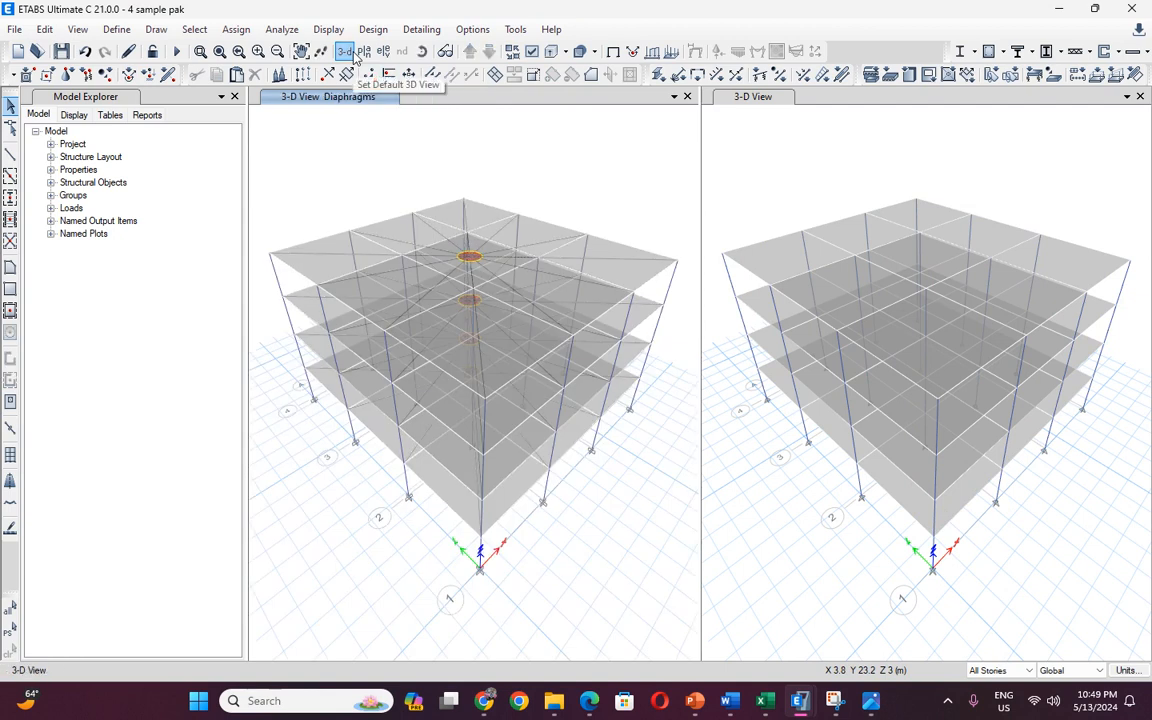
click(363, 51)
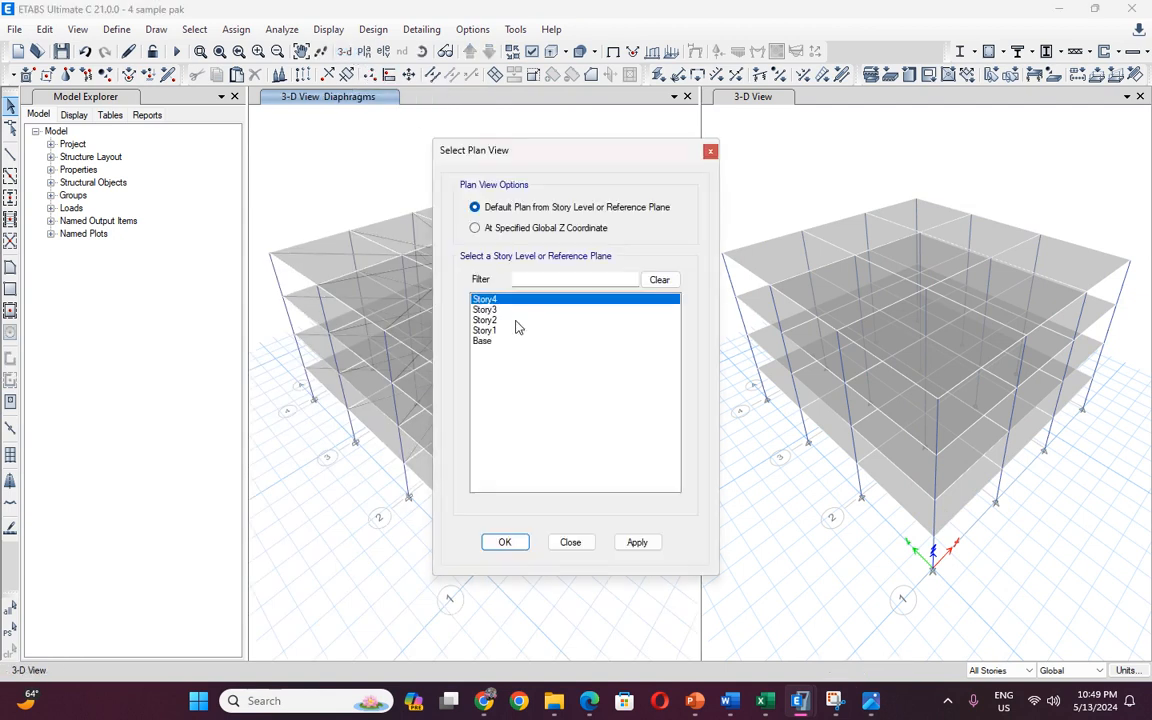
click(506, 542)
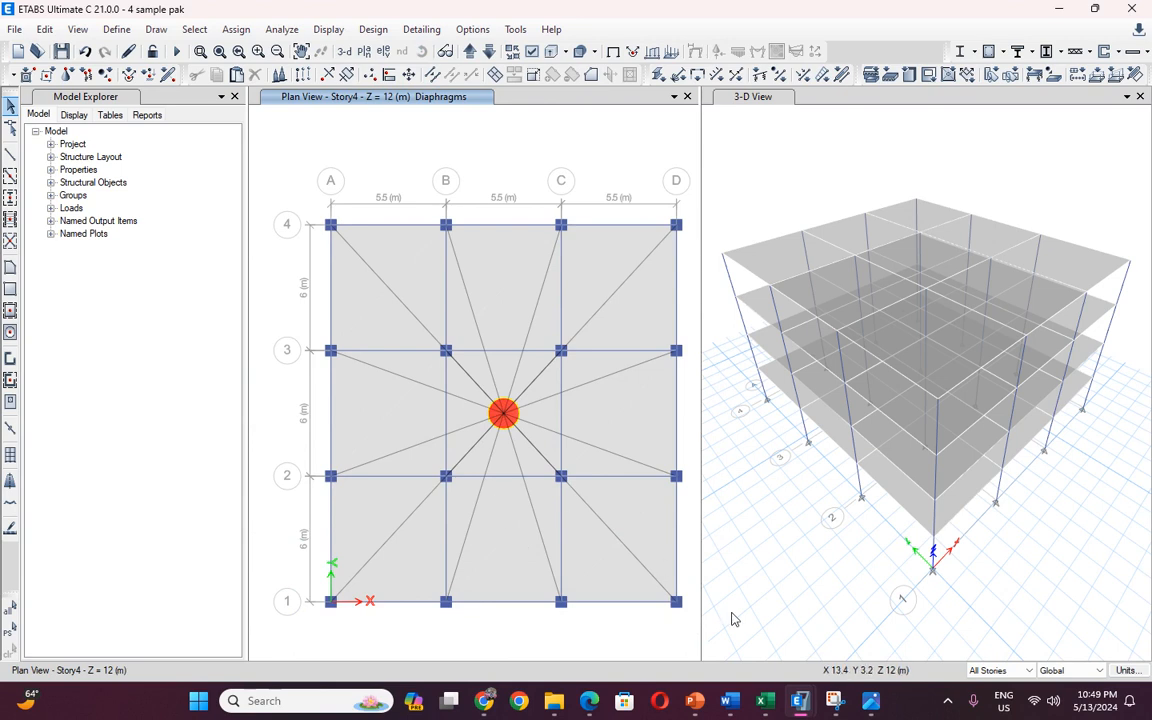
Switch to the Excel checklist and review the entries from structure drawing through the response spectrum function definition.
mouse_move(764, 700)
click(682, 631)
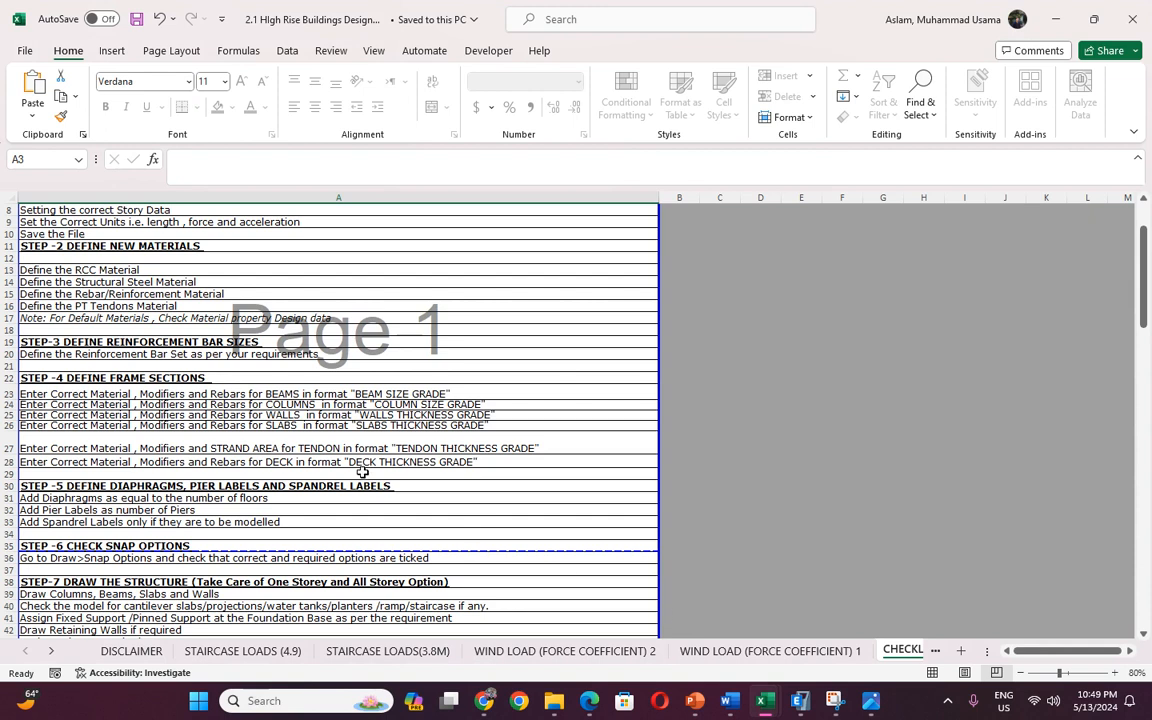
scroll(362, 472, down, 2)
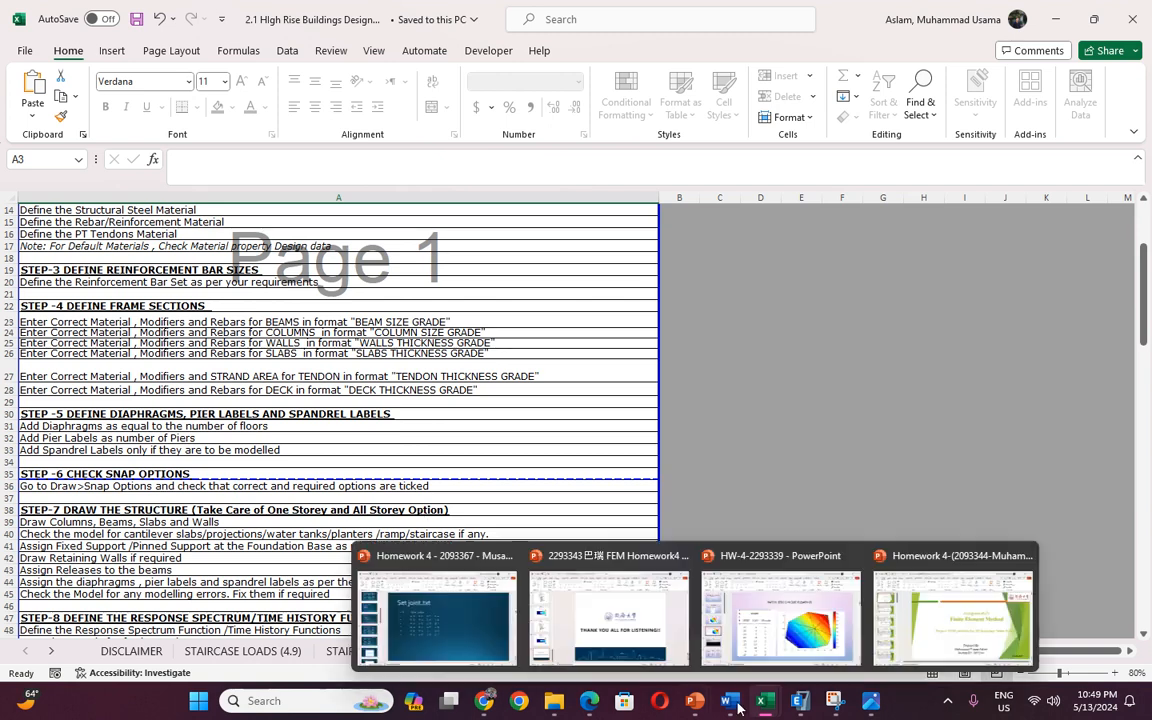
scroll(219, 496, down, 2)
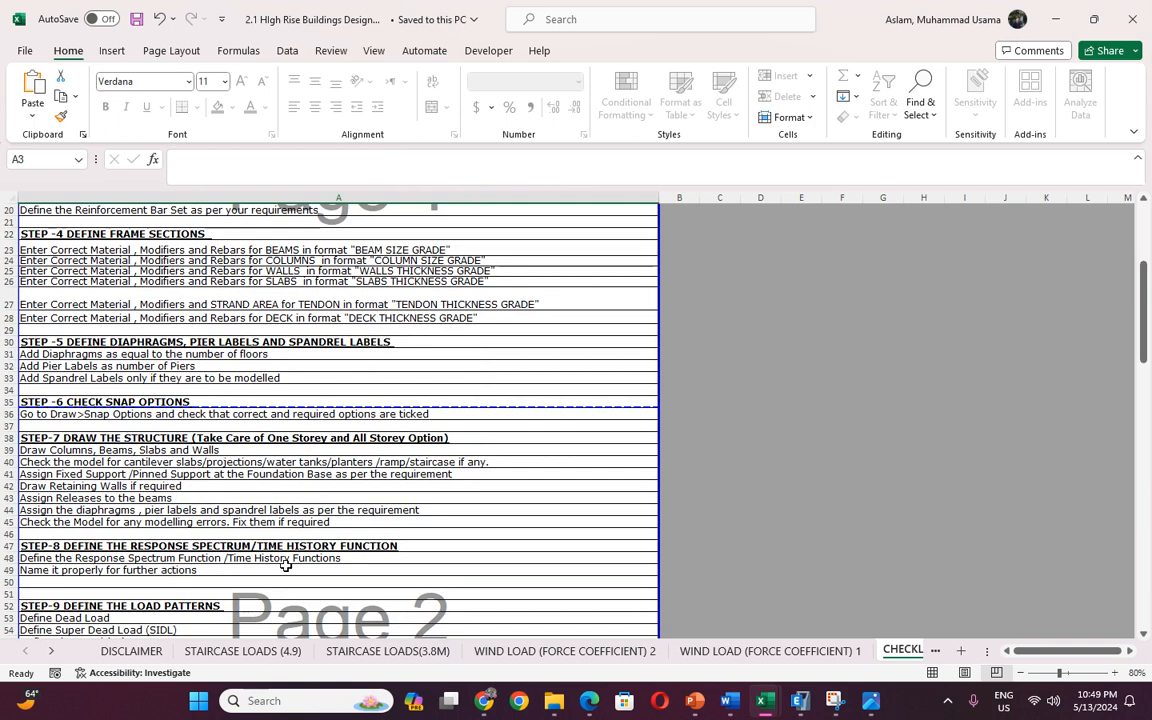
Switch to ETABS, add a response spectrum function of type From File and start browsing for its data file.
mouse_move(790, 699)
click(870, 655)
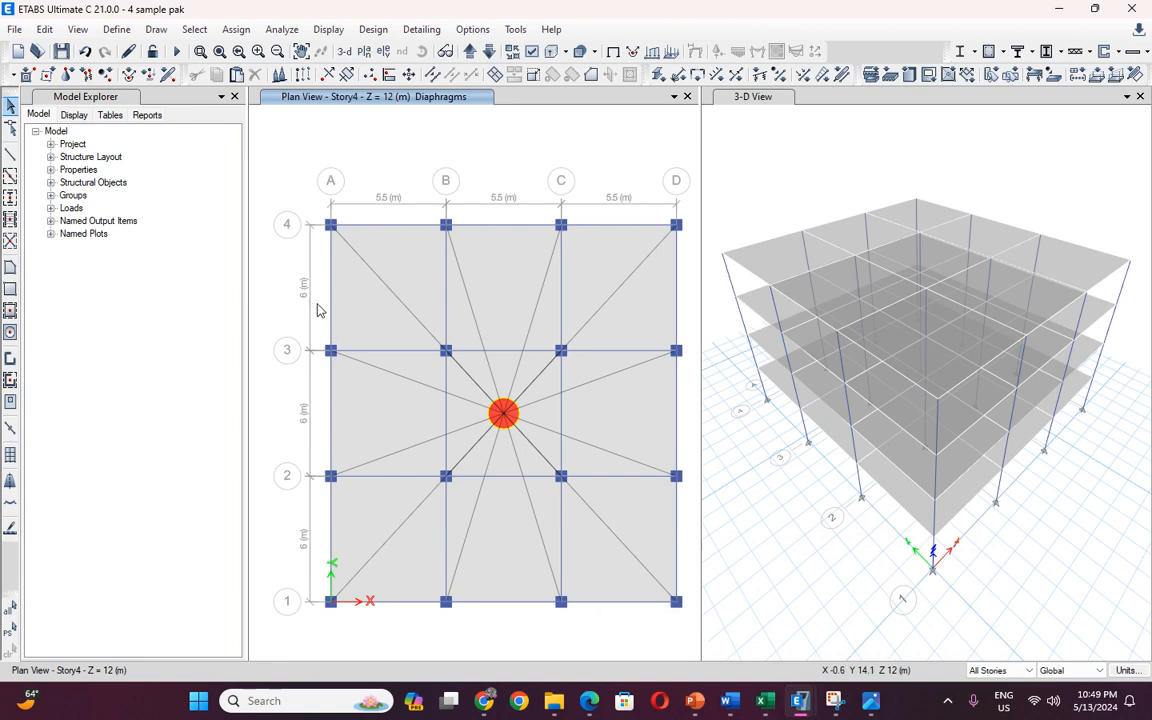
click(116, 29)
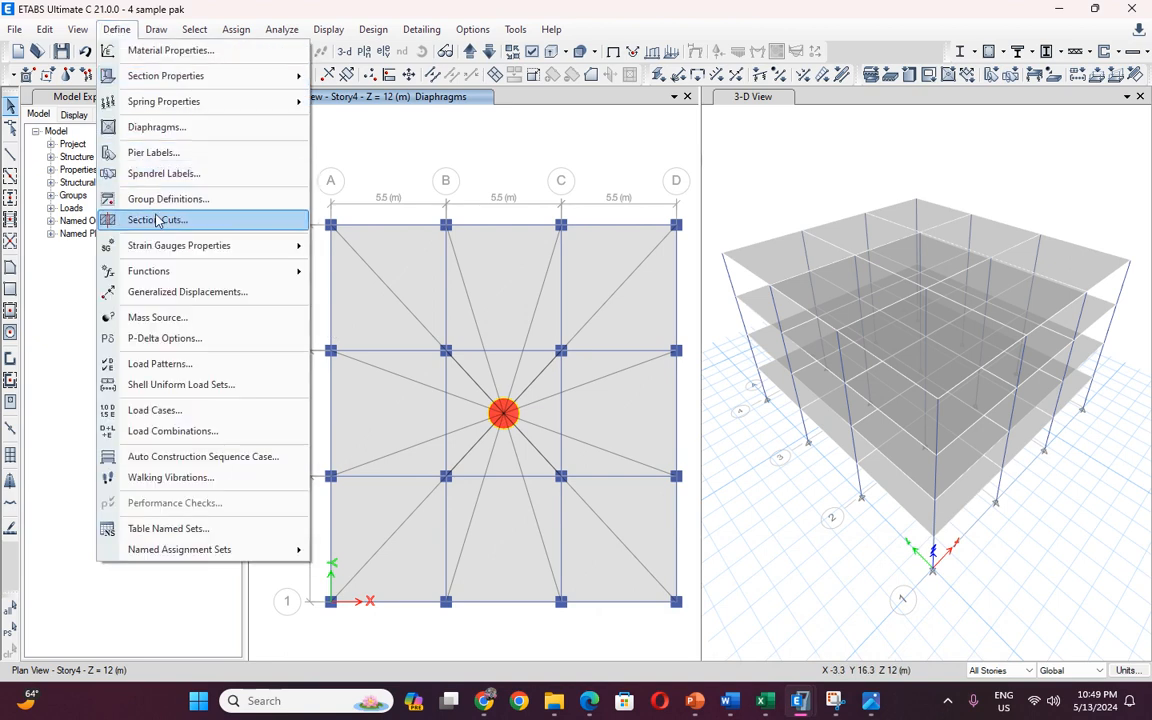
mouse_move(172, 271)
click(380, 270)
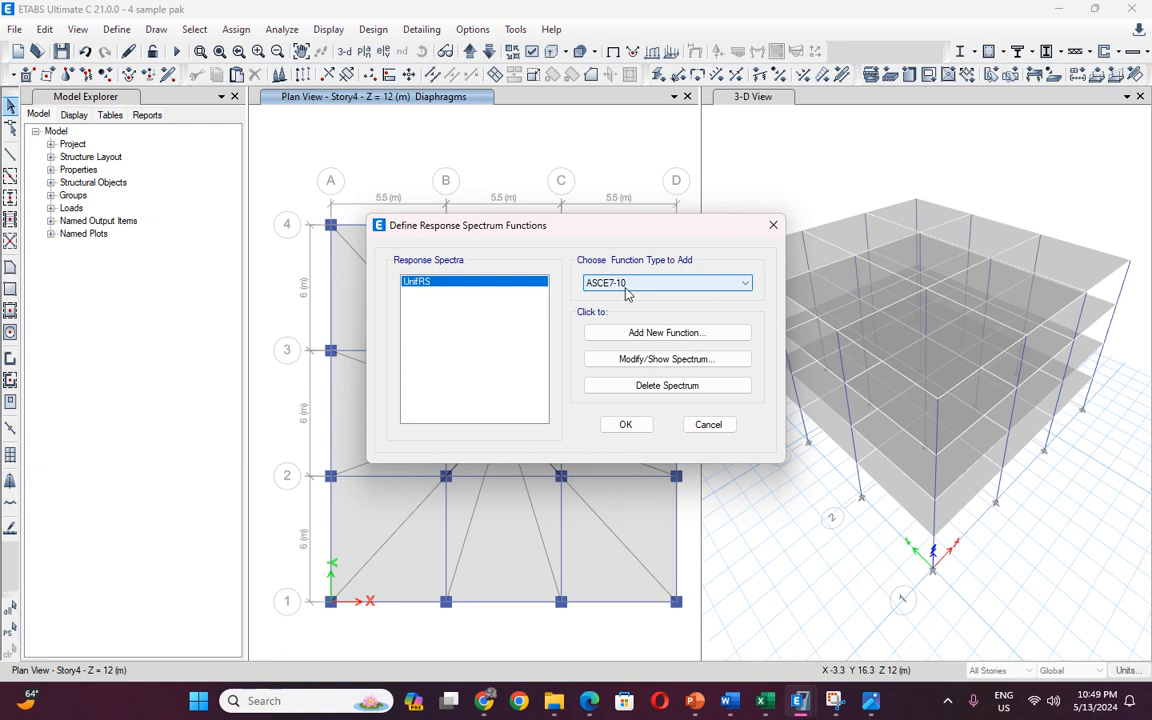
click(627, 286)
scroll(658, 427, down, 6)
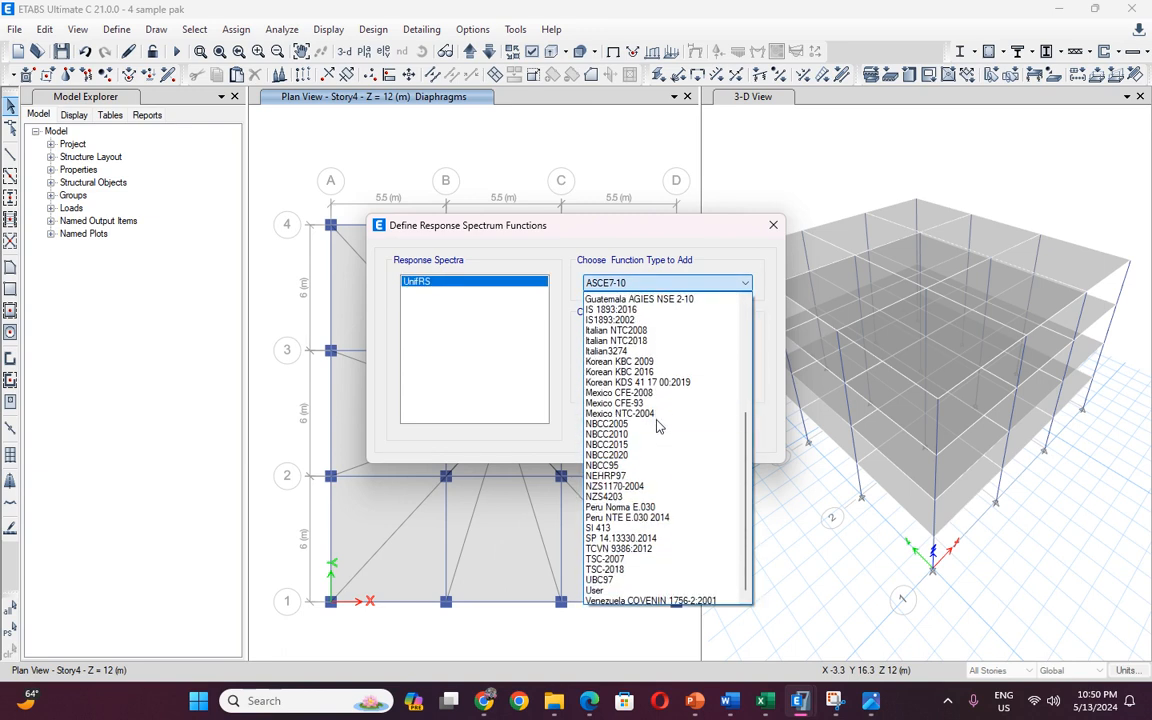
scroll(658, 427, up, 6)
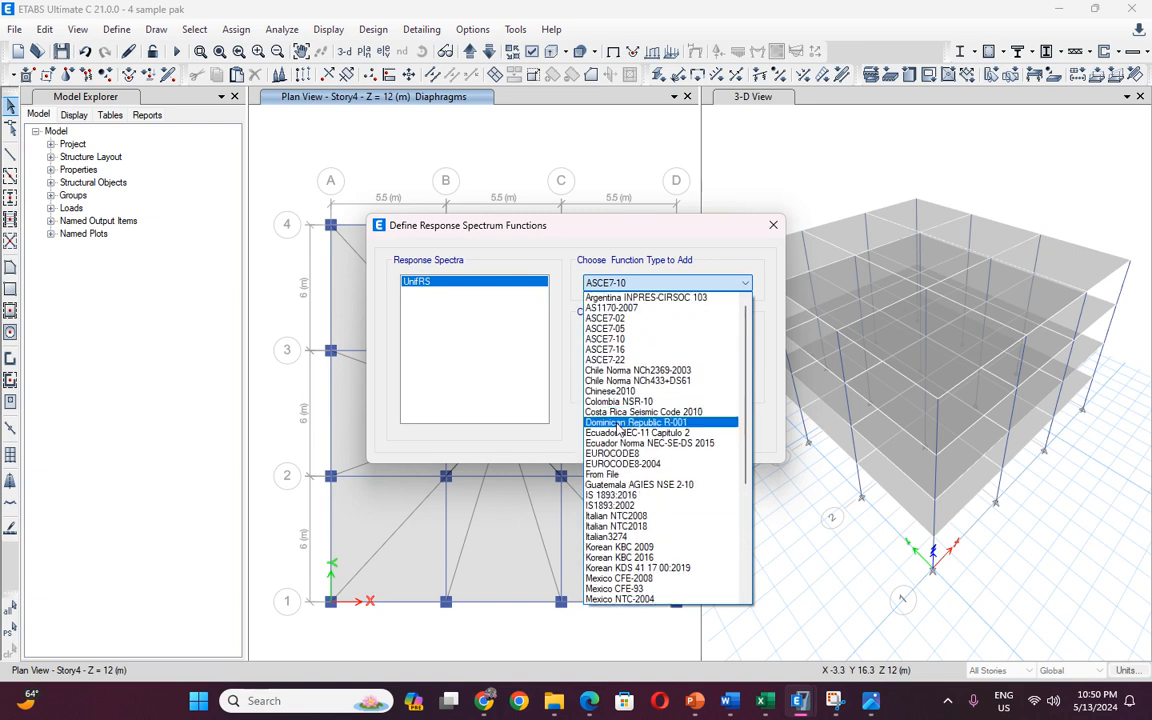
click(608, 475)
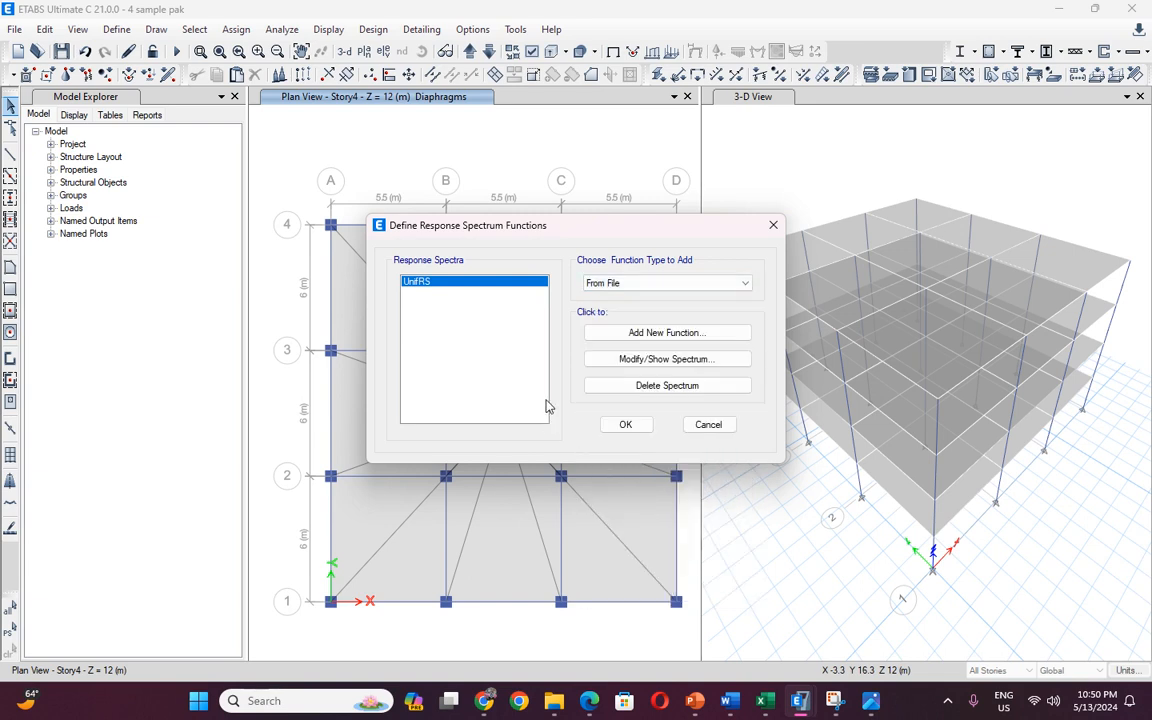
click(612, 336)
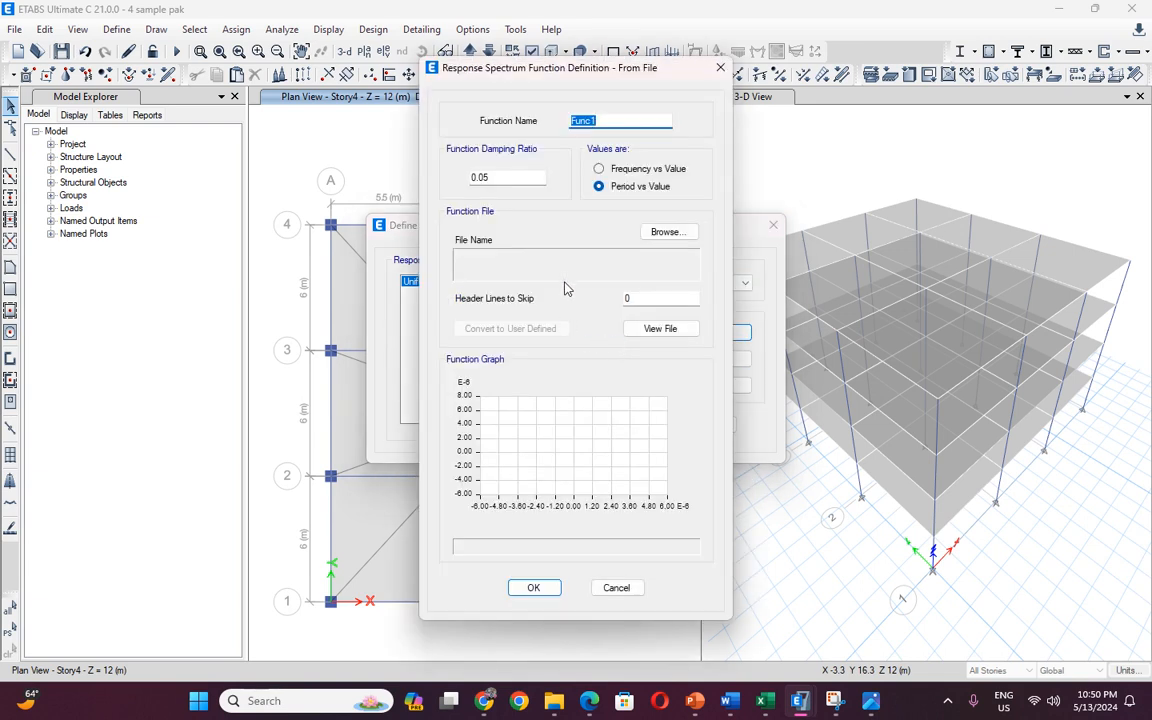
click(648, 239)
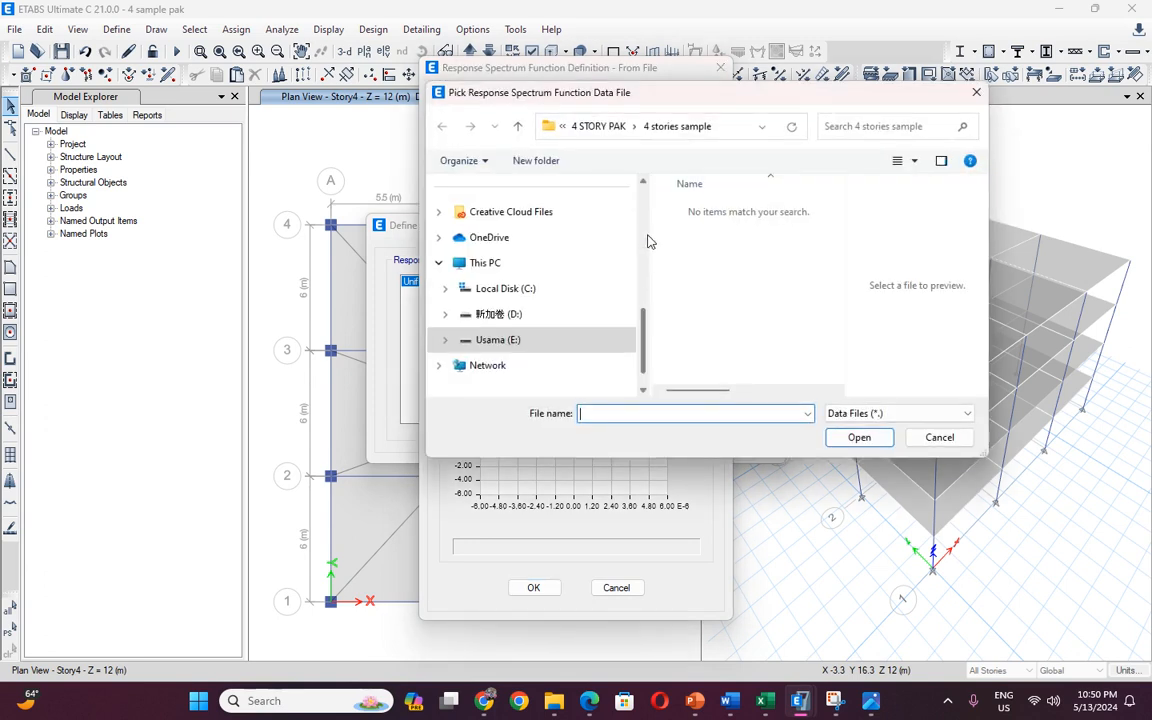
click(518, 127)
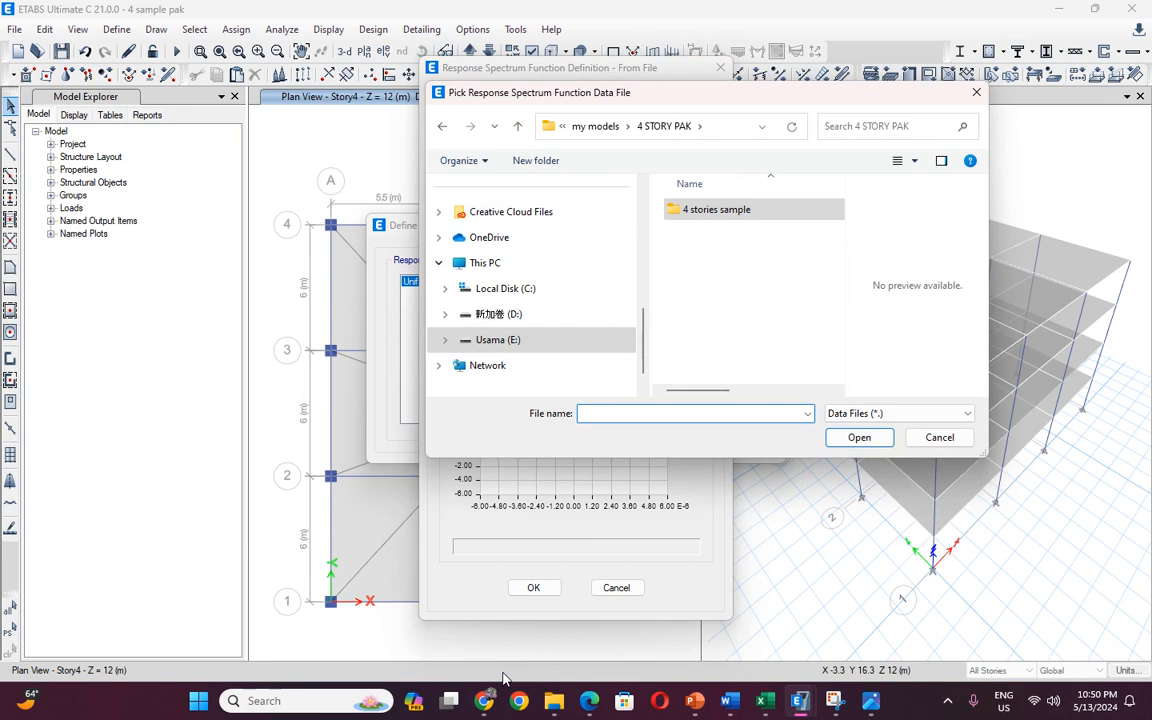
Switch to Chrome and view the YouTube channel's videos on PGA scaling and design response spectrum curves.
click(488, 703)
mouse_move(473, 357)
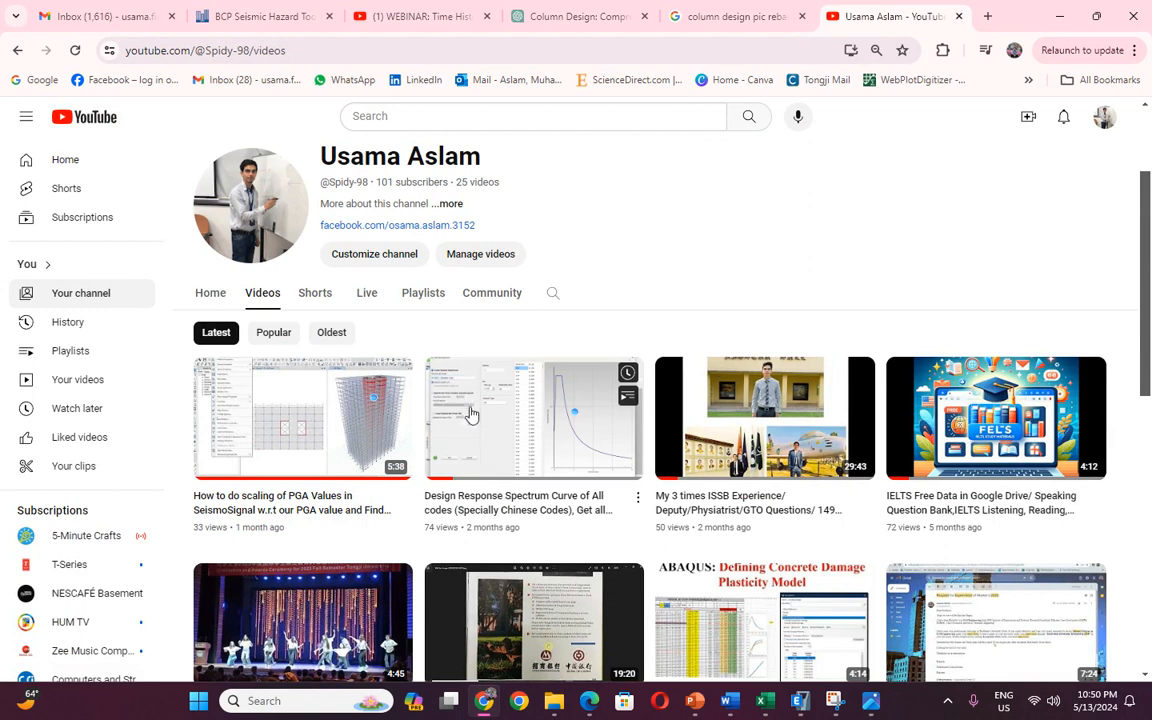
mouse_move(378, 538)
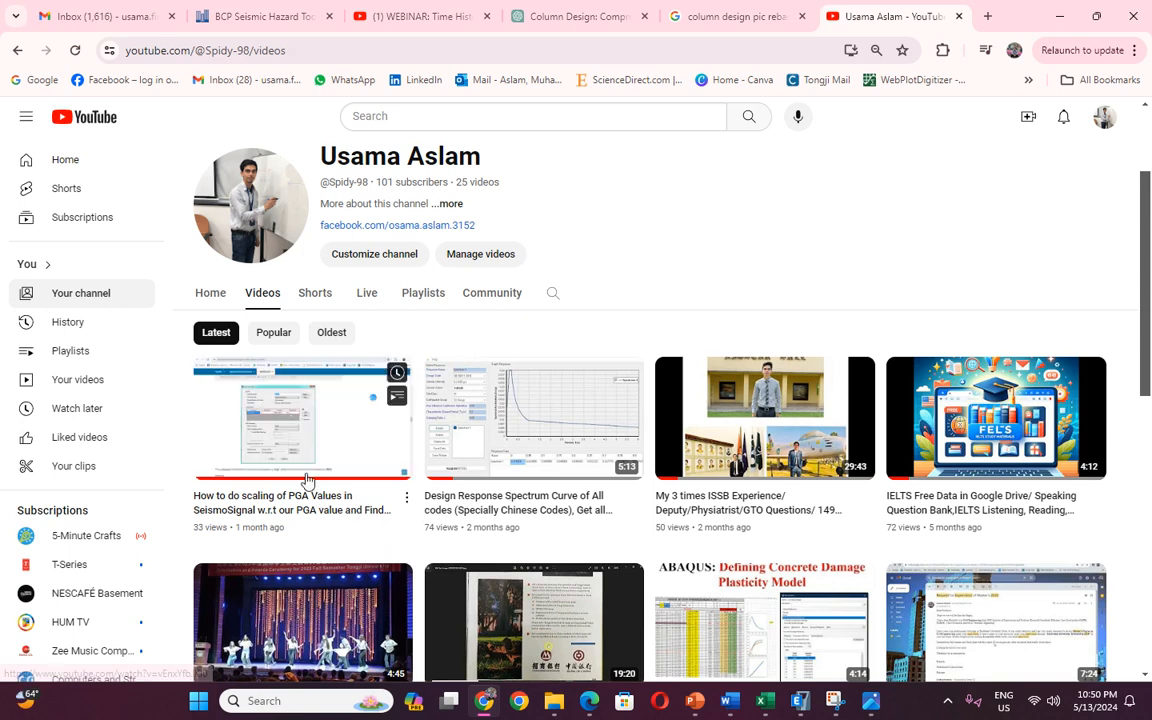
Return to ETABS and browse for the data file to the Response Spectrum folder inside Codes comparison paper.
mouse_move(812, 703)
click(715, 615)
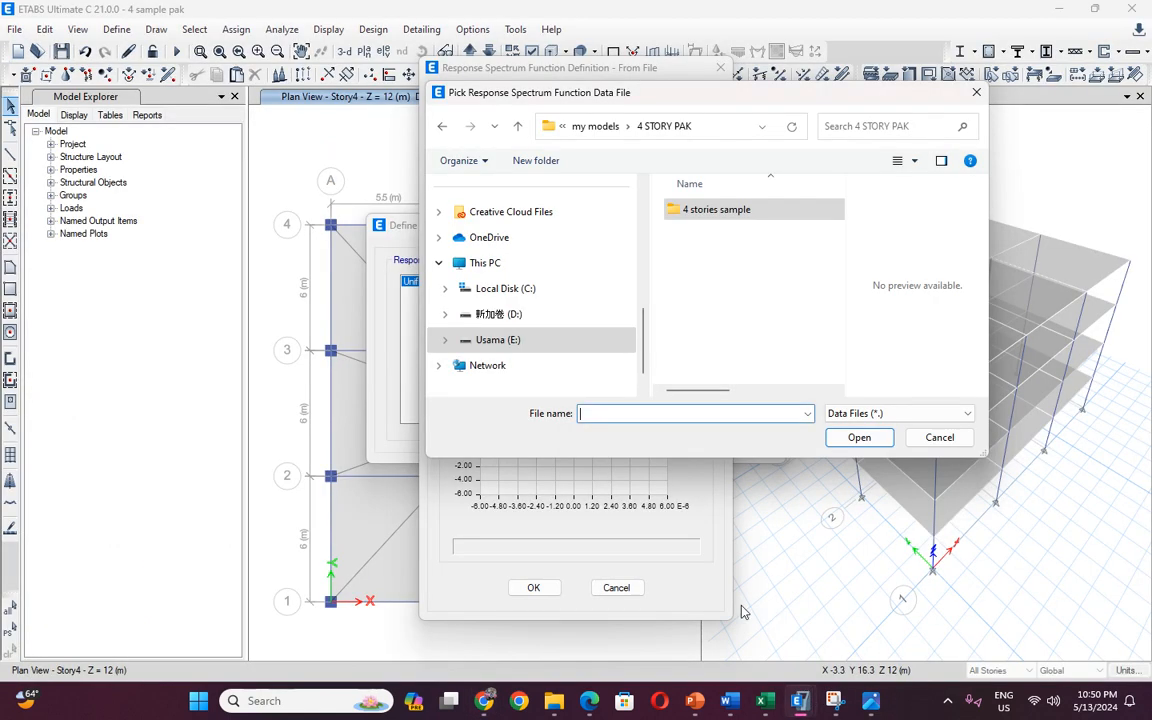
click(518, 126)
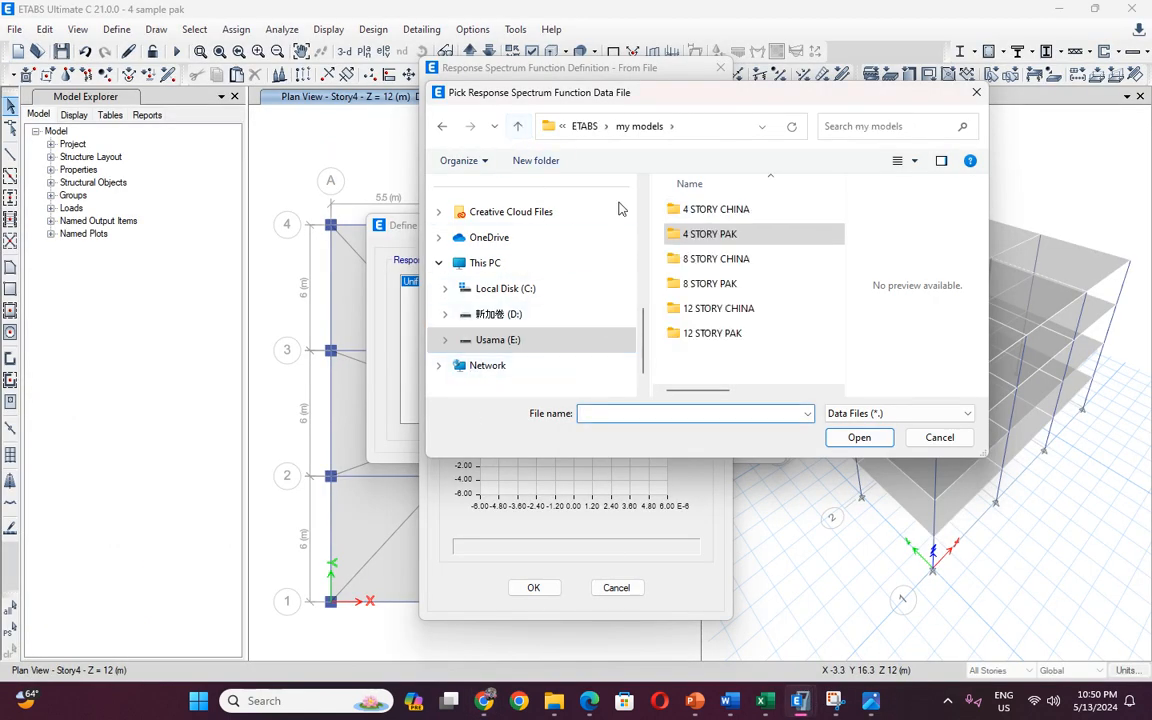
click(518, 126)
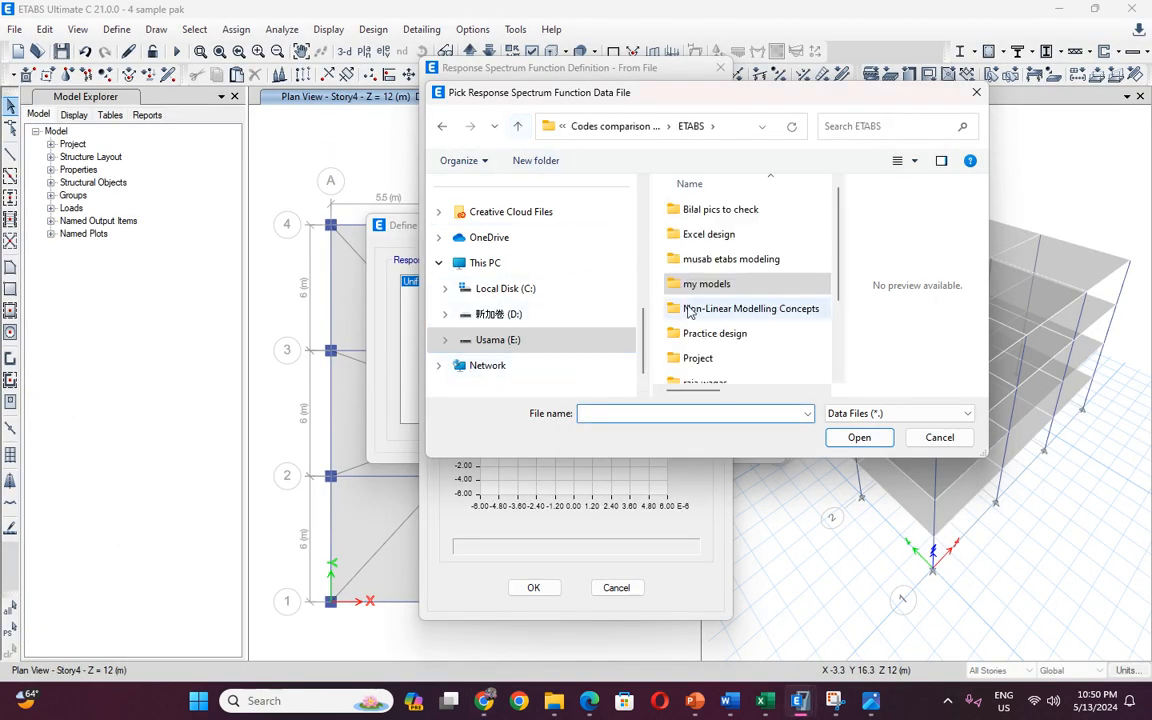
scroll(728, 319, down, 2)
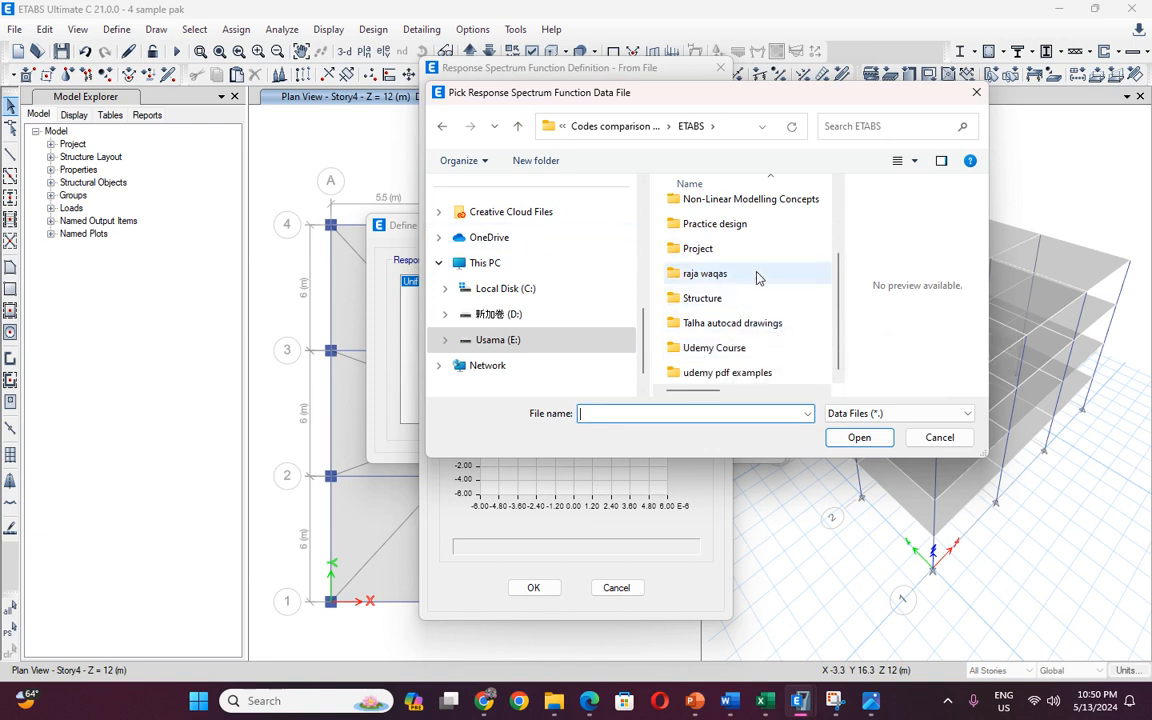
scroll(765, 275, up, 2)
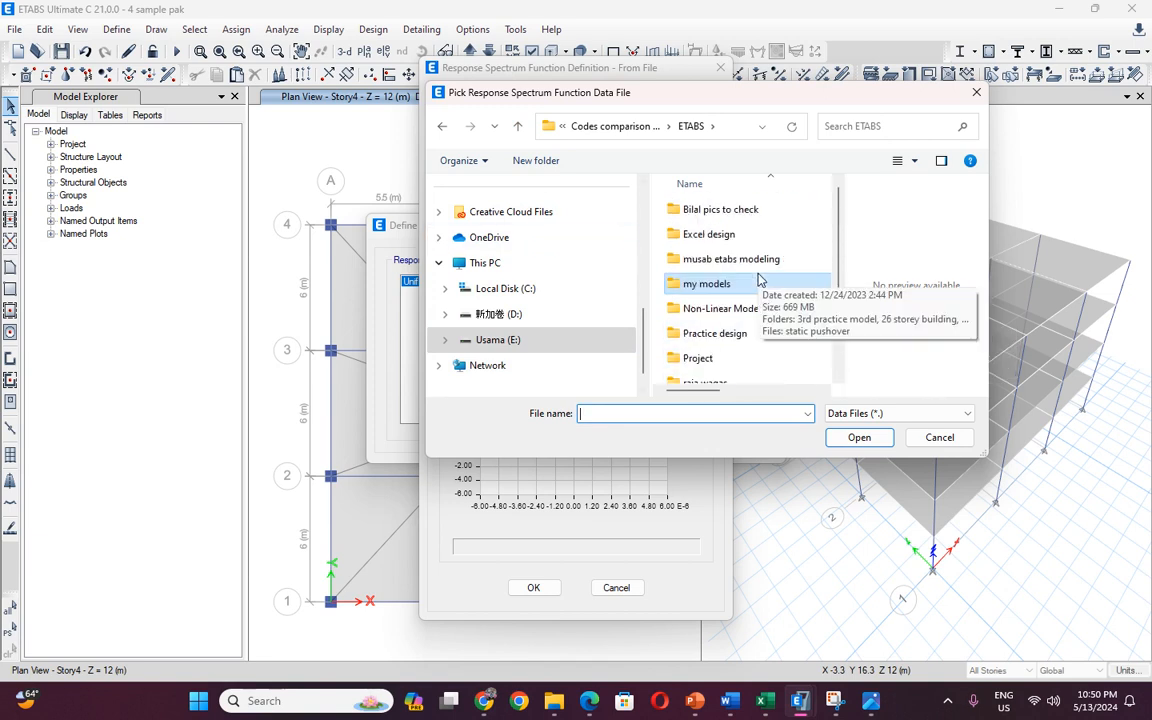
click(520, 128)
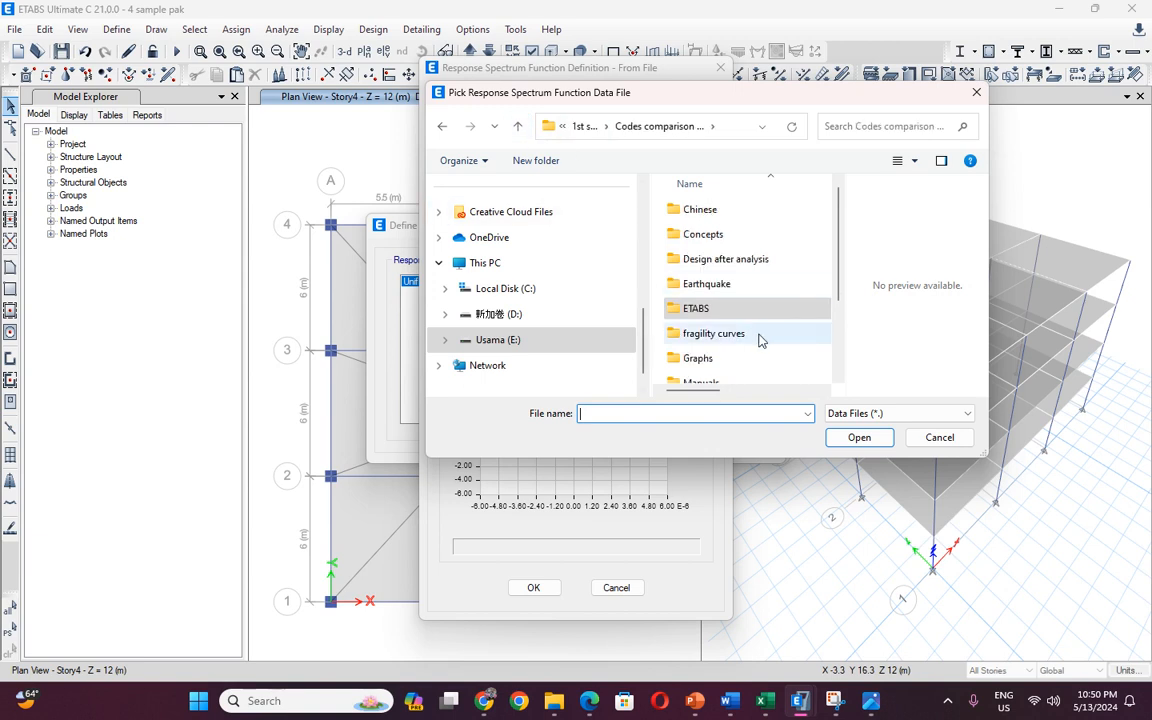
scroll(759, 341, down, 1)
scroll(759, 335, down, 1)
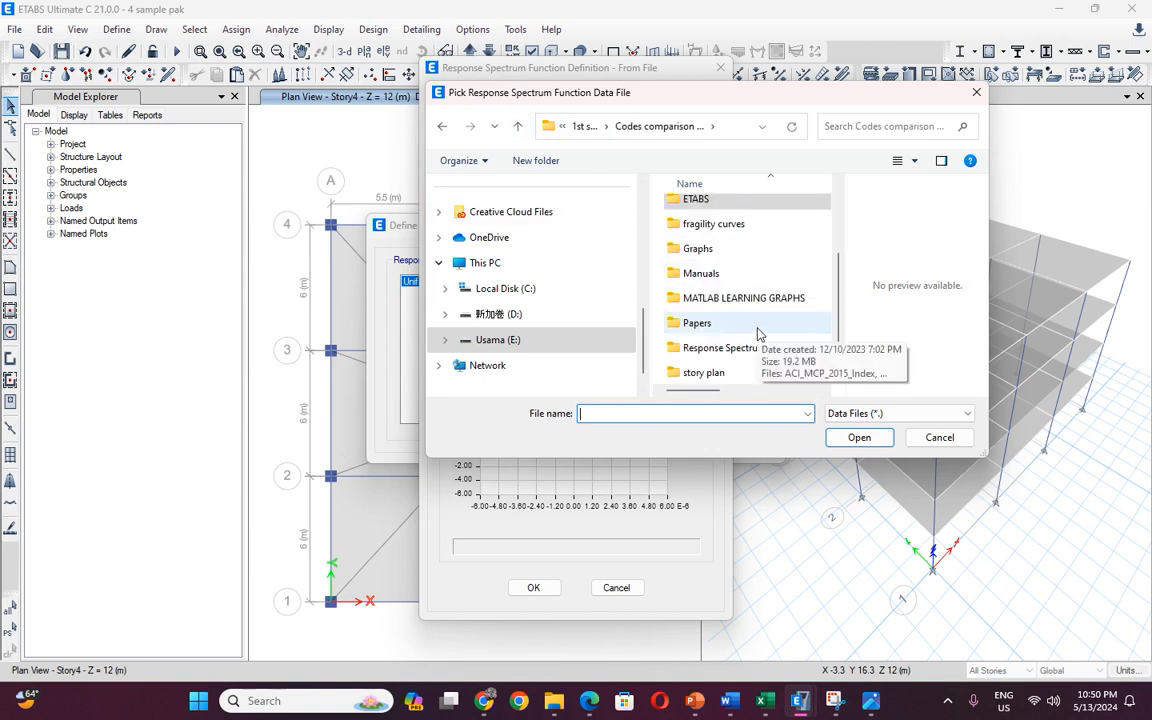
double_click(738, 346)
Show all file types and load the text file Paksitan Islamabad RS as the response spectrum data.
click(835, 413)
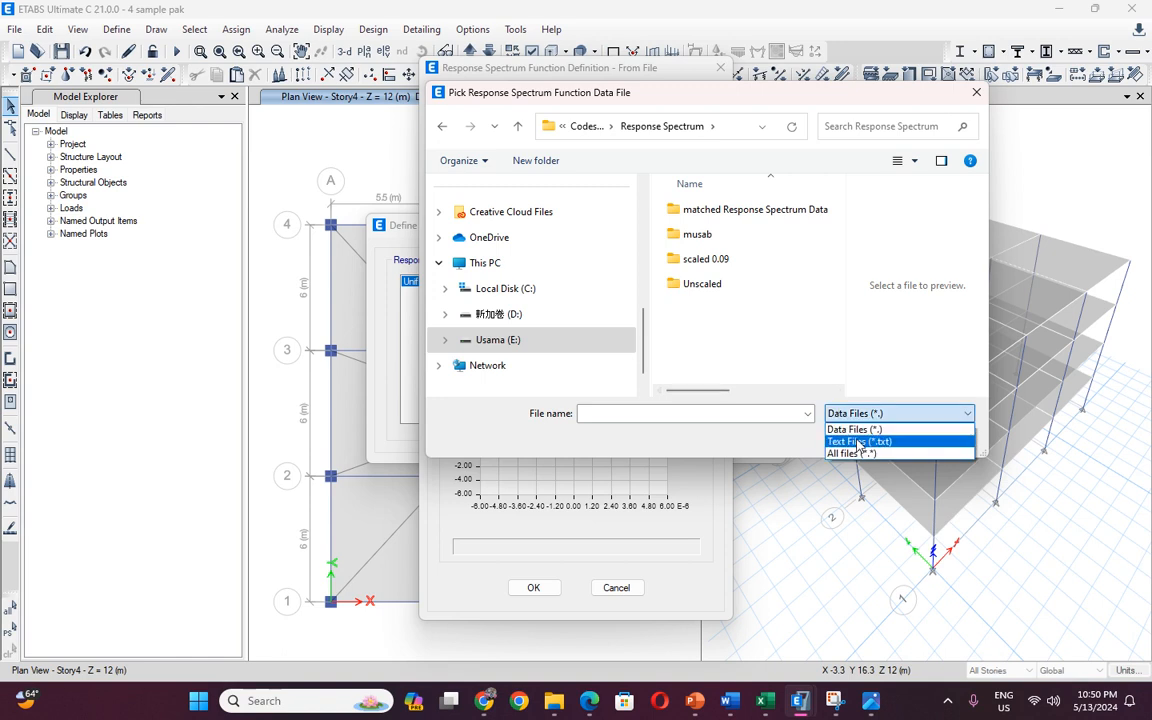
click(855, 453)
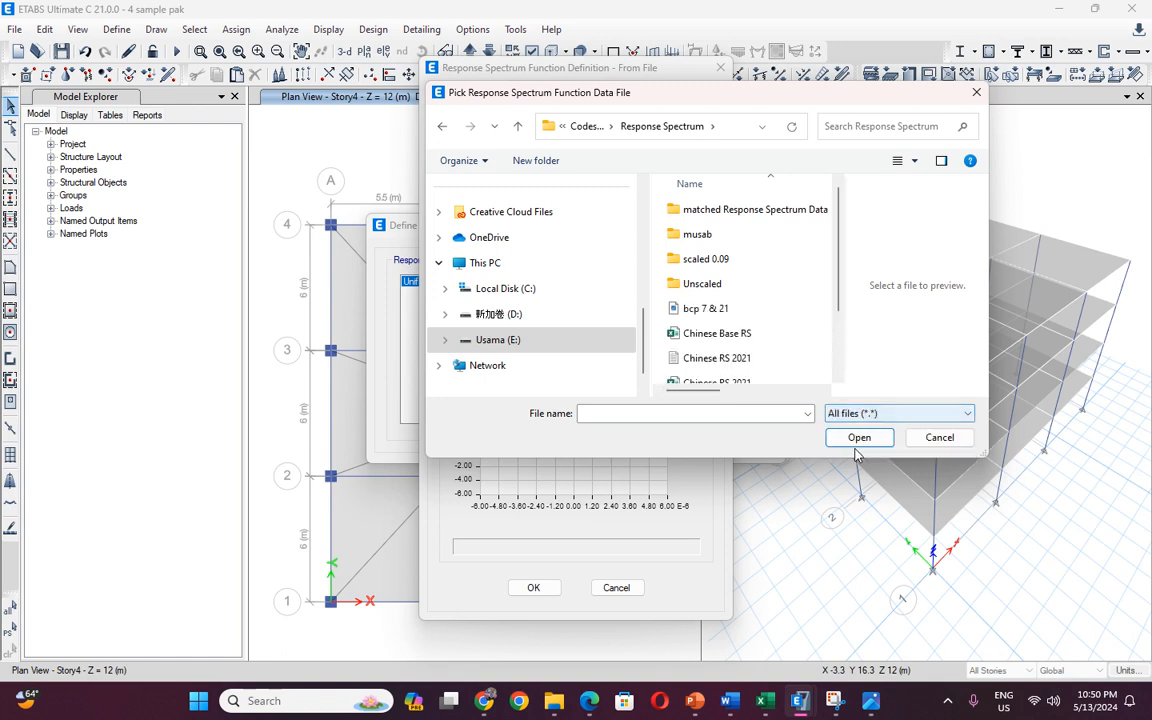
scroll(748, 350, down, 1)
click(748, 347)
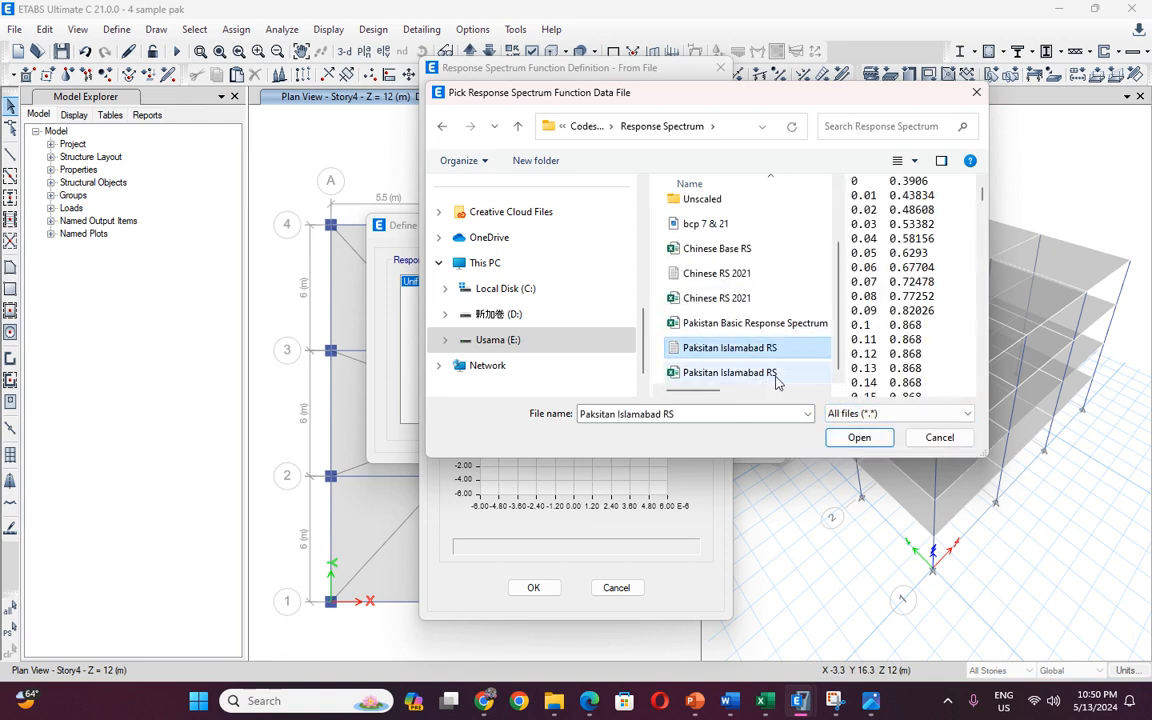
click(857, 437)
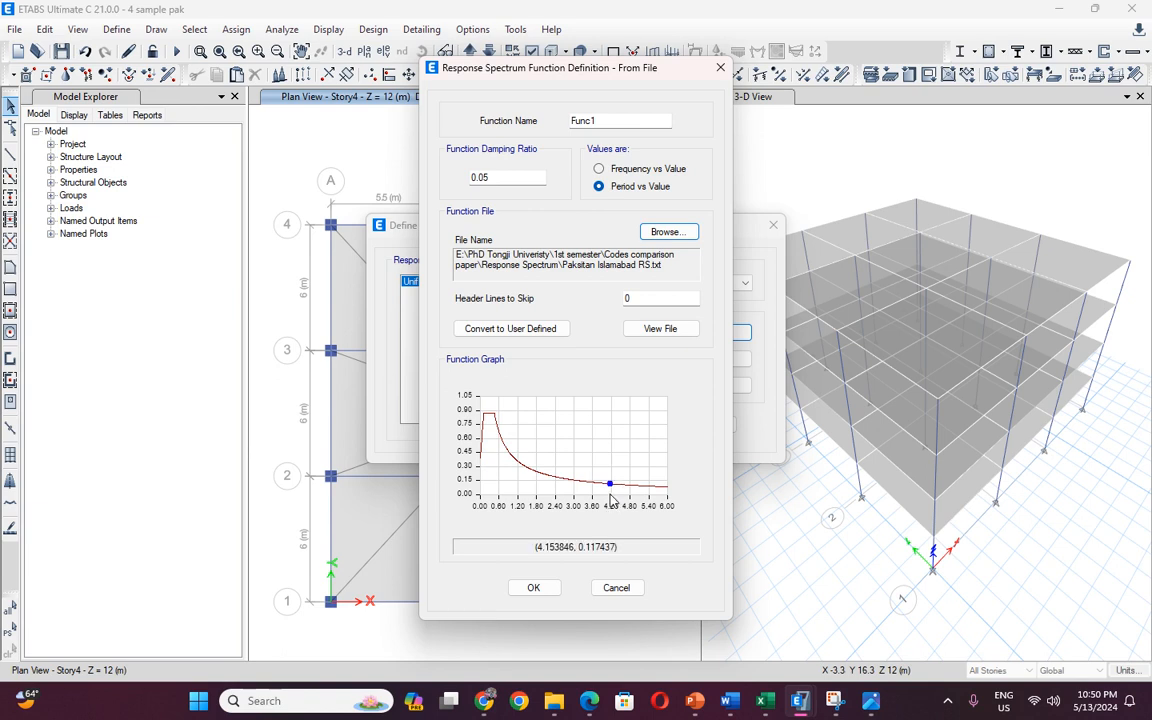
Name the response spectrum function Pakistan and delete the UnifRS spectrum from the function list.
drag(600, 121, 547, 123)
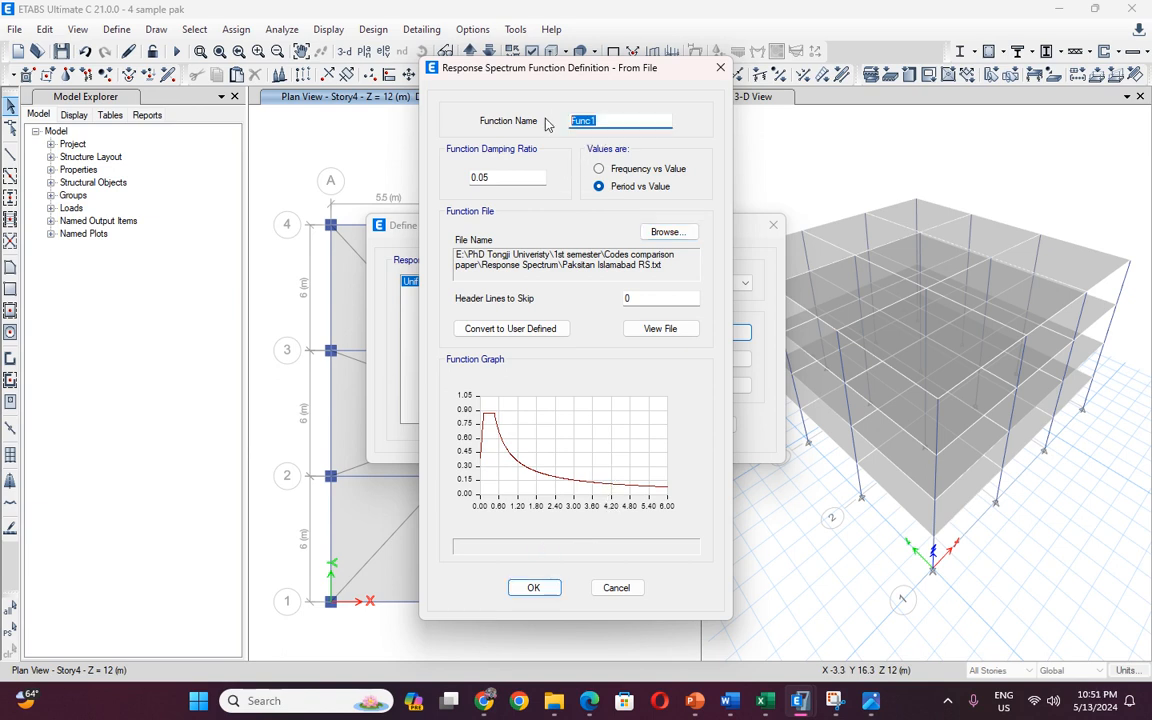
text(Pakistan)
click(533, 587)
click(420, 292)
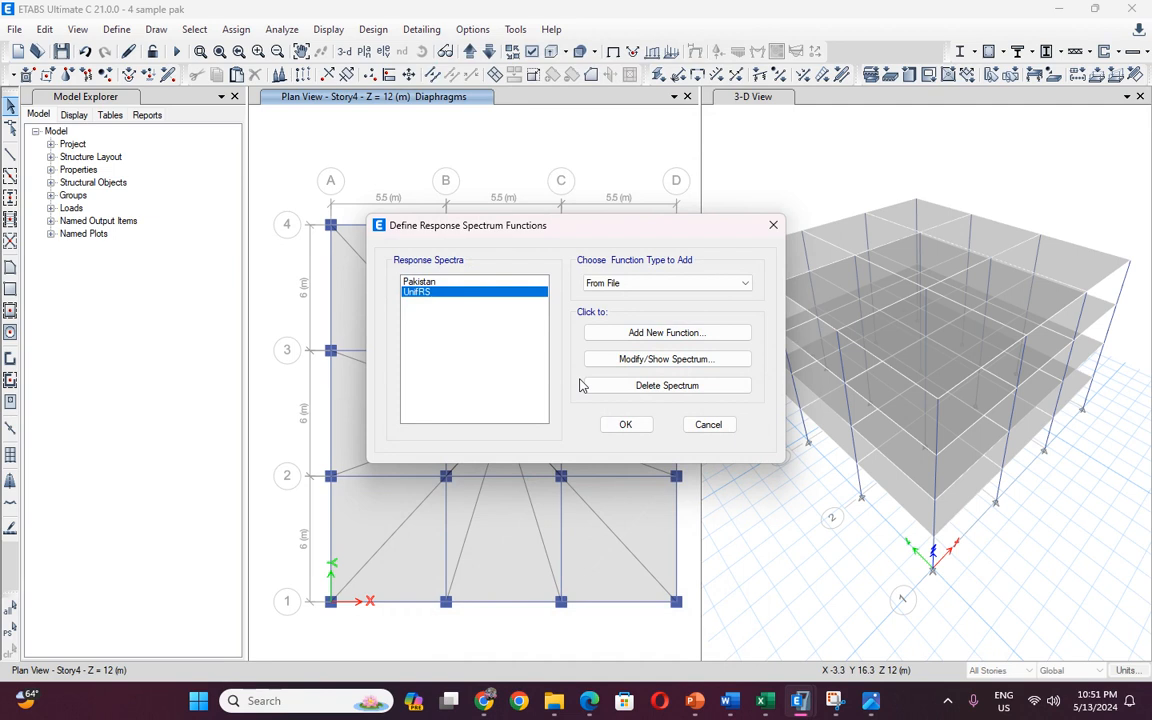
click(660, 386)
click(622, 424)
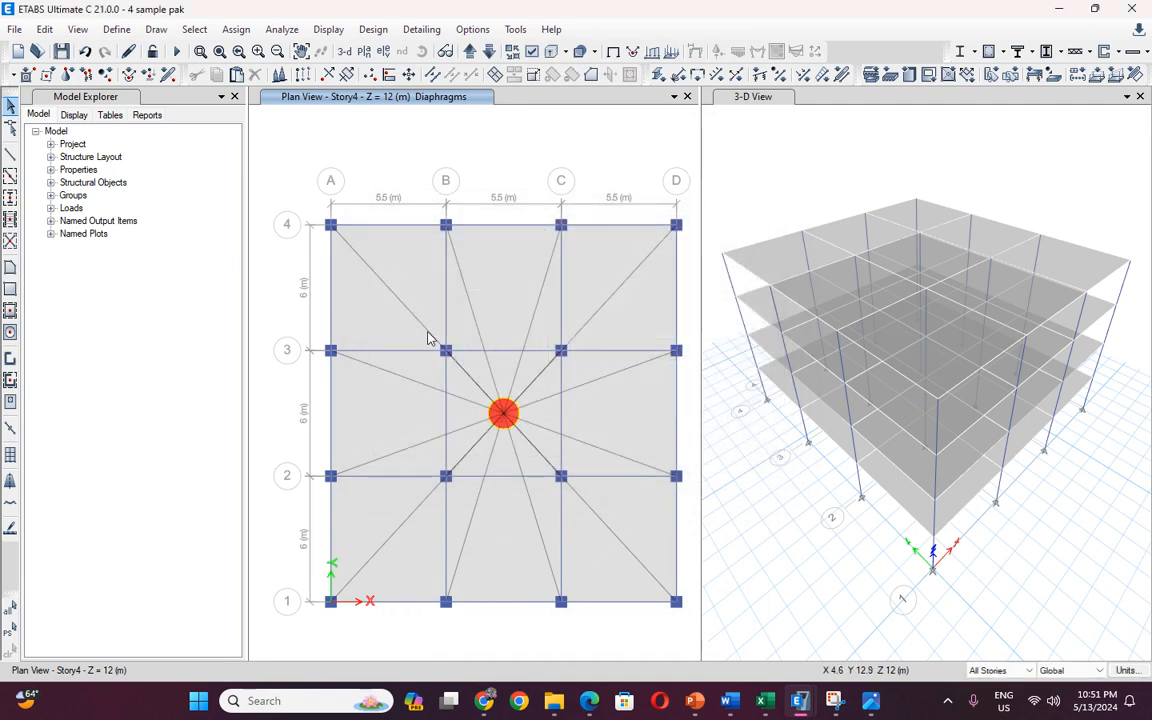
Open the time history function definitions.
click(116, 29)
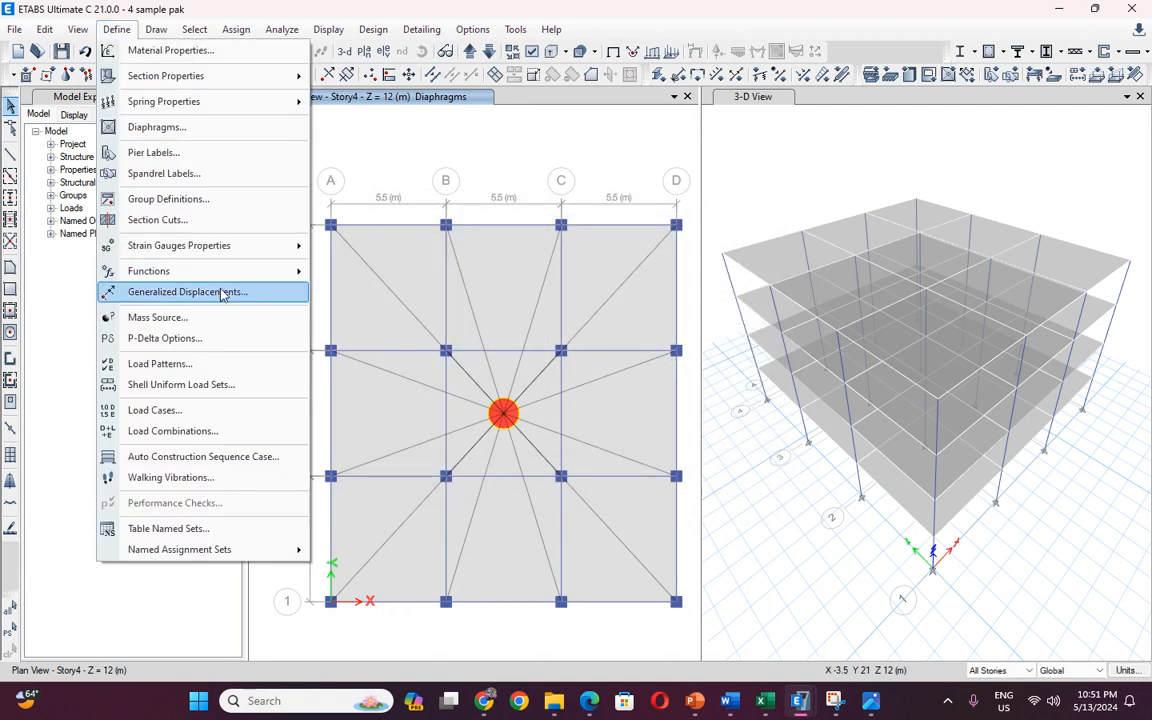
mouse_move(210, 271)
click(320, 267)
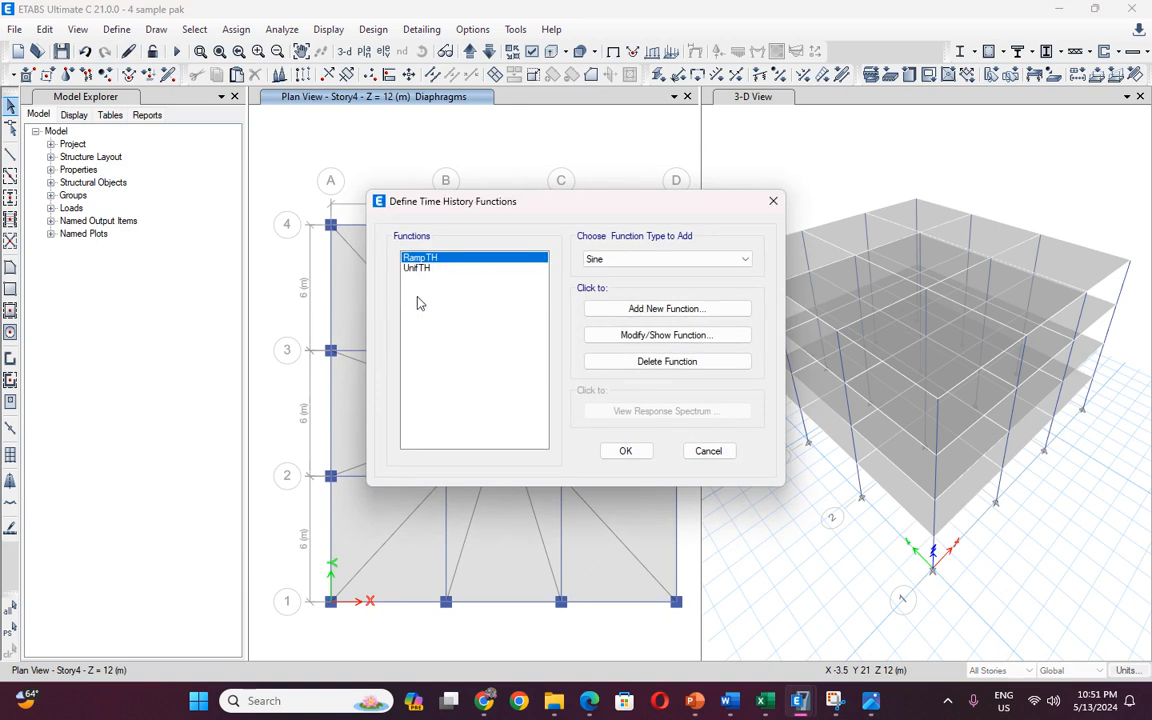
click(626, 260)
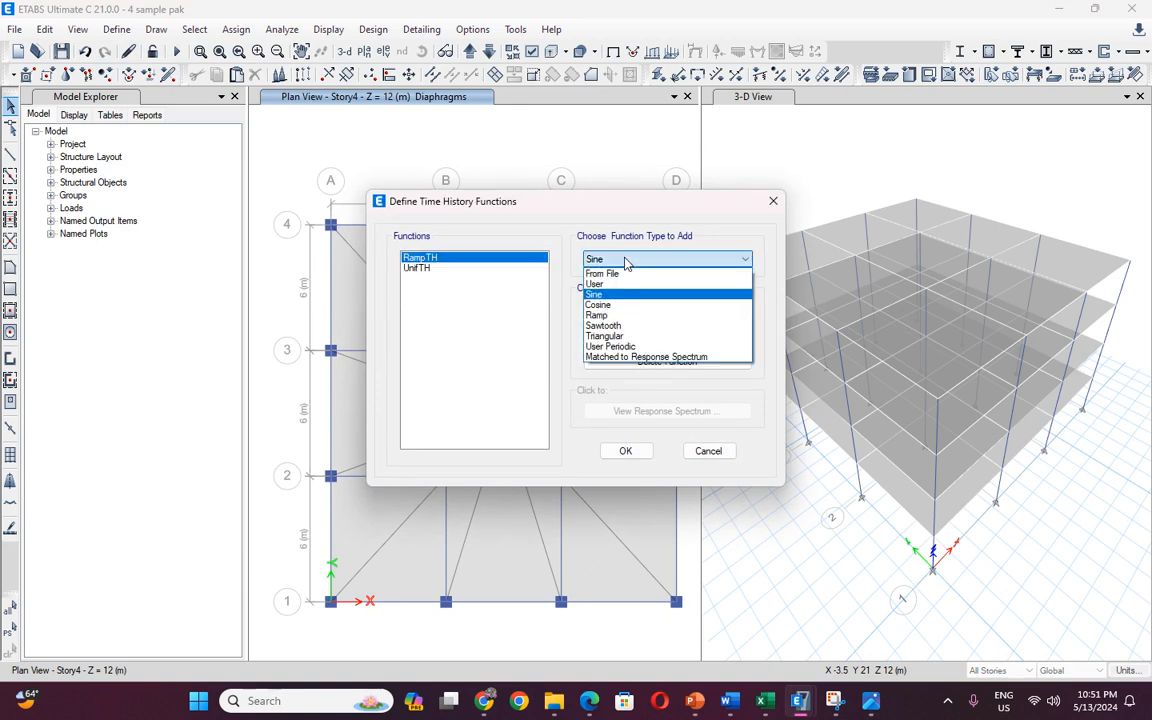
click(603, 284)
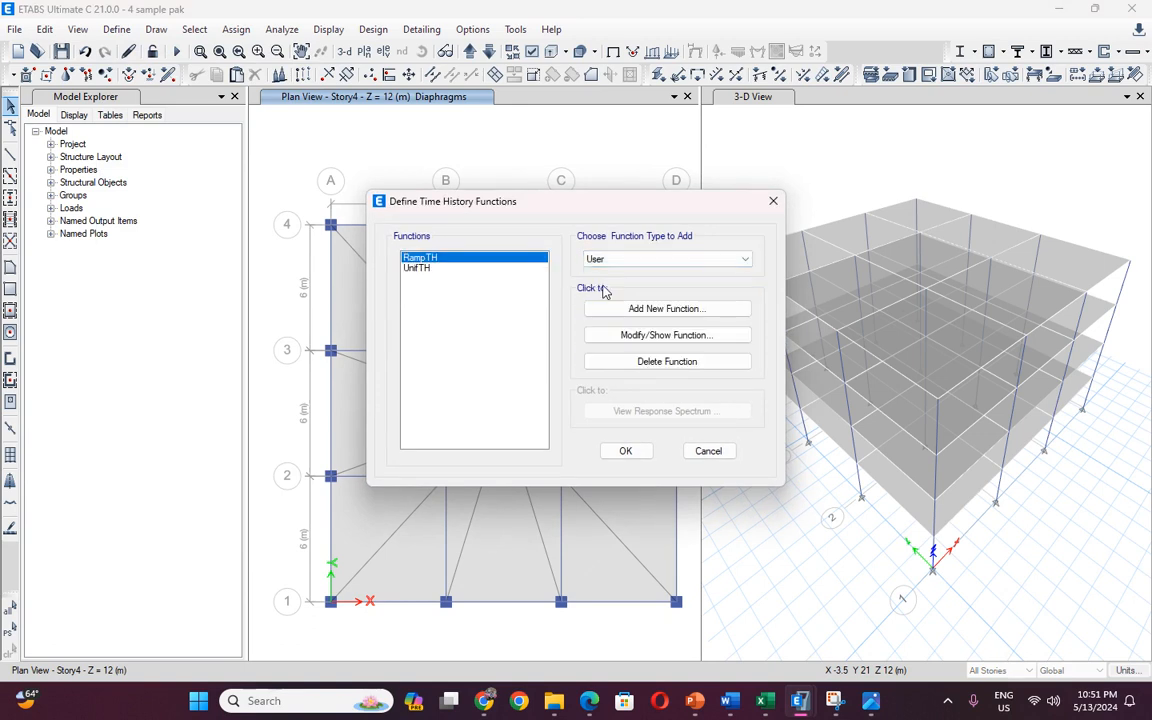
click(630, 308)
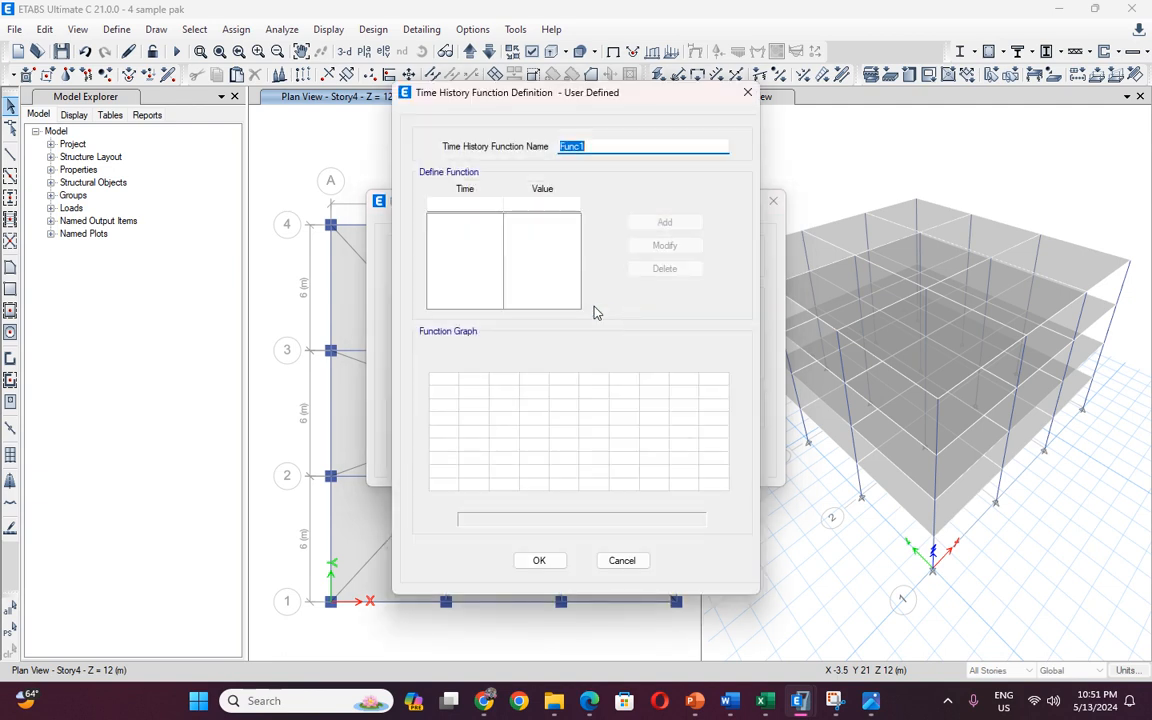
click(747, 99)
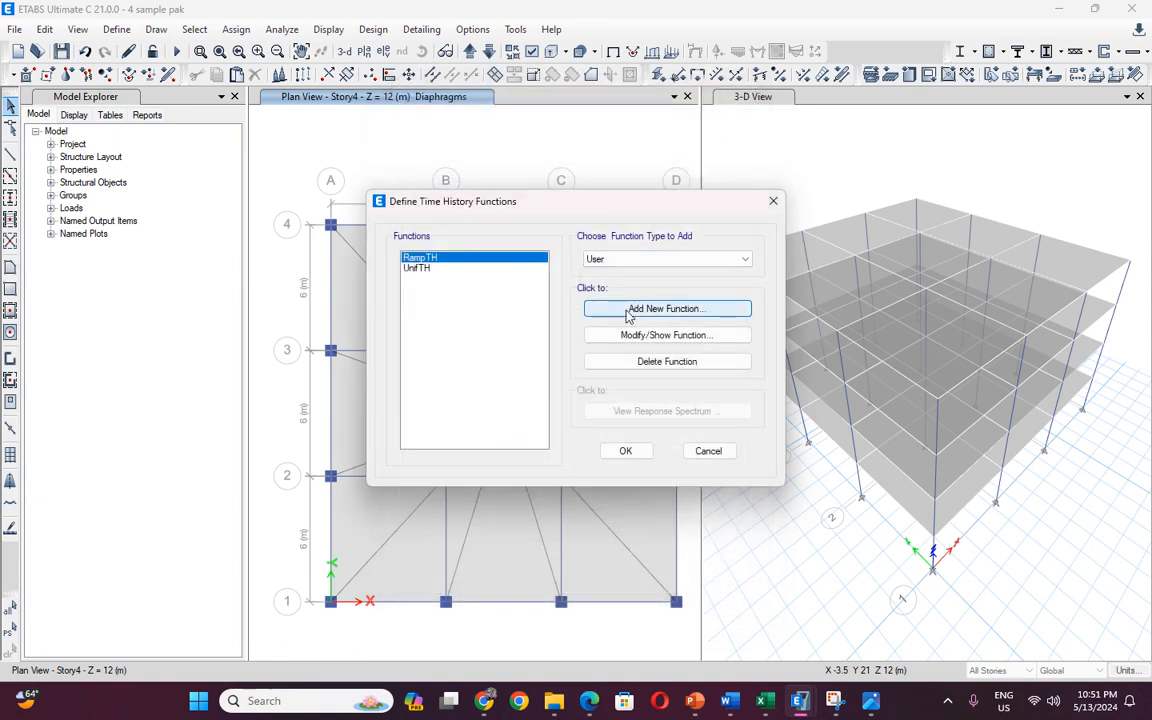
Start adding a new time history function of type From File.
click(595, 259)
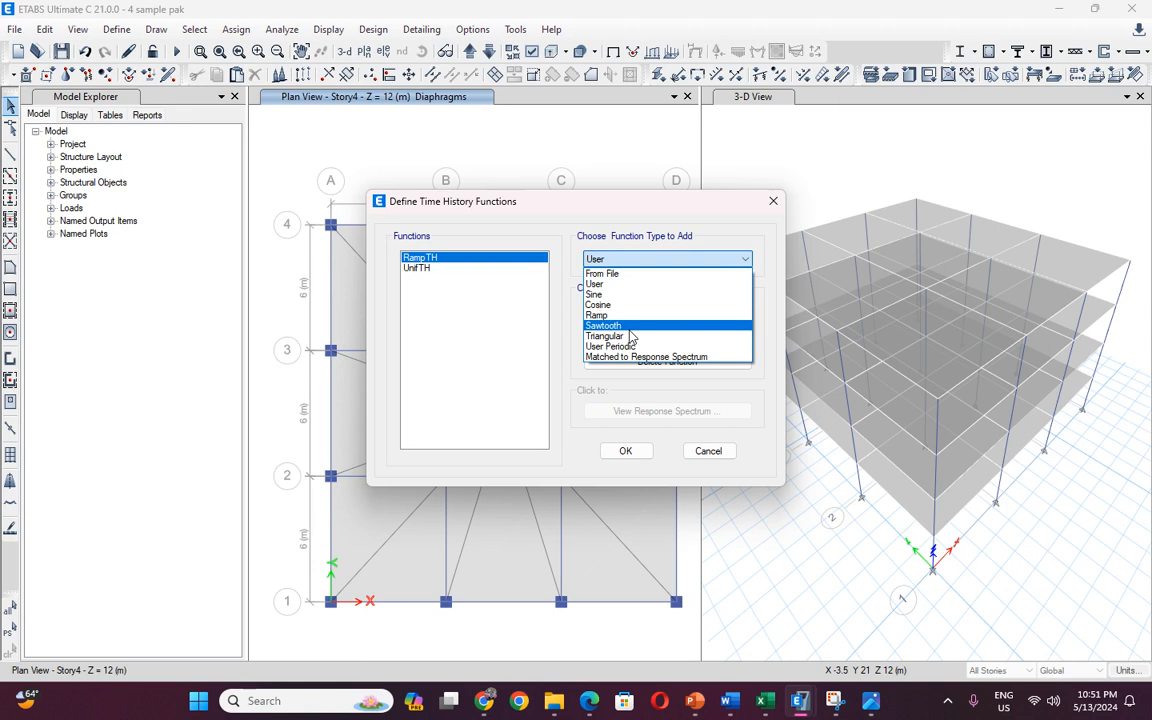
click(621, 274)
click(621, 308)
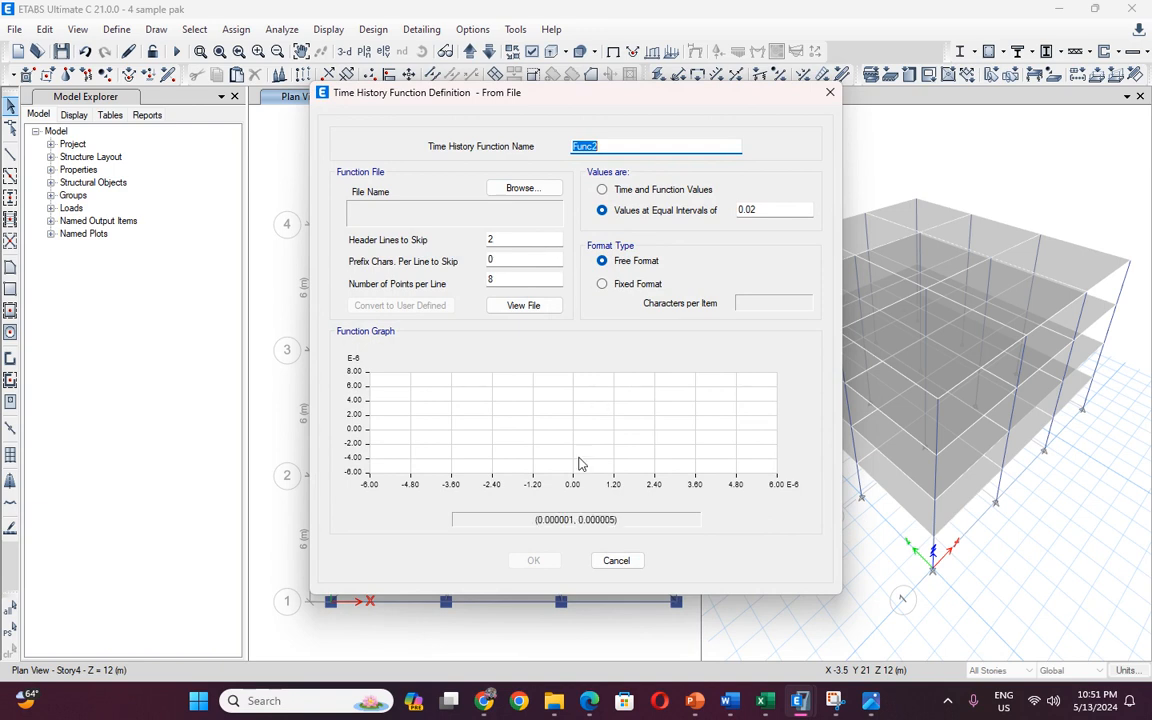
Browse File Explorer to Earthquake, My Ground motion data, Low 0.1-0.3 to view the ground motion records, and return to ETABS.
key(alt+Tab)
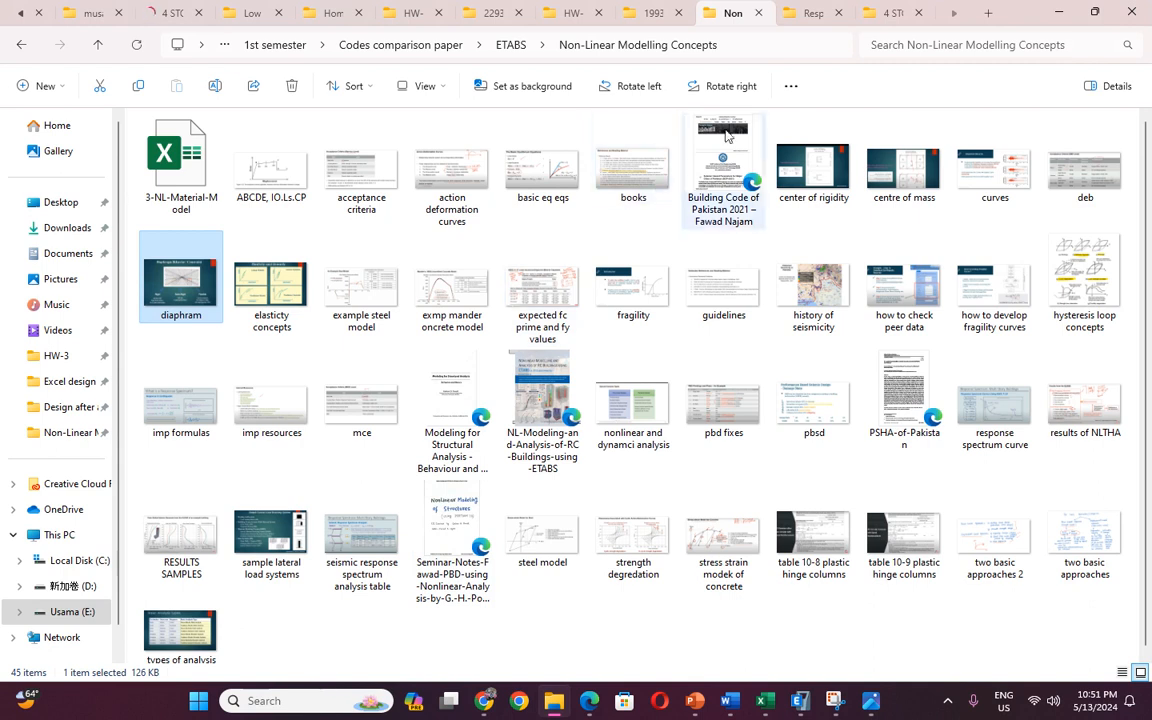
click(808, 13)
click(98, 44)
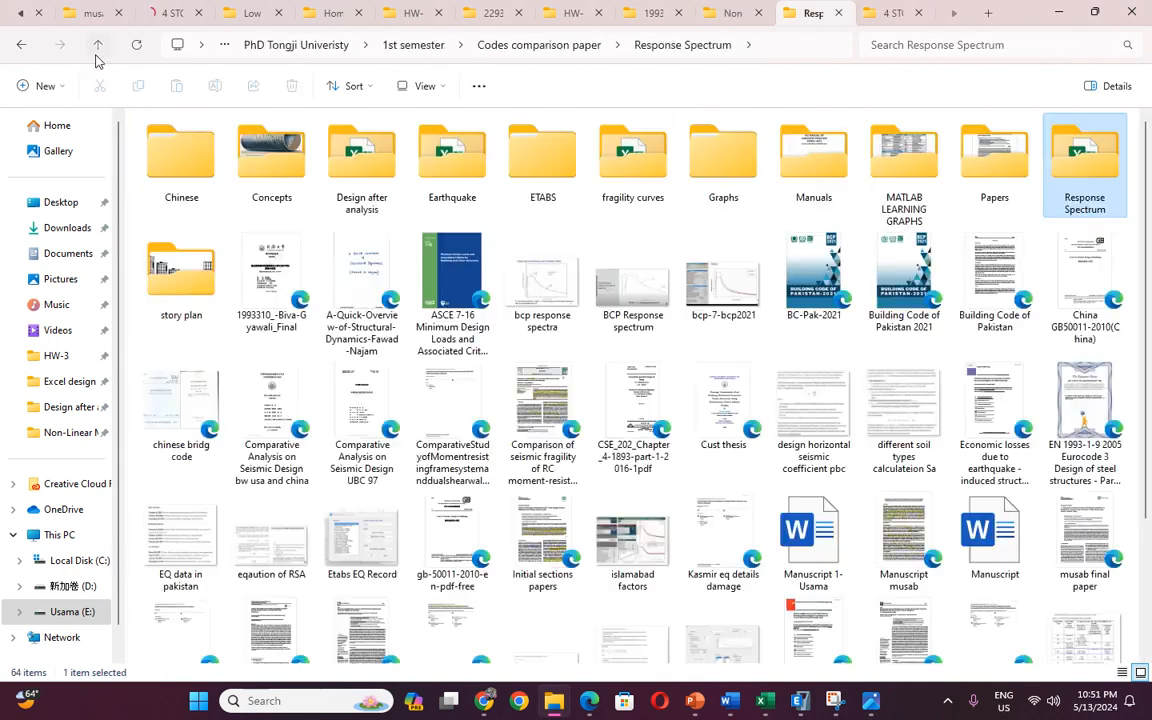
double_click(445, 172)
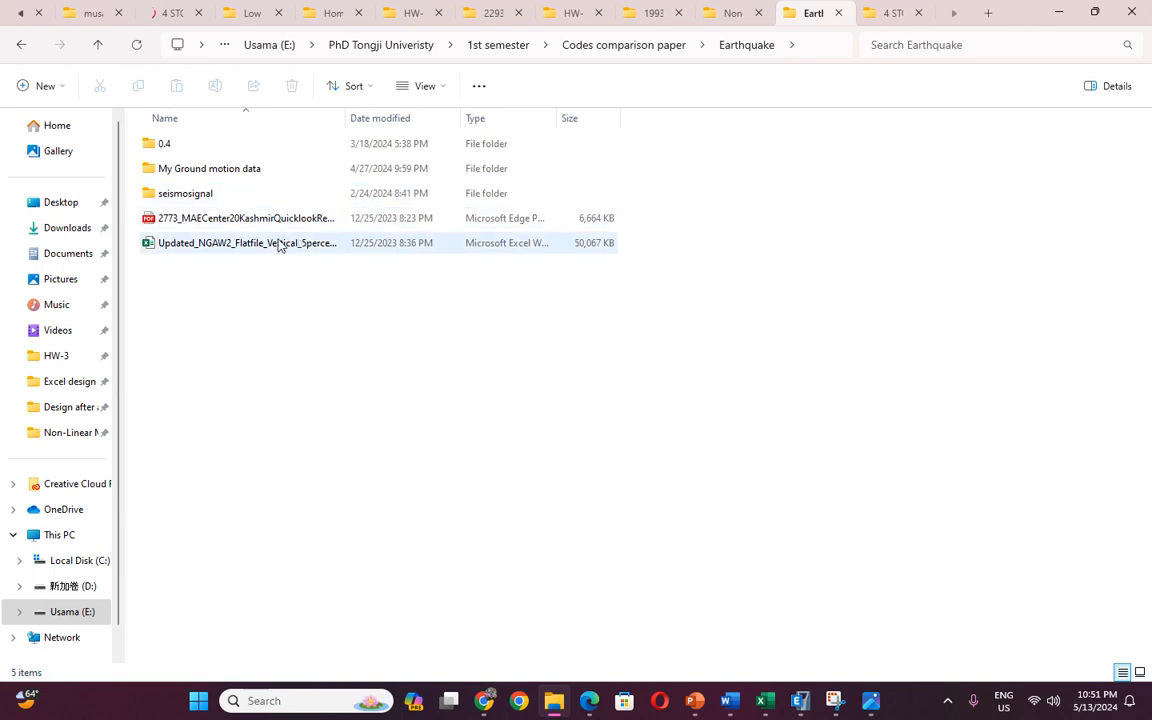
double_click(199, 170)
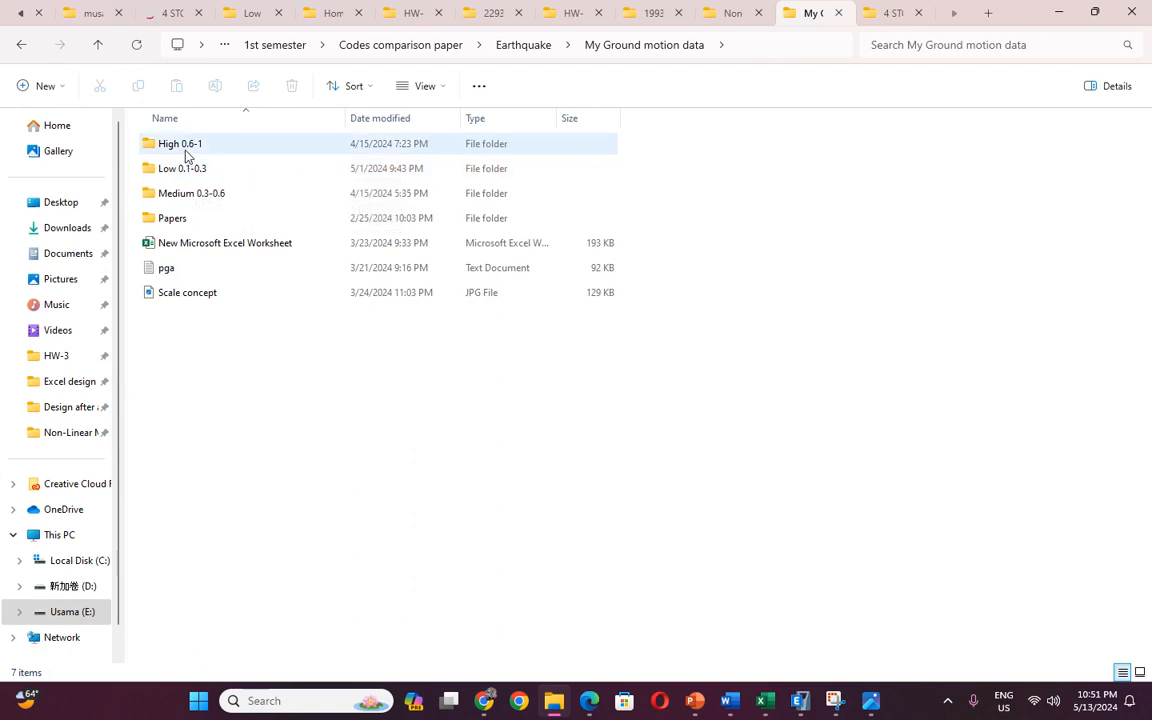
double_click(184, 172)
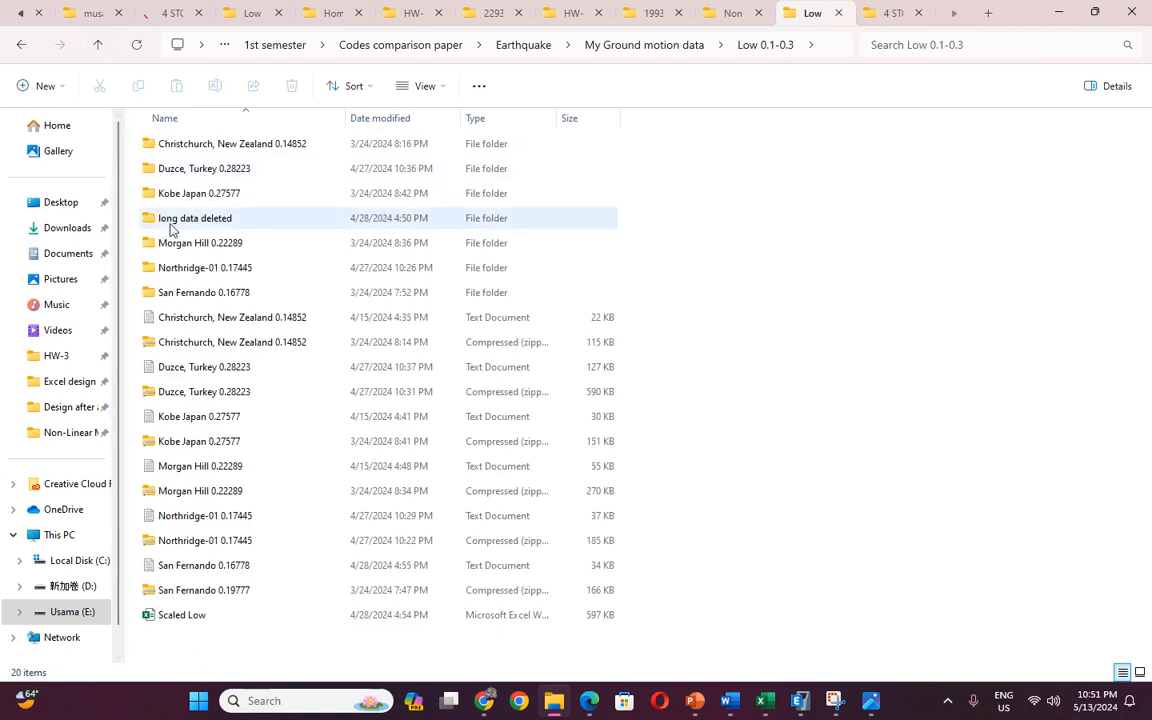
mouse_move(800, 700)
click(925, 610)
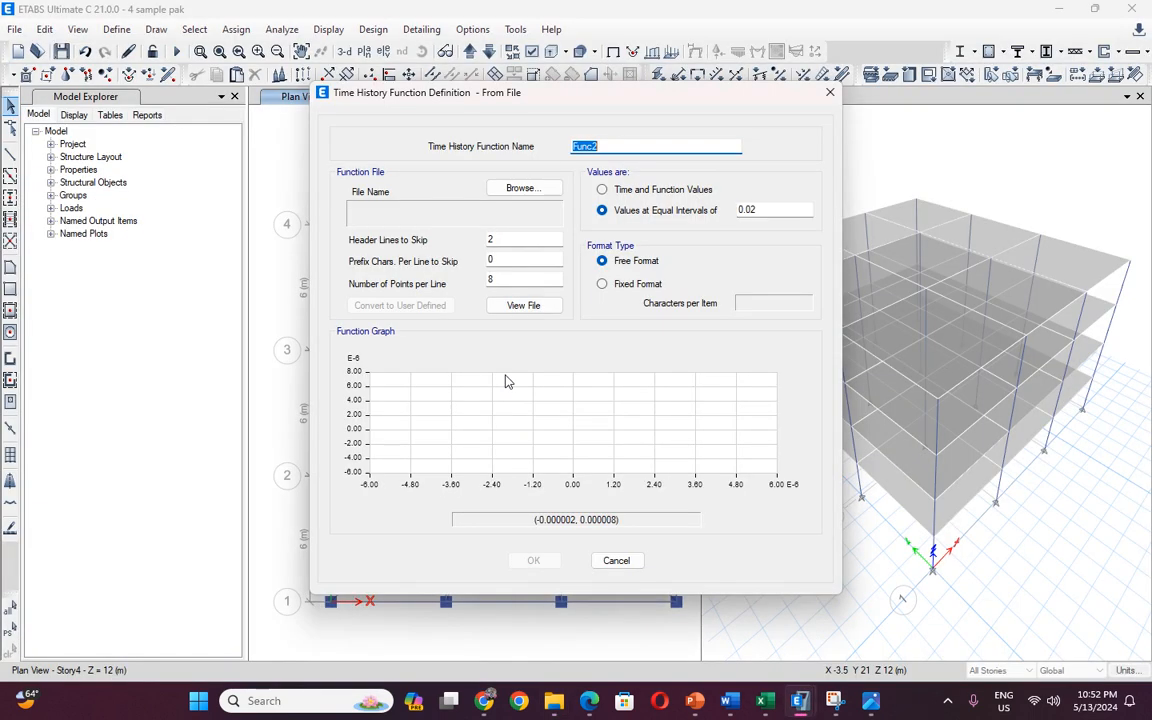
Look at the YouTube channel's video list in Chrome and switch back to the ETABS sample model.
click(484, 700)
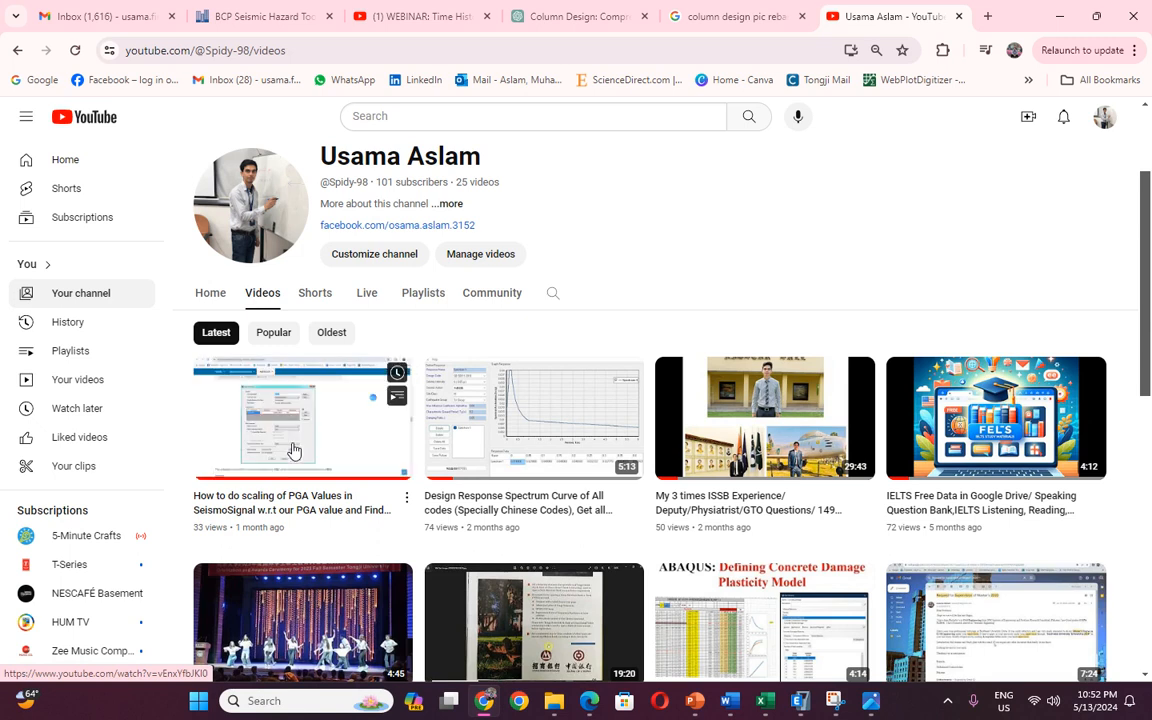
mouse_move(799, 700)
click(765, 568)
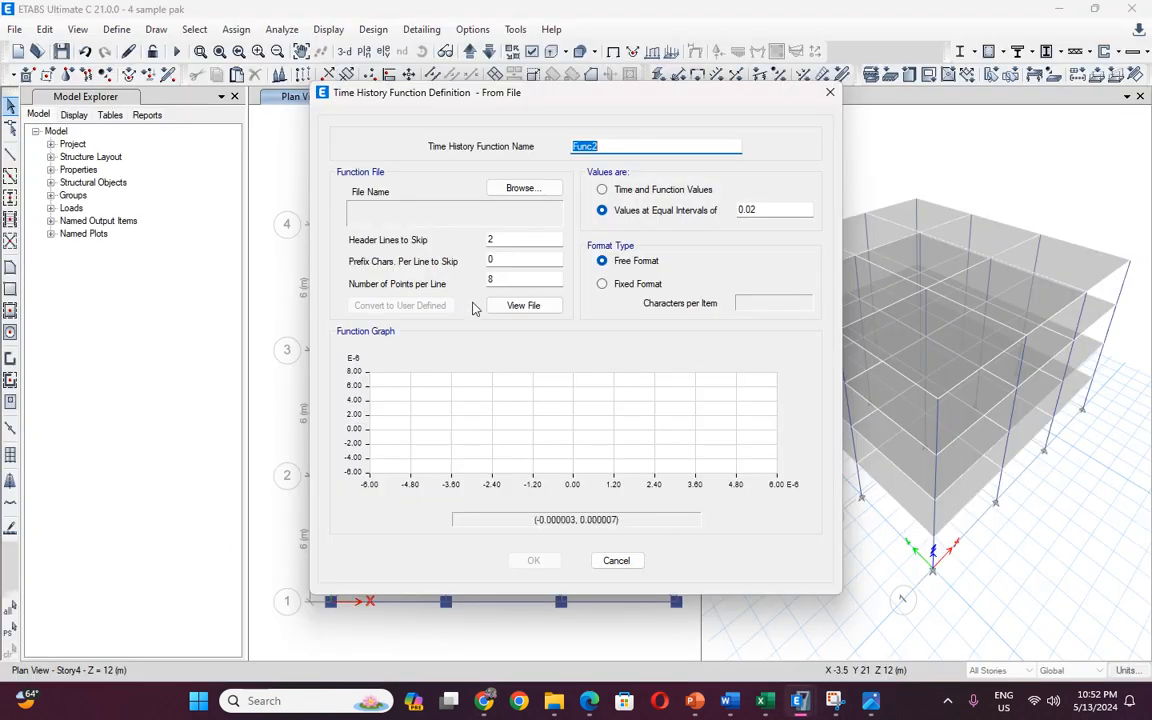
Load the text file Christchurch, New Zealand 0.14852 from the Low 0.1-0.3 ground motion folder as the time history data.
click(521, 189)
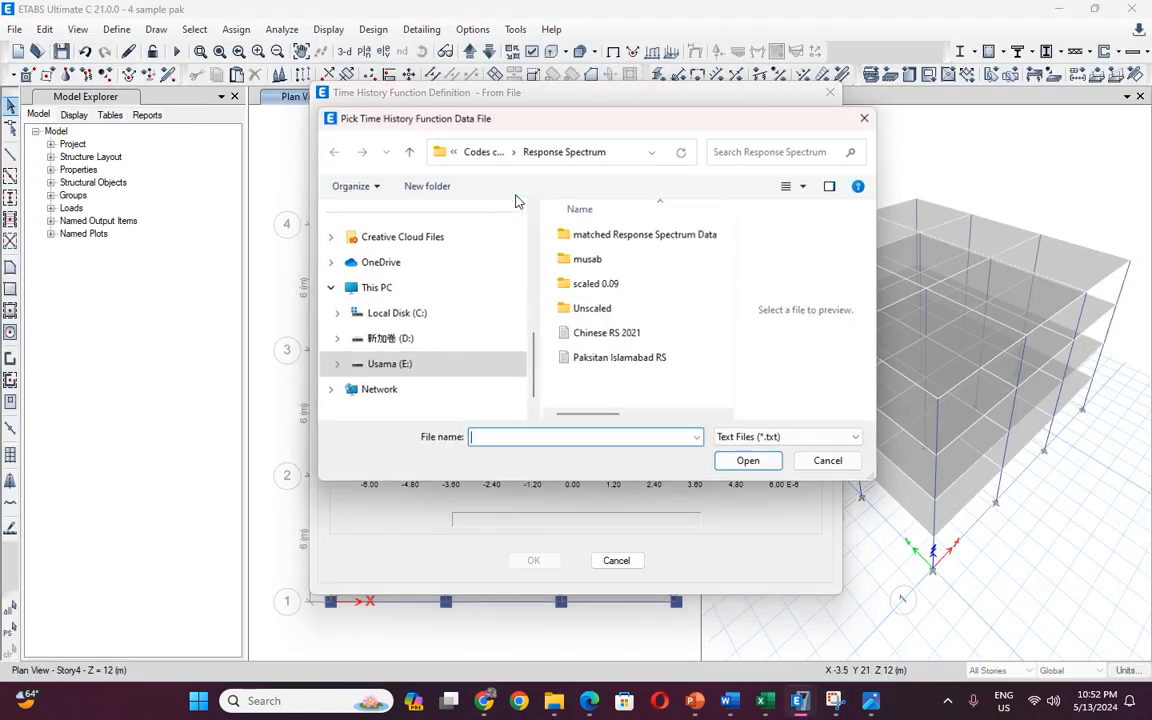
click(409, 152)
click(409, 152)
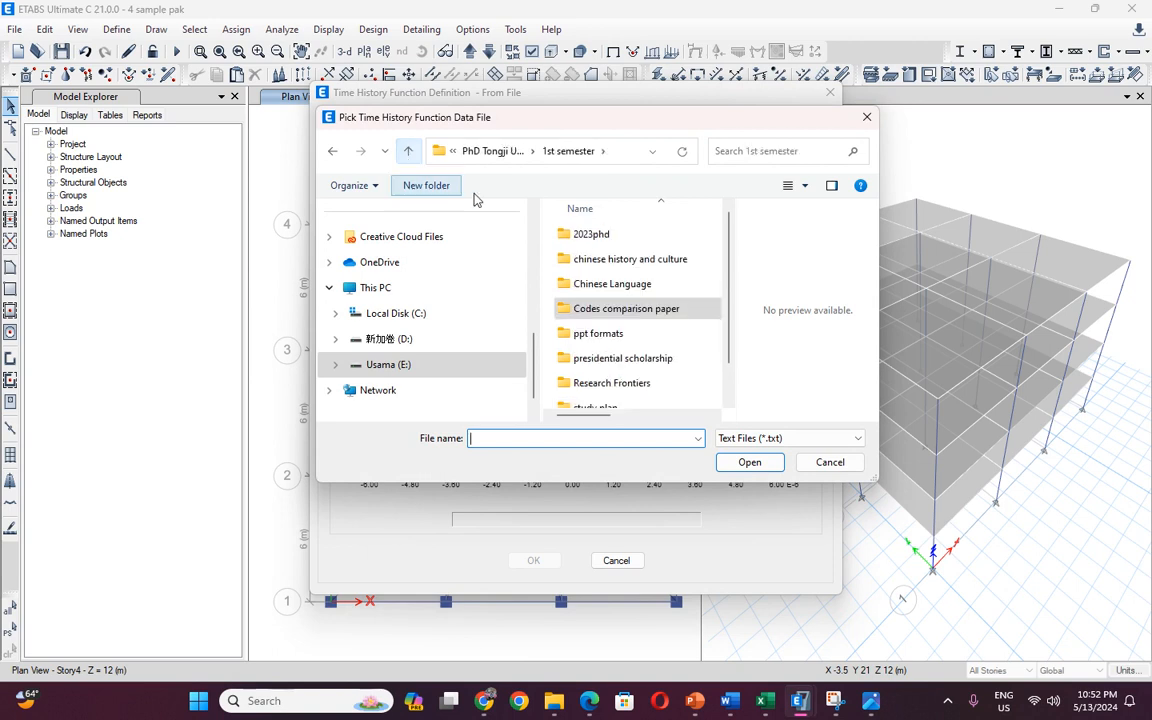
double_click(605, 309)
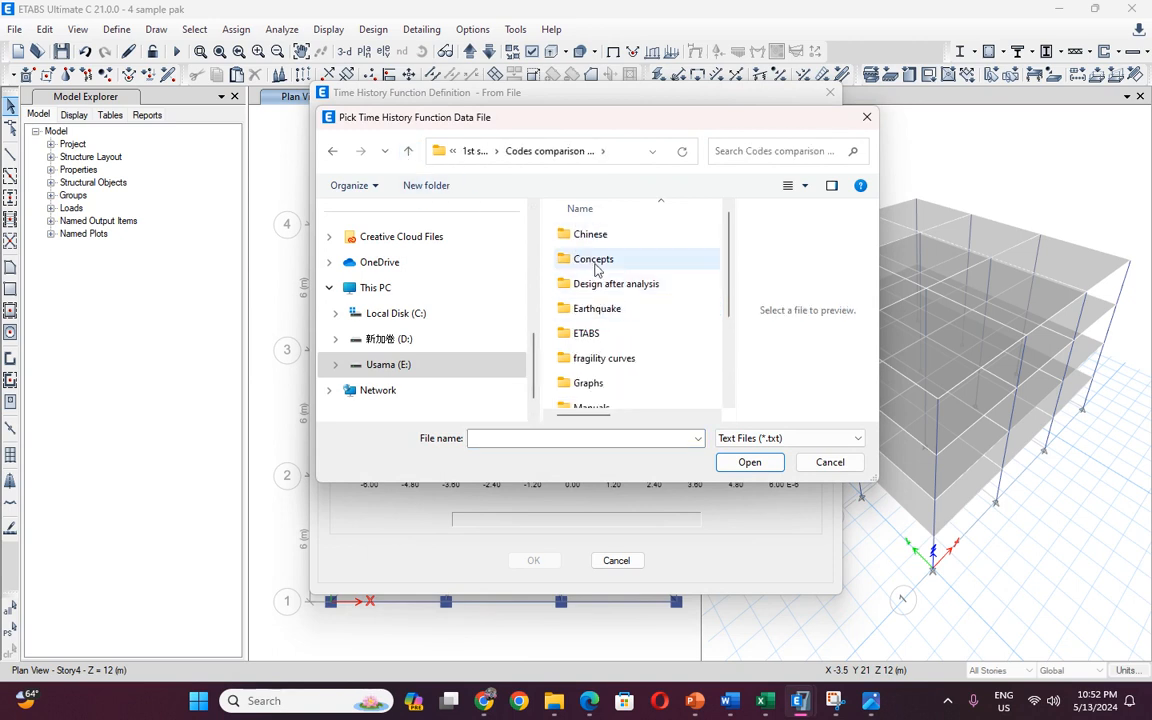
double_click(587, 333)
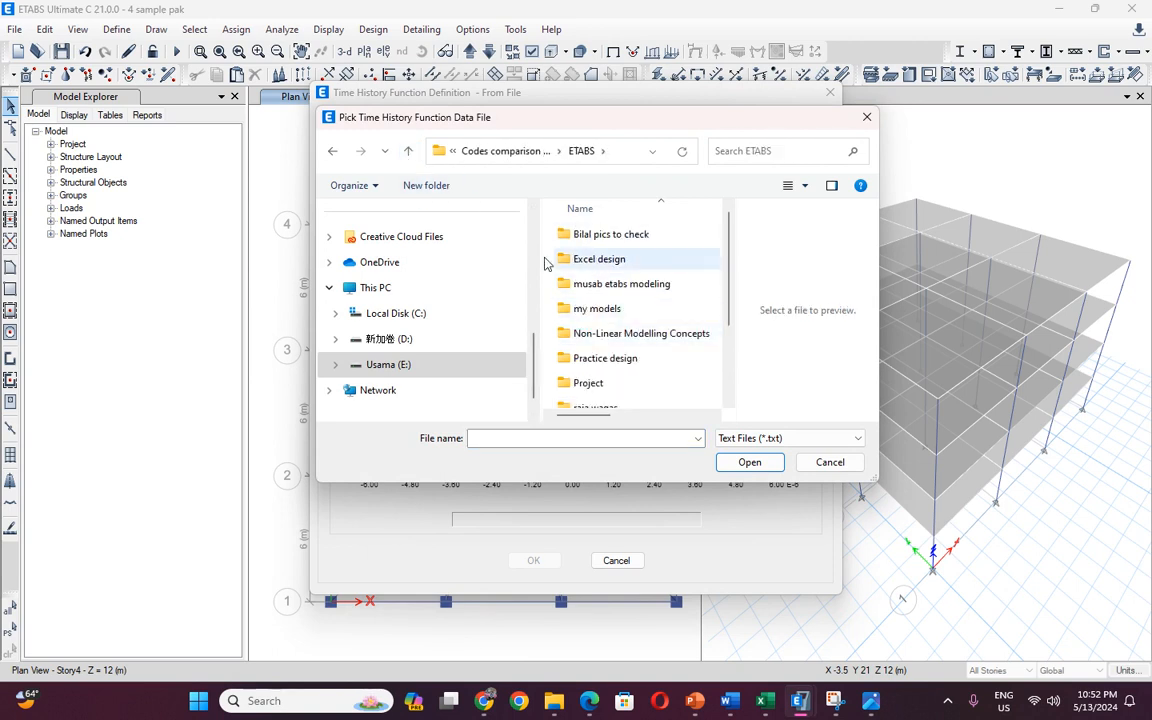
click(409, 152)
double_click(590, 309)
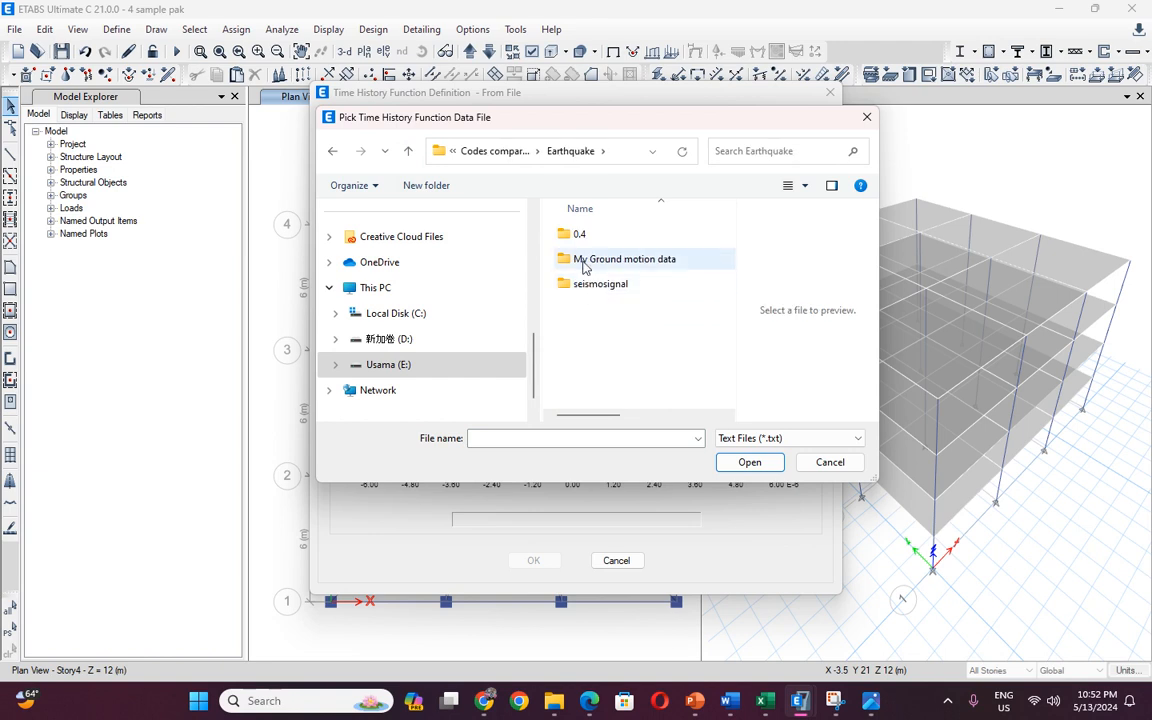
double_click(587, 263)
double_click(595, 264)
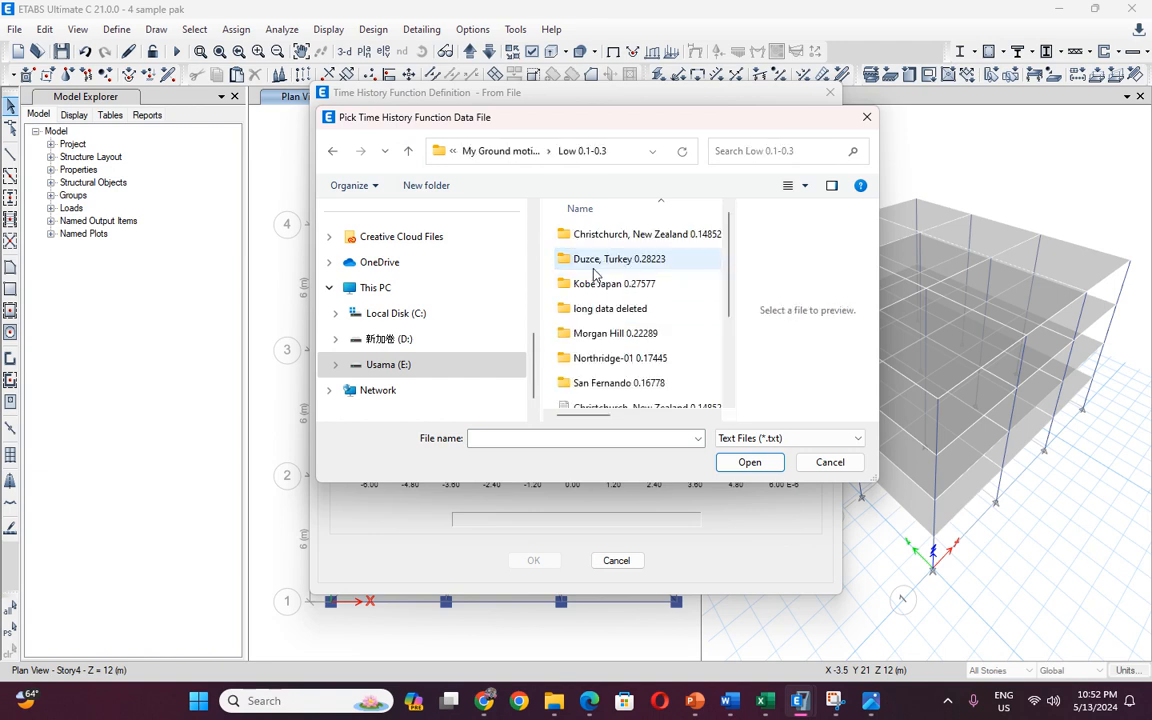
scroll(597, 290, down, 1)
click(629, 346)
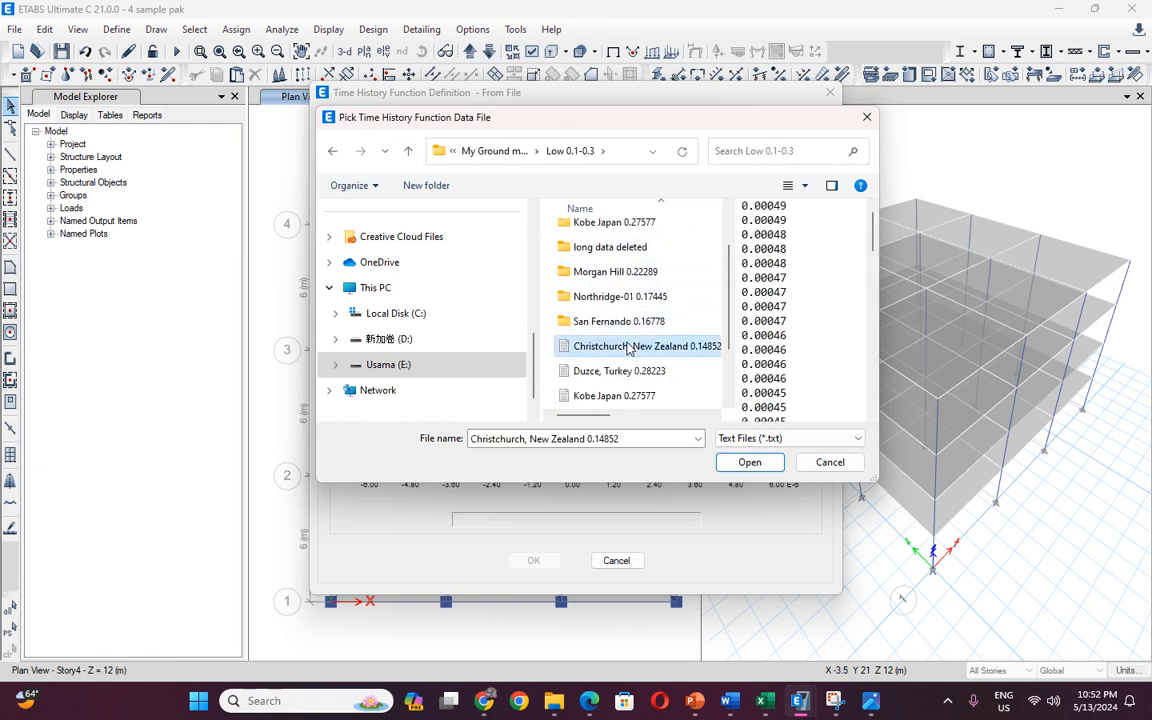
click(749, 462)
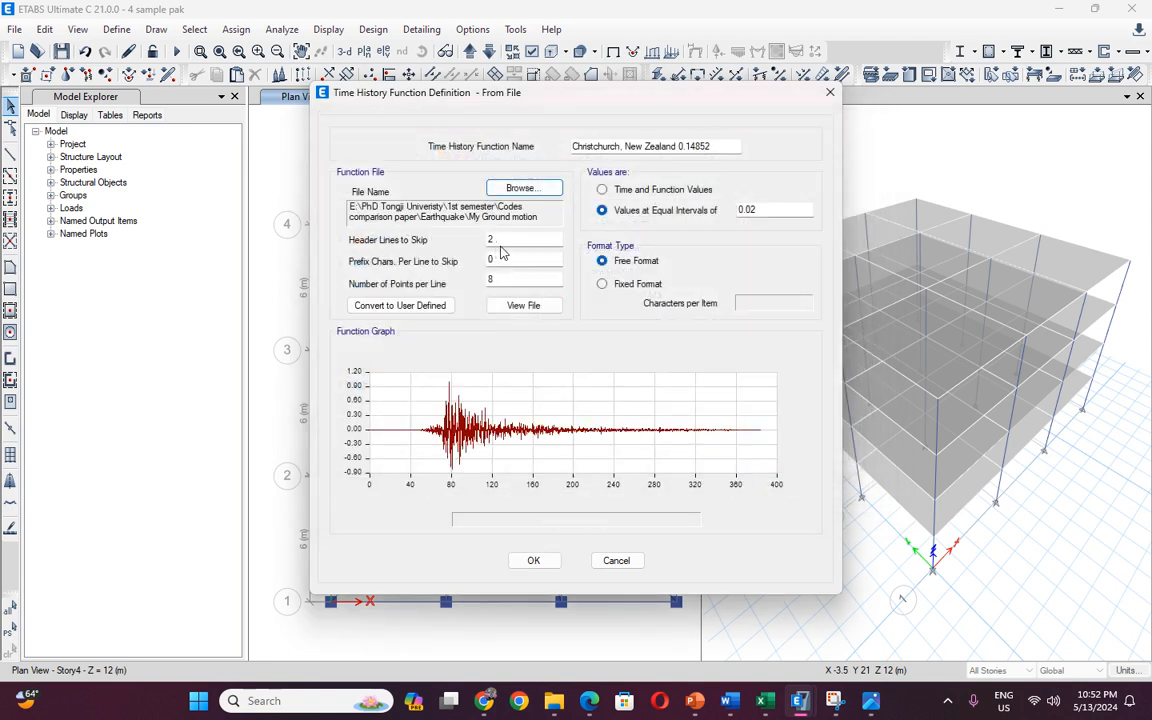
Set the header lines to skip to 0 and inspect the Christchurch record's text file in Notepad before returning to ETABS.
drag(496, 239, 478, 239)
click(553, 700)
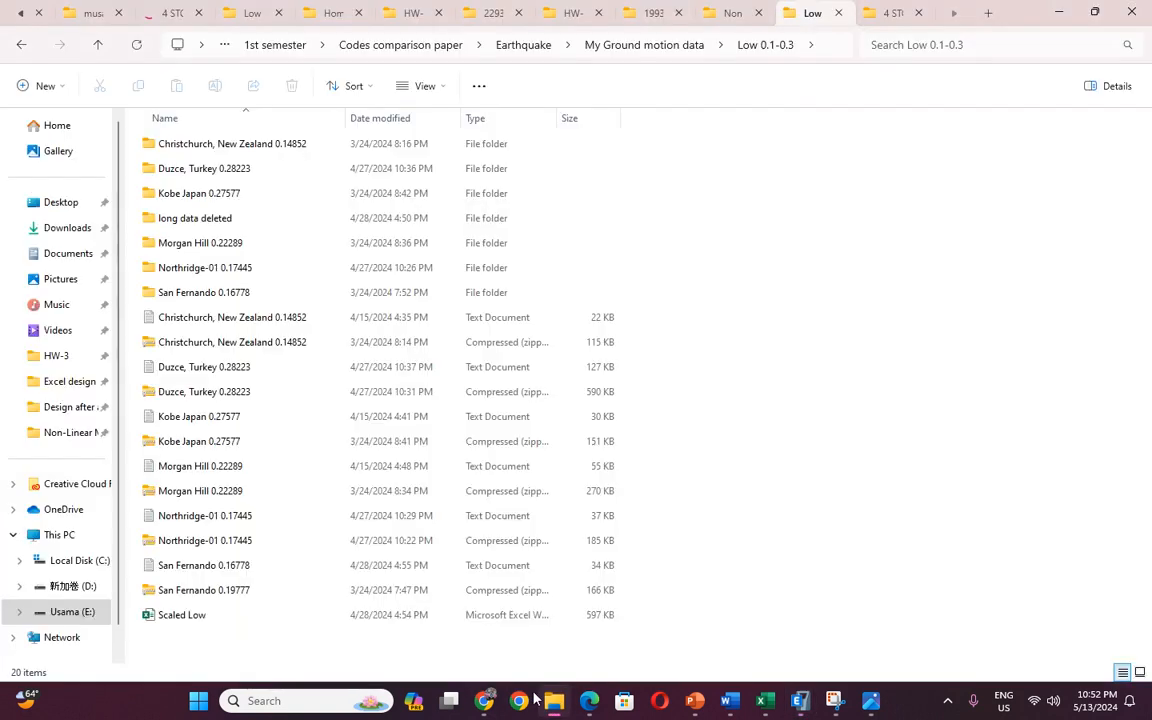
click(234, 316)
double_click(234, 315)
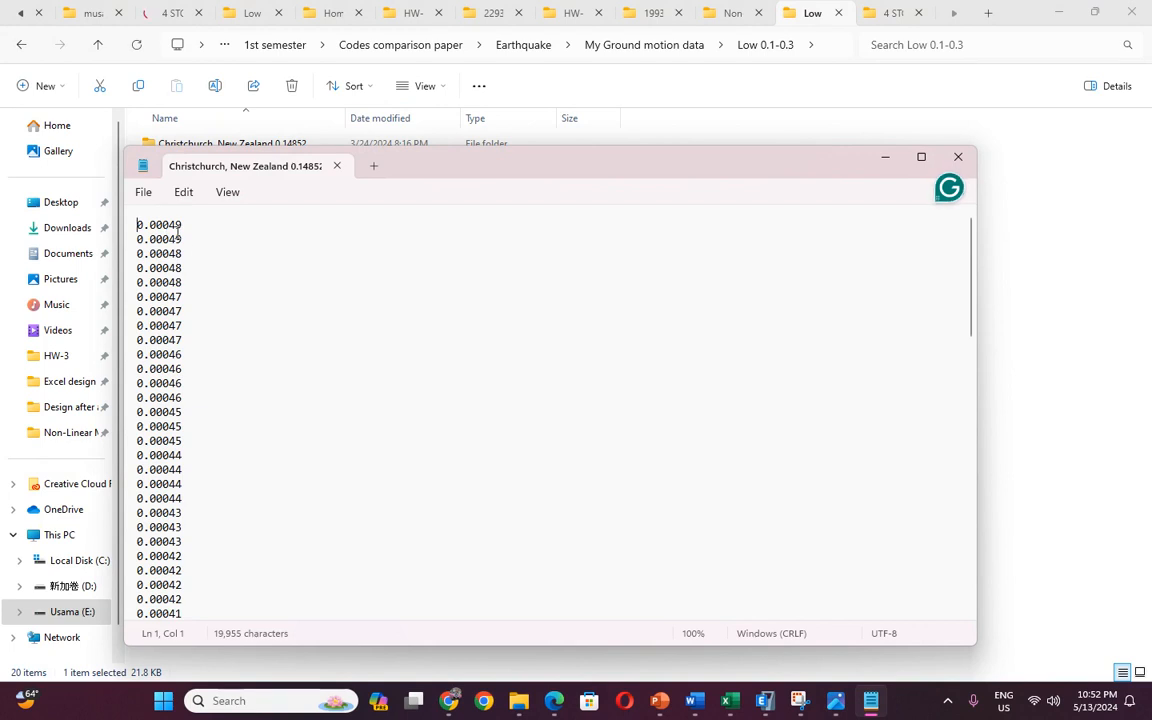
click(764, 700)
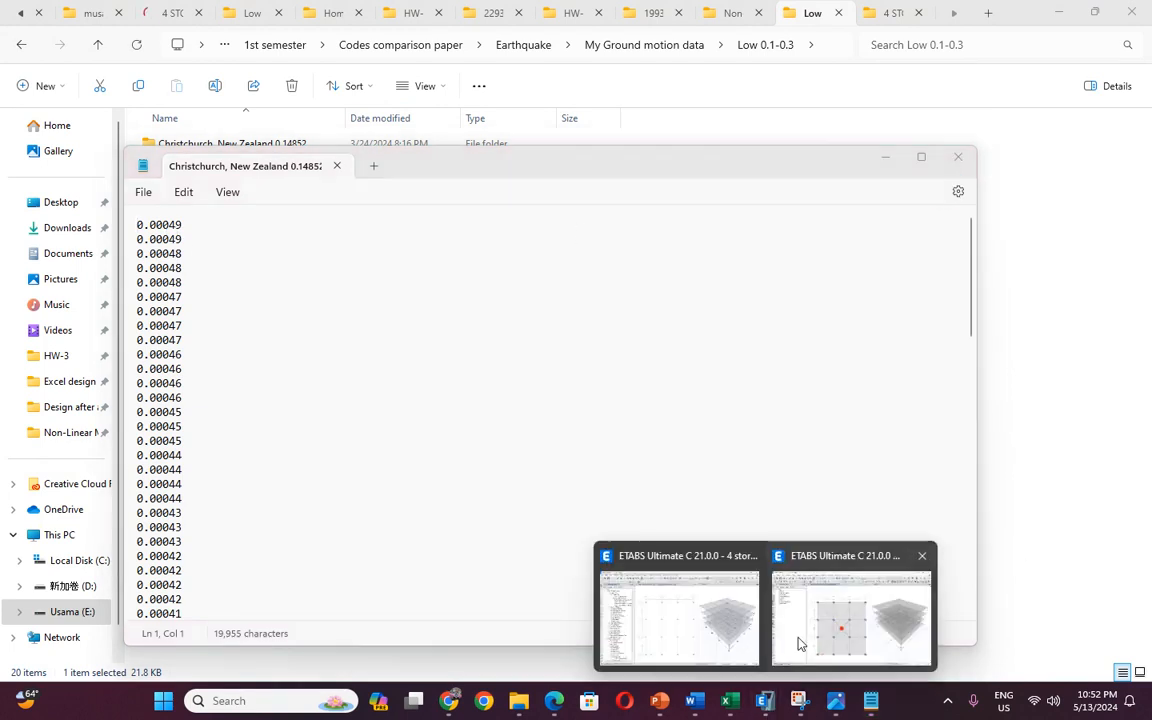
click(799, 643)
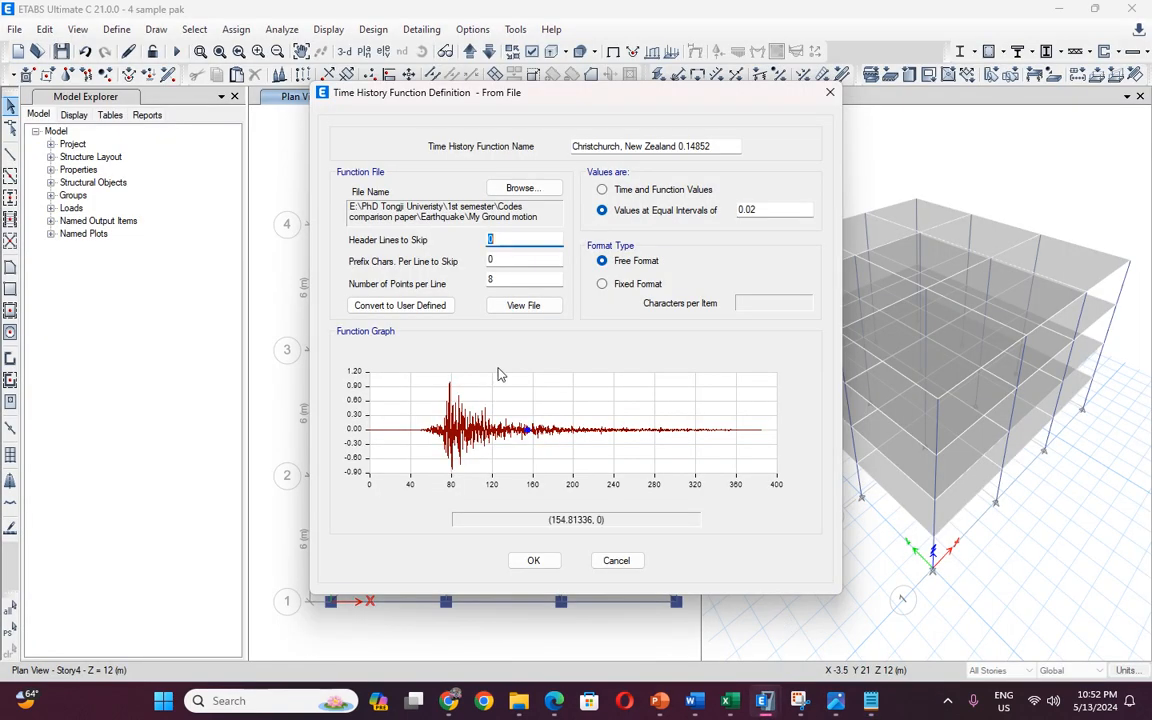
Set the Christchurch function to 5 points per line with values at equal intervals of 0.05, and accept it.
click(501, 279)
click(765, 209)
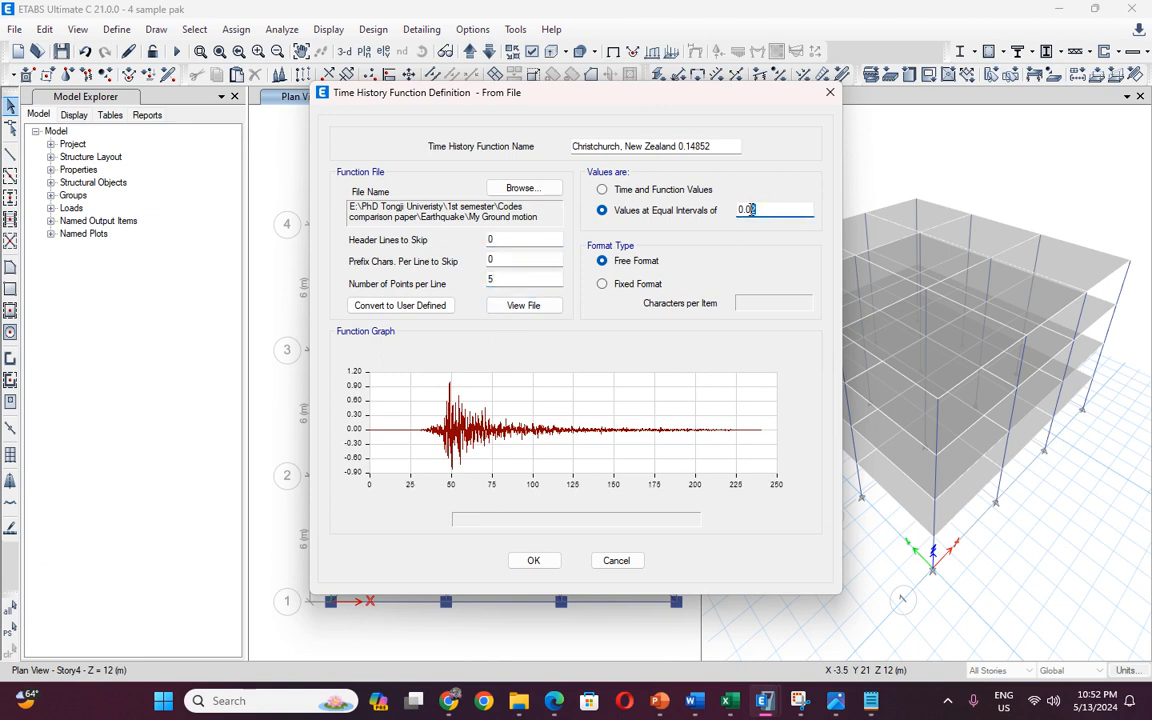
key(BackSpace)
text(5)
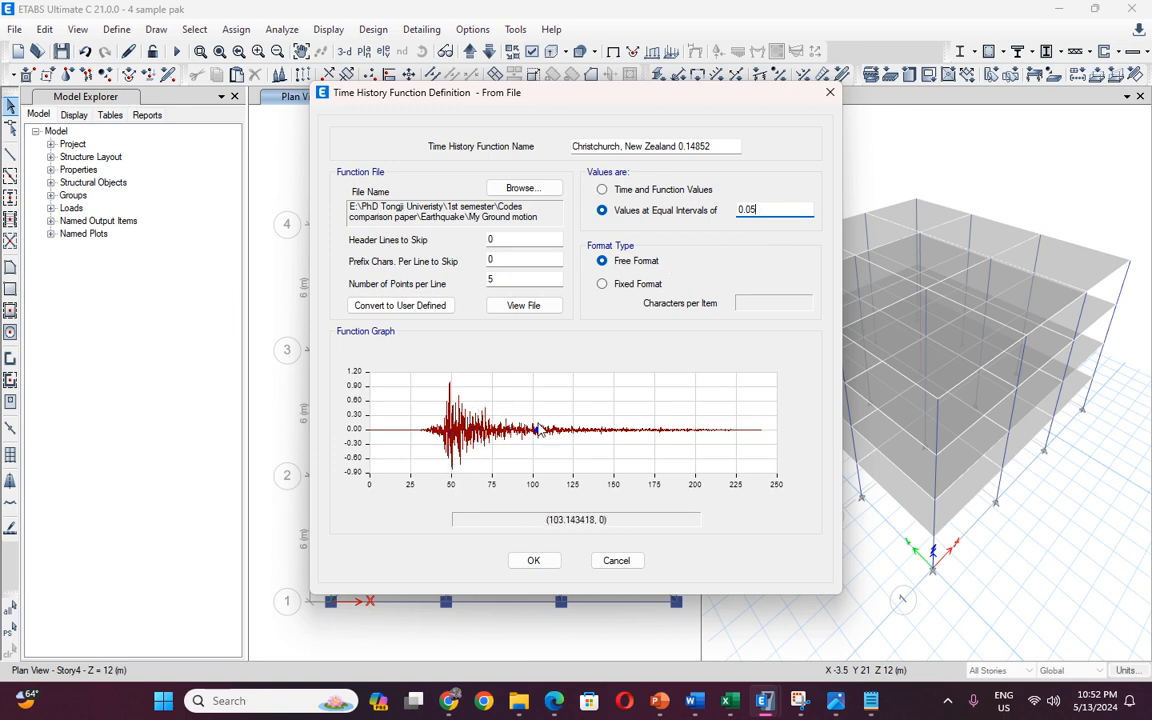
click(533, 560)
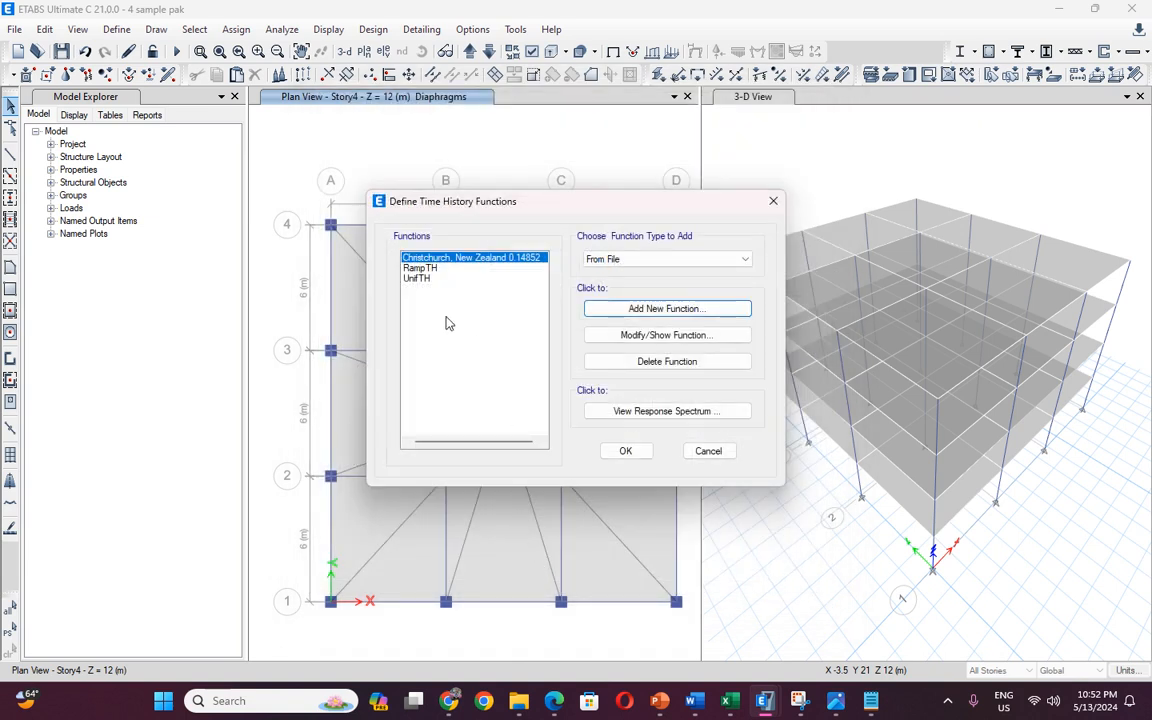
Delete the RampTH and UnifTH functions from the time history function list.
click(418, 268)
click(660, 361)
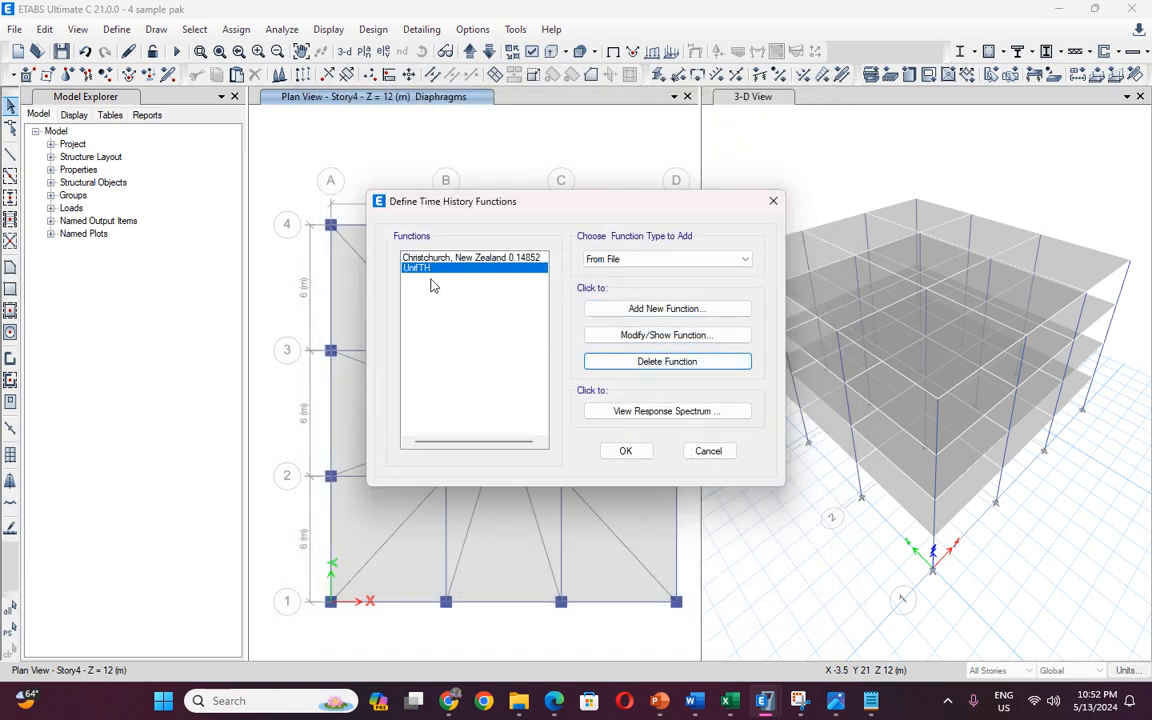
click(598, 361)
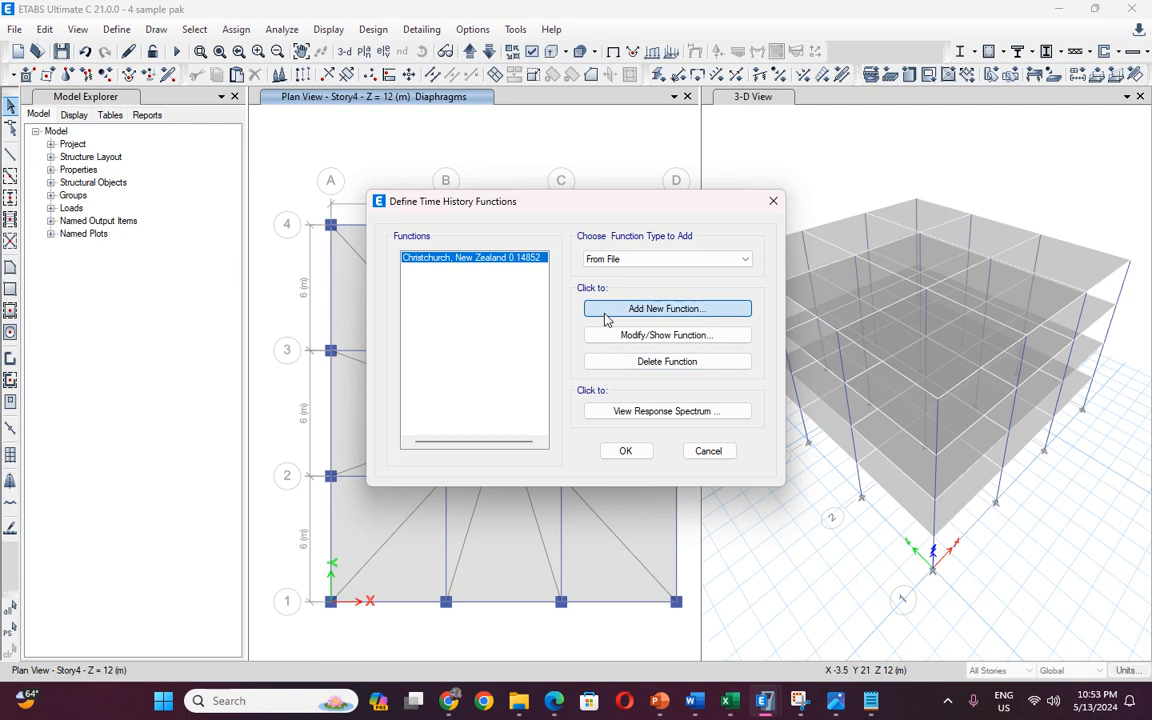
Add another From File time history function and load the text file Duzce, Turkey 0.28223.
click(605, 310)
click(485, 186)
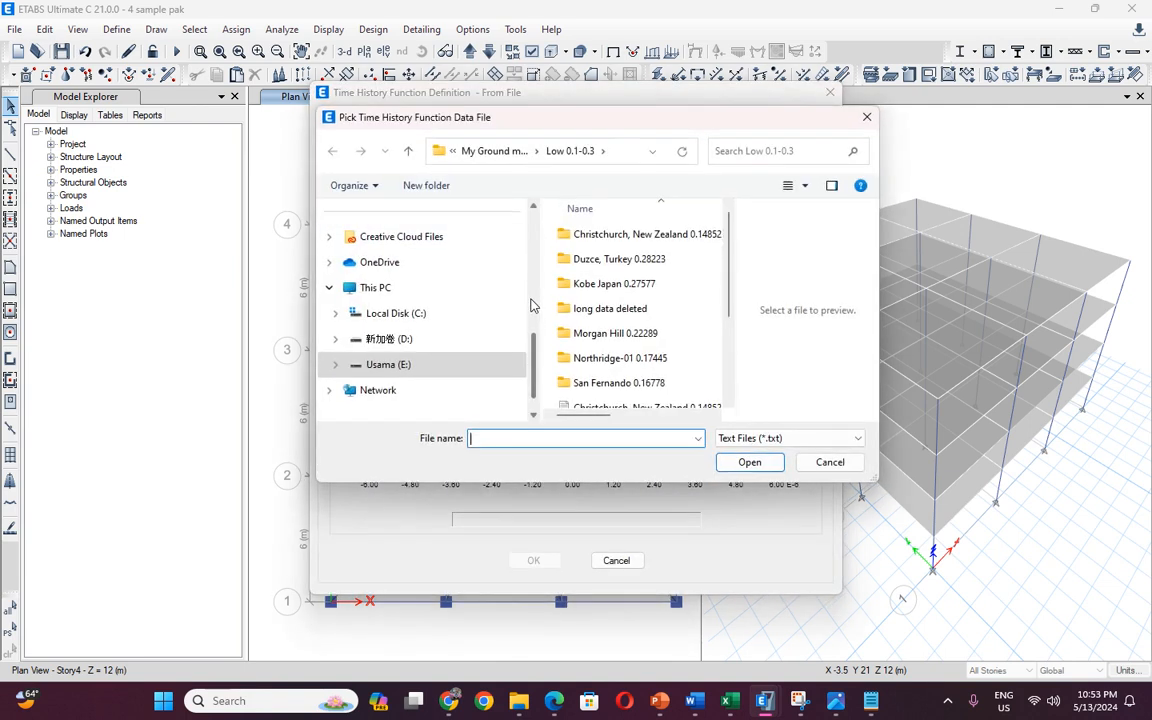
scroll(570, 334, down, 2)
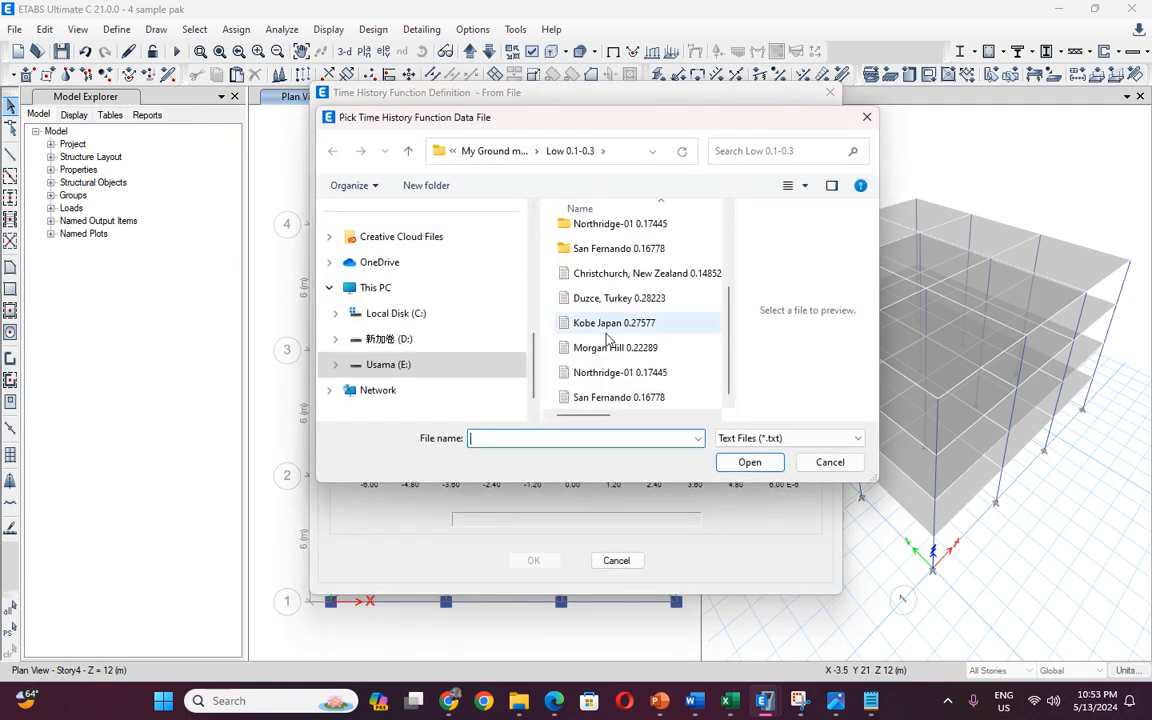
click(593, 299)
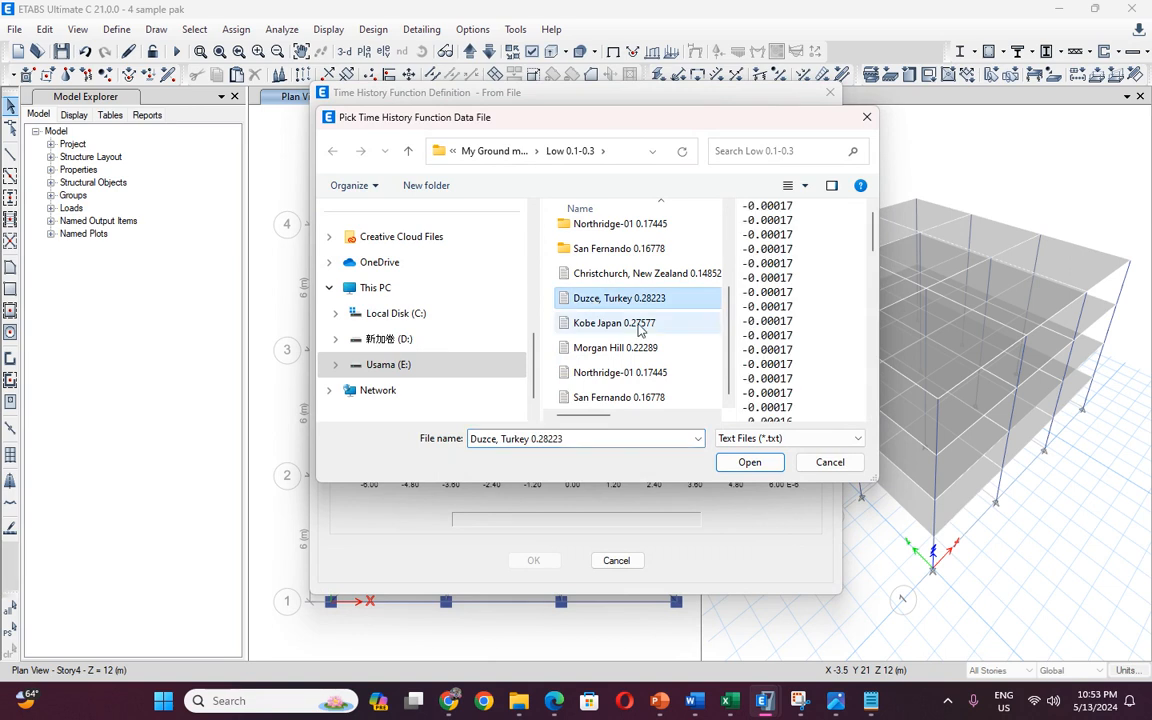
click(748, 462)
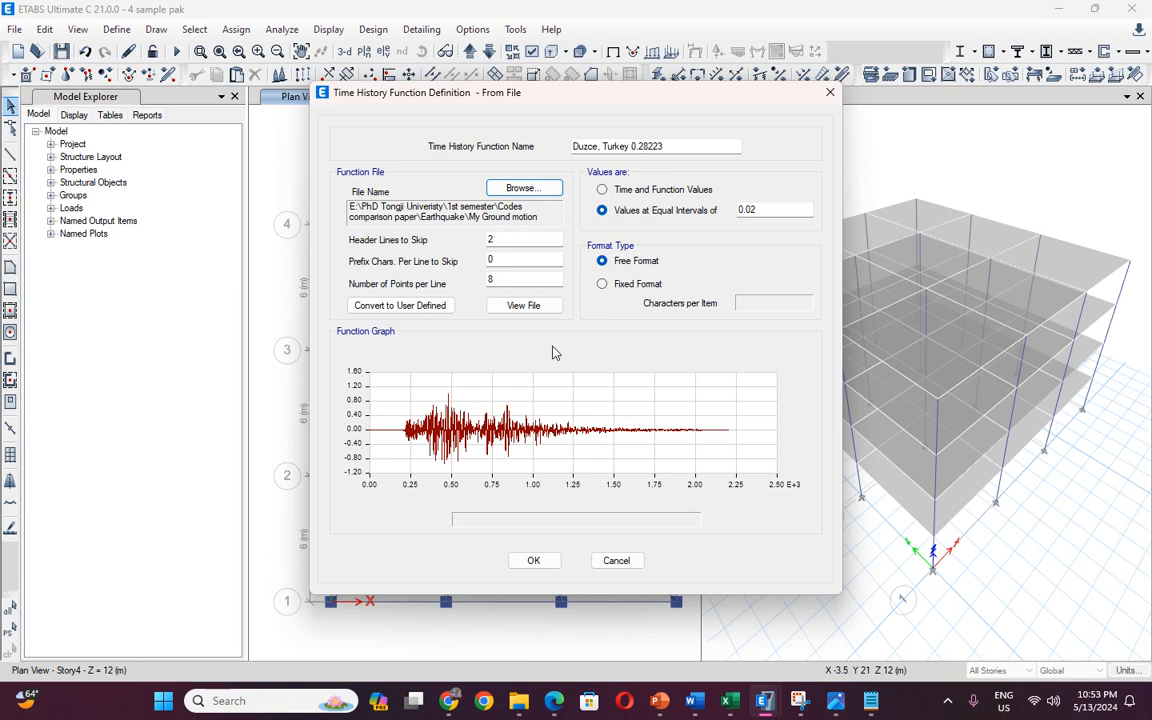
Set the Duzce function to 0 header lines, 5 points per line and equal intervals of 0.05, and accept it.
double_click(515, 239)
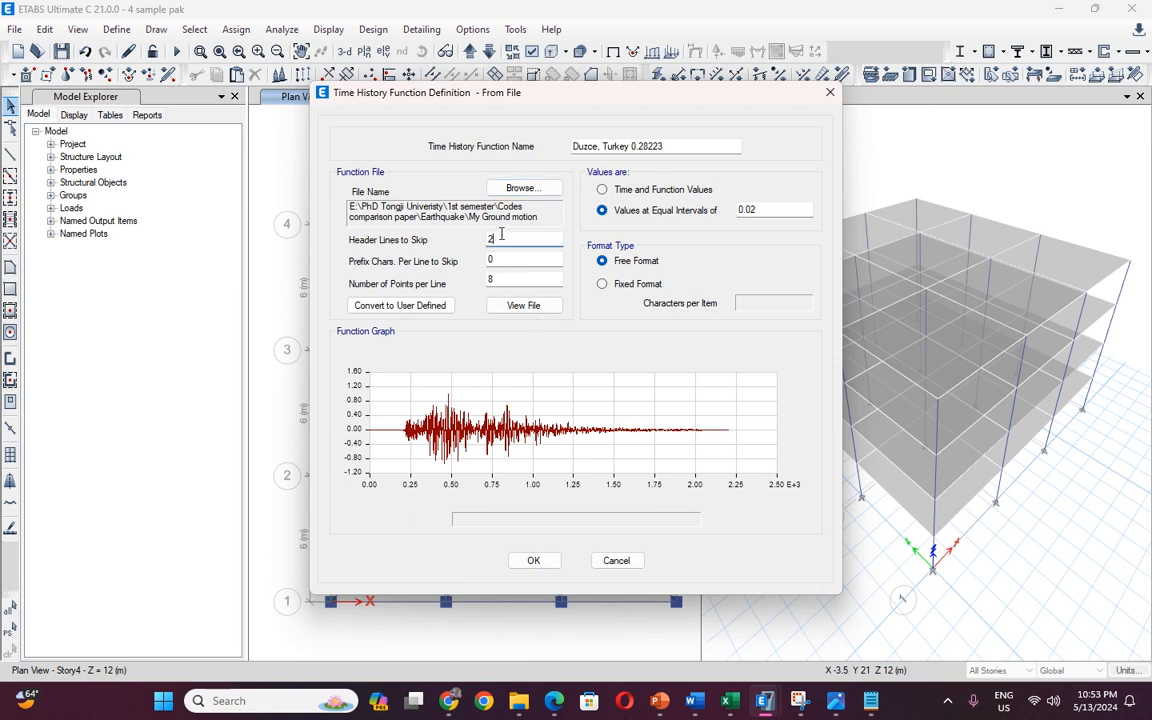
text(0)
click(763, 211)
key(Tab)
text(5)
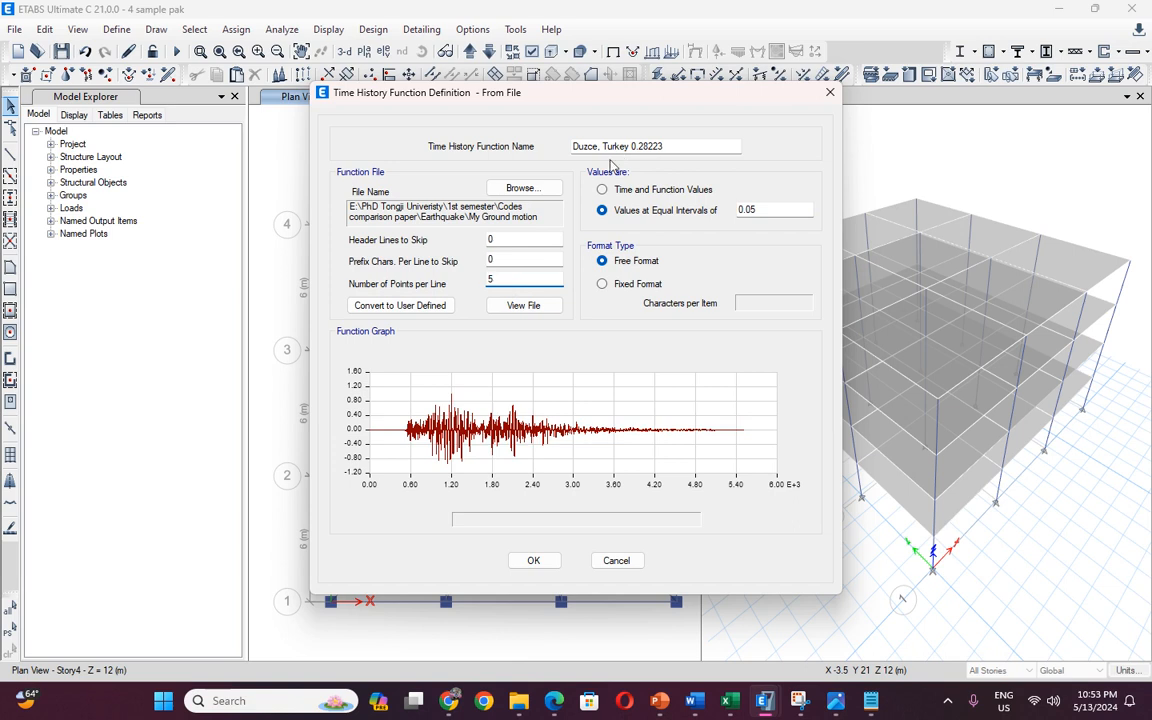
click(533, 560)
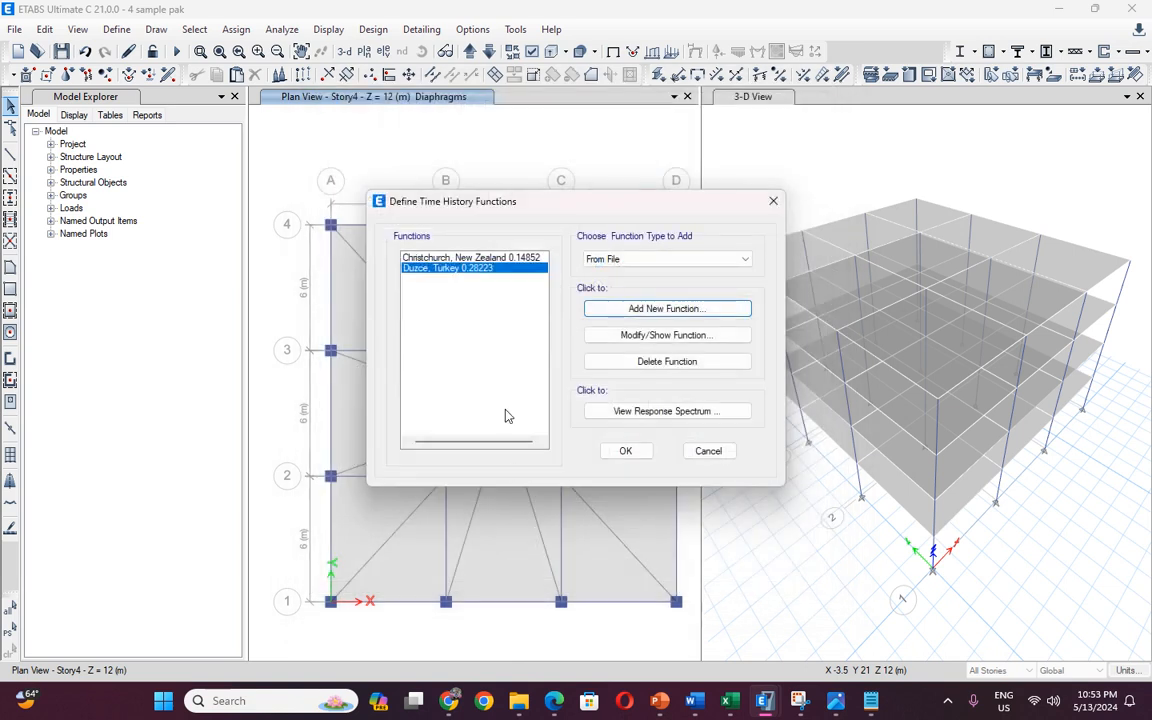
Add another From File time history function and load the text file Morgan Hill 0.22289.
click(614, 312)
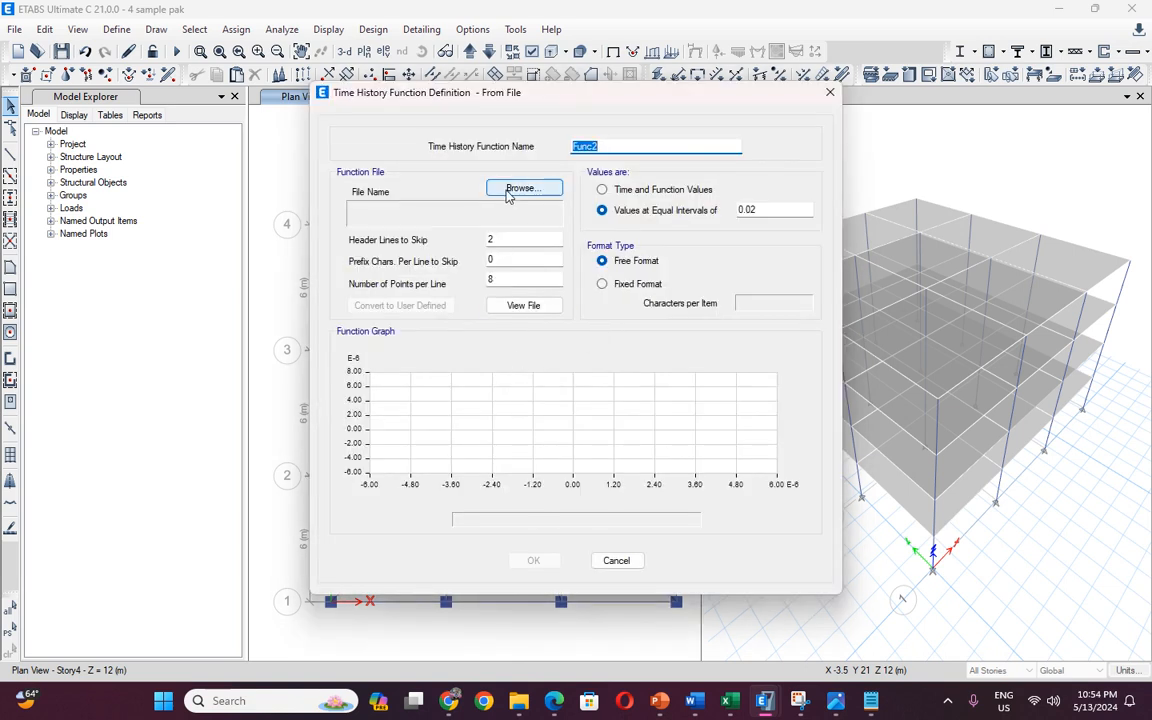
click(524, 188)
scroll(590, 365, down, 2)
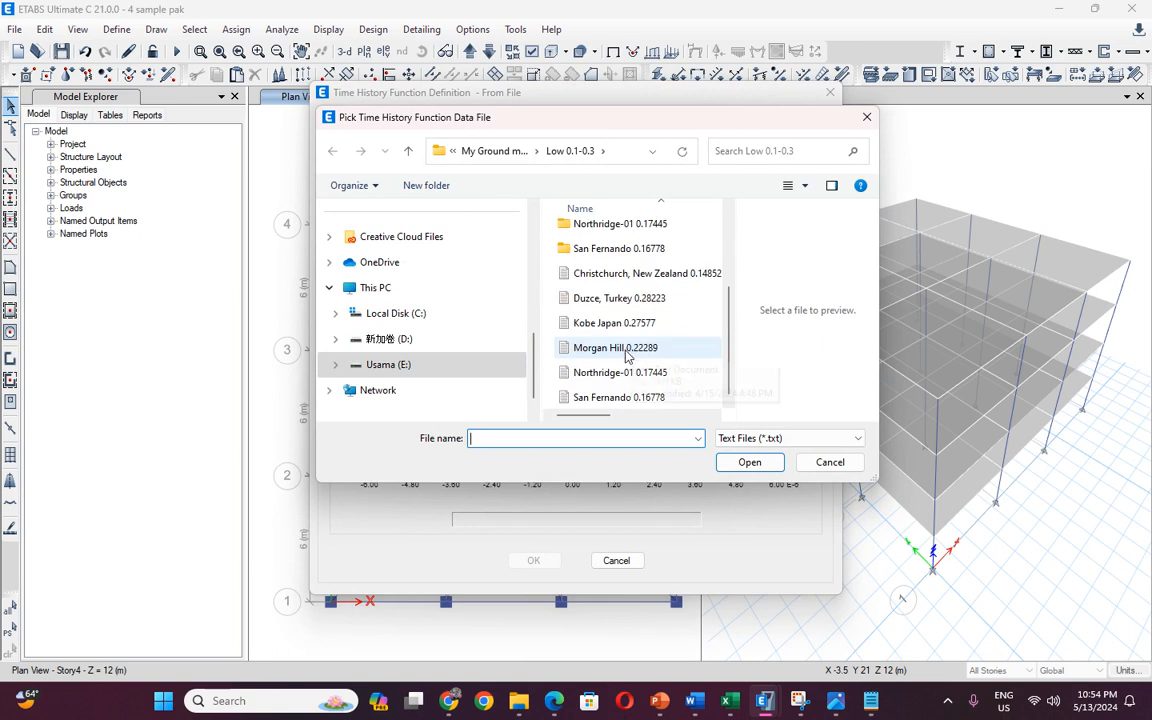
click(612, 348)
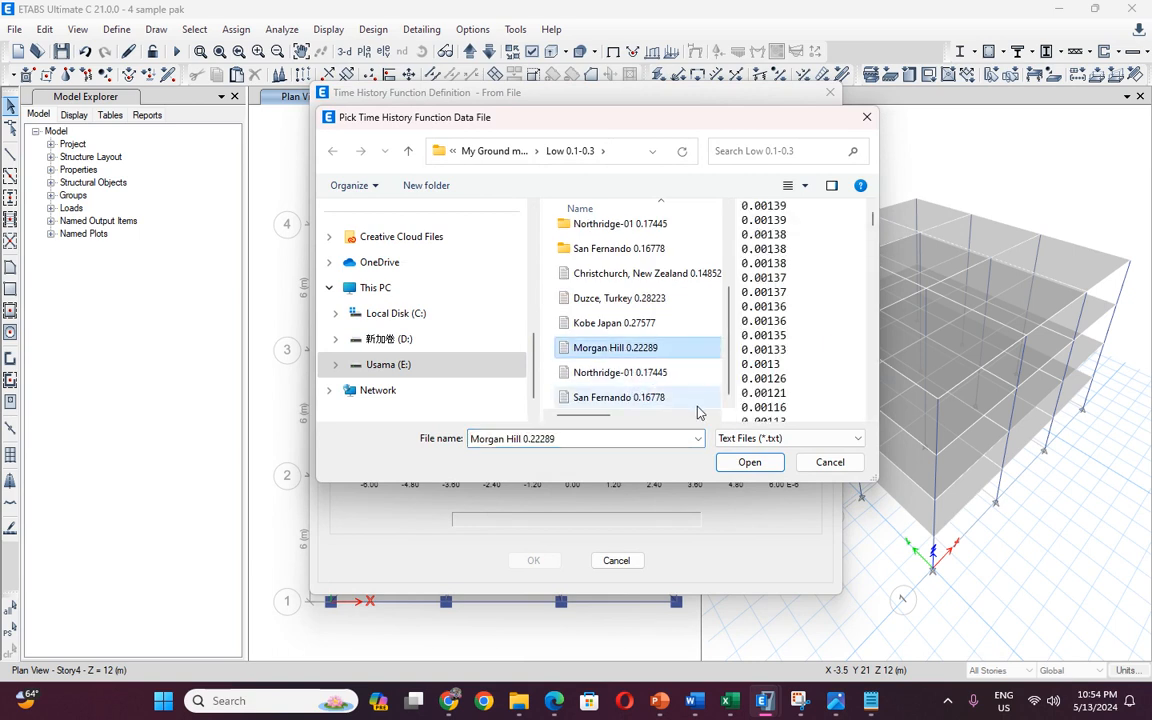
click(748, 462)
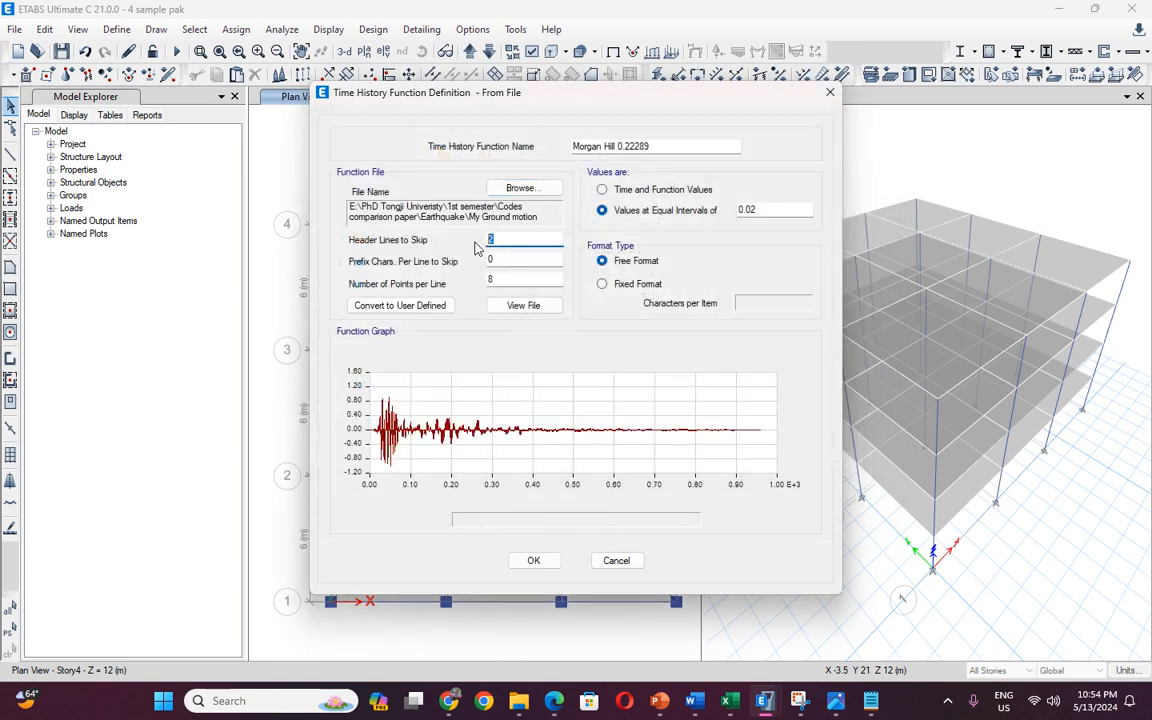
Set the Morgan Hill function to 0 header lines and 5 points per line, and accept it.
text(0)
double_click(494, 278)
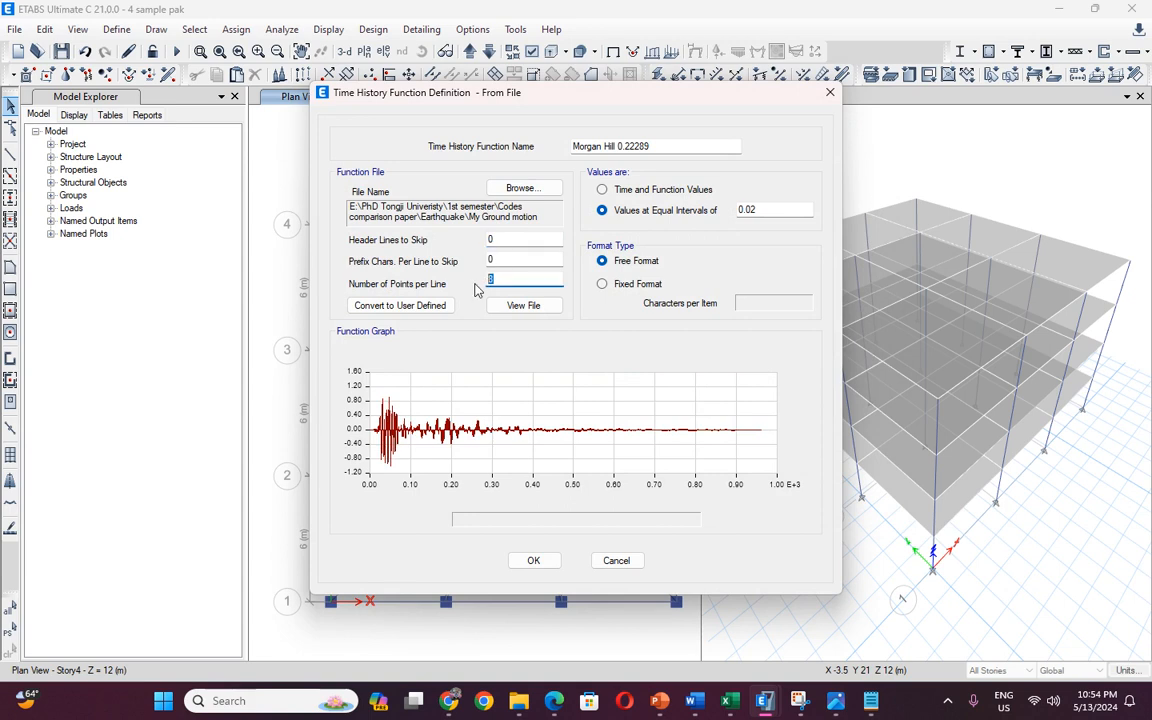
text(5)
click(761, 209)
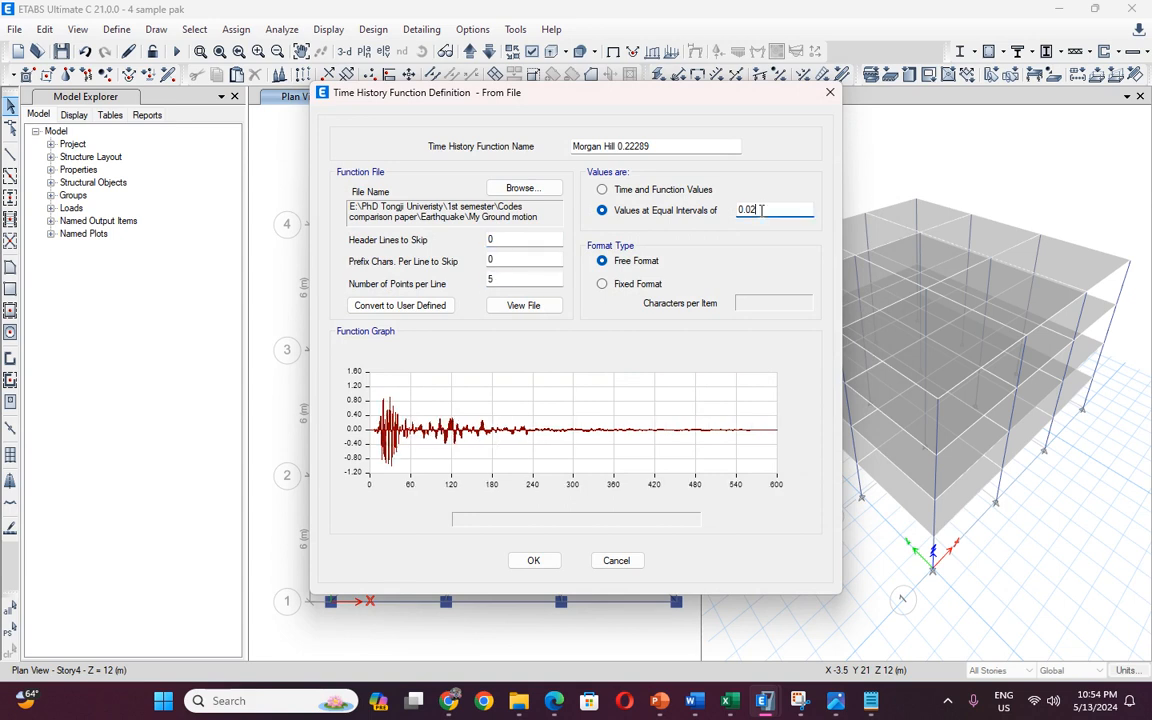
click(533, 560)
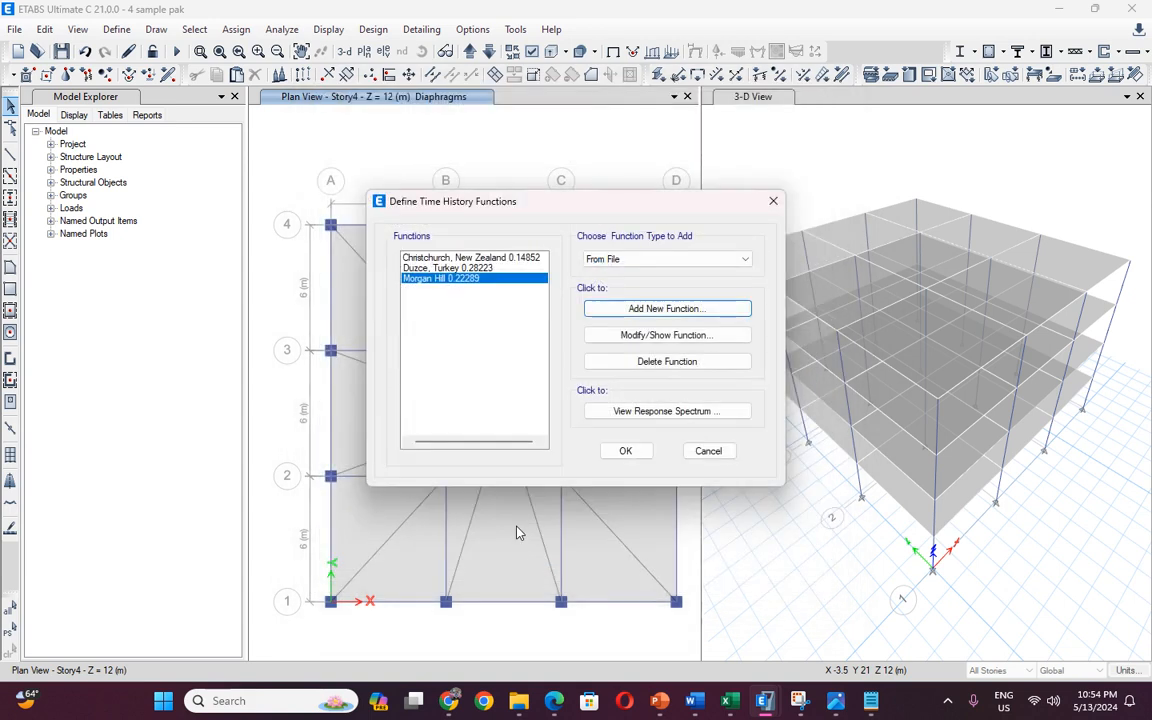
Add another From File time history function and load the text file Northridge-01 0.17445.
click(658, 308)
click(522, 191)
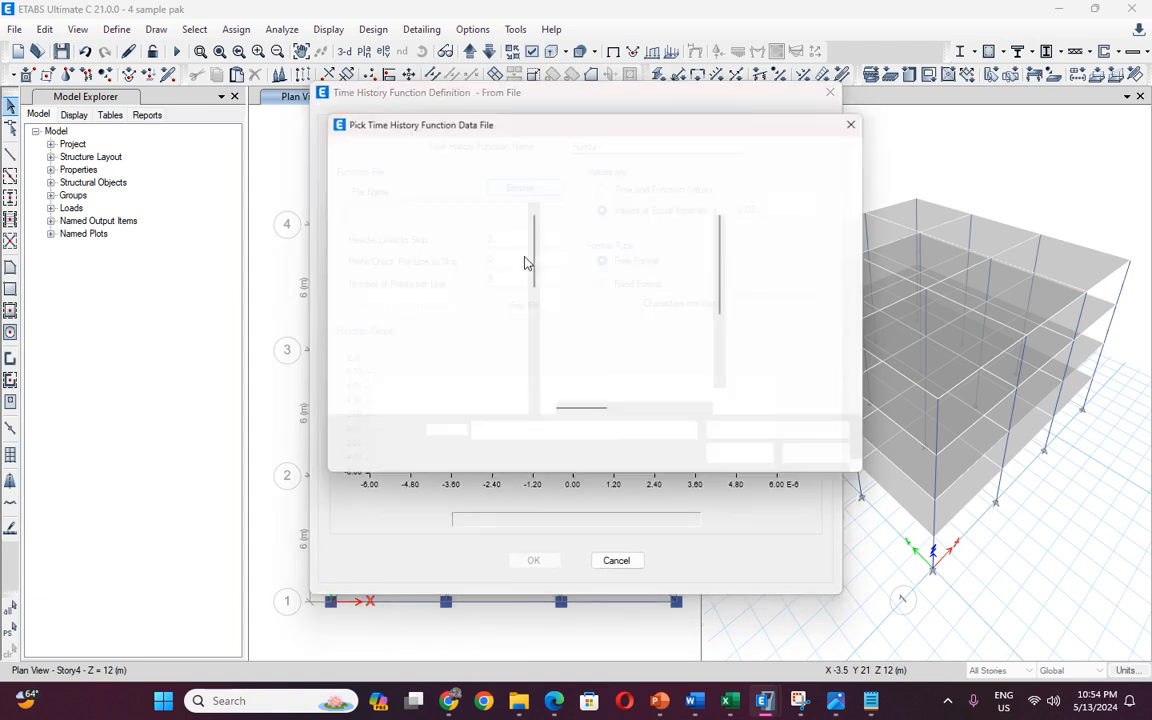
click(603, 350)
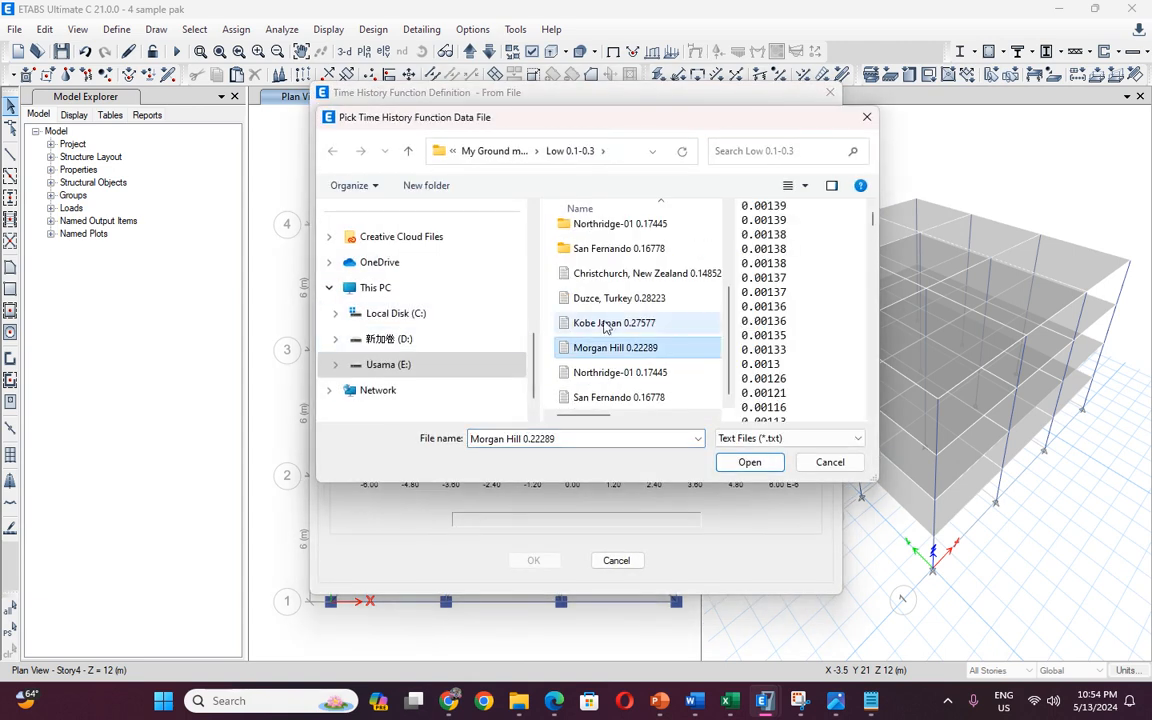
click(610, 323)
click(620, 372)
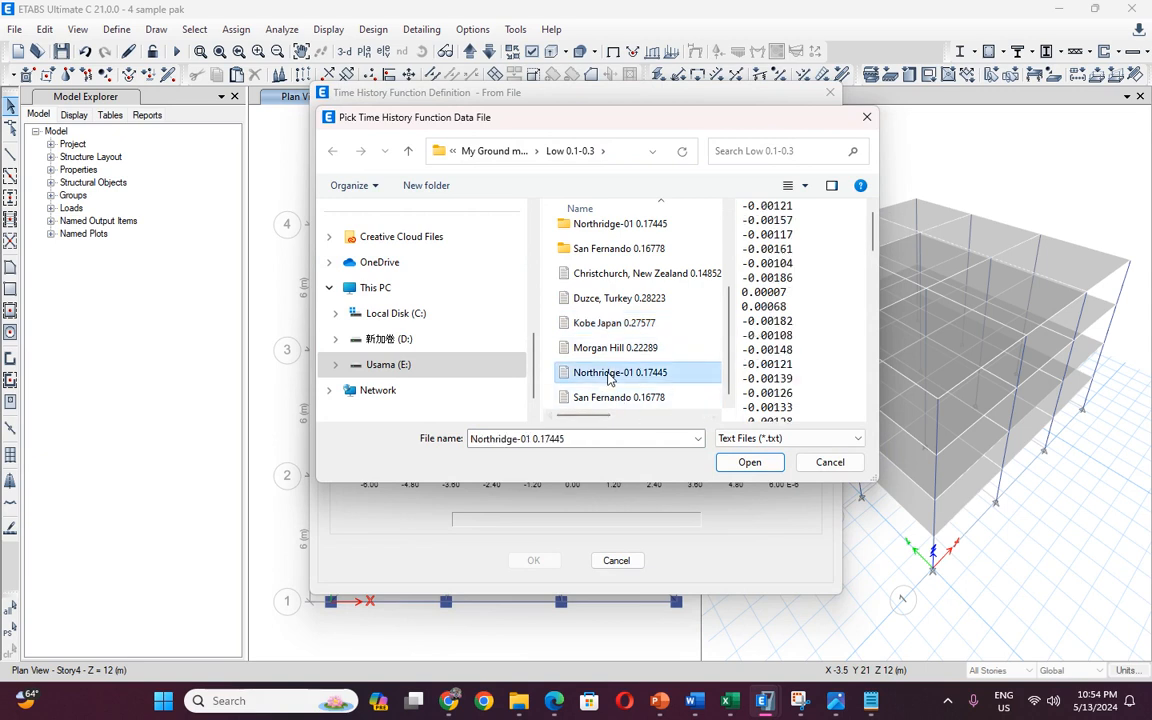
click(749, 462)
Set the Northridge-01 function to 0 header lines, 5 points per line and equal intervals of 0.05, and accept the function list.
drag(508, 240, 455, 243)
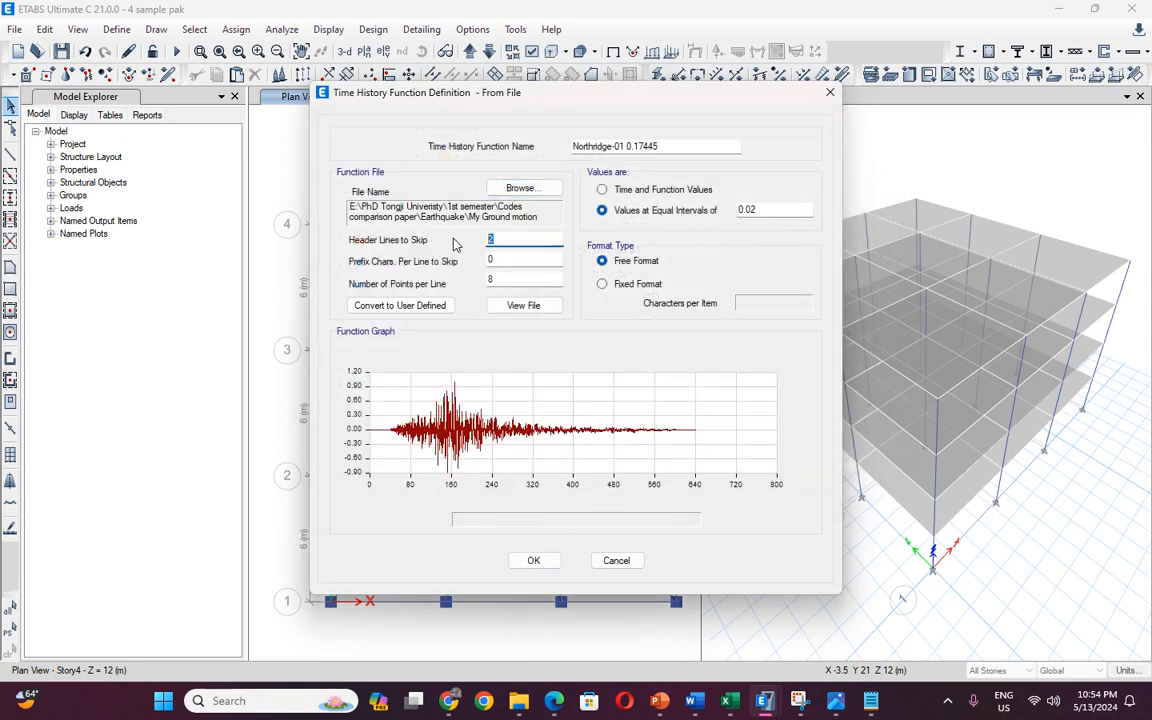
text(0)
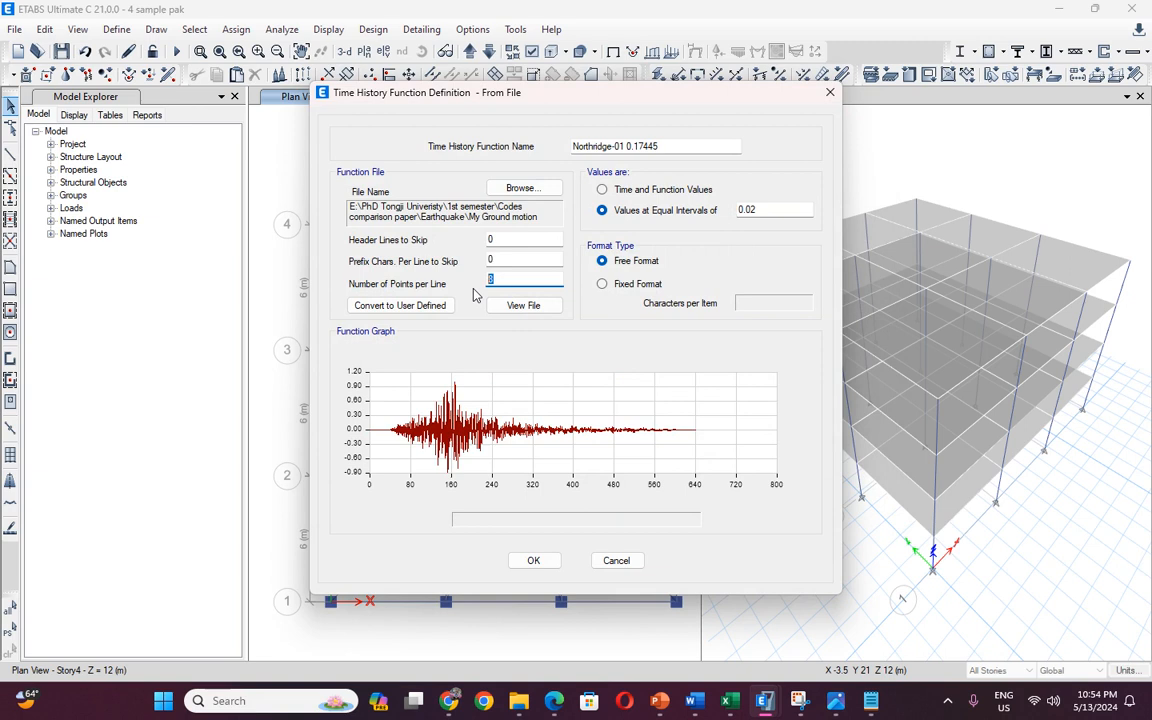
drag(508, 280, 427, 281)
text(5)
click(758, 208)
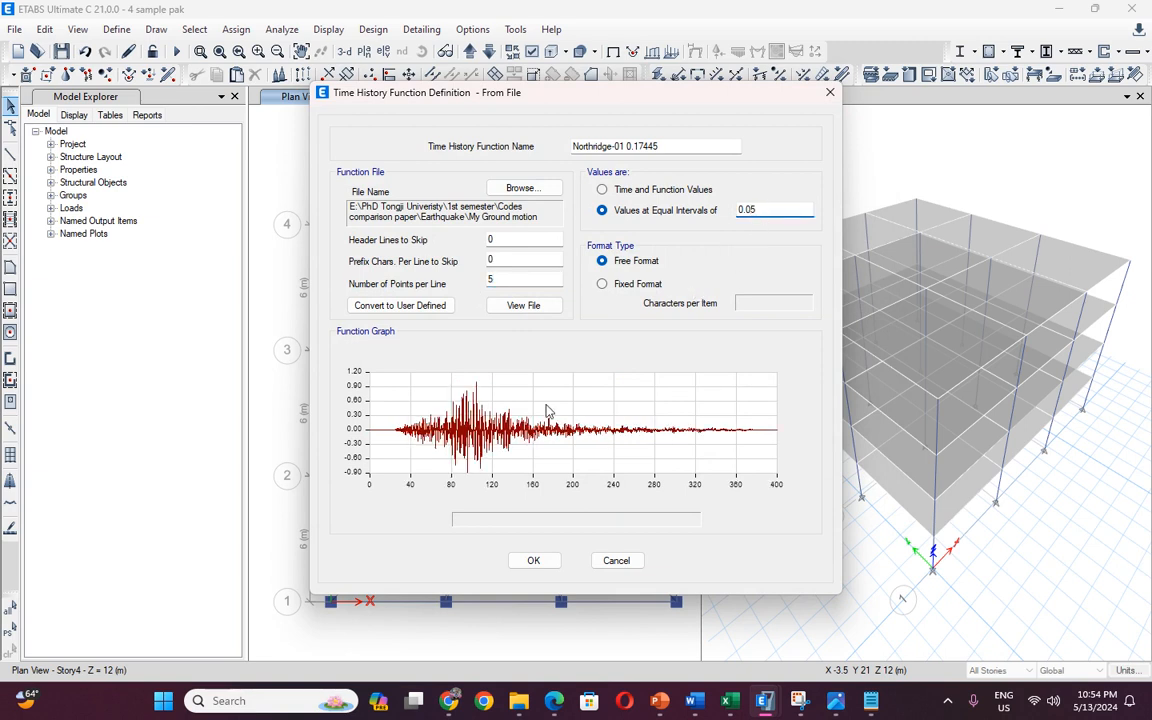
click(533, 560)
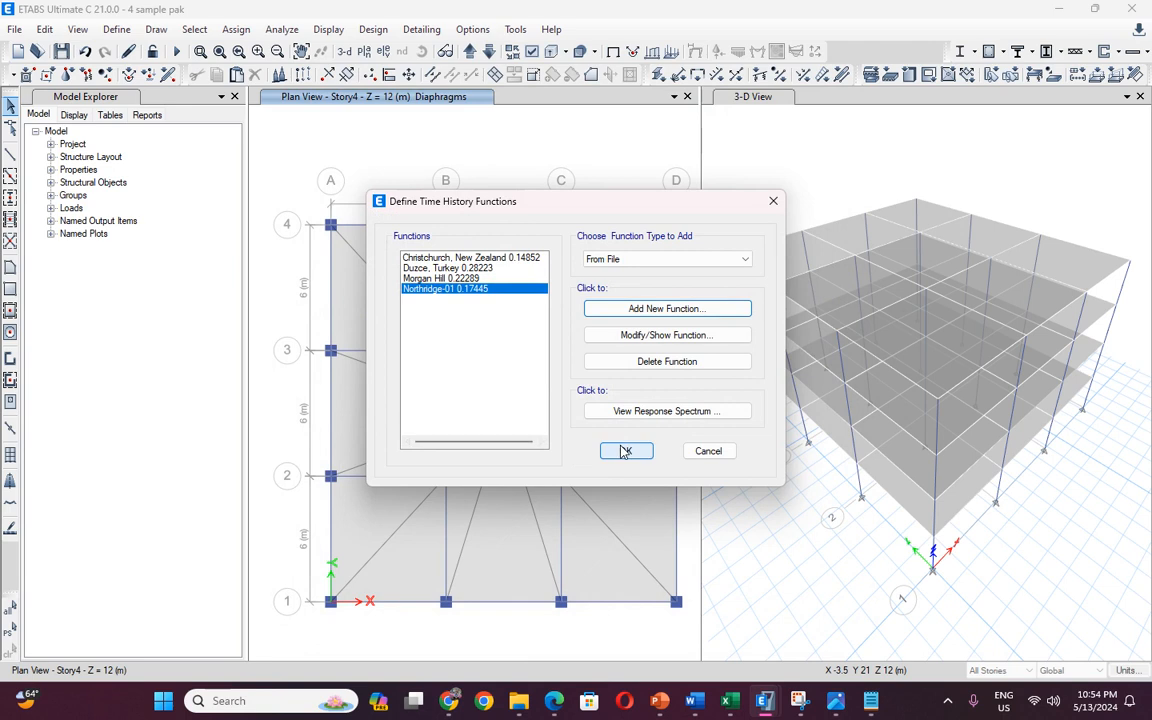
click(622, 451)
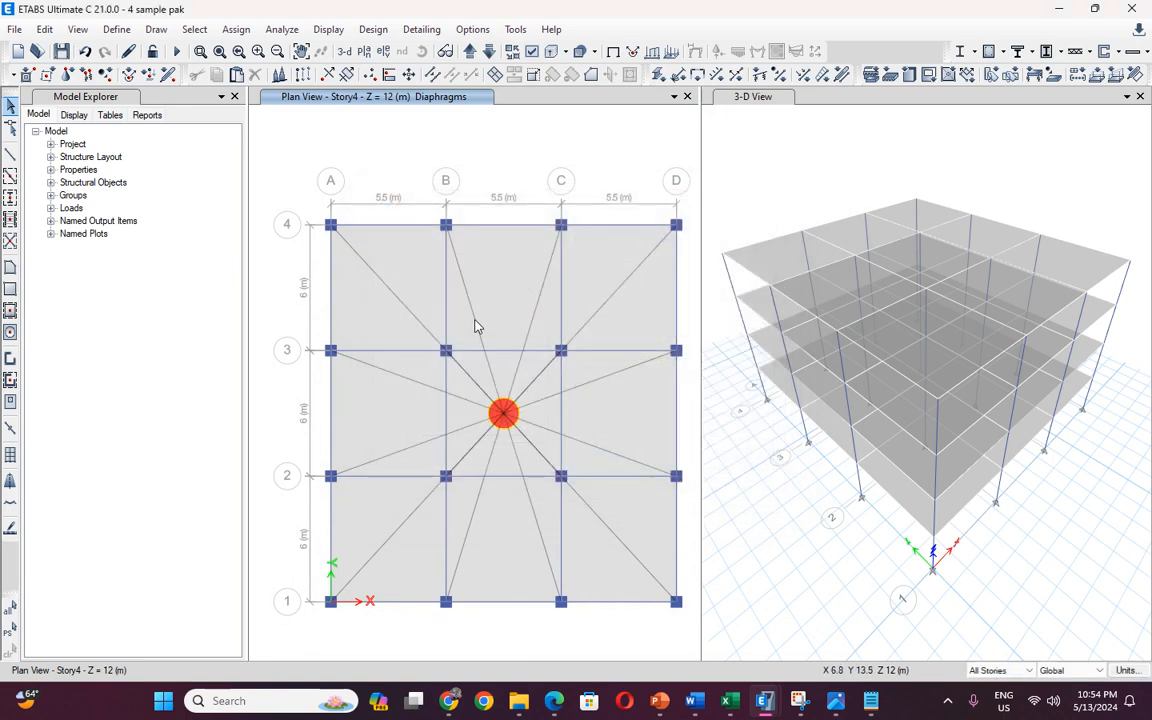
Create a new mass source named Seismic Pak and include specified load patterns in it.
click(112, 33)
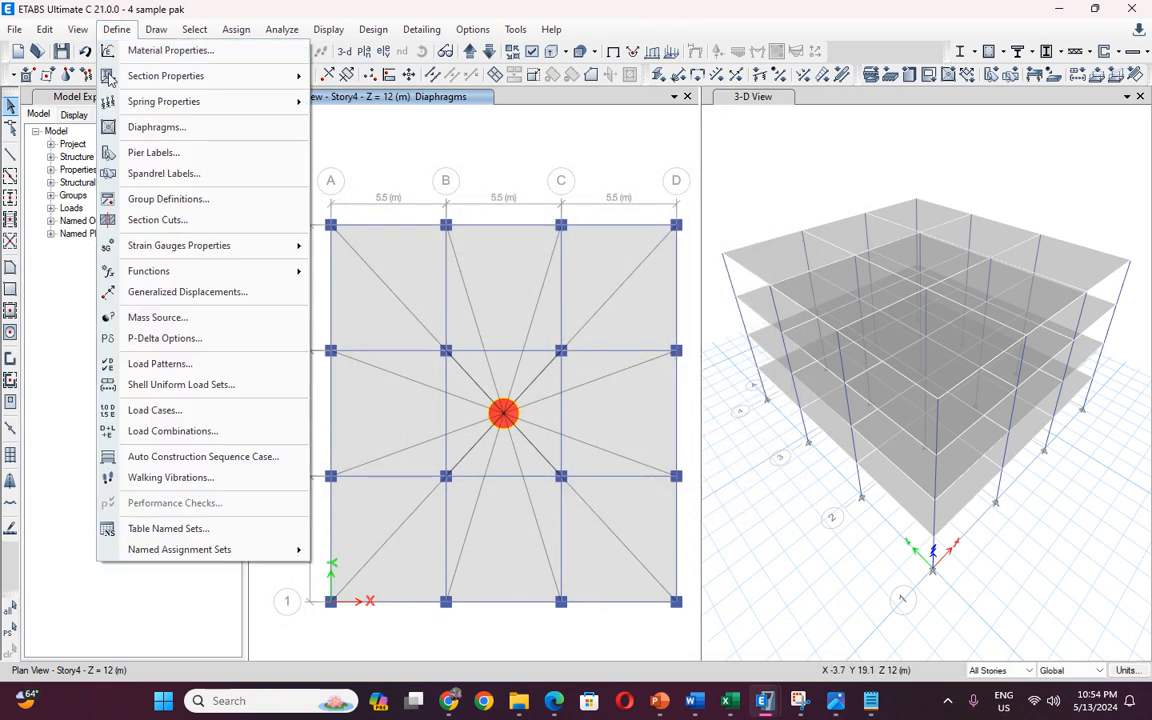
mouse_move(173, 272)
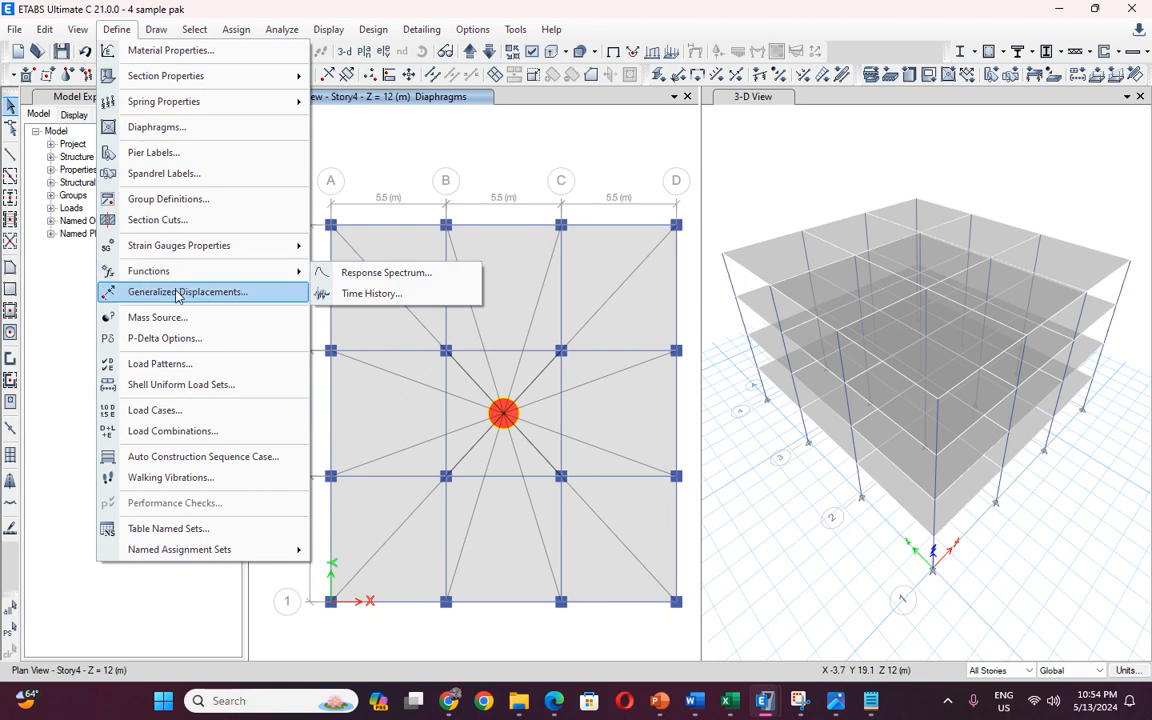
click(160, 318)
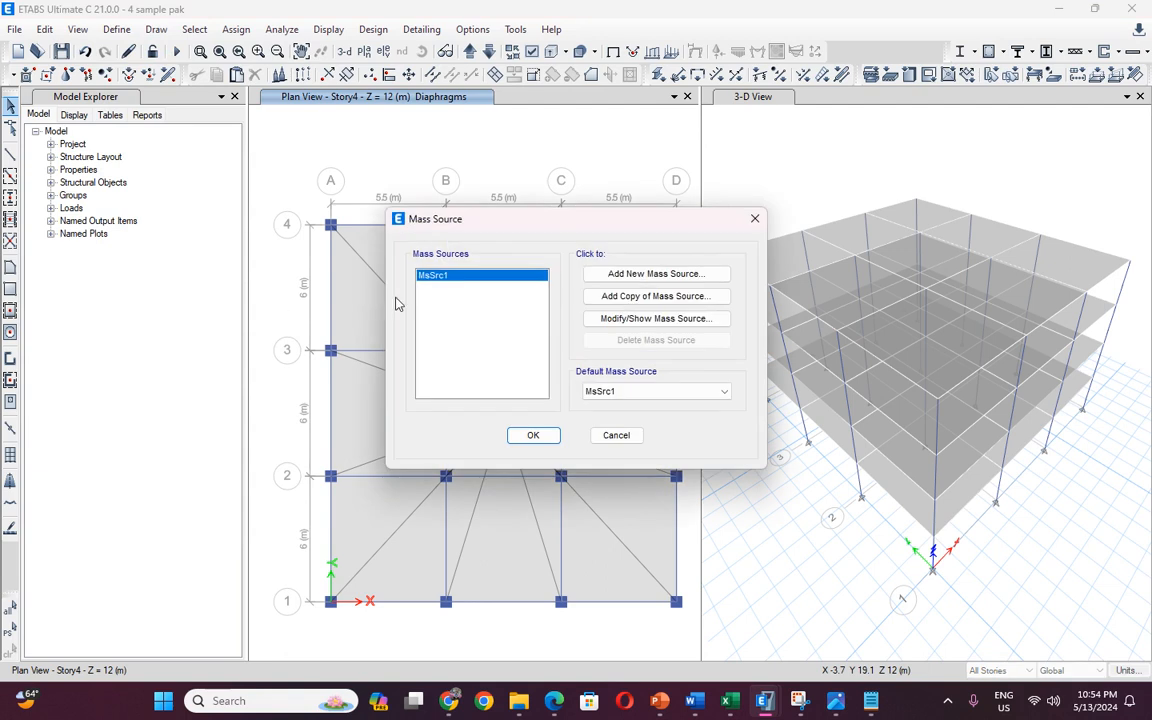
click(622, 275)
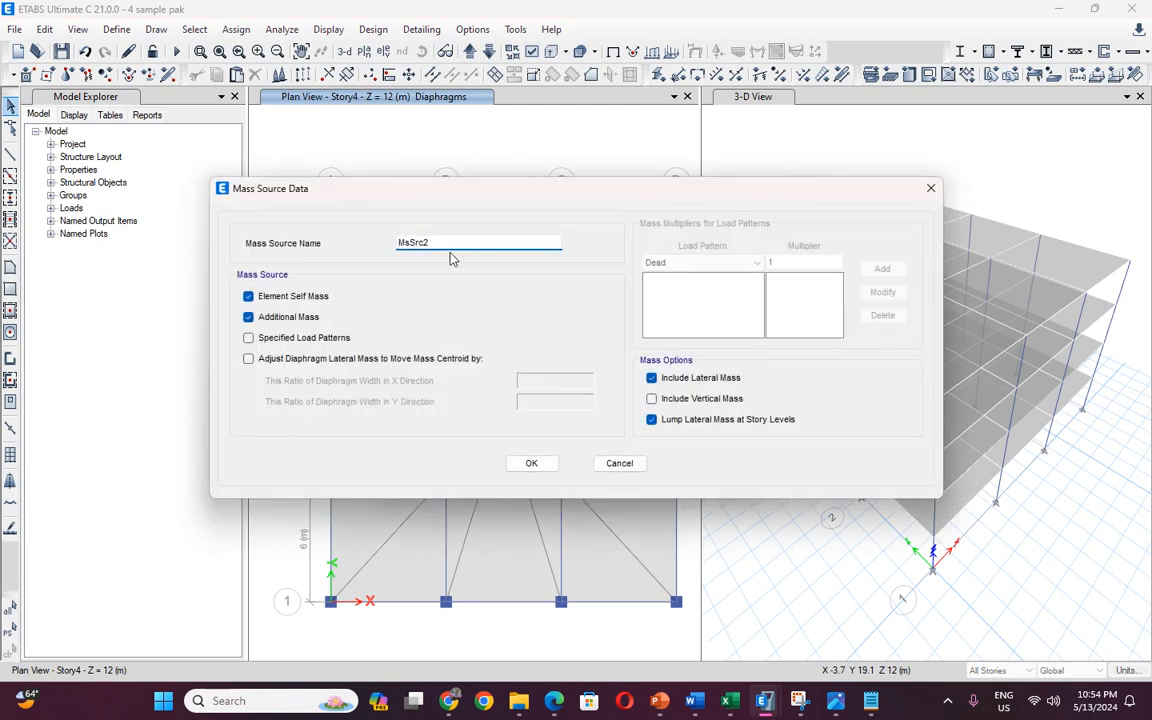
drag(430, 242, 397, 249)
text(Seismic Pak)
click(248, 338)
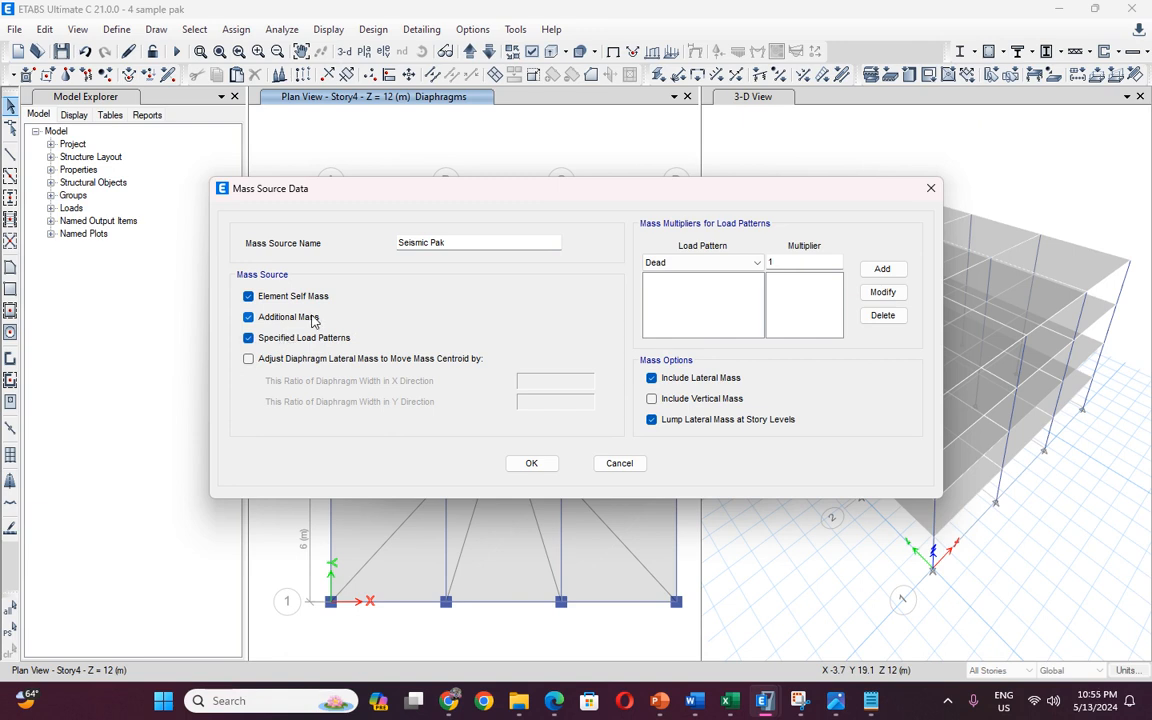
Choose the Live load pattern for the Seismic Pak mass source and enter a multiplier of 0.5.
click(757, 263)
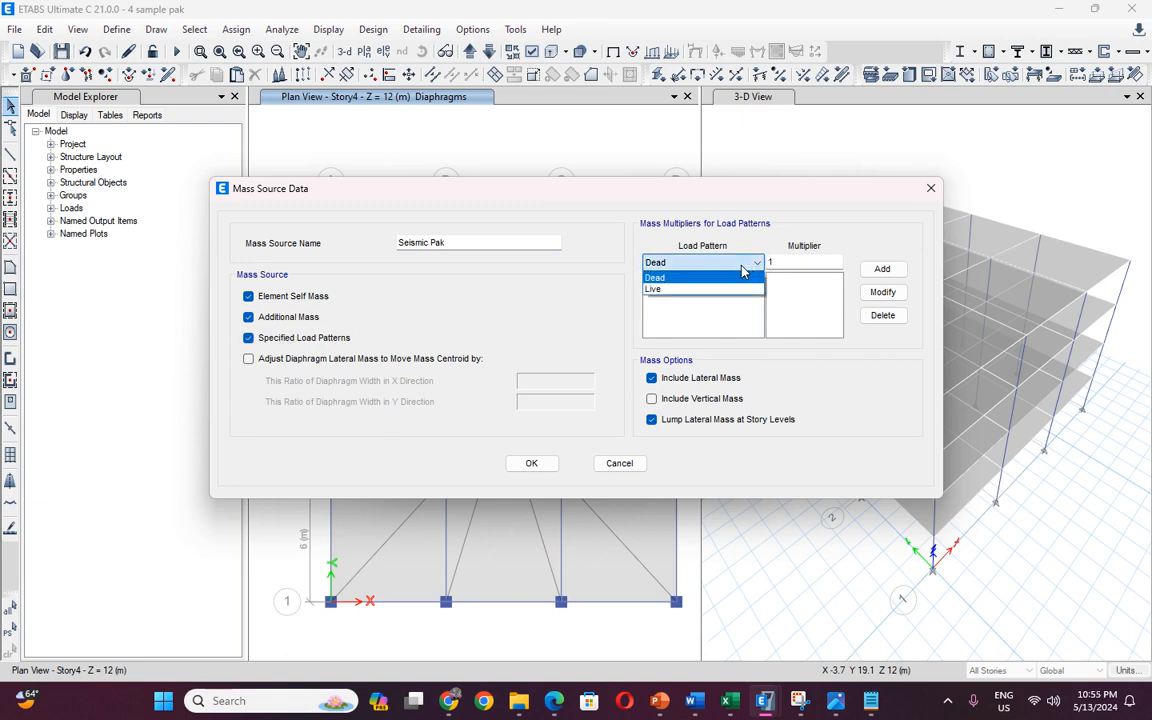
click(662, 290)
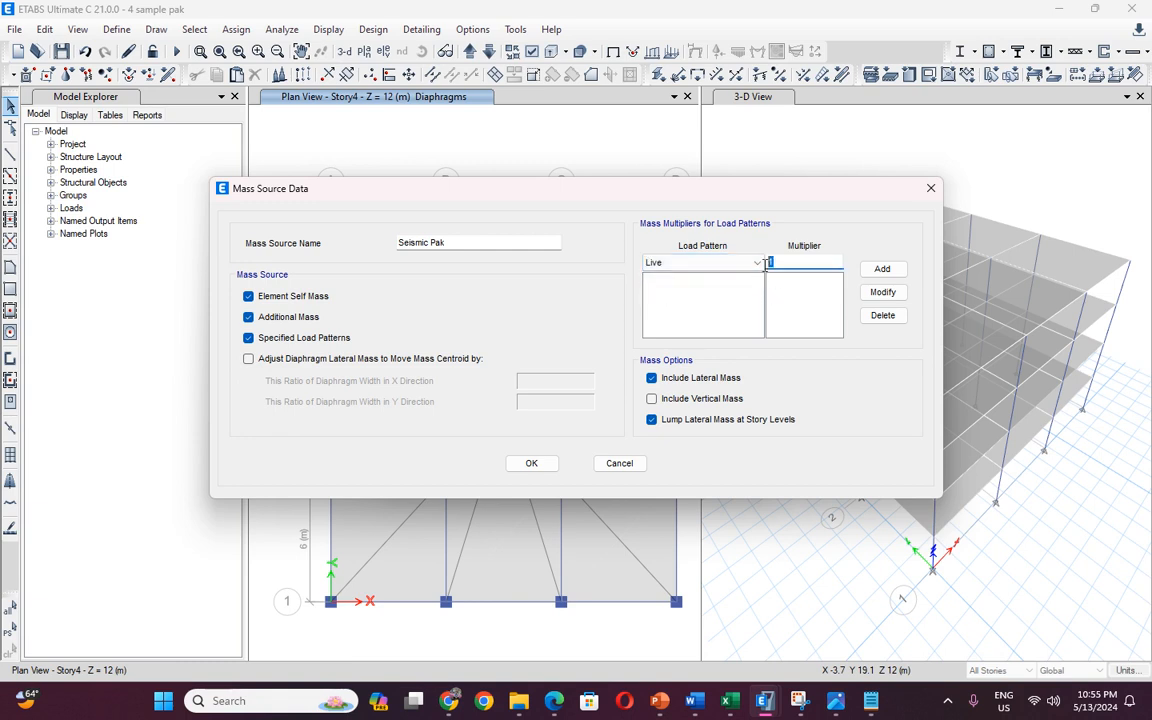
text(0)
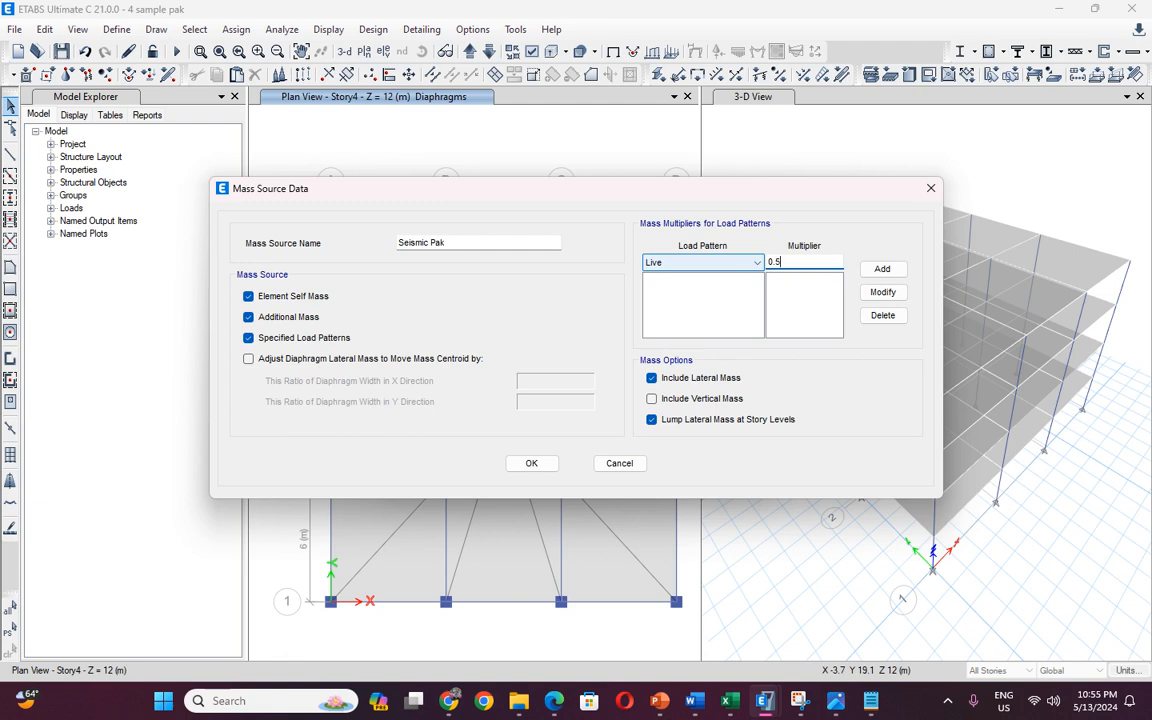
text(.5)
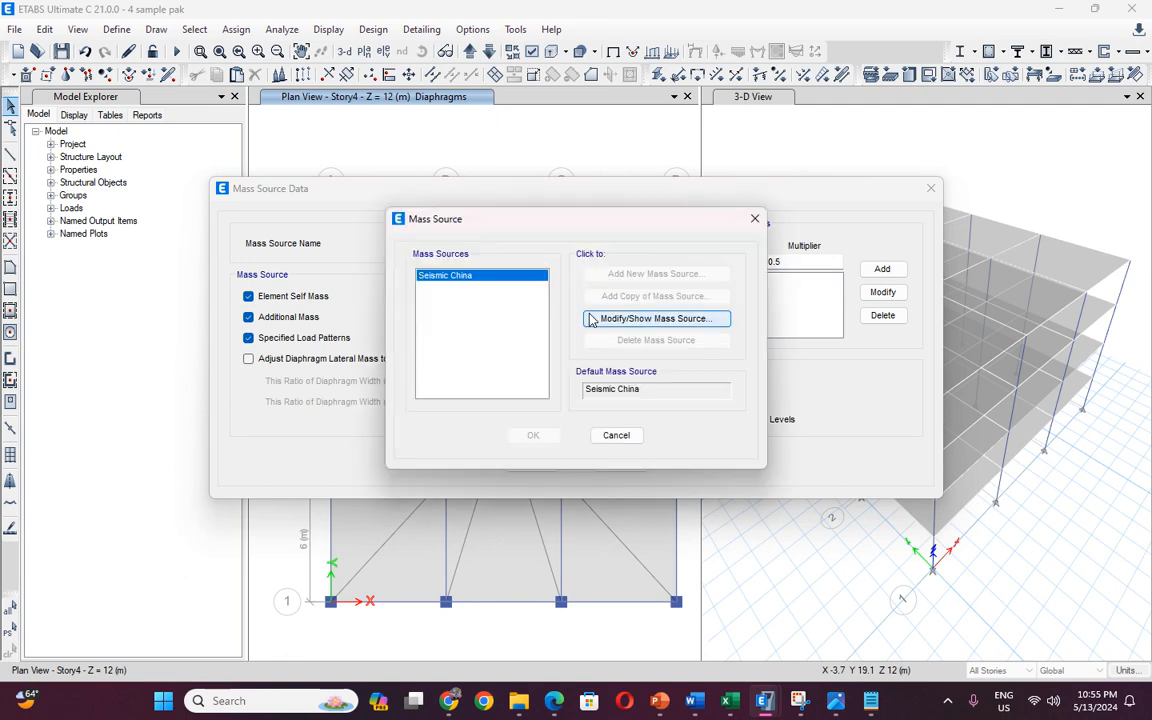
Examine the settings of the Seismic China mass source in the other model, and close its mass source window.
click(597, 318)
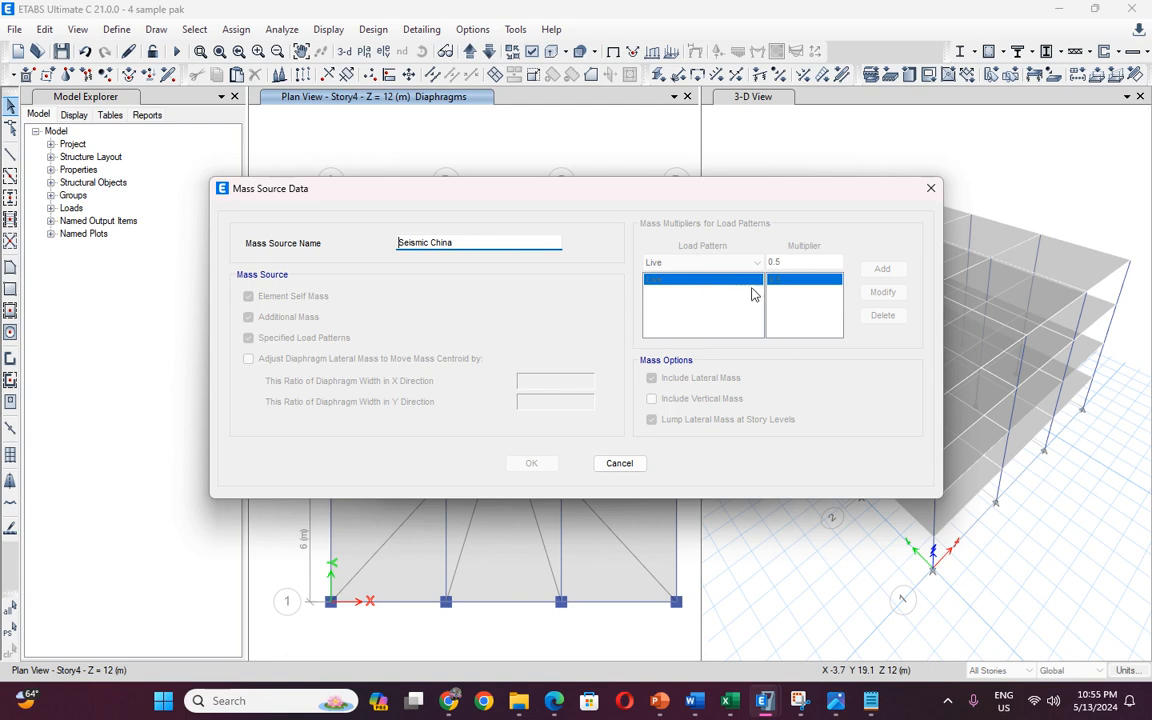
click(619, 463)
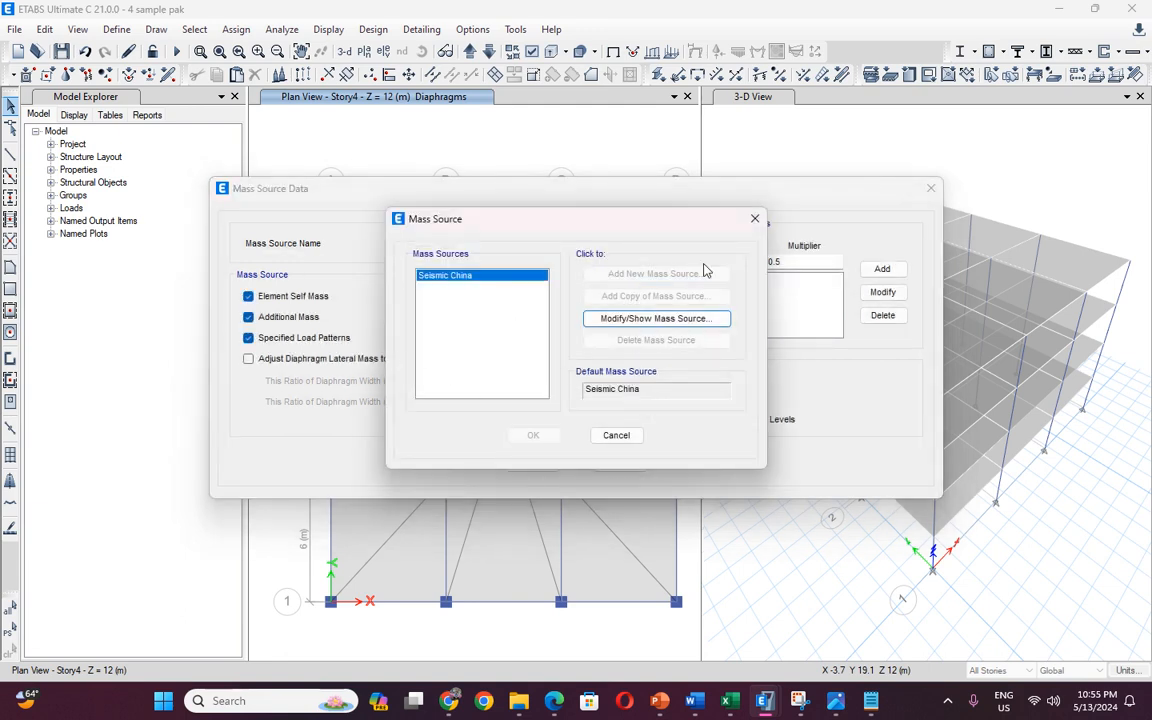
click(755, 218)
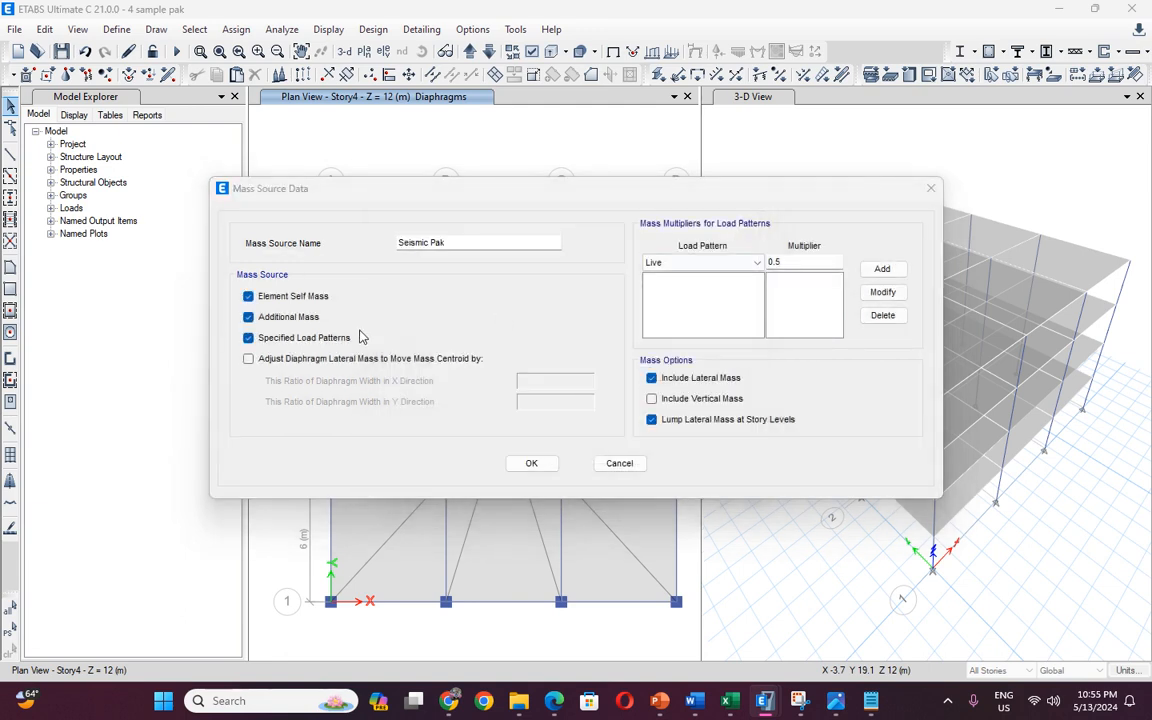
Exclude element self mass from Seismic Pak and add the Live load pattern with its 0.5 multiplier.
click(248, 297)
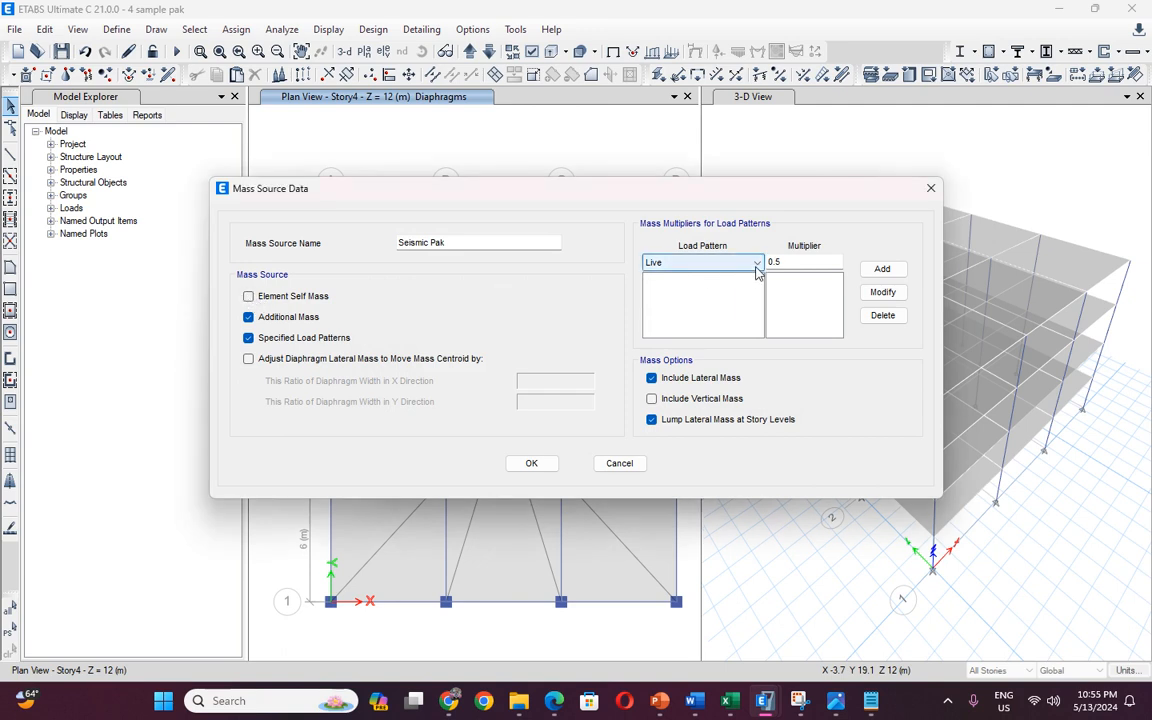
click(882, 269)
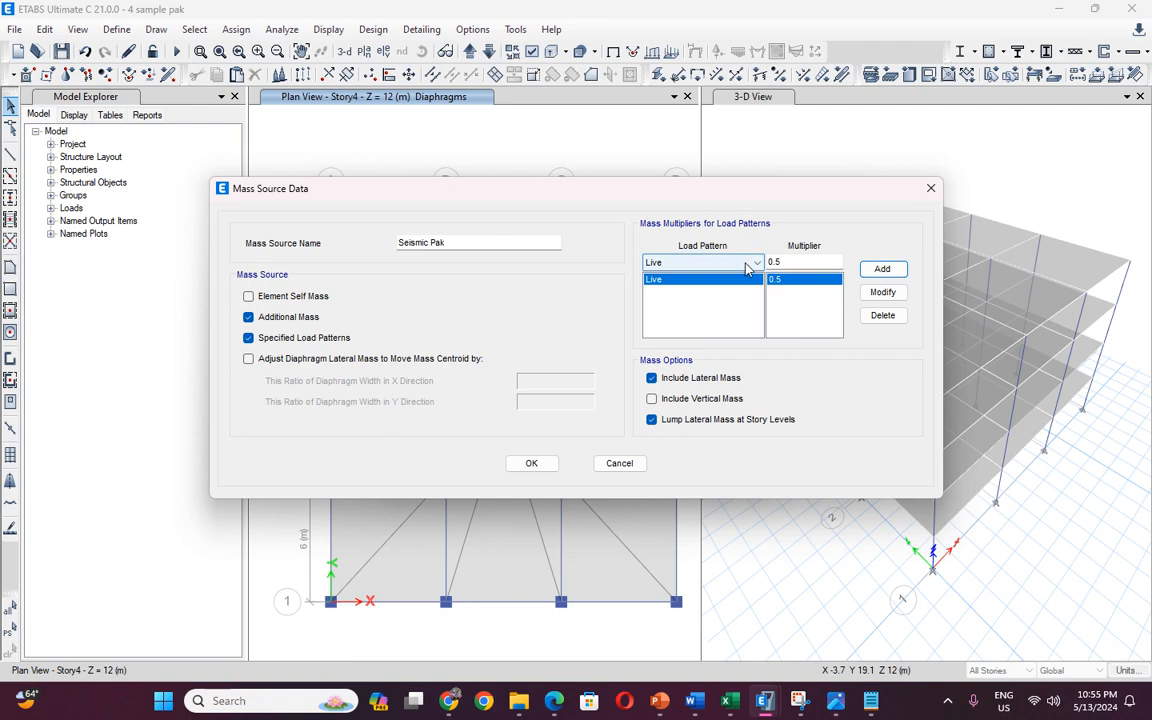
click(746, 263)
click(668, 279)
drag(802, 261, 725, 271)
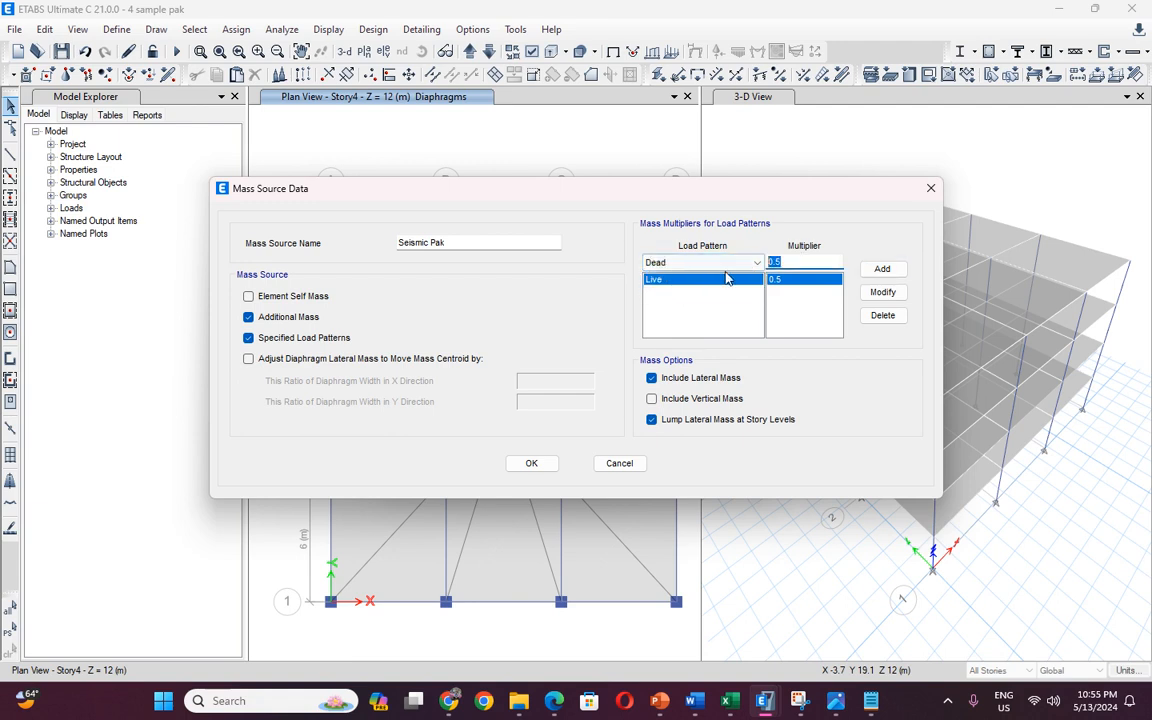
text(1)
Include element self mass again, accept Seismic Pak while ignoring the pending Dead multiplier edit, and review the saved mass source.
click(249, 297)
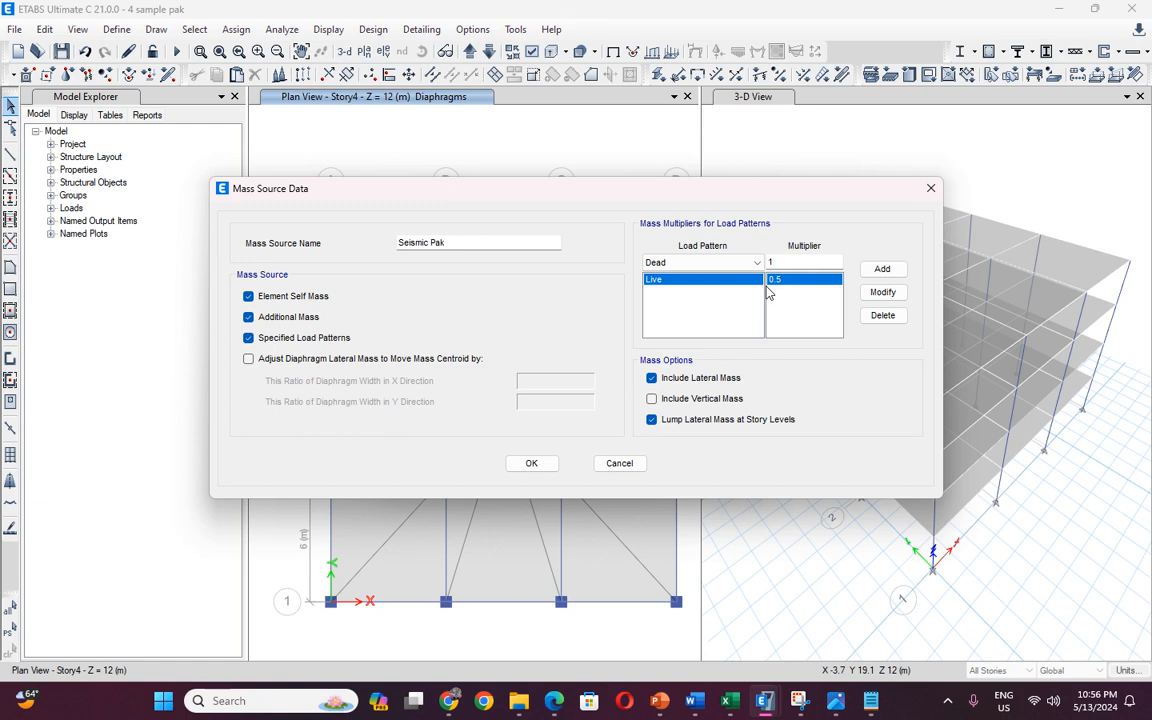
click(533, 462)
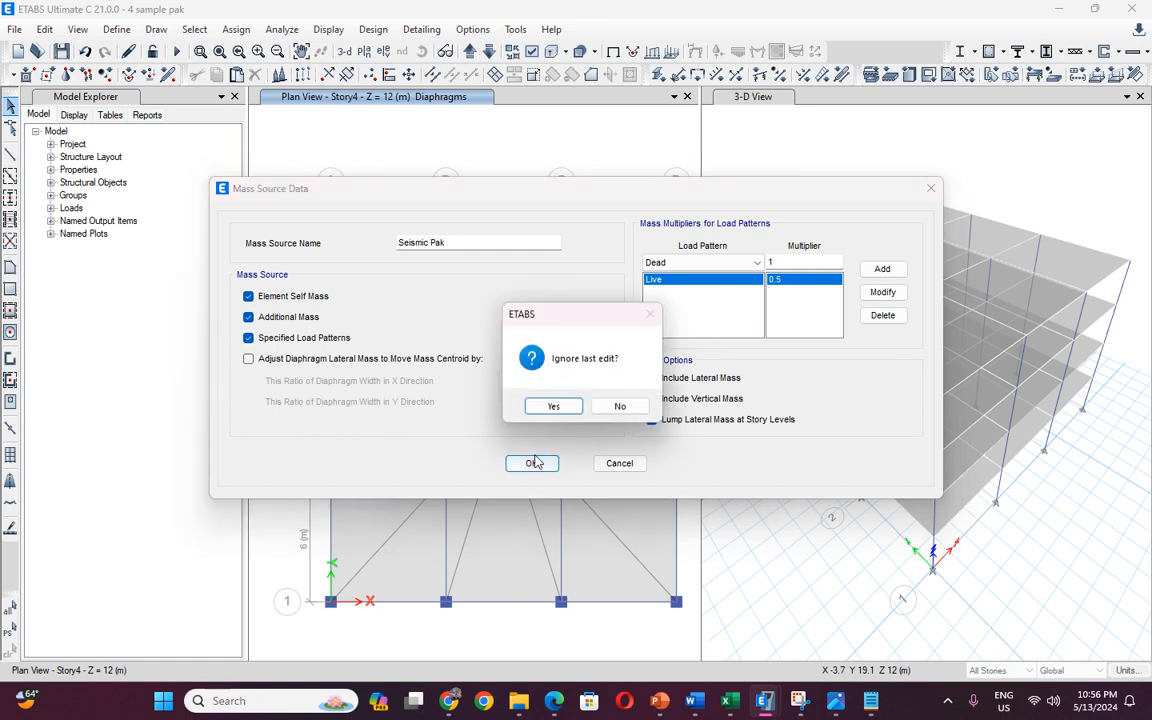
click(576, 407)
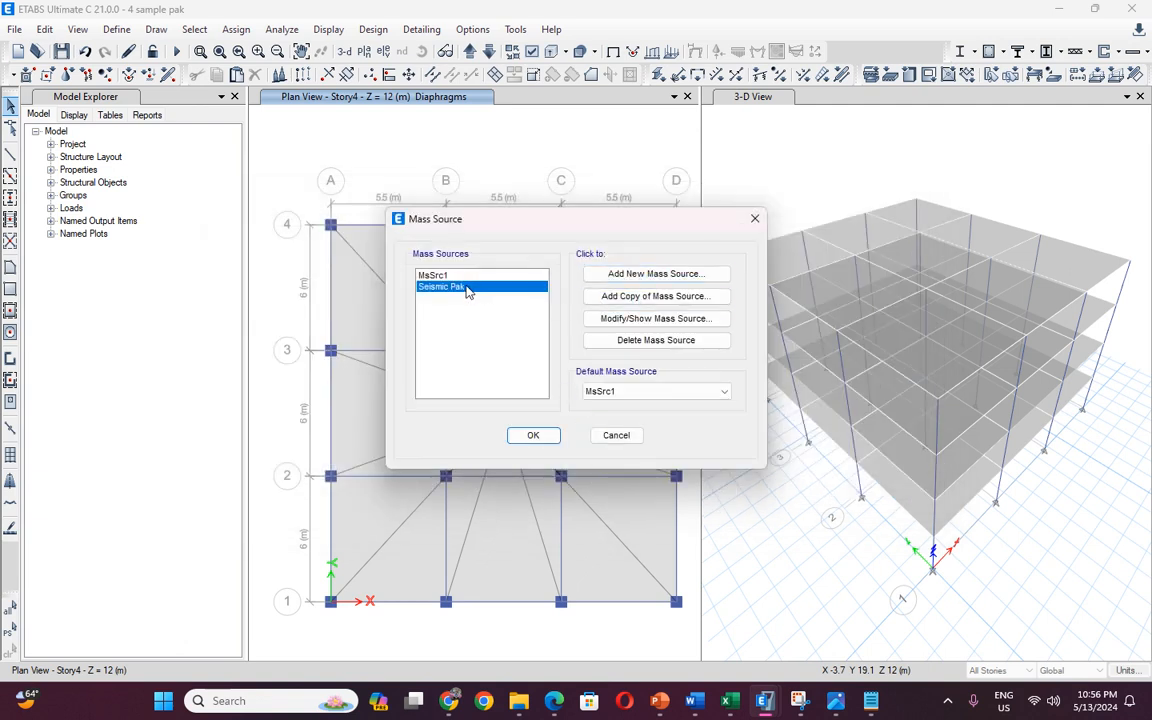
click(656, 318)
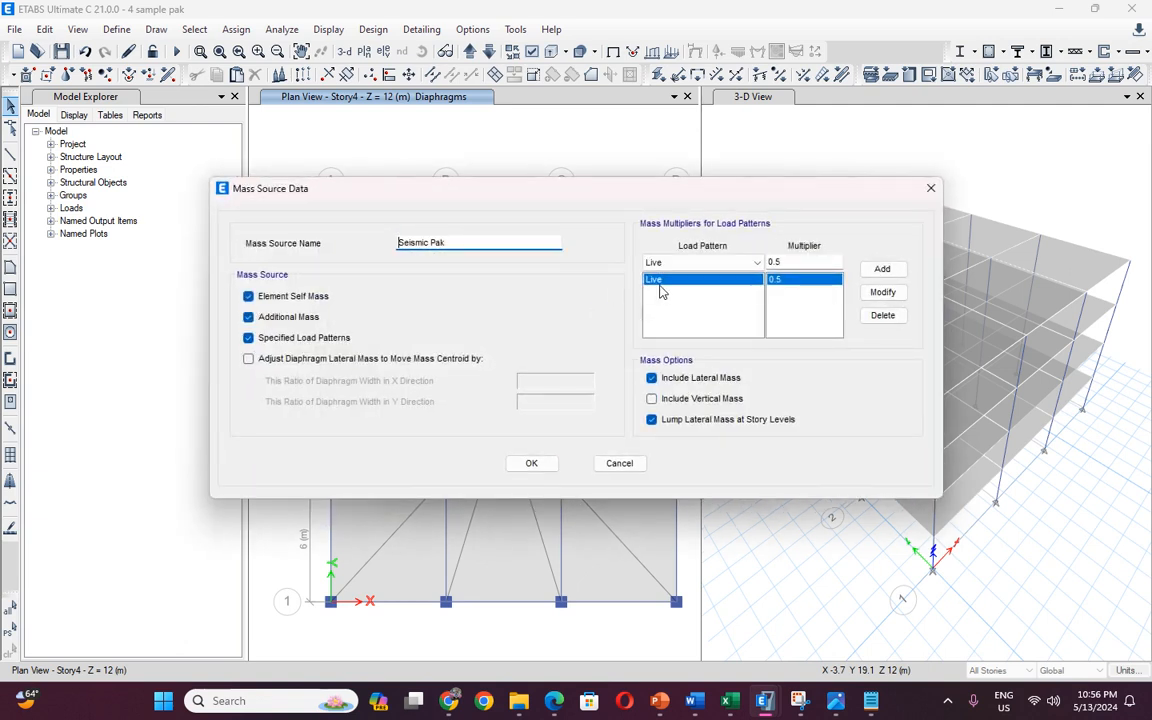
click(531, 463)
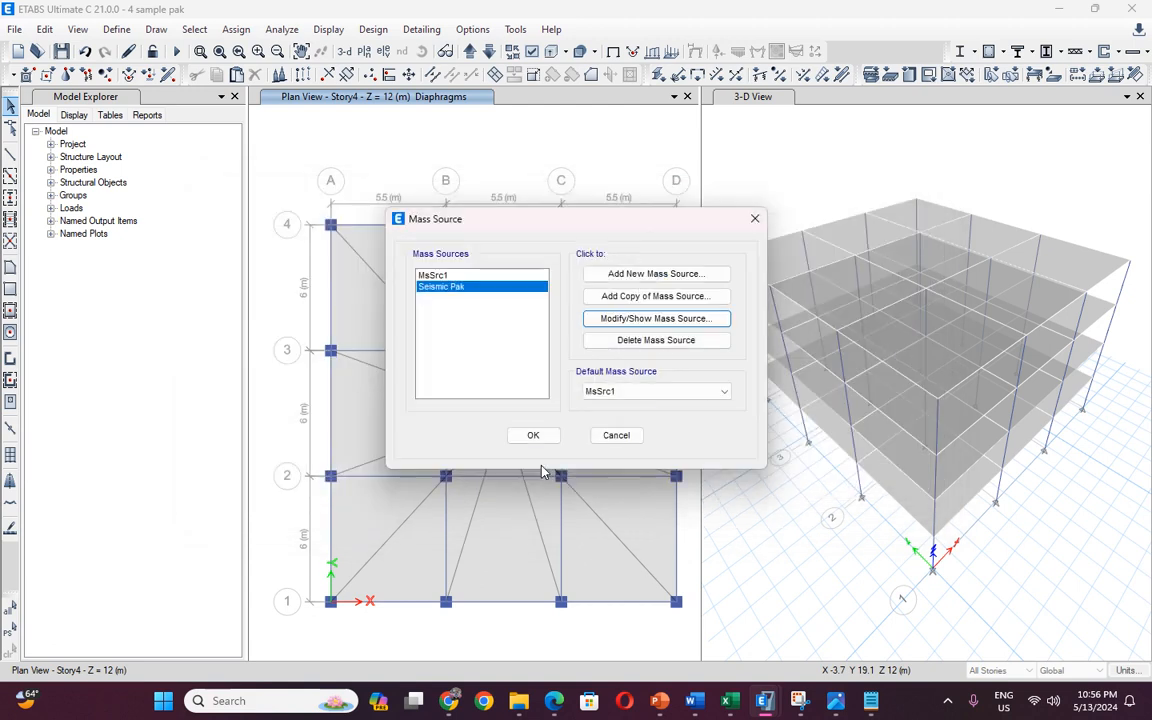
Accept the mass source definitions, then switch to the Excel checklist and review the Step-9 load pattern items.
click(533, 435)
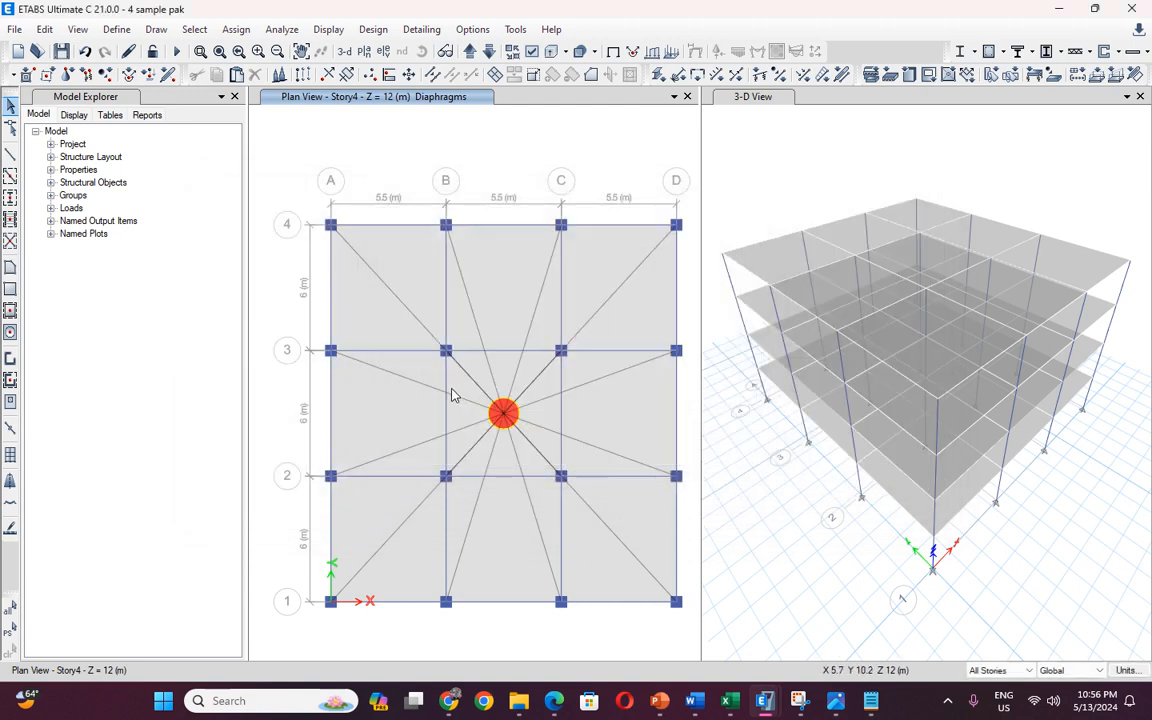
mouse_move(729, 700)
click(640, 605)
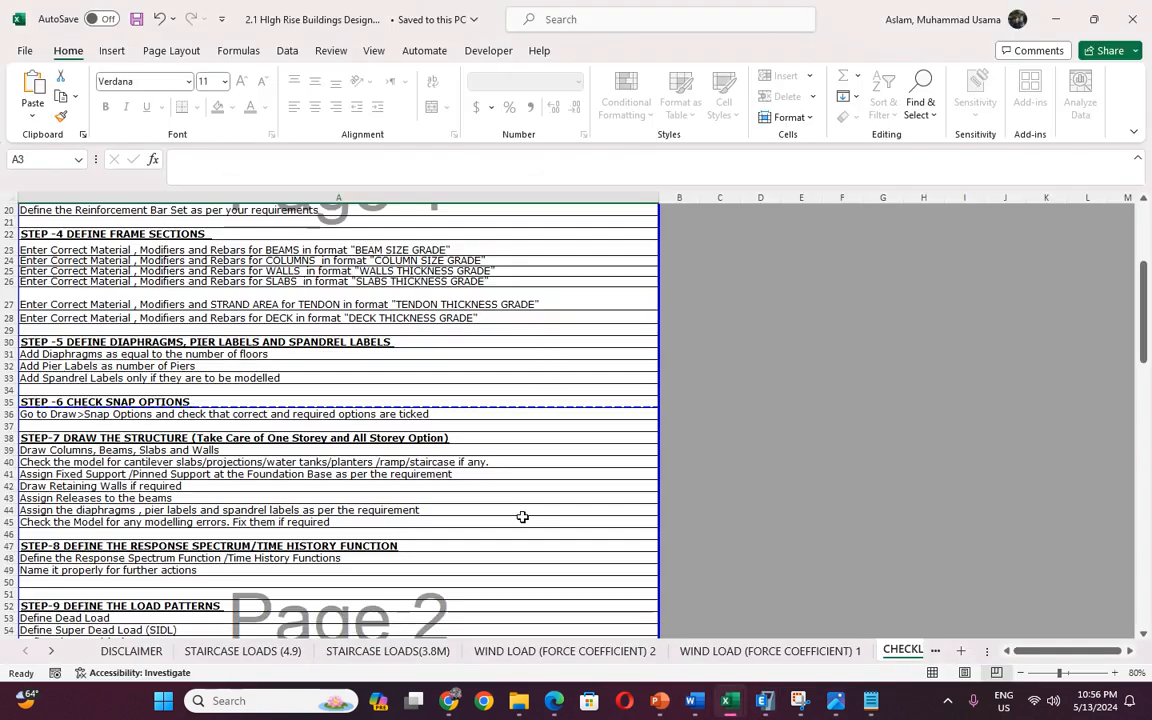
scroll(434, 510, down, 3)
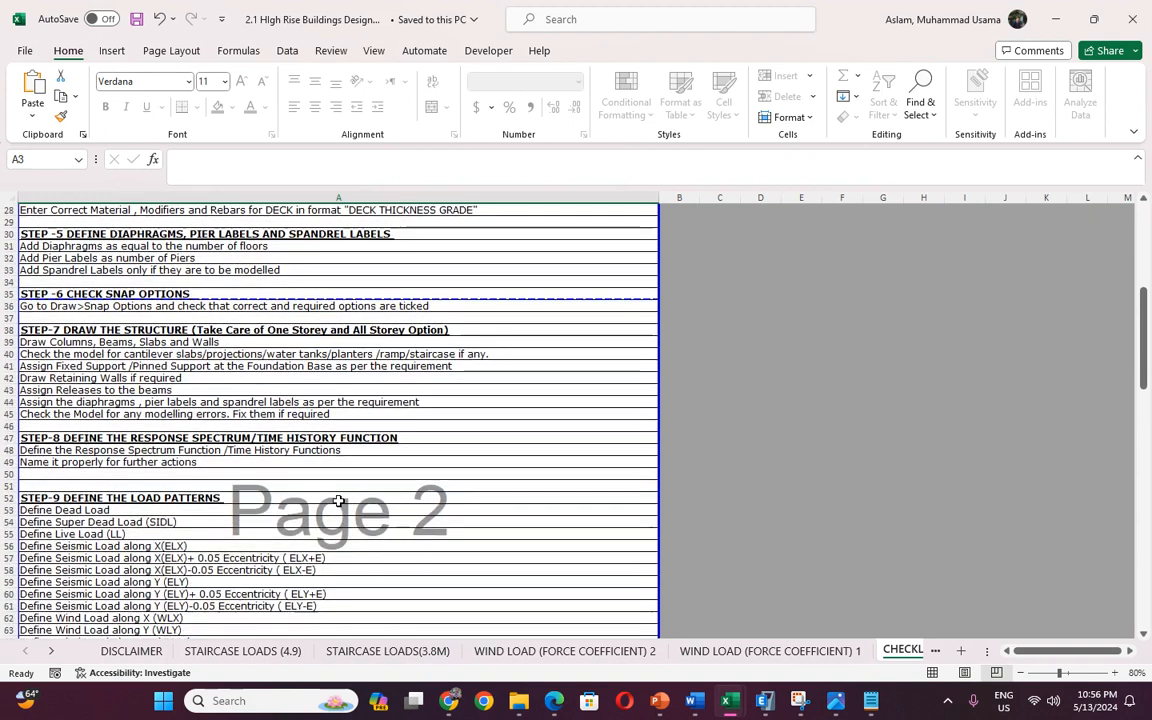
scroll(339, 500, down, 4)
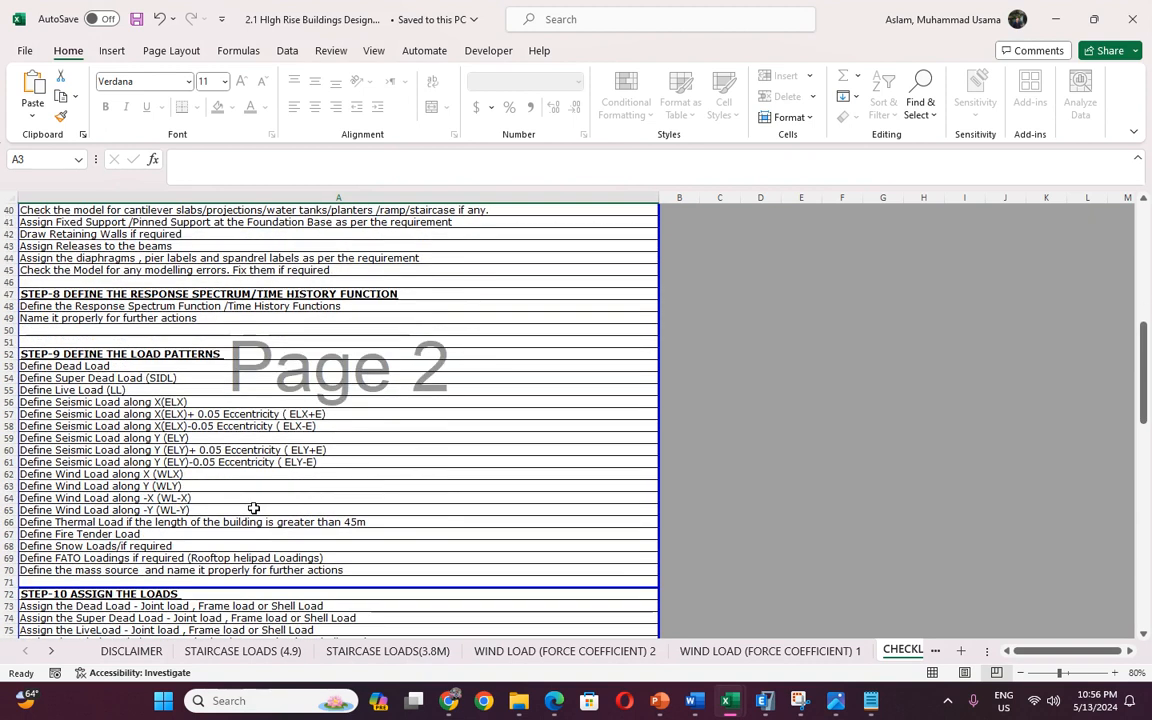
Switch to the 4 sample pak model in ETABS and add a load pattern named Super dead of type Super Dead.
mouse_move(762, 705)
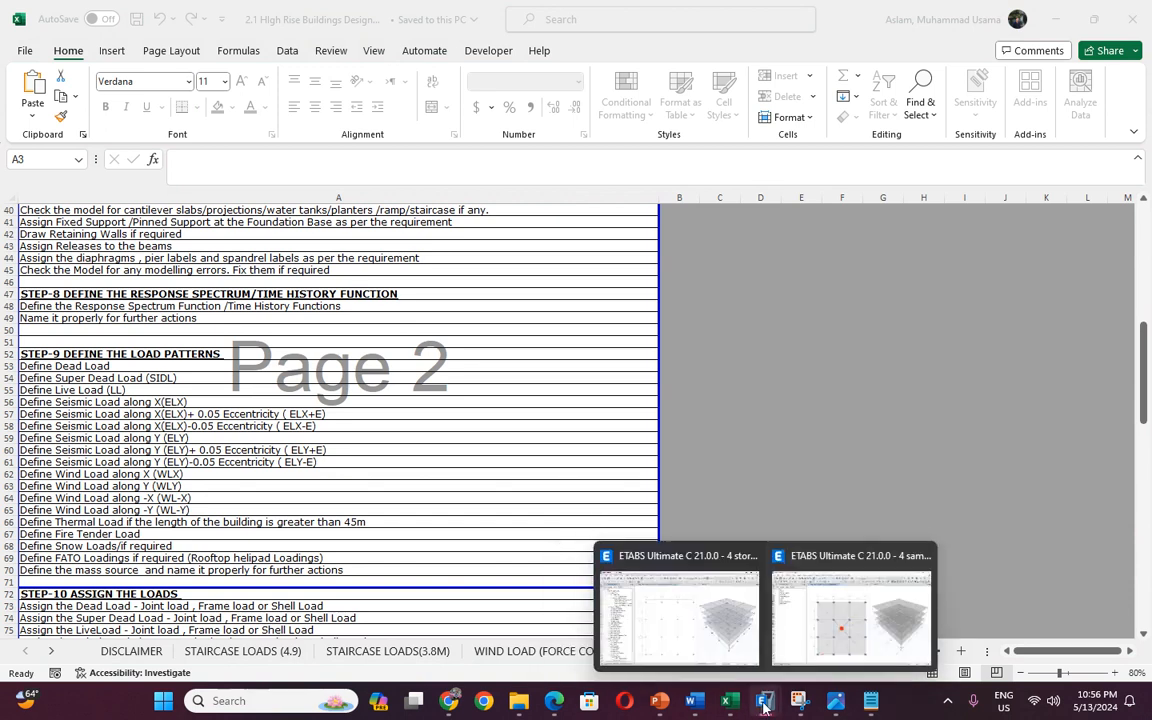
click(815, 620)
click(116, 29)
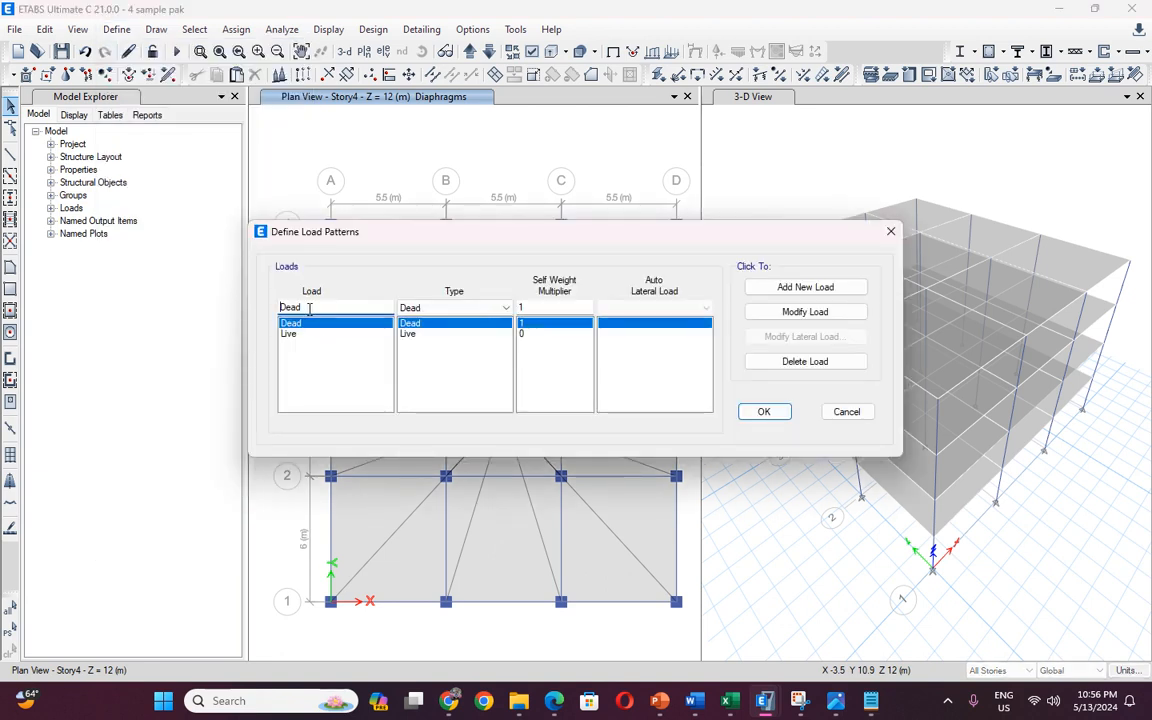
drag(309, 309, 272, 311)
text(Super d)
click(450, 307)
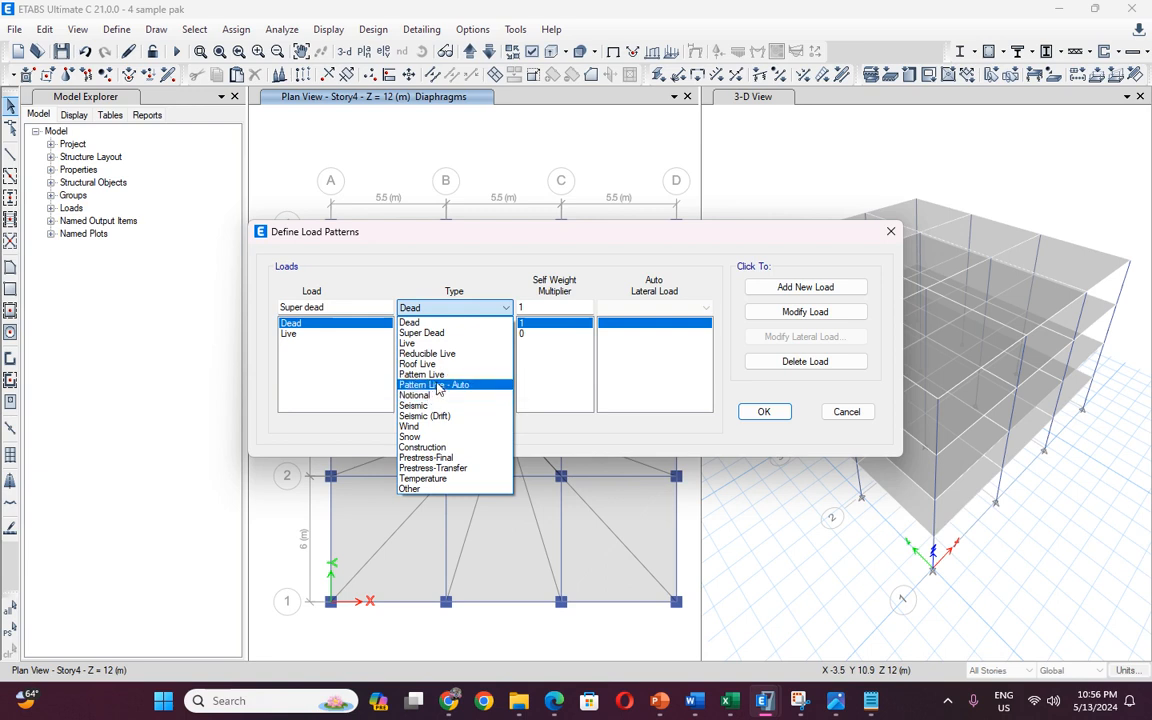
click(432, 333)
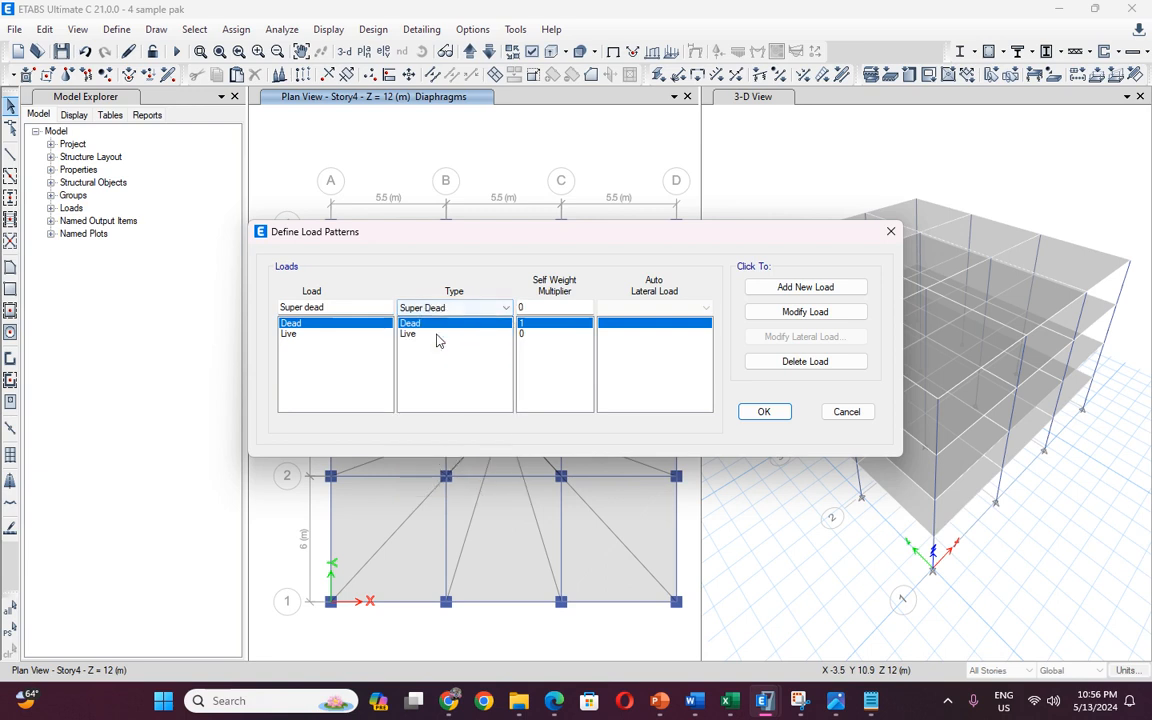
click(790, 287)
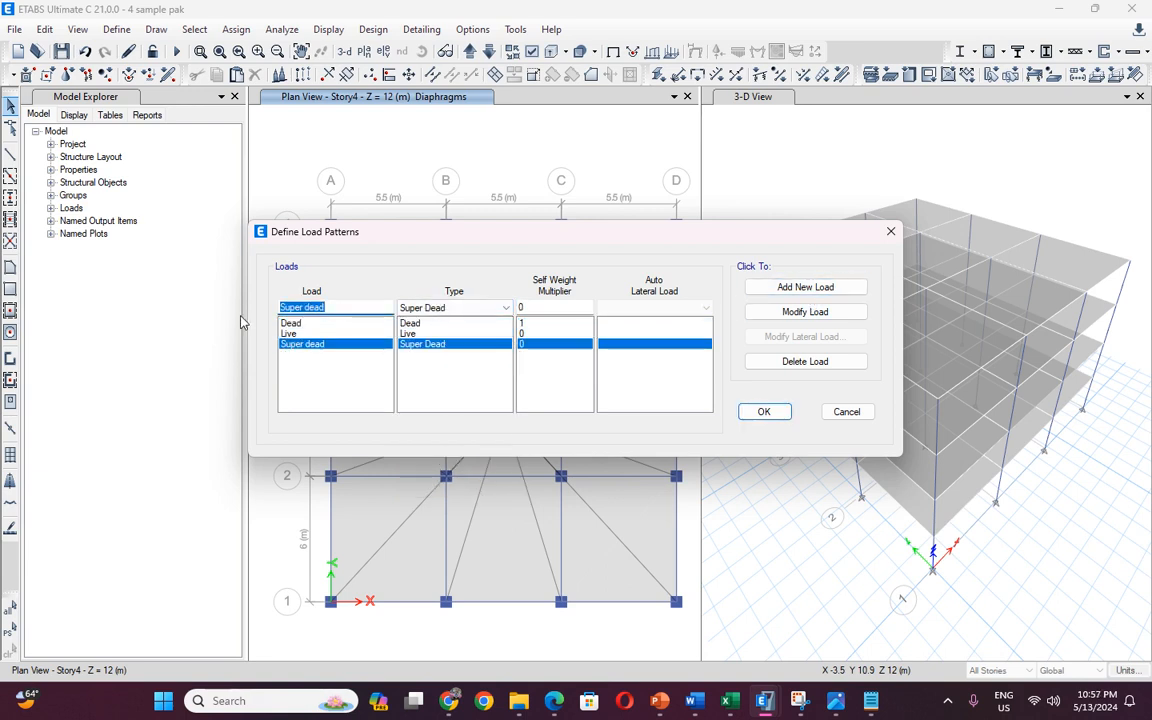
Add Seismic load patterns EQ X and EQ Y, both using the ASCE 7-16 auto lateral load.
text(EQ X)
click(445, 307)
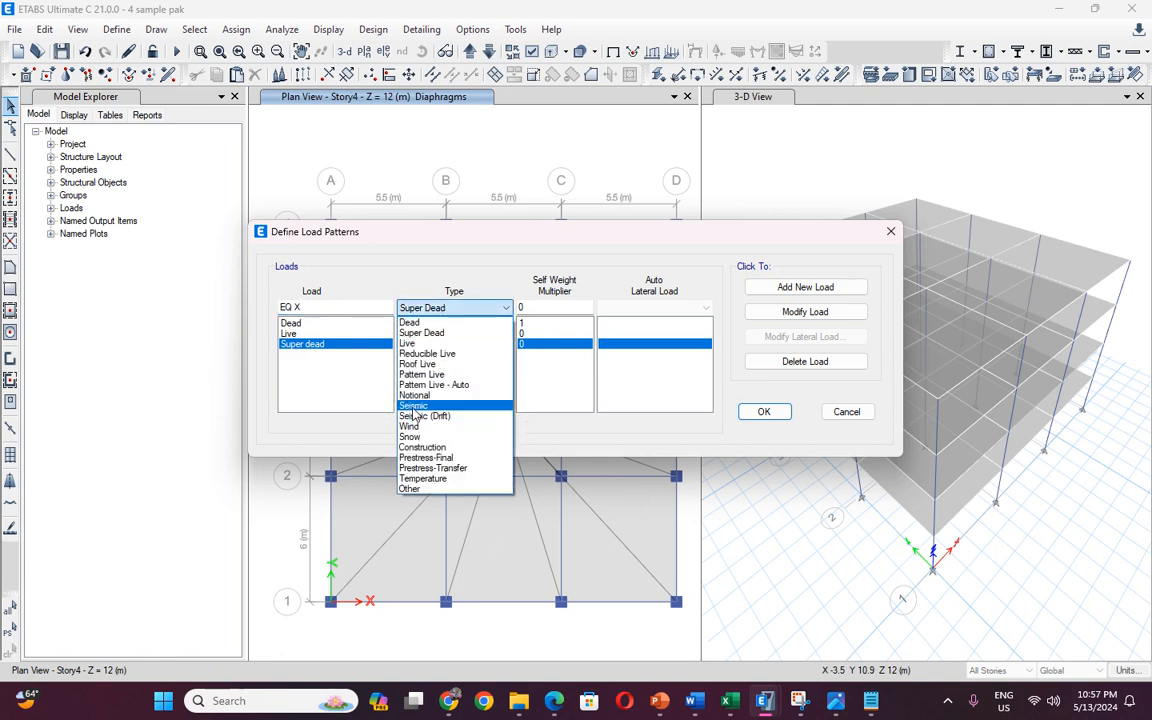
click(413, 406)
click(672, 308)
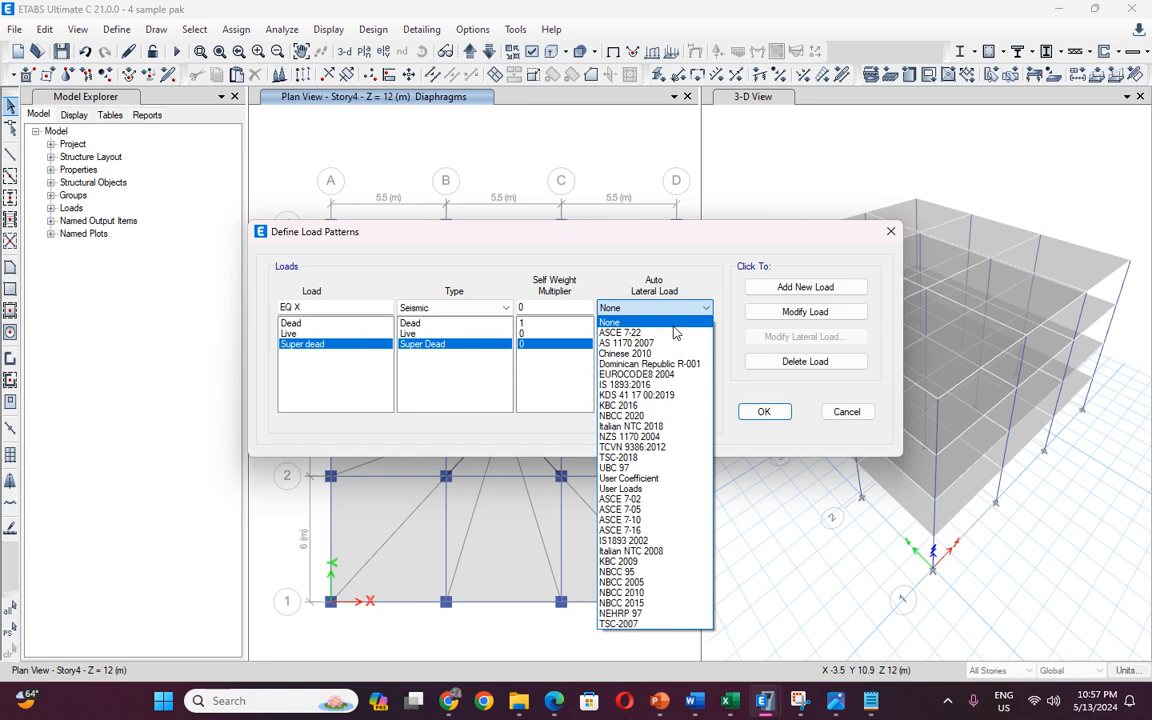
click(648, 531)
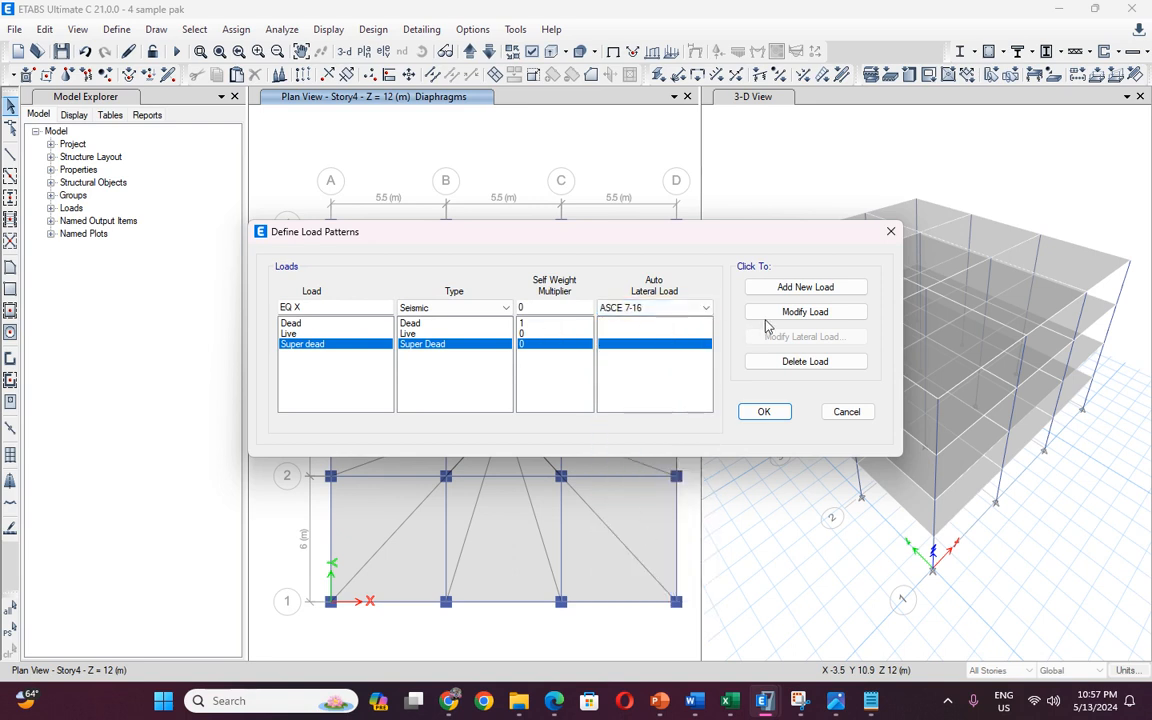
click(788, 288)
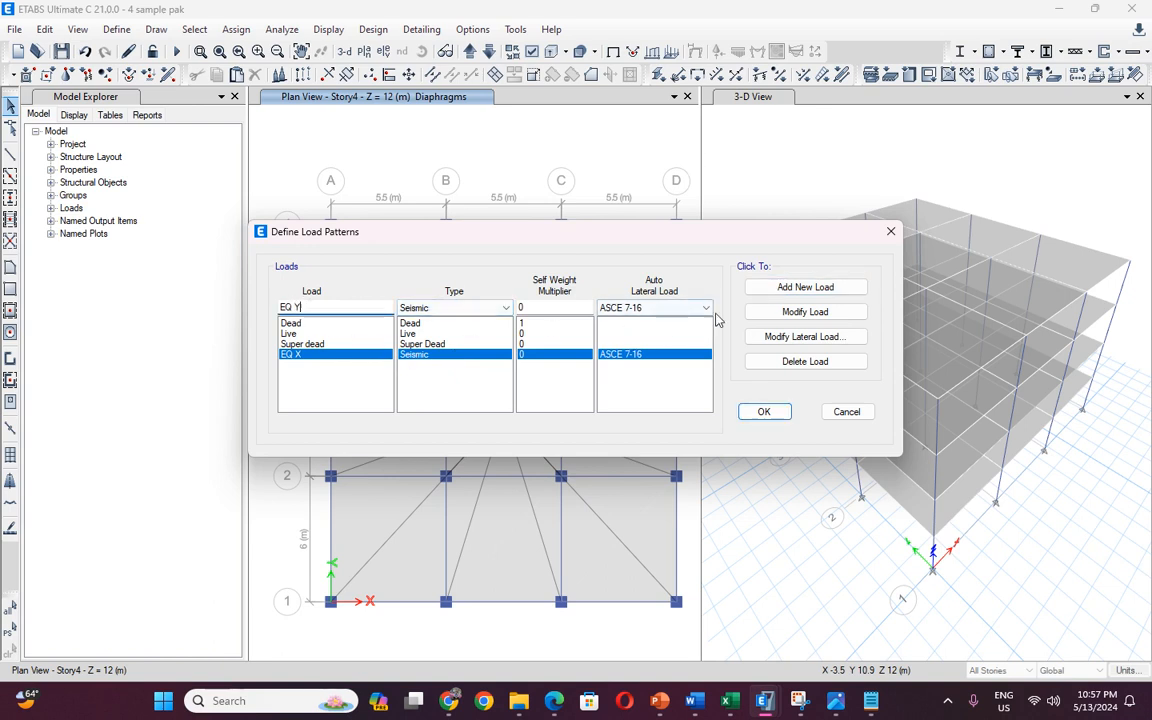
click(812, 288)
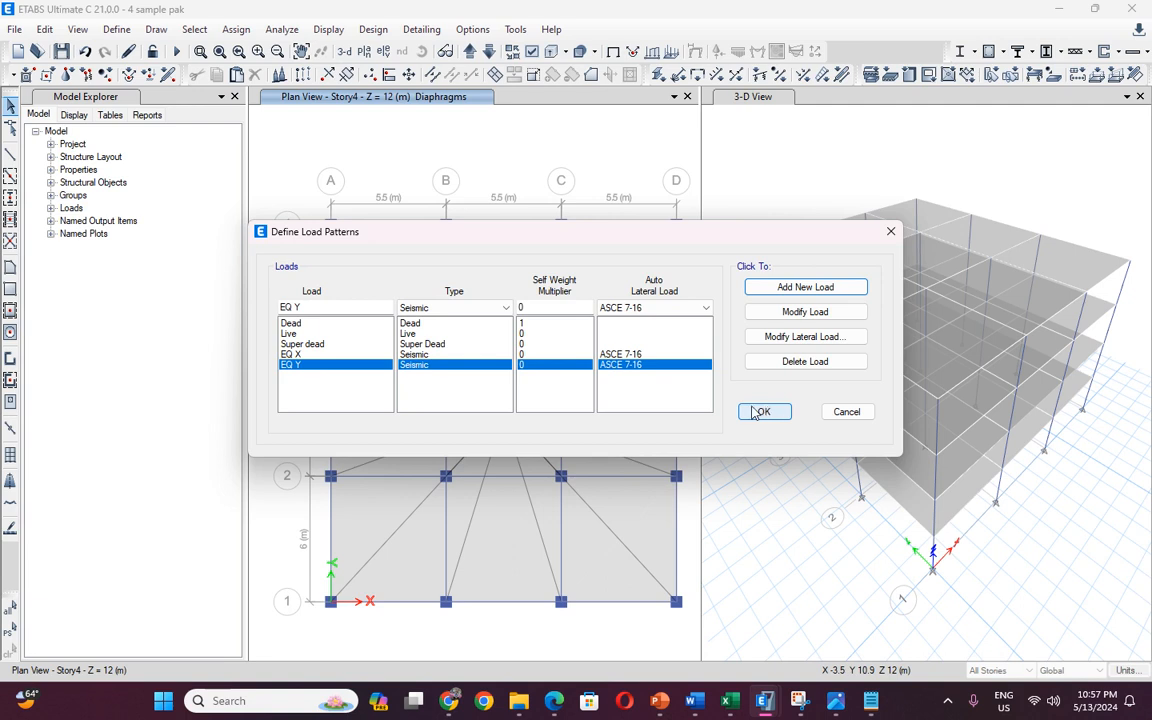
Restrict the ASCE 7-16 lateral load of EQ Y to the Y Dir + Eccentricity case only.
click(786, 336)
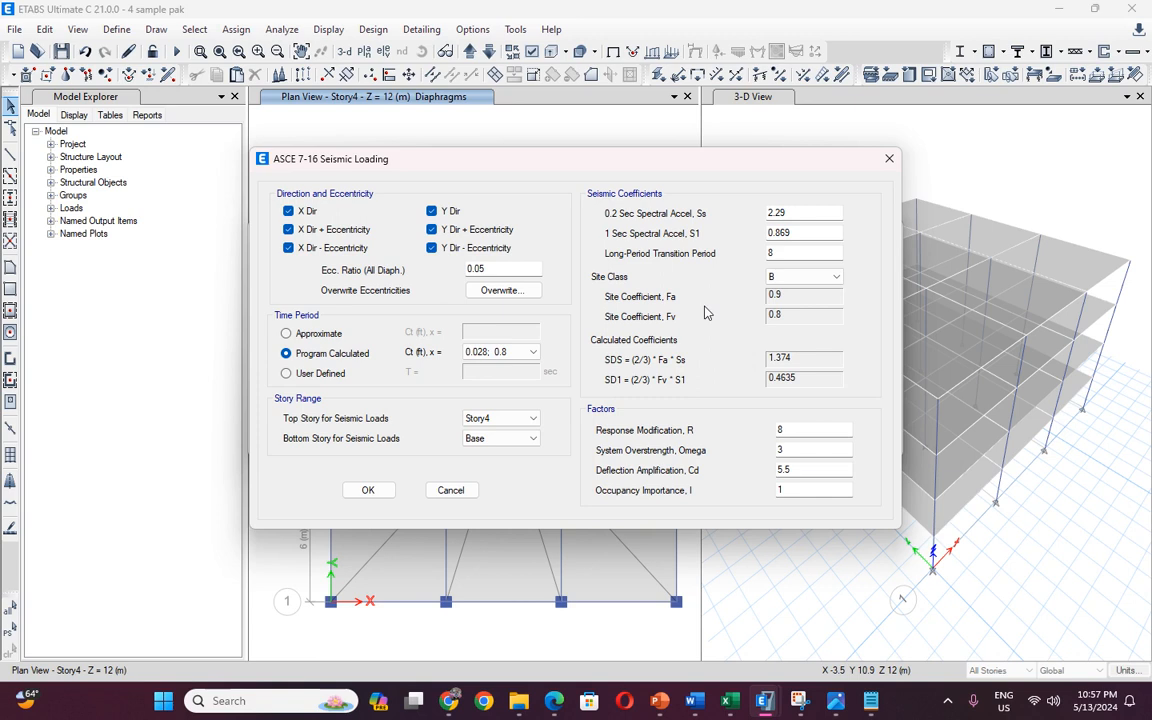
click(888, 161)
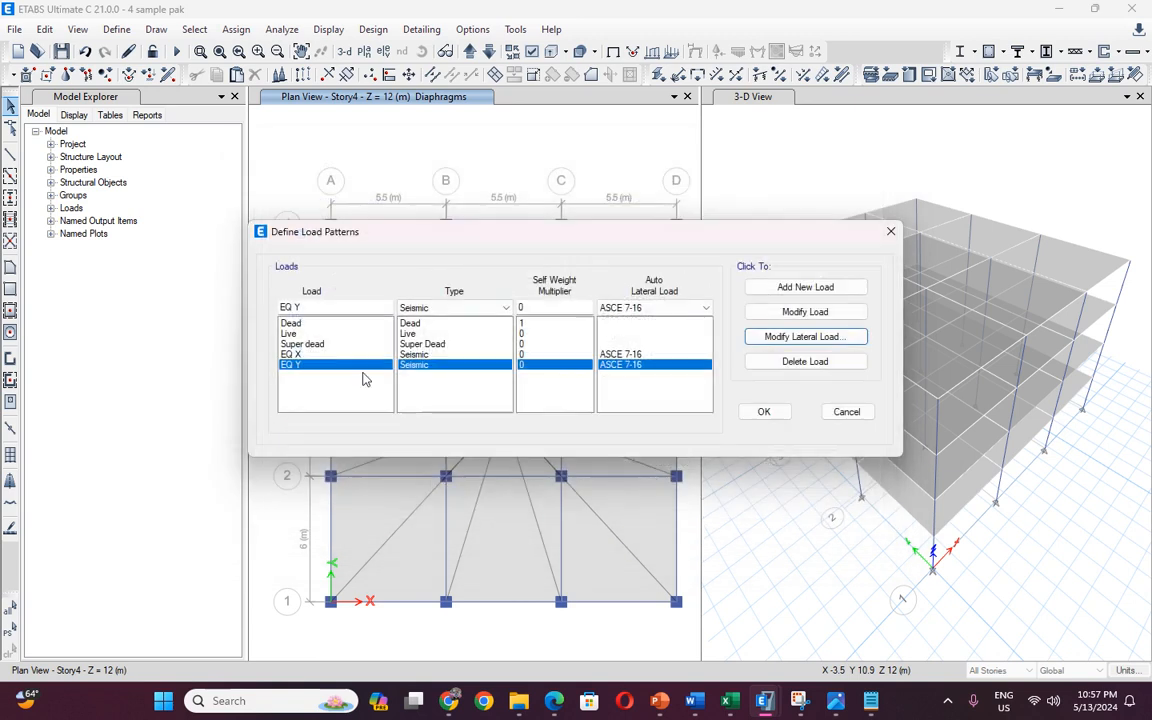
click(787, 336)
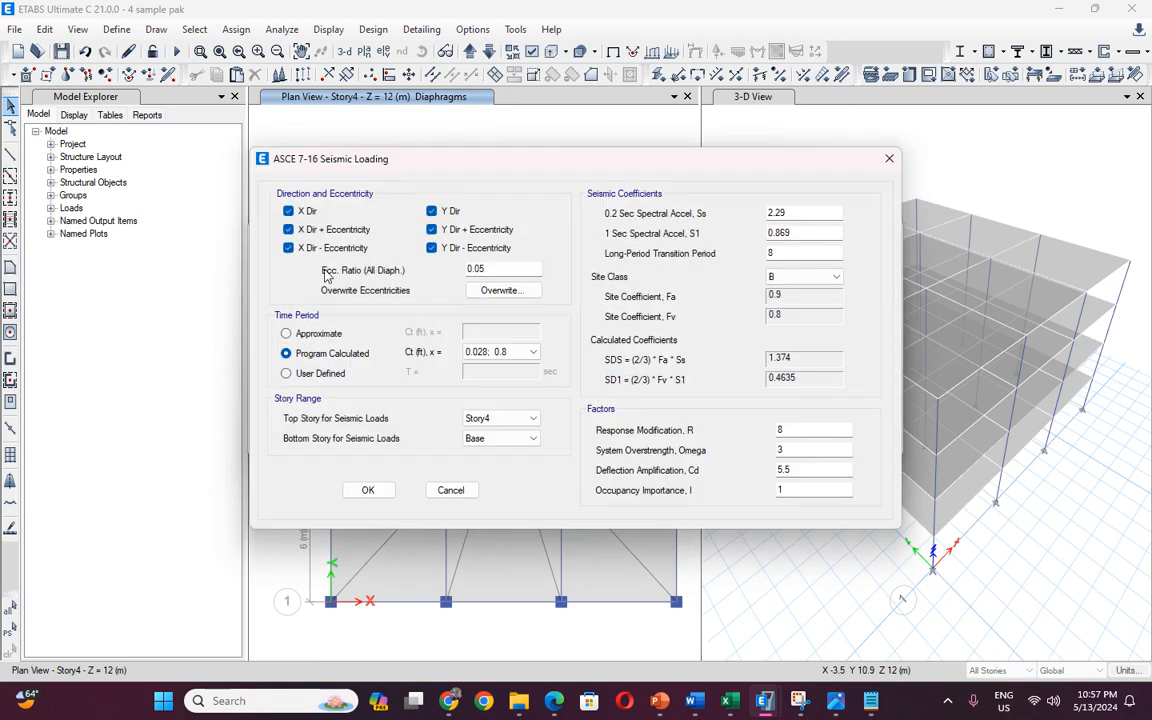
click(293, 213)
click(293, 231)
click(288, 248)
click(431, 211)
click(431, 248)
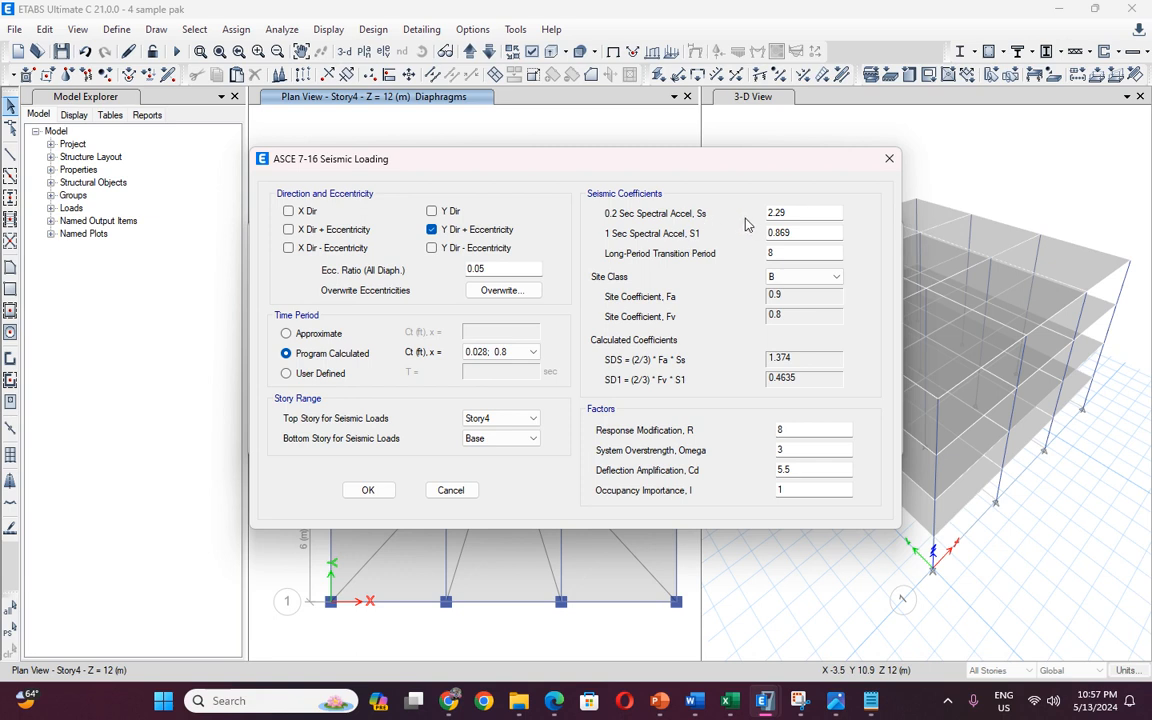
Examine the GB50011-2010 lateral load settings of EQ-GB-Y in the other model, and close its load pattern windows.
click(451, 701)
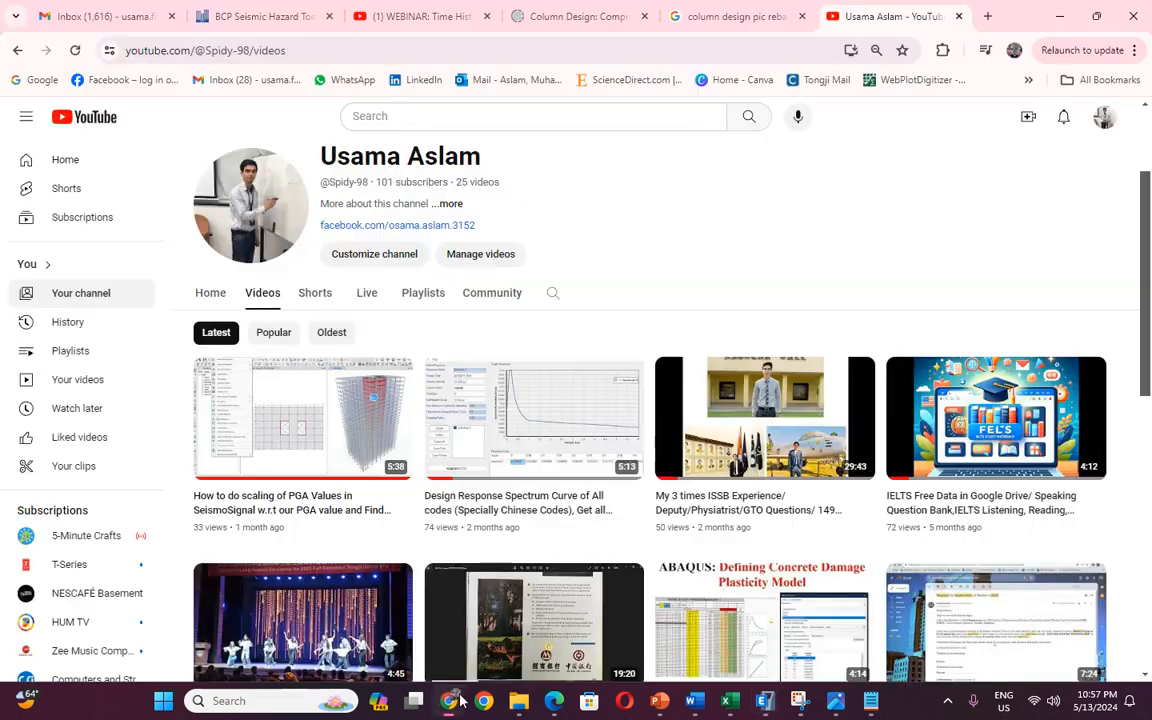
click(452, 701)
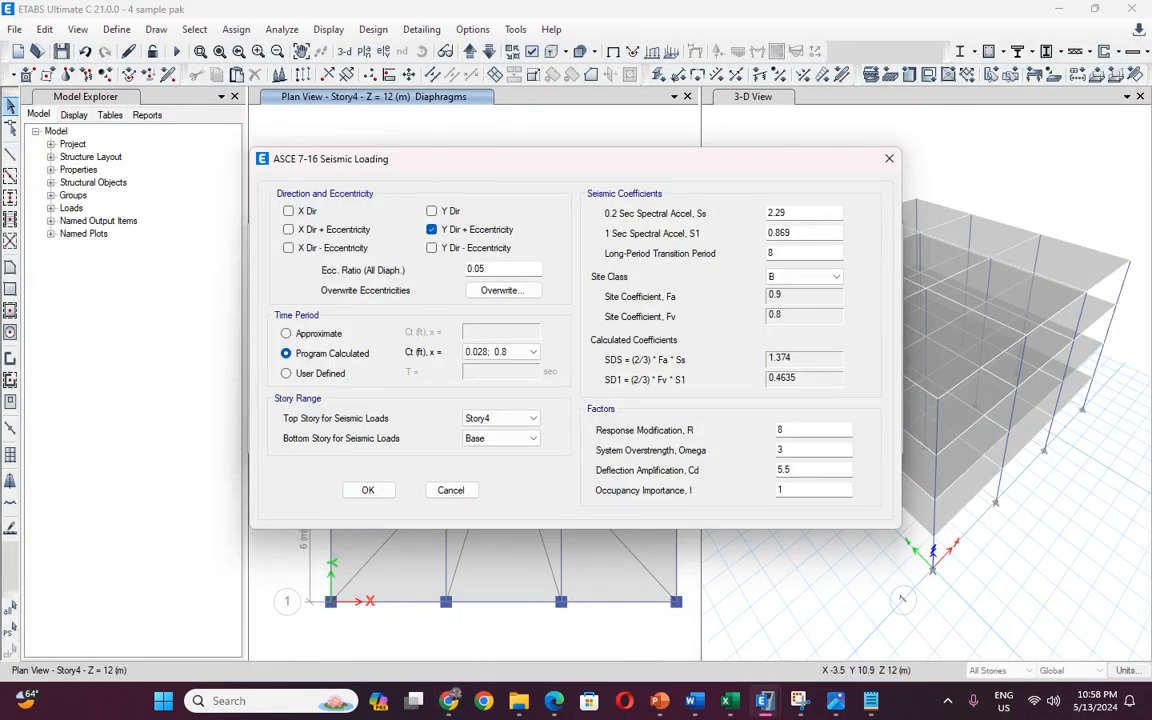
click(452, 701)
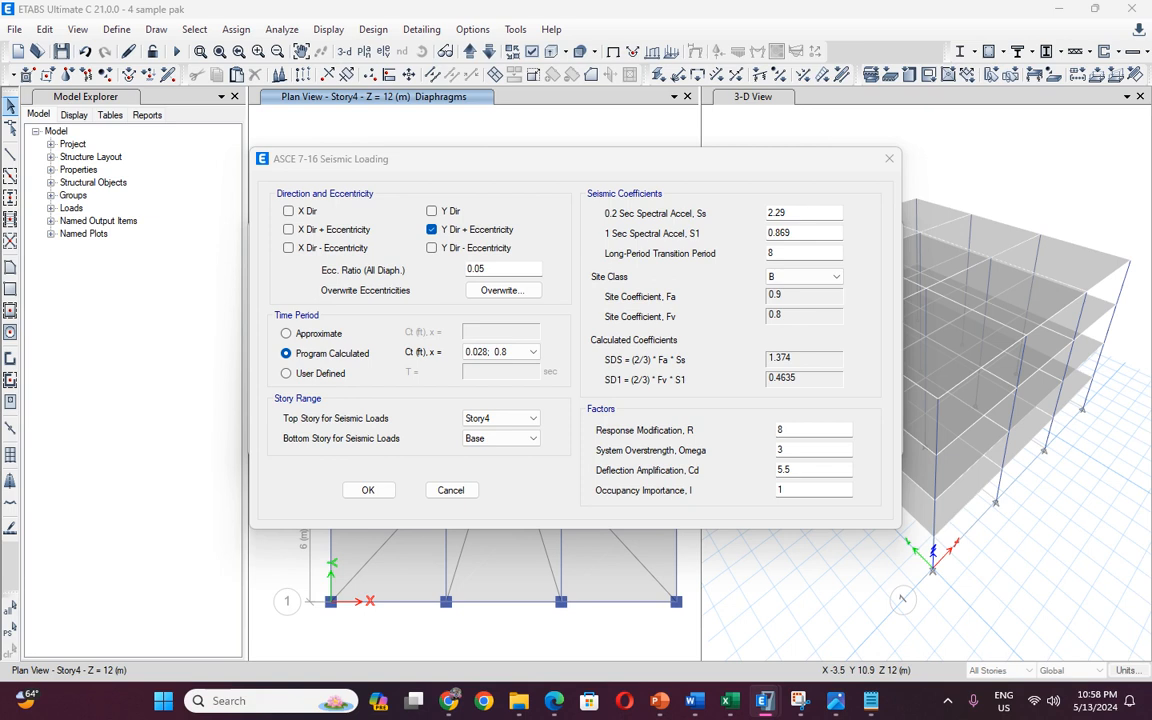
click(421, 365)
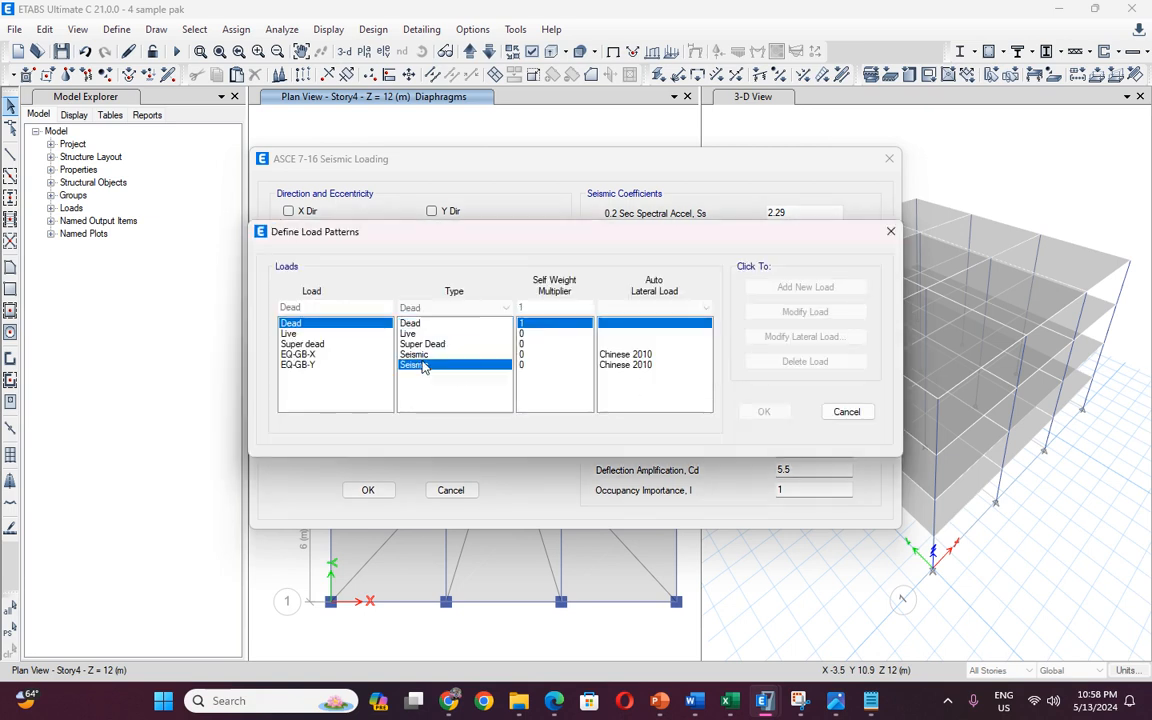
click(776, 337)
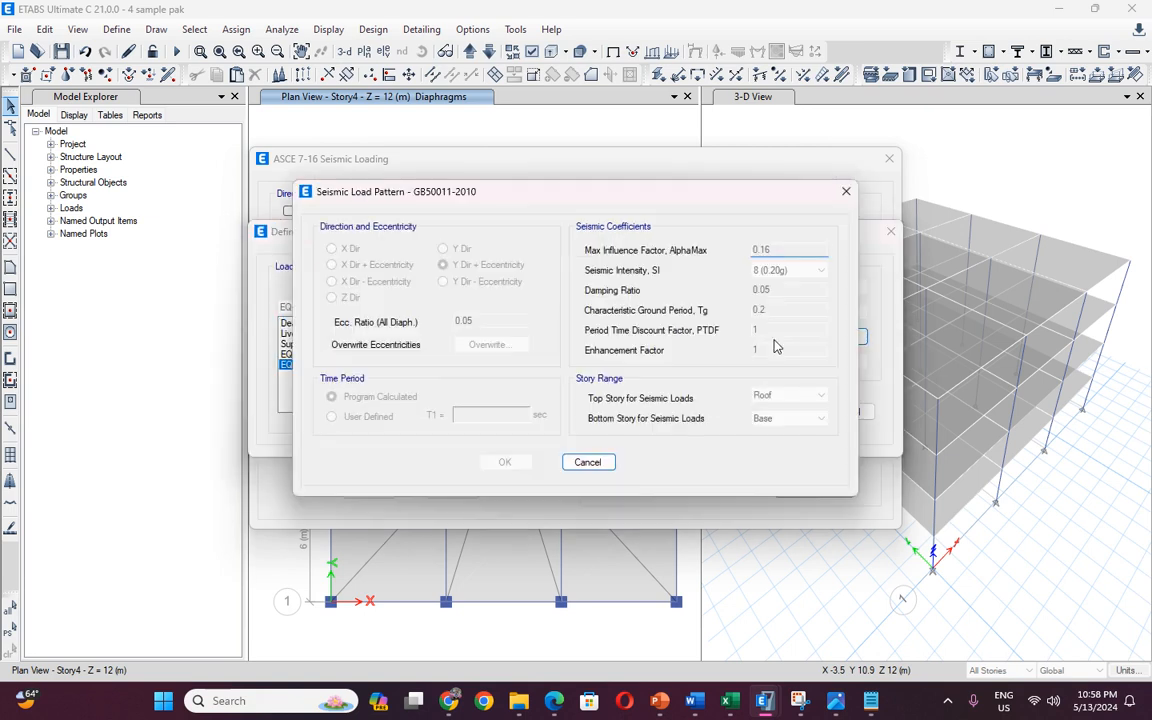
click(844, 192)
click(890, 231)
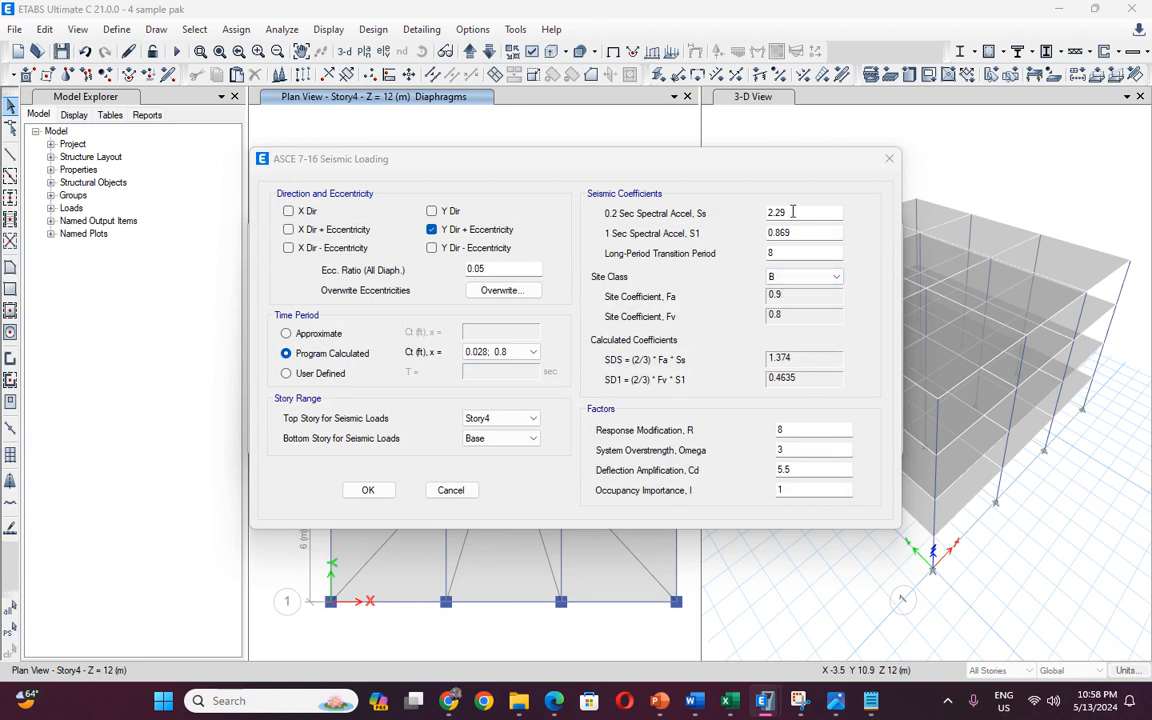
Switch to File Explorer and go up from the Low 0.1-0.3 folder to the Codes comparison paper folder.
click(486, 701)
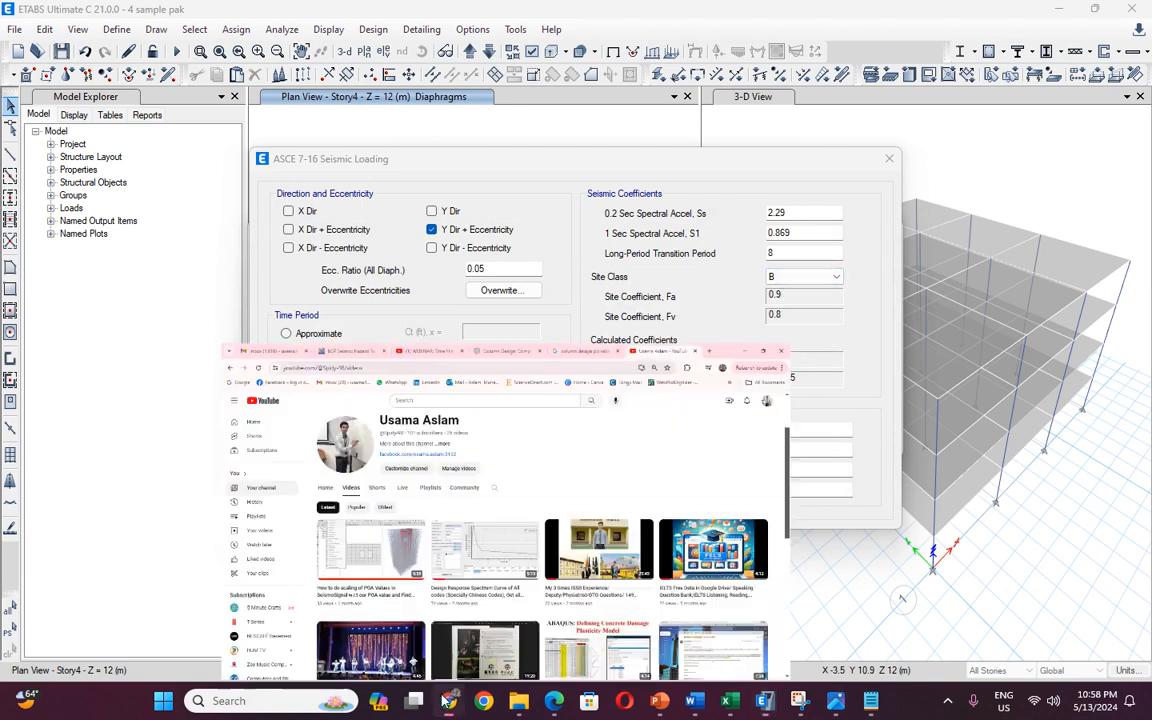
click(505, 704)
click(517, 702)
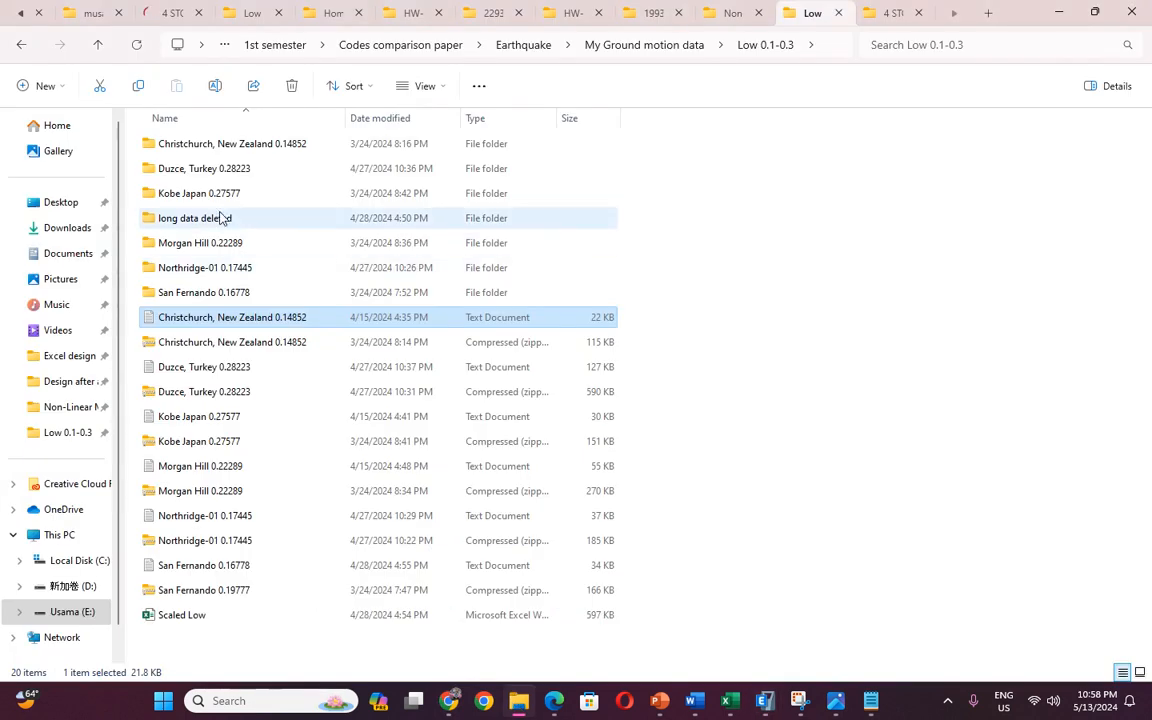
click(98, 47)
click(98, 47)
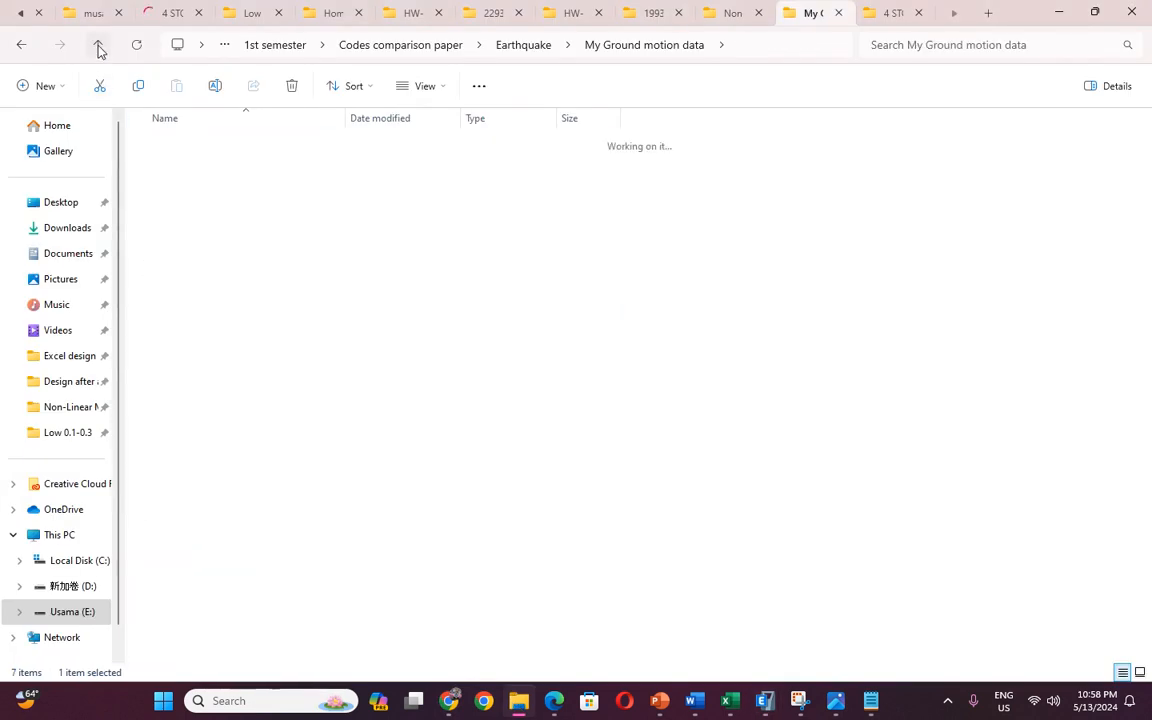
click(98, 47)
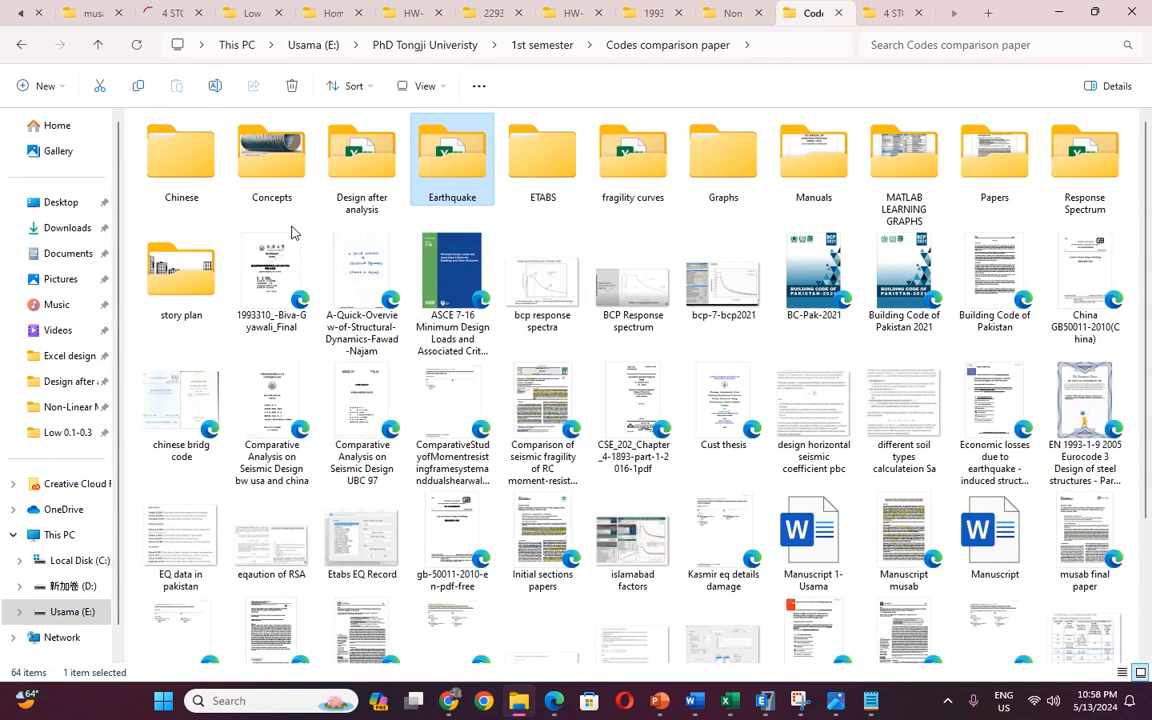
Open the islamabad factors image from the folder and examine its BCP 2021 seismic design parameters.
scroll(378, 334, down, 2)
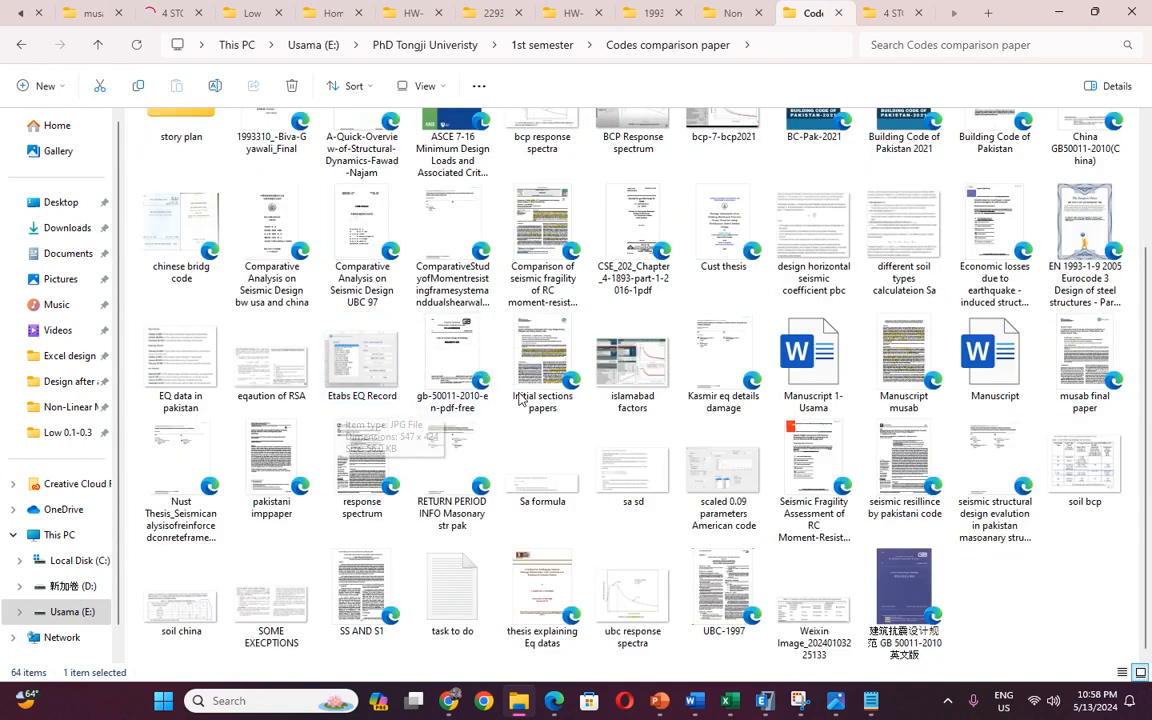
double_click(632, 360)
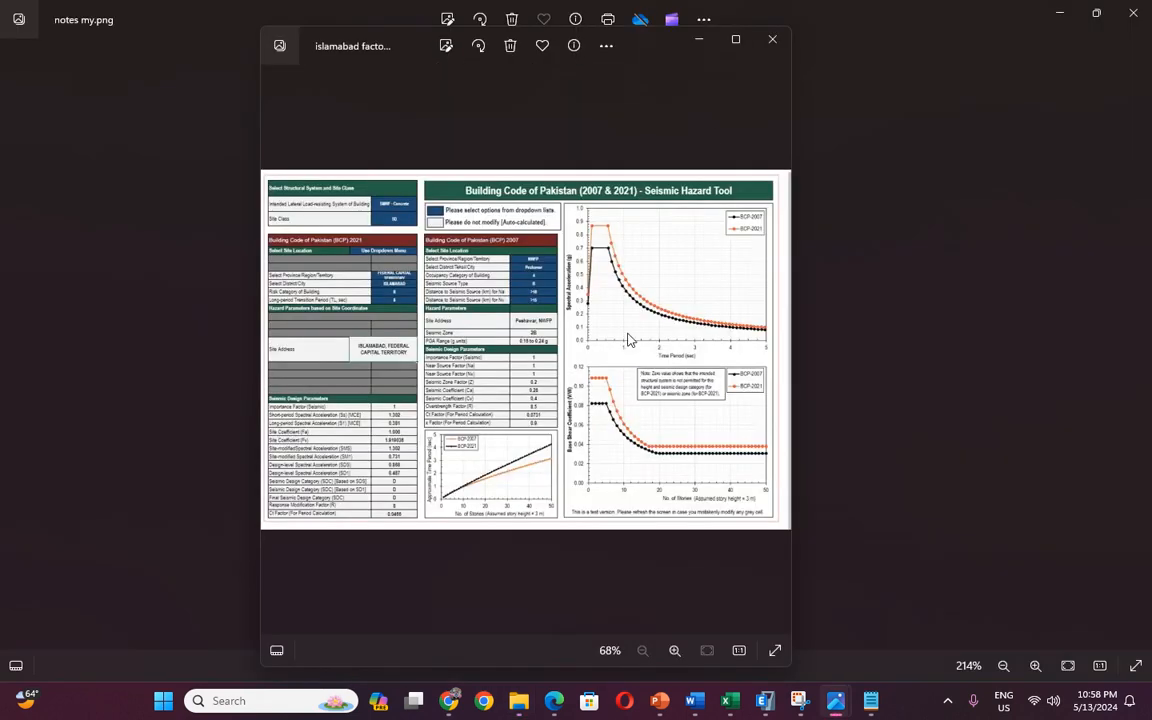
click(736, 39)
scroll(395, 484, up, 2)
drag(395, 484, 405, 446)
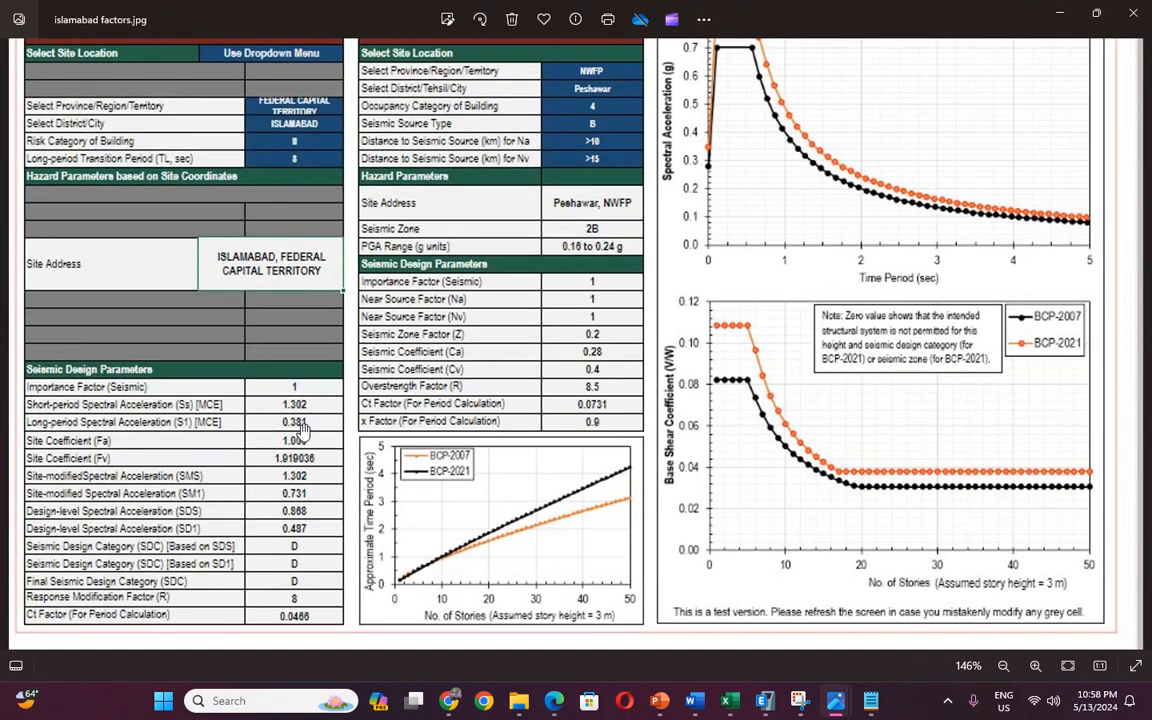
Switch to the 4 sample pak model in ETABS and set EQ Y's spectral accelerations to S1 0.381 and Ss 1.302.
mouse_move(766, 704)
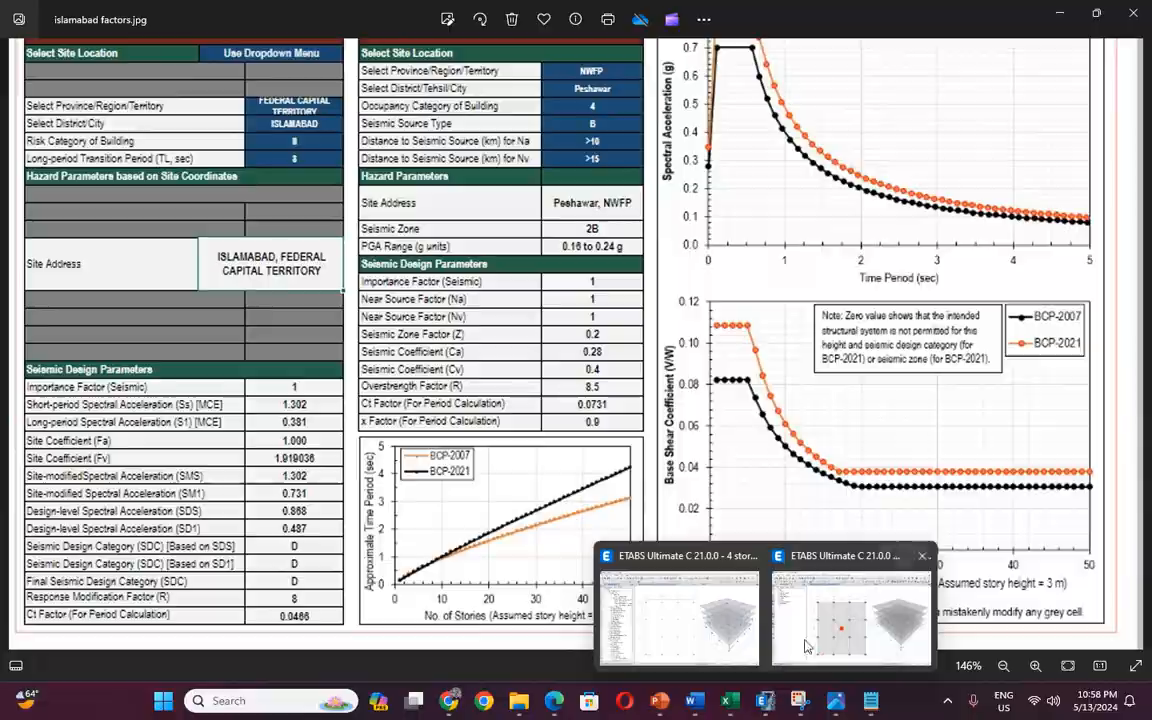
click(850, 615)
drag(796, 212, 777, 231)
text(381)
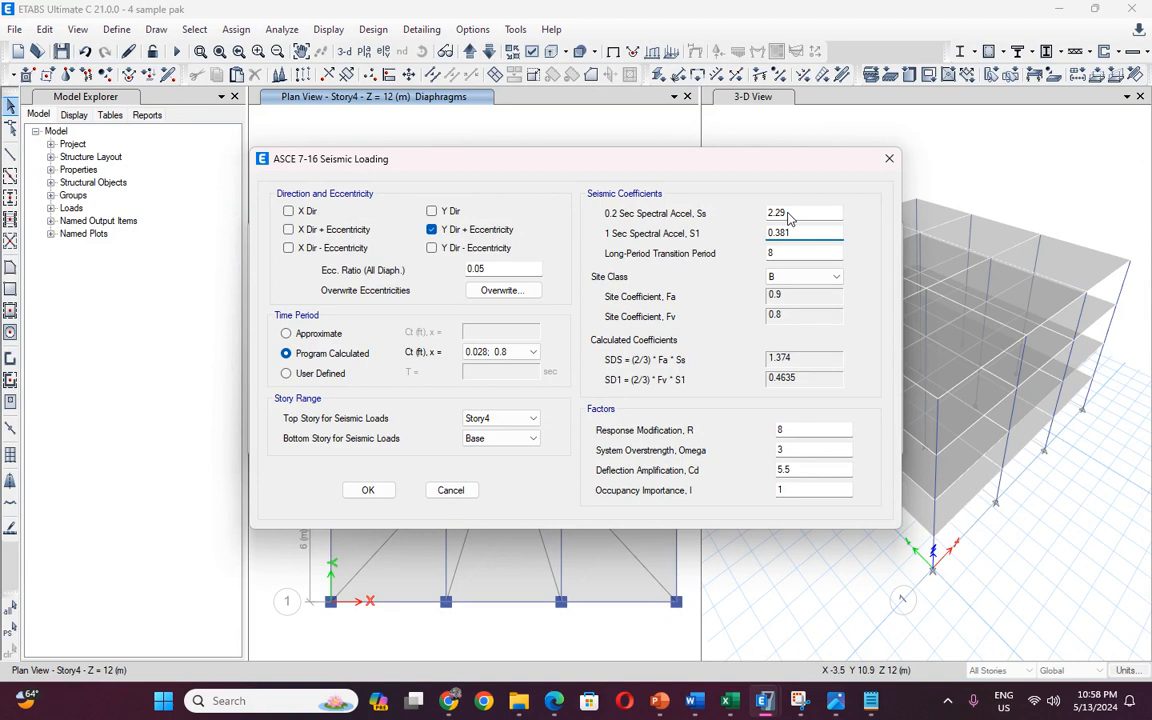
double_click(787, 214)
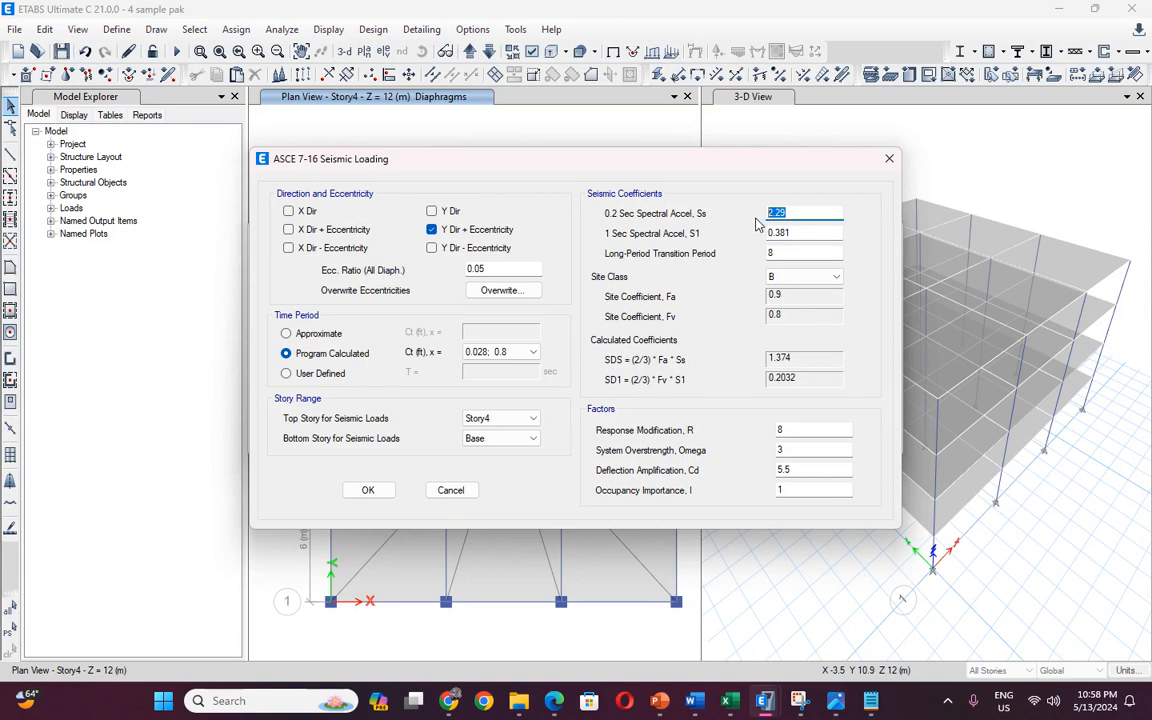
text(1.302)
Set the site class to D and the response modification factor R to 5 for EQ Y.
click(795, 277)
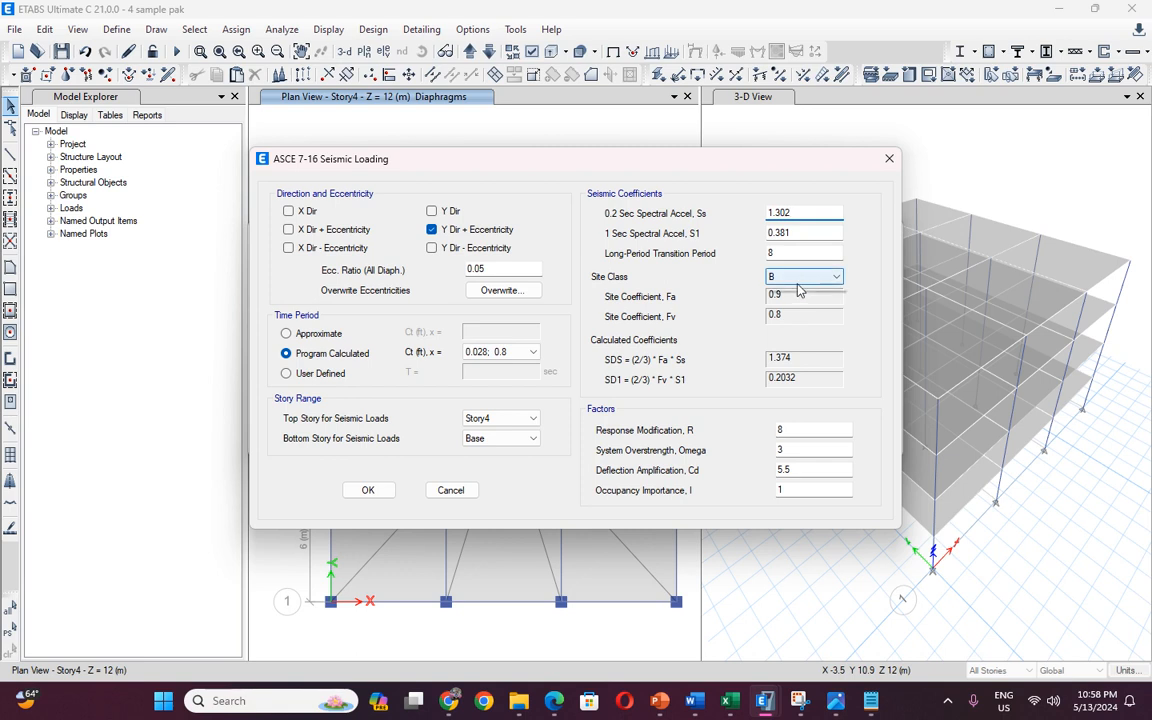
click(799, 289)
click(799, 280)
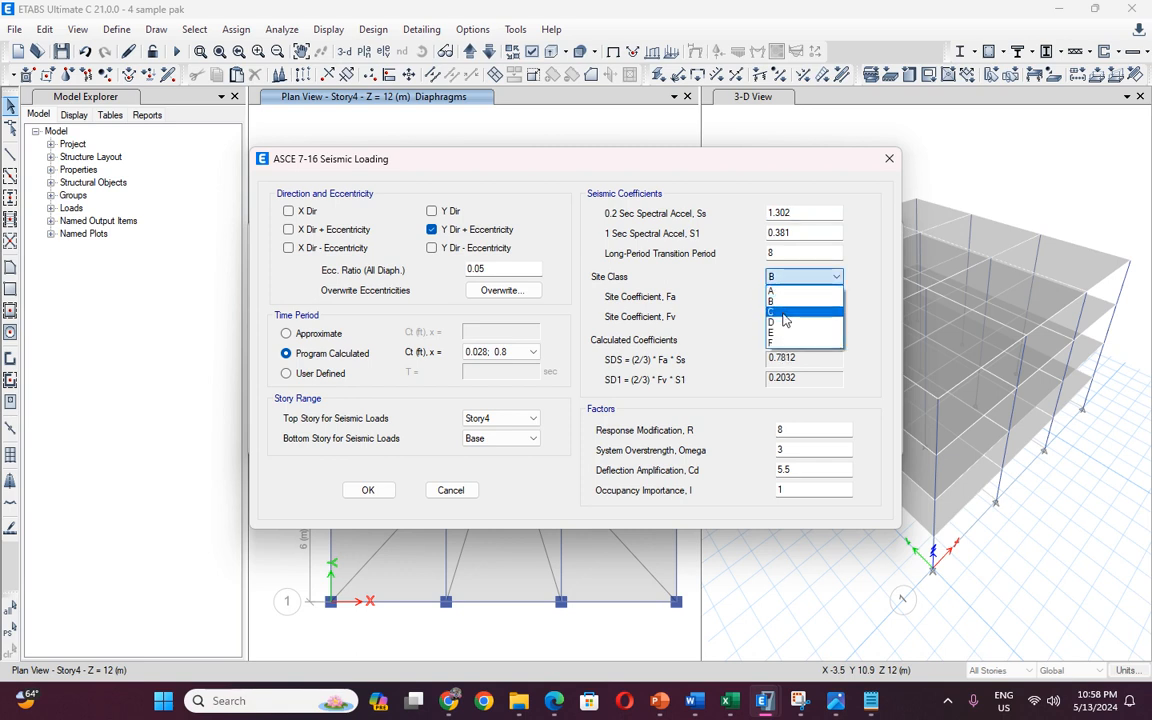
click(784, 319)
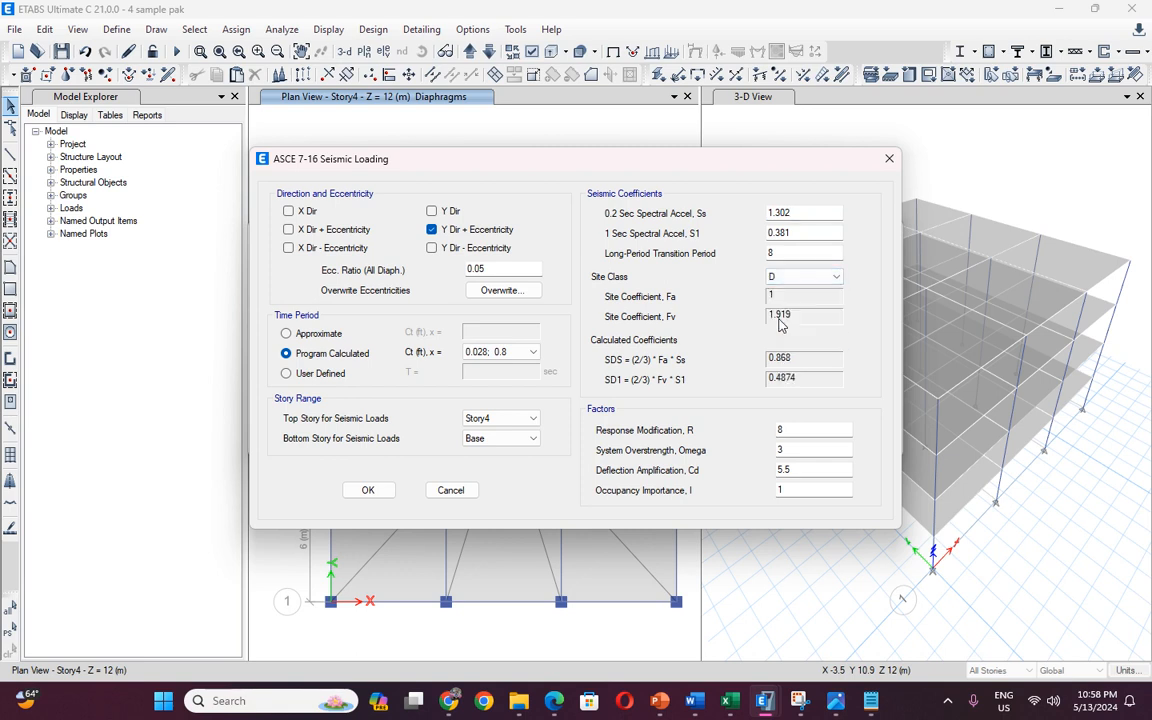
double_click(790, 430)
text(5)
Check the seismic parameters in the islamabad factors image again, return to the 4 sample pak model, and accept the EQ Y settings.
mouse_move(835, 700)
click(1049, 660)
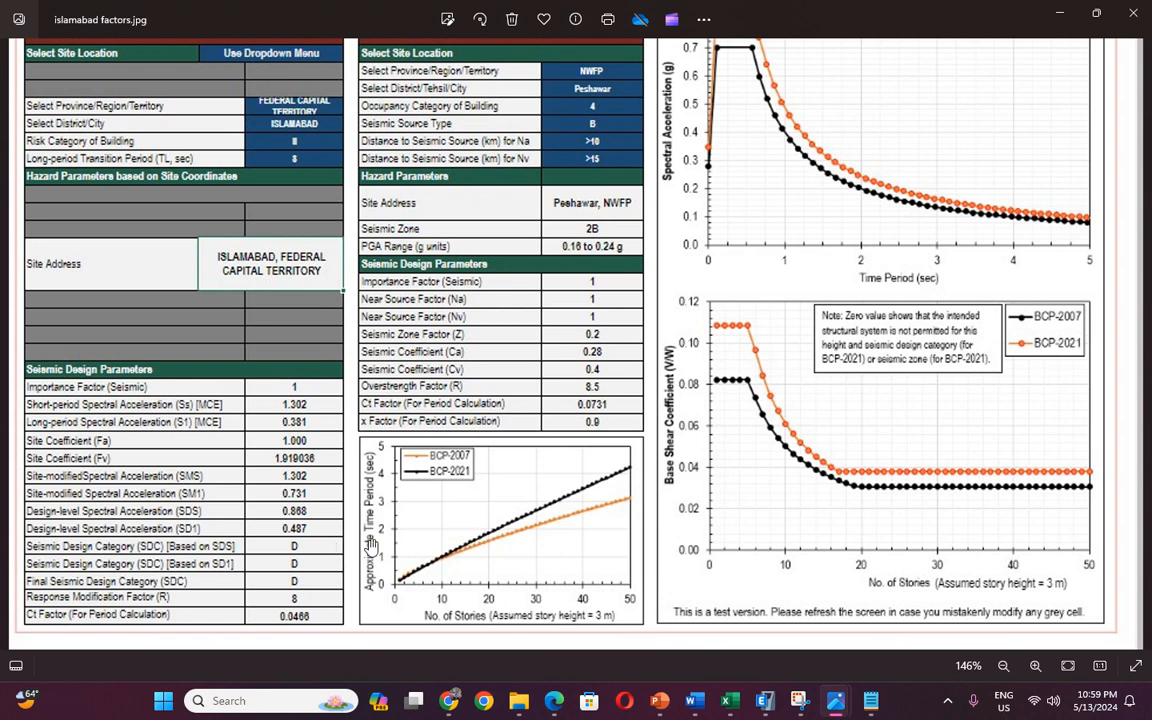
mouse_move(765, 700)
click(808, 609)
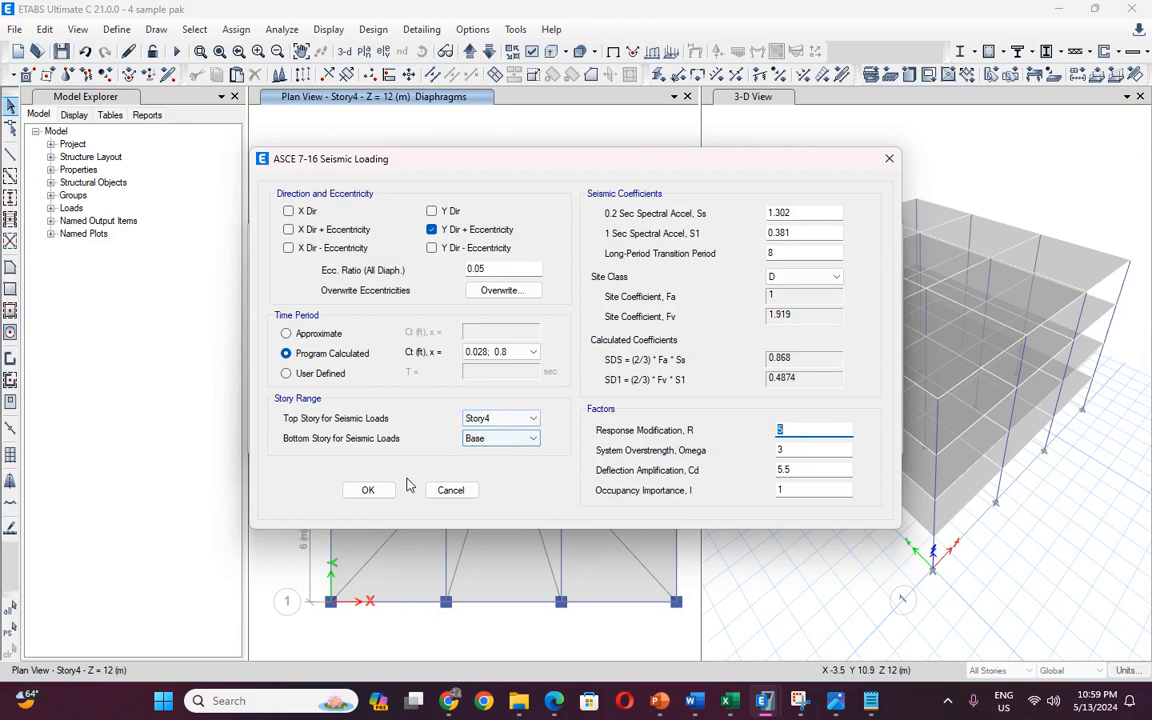
click(370, 490)
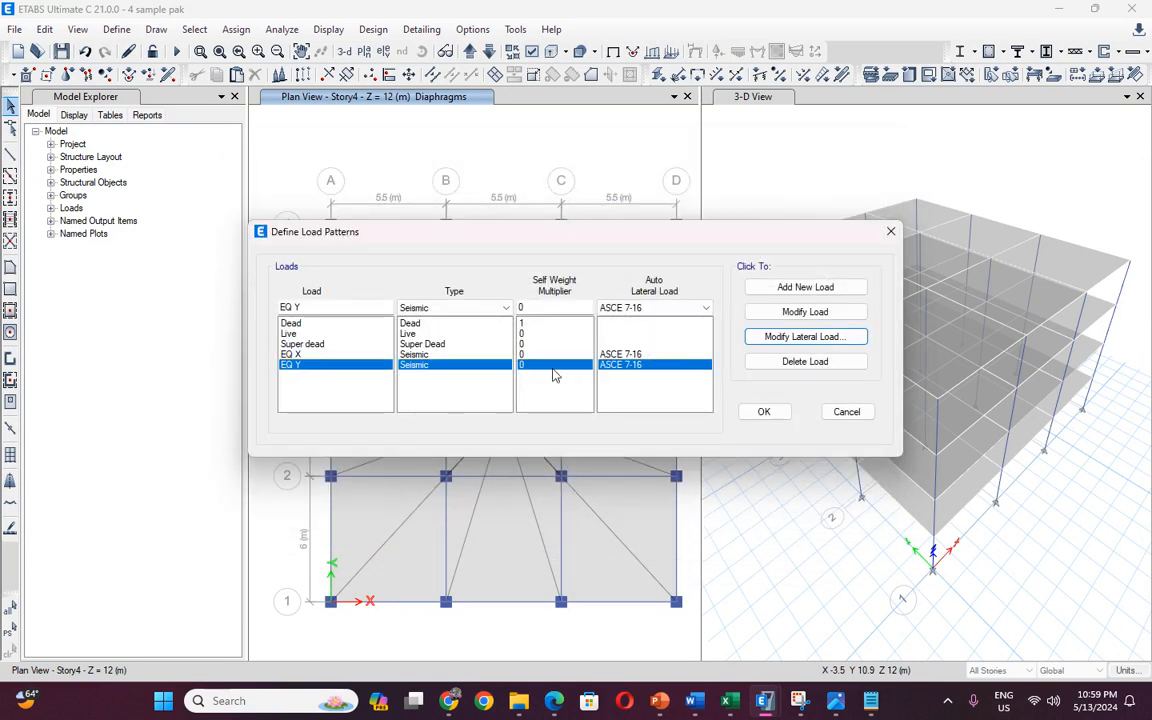
Set the ASCE 7-16 lateral load of EQ X to Ss 1.302, S1 0.381, site class D and R 5.
click(506, 355)
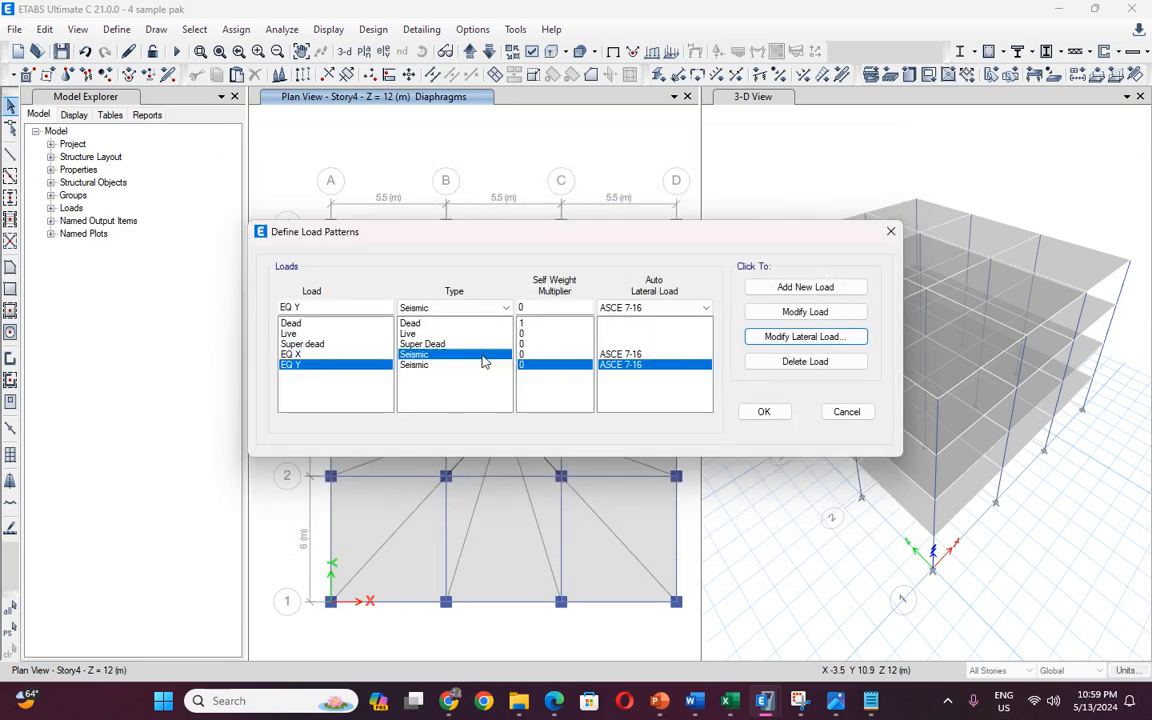
click(805, 336)
drag(790, 213, 720, 214)
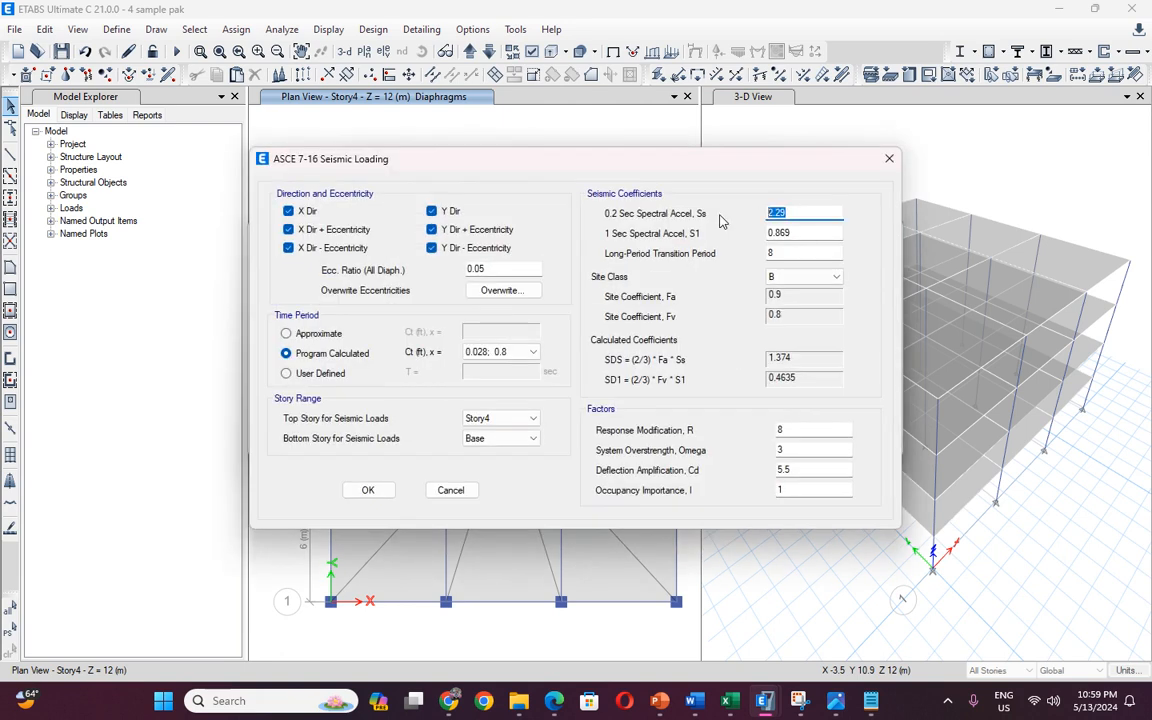
text(1.302)
drag(818, 234, 778, 236)
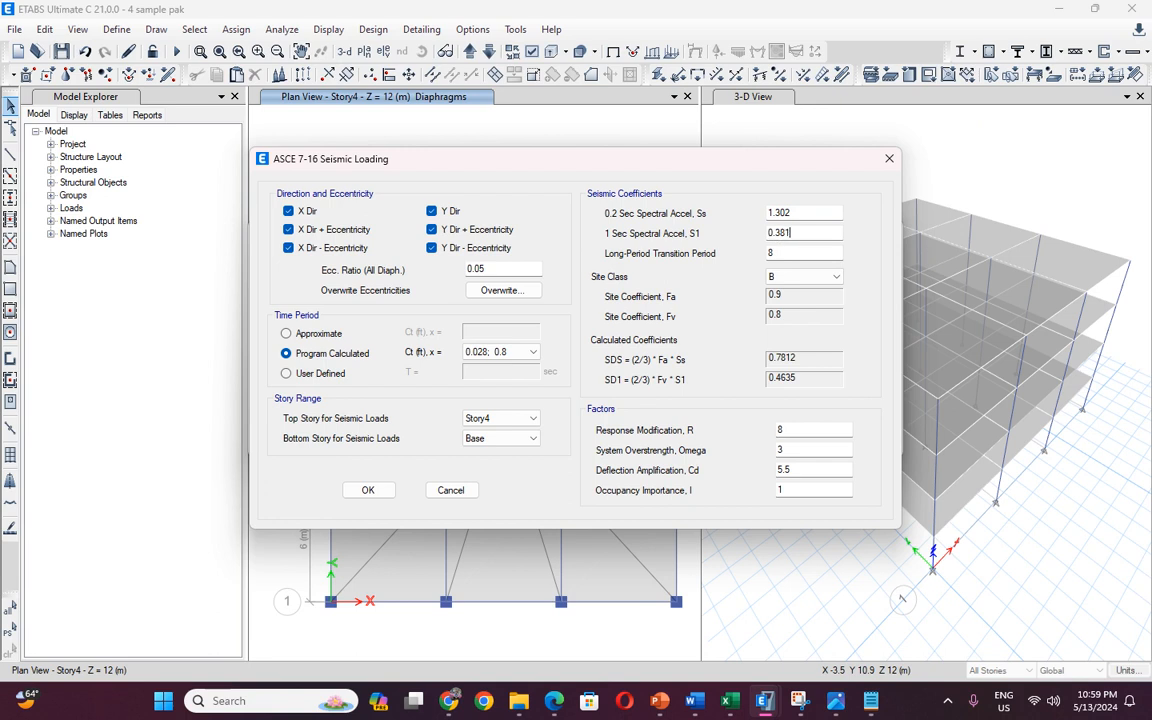
click(829, 277)
click(771, 324)
double_click(790, 430)
text(5)
Accept the EQ X settings and the load pattern definitions, and save the model.
click(386, 488)
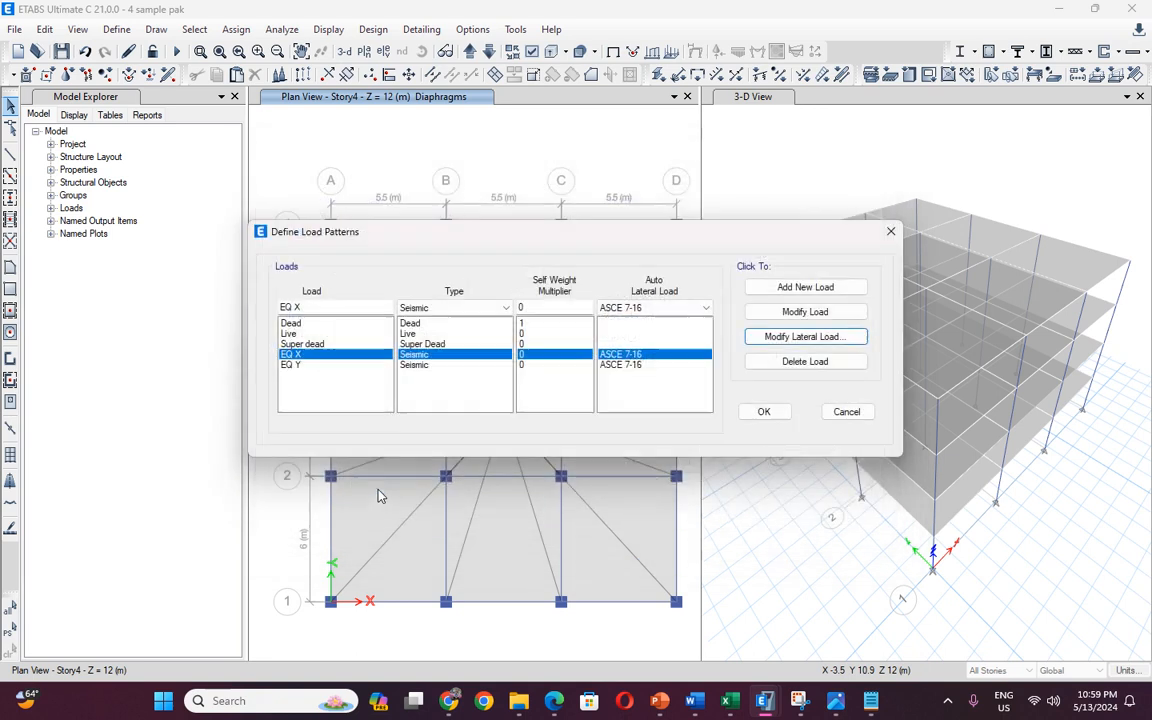
click(762, 413)
click(62, 52)
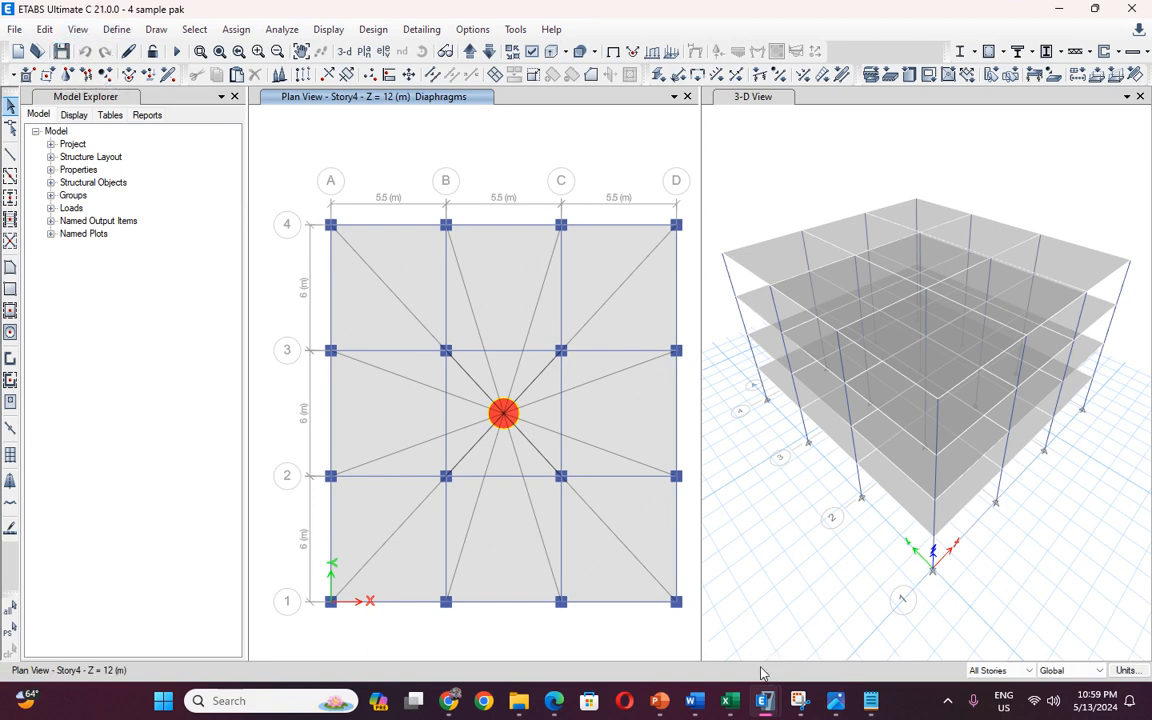
Switch to the Excel checklist and read the STEP-9 load pattern and STEP-10 load assignment items.
mouse_move(729, 700)
click(655, 595)
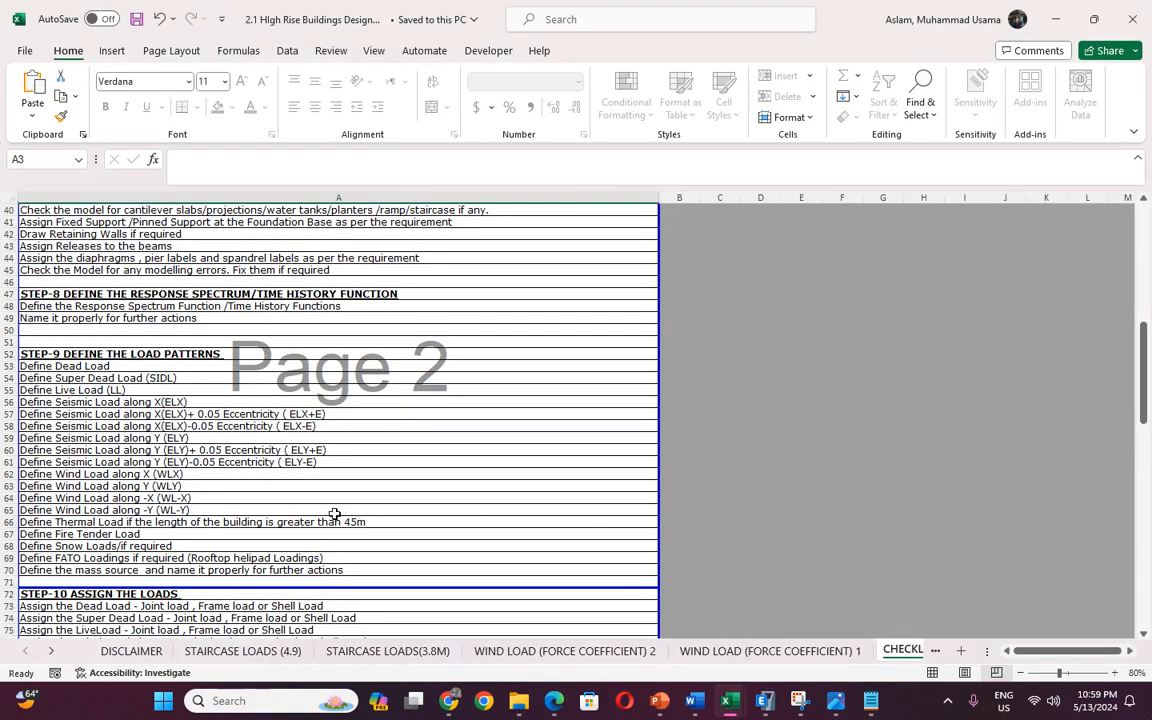
scroll(290, 483, down, 5)
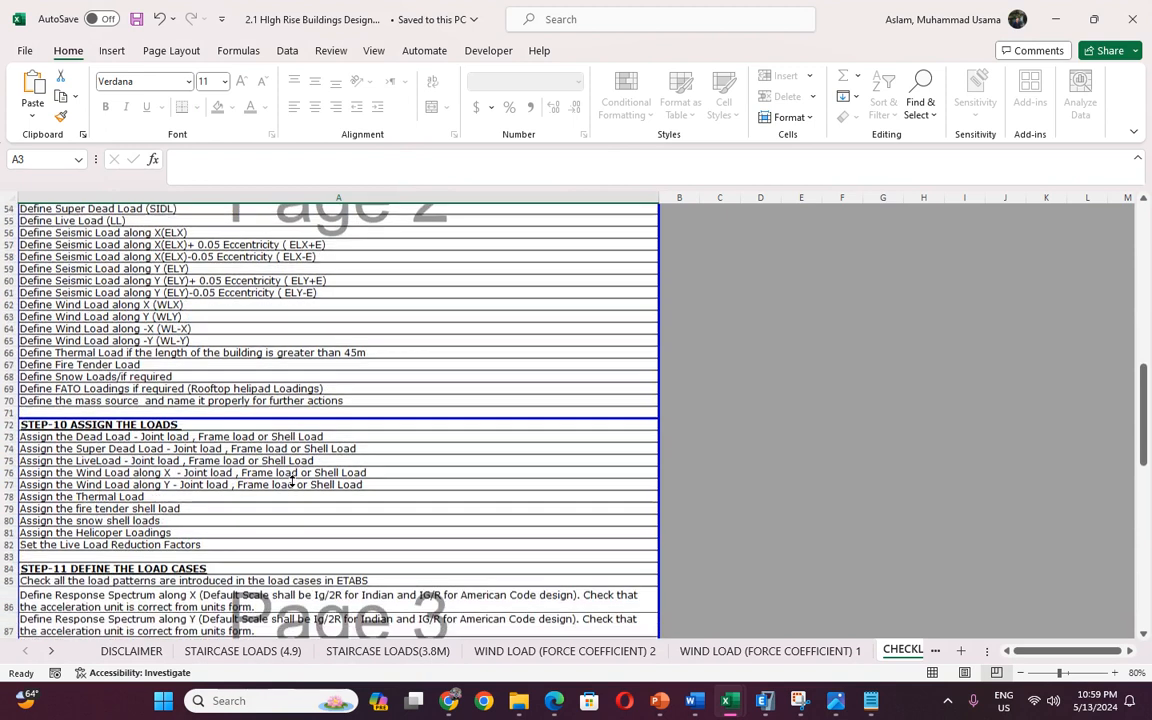
scroll(290, 480, up, 1)
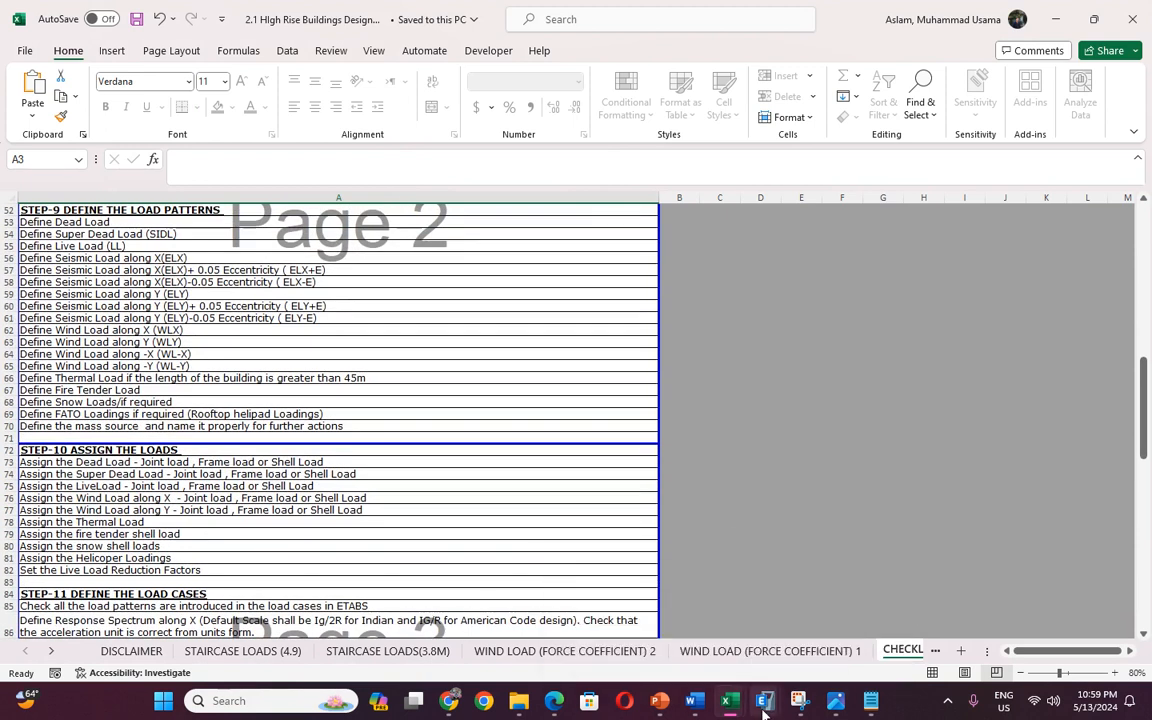
Switch back to the 4 sample pak model in ETABS and select all nine slab panels in plan across all stories.
mouse_move(763, 703)
click(805, 617)
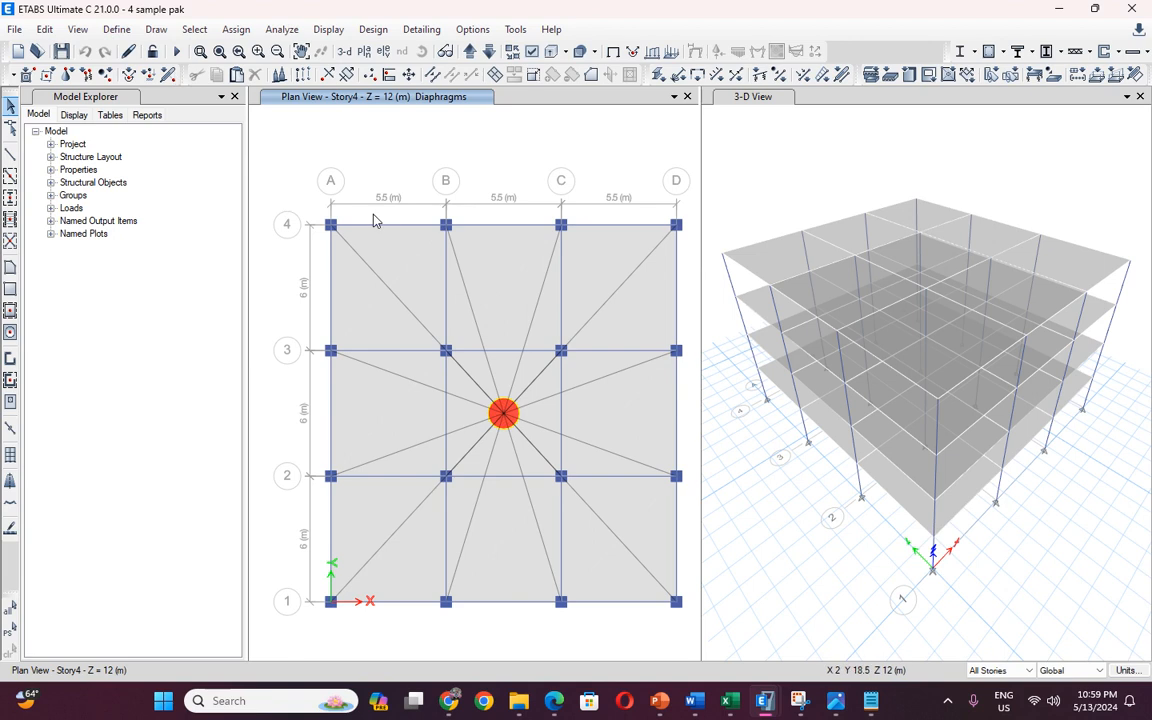
click(392, 303)
click(507, 301)
click(600, 305)
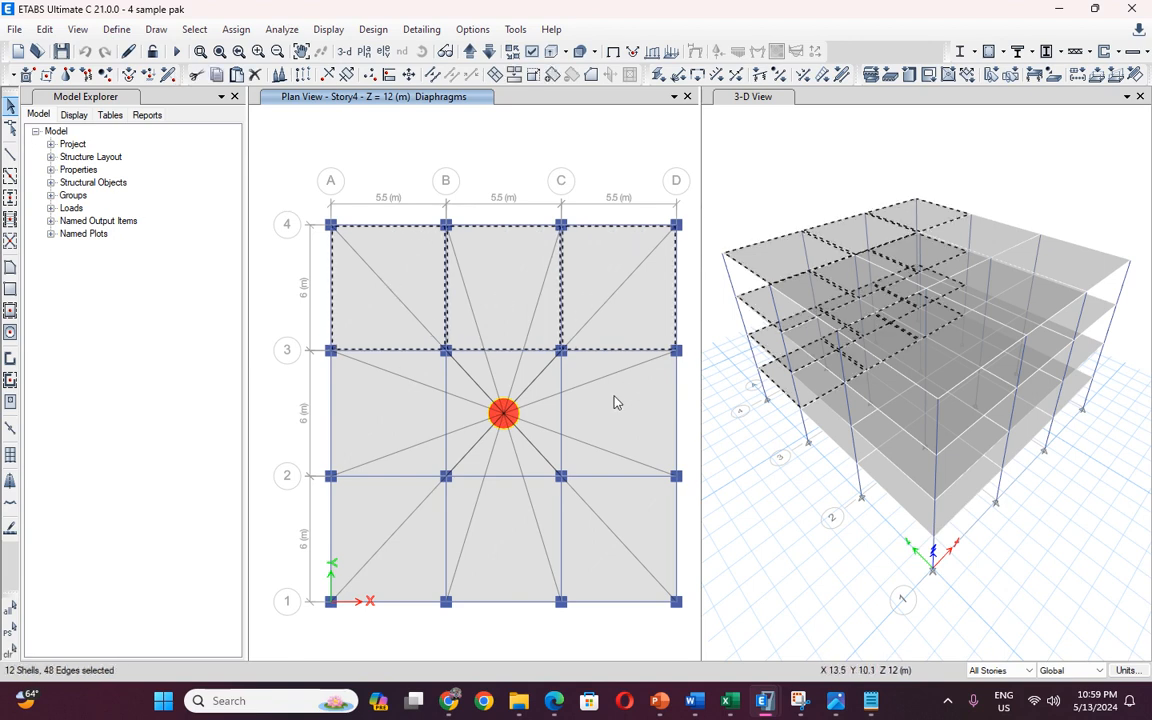
click(612, 401)
click(612, 540)
click(506, 512)
click(470, 440)
click(424, 434)
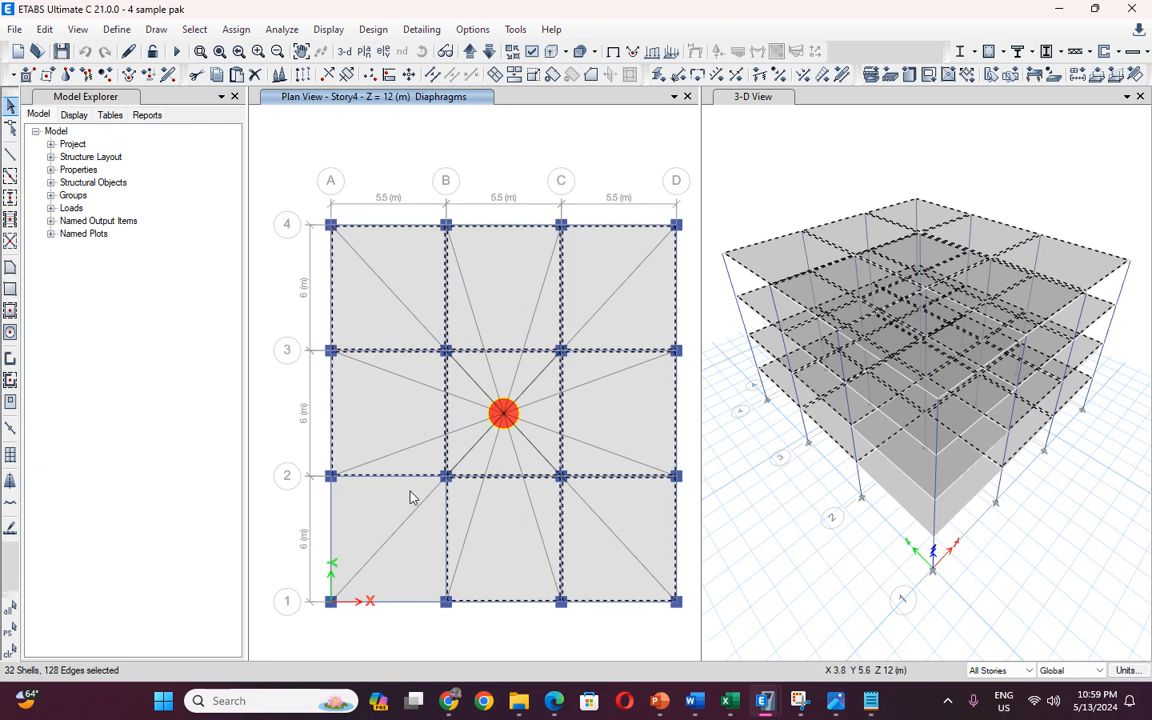
click(406, 512)
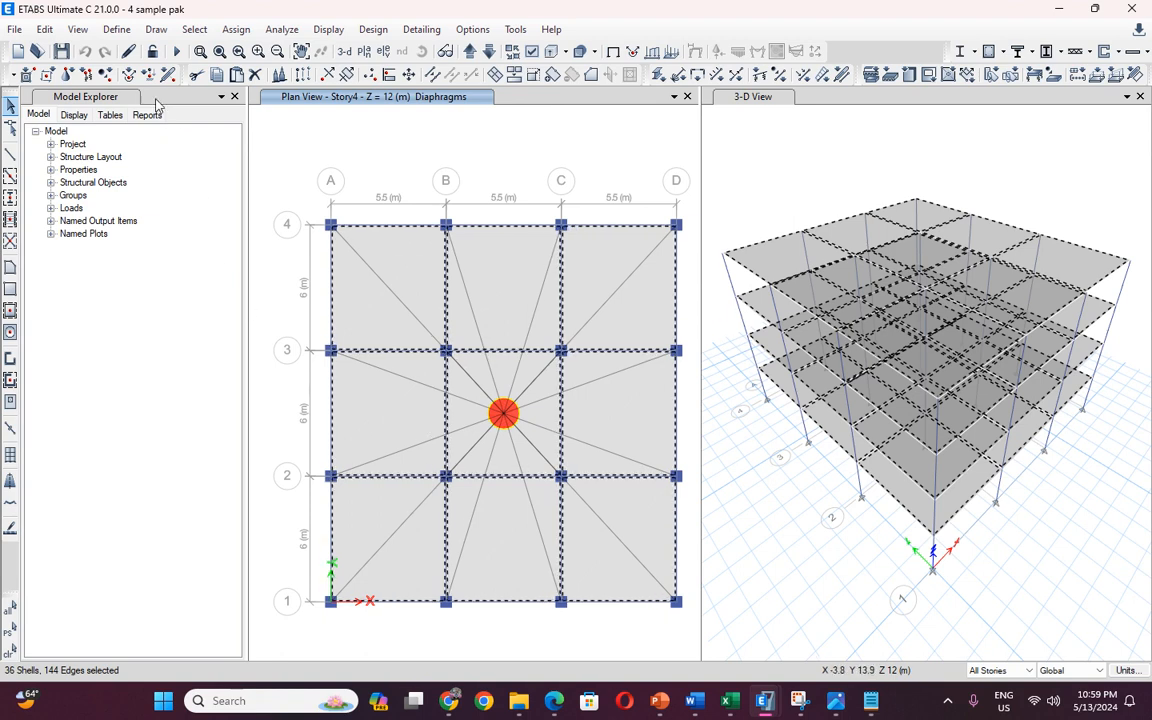
Open the uniform shell load assignment for the selected slabs with the Dead load pattern.
click(236, 29)
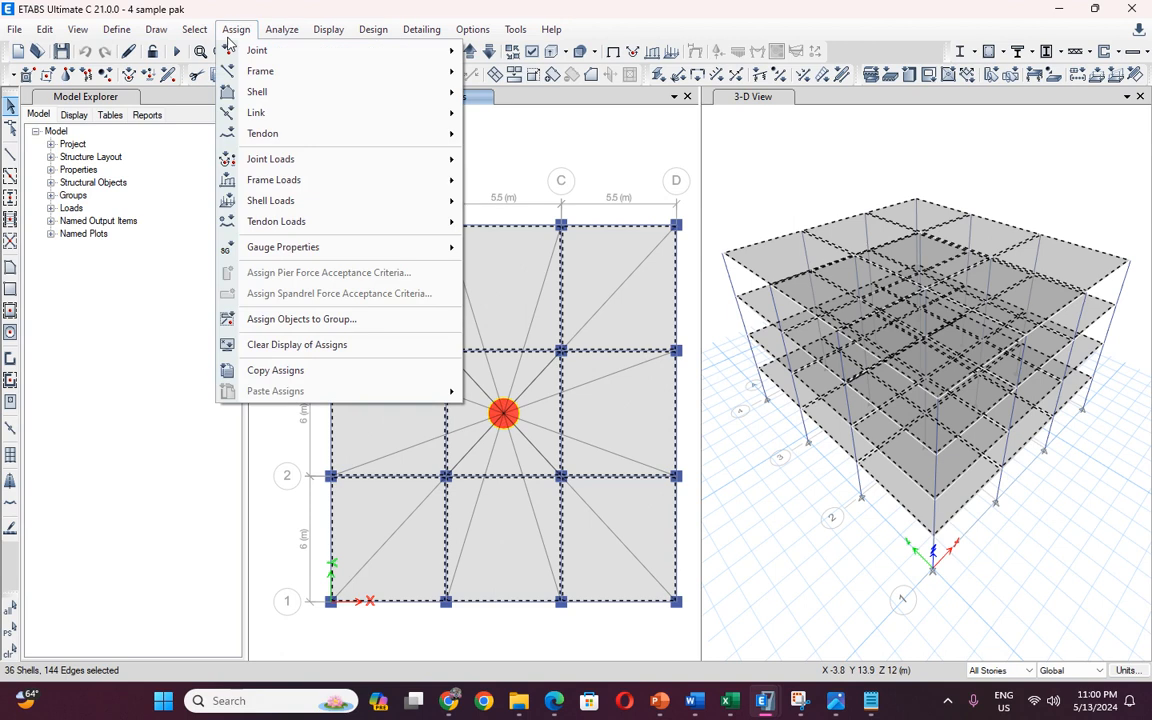
mouse_move(259, 73)
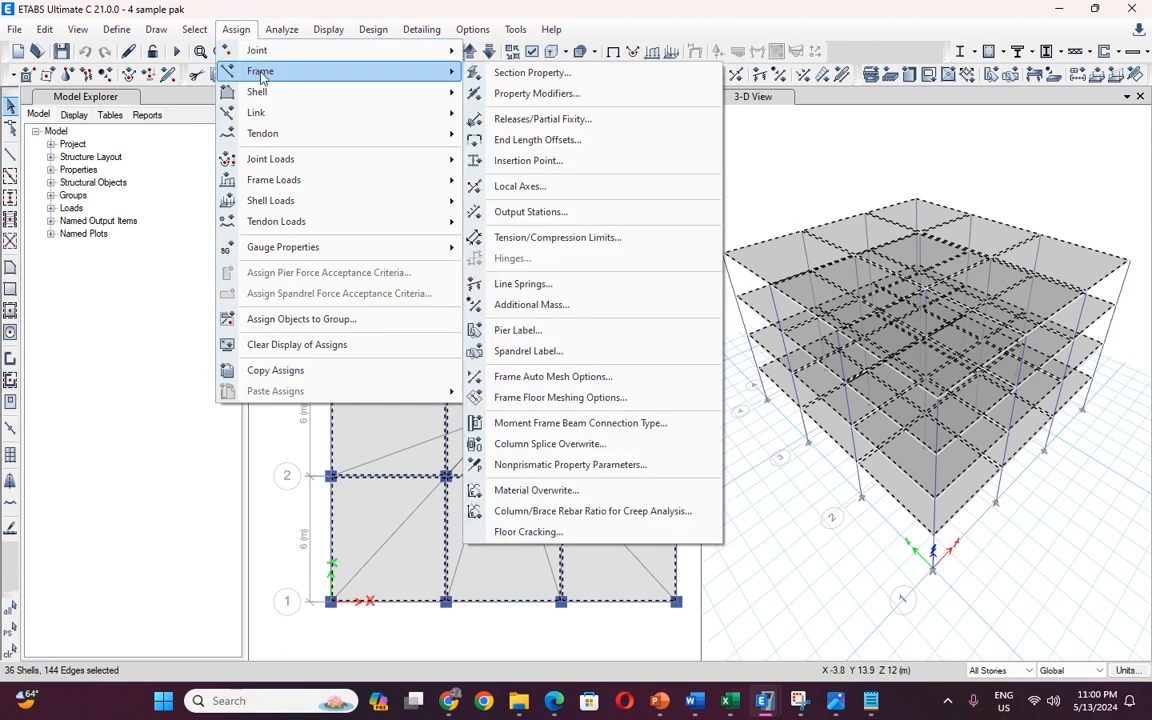
mouse_move(275, 199)
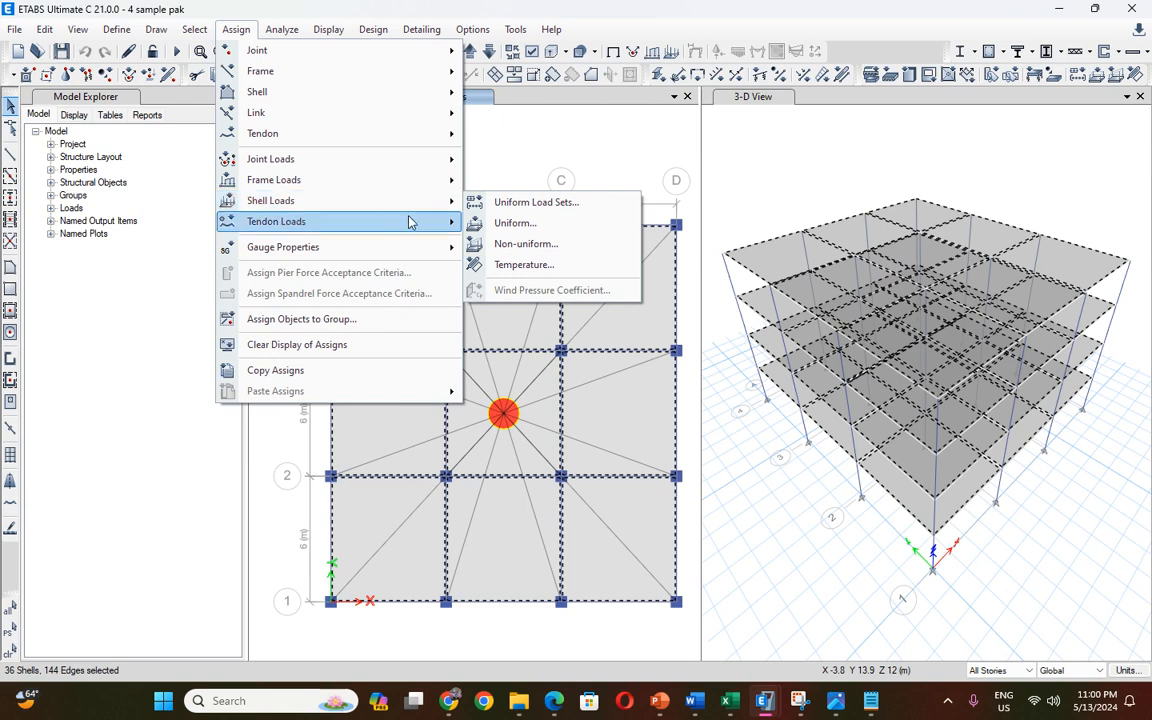
click(515, 222)
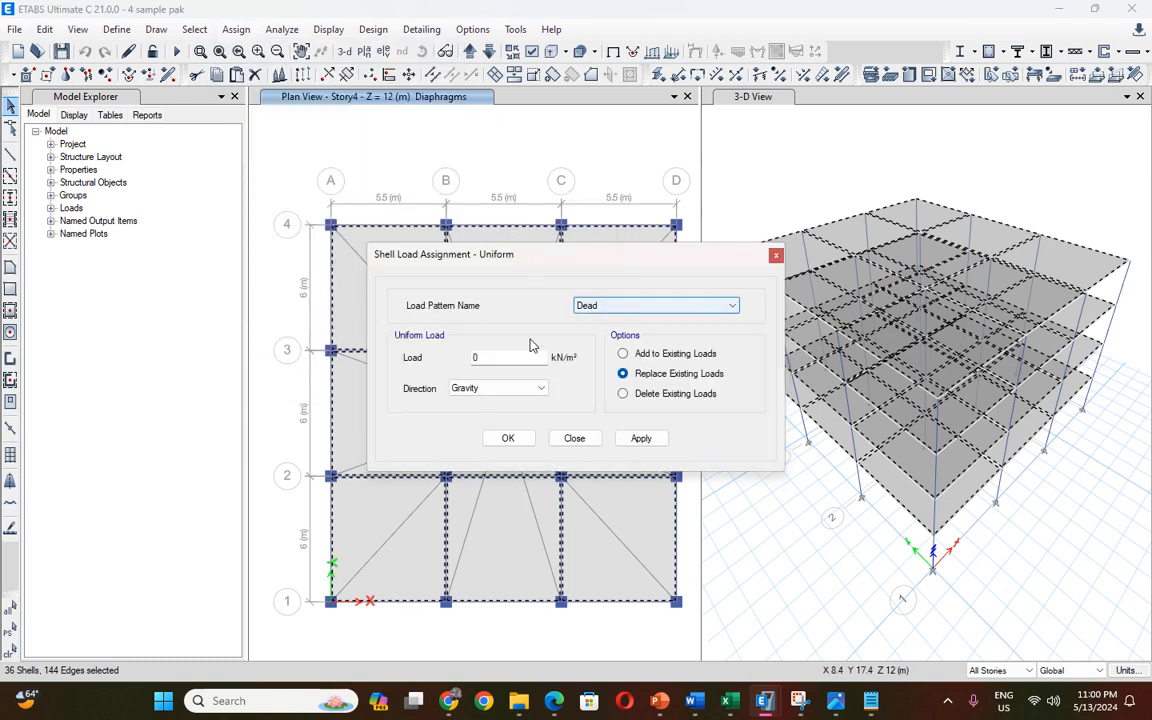
double_click(472, 358)
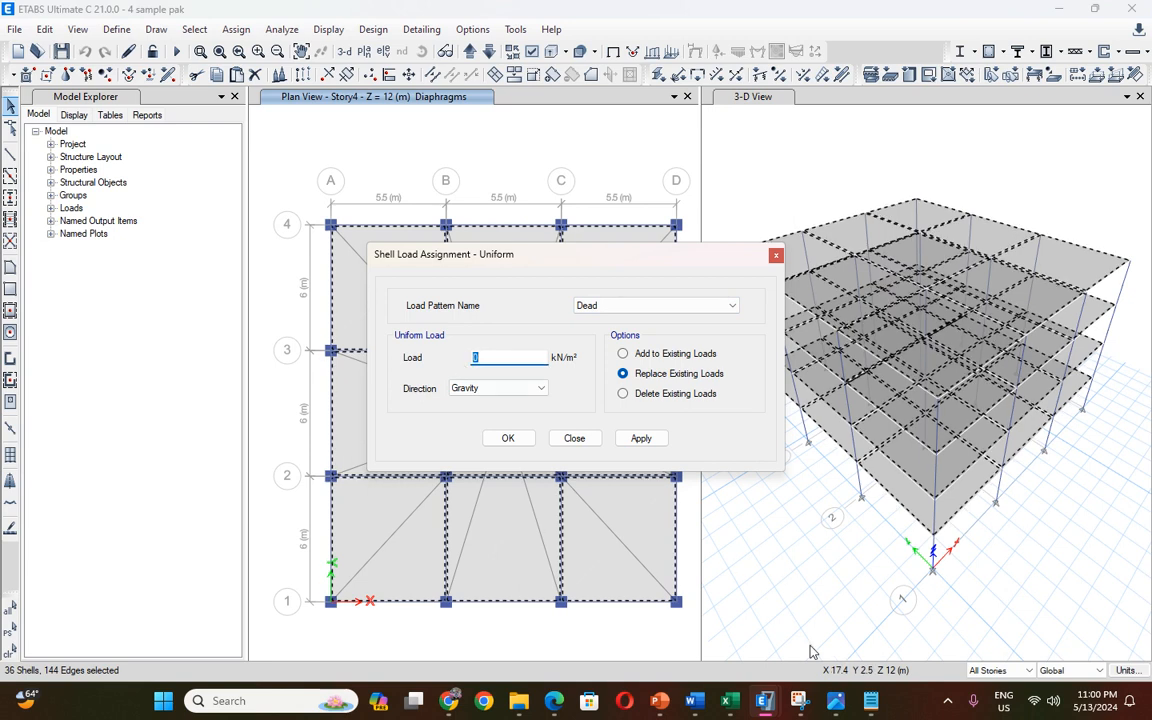
Look up the dead and live loads in the notes my image, and return to the shell load assignment.
mouse_move(835, 700)
click(740, 590)
scroll(634, 537, down, 5)
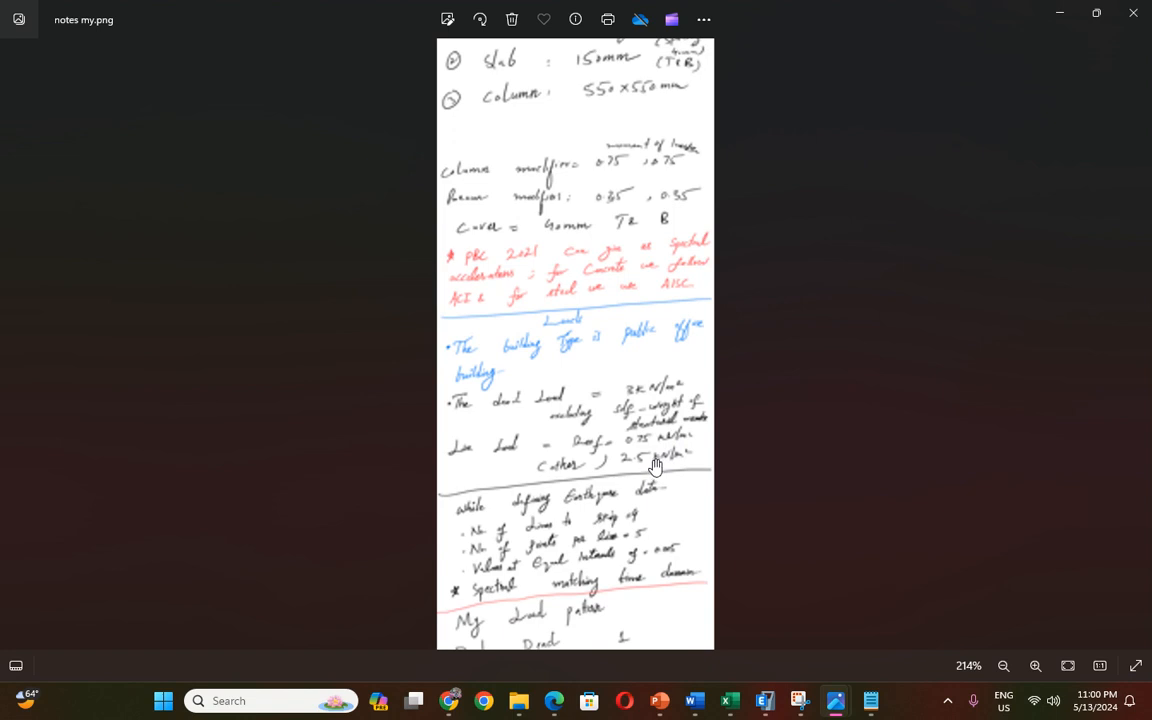
click(1059, 14)
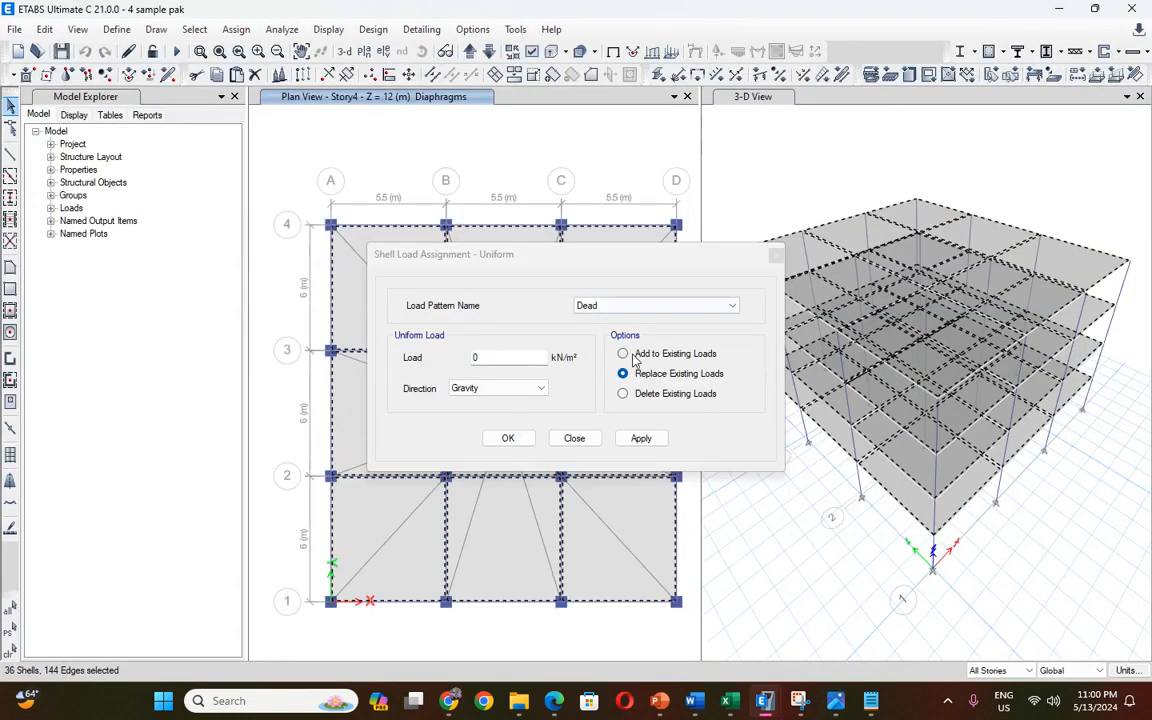
Assign a uniform Dead load of 3 kN/m² in the gravity direction to the selected slabs, replacing existing loads.
drag(492, 357, 456, 360)
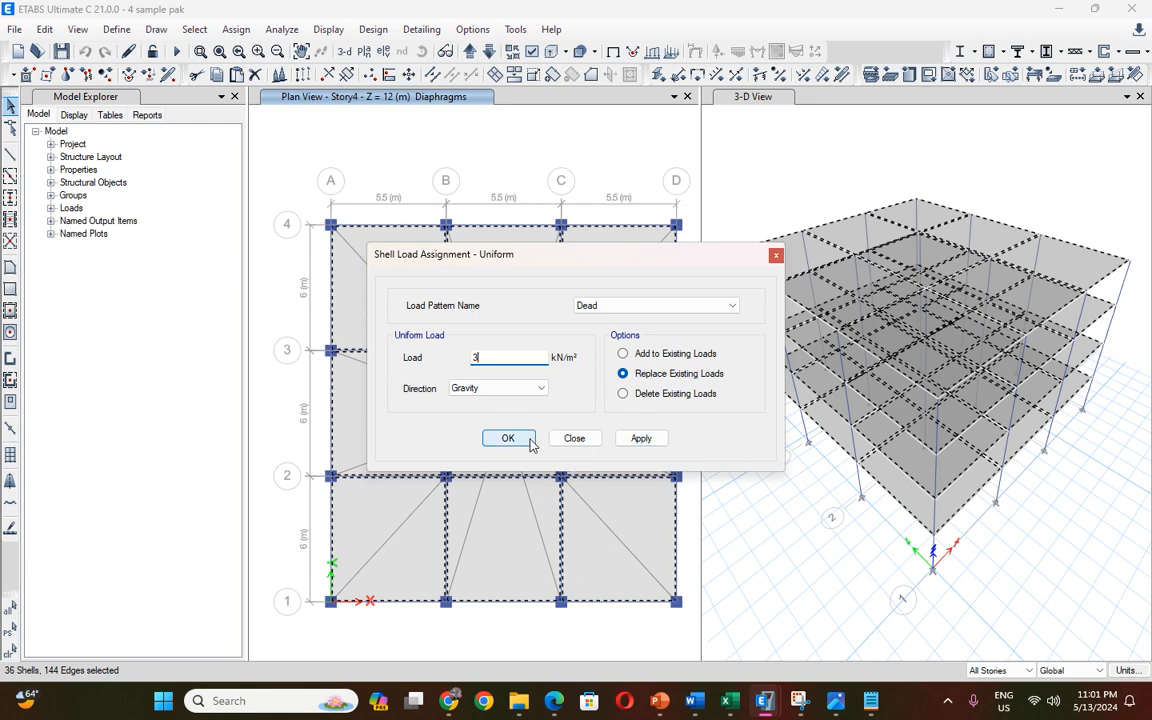
click(655, 442)
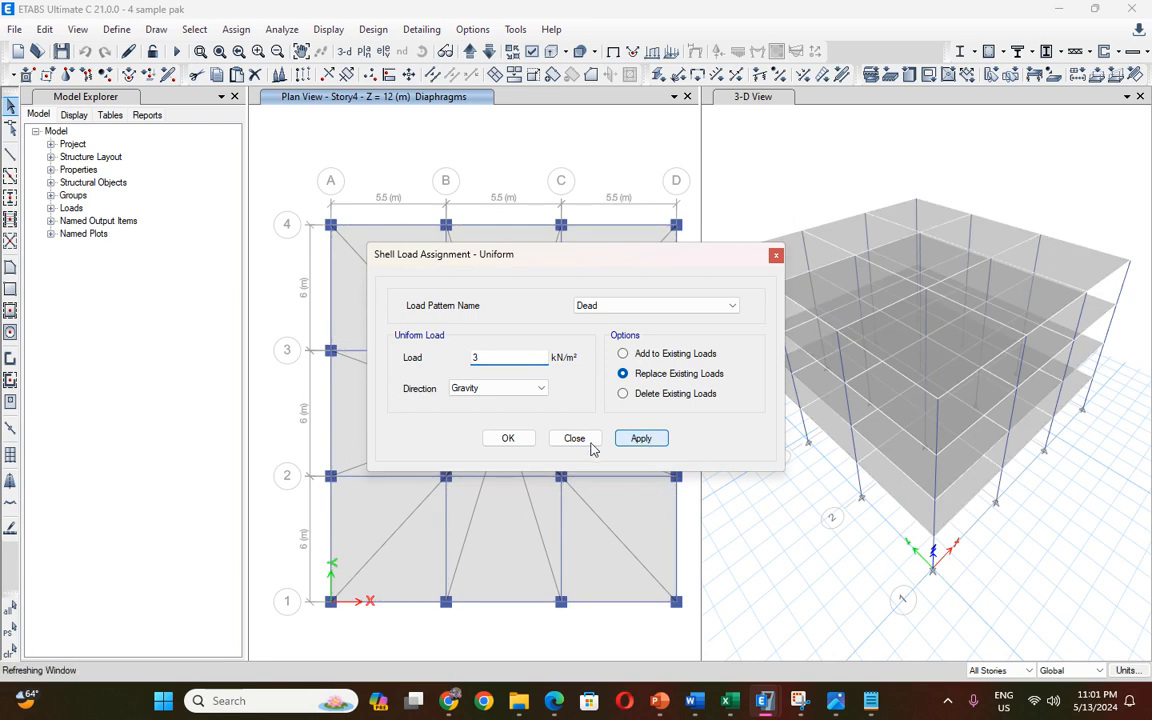
click(508, 440)
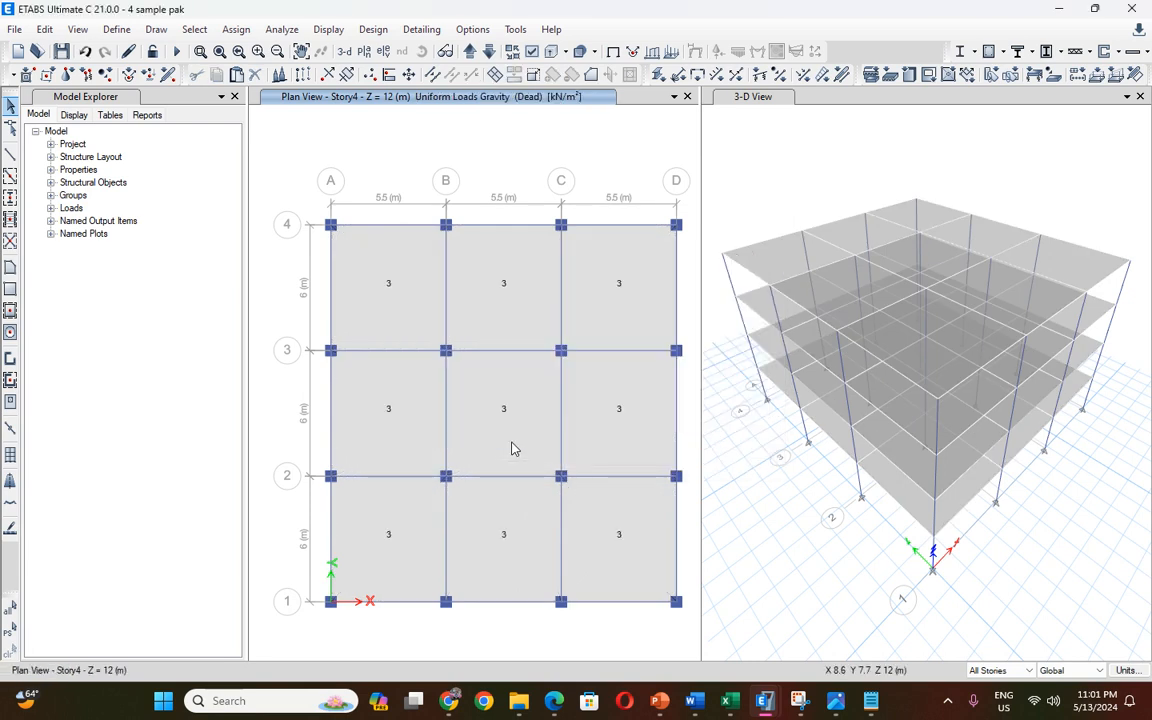
Limit selection to one story and select all nine slab panels on Story4.
click(1000, 670)
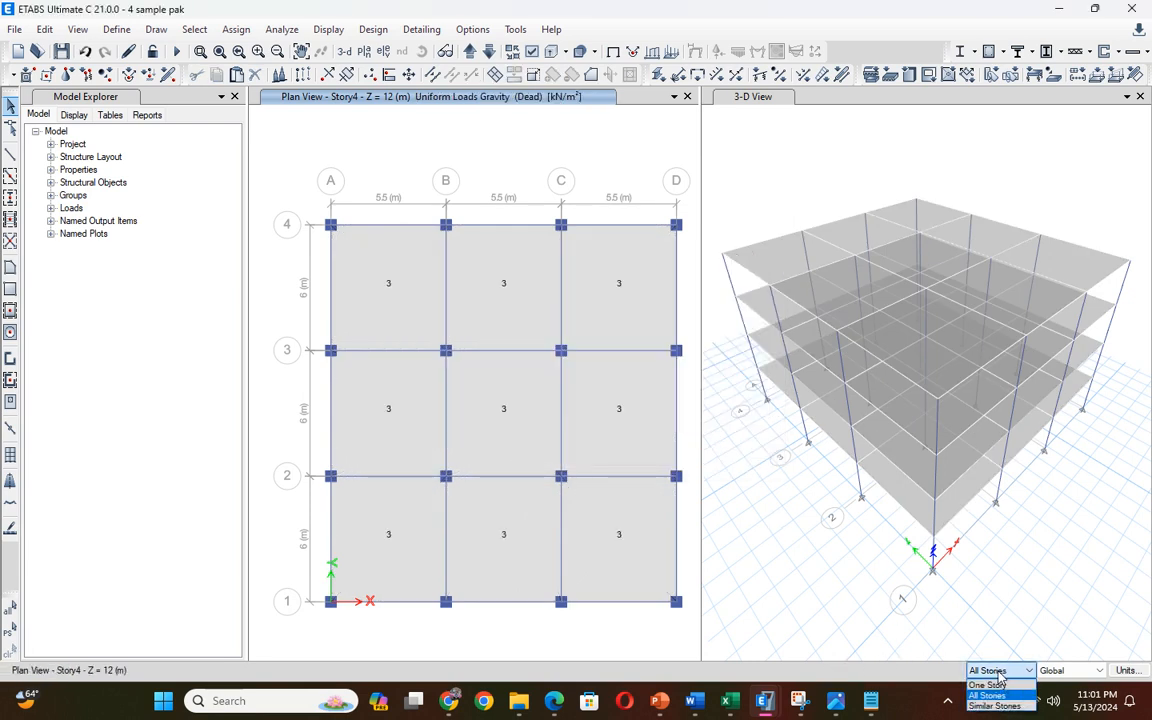
click(990, 686)
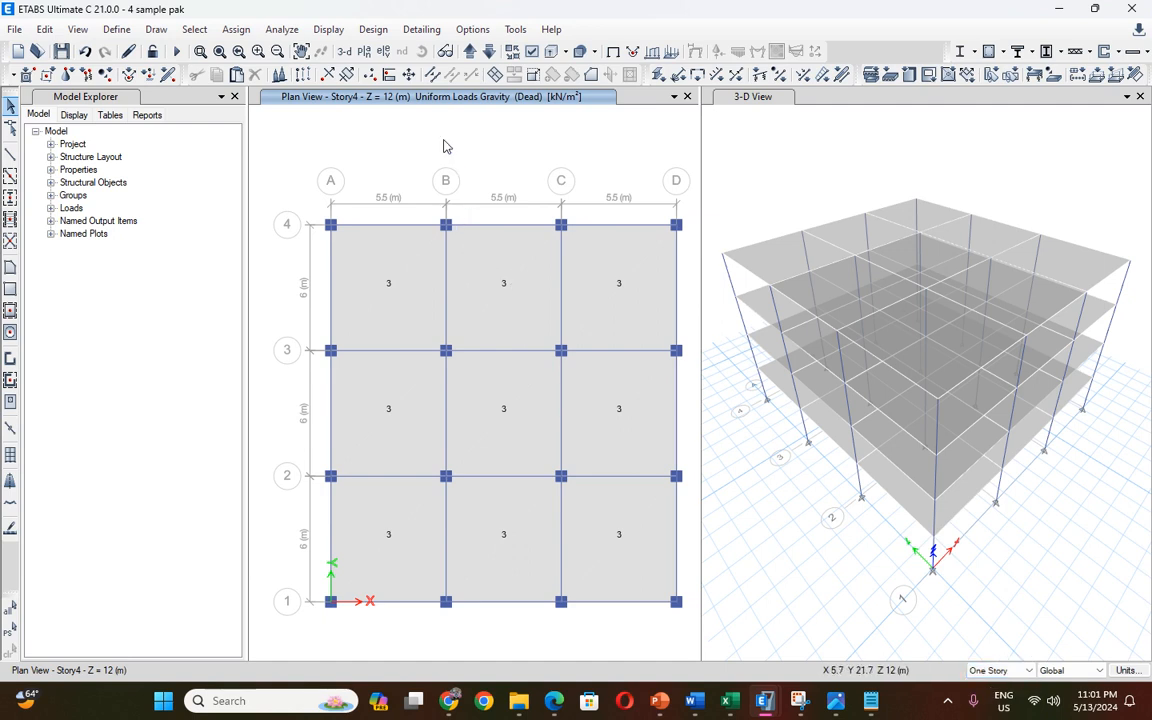
click(388, 262)
click(501, 288)
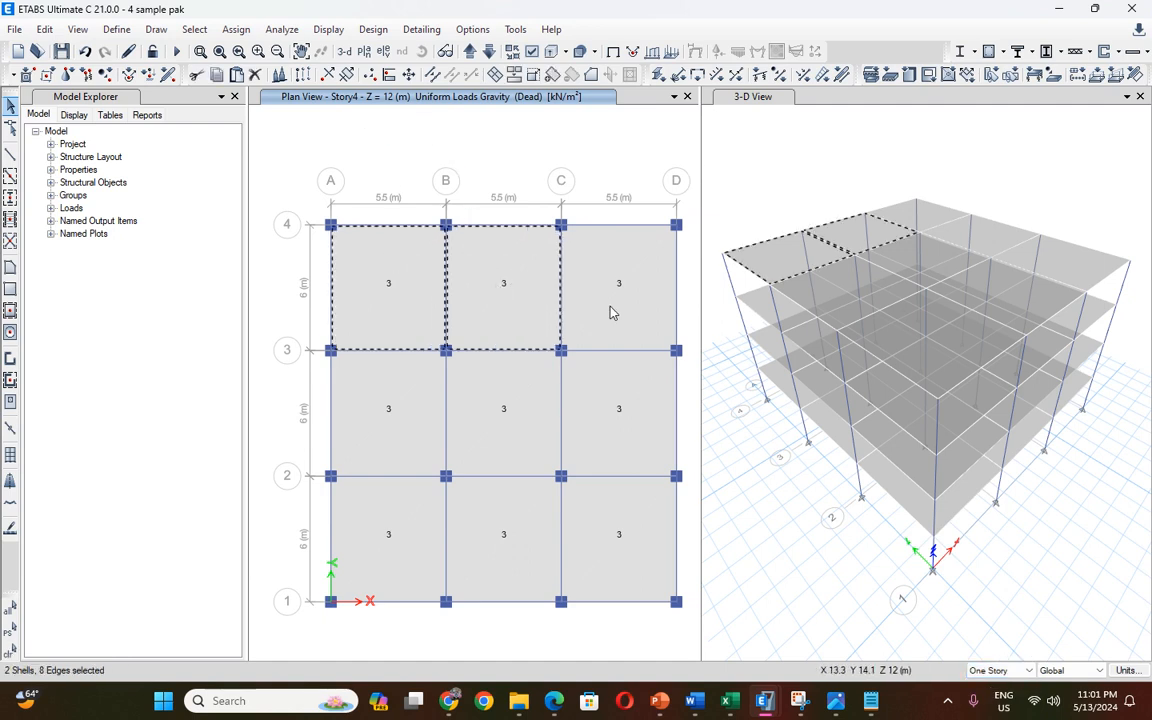
click(612, 314)
click(620, 411)
click(495, 415)
click(420, 418)
click(399, 512)
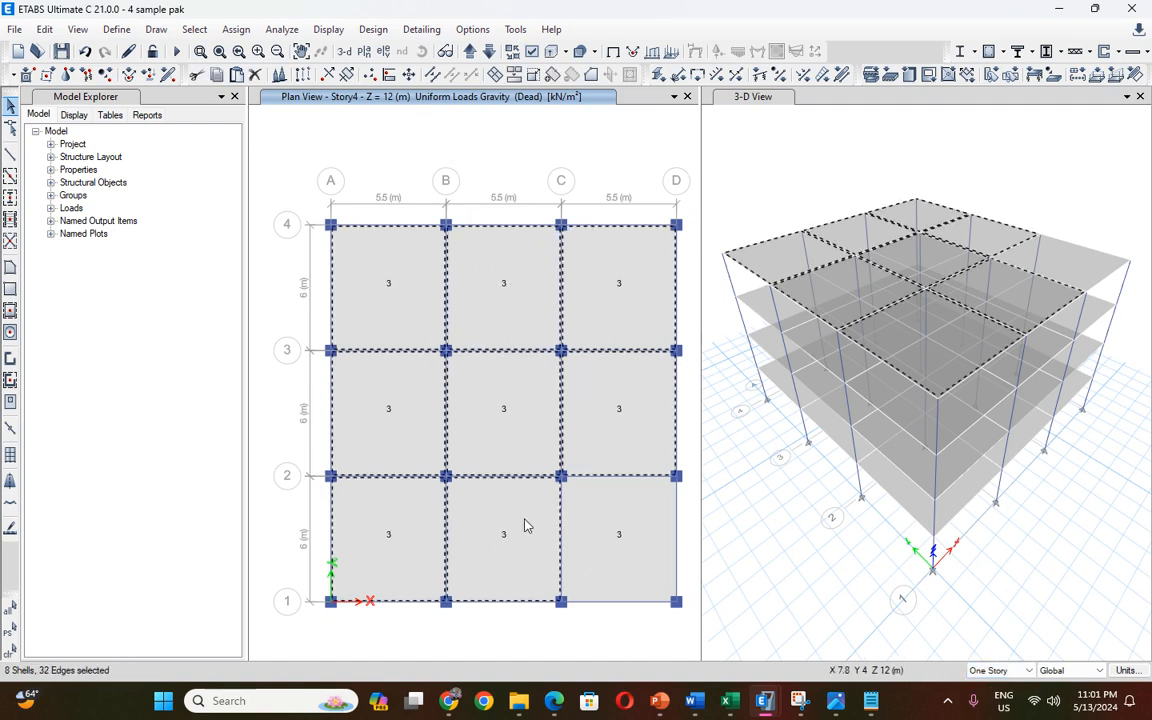
click(527, 524)
click(620, 535)
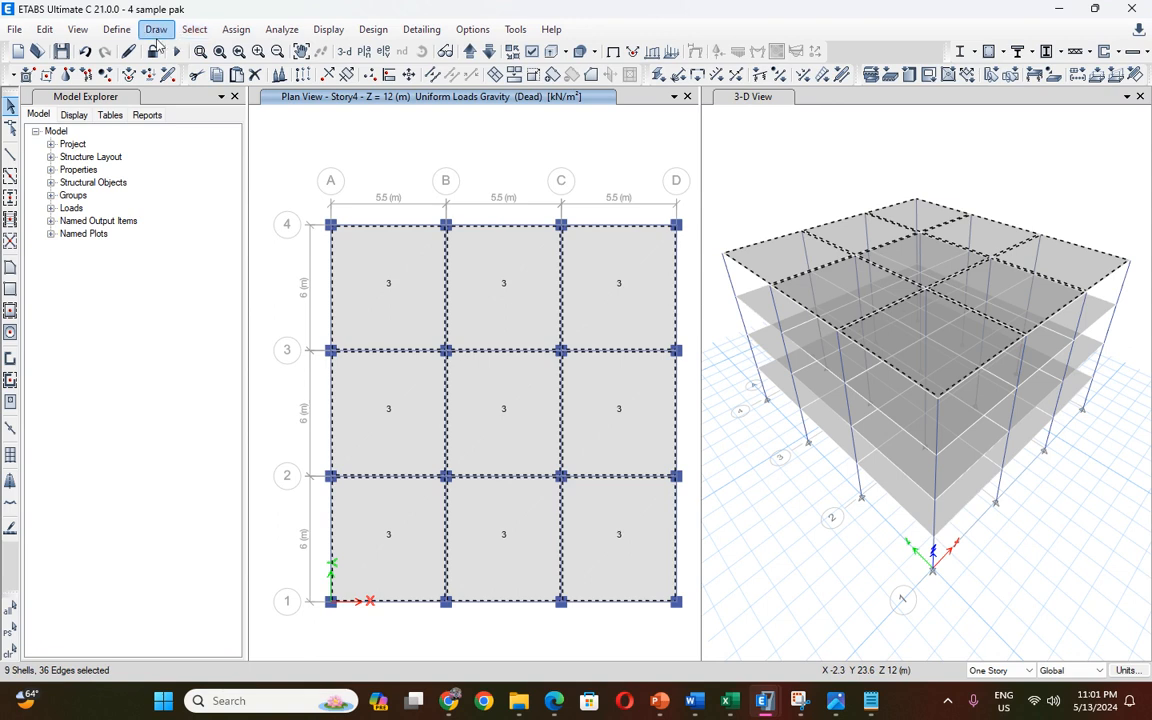
Assign a uniform Live load of 0.75 kN/m² in the gravity direction to the selected Story4 slabs, replacing existing loads.
click(236, 29)
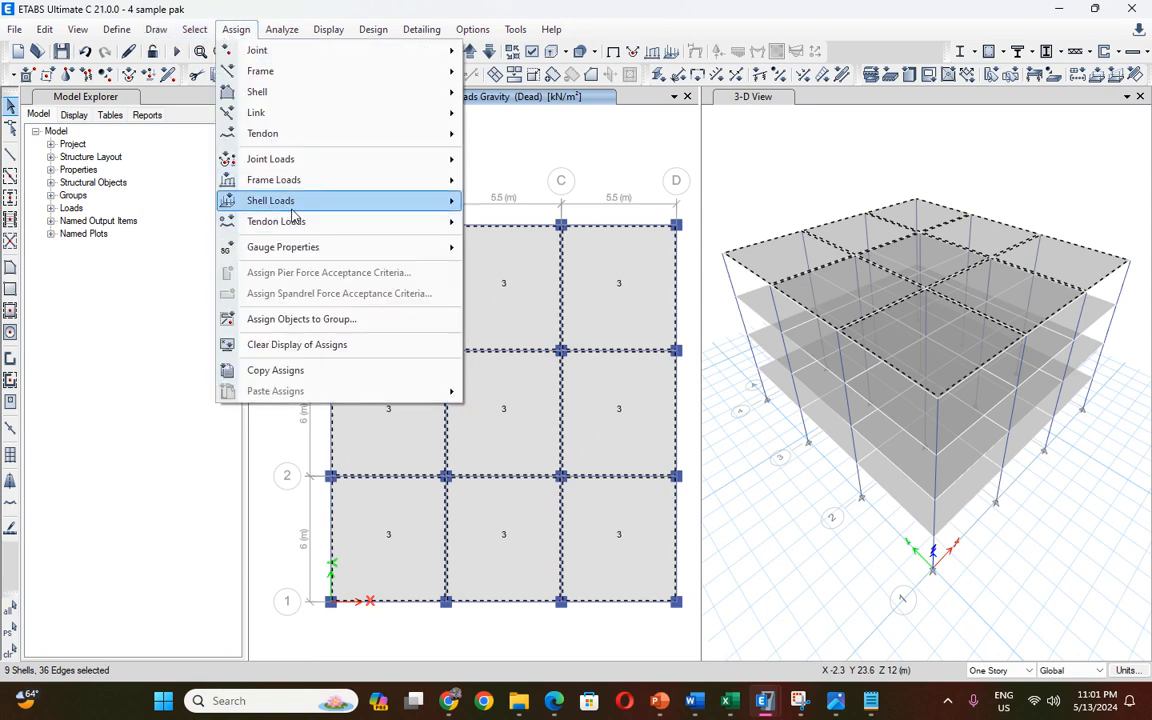
mouse_move(266, 196)
click(494, 222)
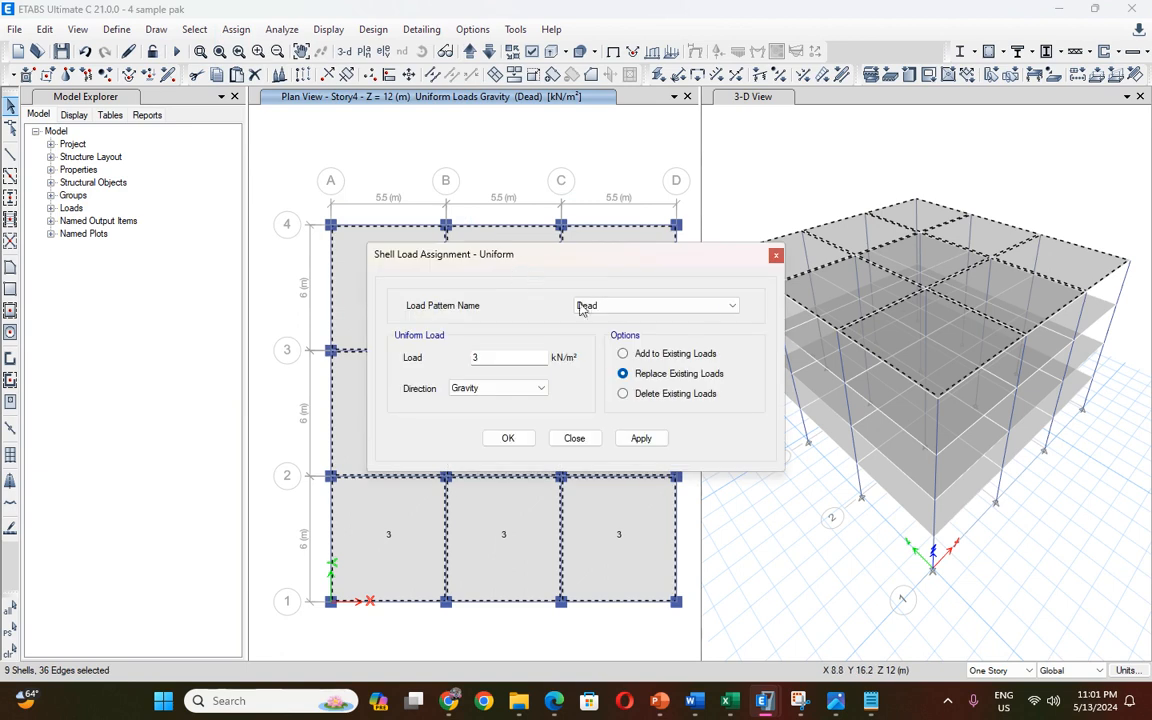
click(580, 305)
click(589, 333)
double_click(478, 358)
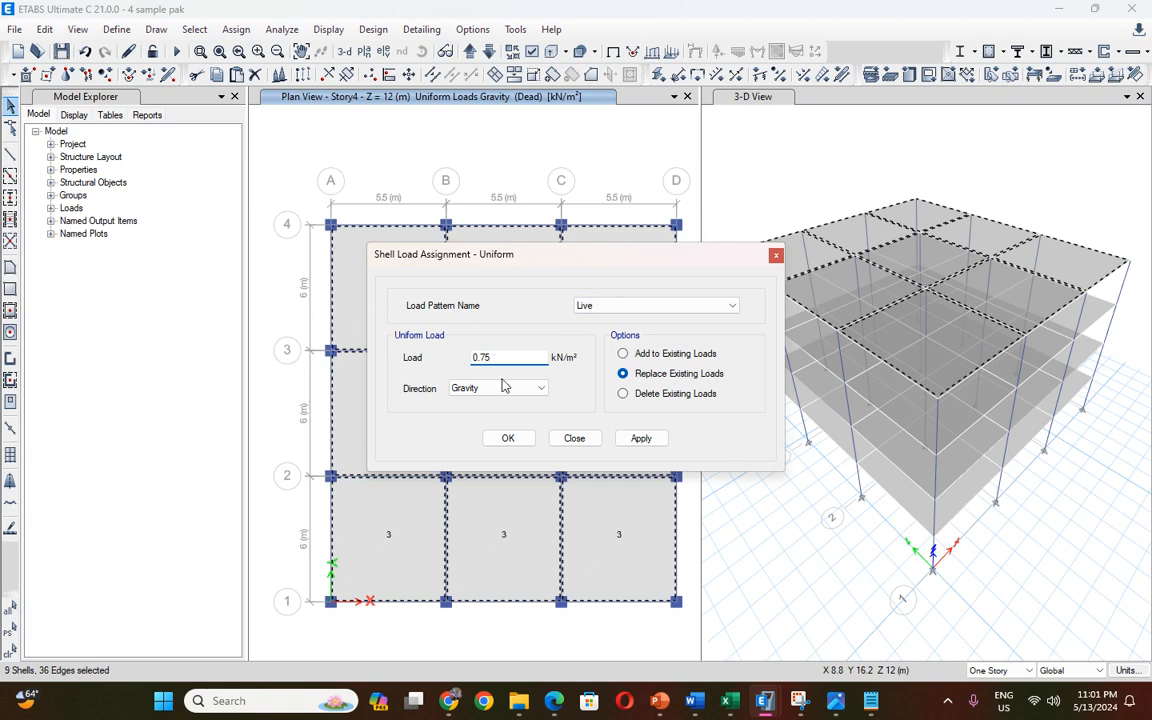
click(640, 438)
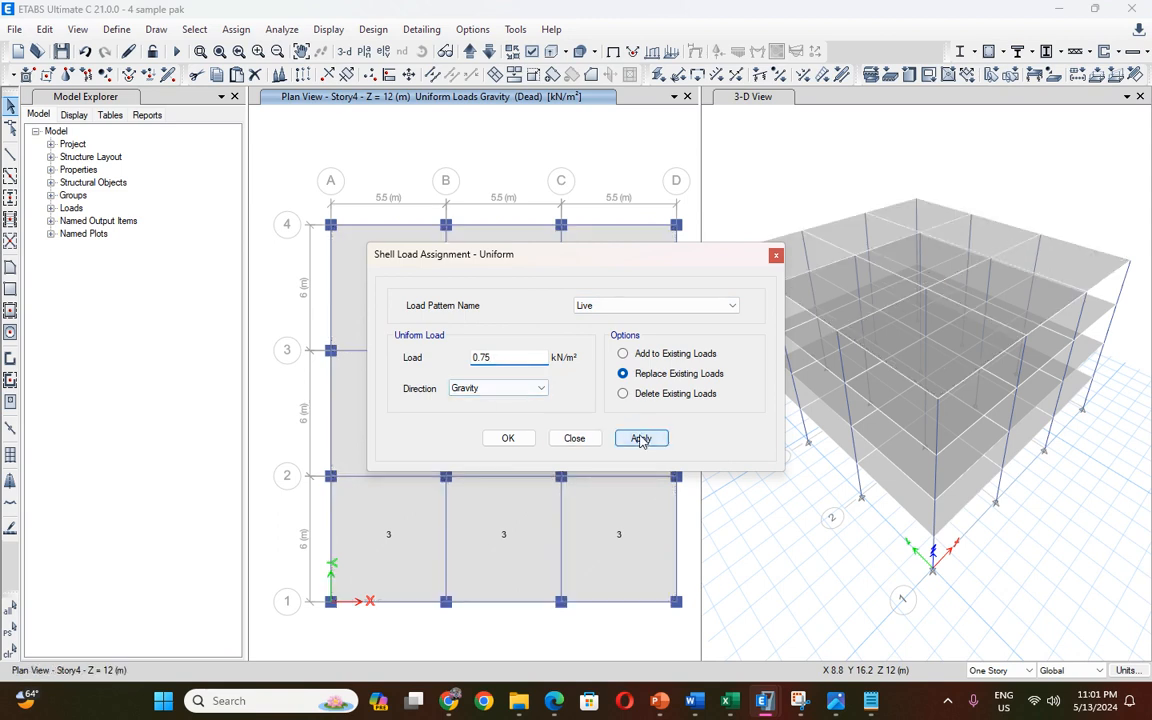
click(517, 439)
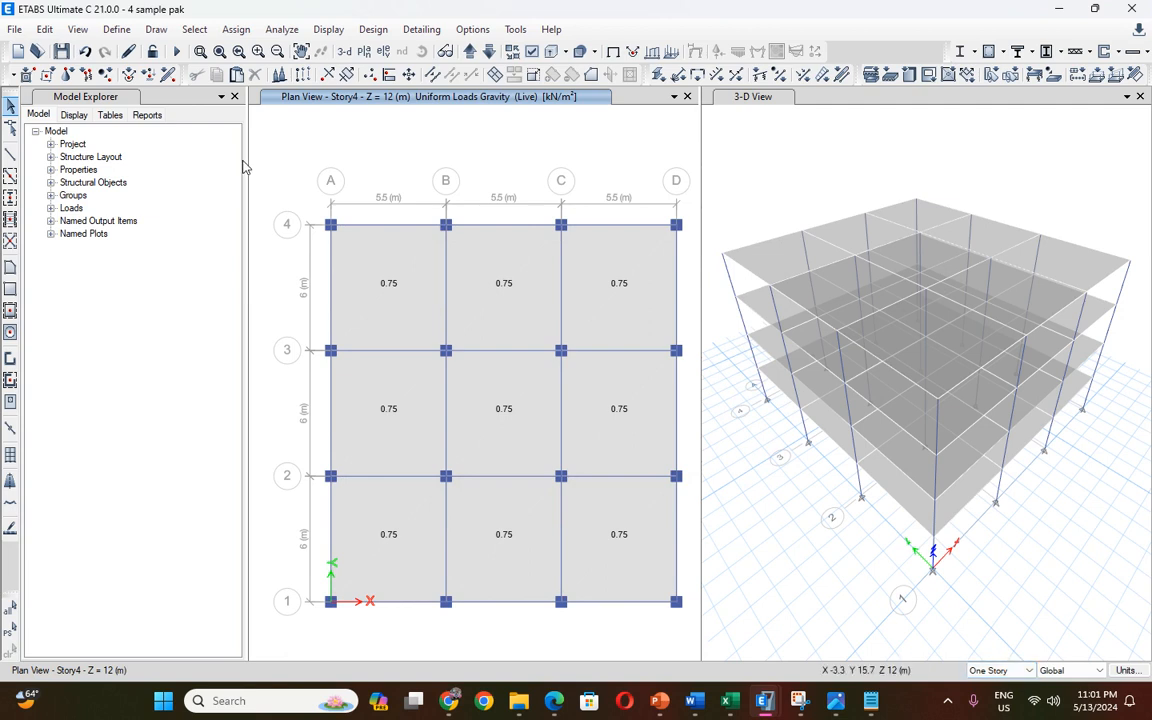
Set selection to All Stories and select all nine slab panels in plan on every floor.
click(1000, 670)
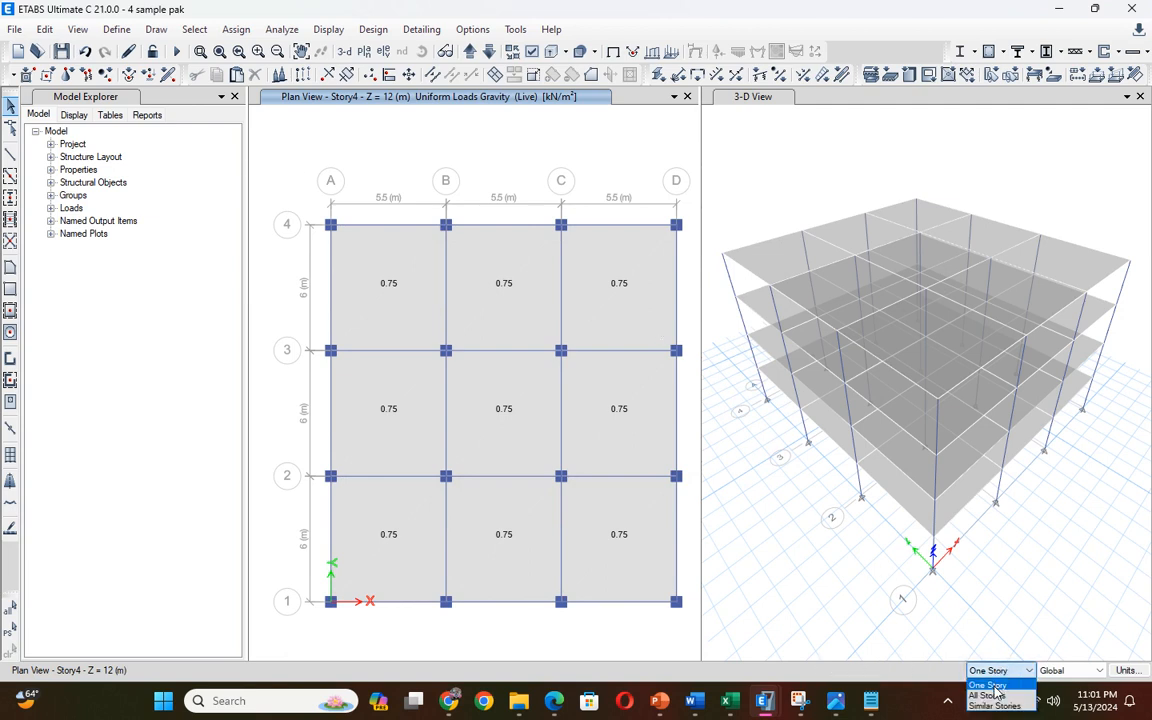
click(990, 688)
click(406, 275)
click(504, 309)
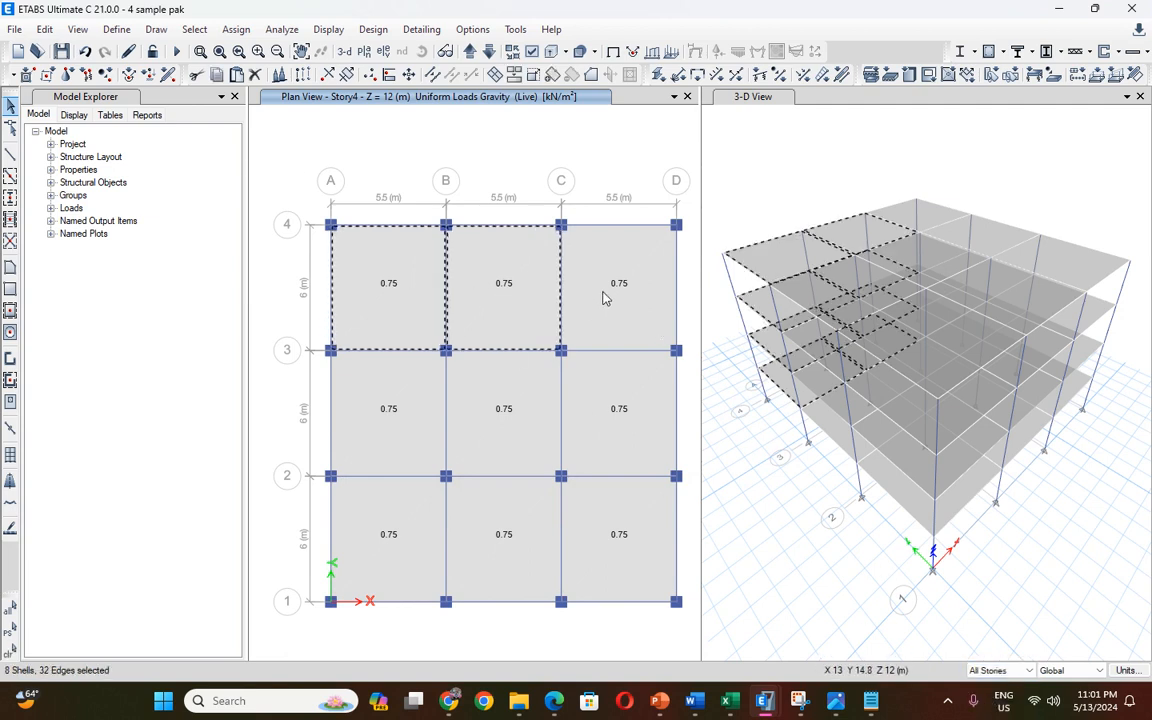
click(604, 296)
click(600, 461)
click(615, 530)
click(504, 532)
click(470, 420)
click(419, 435)
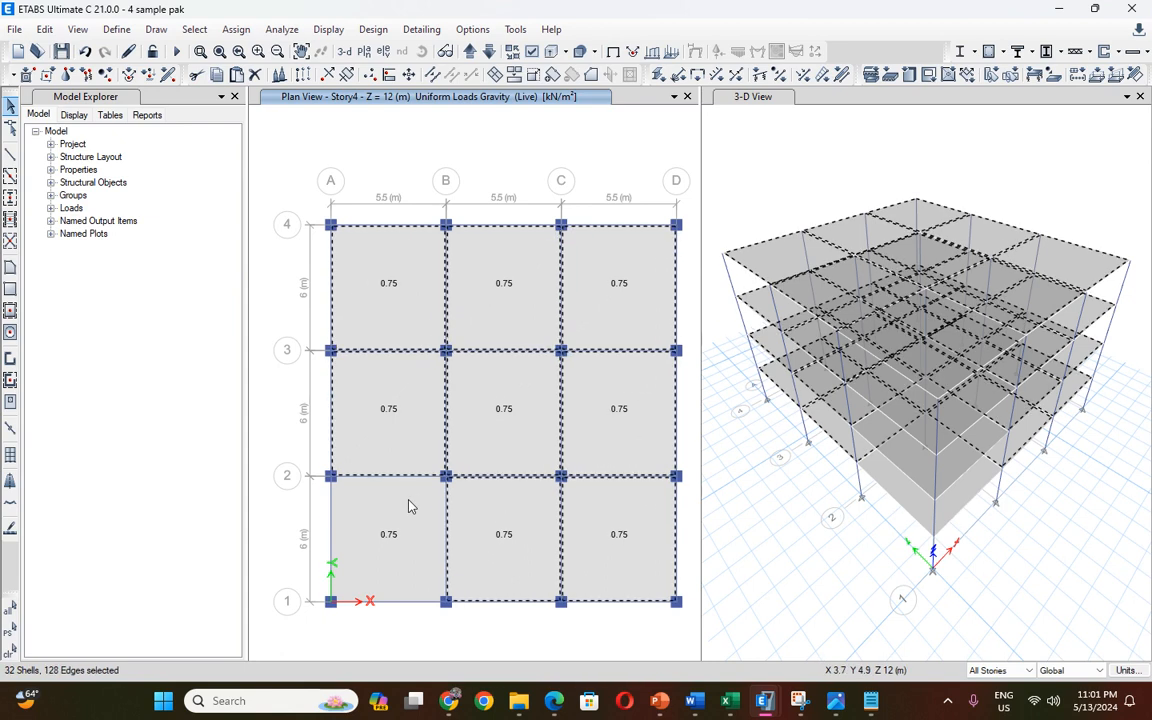
click(406, 504)
Assign a uniform Live load of 2.5 kN/m² in the gravity direction to the selected slabs on all stories, replacing existing loads.
click(236, 29)
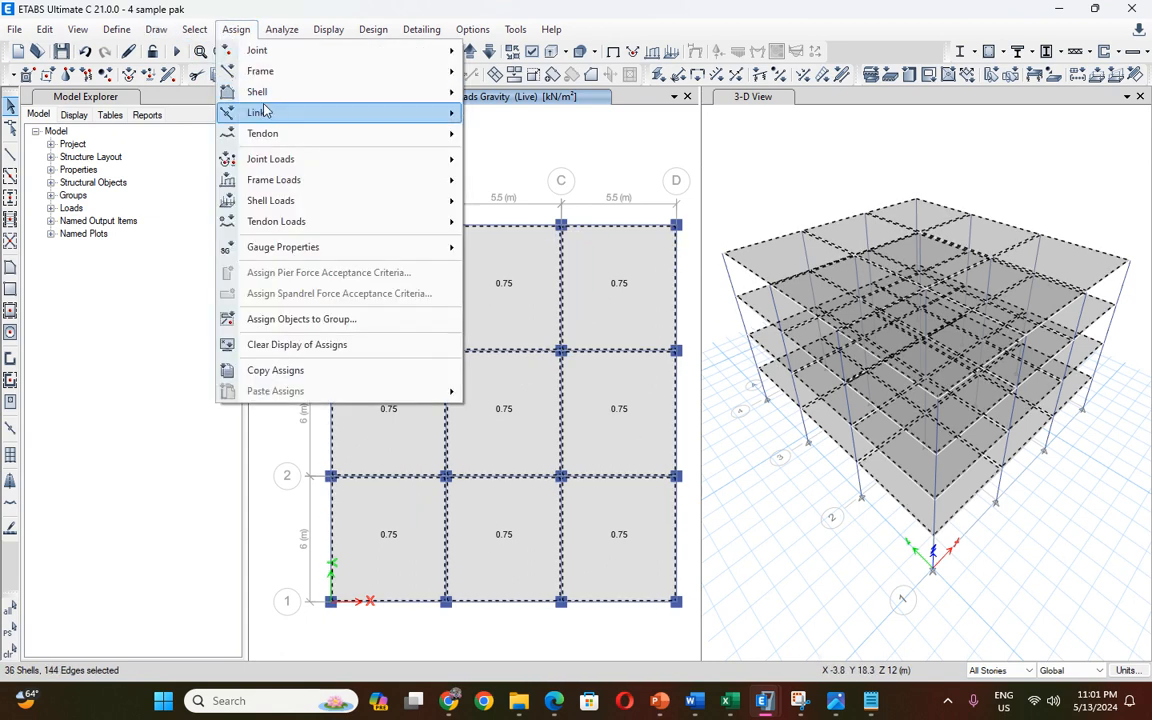
mouse_move(310, 201)
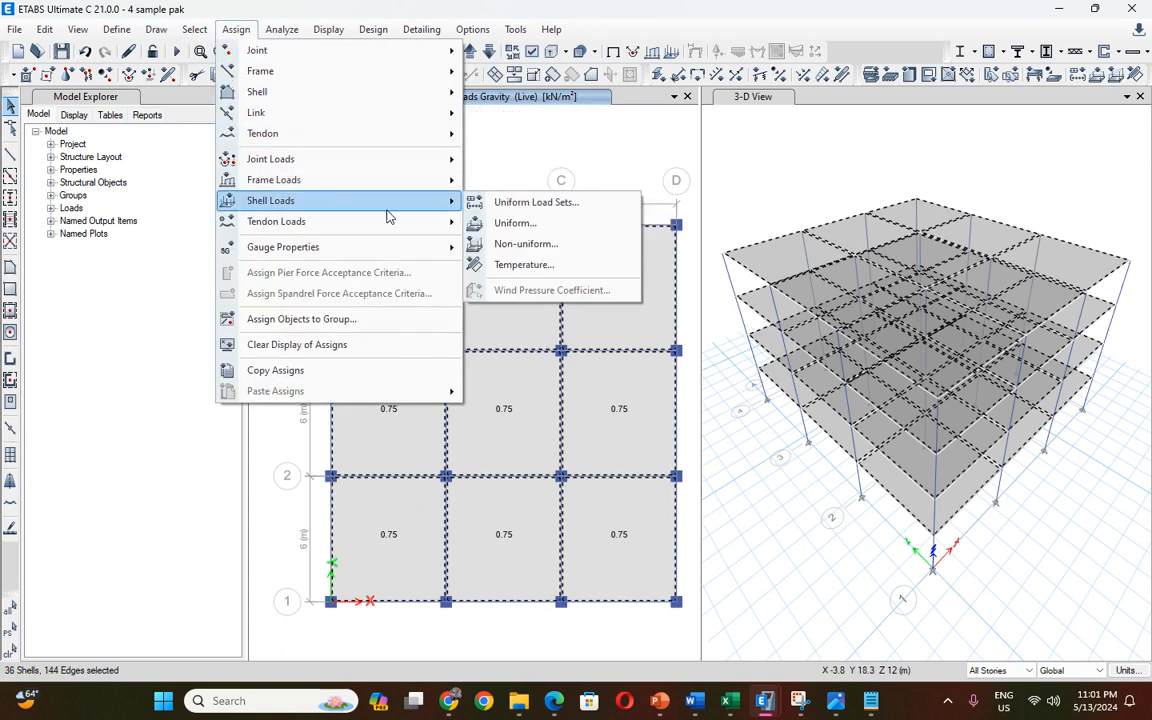
click(521, 232)
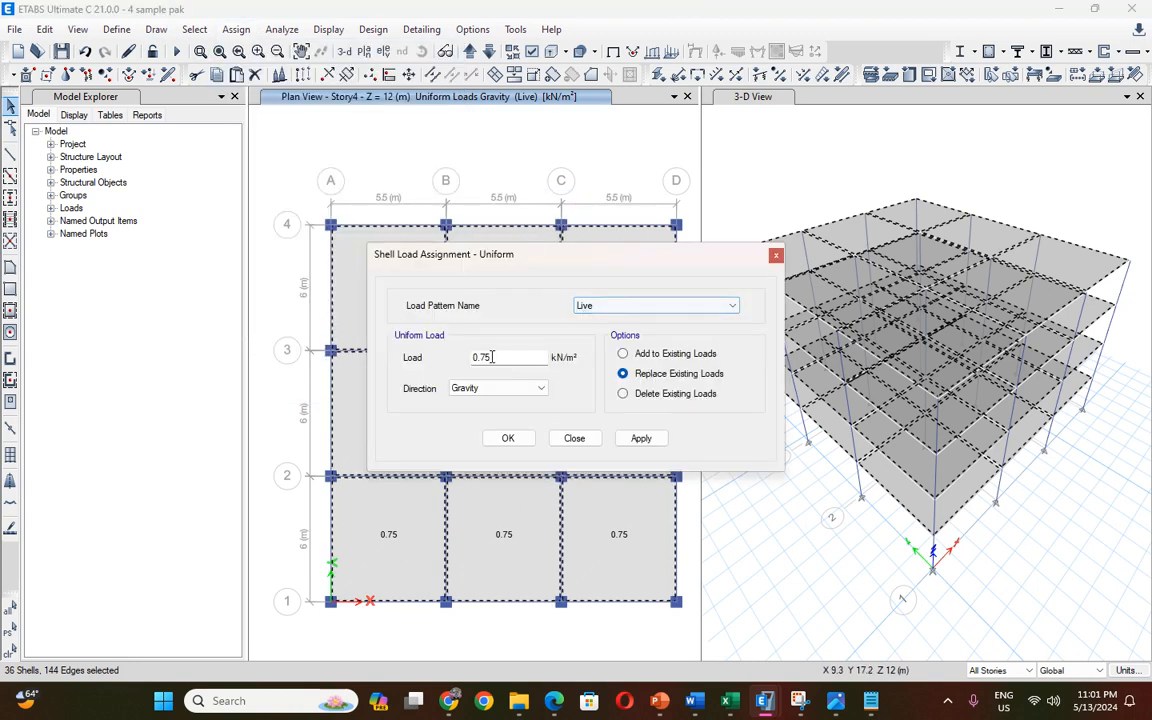
drag(492, 357, 453, 356)
text(2)
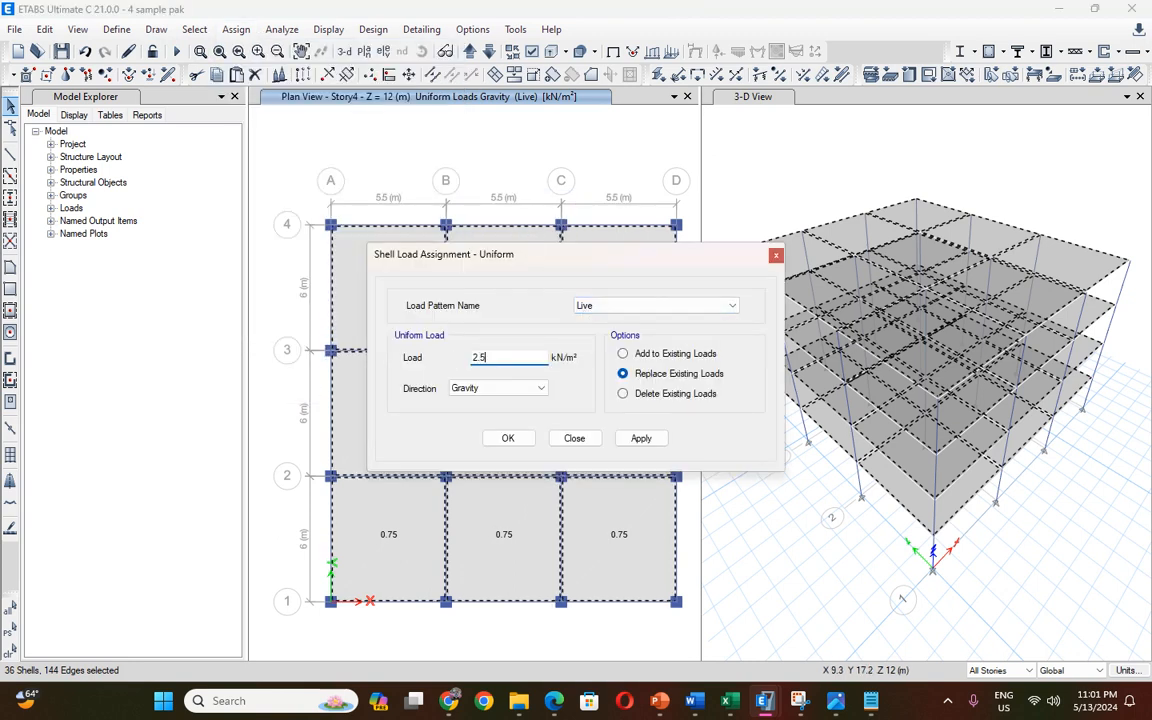
click(640, 438)
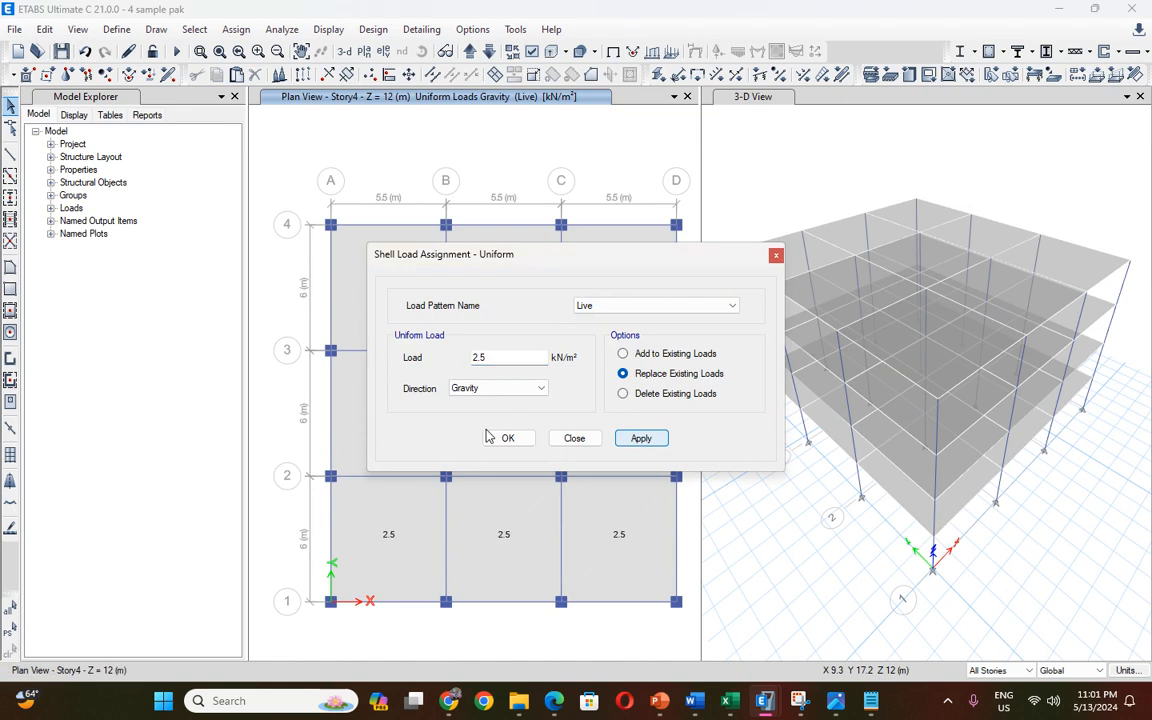
click(497, 441)
Switch the selection scope back to One Story and select the nine roof slab panels on Story4.
click(1000, 670)
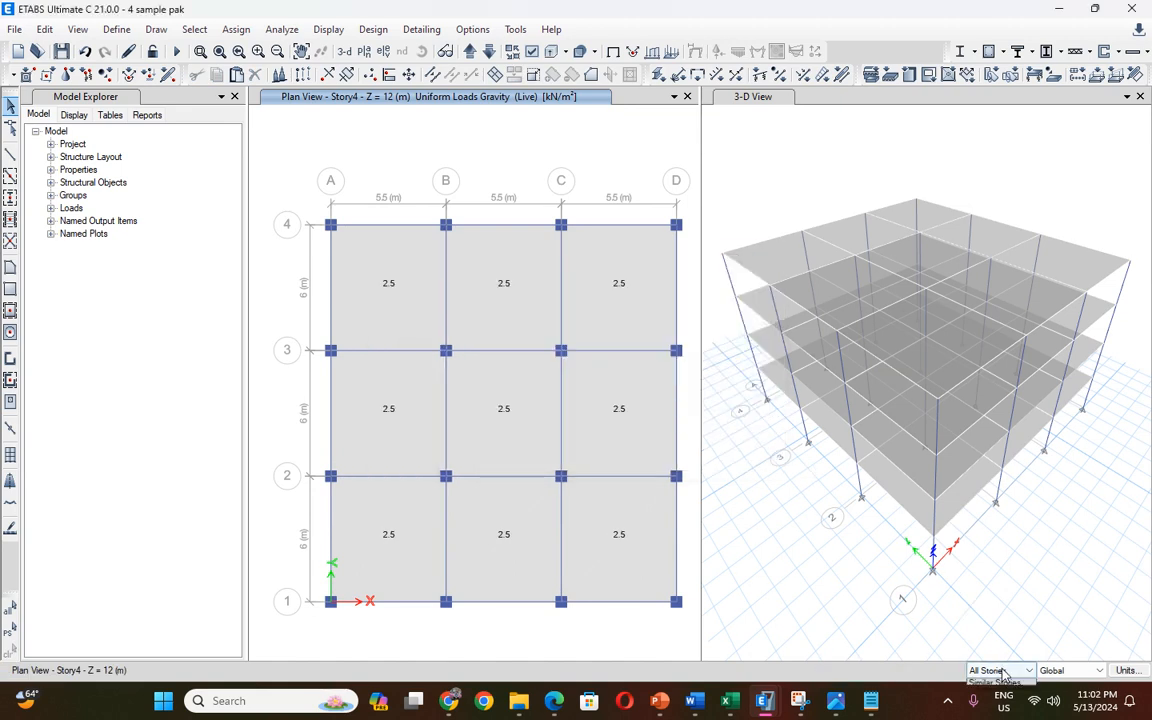
click(993, 685)
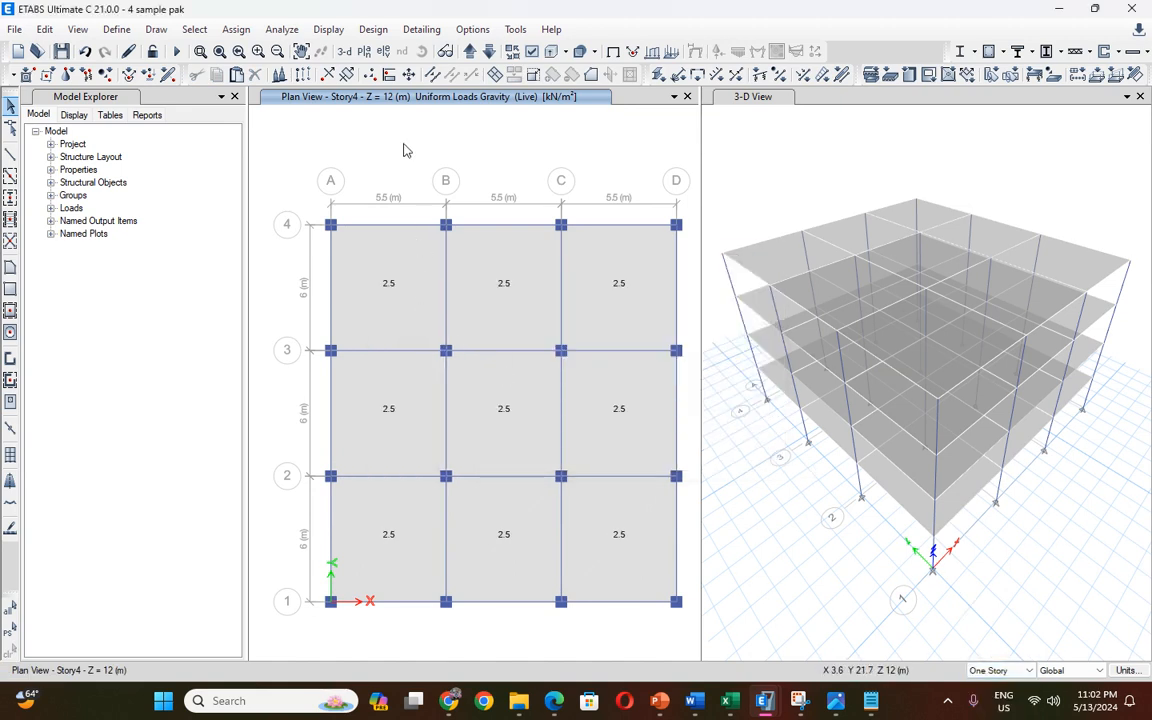
click(391, 260)
click(505, 280)
click(617, 283)
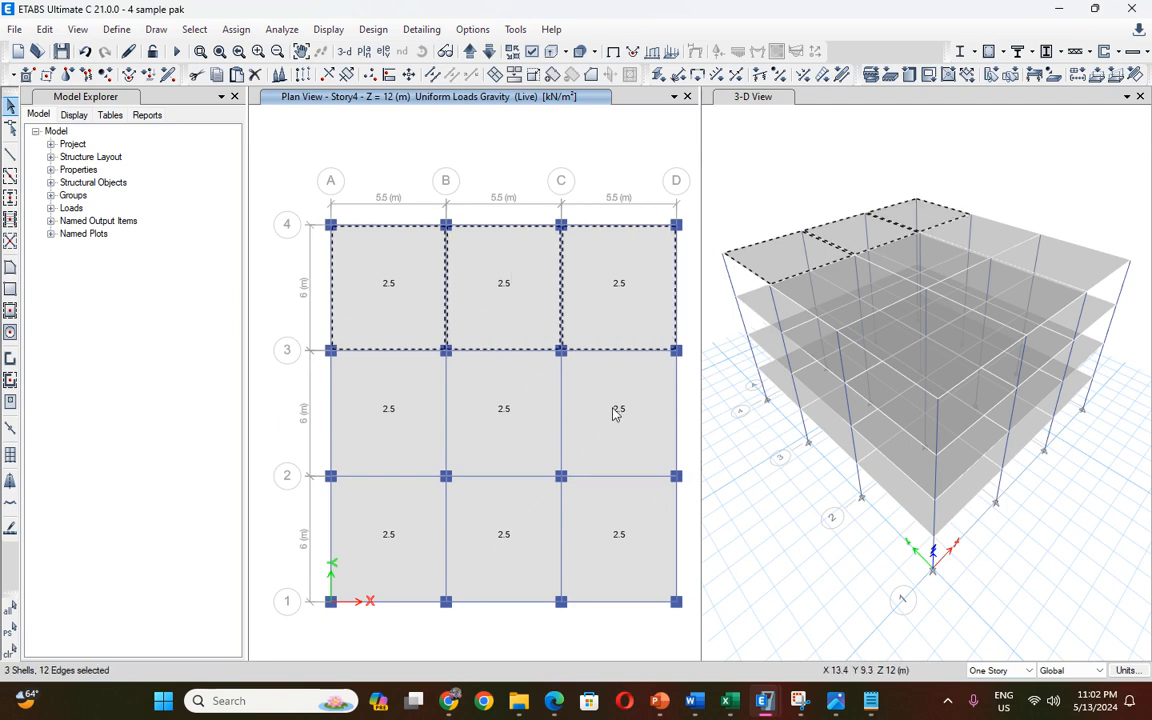
click(617, 404)
click(575, 511)
click(523, 509)
click(494, 422)
click(428, 398)
click(417, 491)
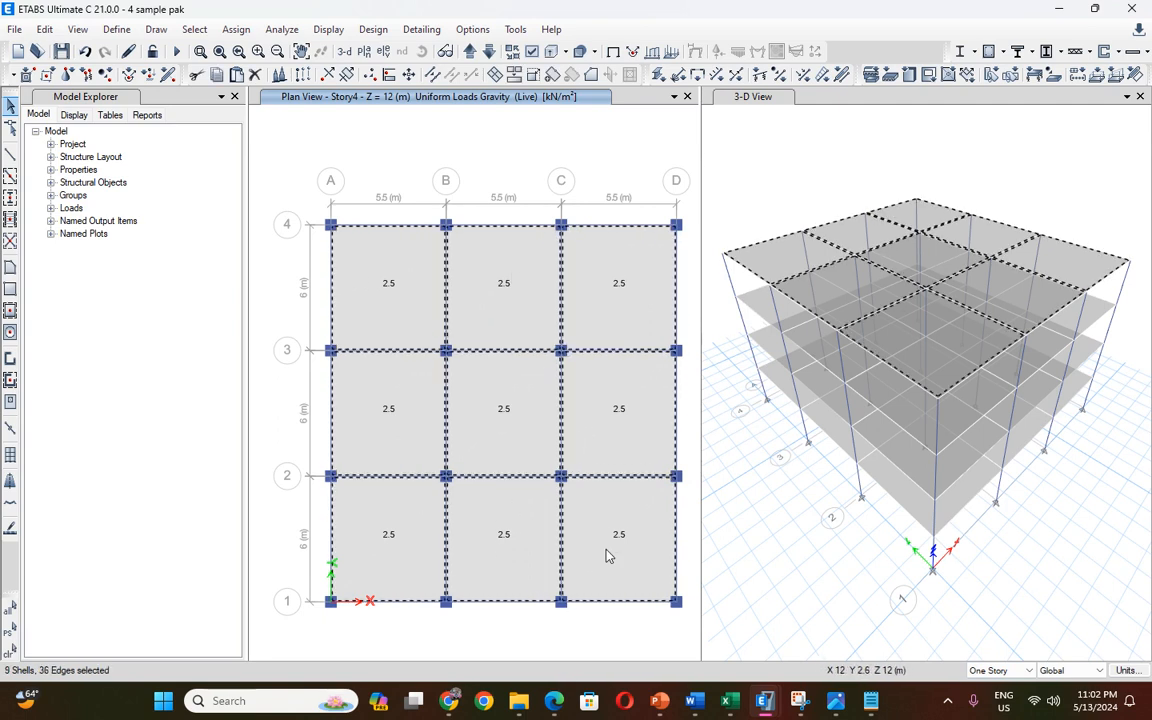
Replace the Live load on the selected Story4 slabs with a uniform 0.75 kN/m² gravity load, and save the model.
click(236, 29)
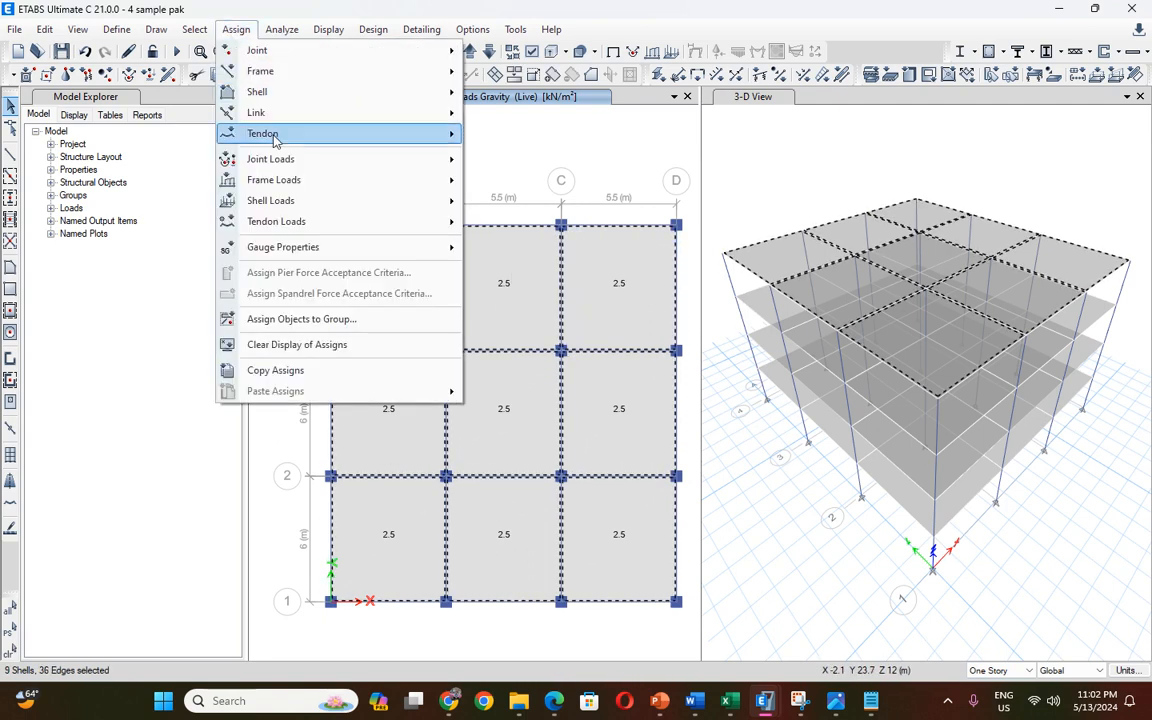
mouse_move(310, 200)
click(505, 222)
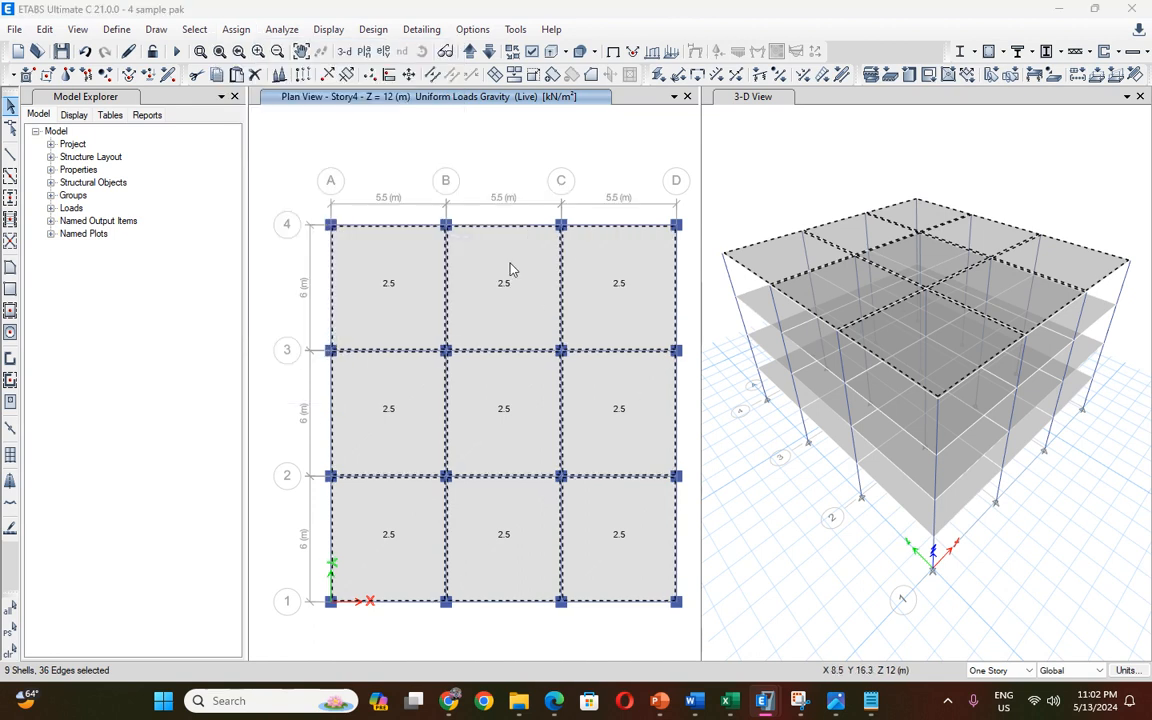
drag(504, 360, 447, 361)
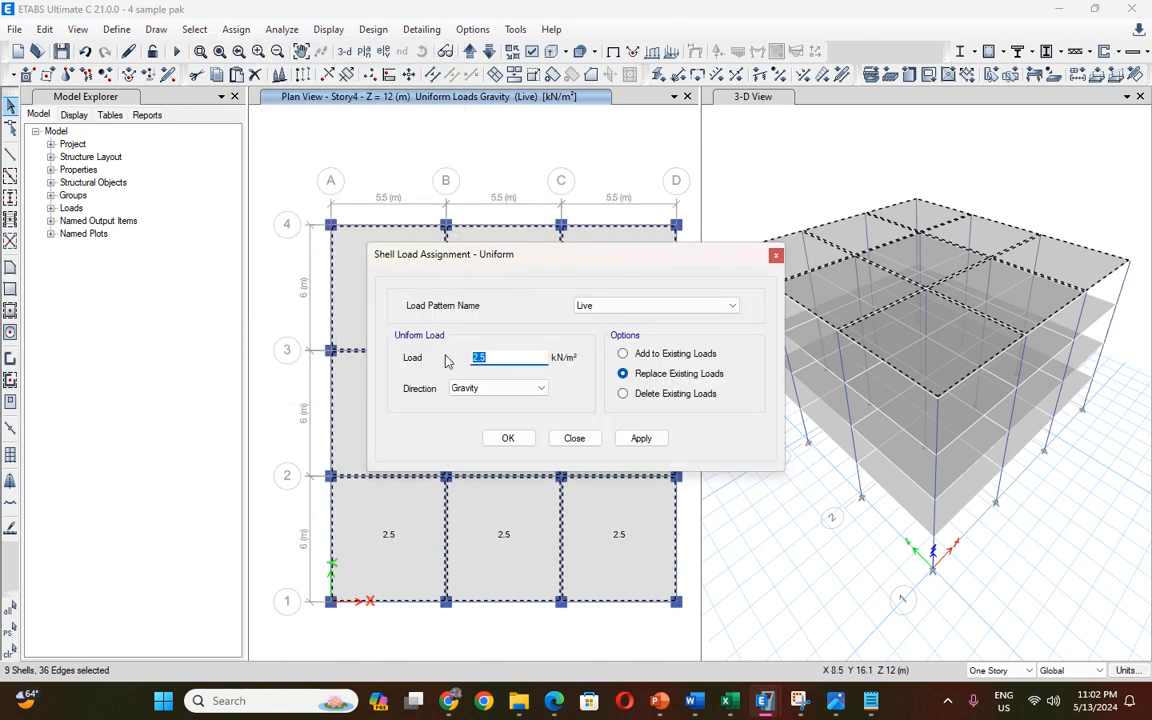
text(0)
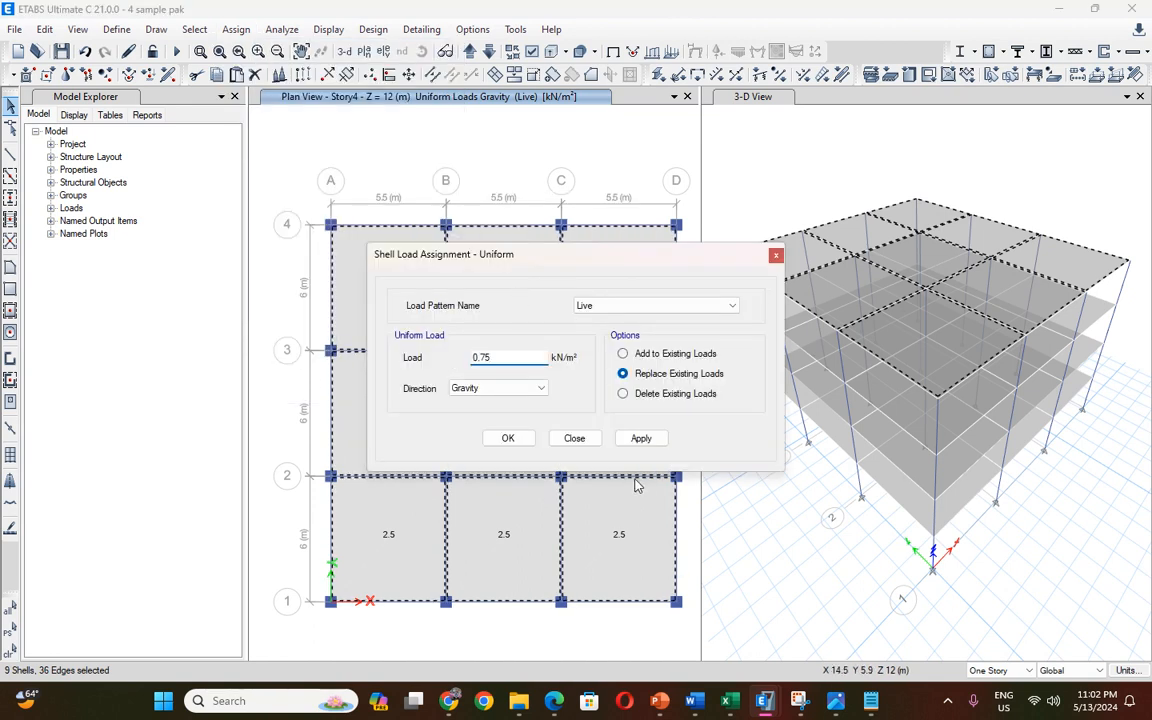
click(641, 438)
click(508, 438)
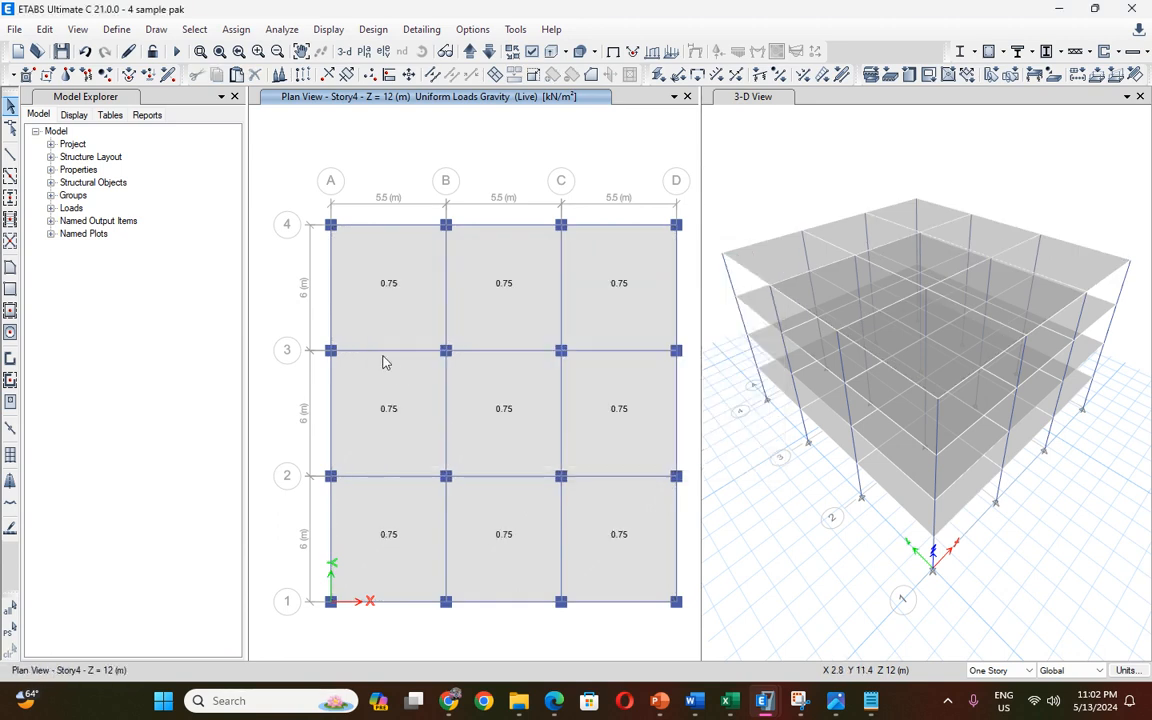
click(62, 51)
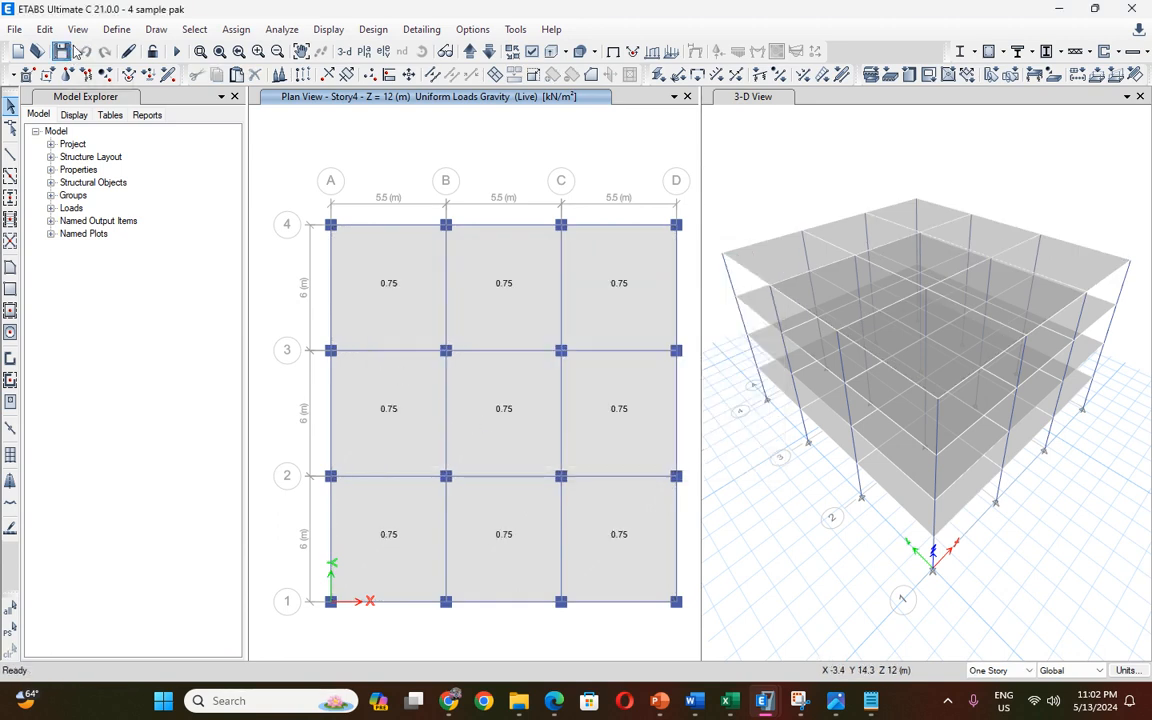
Switch to the design checklist in Excel and review the load assignment items and the load case definition items.
mouse_move(730, 704)
click(643, 612)
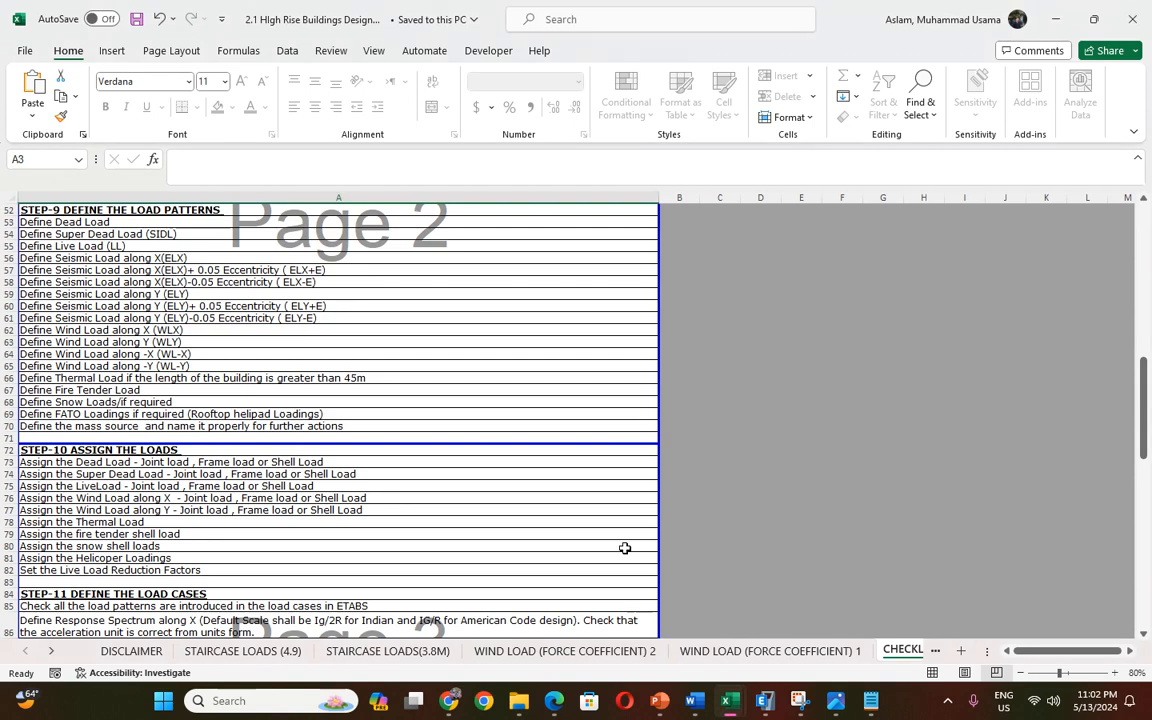
scroll(398, 443, down, 3)
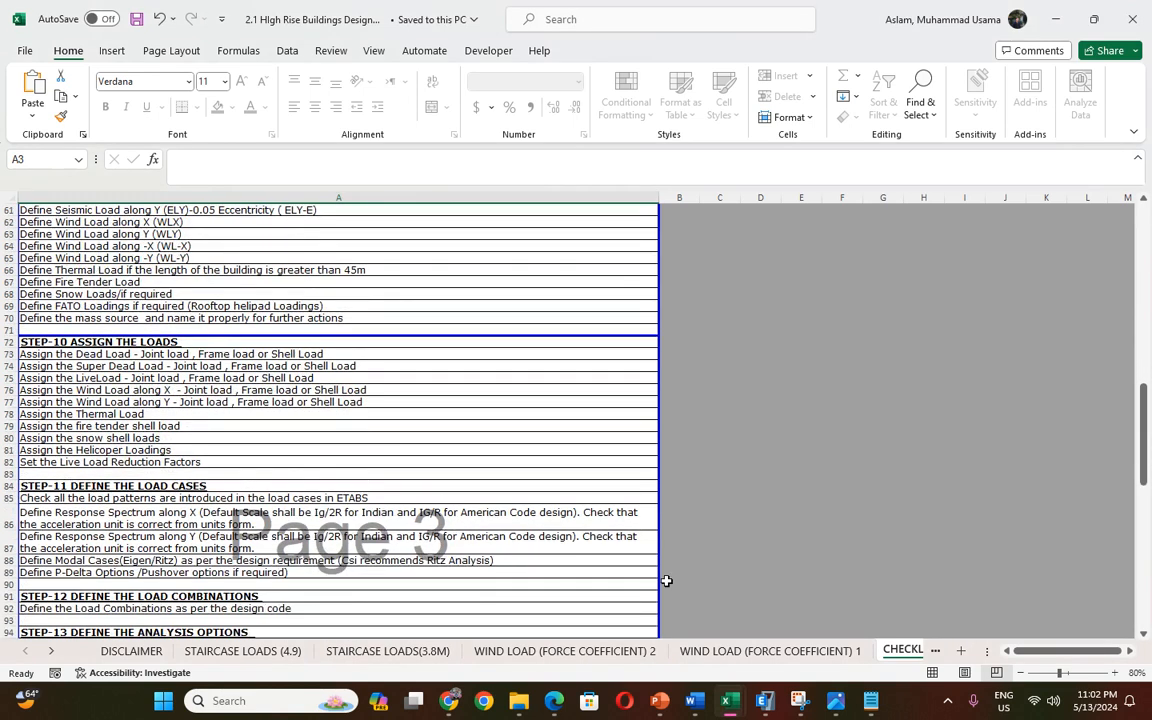
Switch to ETABS and change the subtype of the existing Modal load case to Ritz.
mouse_move(766, 706)
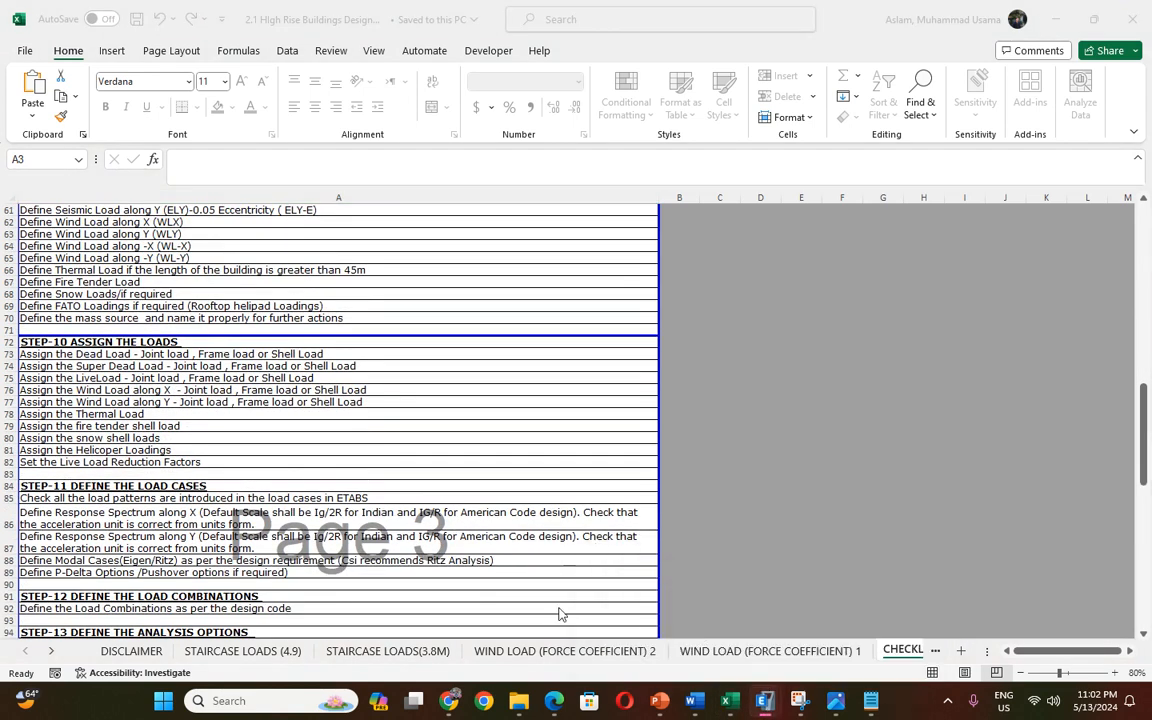
click(836, 628)
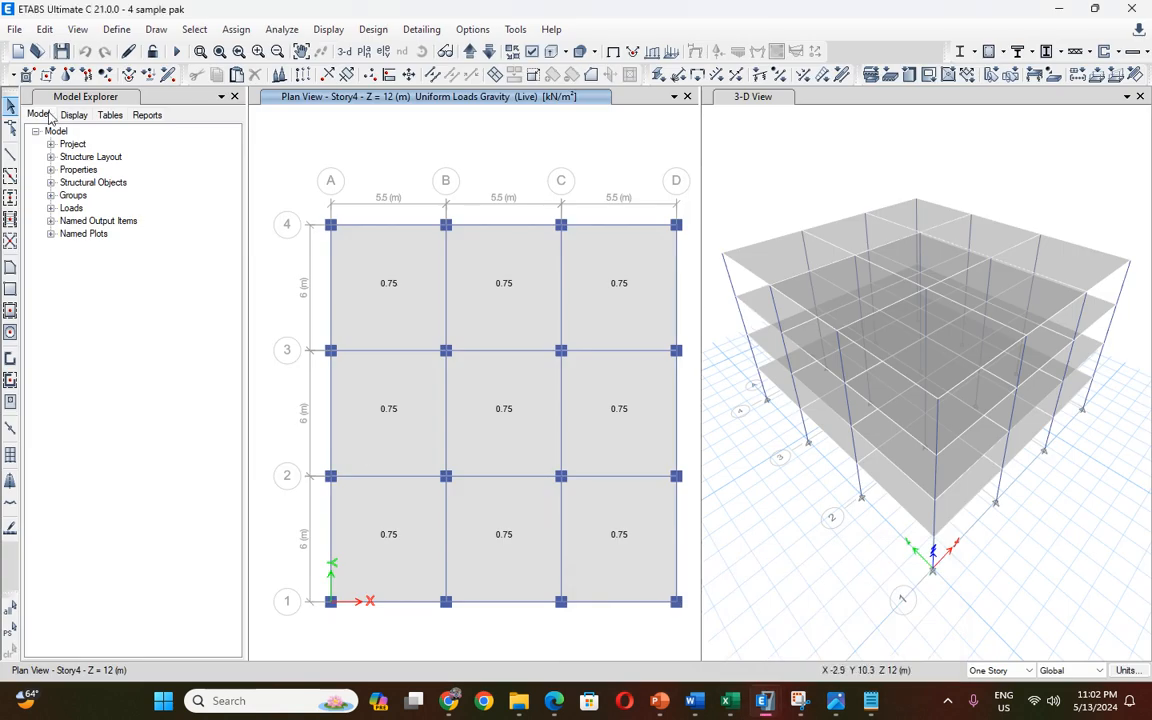
click(116, 29)
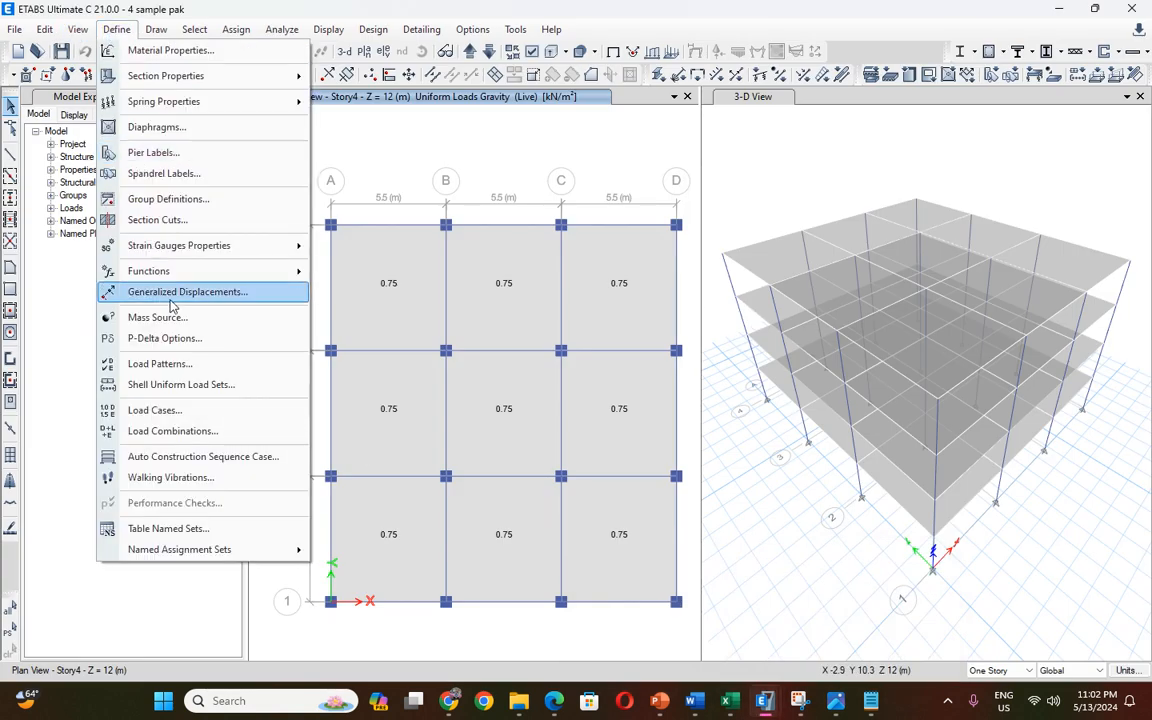
click(155, 410)
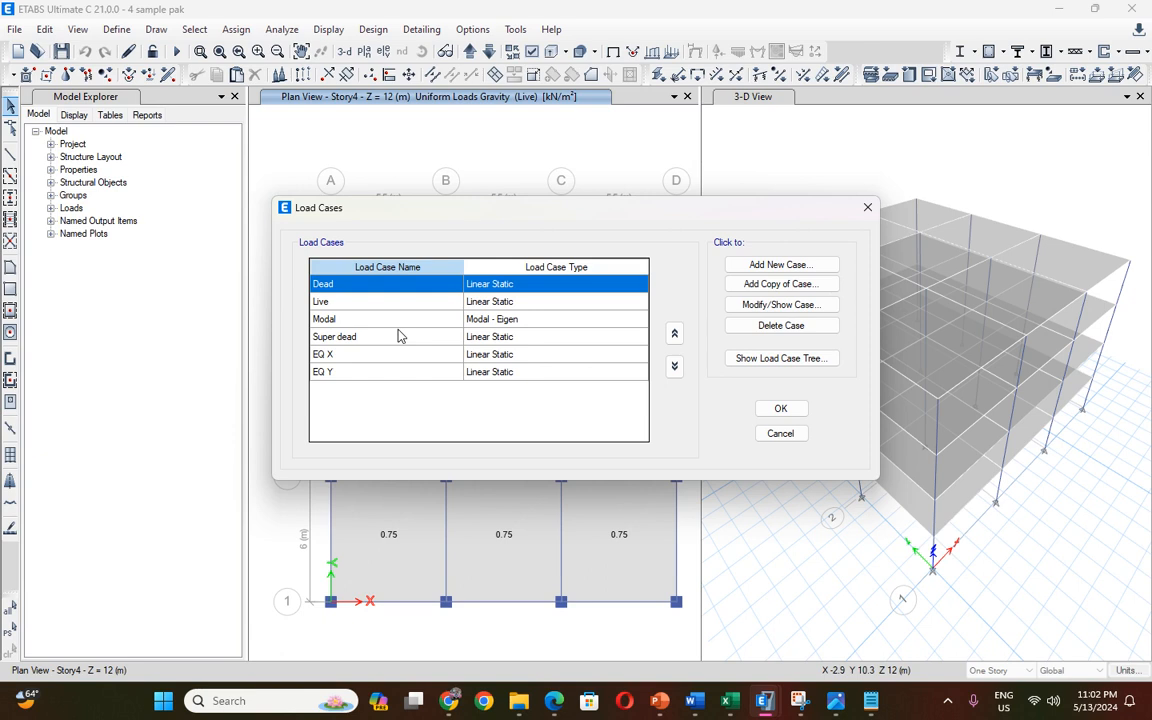
click(472, 320)
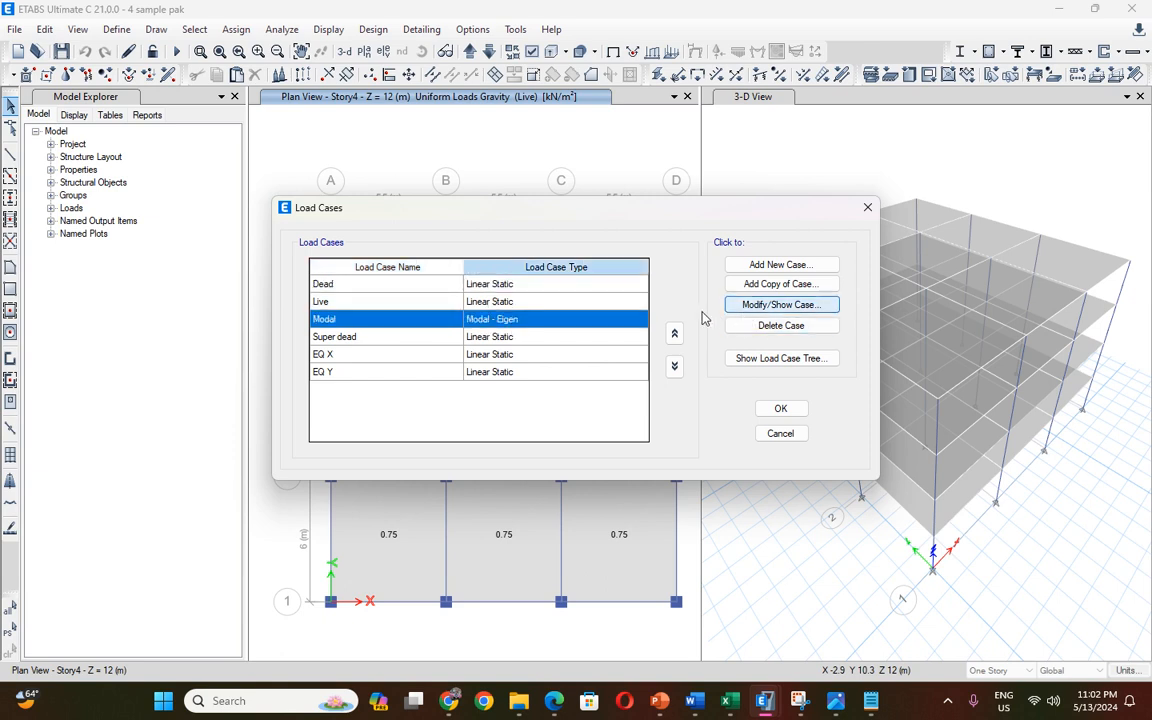
key(Return)
click(648, 147)
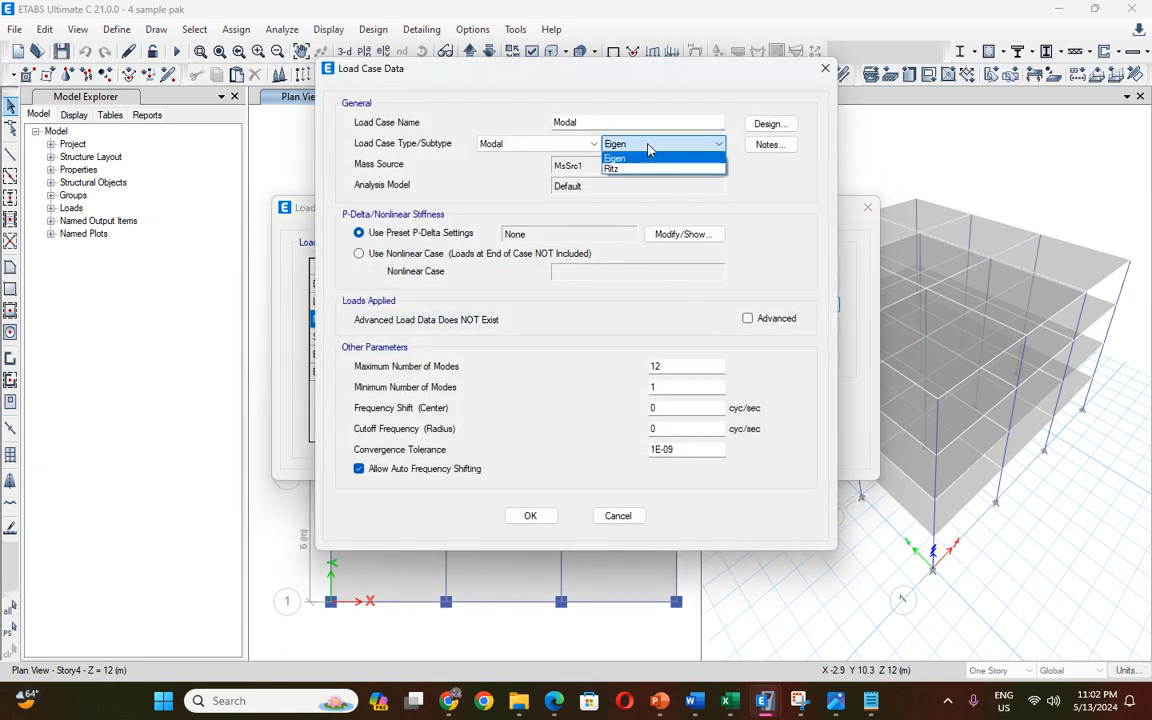
click(616, 168)
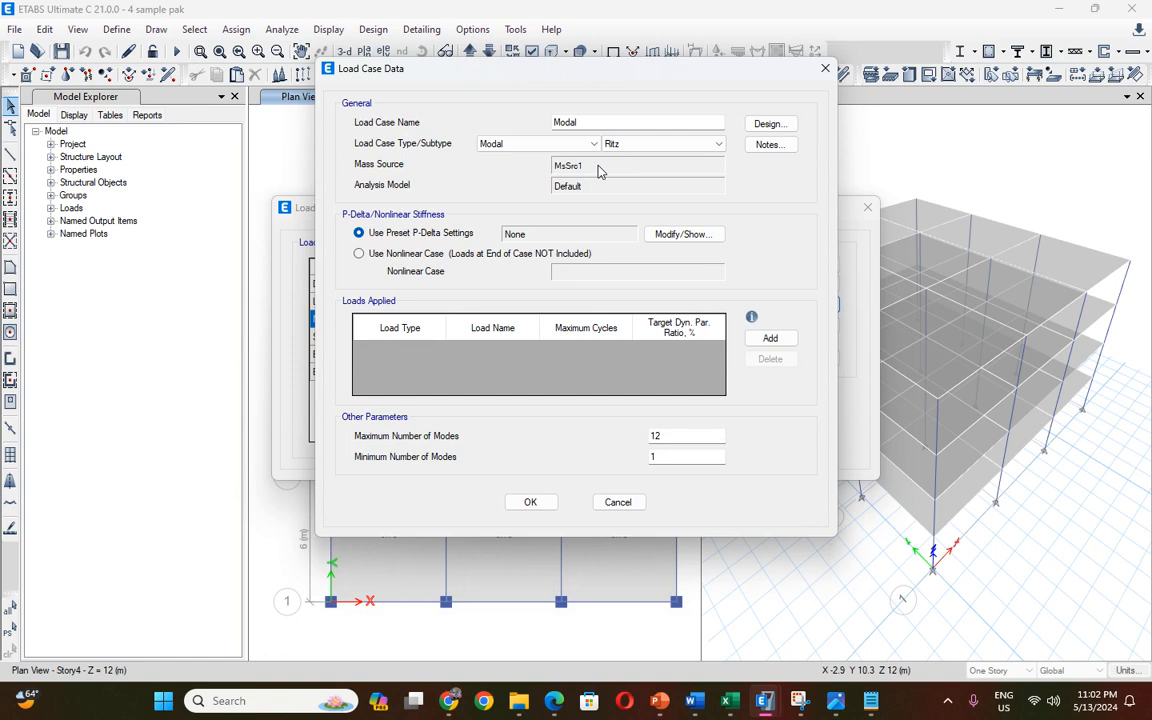
Add two applied loads to the Modal case and set both load types to Acceleration.
click(762, 340)
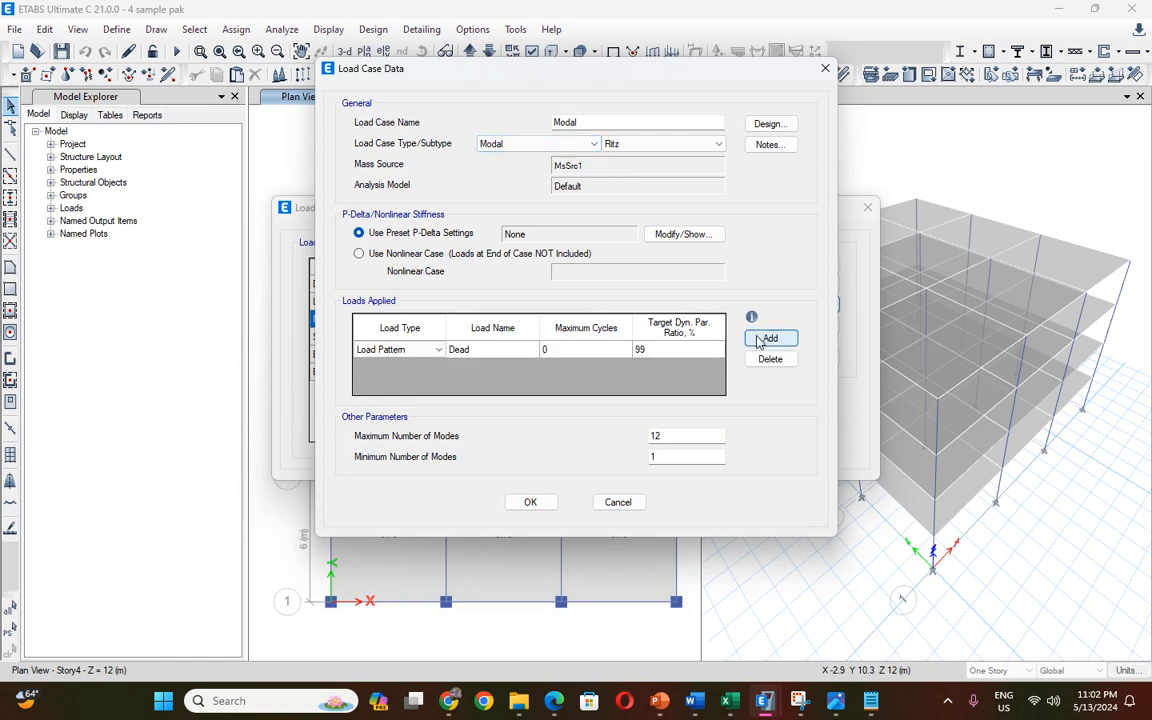
click(760, 340)
click(395, 349)
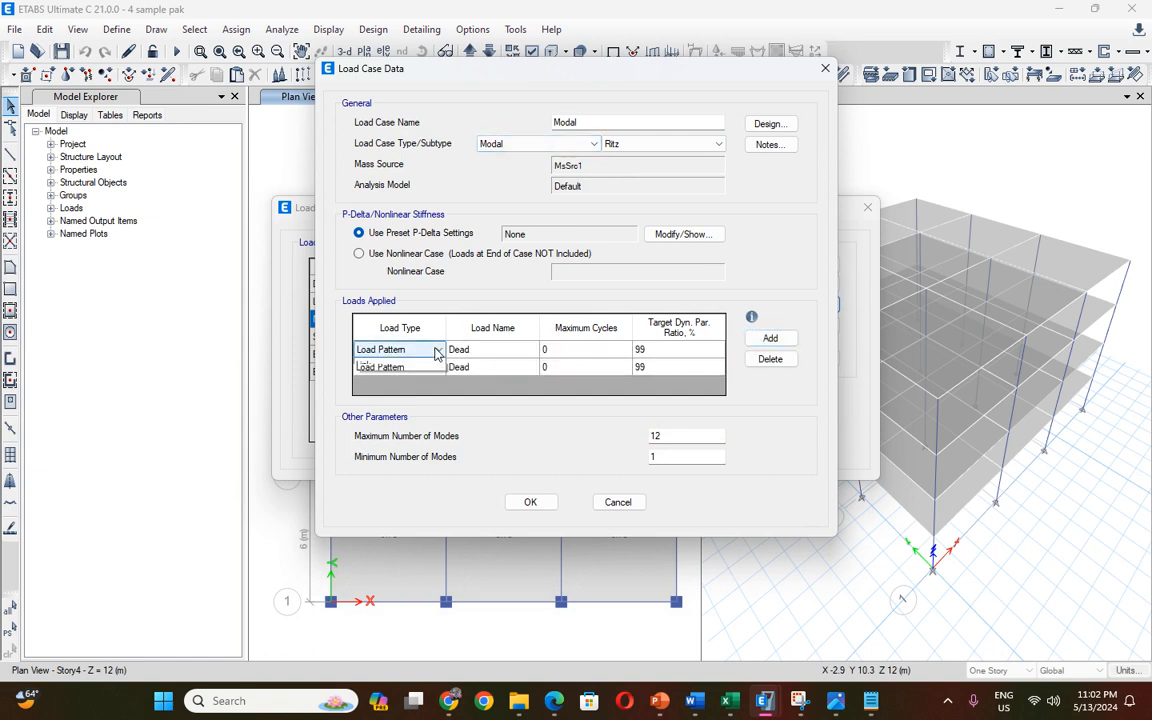
click(438, 349)
click(398, 375)
click(435, 367)
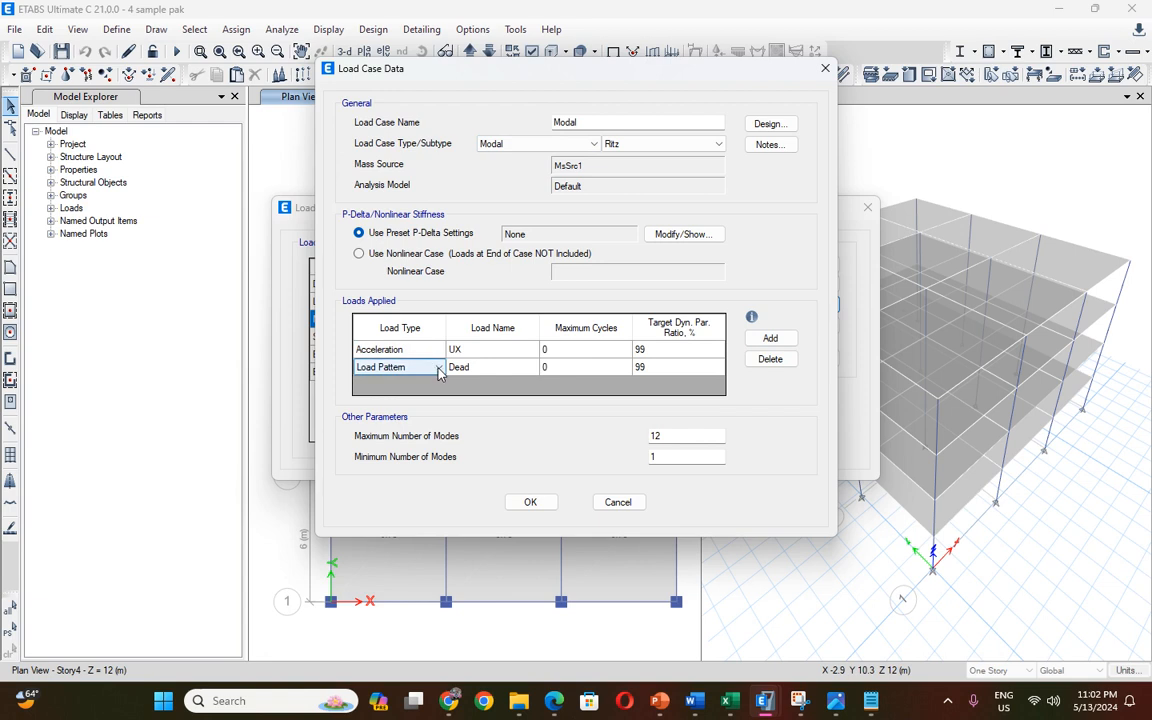
click(438, 367)
click(393, 392)
Assign UX as the load name of the first acceleration and UY as that of the second.
click(495, 350)
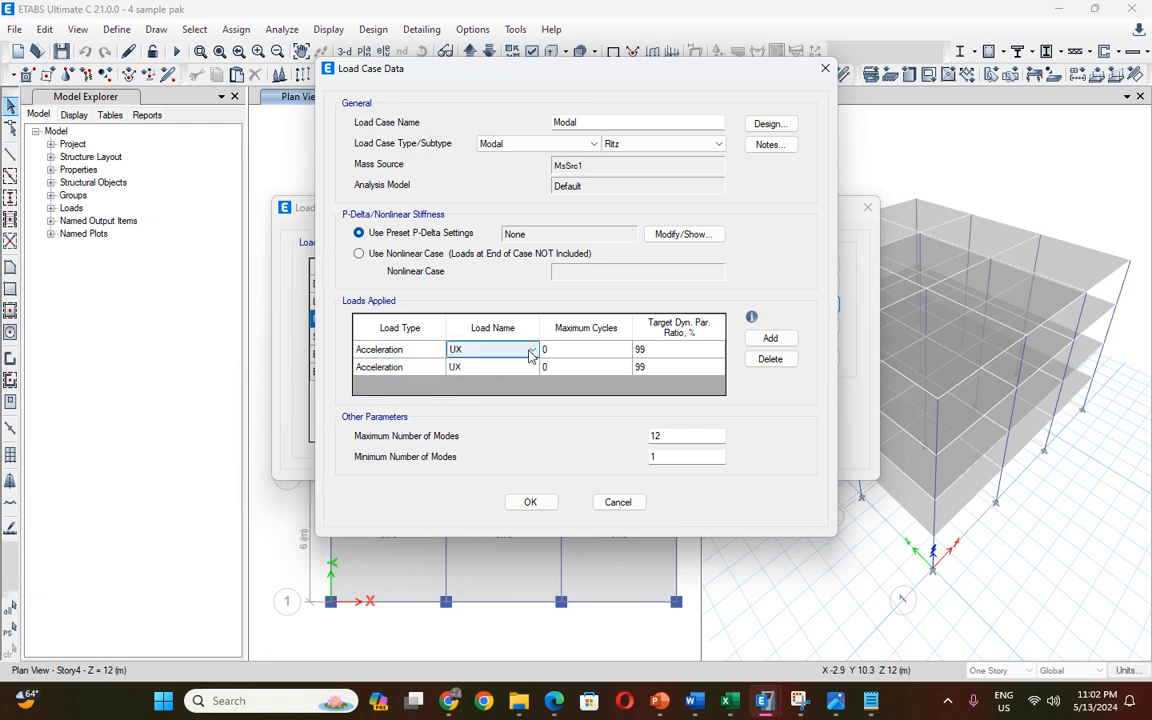
click(532, 350)
click(407, 387)
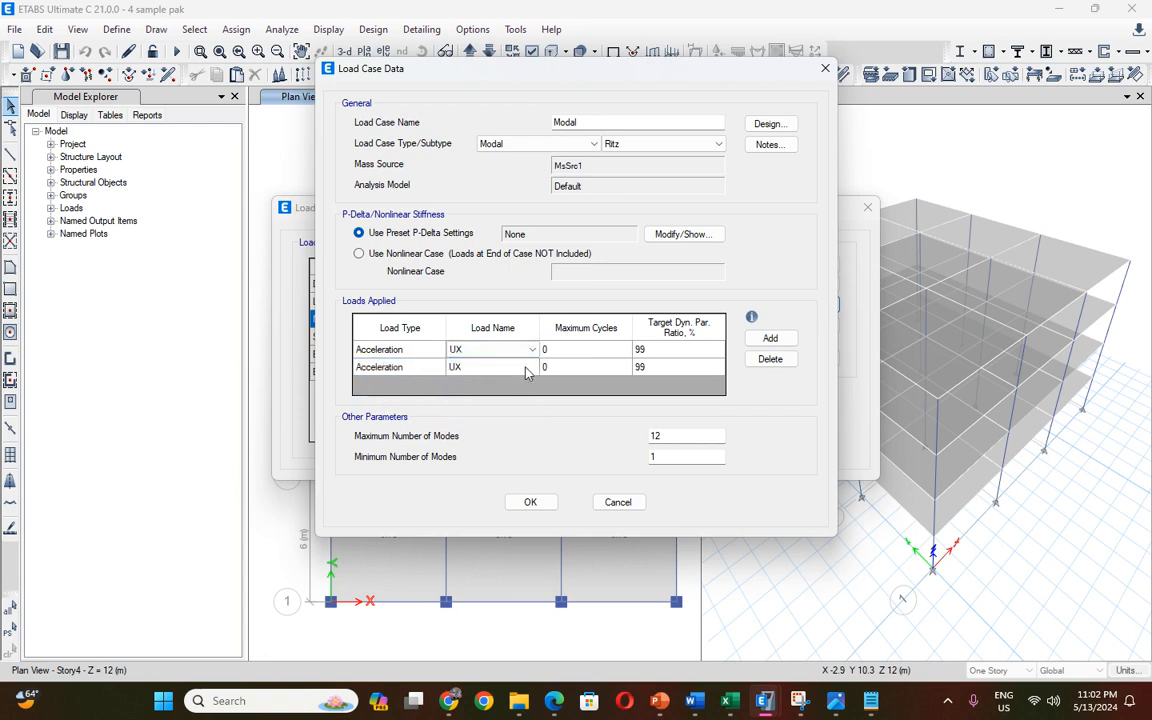
click(527, 370)
click(531, 368)
click(463, 393)
click(519, 372)
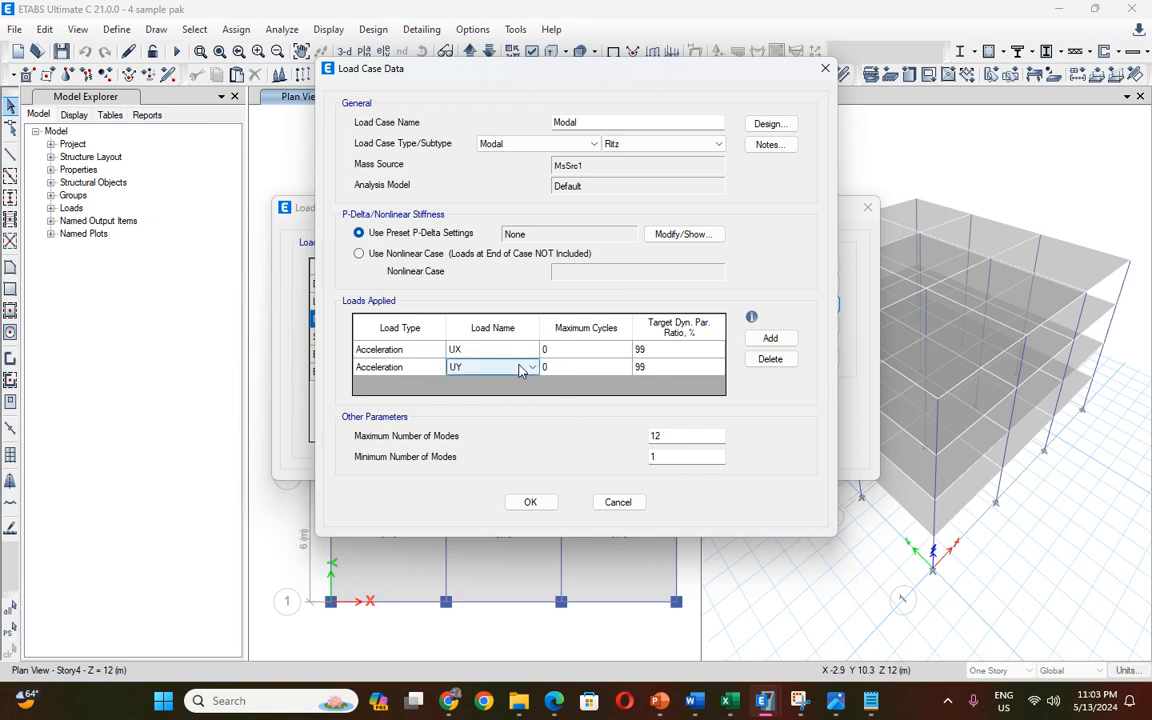
Set the Modal case's maximum number of modes to 8, leave its preset P-Delta method at None, and accept the case.
double_click(668, 436)
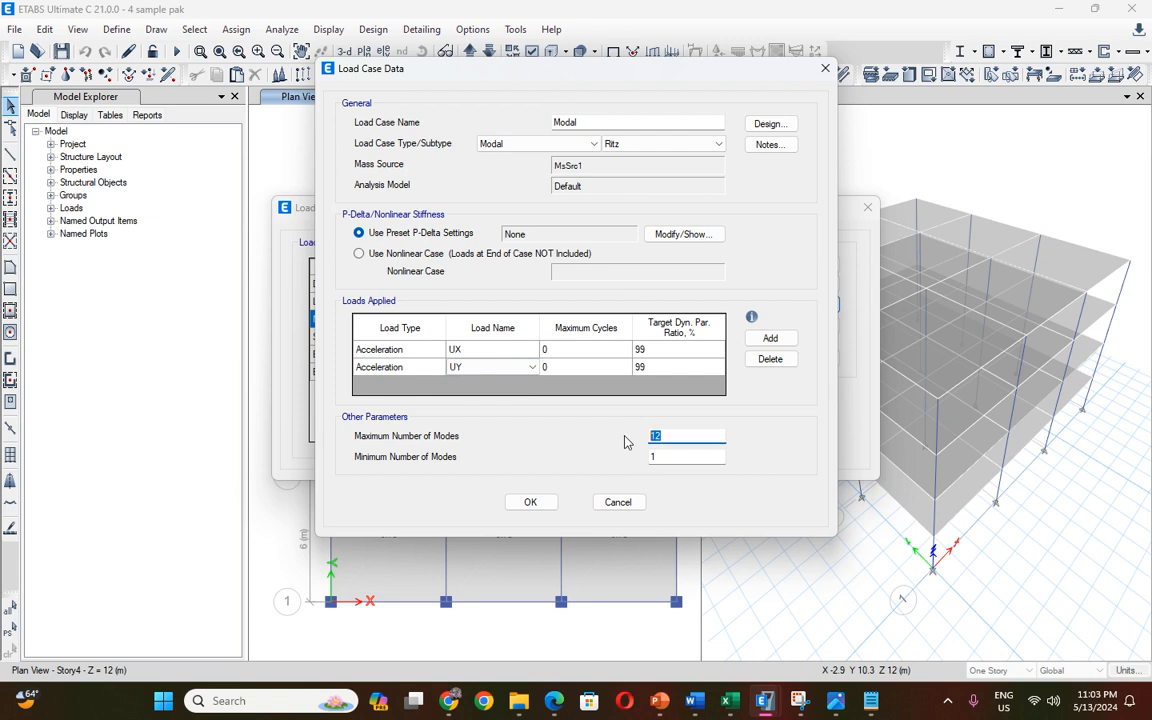
text(8)
click(680, 235)
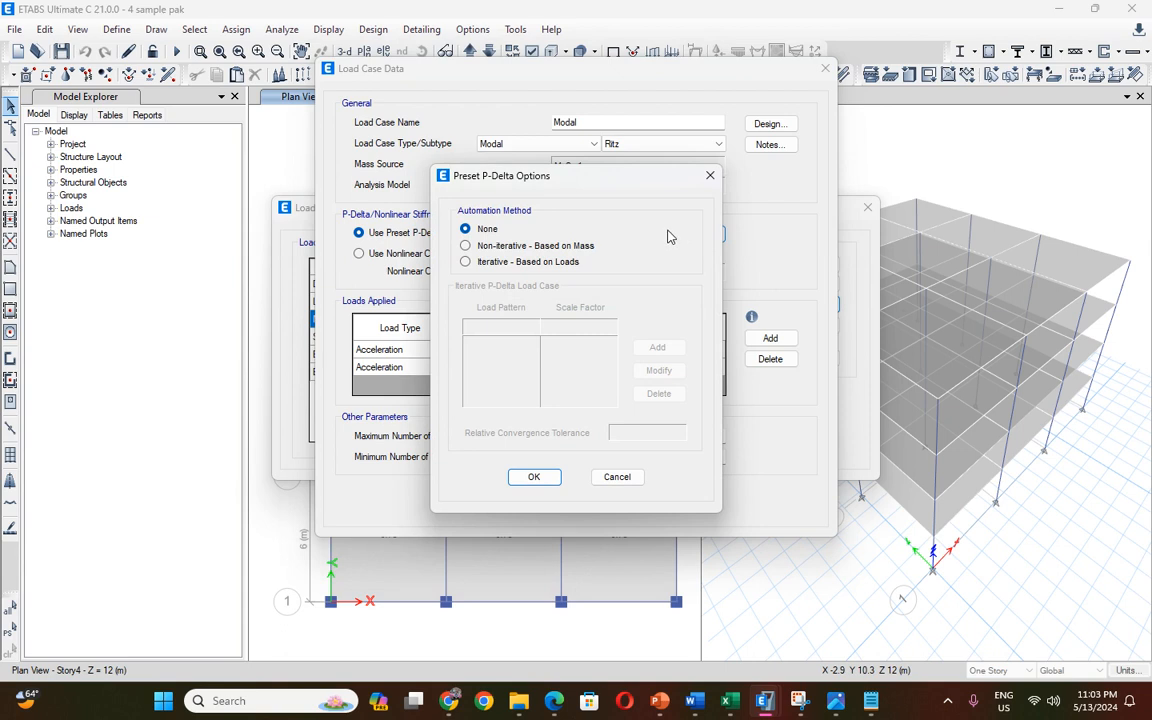
click(521, 246)
click(466, 229)
click(709, 177)
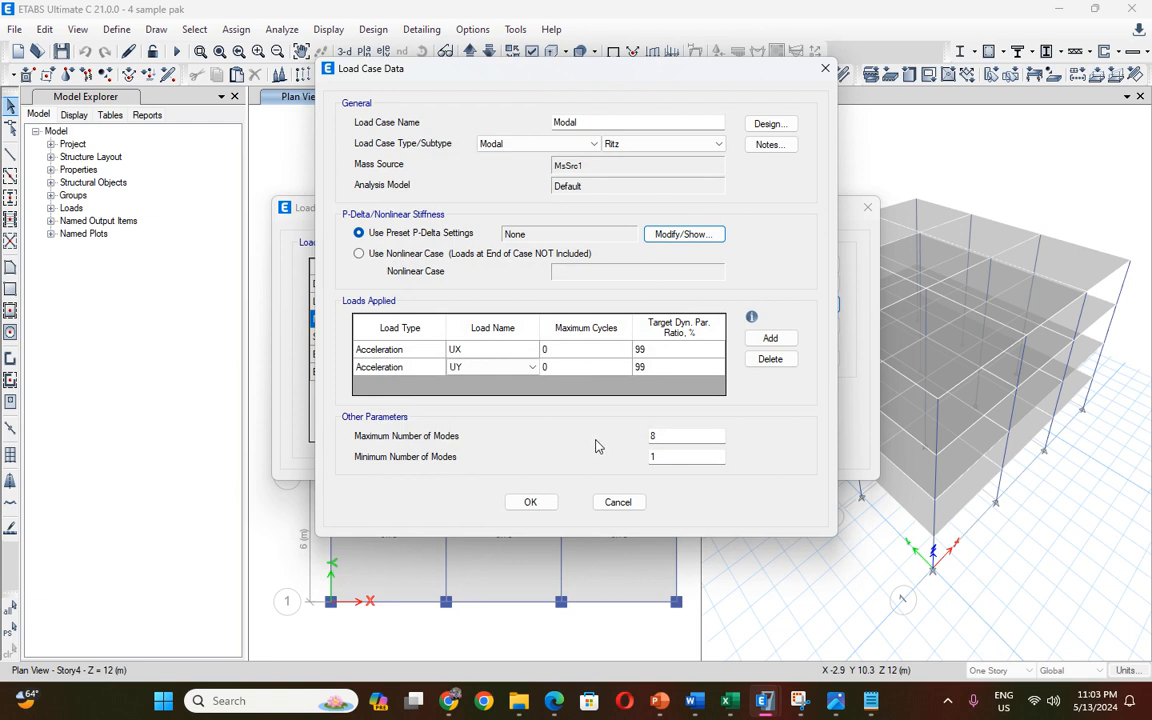
click(530, 501)
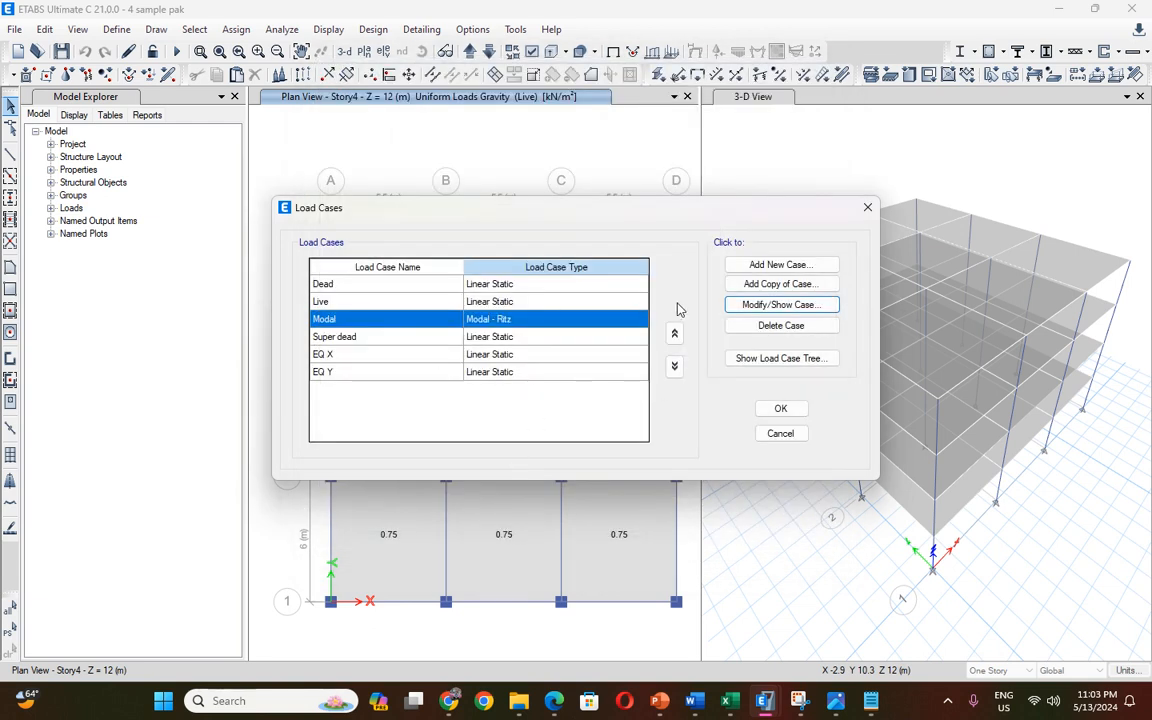
Start a new load case of type Time History with the Nonlinear Modal (FNA) subtype.
click(749, 270)
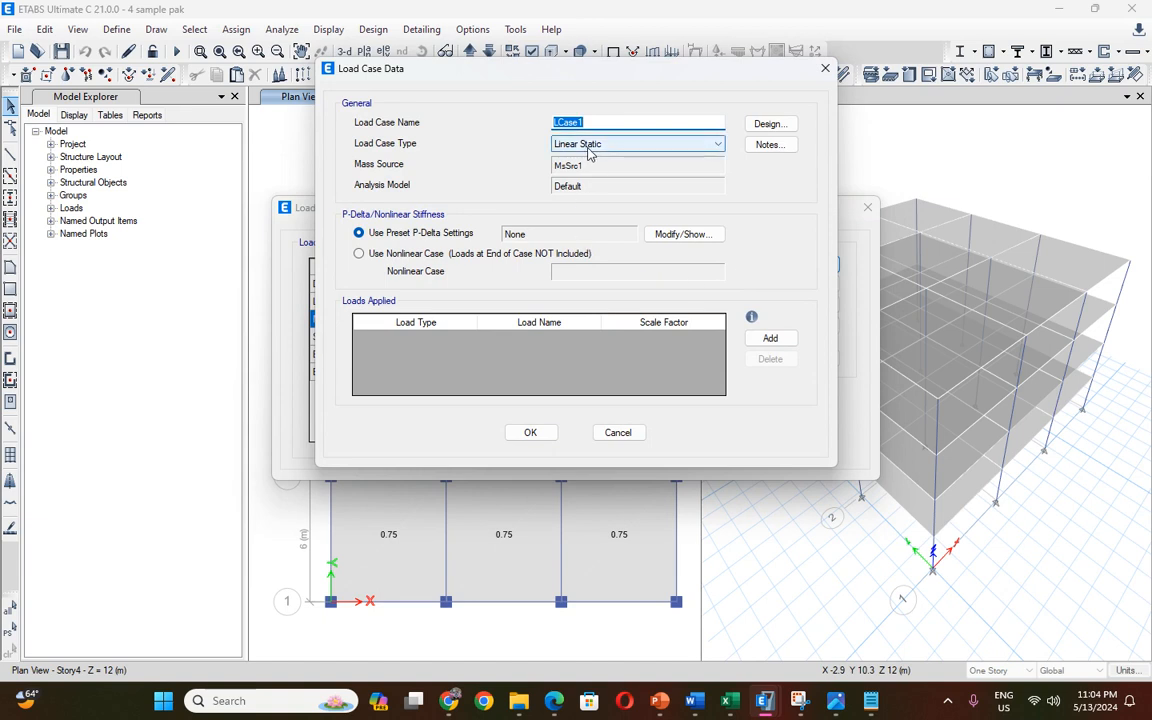
click(590, 145)
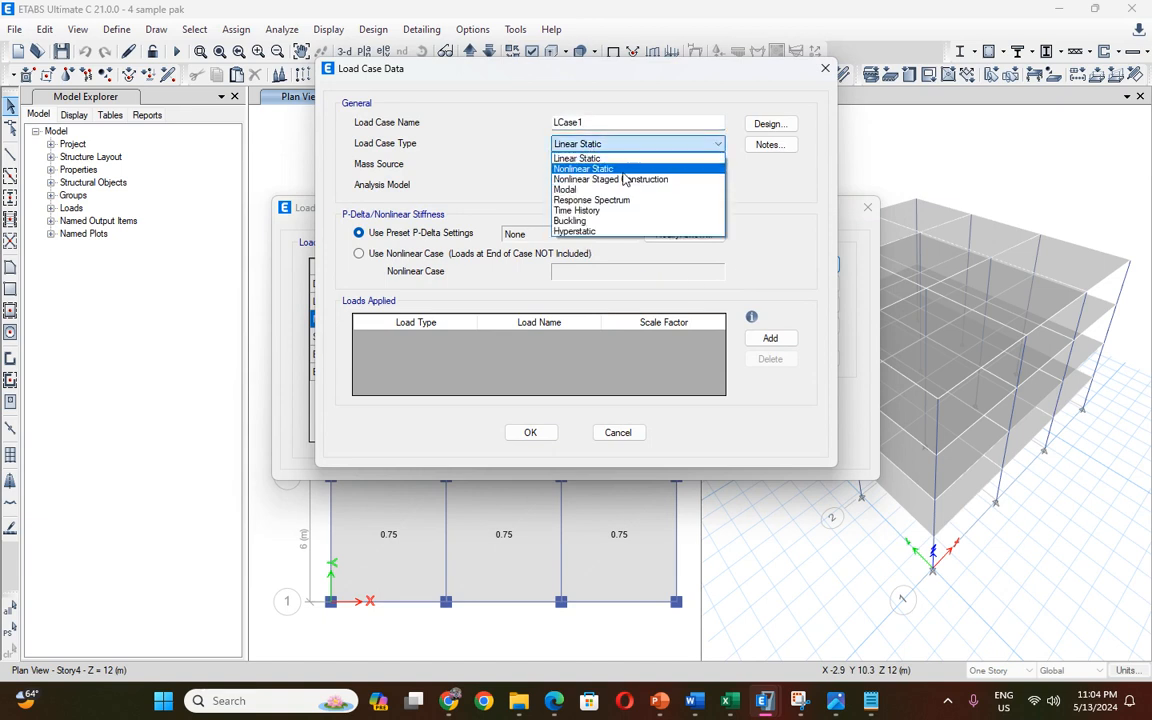
click(608, 210)
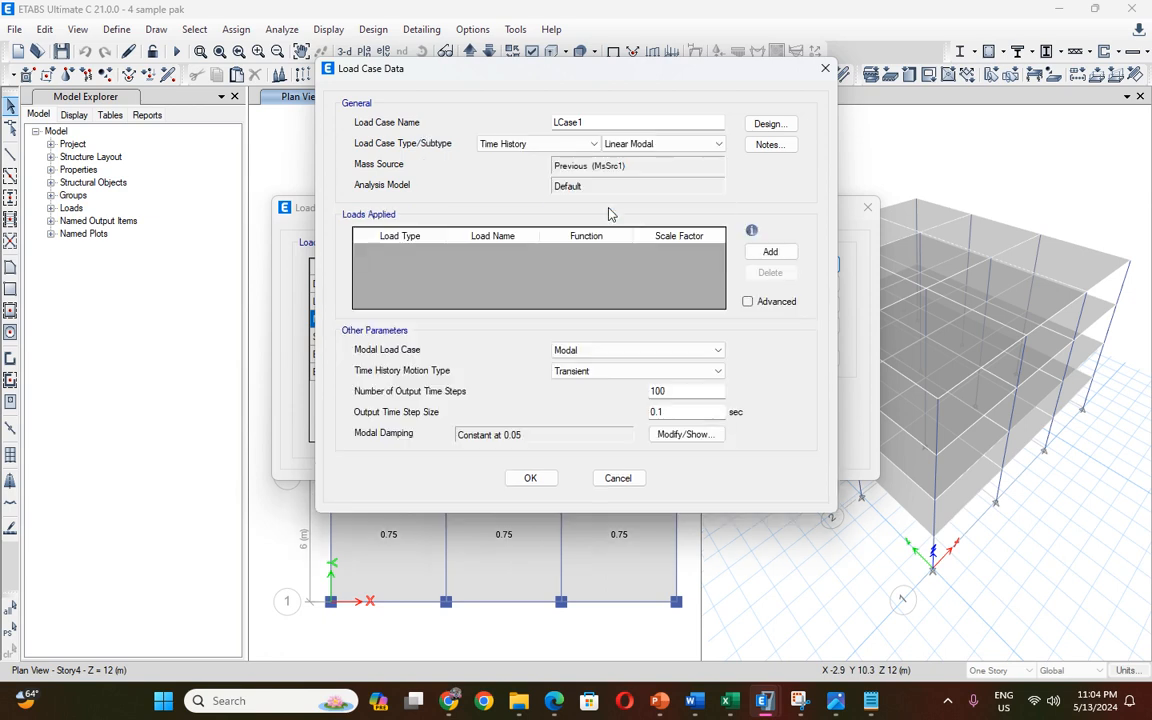
click(663, 145)
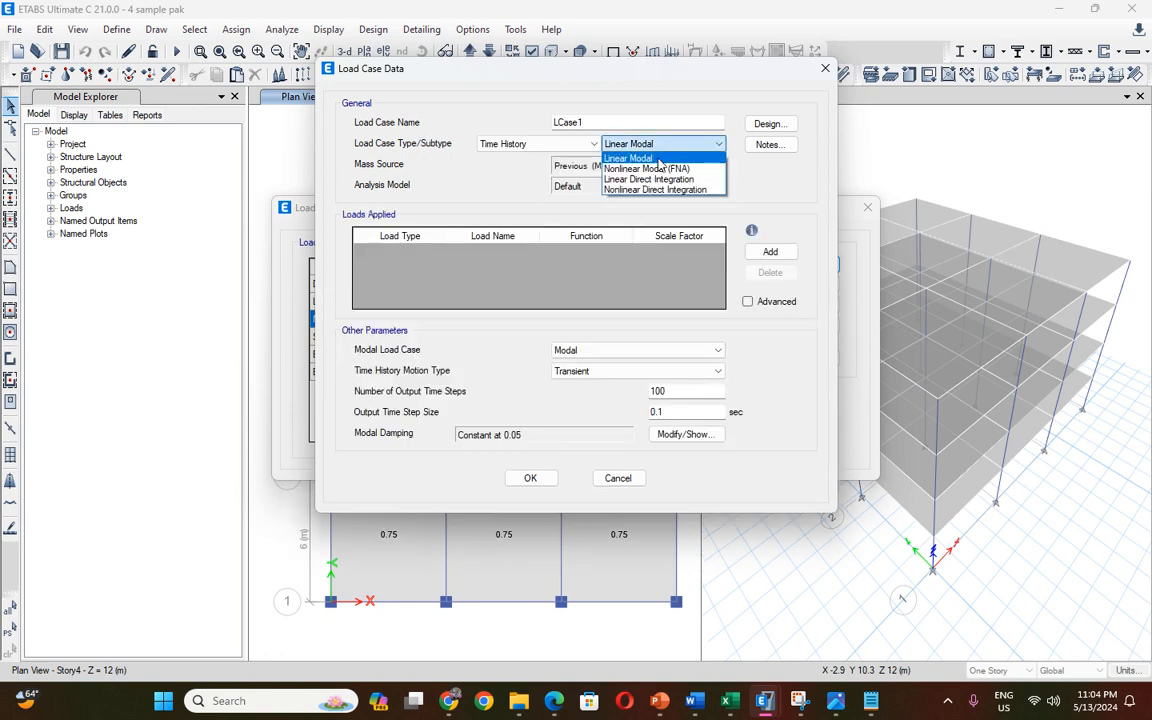
click(661, 169)
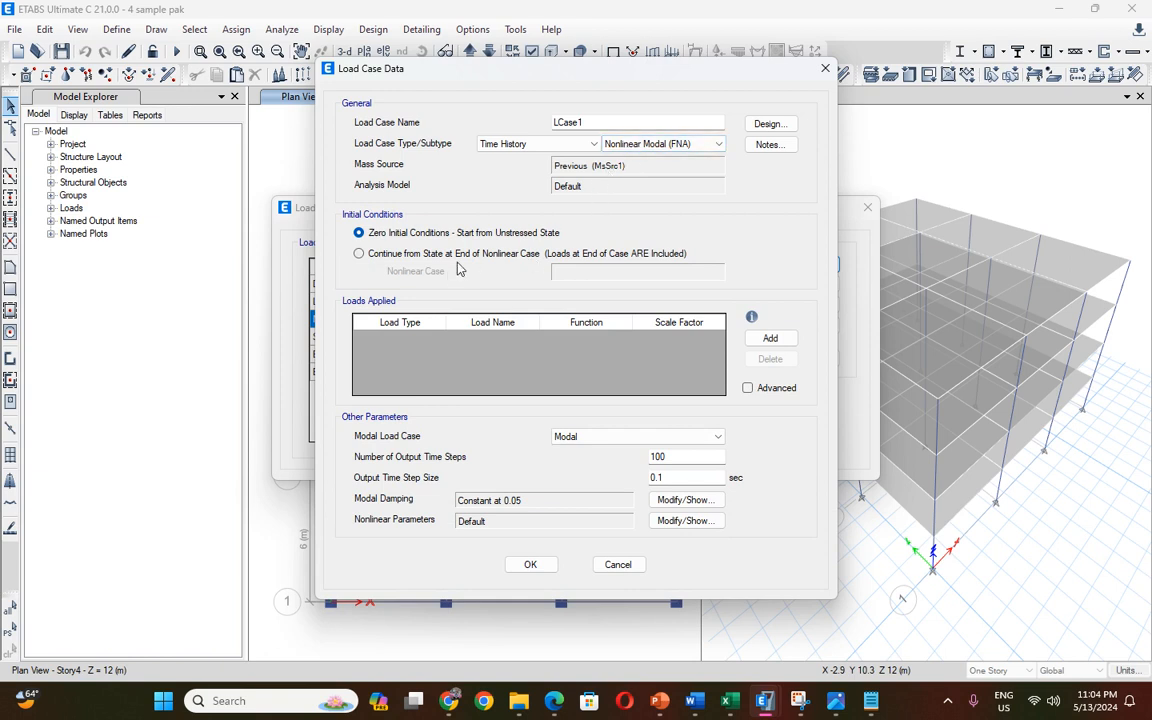
Add an applied load to the time history case and try both Load Pattern and Acceleration as its type.
click(770, 338)
click(423, 343)
click(400, 363)
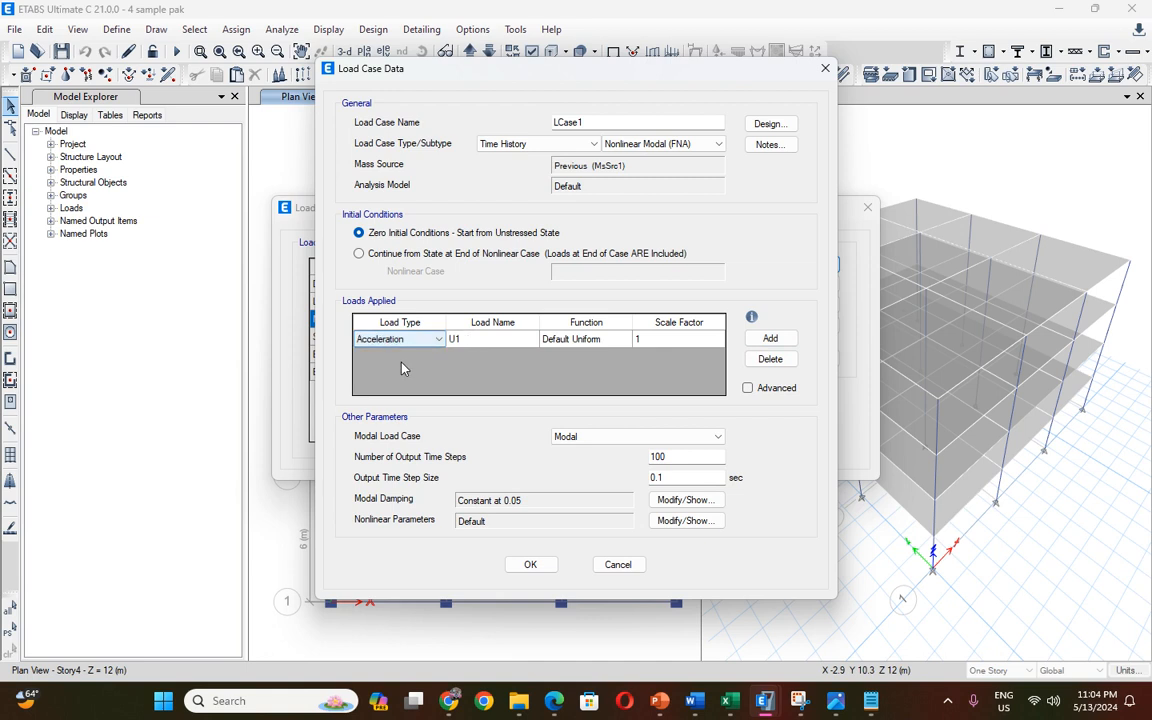
click(438, 343)
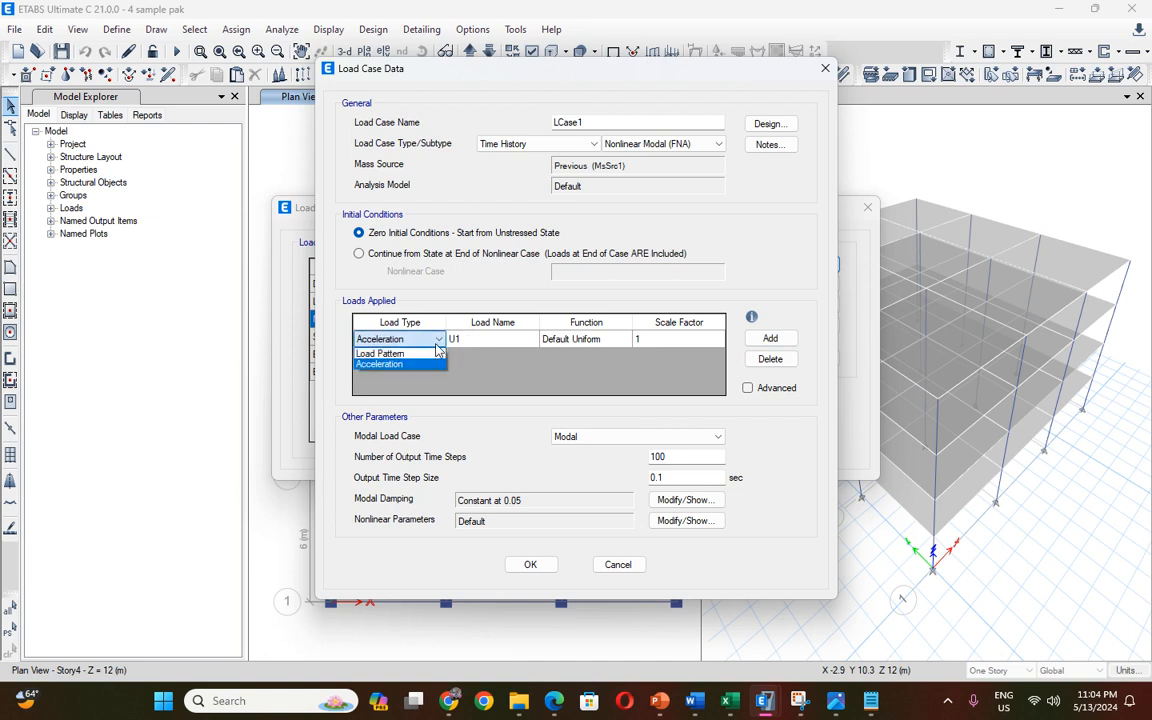
click(430, 352)
click(436, 340)
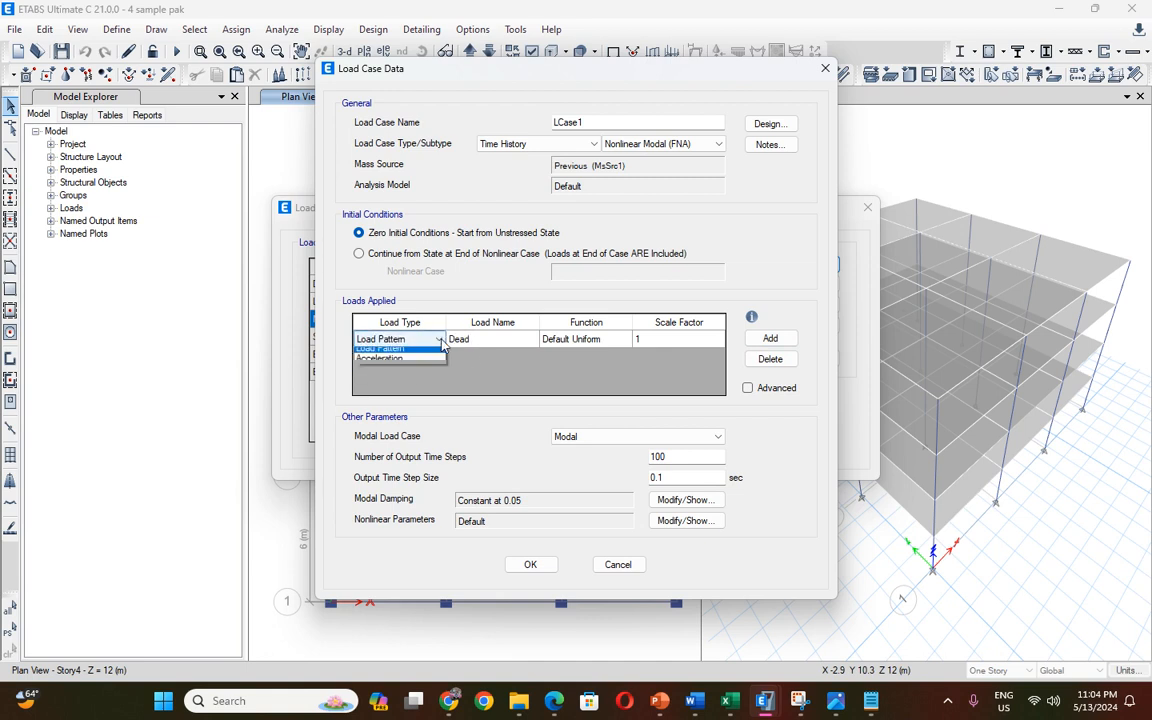
click(396, 364)
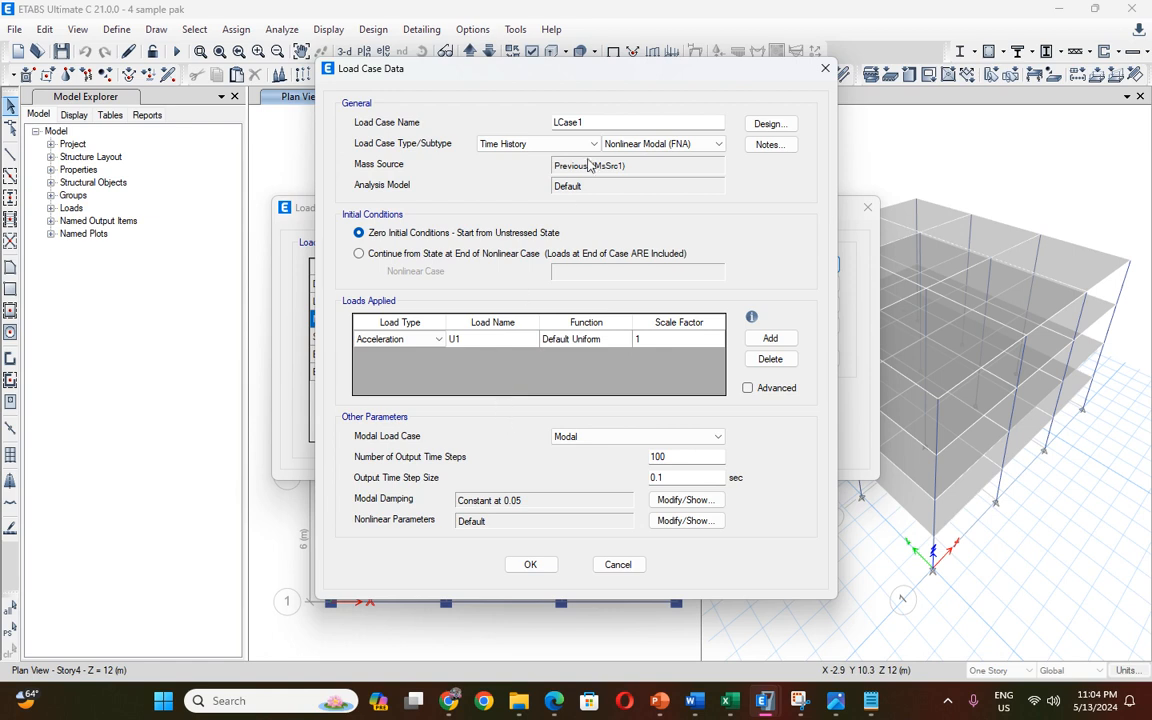
click(660, 123)
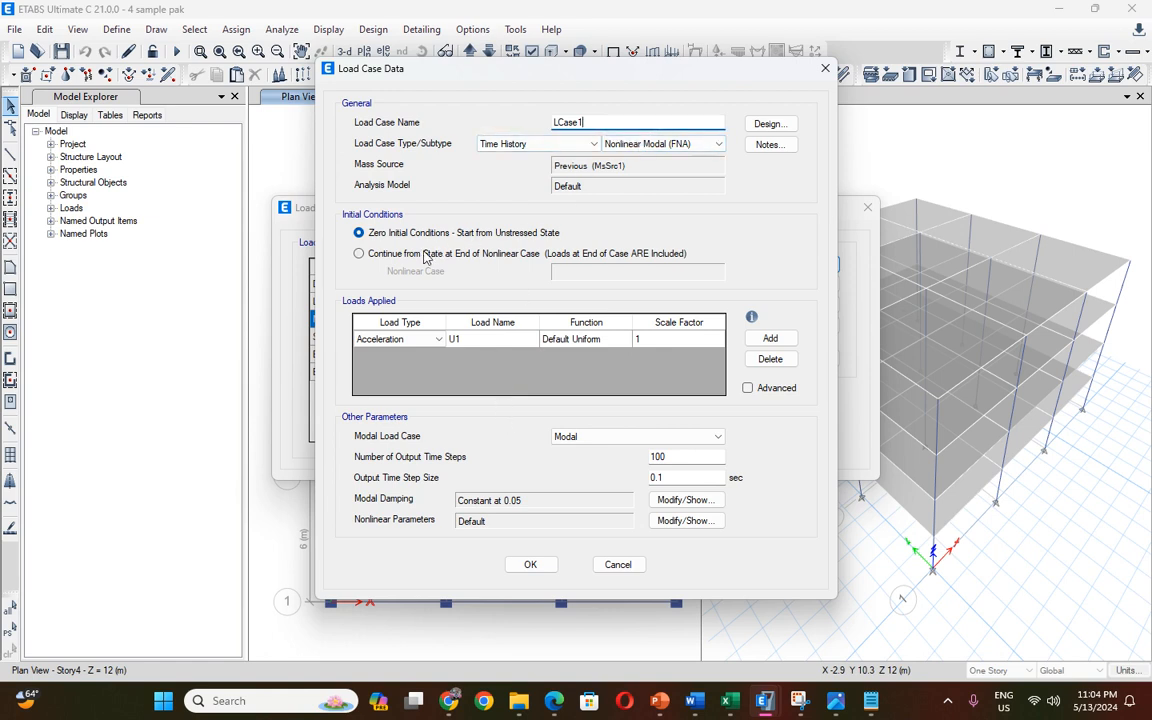
click(438, 339)
click(405, 353)
click(405, 340)
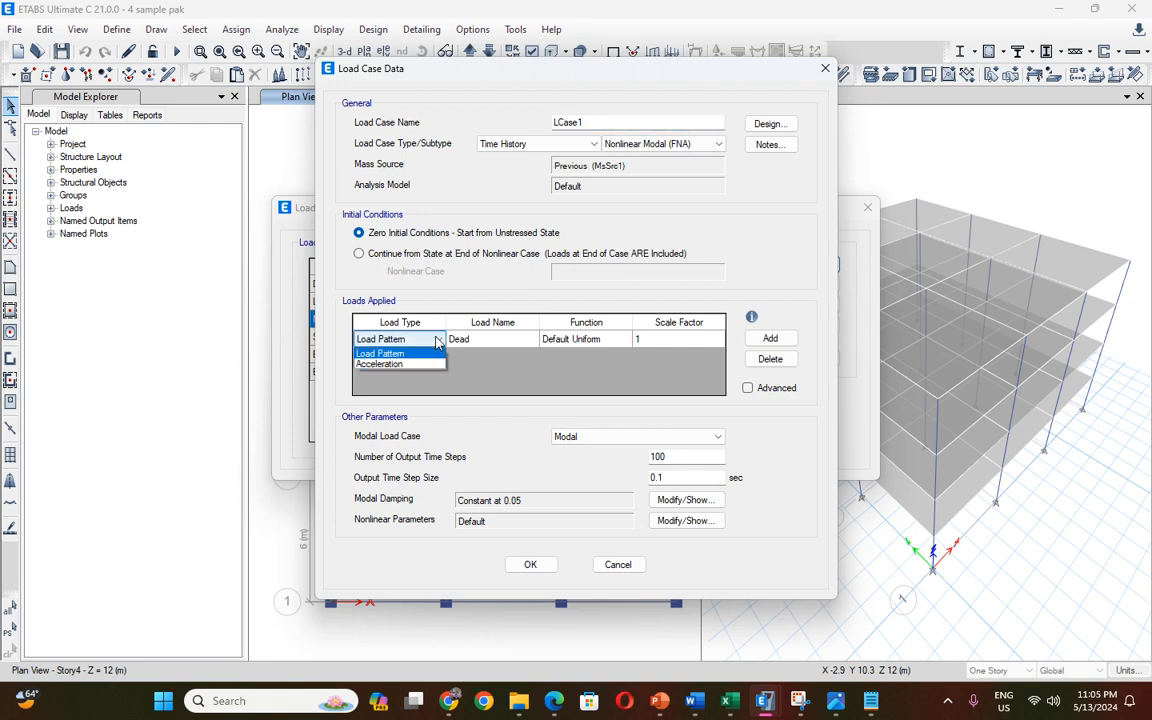
click(406, 365)
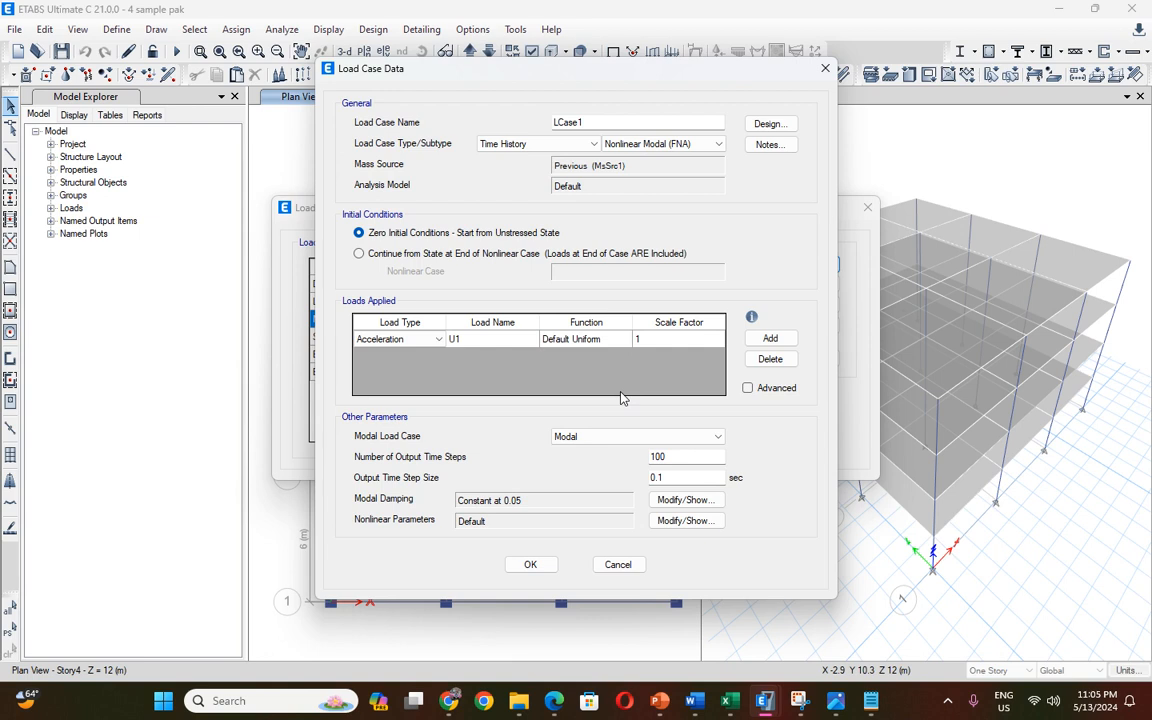
click(947, 700)
click(946, 657)
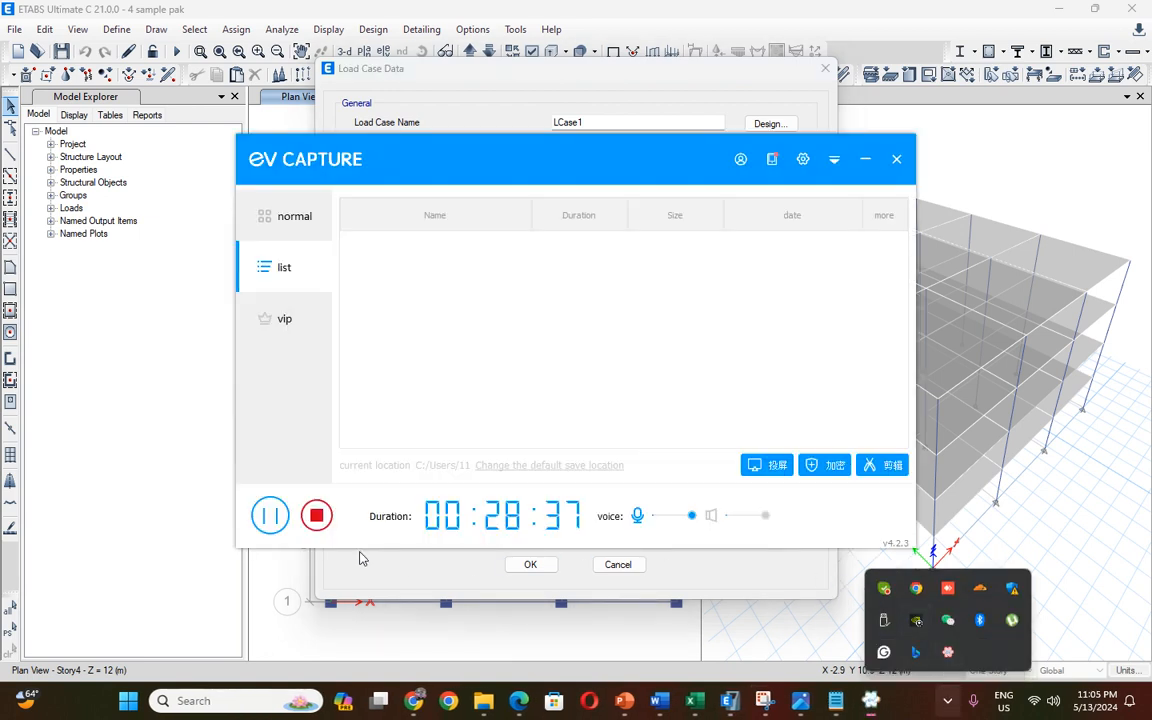
click(316, 516)
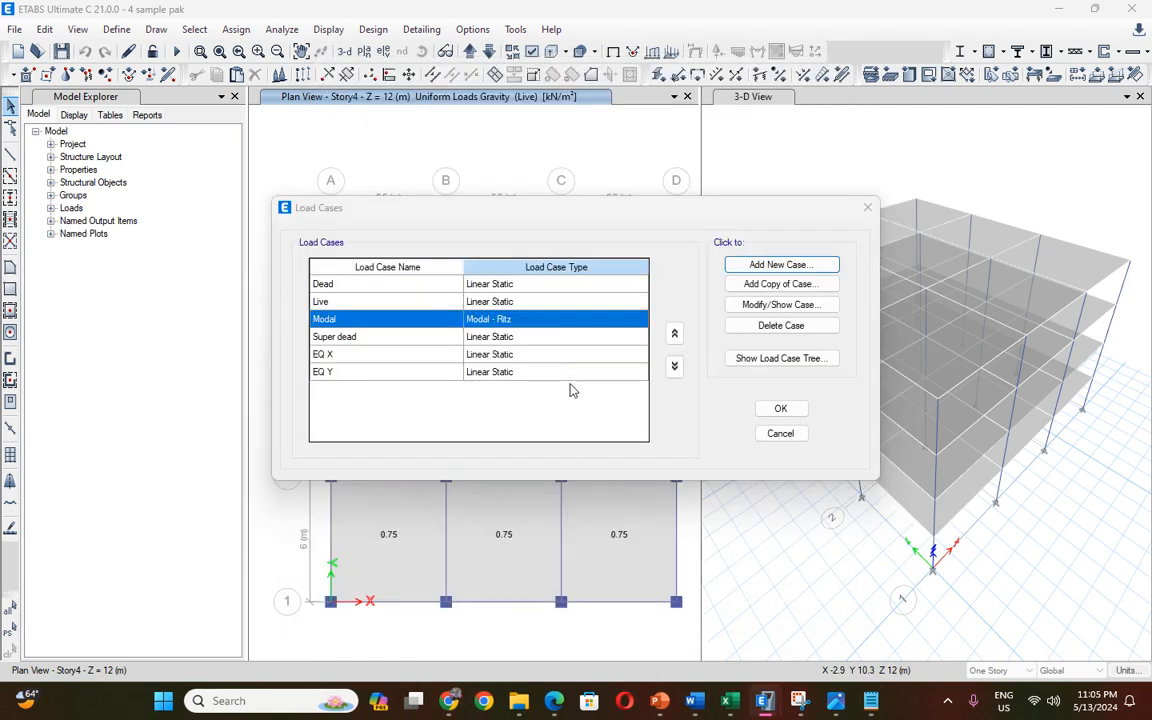
Create a new load case and set its type to Time History with the Nonlinear Modal (FNA) subtype.
click(746, 268)
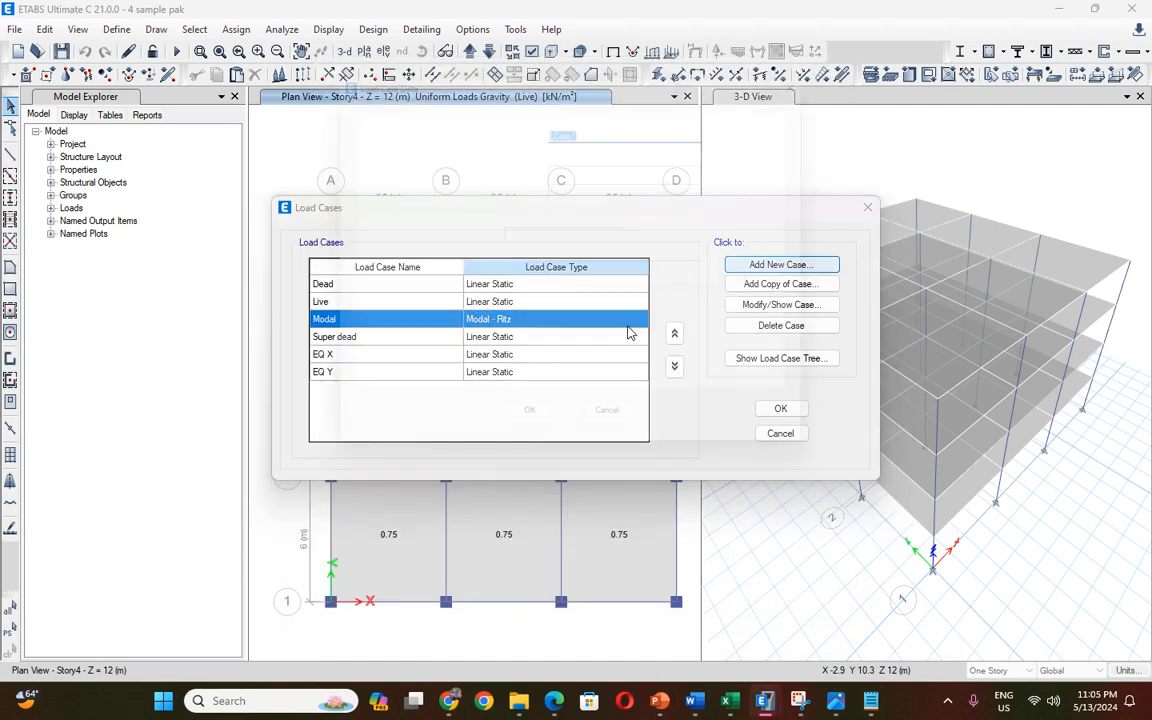
click(615, 146)
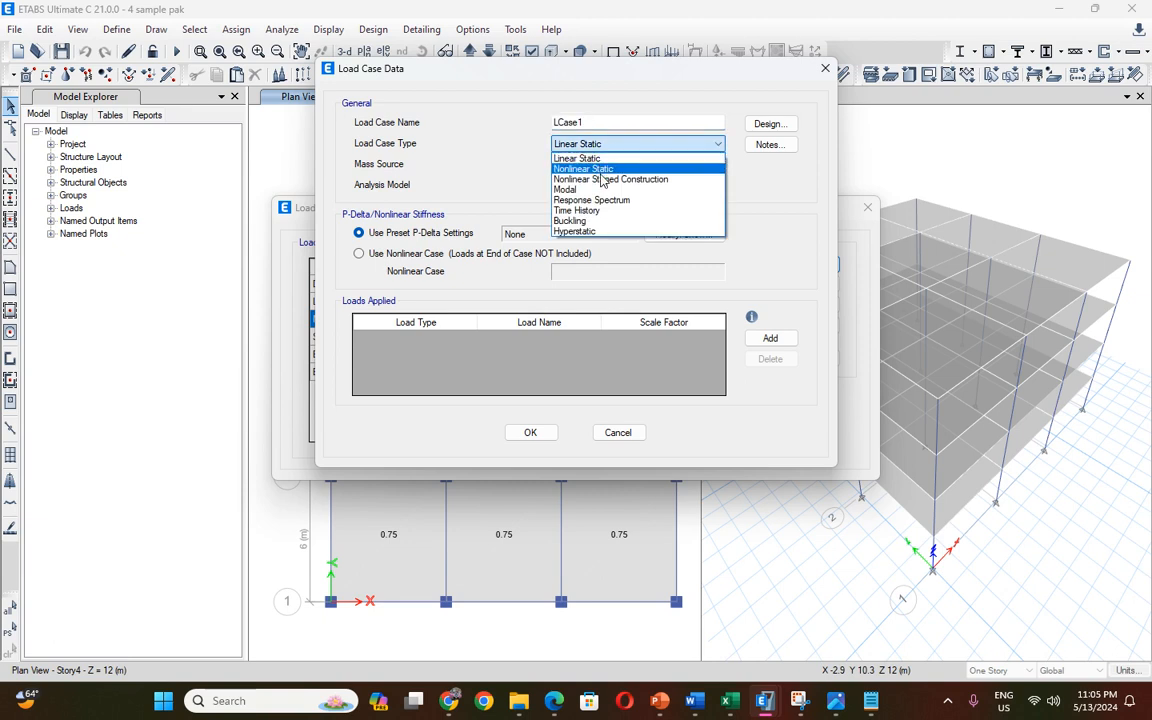
click(597, 209)
click(645, 146)
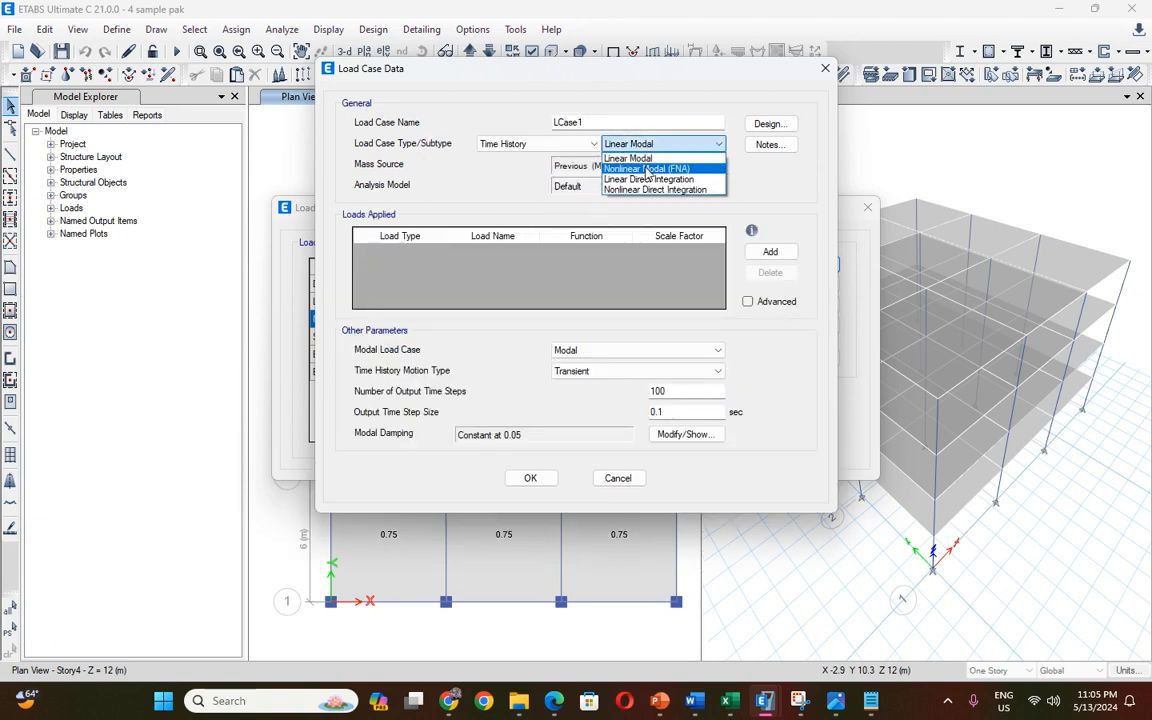
click(646, 168)
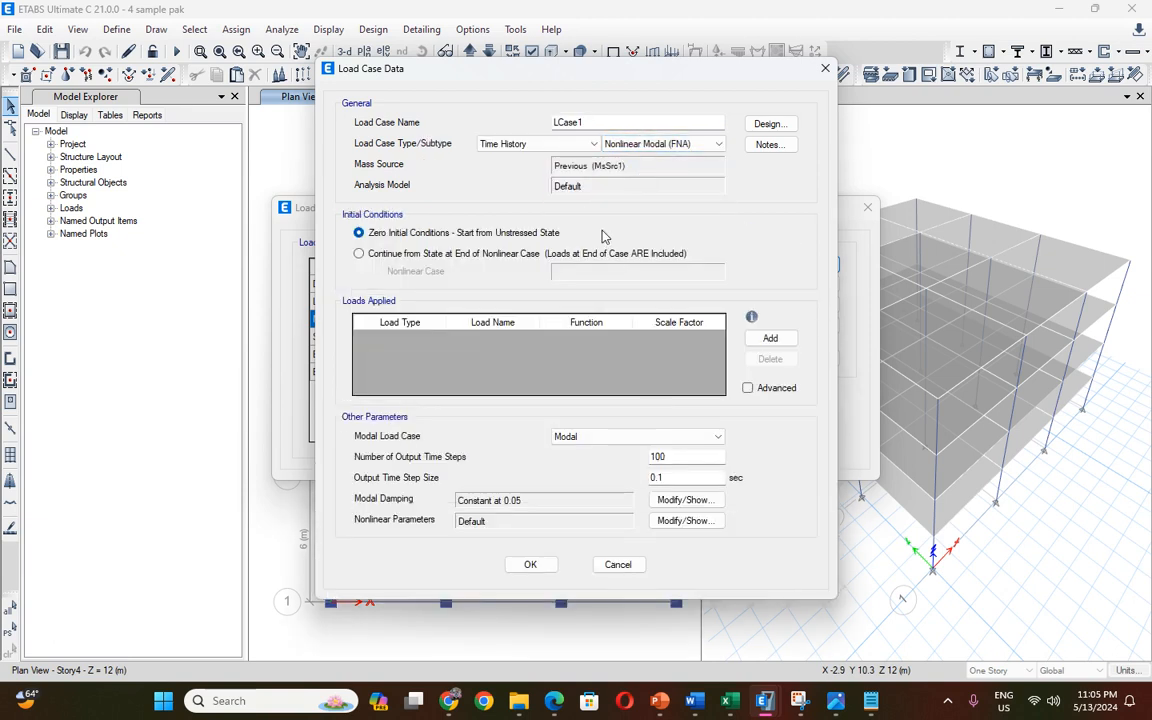
Add an applied load of type Acceleration in U1 to the time history case, using the Christchurch, New Zealand function.
click(781, 342)
click(400, 339)
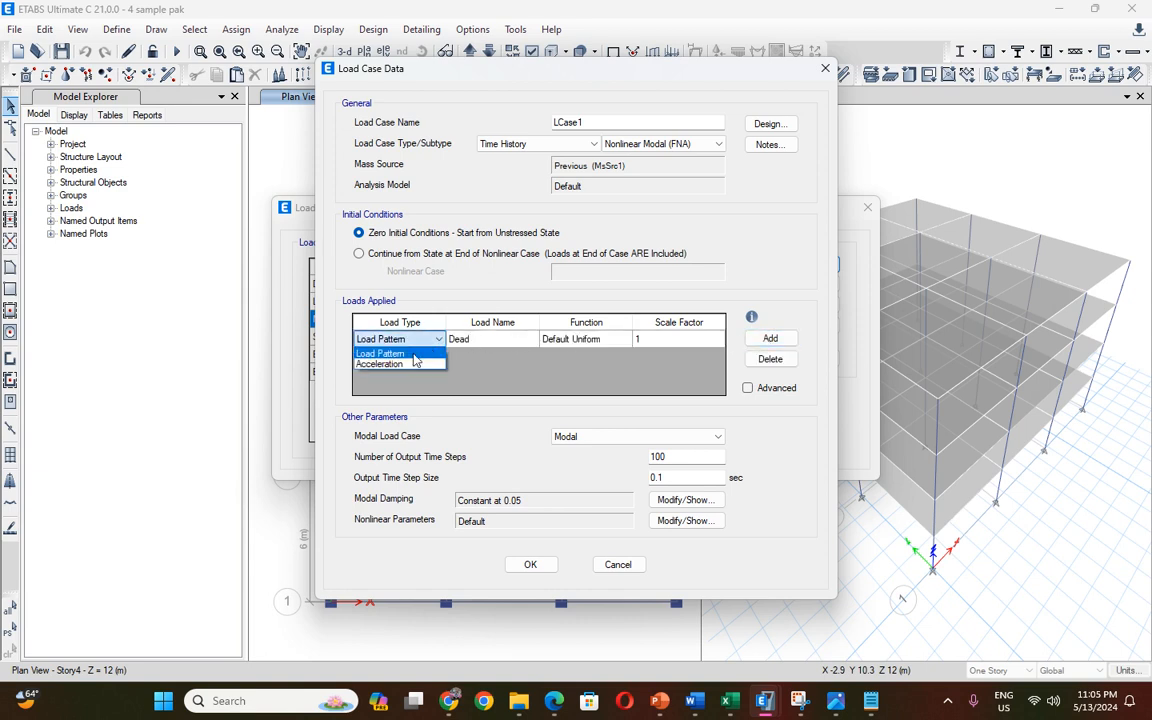
click(432, 357)
click(582, 339)
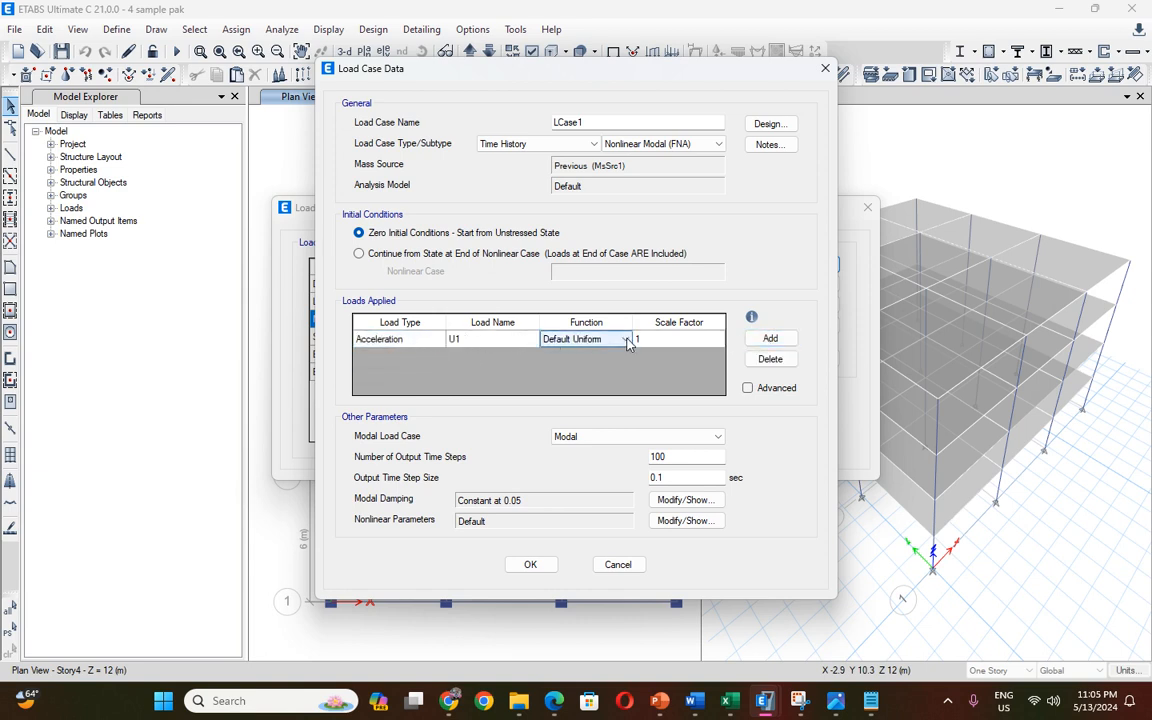
click(627, 340)
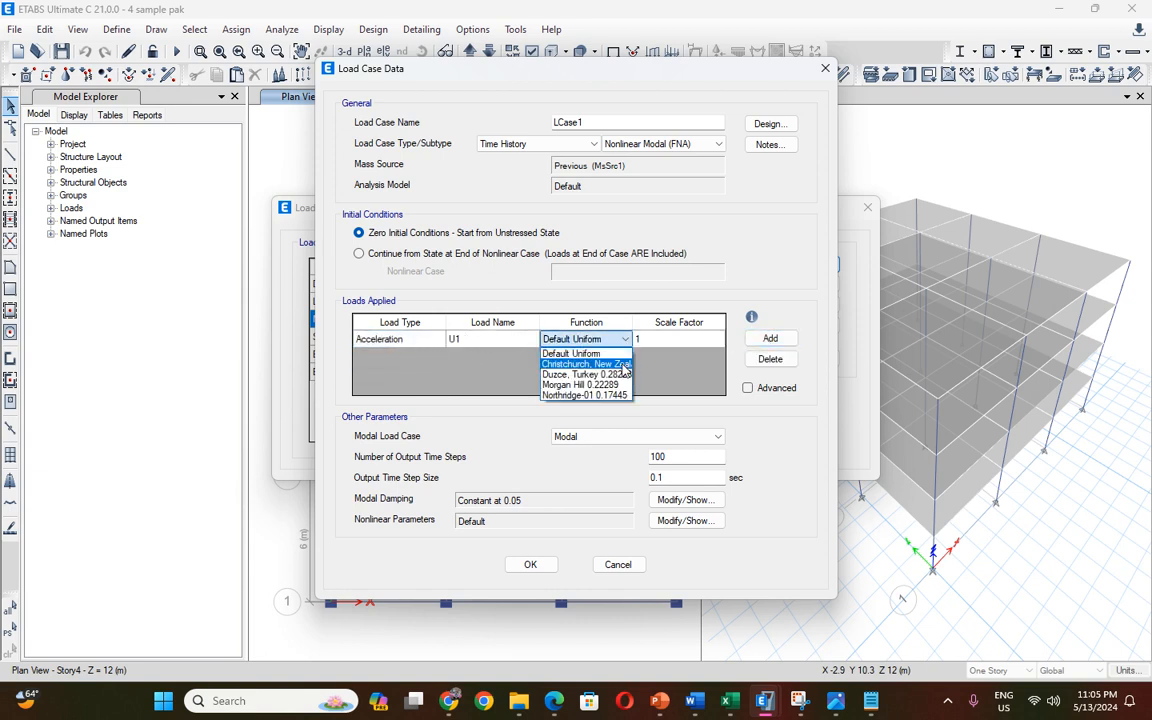
click(622, 365)
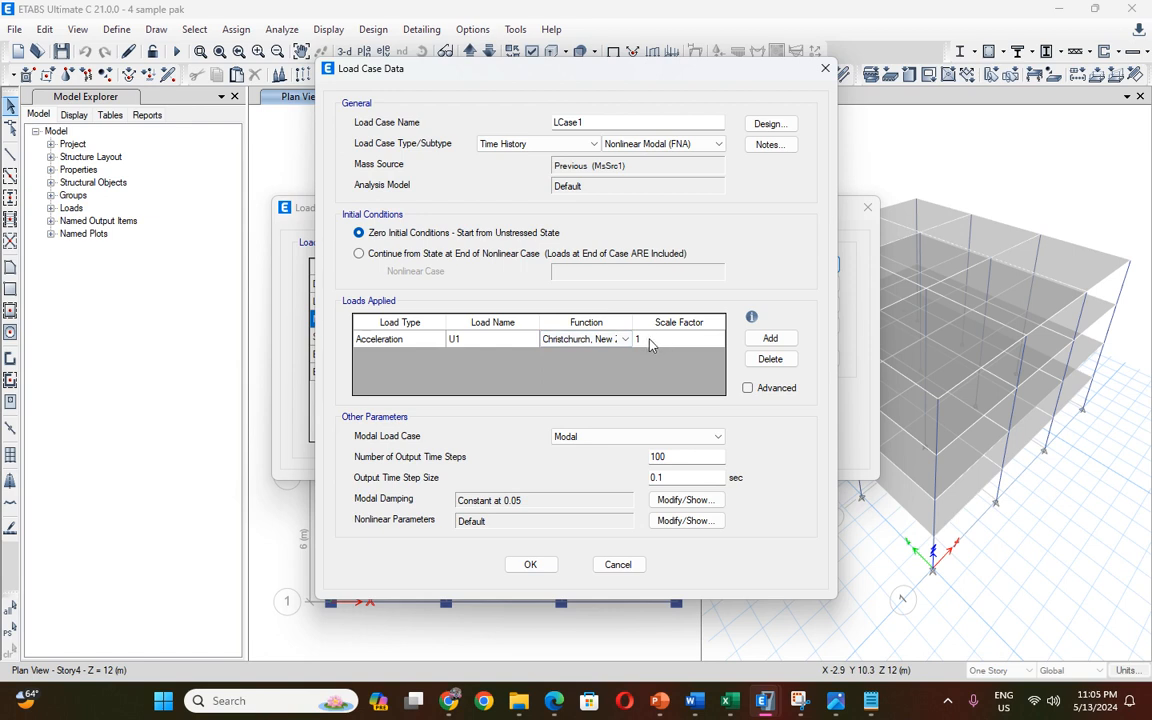
Check the ground motion scaling rule in the notes my.png image, and set the acceleration load's scale factor to 1962 in ETABS.
click(650, 341)
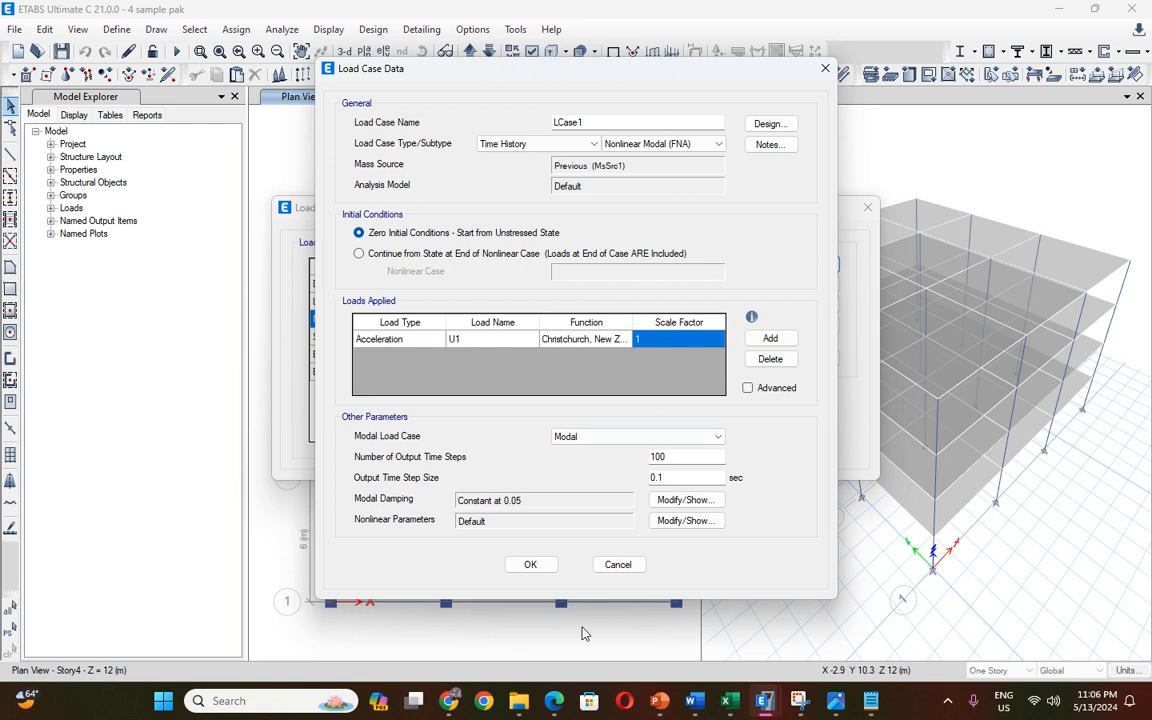
click(450, 701)
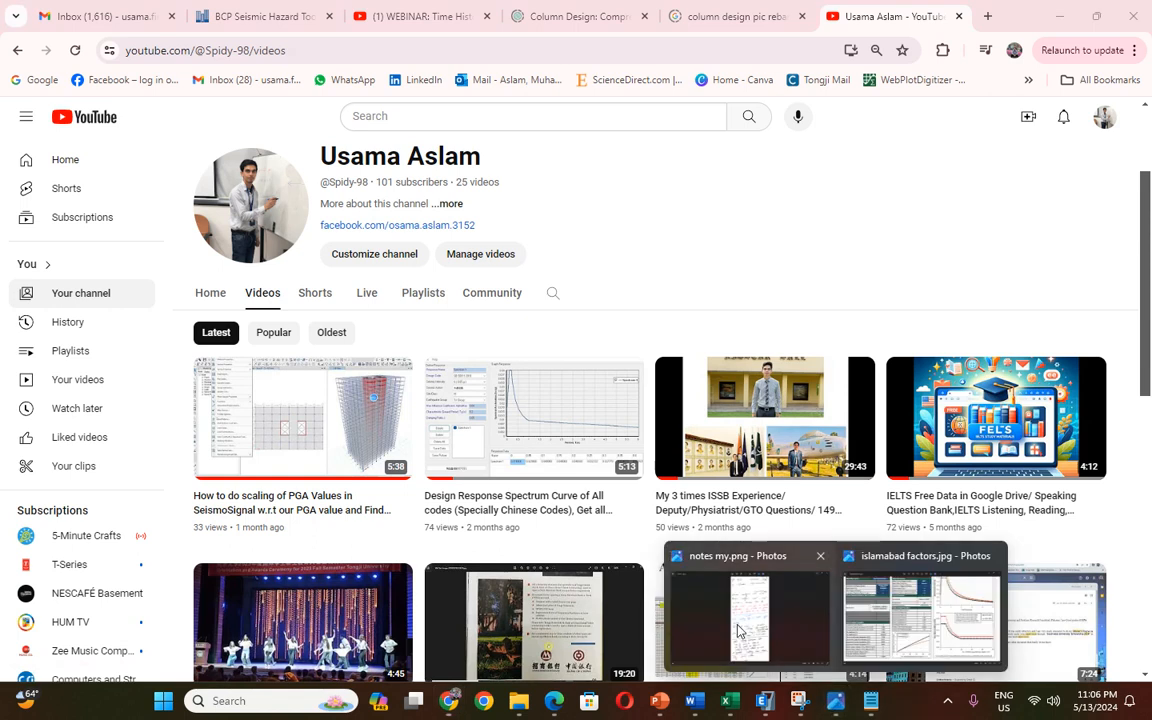
click(738, 630)
drag(645, 600, 638, 291)
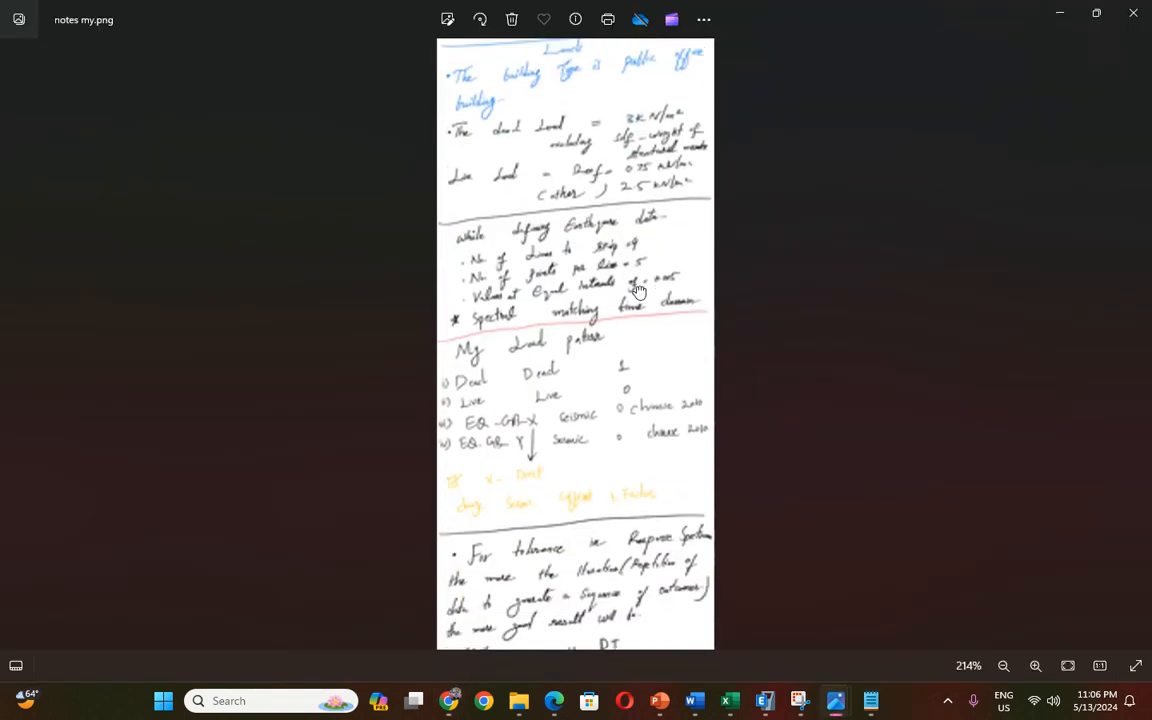
scroll(635, 293, up, 5)
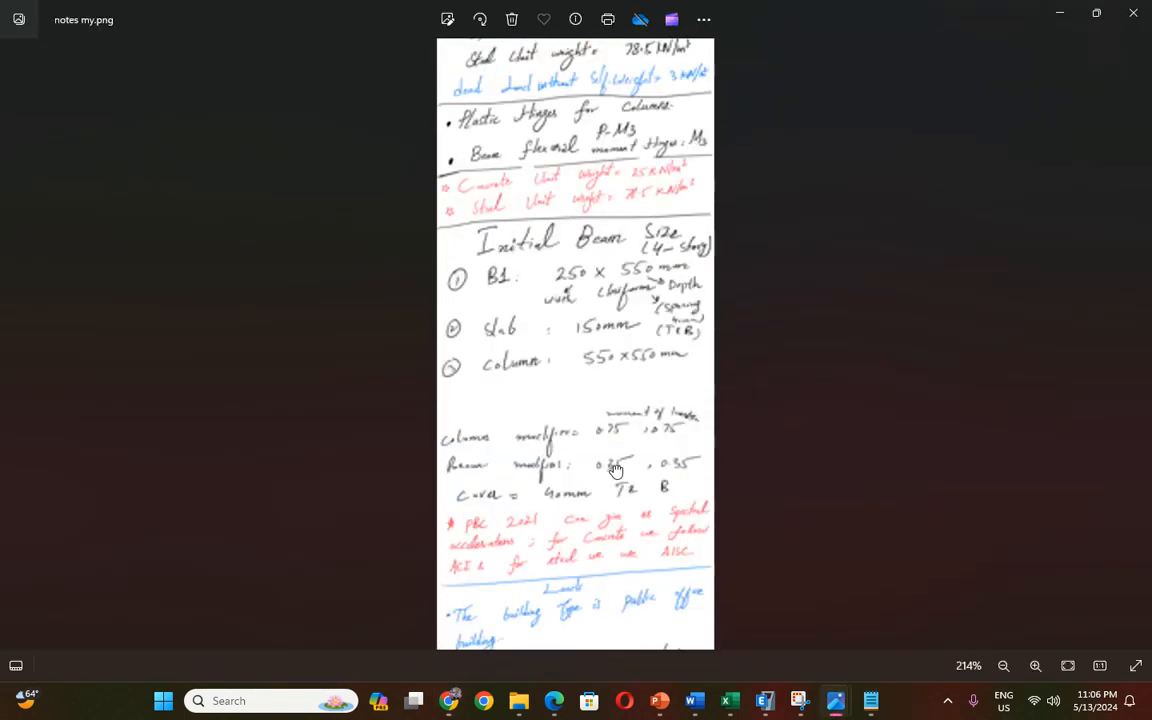
scroll(616, 470, up, 10)
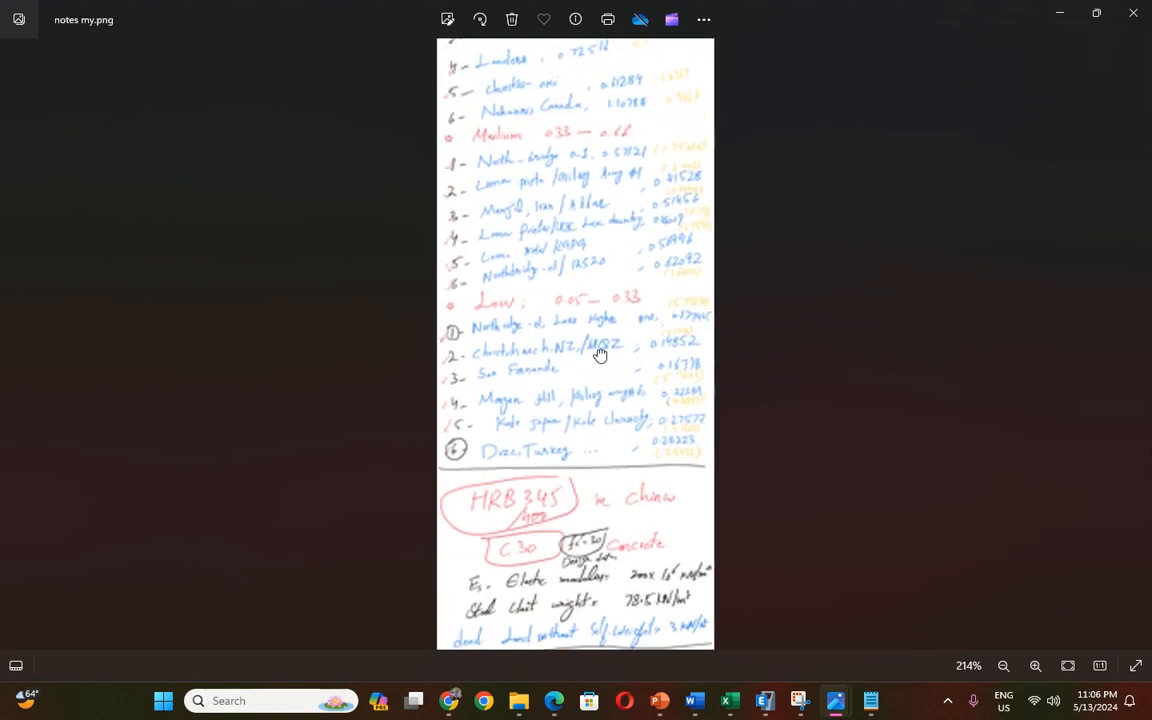
scroll(600, 355, up, 10)
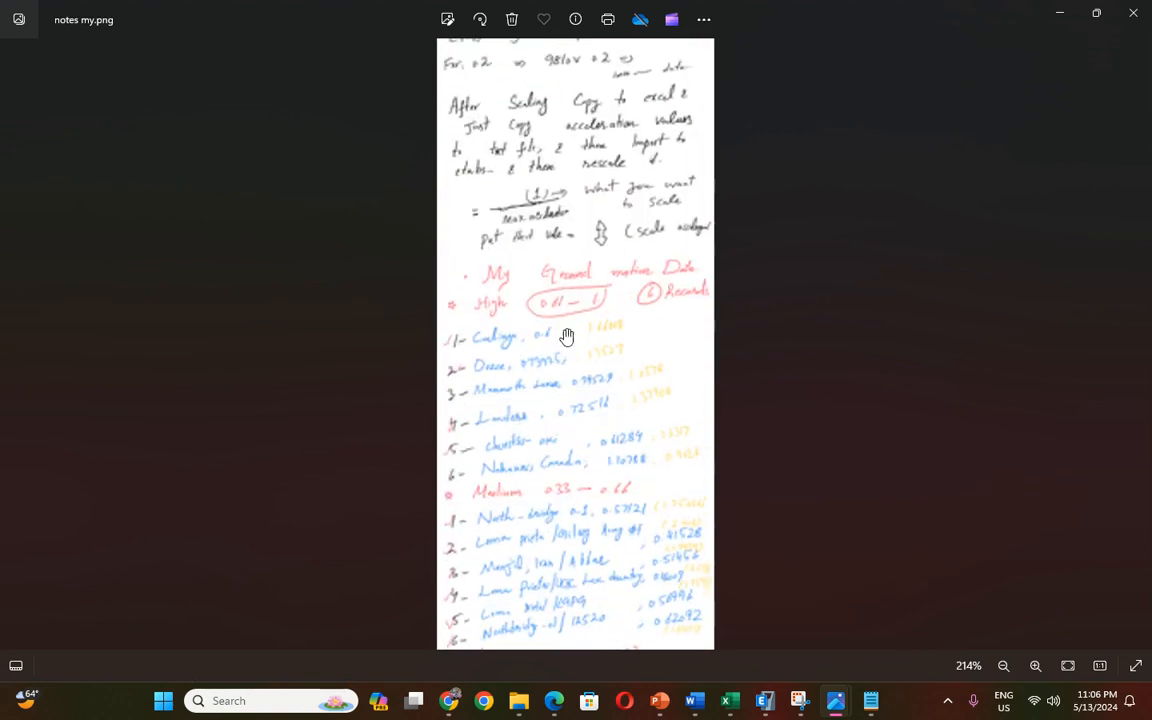
scroll(566, 336, up, 3)
scroll(566, 425, up, 3)
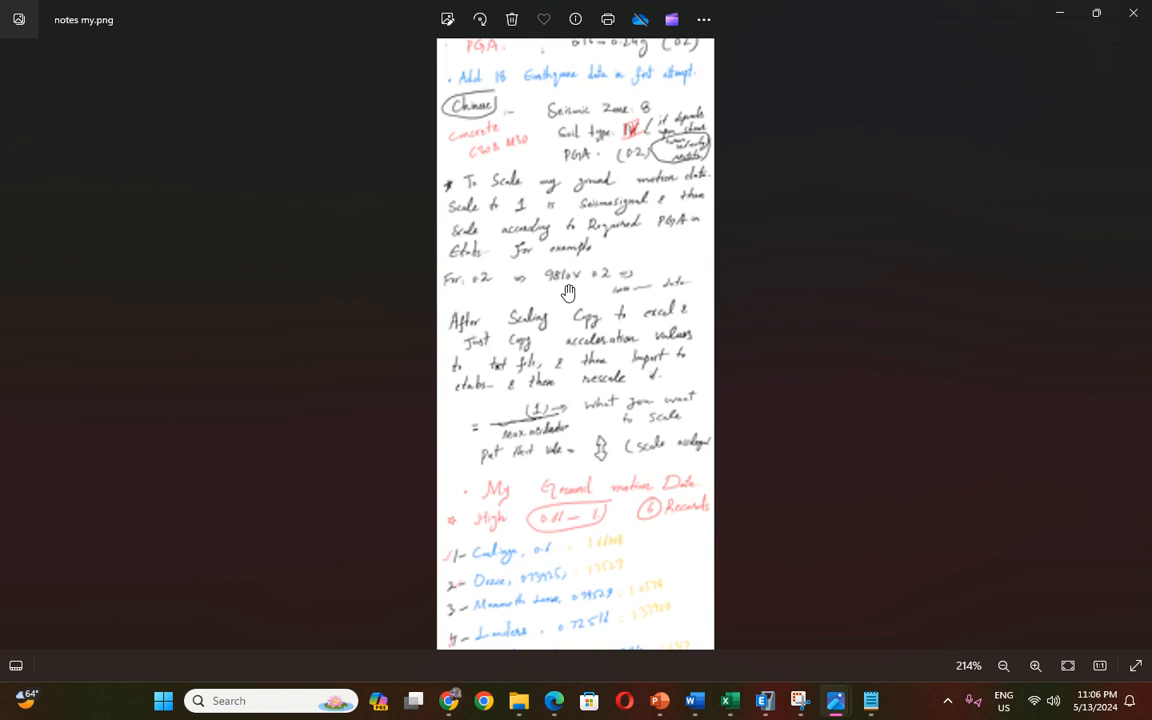
mouse_move(770, 710)
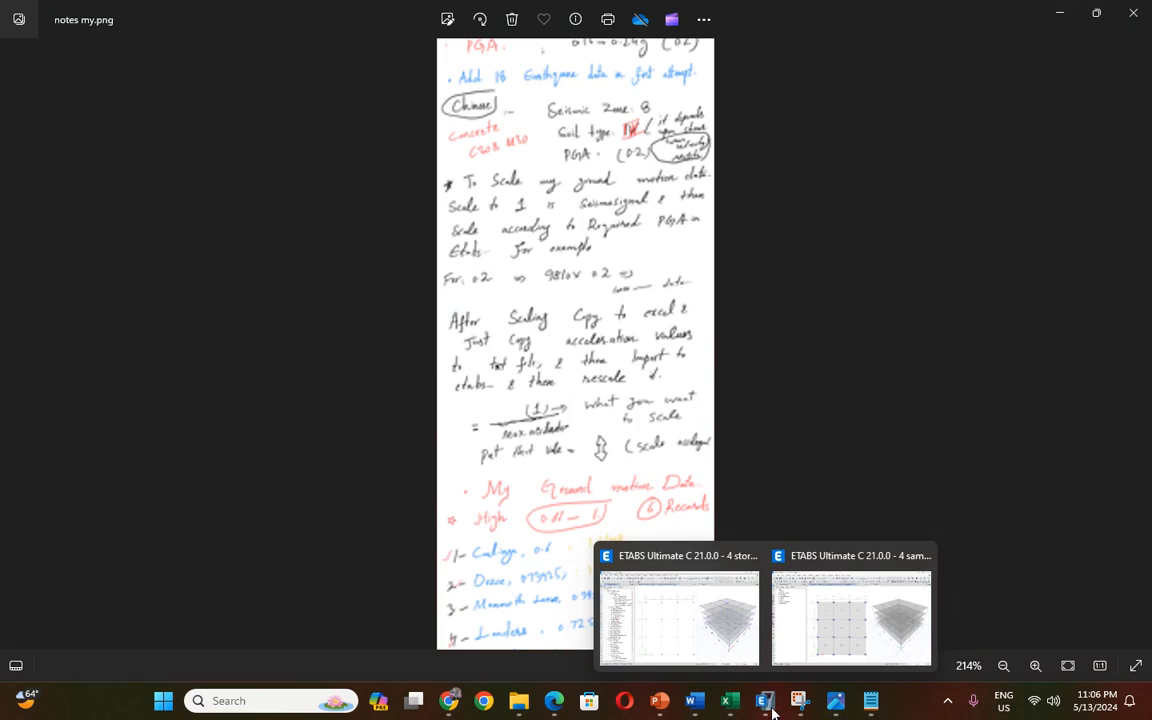
click(851, 618)
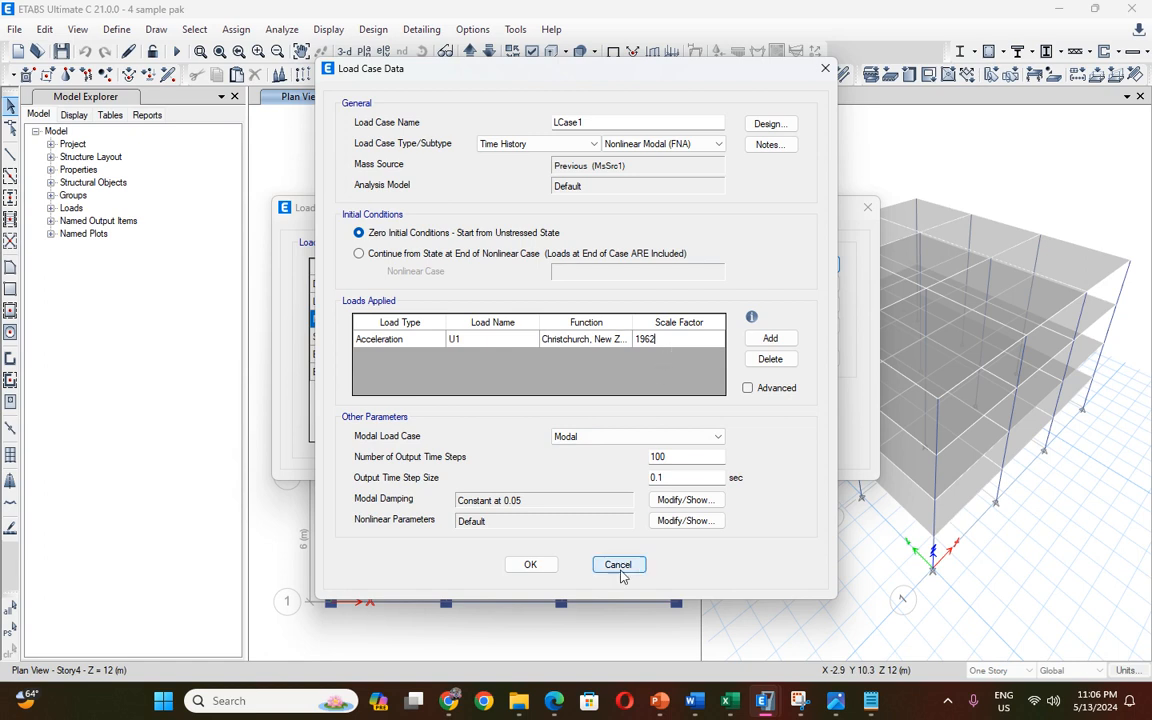
In File Explorer, find the Christchurch, New Zealand 0.14852 folder under Low 0.1-0.3 and open the RSN8110_CCHURCH_MQZE record.
click(519, 704)
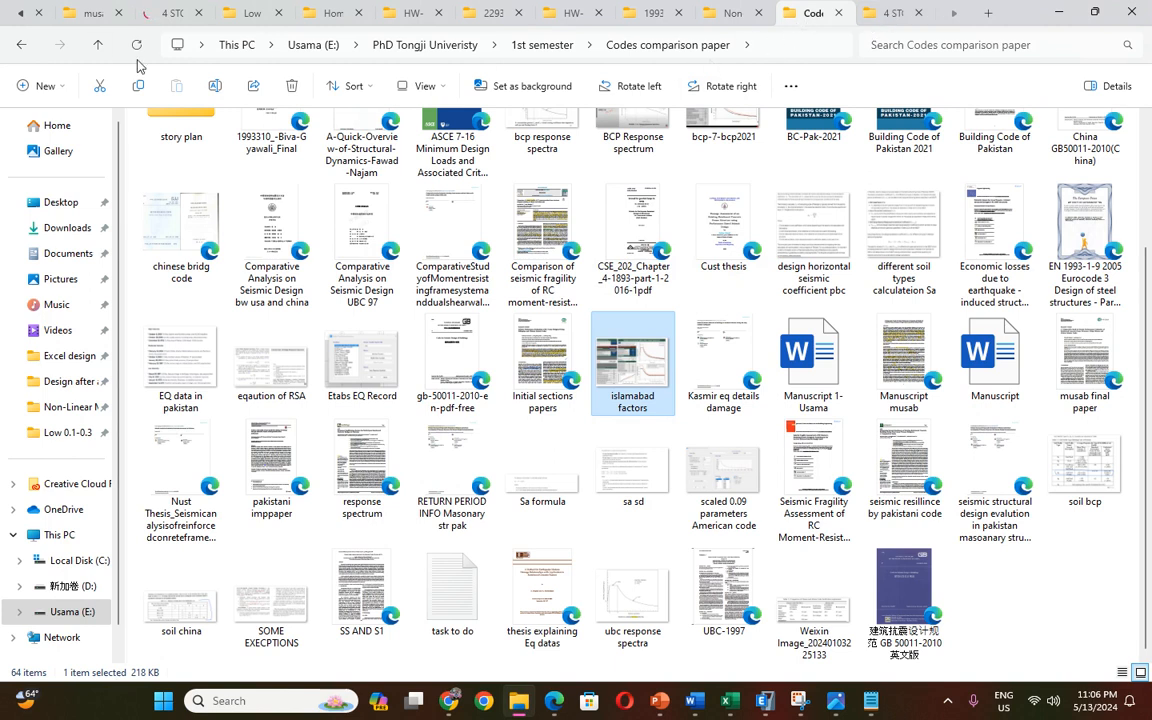
click(95, 48)
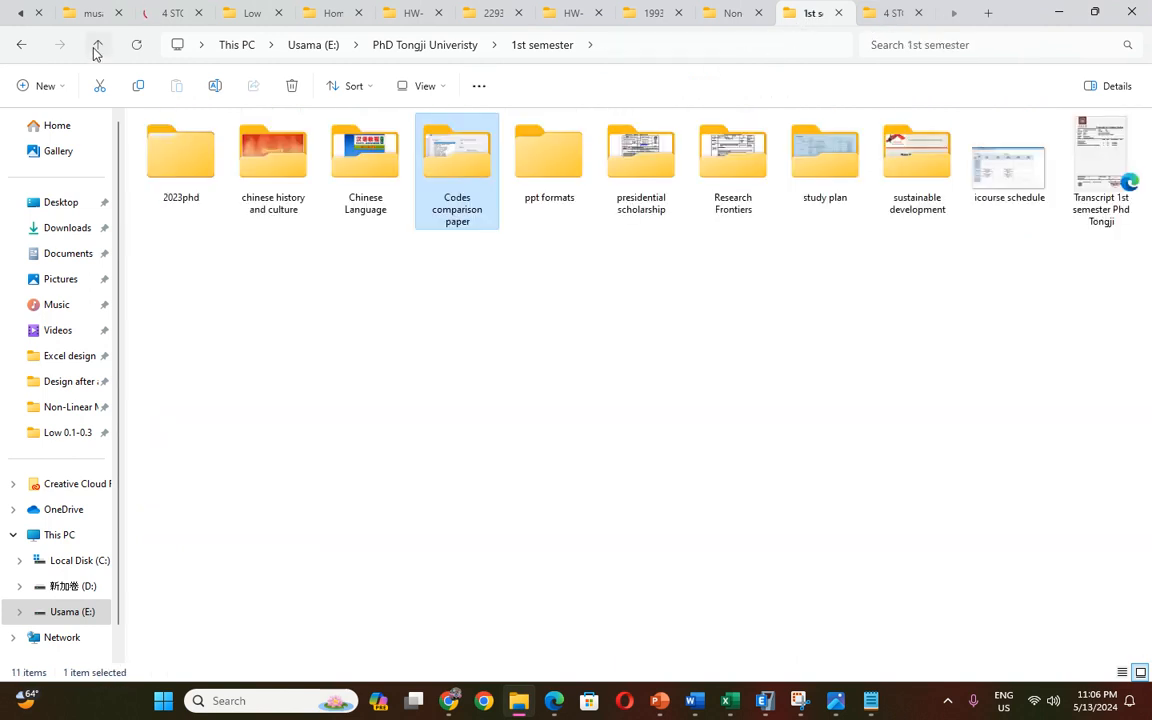
double_click(440, 185)
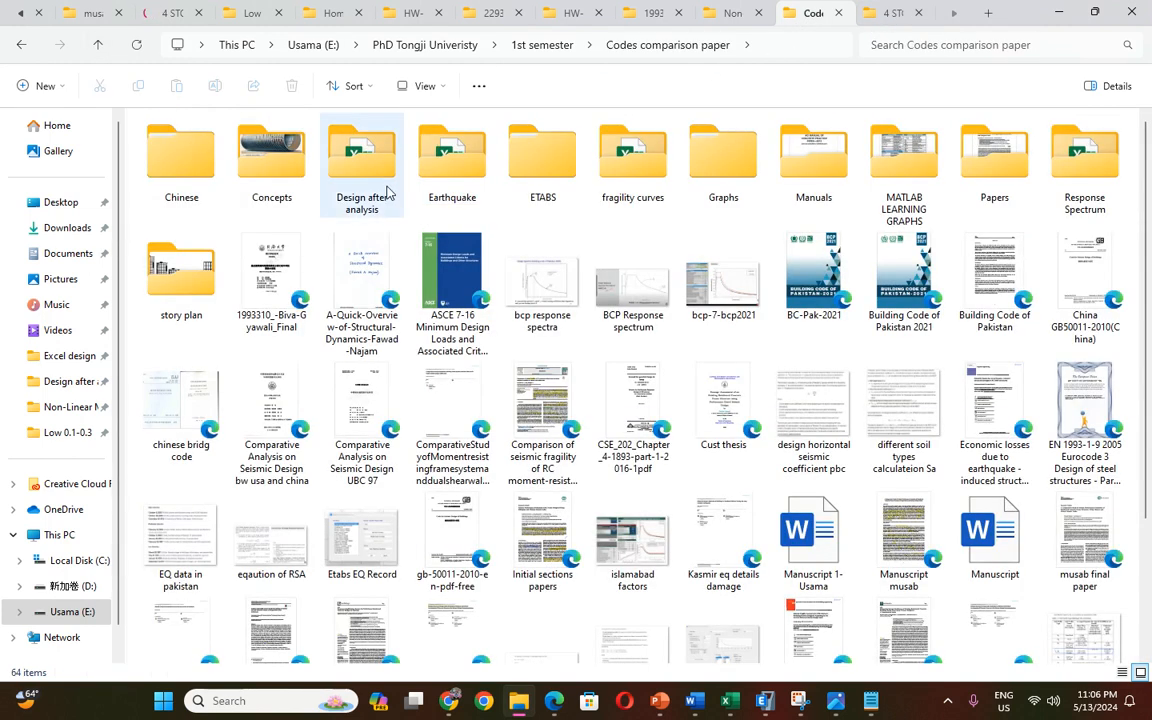
double_click(437, 180)
double_click(194, 168)
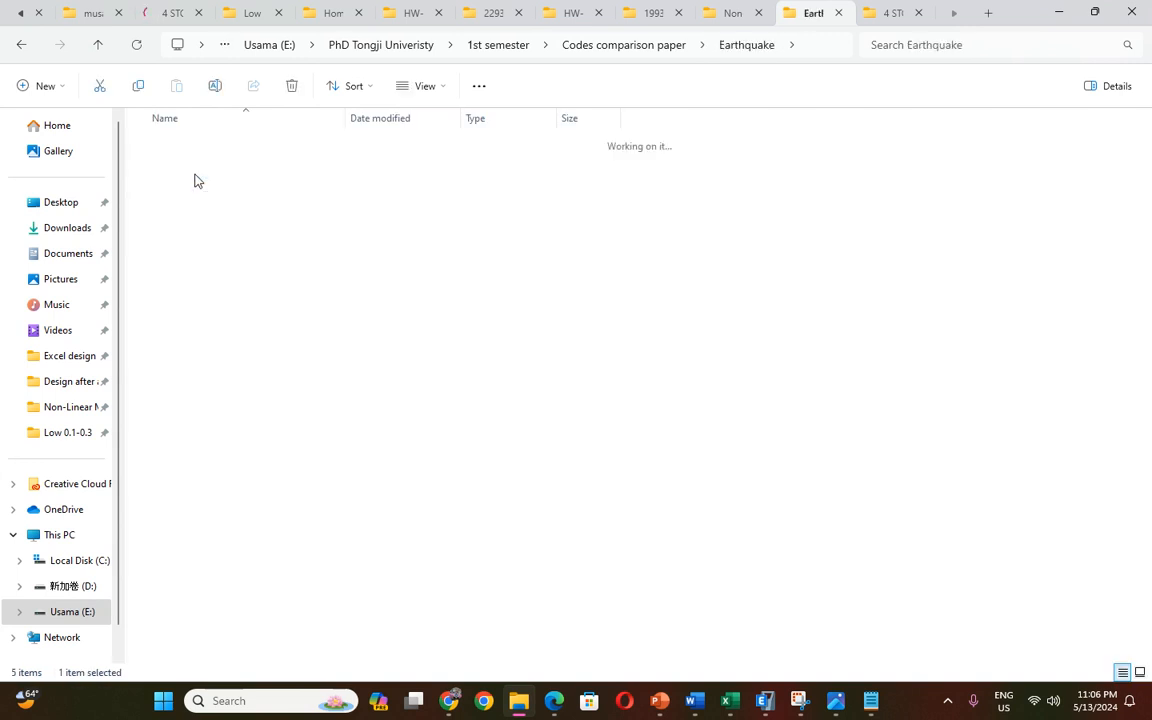
double_click(182, 172)
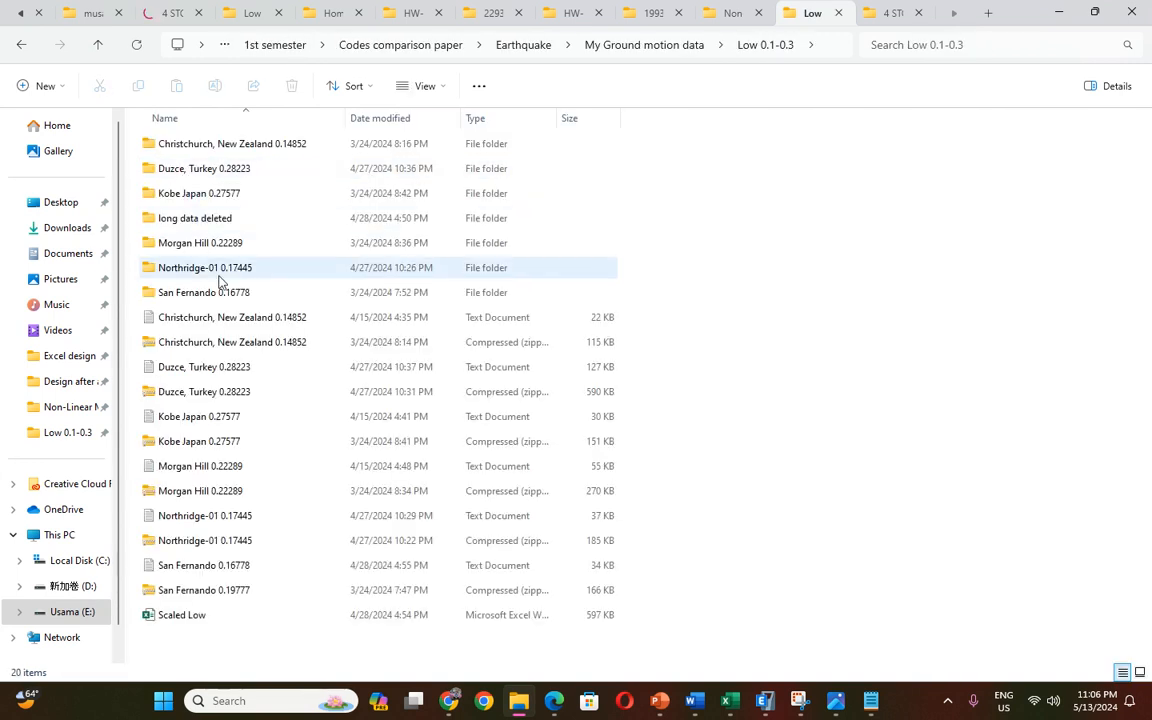
double_click(185, 148)
double_click(188, 168)
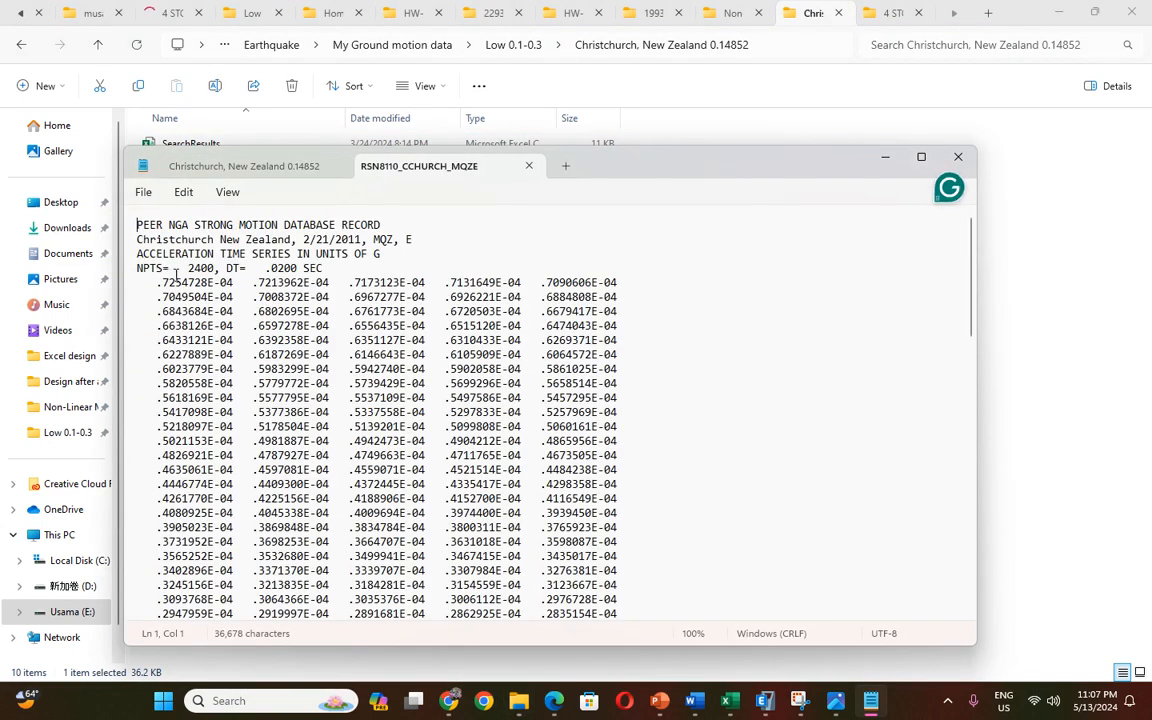
Switch back to ETABS, set the case's number of output time steps to 2400 and step size to 0.02 sec, and accept it.
click(764, 700)
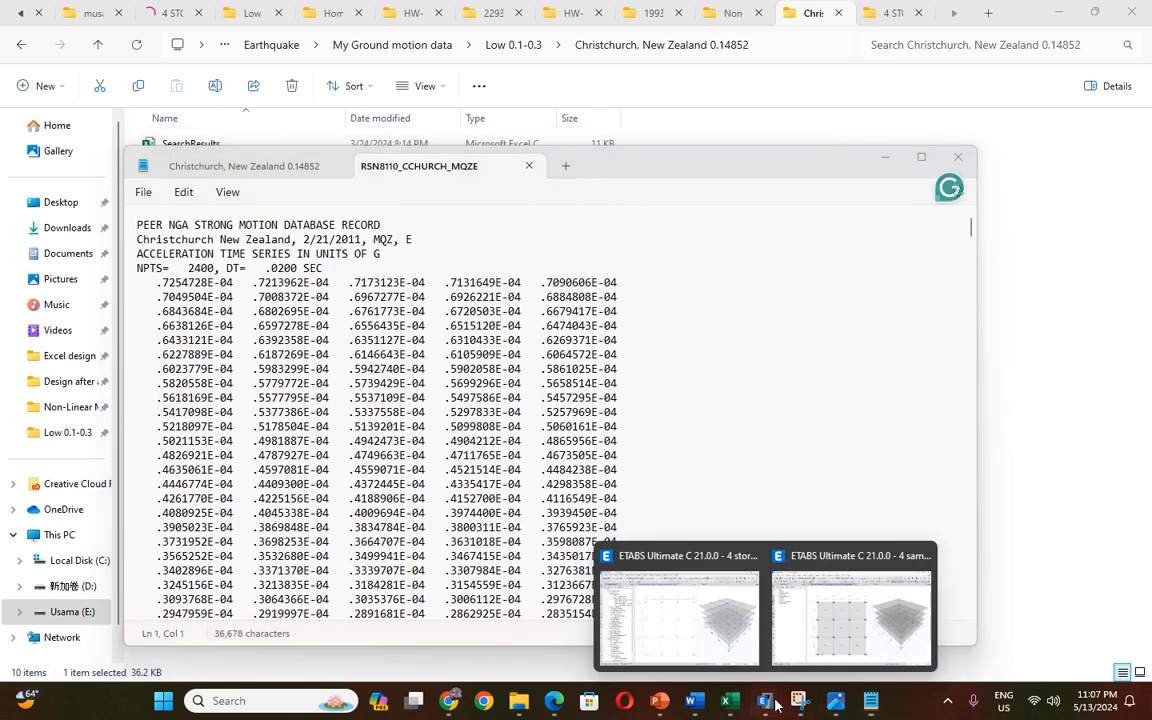
click(810, 647)
drag(667, 457, 615, 467)
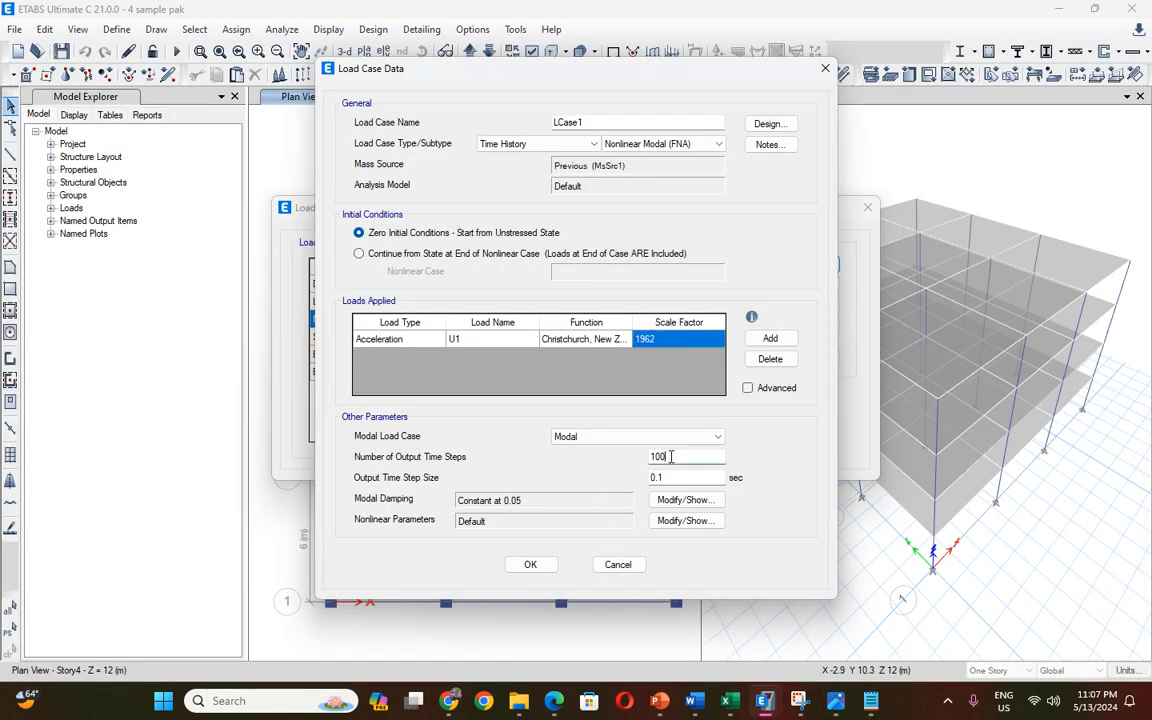
text(24)
click(871, 700)
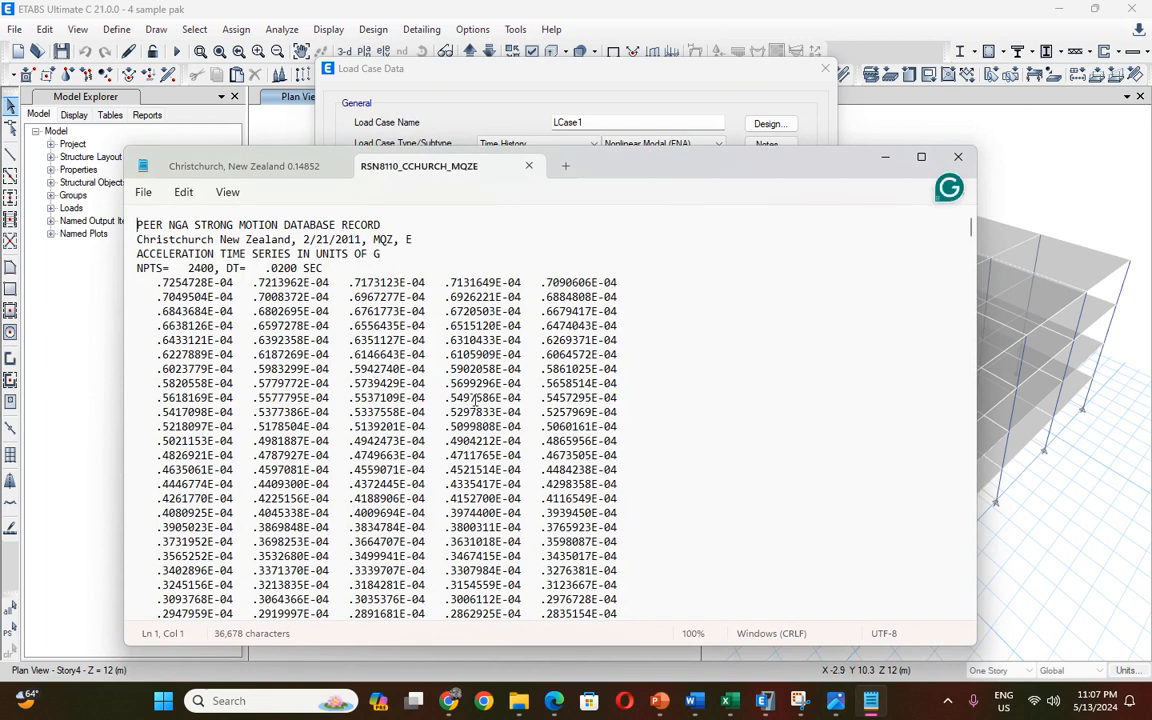
click(768, 704)
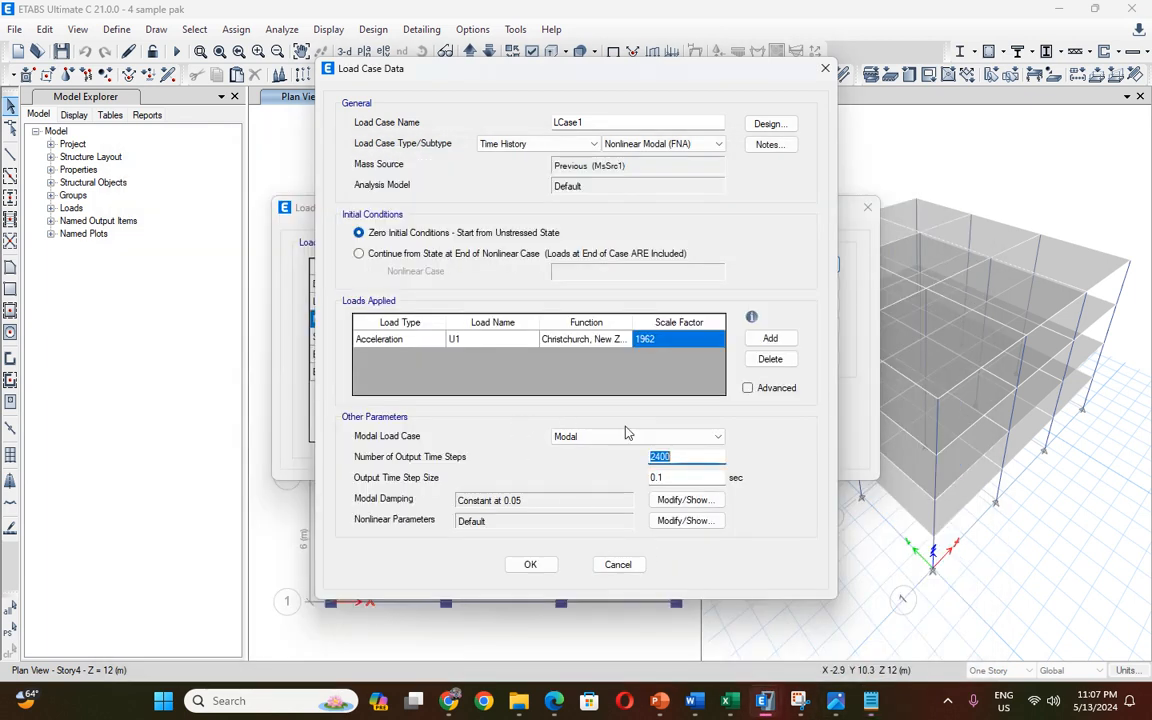
drag(678, 477, 622, 481)
text(02)
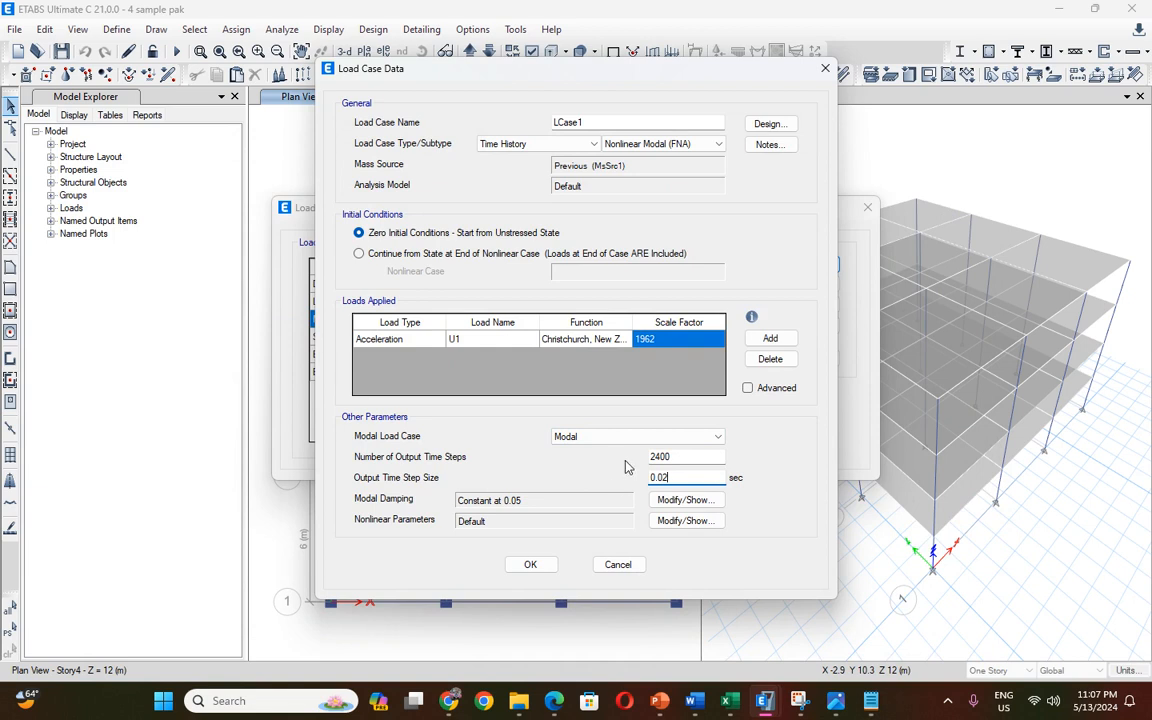
click(530, 565)
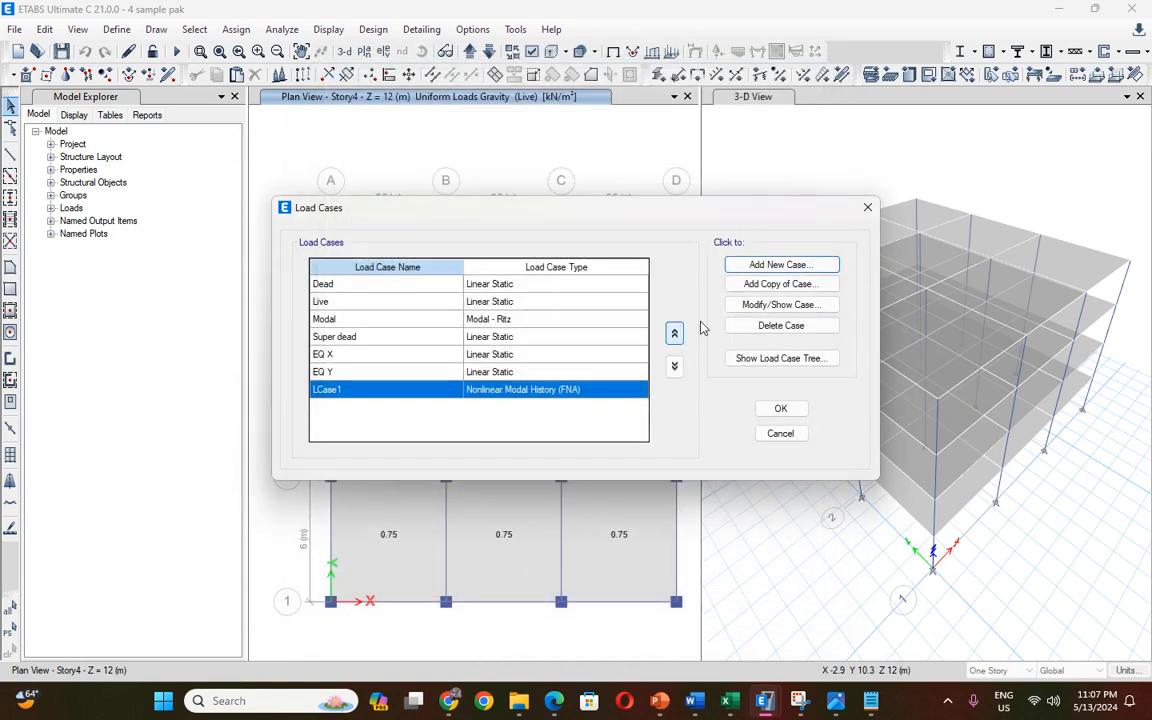
Add a copy of the Christchurch time history case and change its applied load function to Duzce, Turkey 0.28223.
click(769, 268)
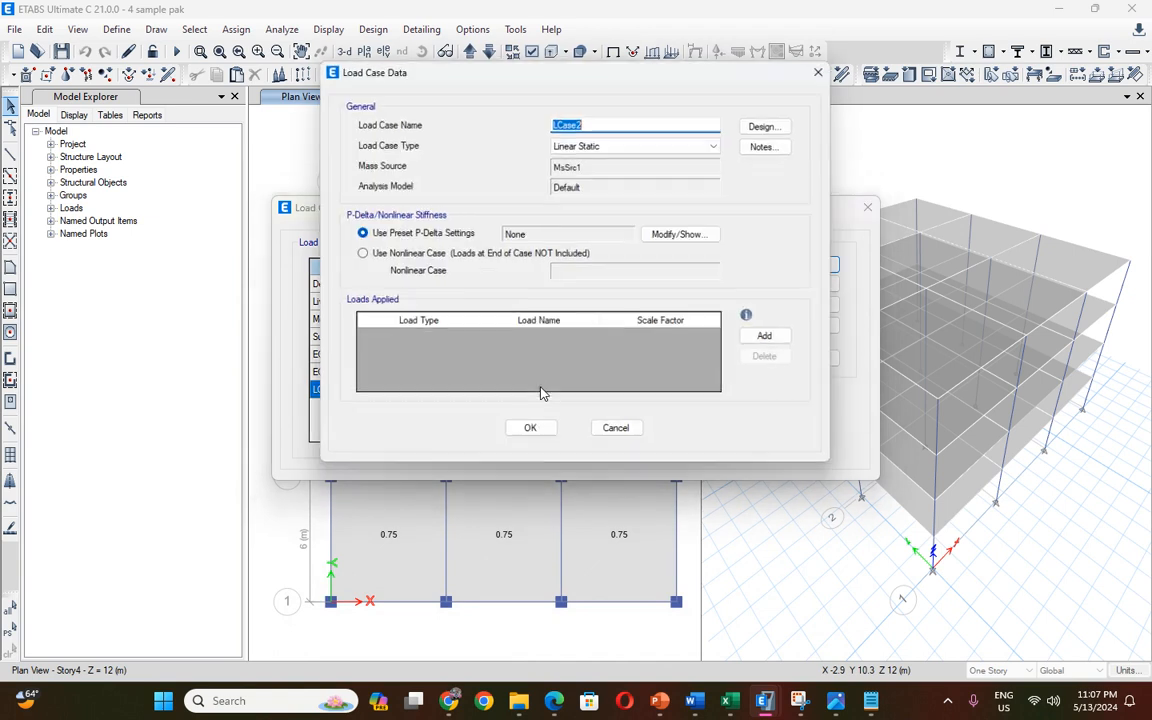
click(825, 68)
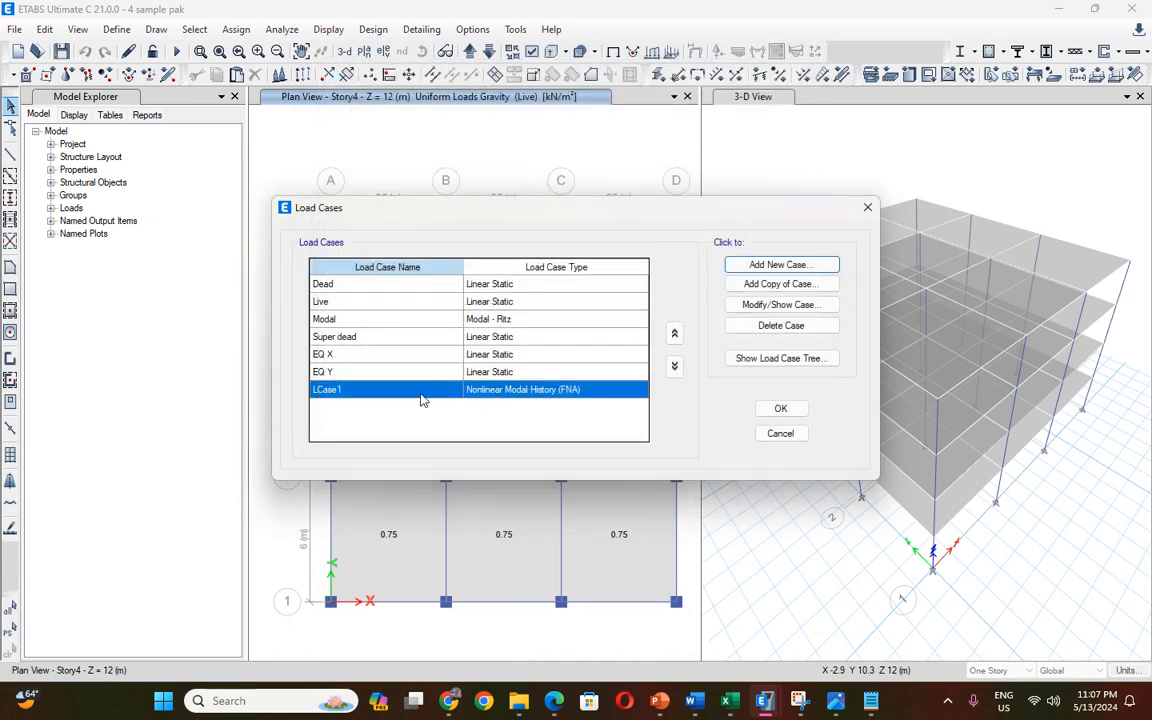
click(766, 288)
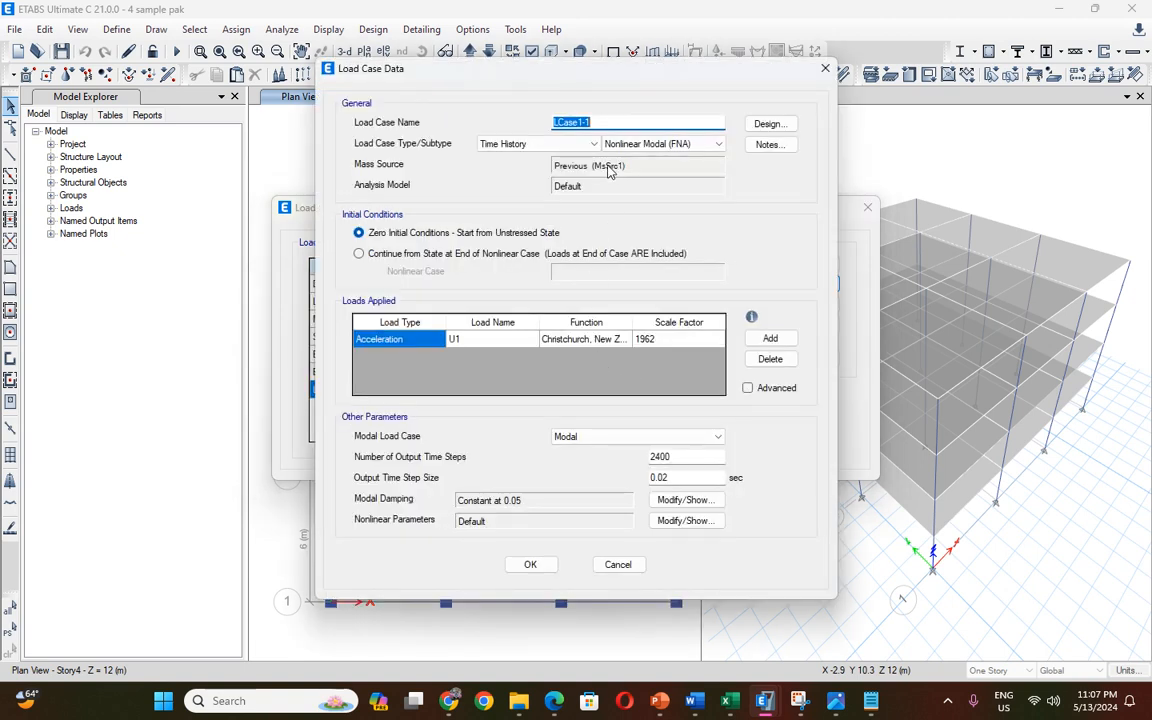
click(585, 339)
click(624, 339)
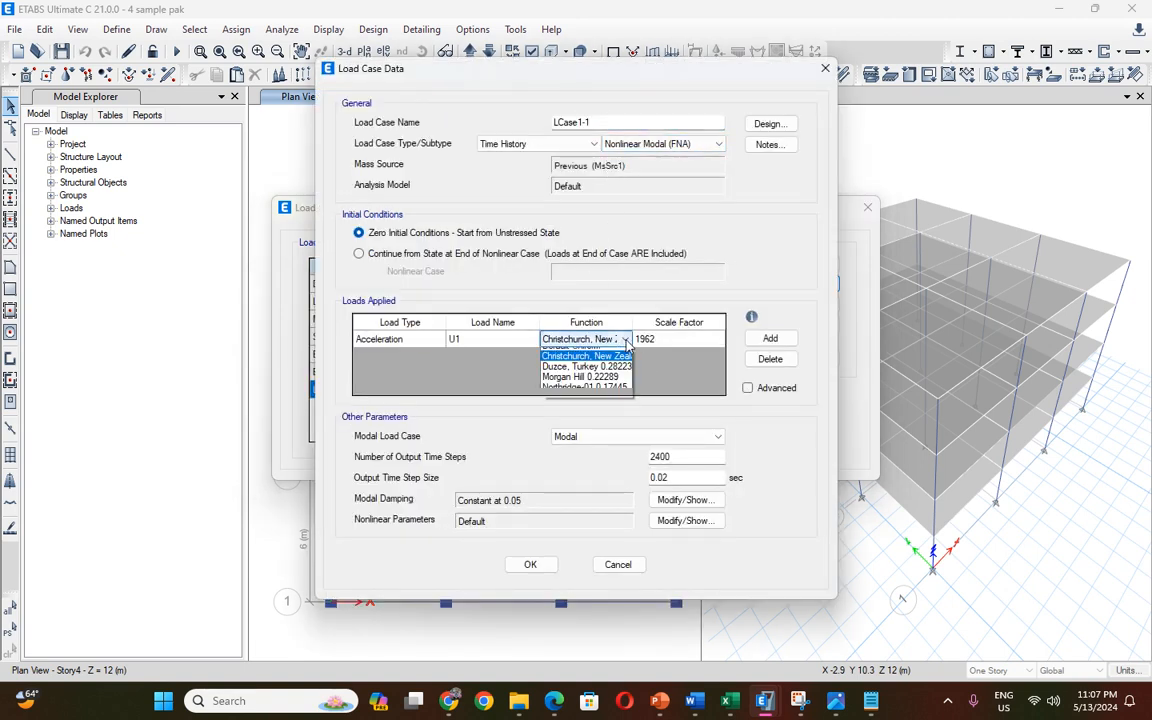
click(599, 374)
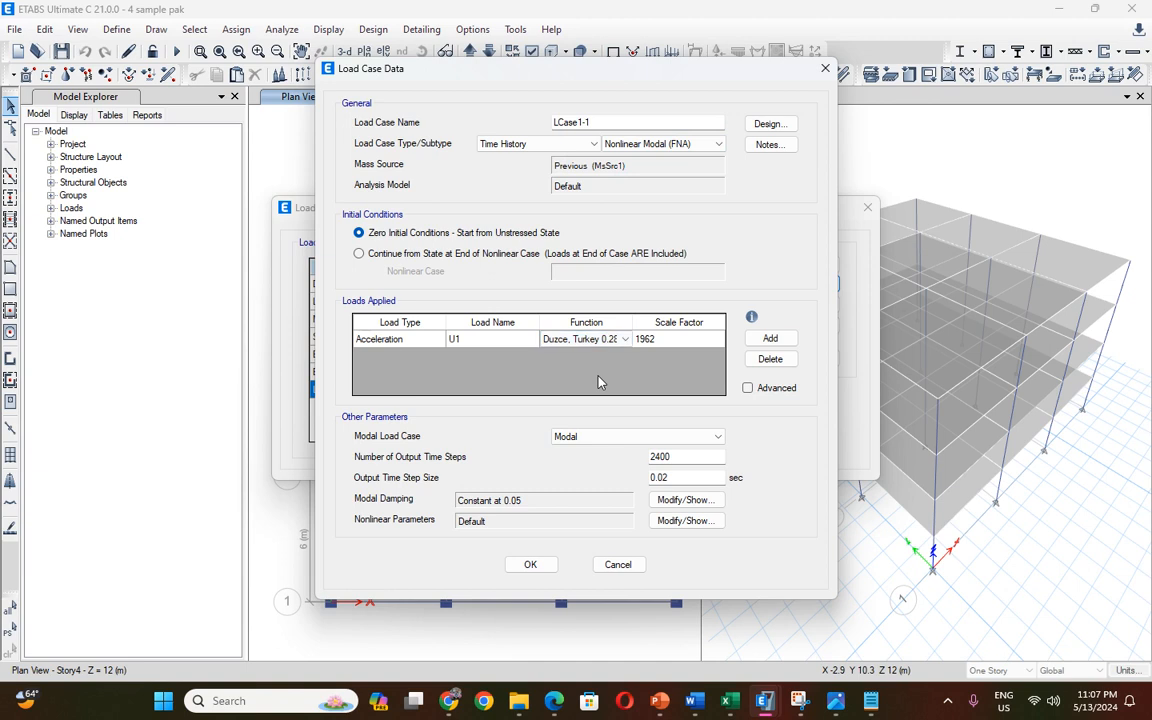
Switch to File Explorer and open the RSN8164_DUZCE_487-EW record from the Duzce, Turkey 0.28223 folder.
mouse_move(518, 700)
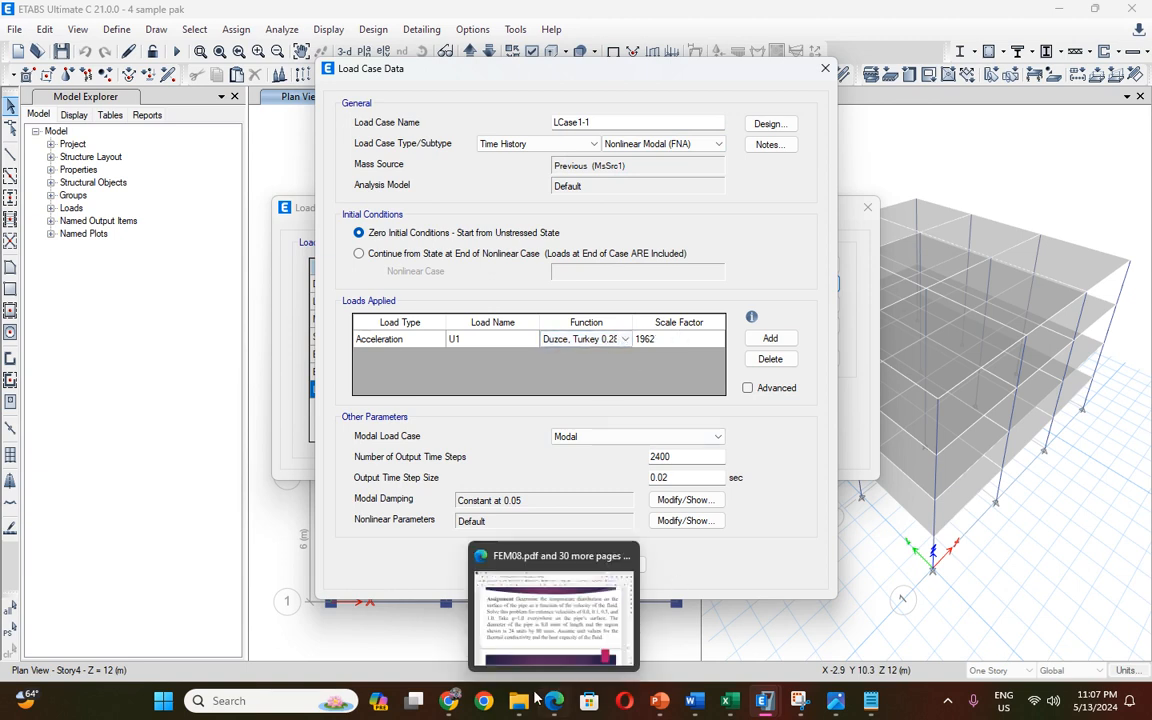
click(437, 548)
click(97, 44)
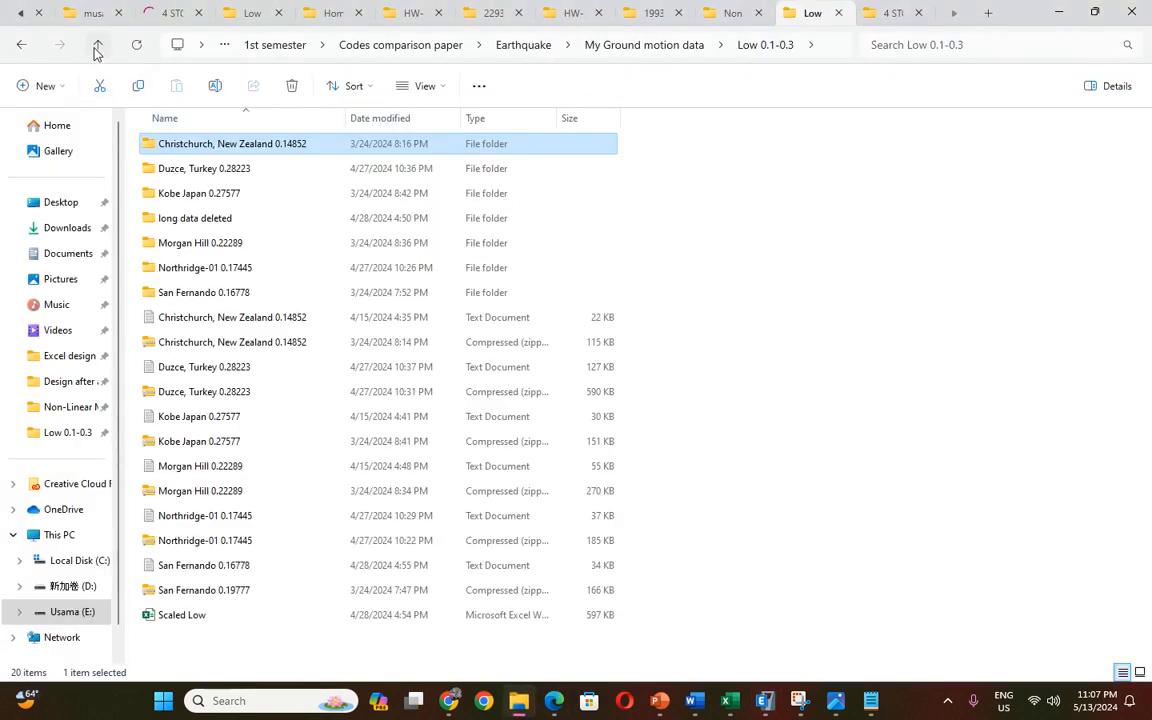
double_click(198, 170)
double_click(190, 172)
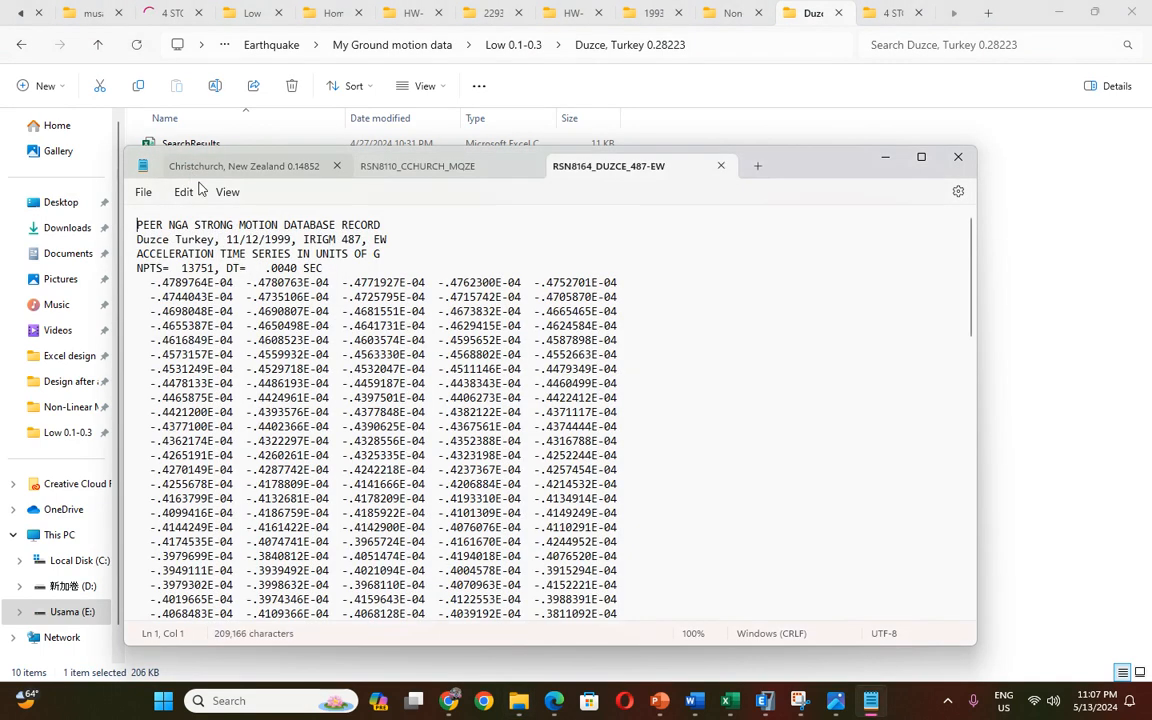
Copy the NPTS value 13751 from the Duzce record and paste it into ETABS as the load case's number of output time steps.
drag(183, 268, 216, 272)
right_click(200, 272)
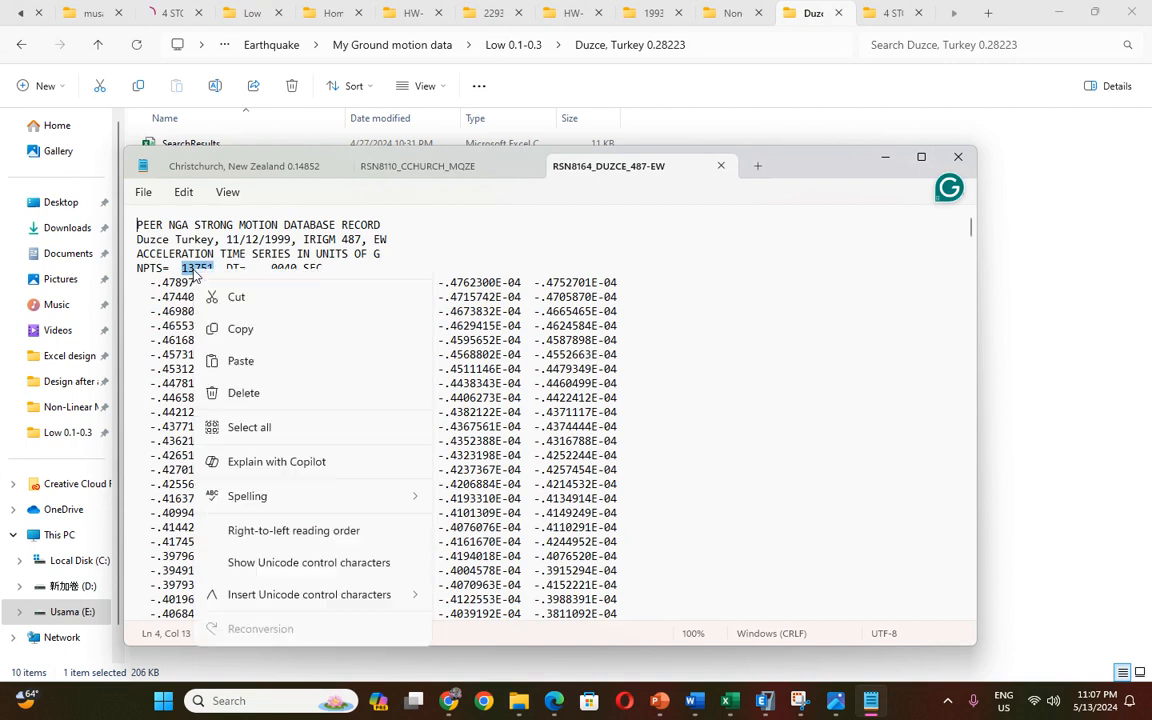
click(240, 353)
mouse_move(765, 700)
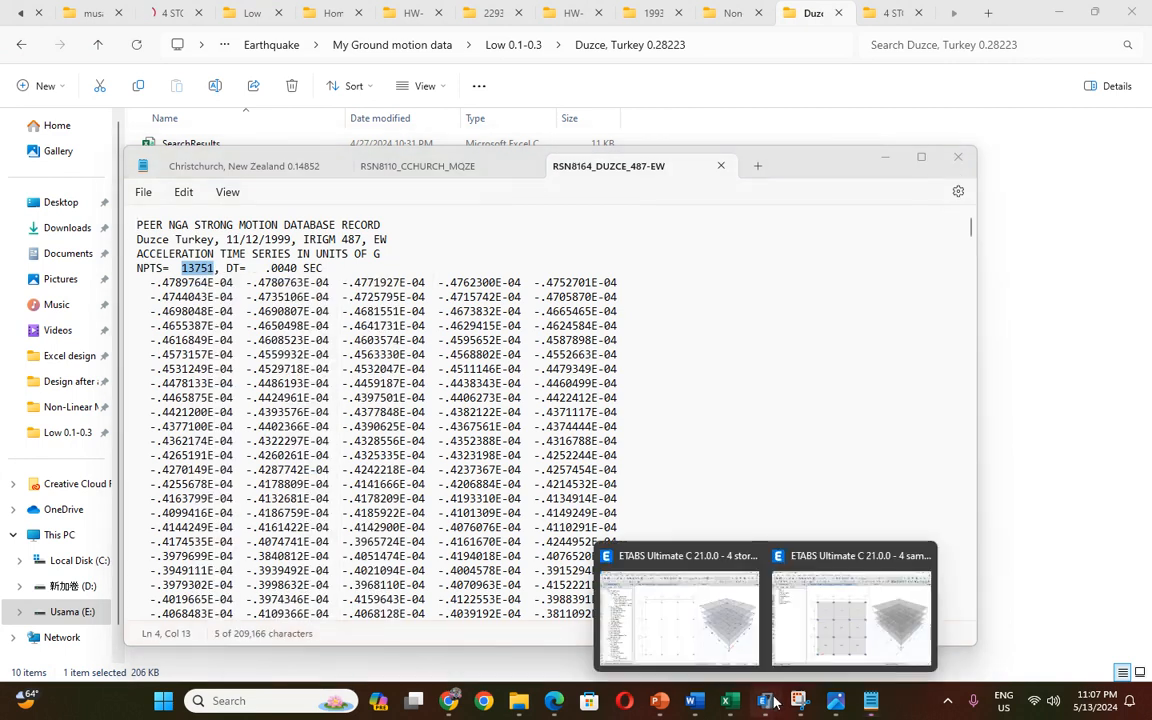
click(785, 603)
double_click(661, 456)
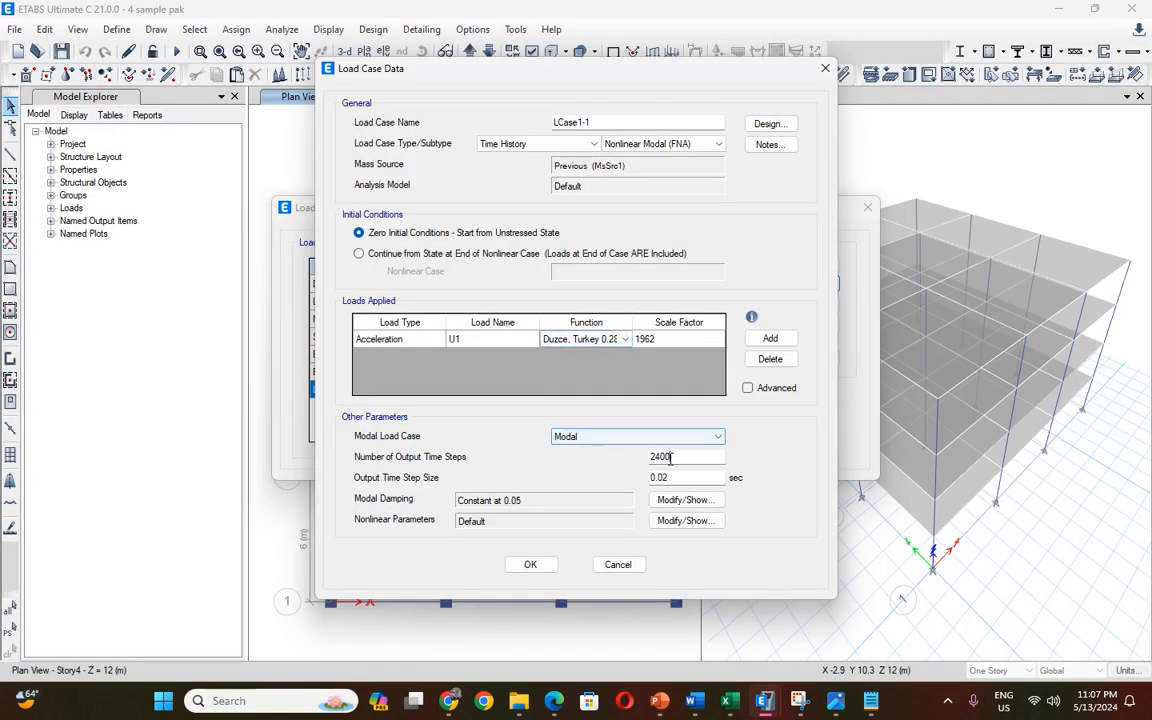
right_click(661, 456)
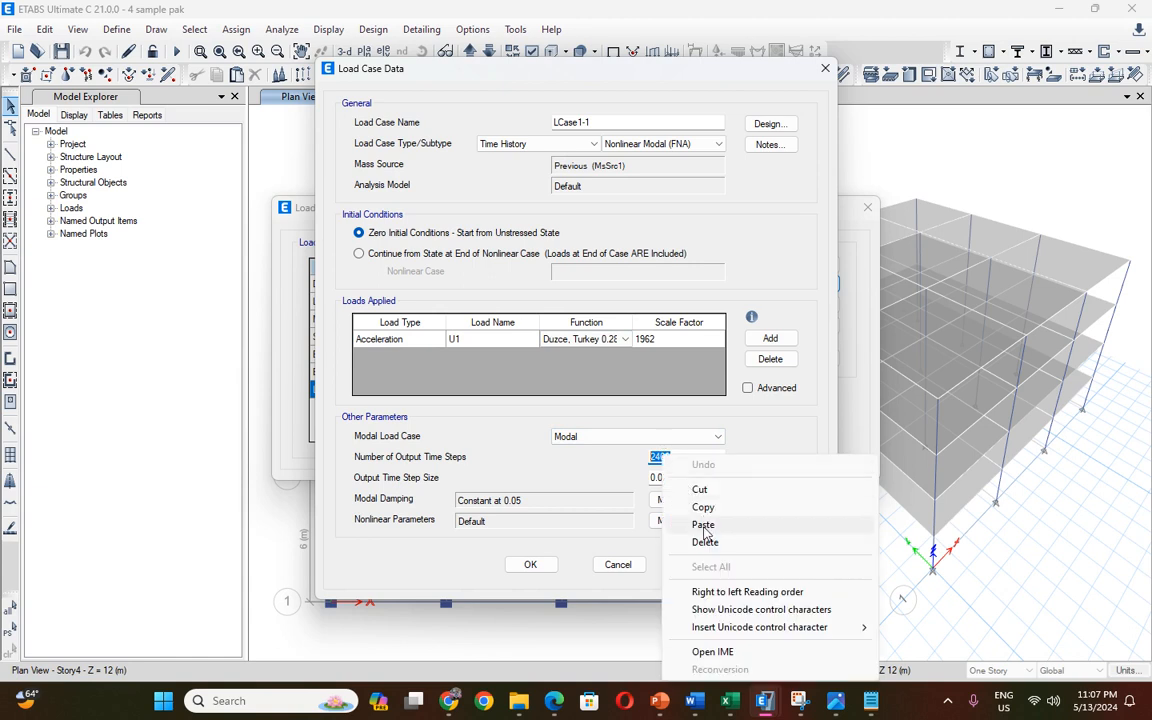
click(703, 525)
Check DT in the Duzce record, set the case's output time step size to 0.004 sec with the Duzce, Turkey 0.28223 function, and accept it.
key(alt+Tab)
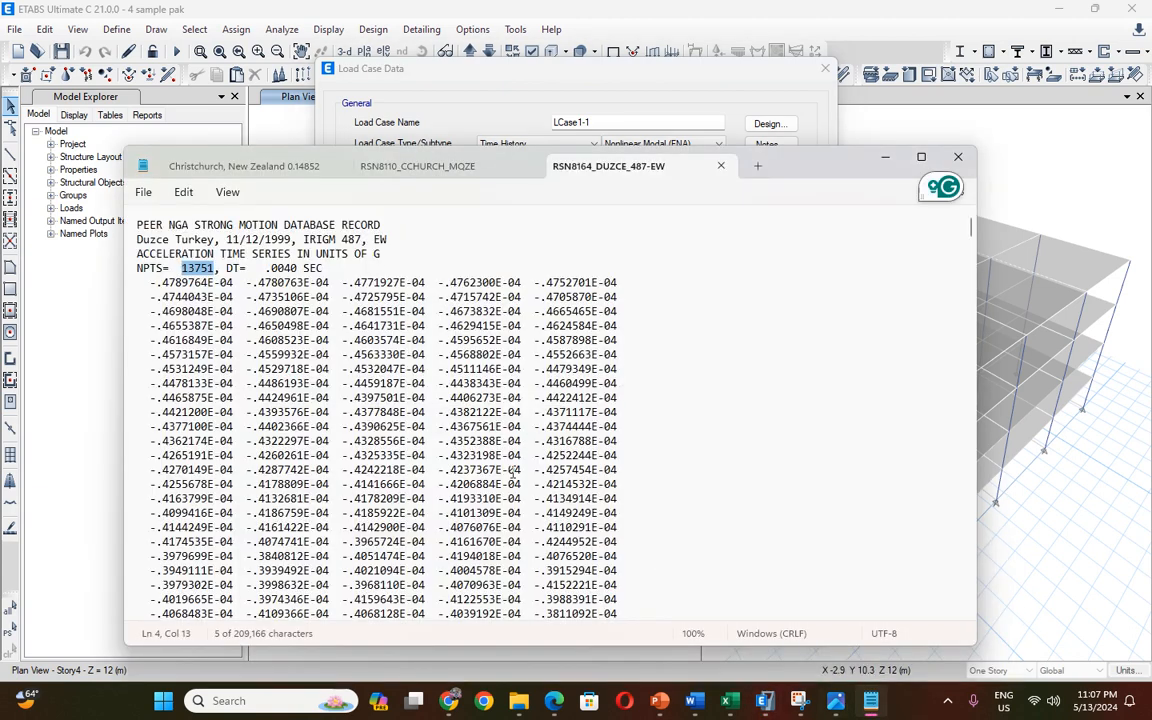
click(885, 157)
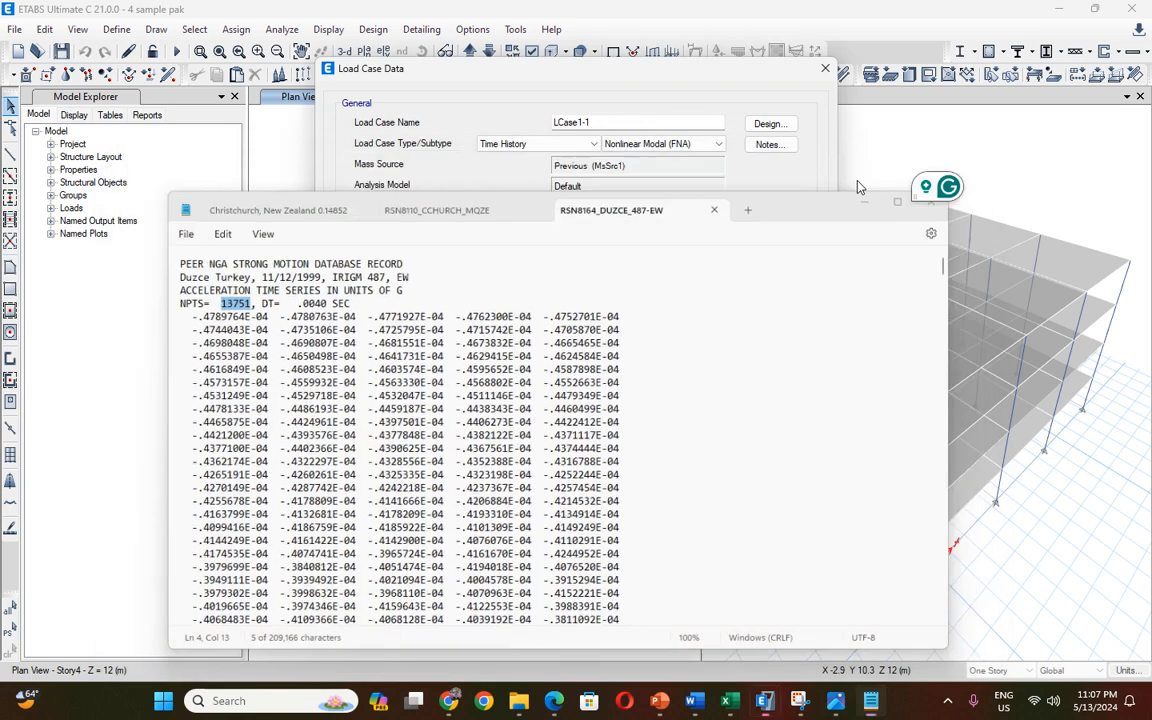
click(679, 475)
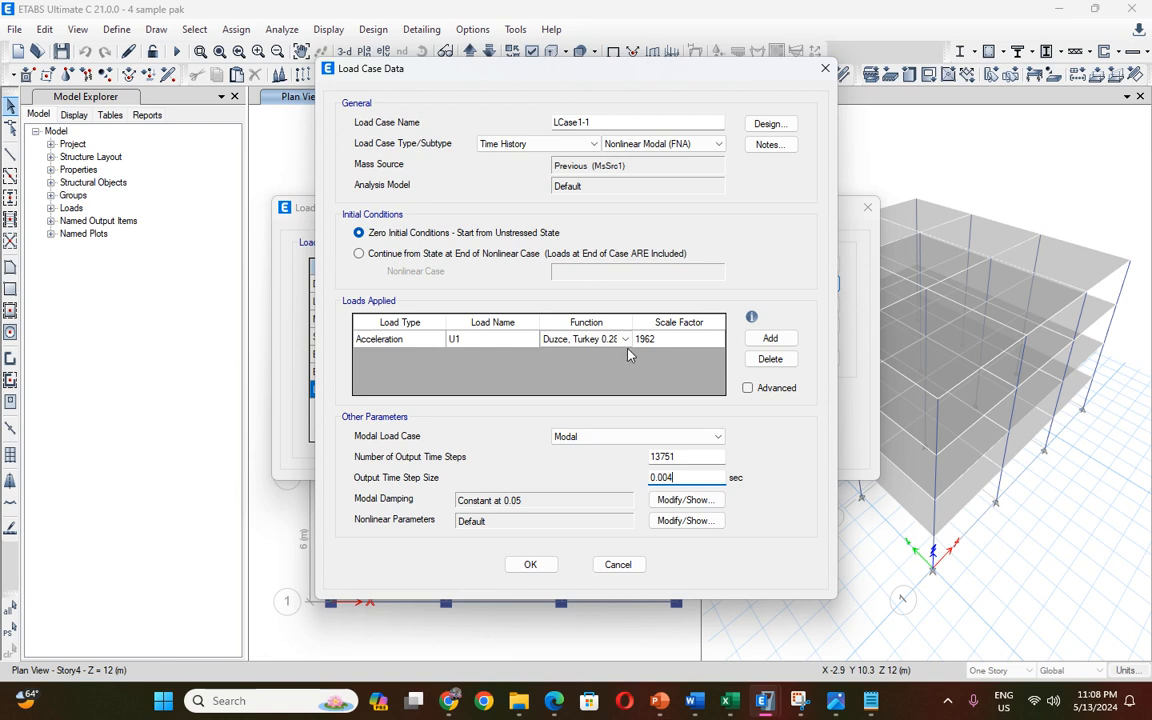
click(596, 340)
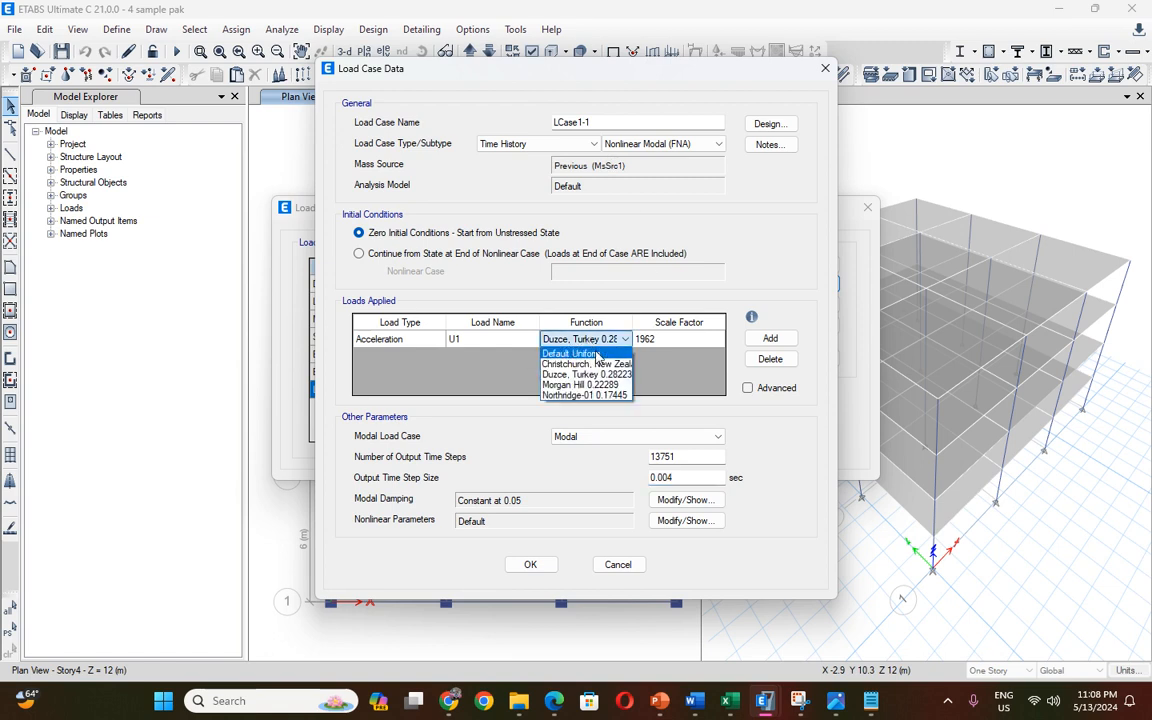
click(591, 377)
click(530, 564)
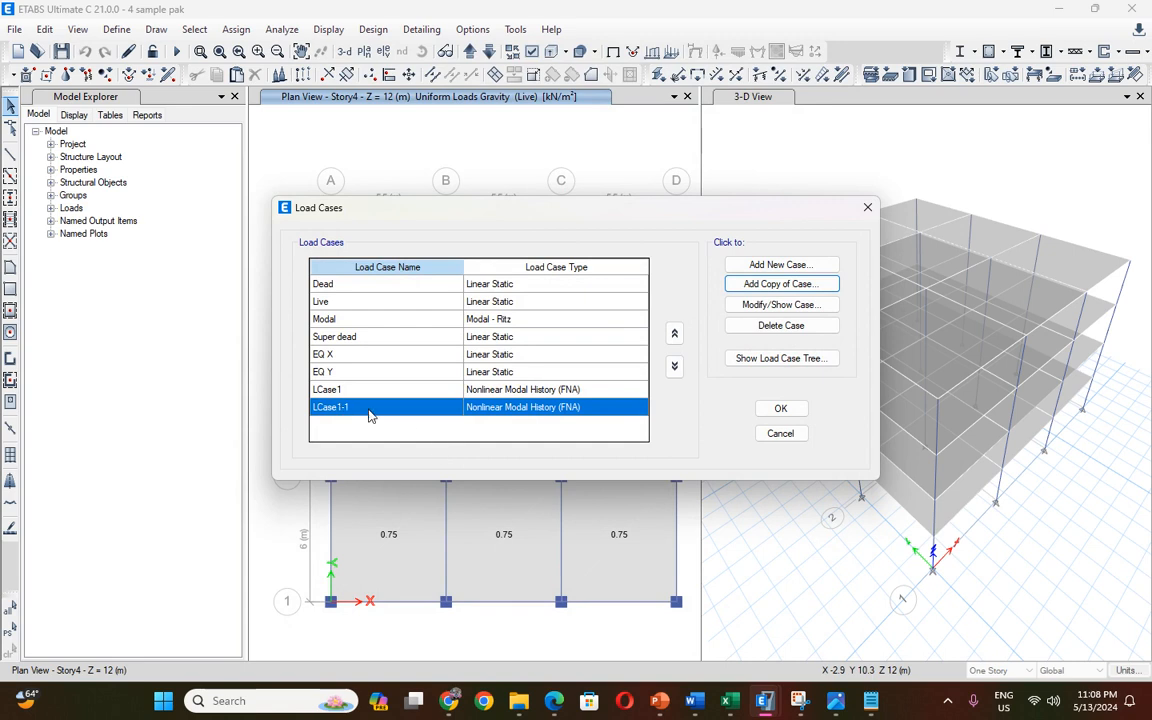
Rename the load case LCase1-1 as Duzce.
click(762, 311)
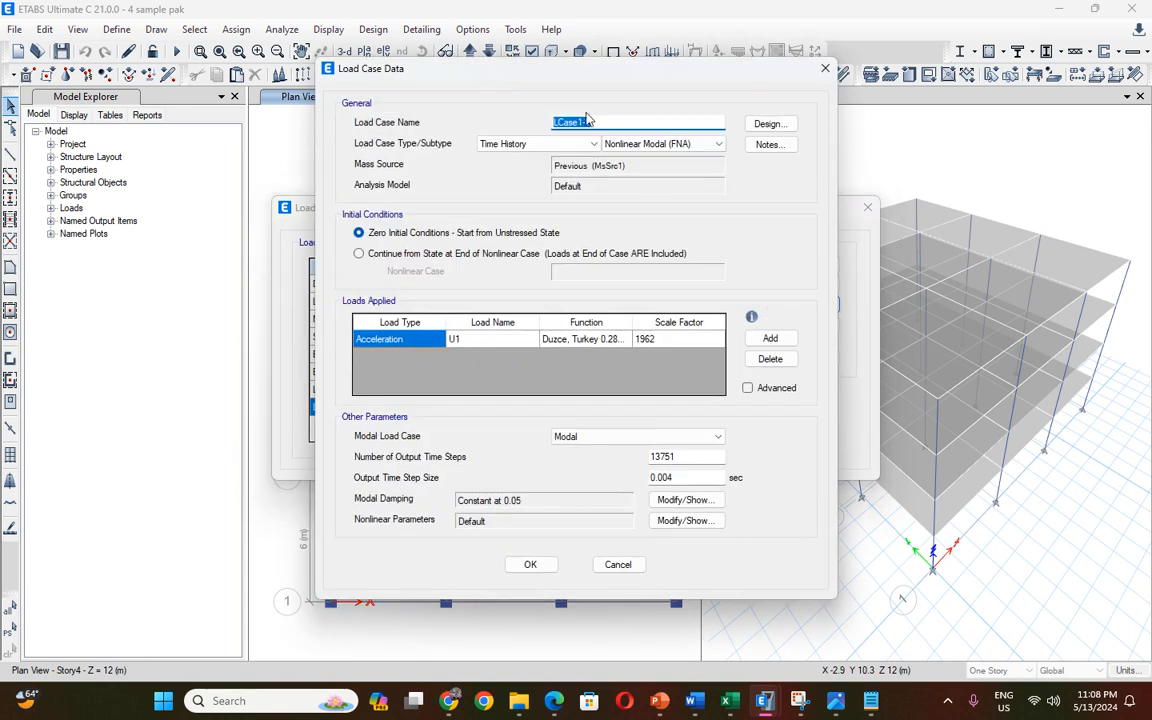
text(d)
click(530, 564)
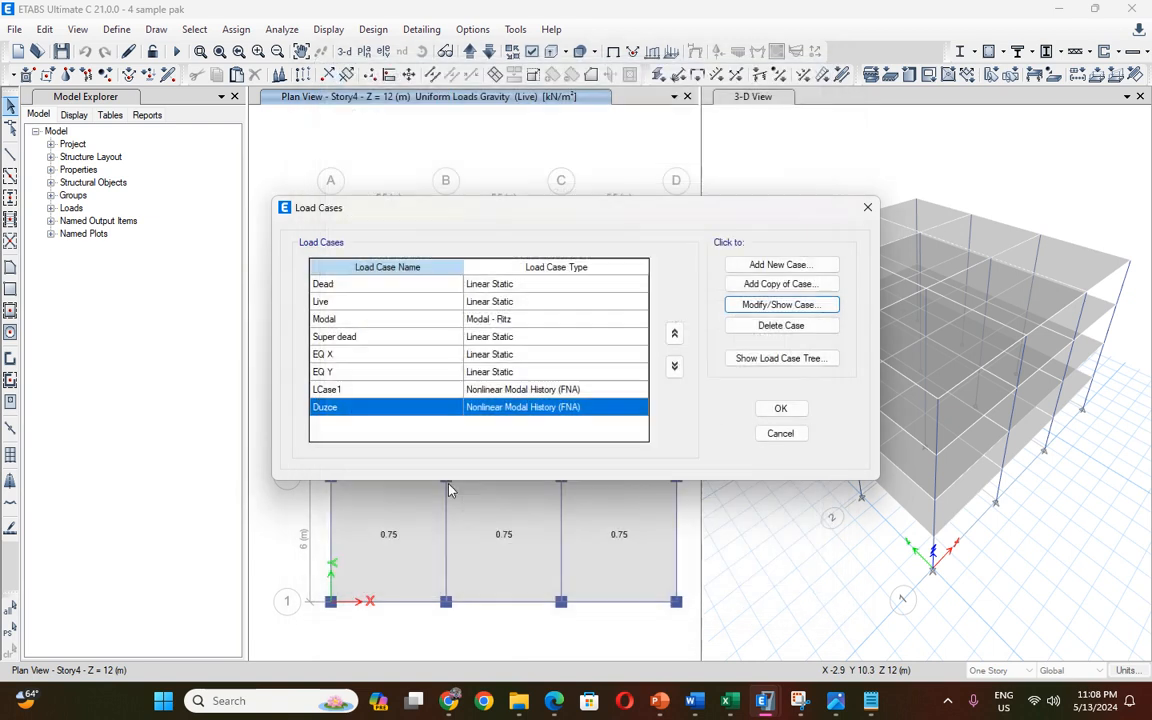
Rename the load case LCase1 as Christchurch.
click(340, 390)
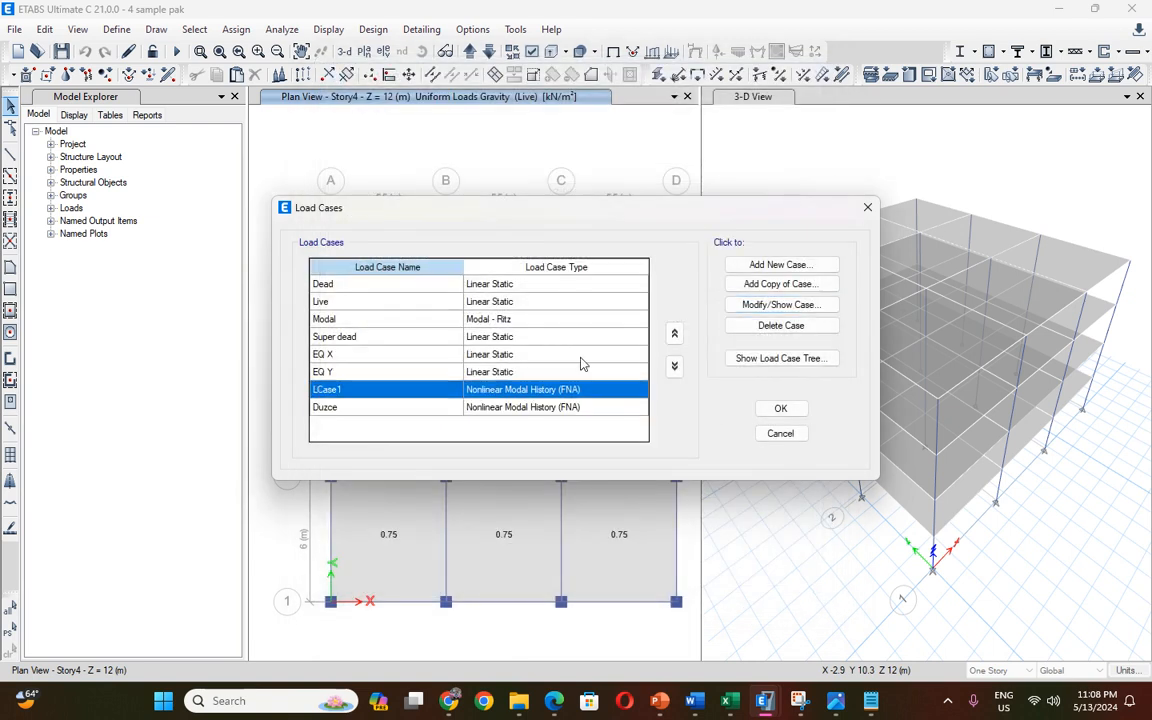
click(752, 307)
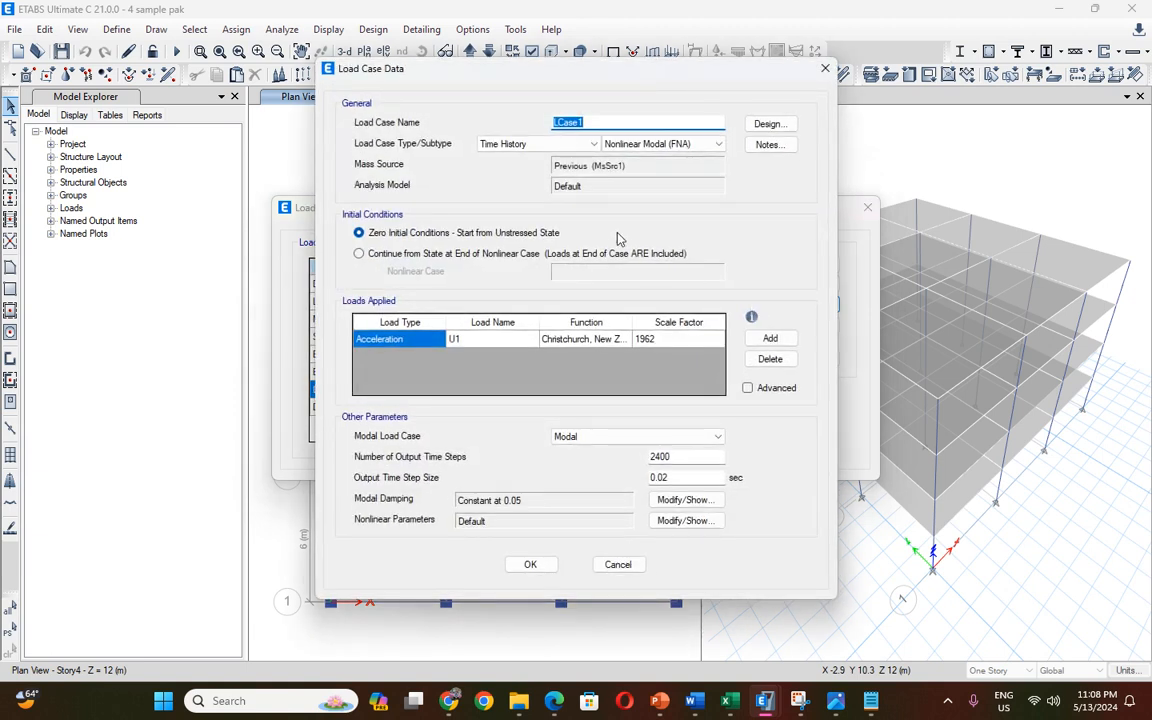
text(Christchurch)
click(530, 564)
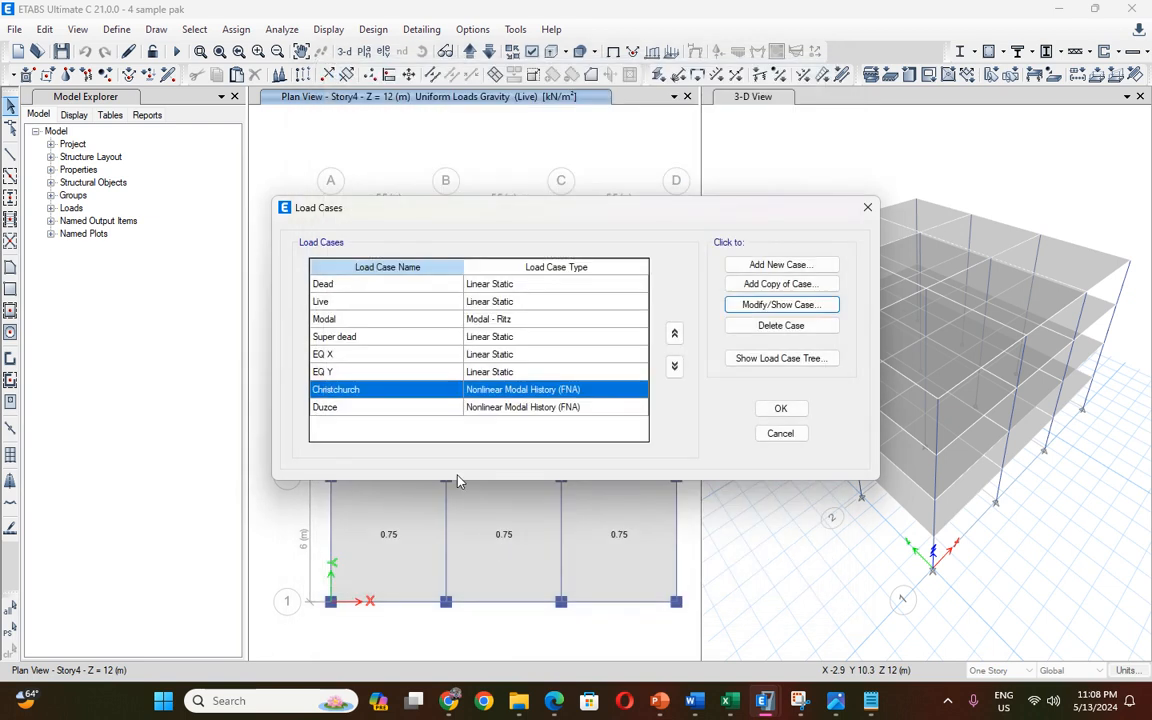
Add a copy of the Duzce case with the applied load function Morgan Hill 0.22289 and name it Morgan Hill.
click(480, 409)
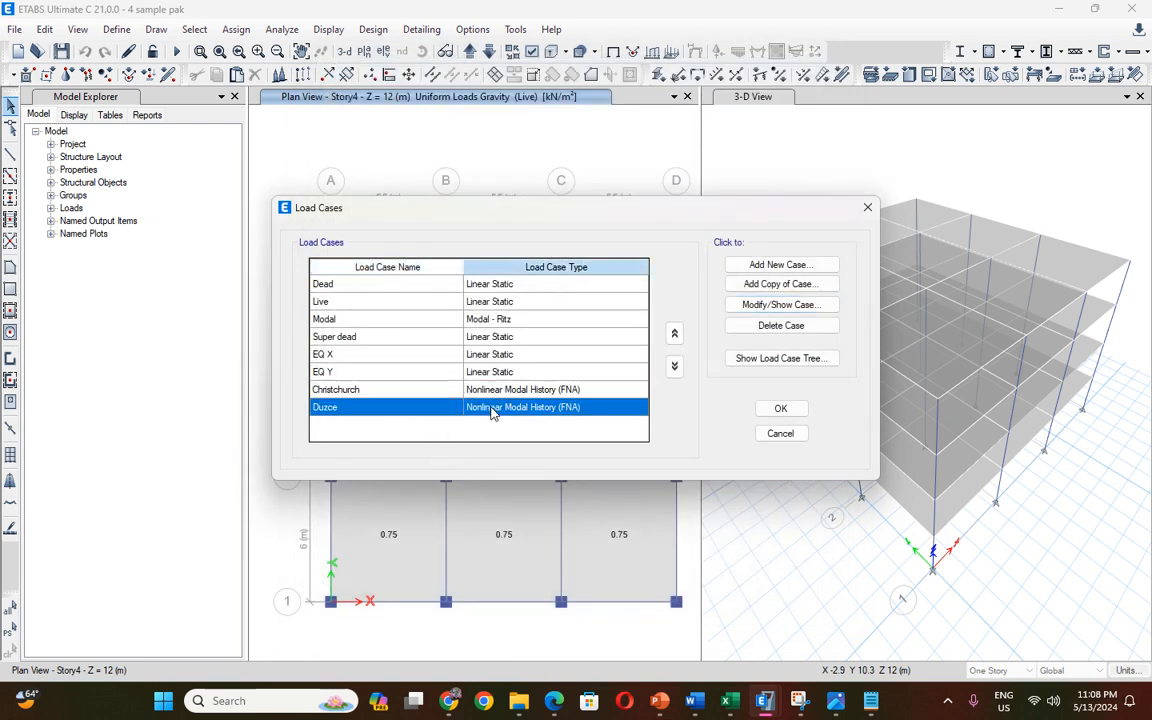
click(770, 286)
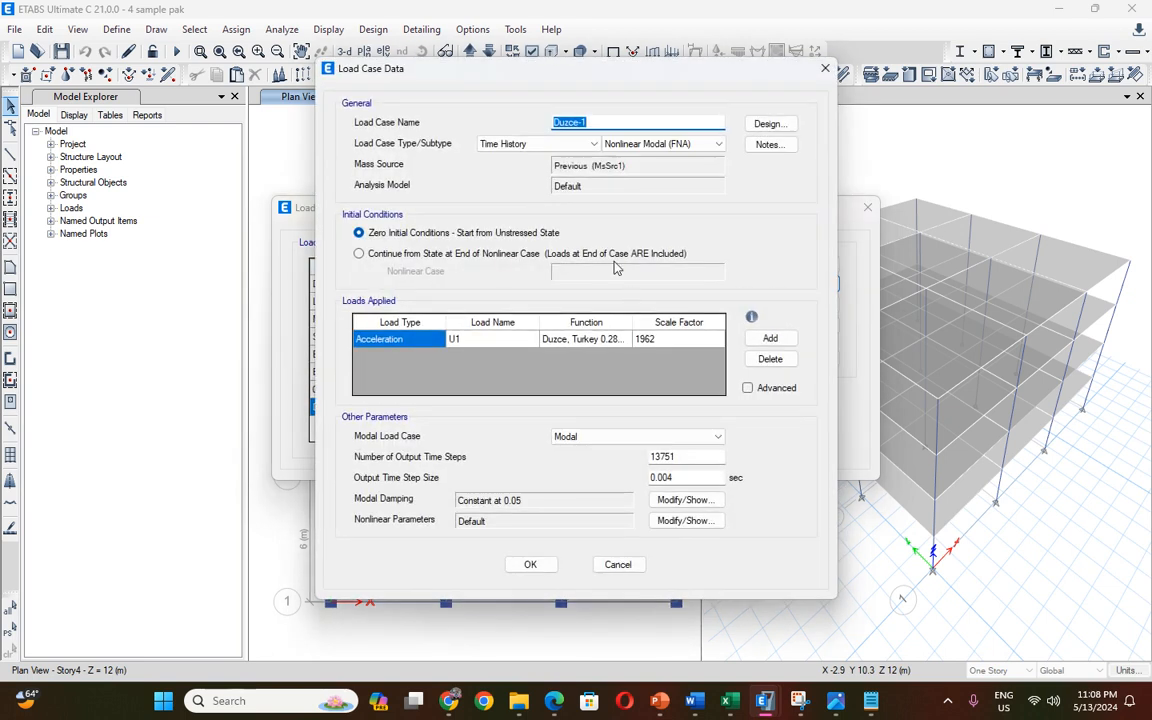
click(590, 340)
click(625, 339)
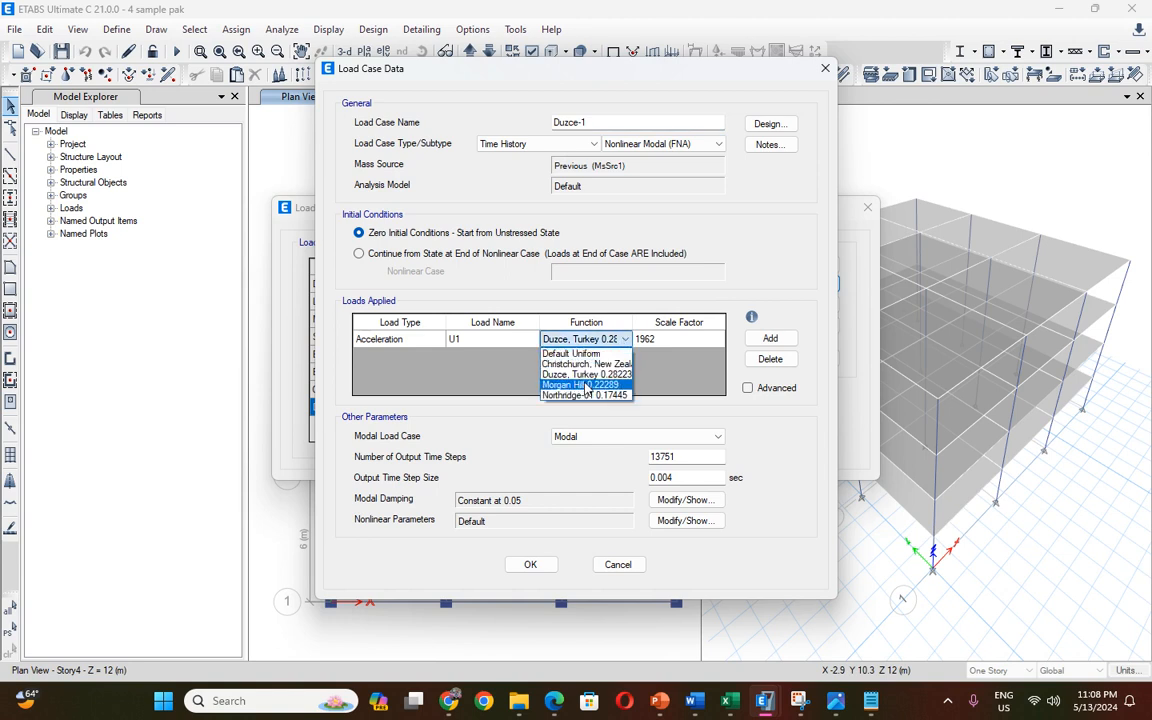
click(586, 385)
drag(589, 122, 519, 125)
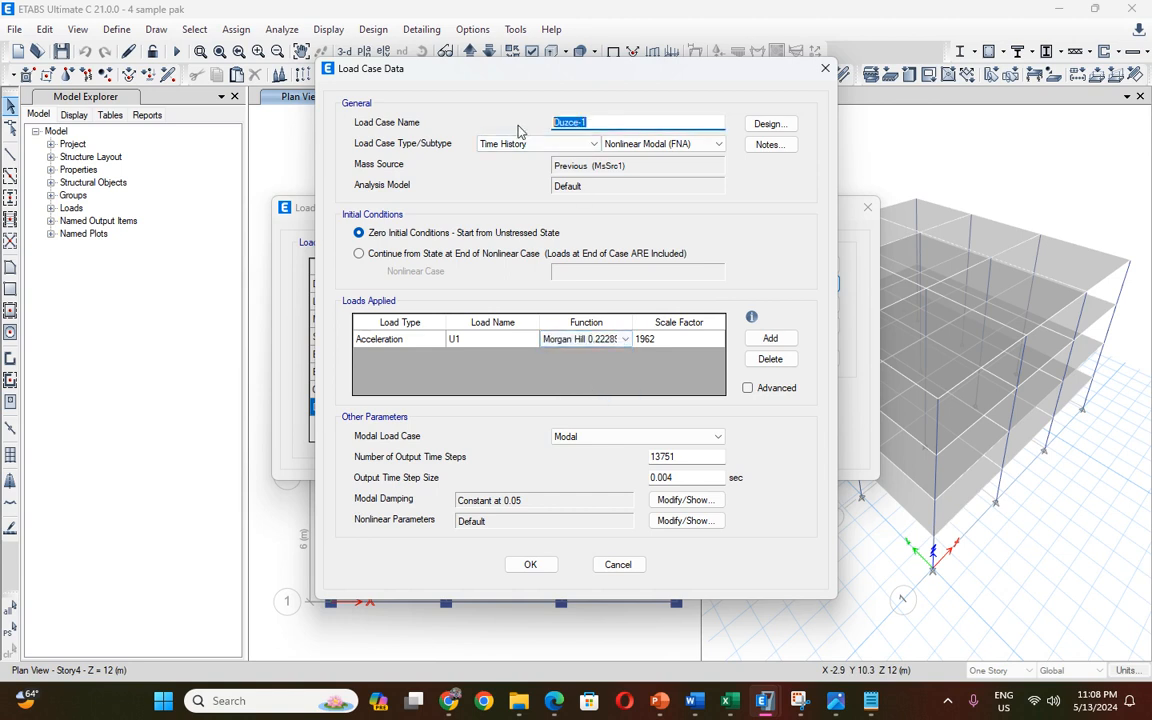
text(Morgan Hill)
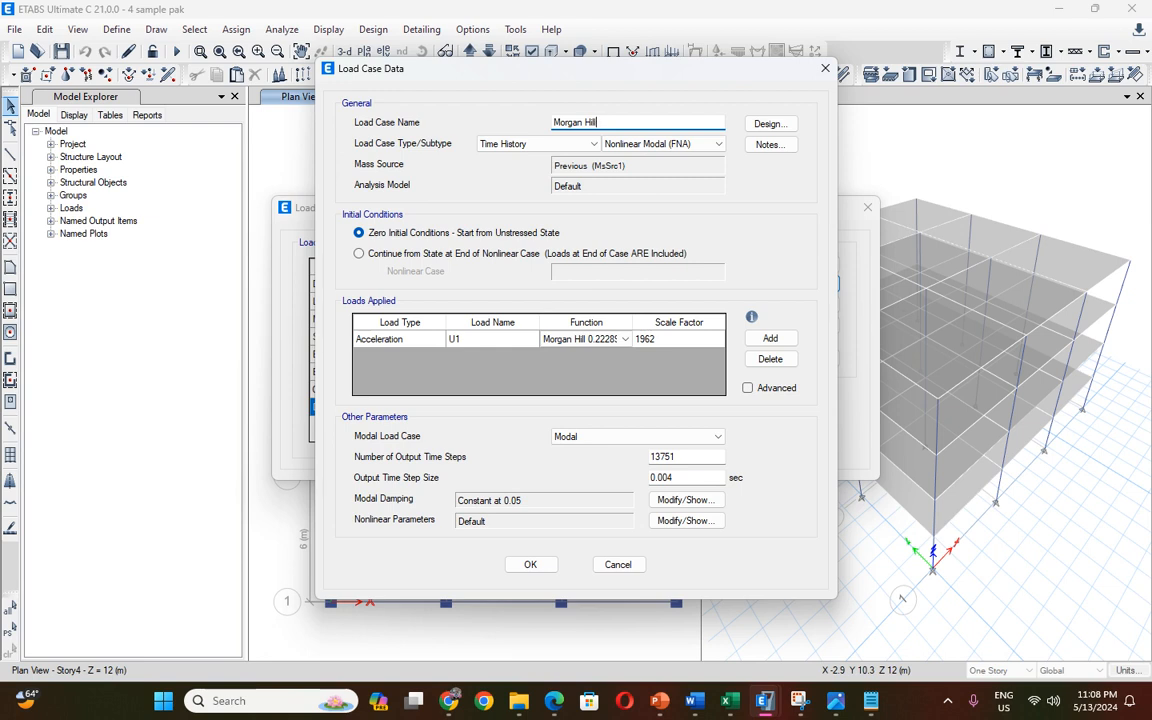
Switch to File Explorer and open the RSN459_MORGAN_G06000 record from the Morgan Hill 0.22289 folder under Low 0.1-0.3.
click(519, 701)
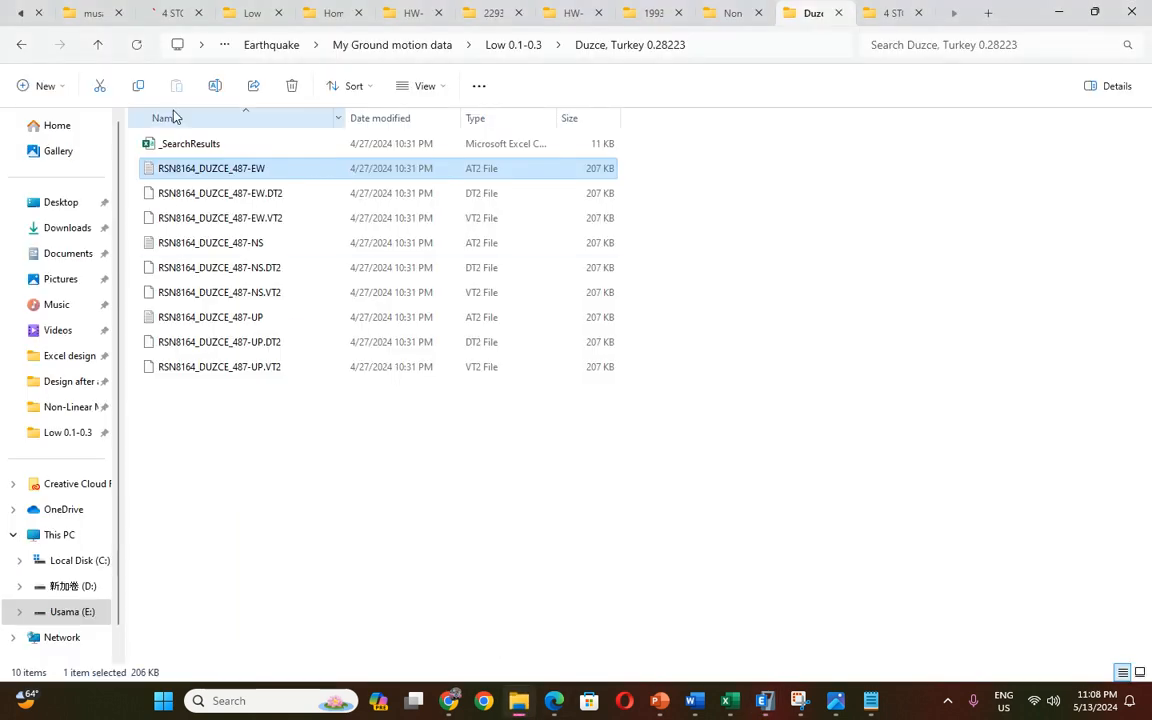
click(98, 44)
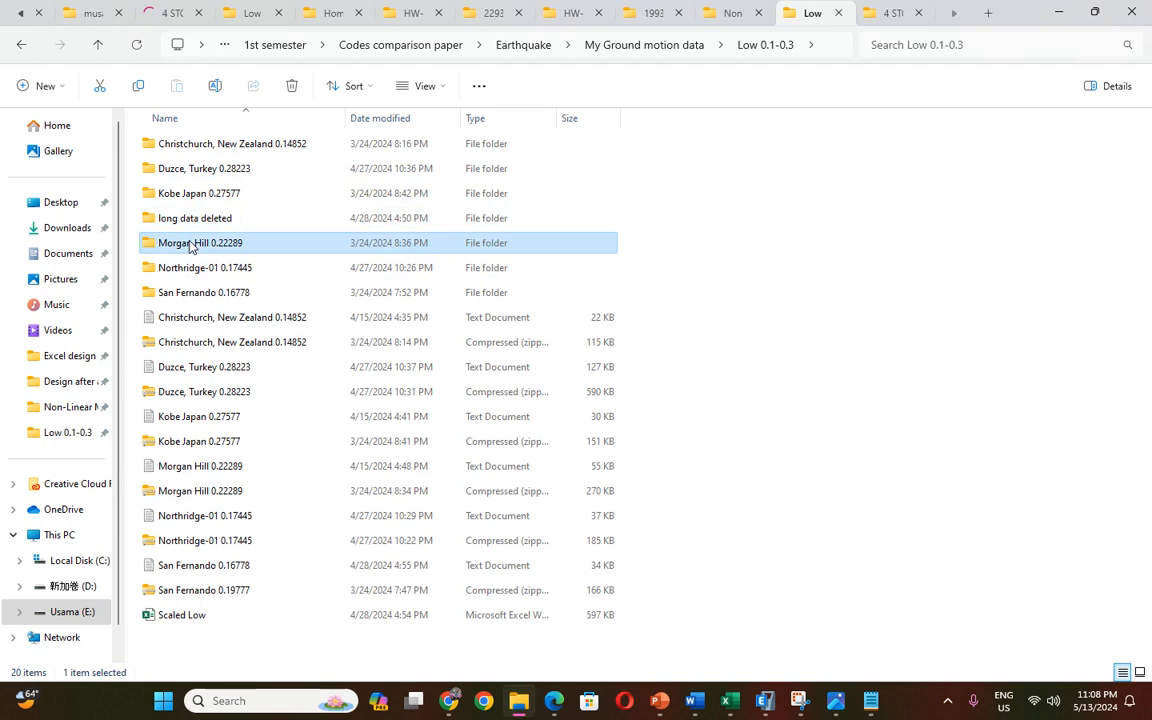
double_click(222, 244)
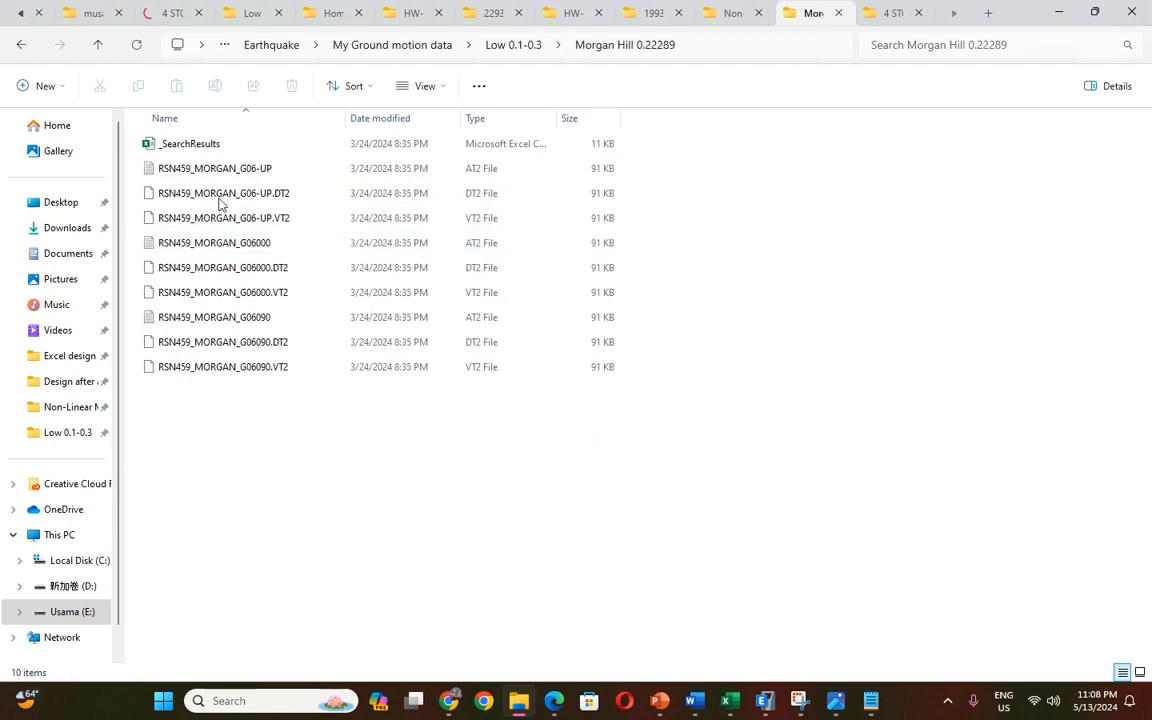
double_click(214, 243)
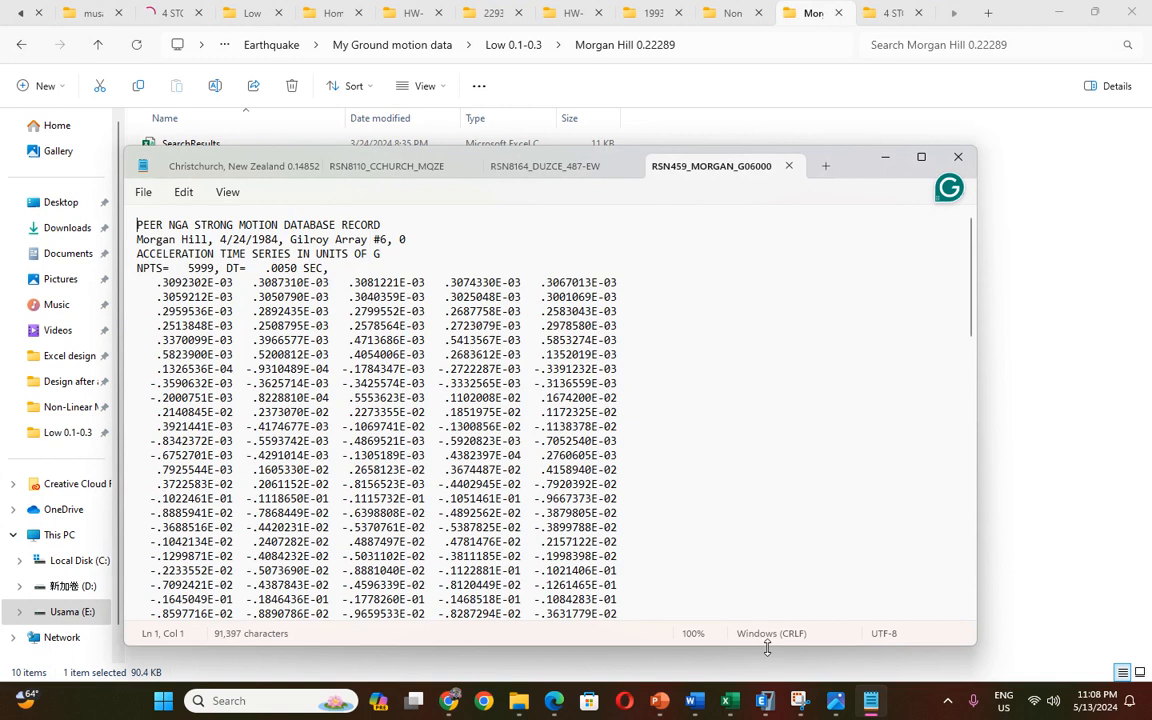
Back in ETABS, set the Morgan Hill case to 5999 output time steps of 0.005 sec with the Modal load case, and accept it.
mouse_move(764, 700)
click(684, 638)
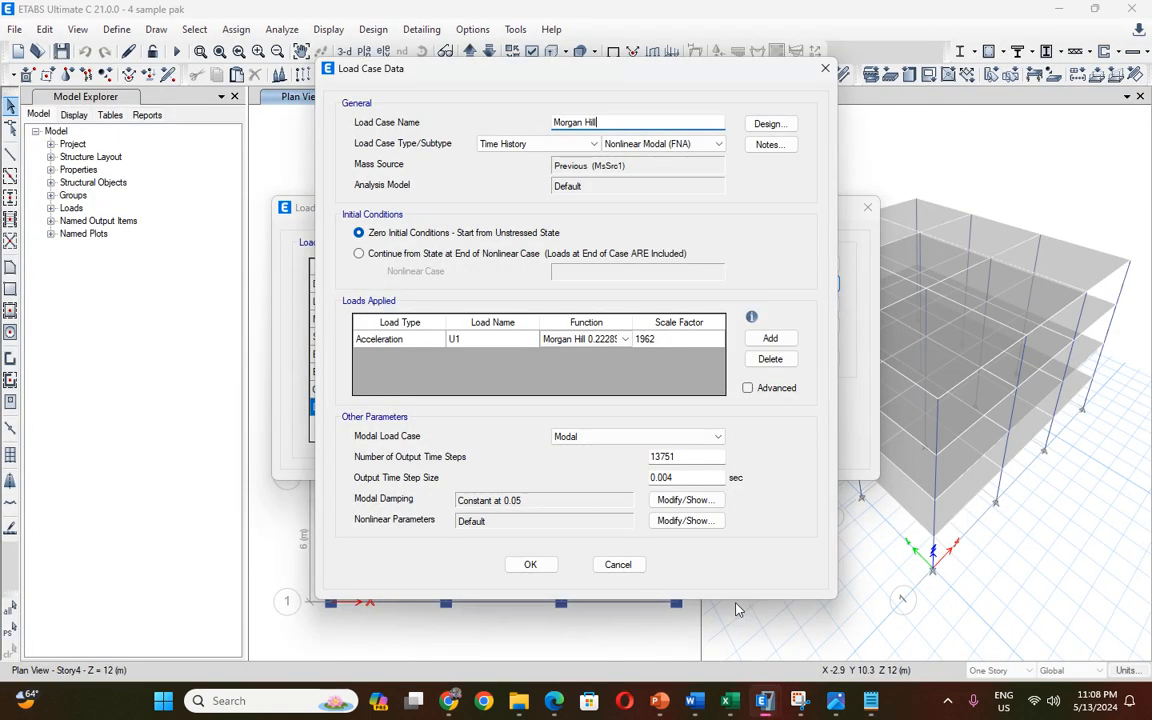
drag(686, 457, 612, 455)
text(5999)
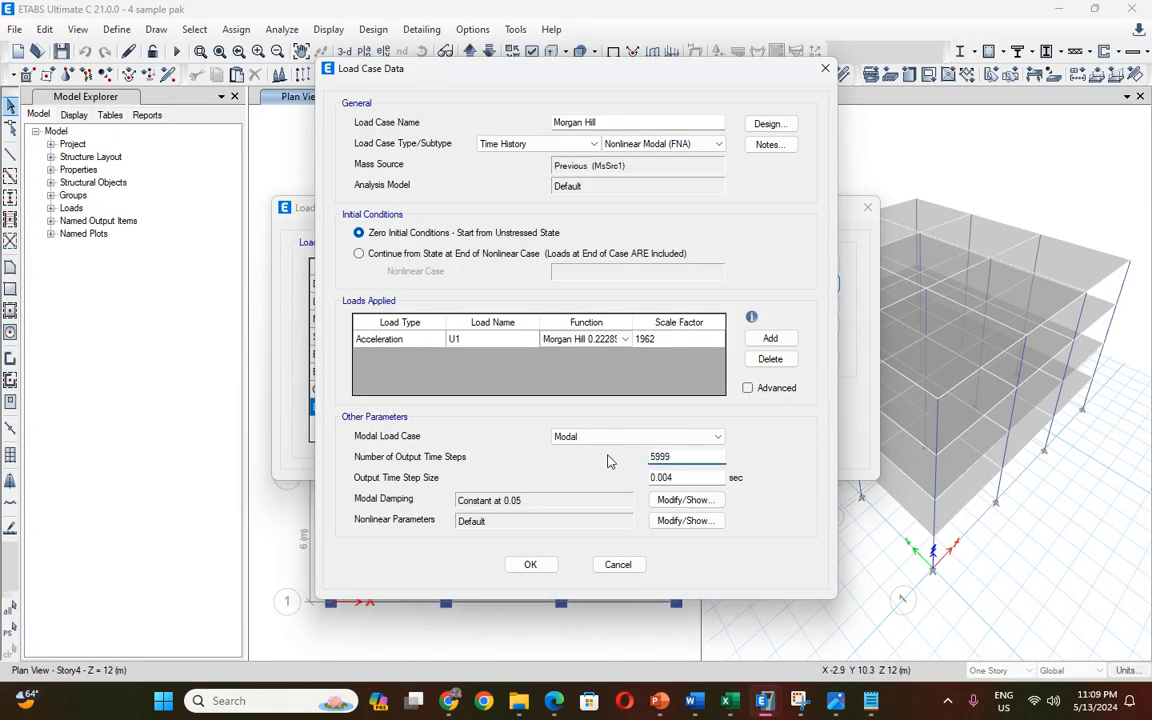
click(679, 478)
click(871, 701)
click(877, 704)
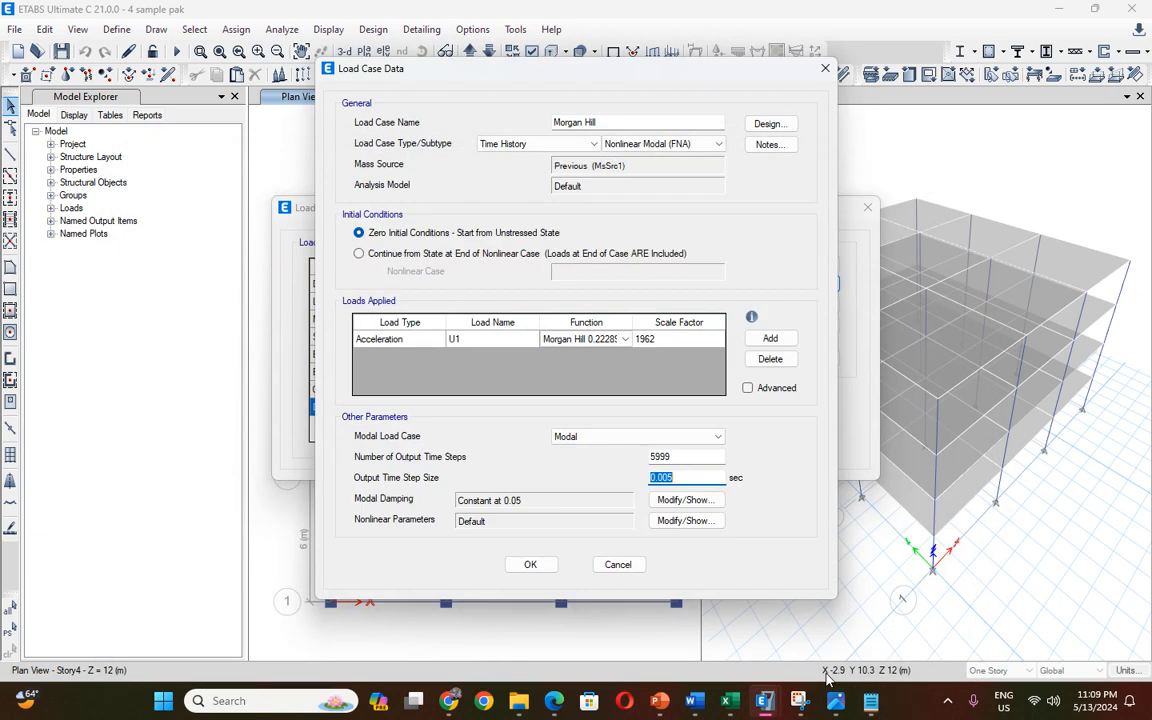
click(612, 437)
click(605, 452)
click(530, 564)
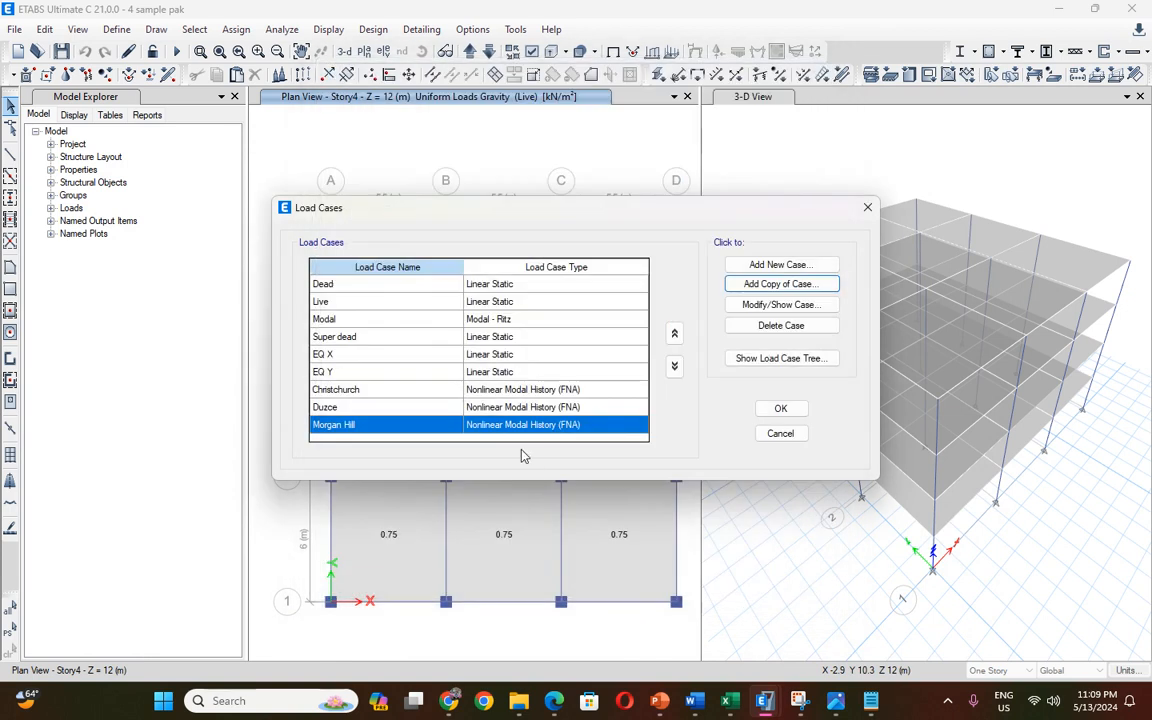
Add a copy of the Morgan Hill case with the applied load function Northridge-01 0.17445 and name it Northridge.
click(755, 285)
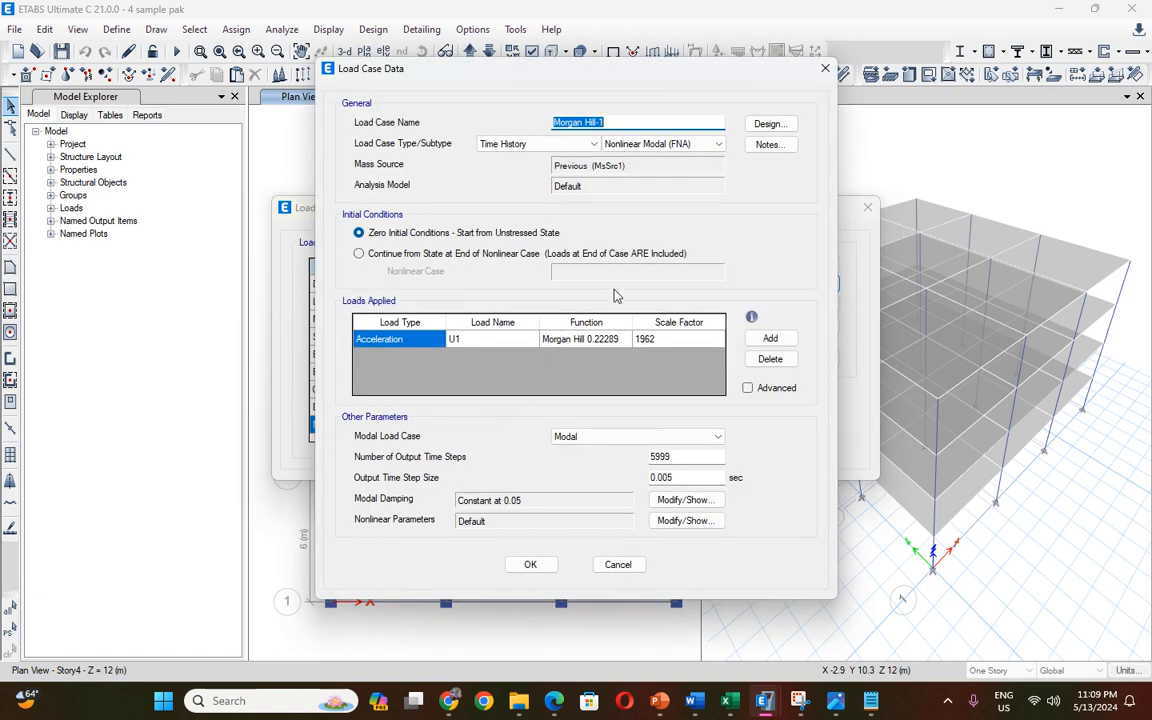
click(605, 339)
click(625, 339)
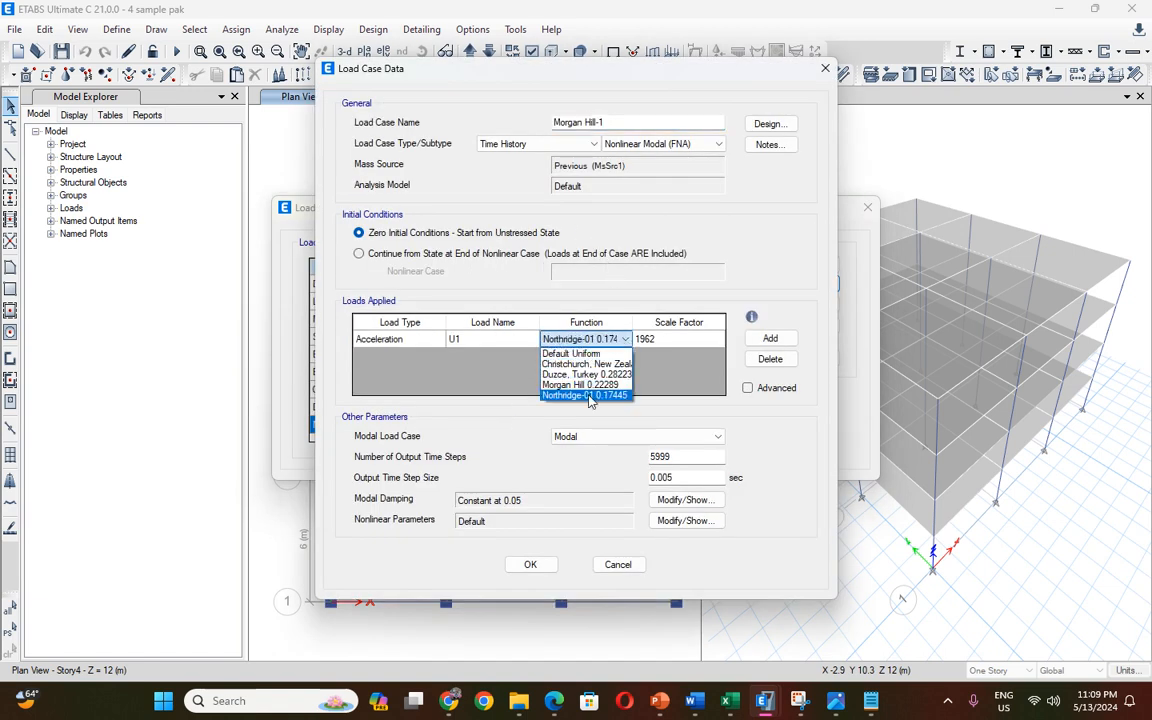
click(590, 394)
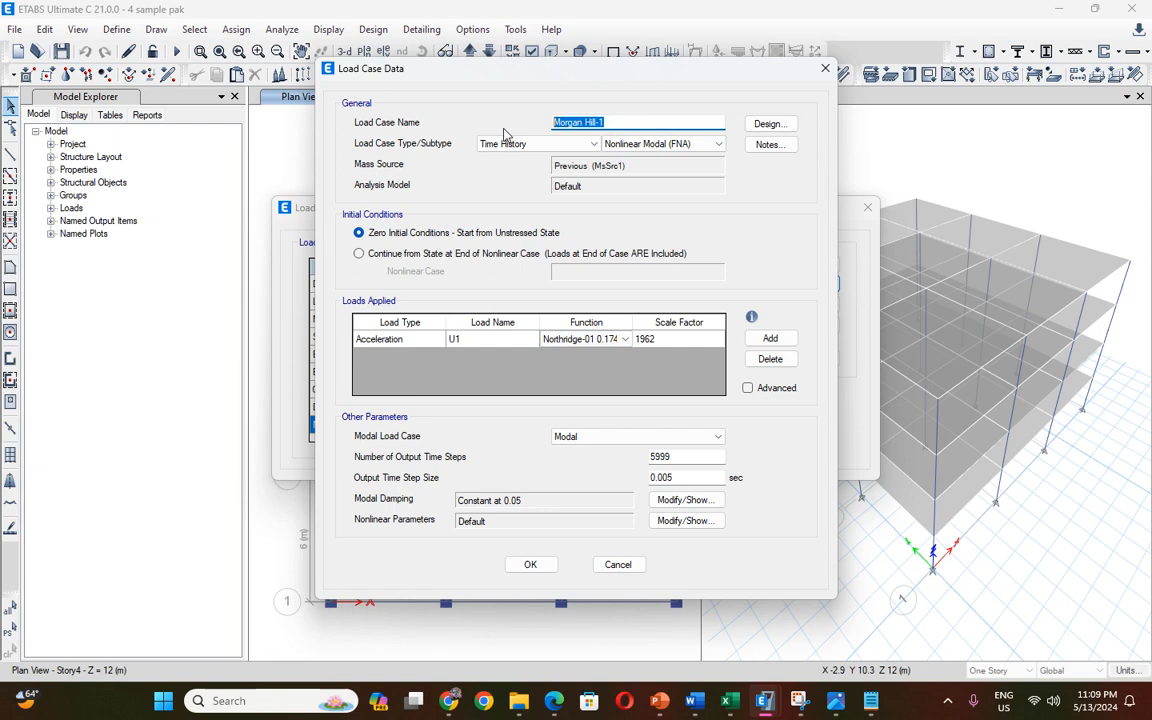
text(Northridge)
Switch to File Explorer and open the RSN1020_NORTHR acceleration record from the Northridge-01 0.17445 folder under Low 0.1-0.3.
click(518, 701)
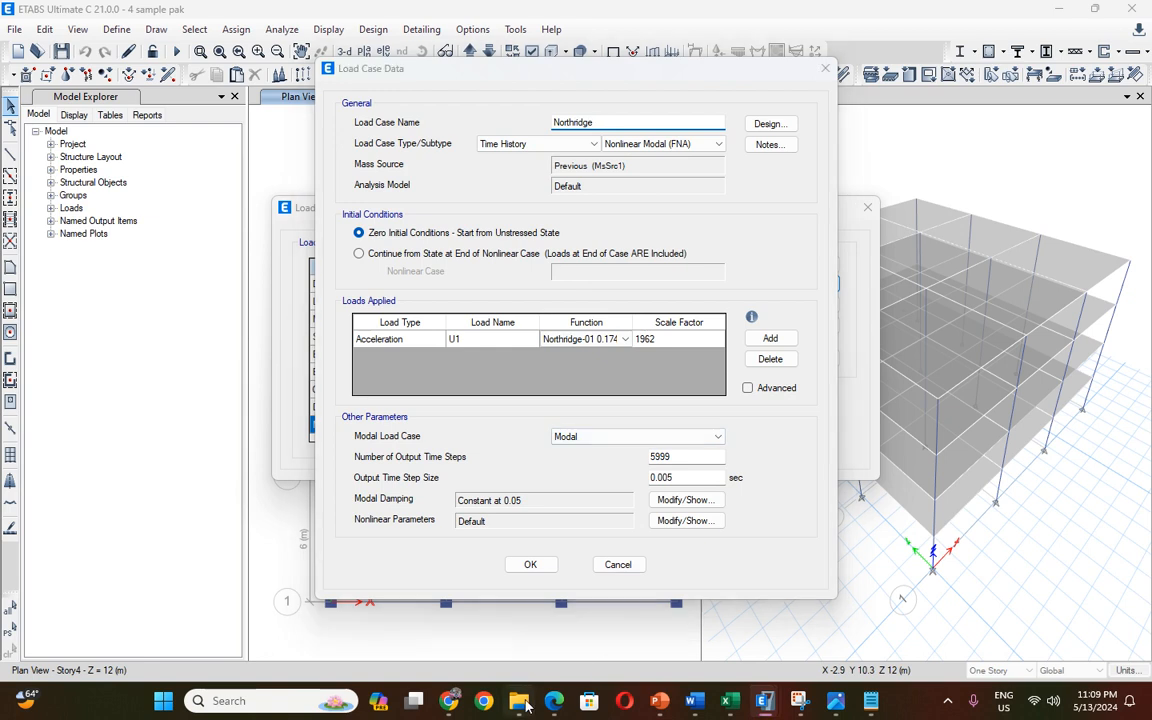
click(98, 44)
double_click(203, 270)
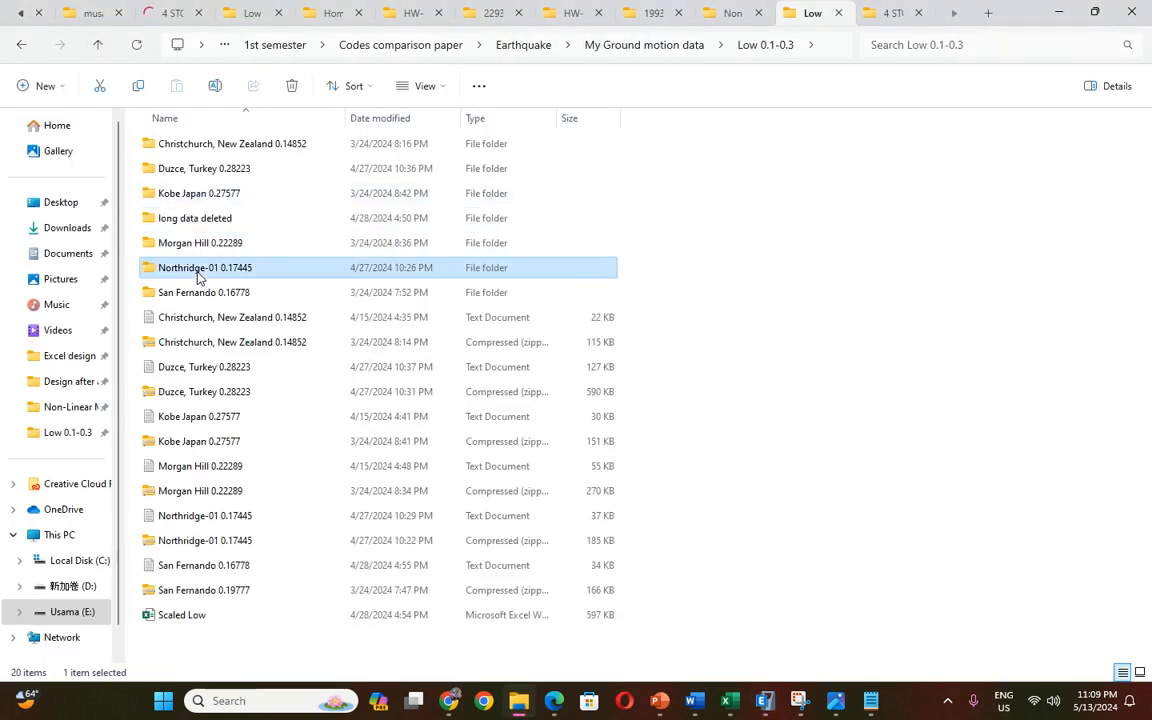
double_click(210, 243)
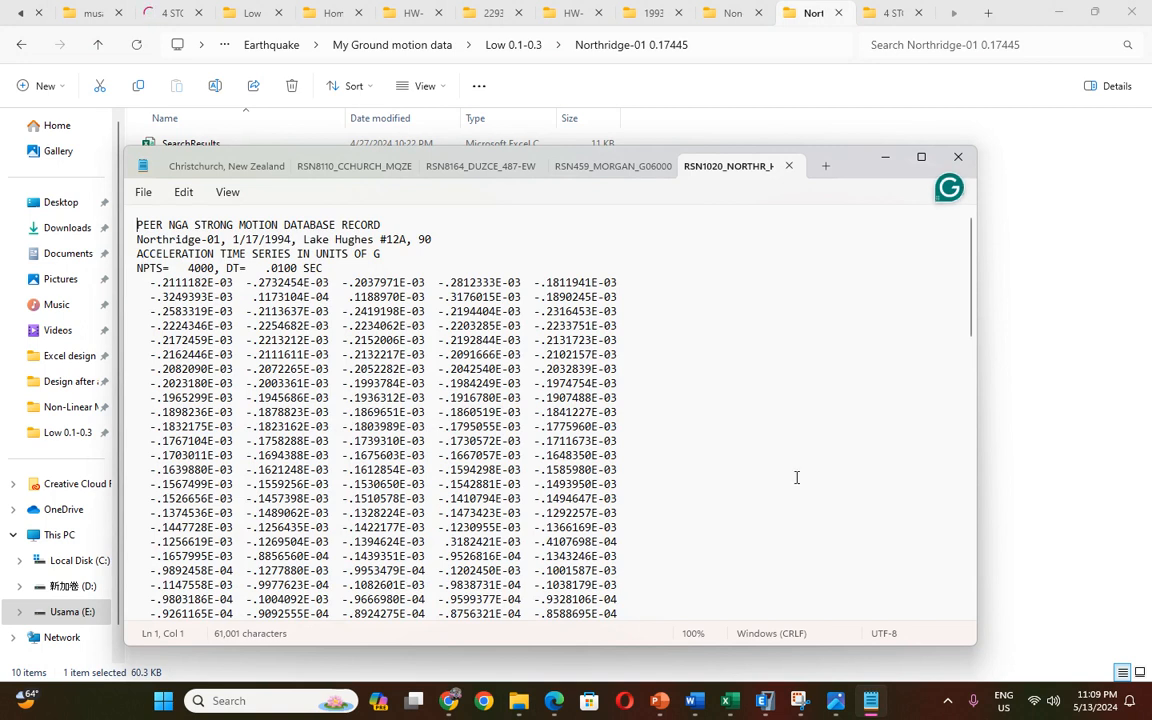
Switch back to ETABS, set the Northridge case to 4000 output time steps of 0.01 sec, and accept it.
click(770, 695)
click(851, 615)
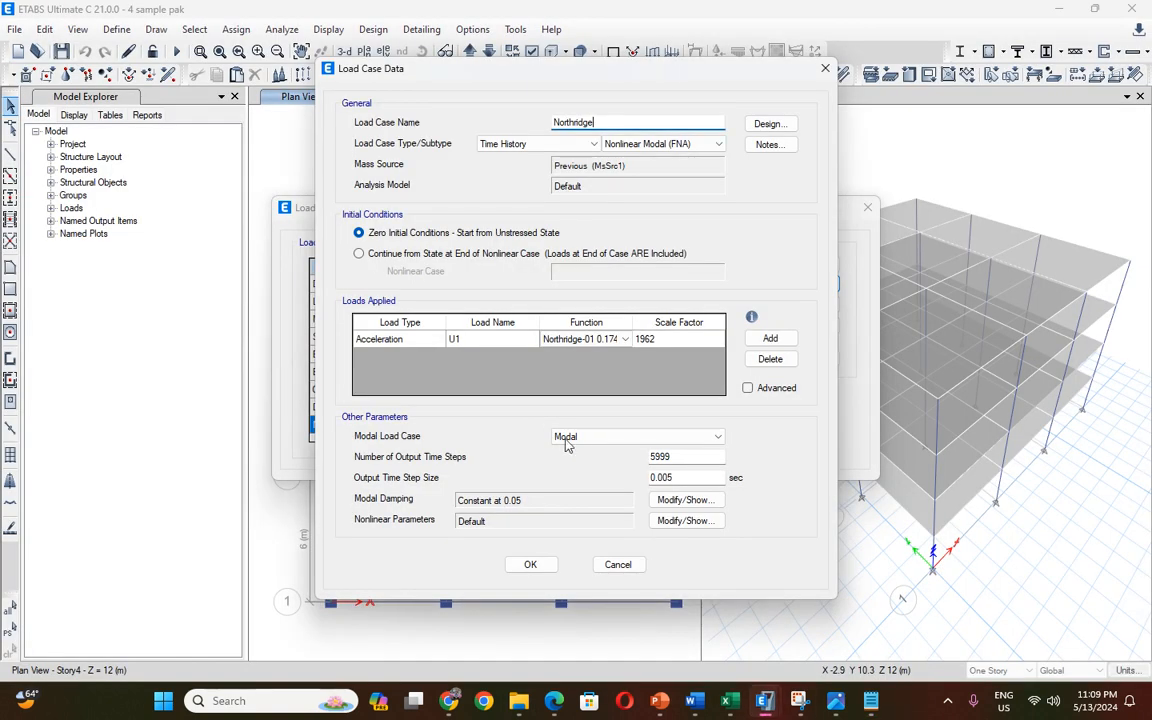
double_click(672, 456)
text(4000)
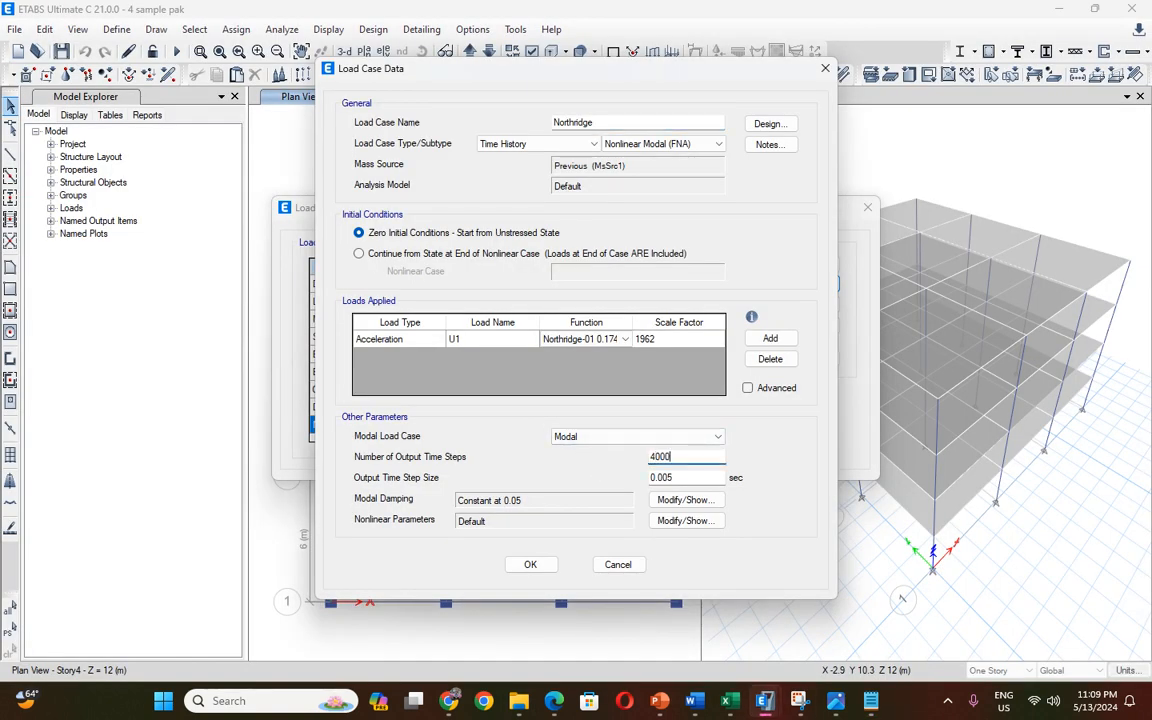
click(687, 478)
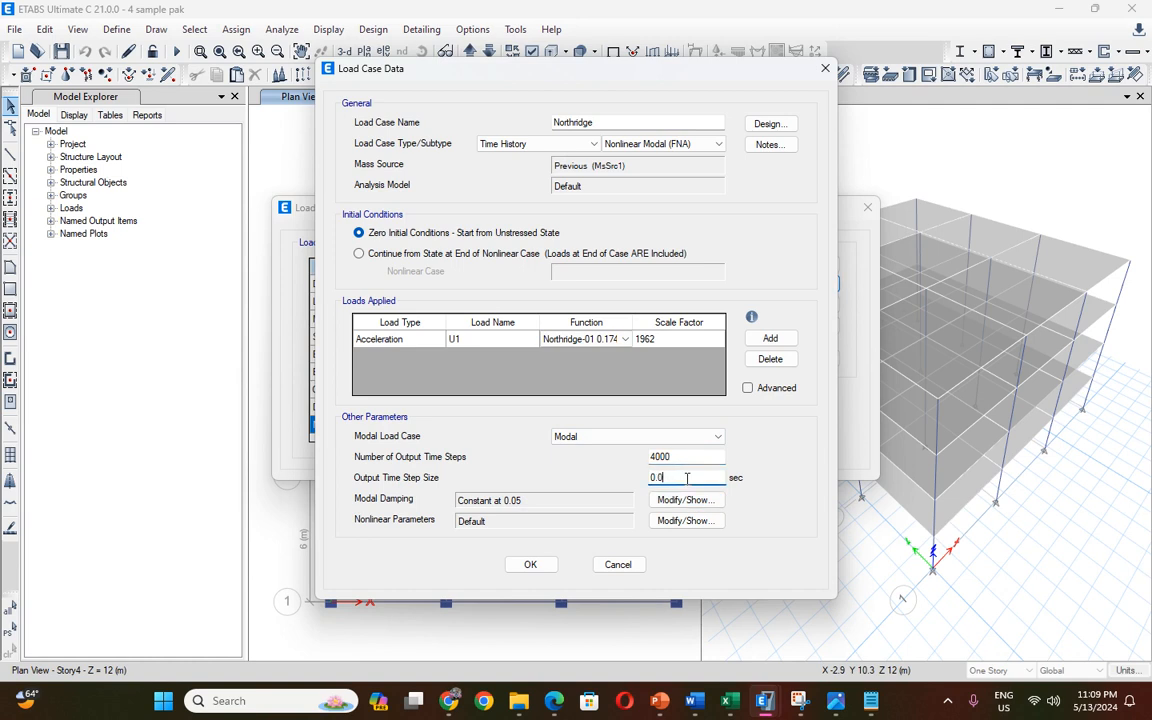
text(1)
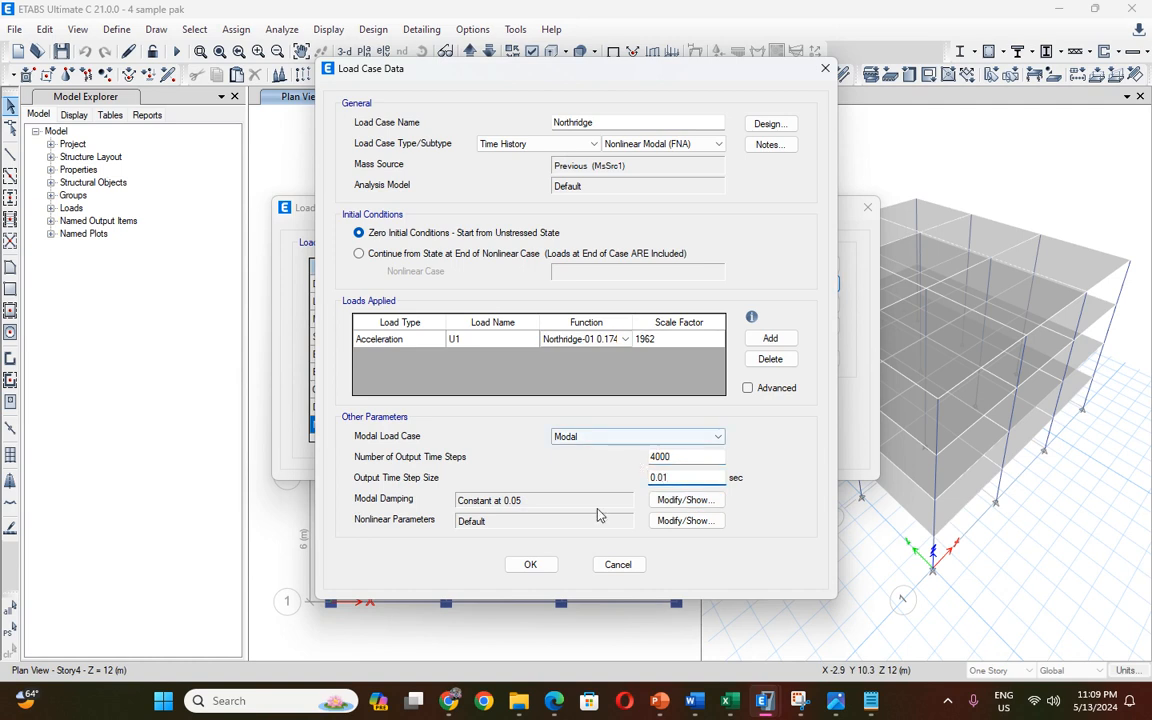
click(535, 564)
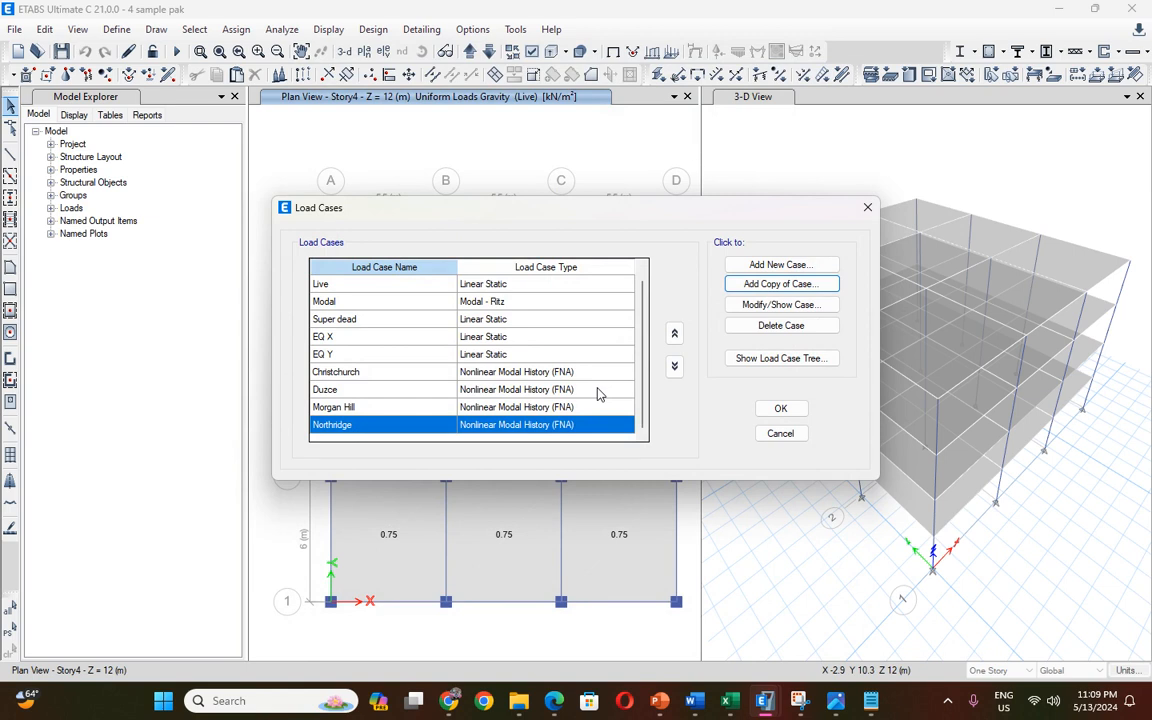
Start a new Nonlinear Static load case with Seismic Pak as its mass source.
click(760, 266)
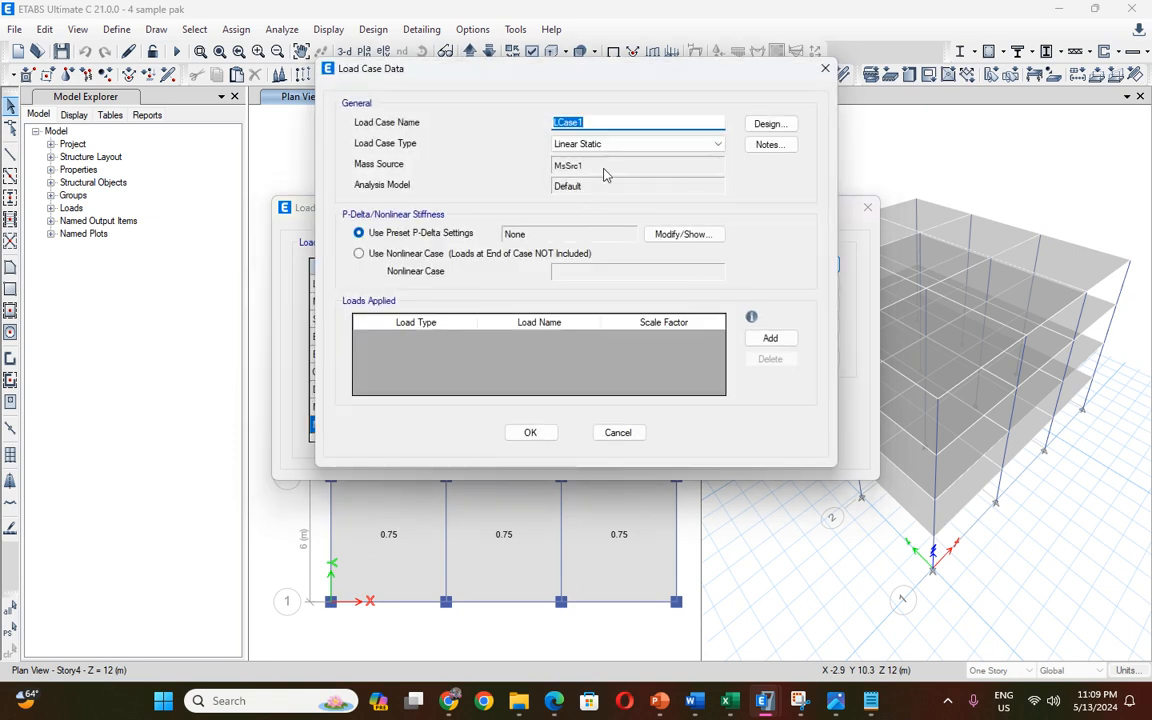
click(600, 145)
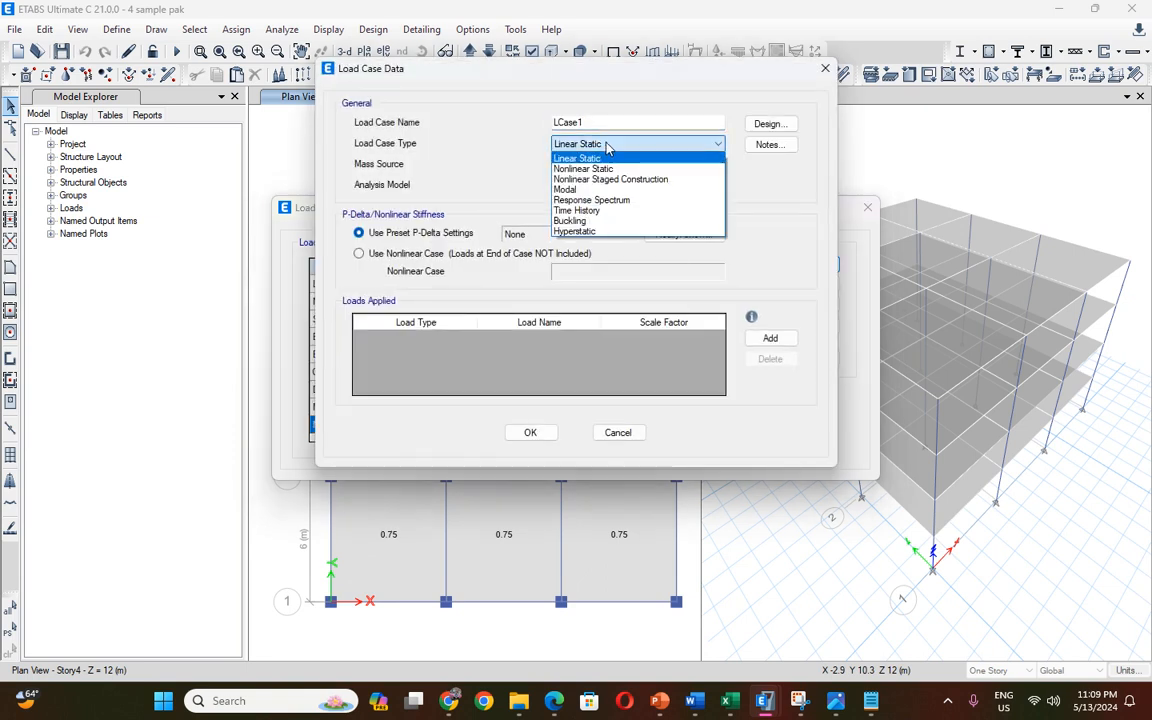
click(610, 169)
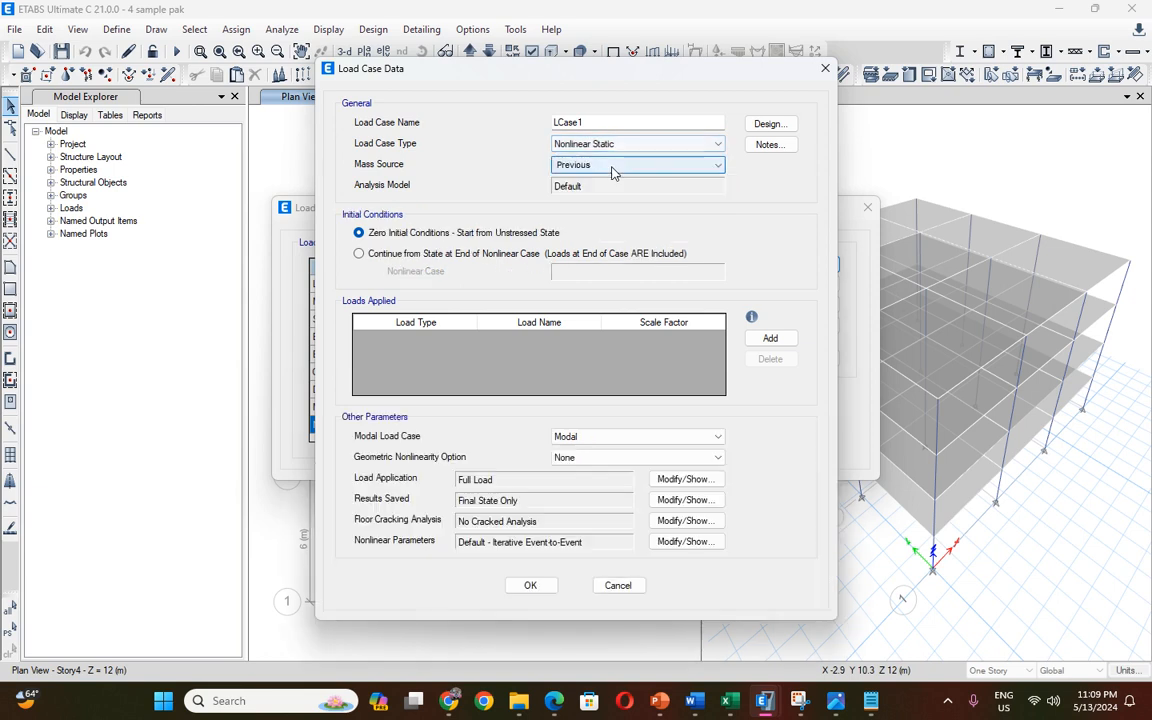
click(614, 172)
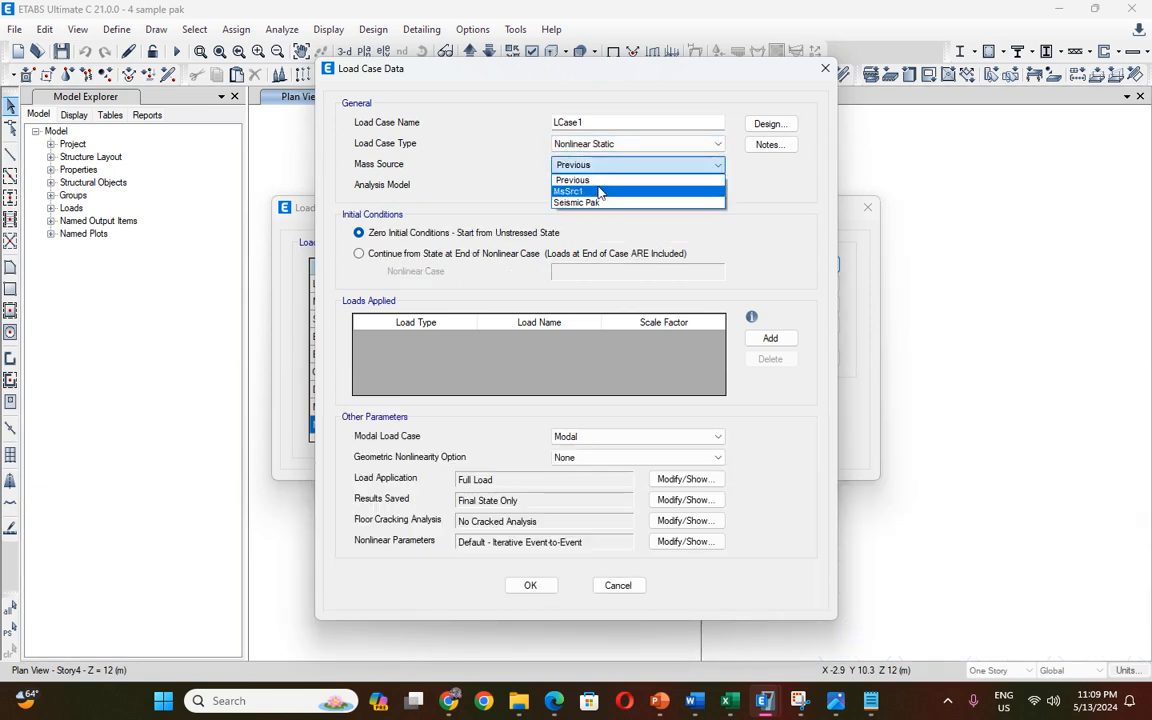
click(600, 202)
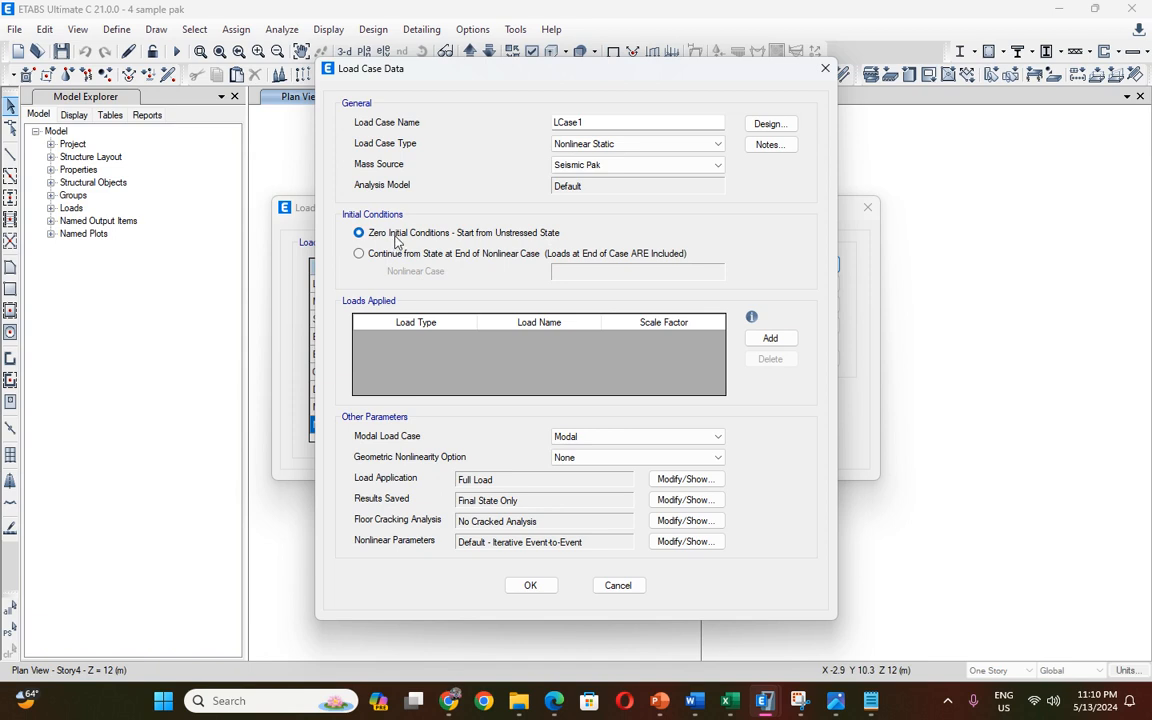
Apply the Dead load pattern with scale factor 1 and set the geometric nonlinearity option to P-Delta.
click(770, 338)
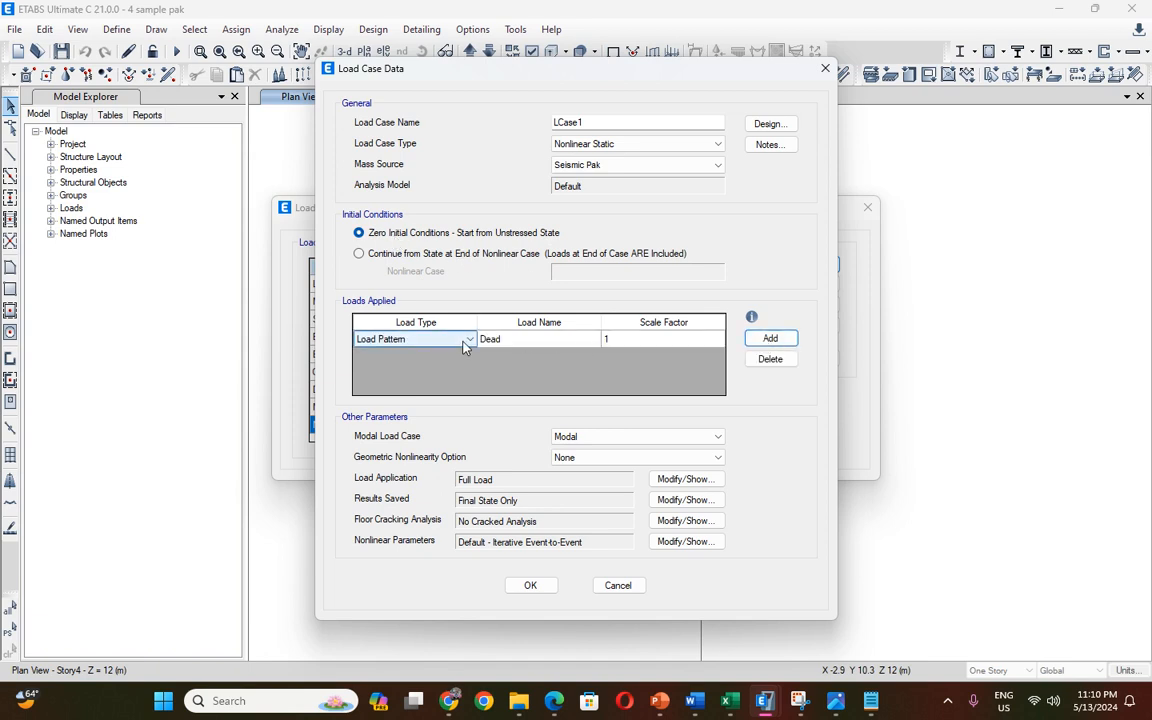
click(545, 345)
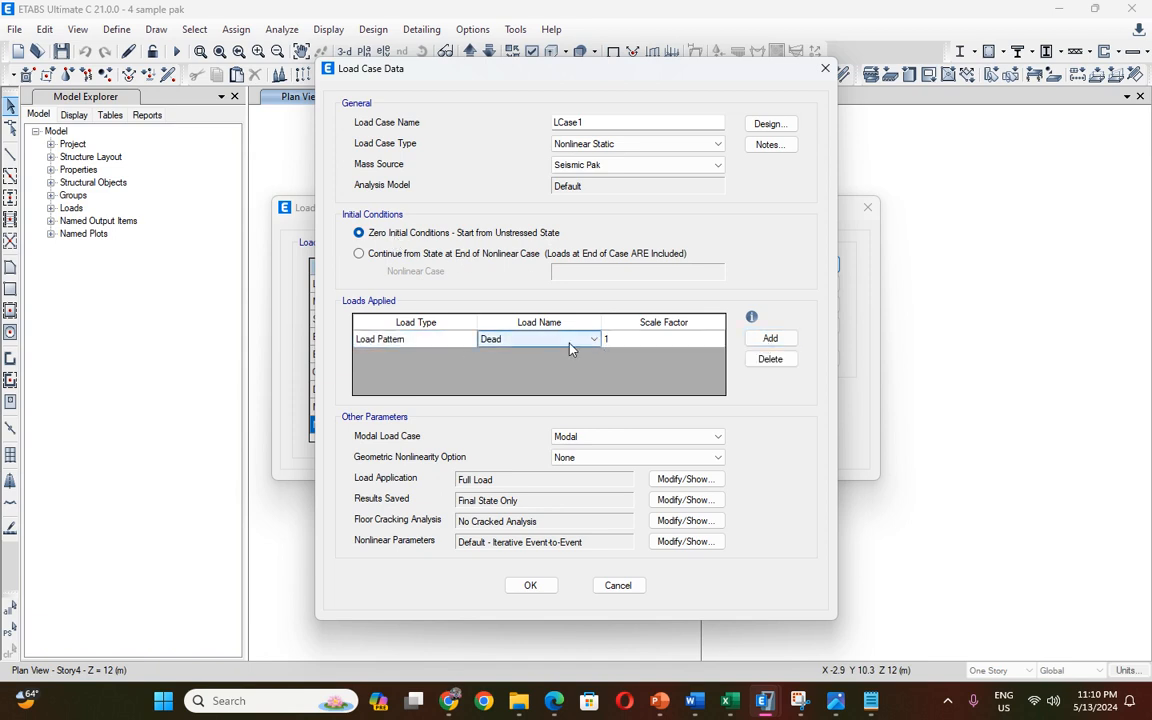
click(596, 340)
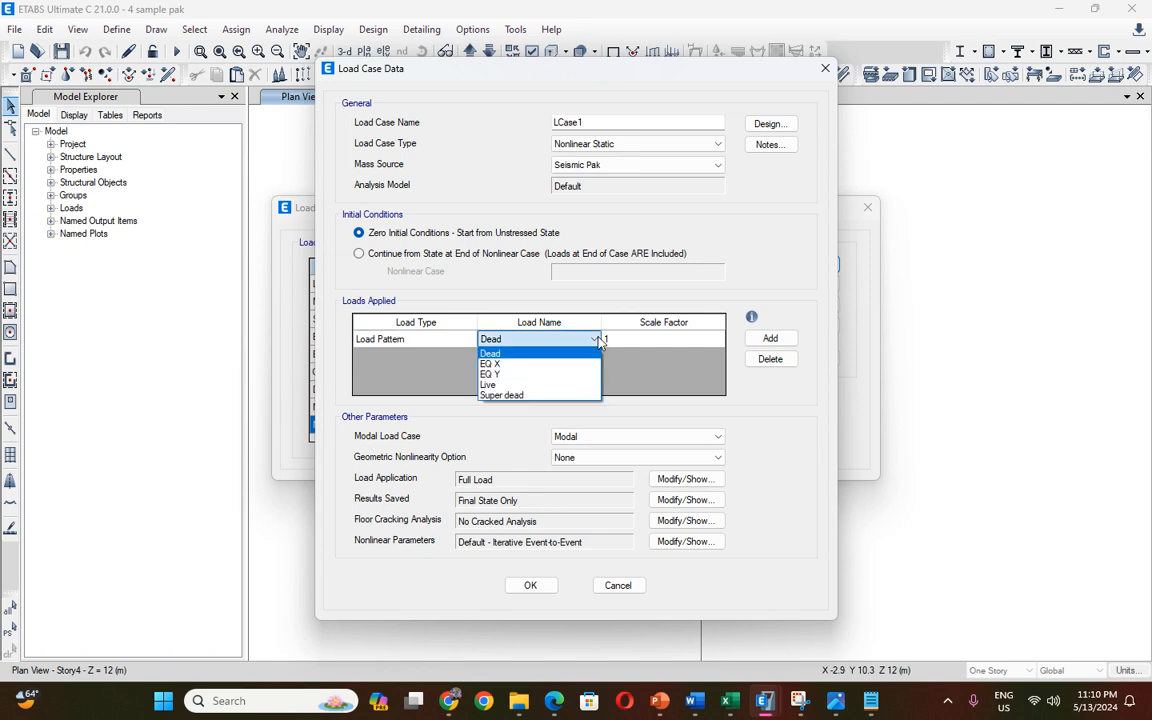
click(598, 341)
click(618, 342)
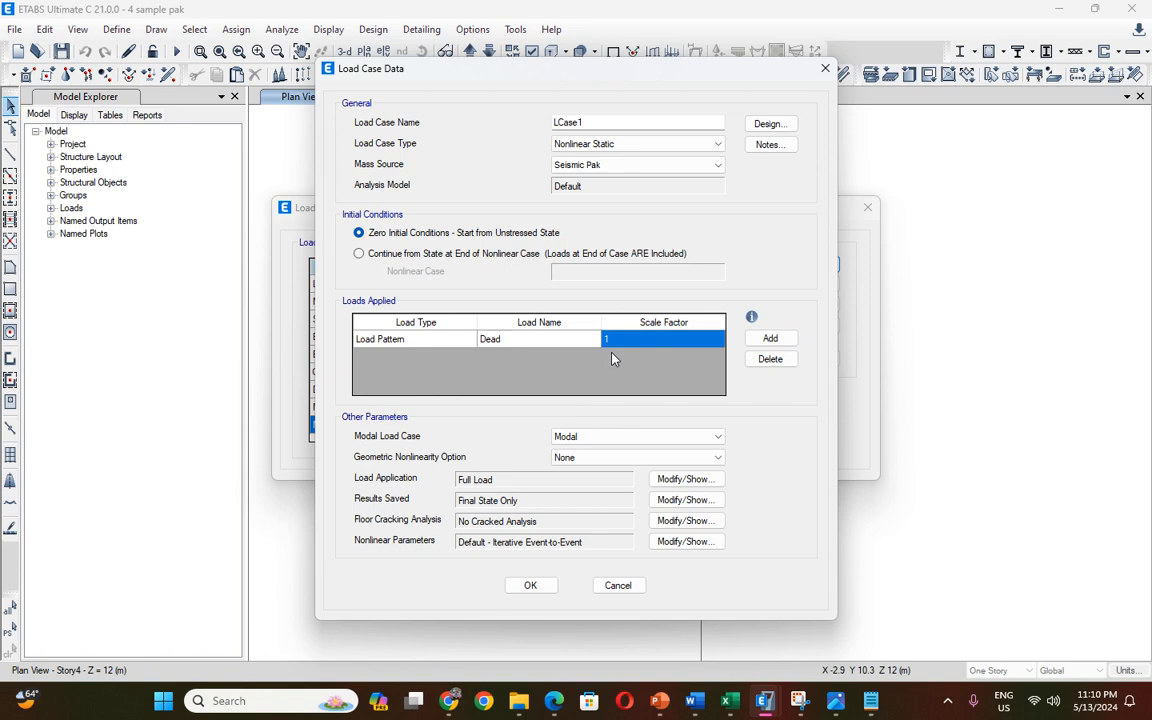
click(590, 437)
click(591, 447)
click(588, 458)
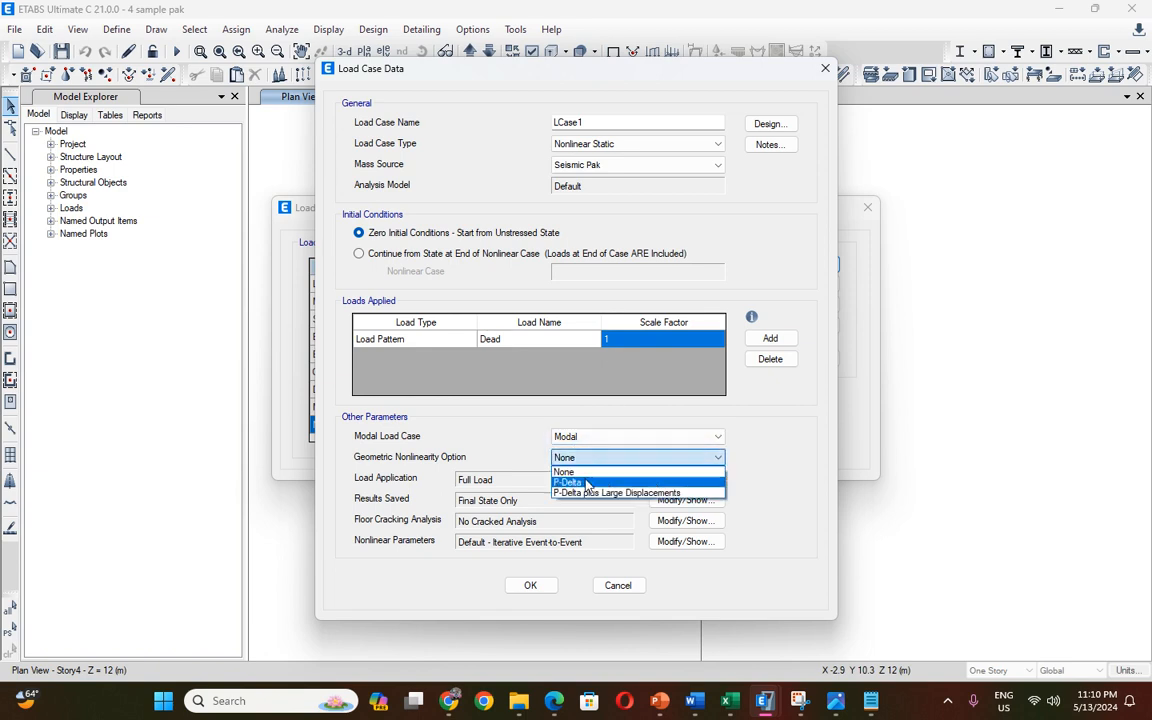
click(587, 483)
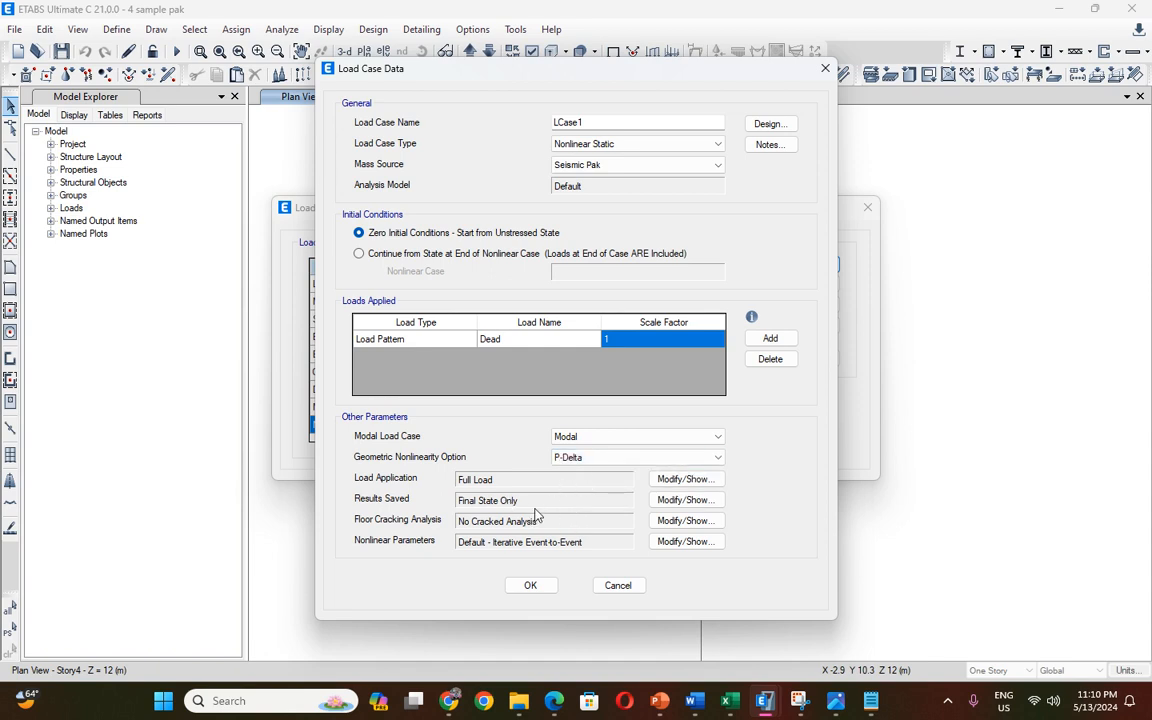
Name the case DL+0.5LL, add the Live load pattern with scale factor 0.5, and accept the case.
drag(585, 122, 518, 124)
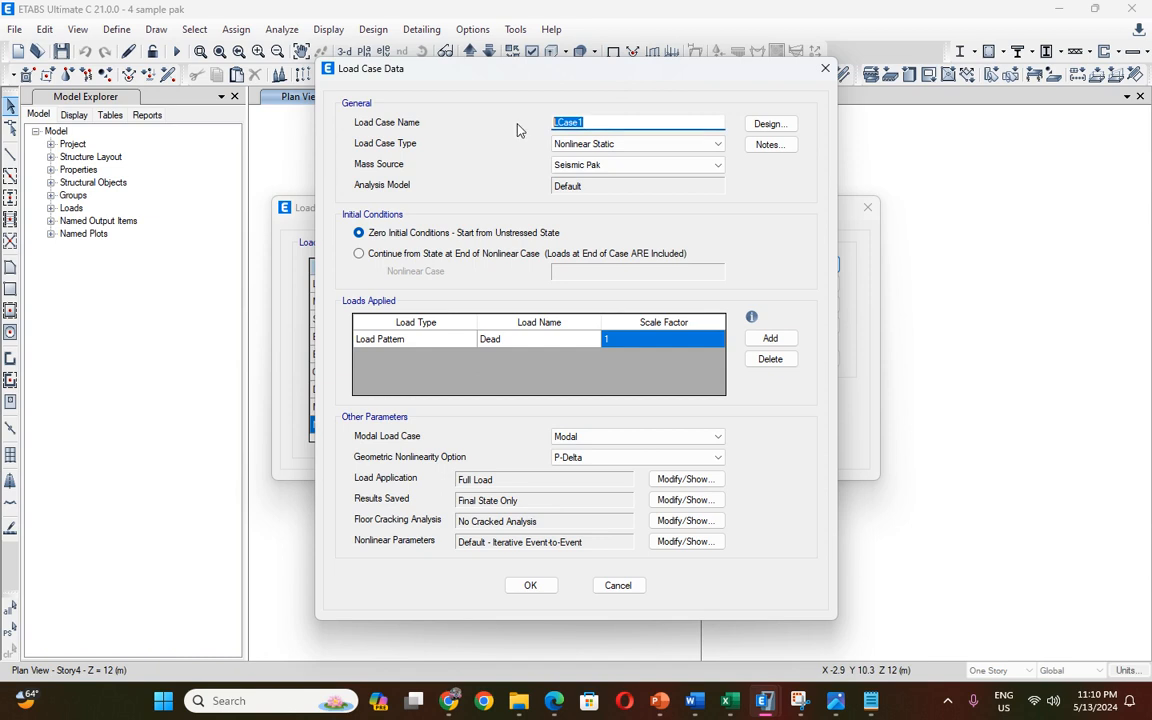
text(Load)
click(755, 339)
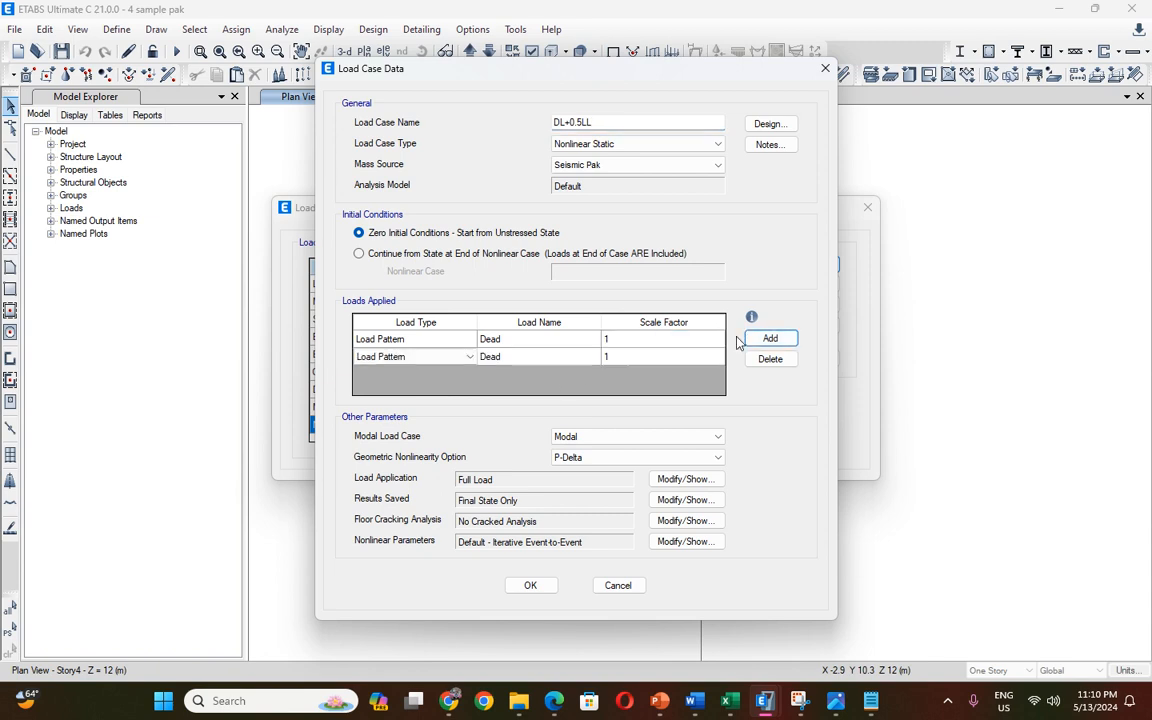
click(530, 357)
click(593, 357)
click(565, 397)
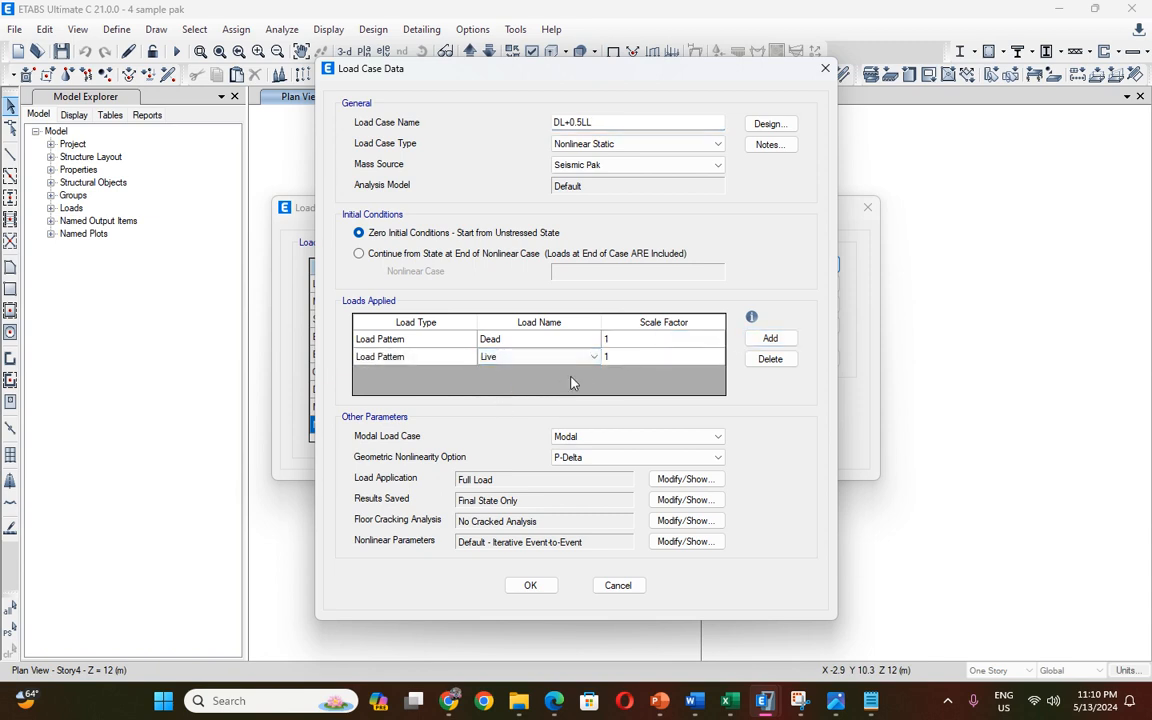
click(610, 357)
text(0.5)
click(529, 585)
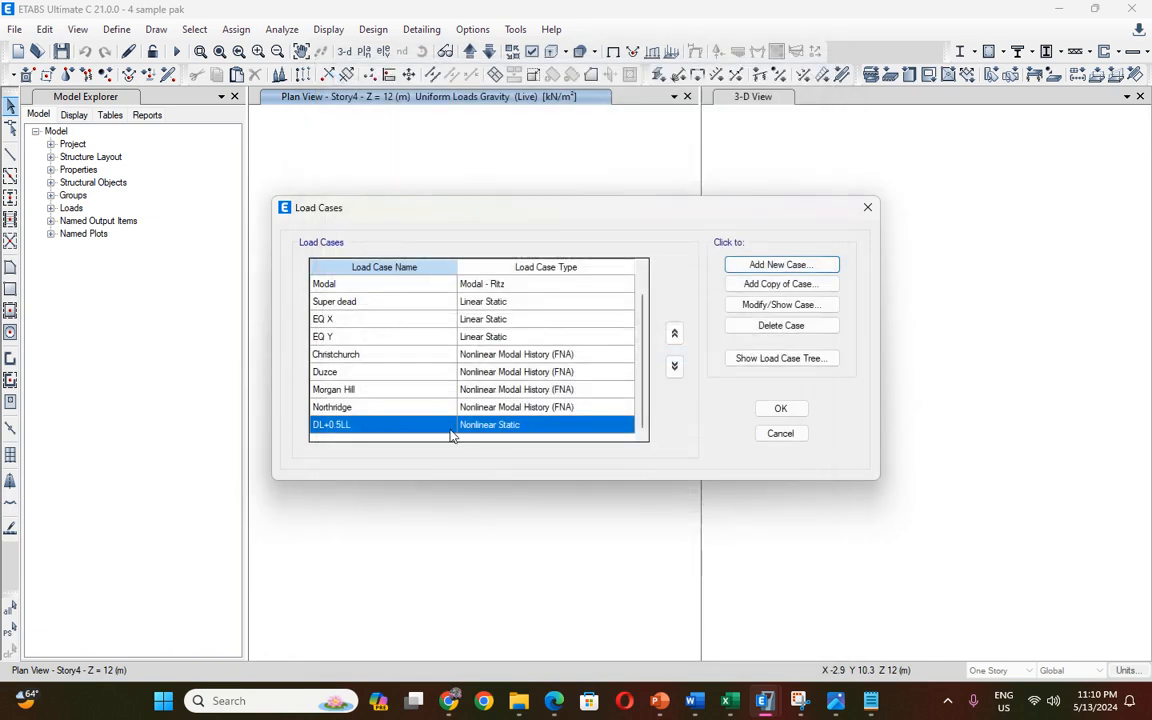
Add another Nonlinear Static load case with mass source Seismic Pak and name it Pushover.
click(784, 268)
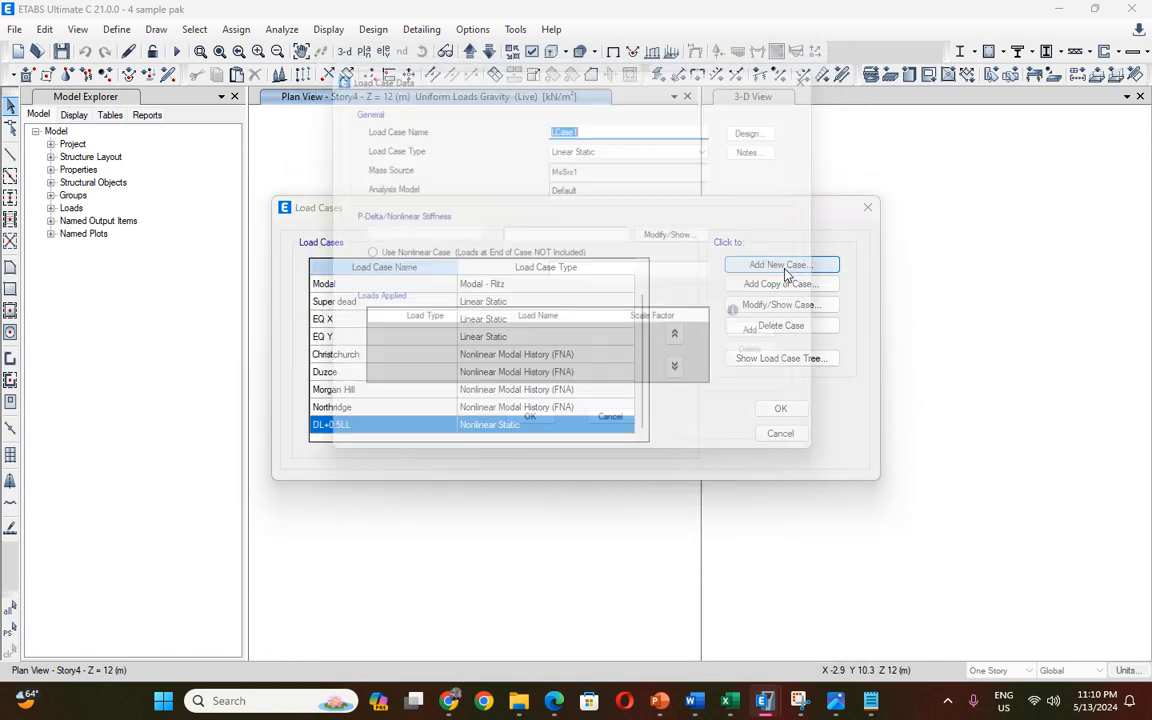
click(609, 146)
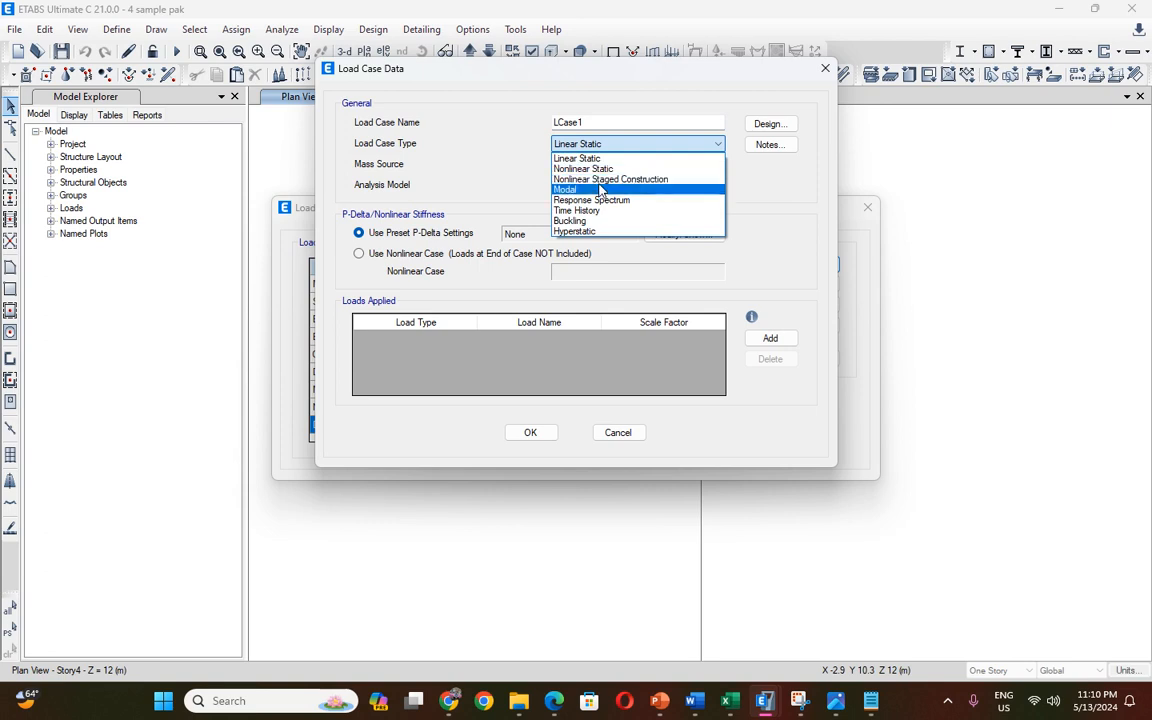
click(600, 169)
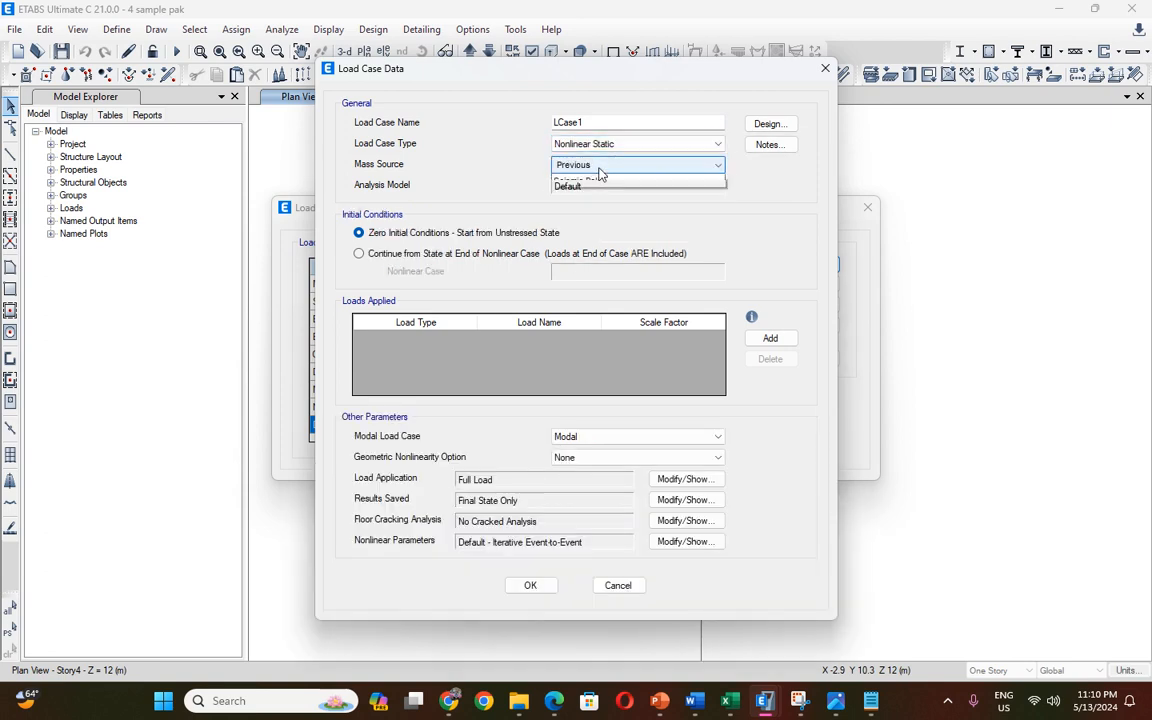
click(596, 166)
click(595, 199)
double_click(585, 123)
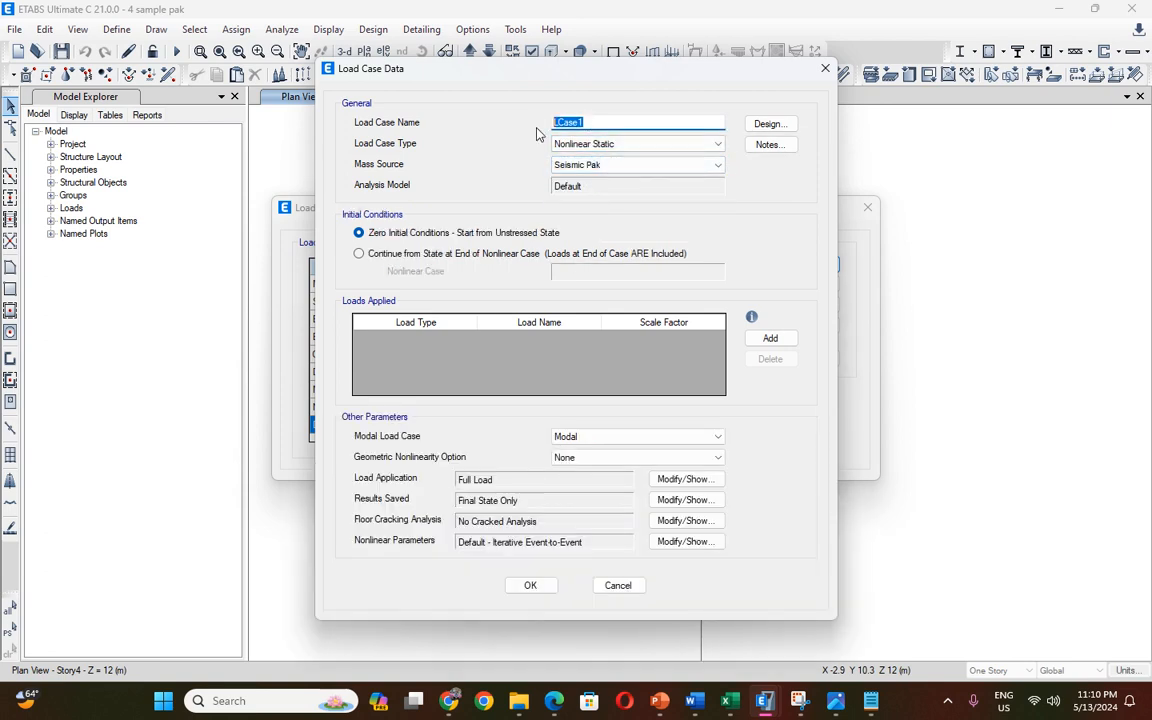
text(Pushover)
Continue the Pushover case from the end state of DL+0.5LL and add an Acceleration load in UX.
click(378, 254)
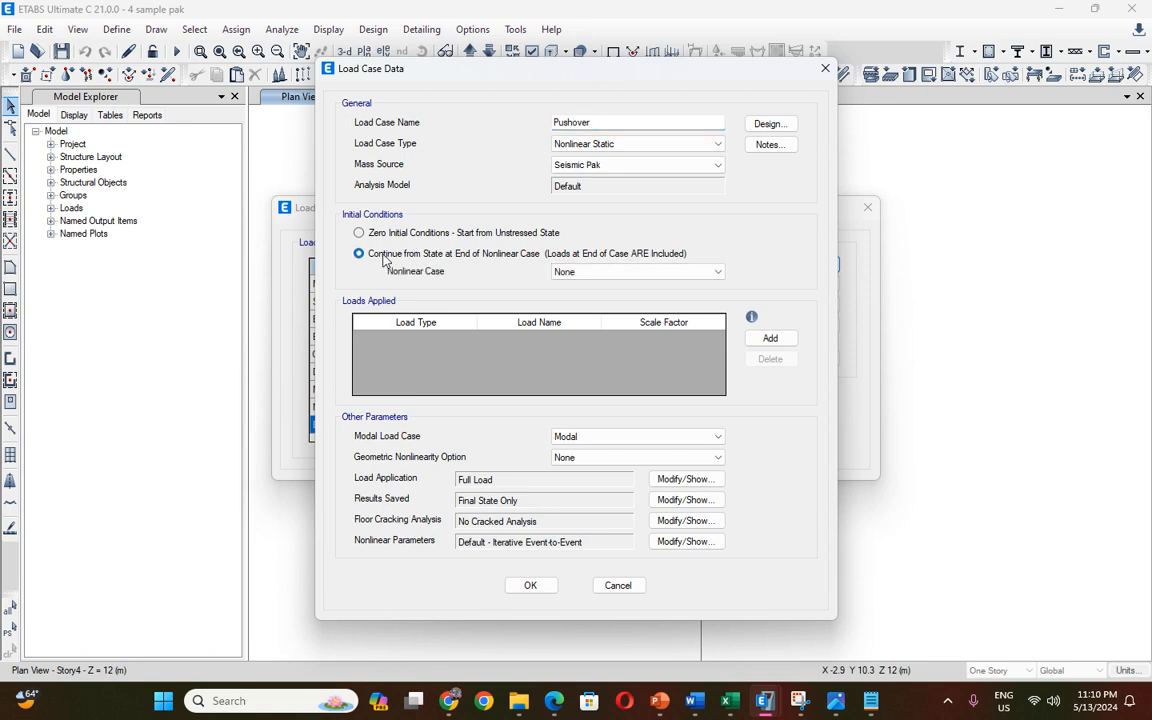
click(580, 272)
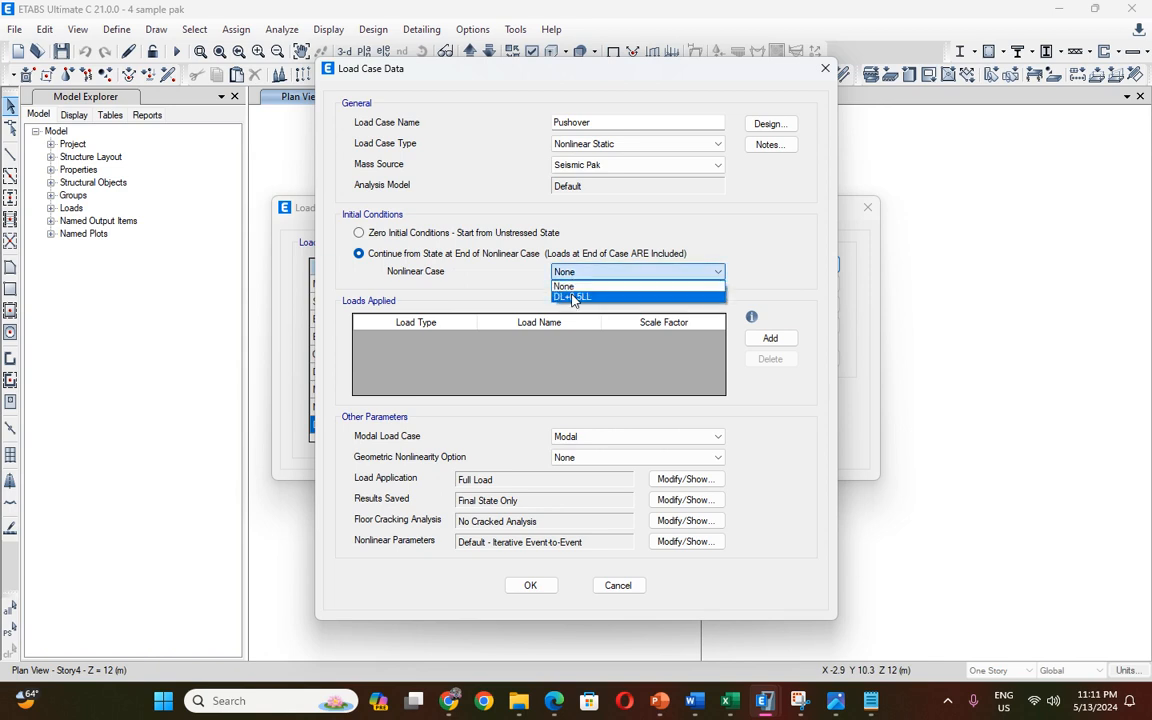
click(573, 298)
click(770, 338)
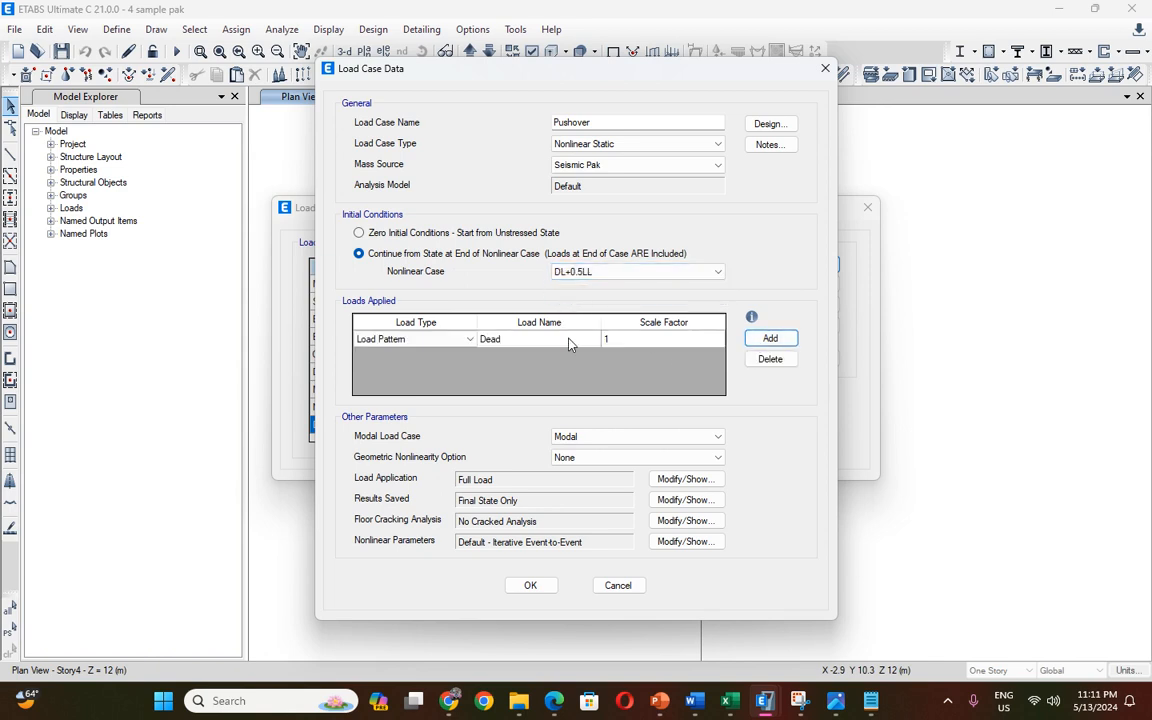
click(470, 339)
click(470, 339)
click(400, 362)
click(768, 338)
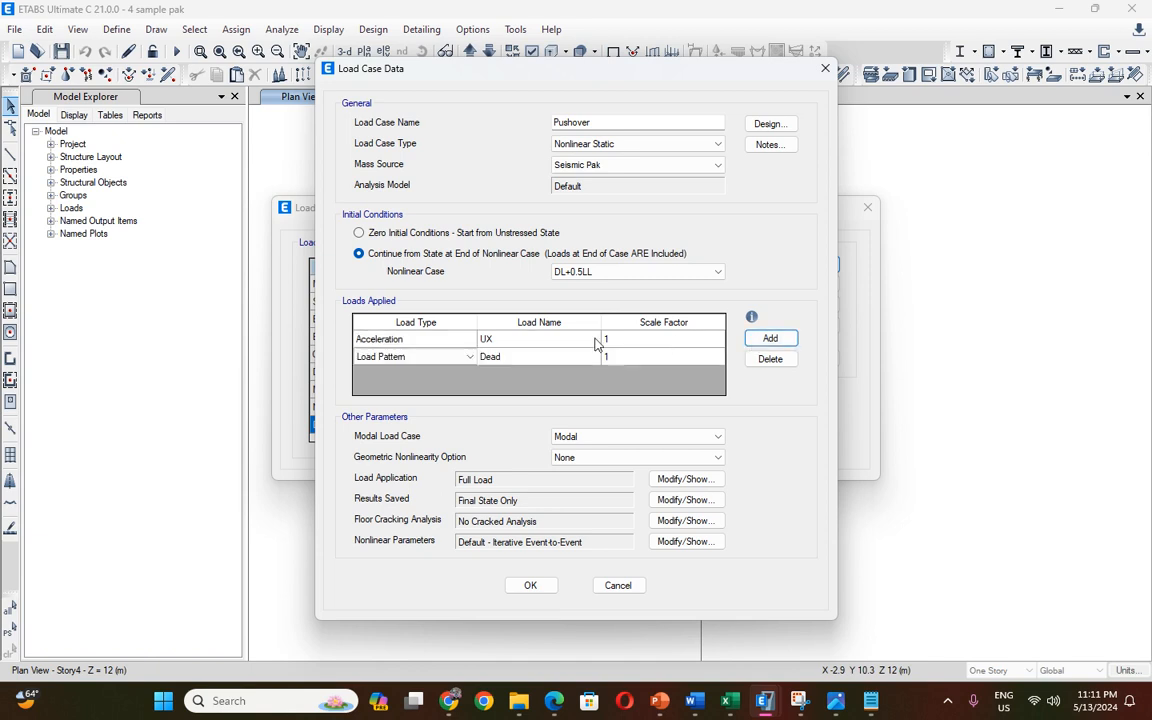
click(470, 357)
click(470, 357)
click(437, 386)
click(494, 357)
click(520, 357)
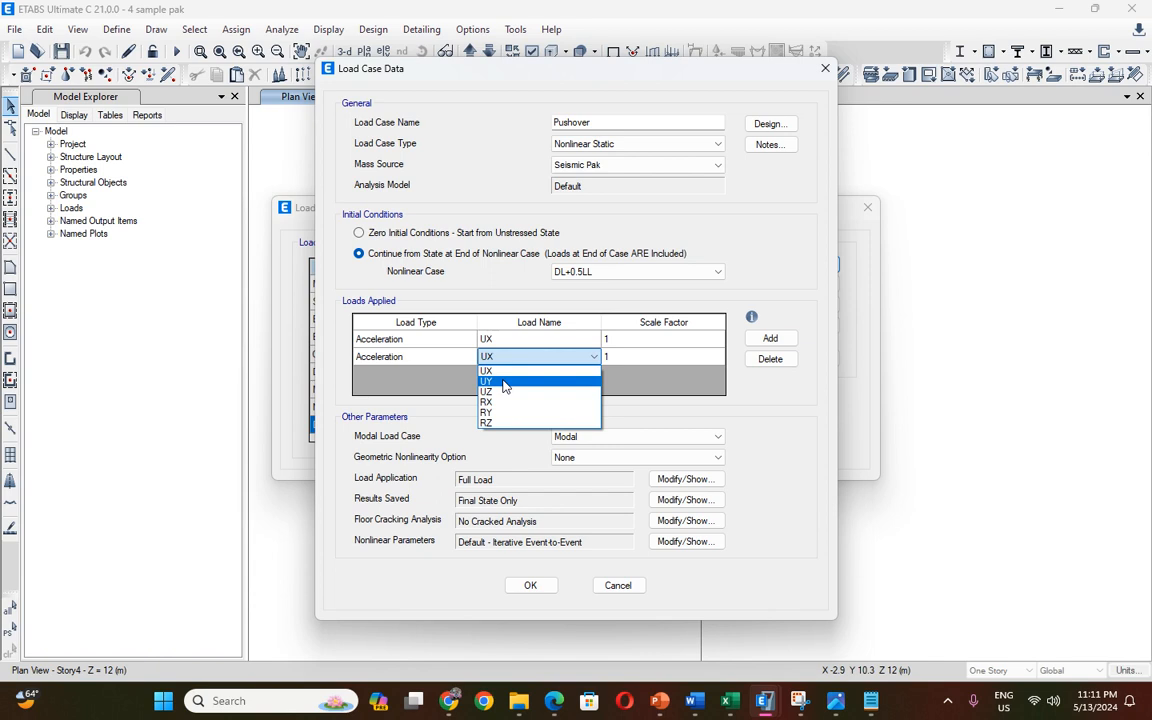
click(505, 383)
click(380, 357)
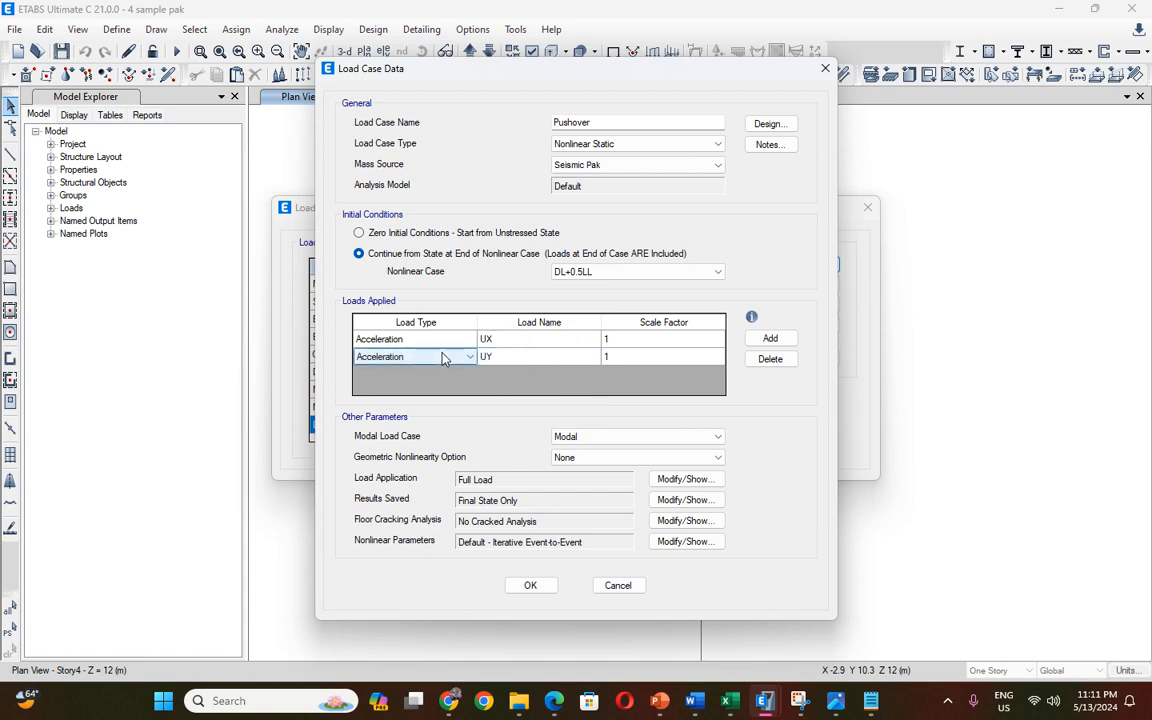
click(770, 359)
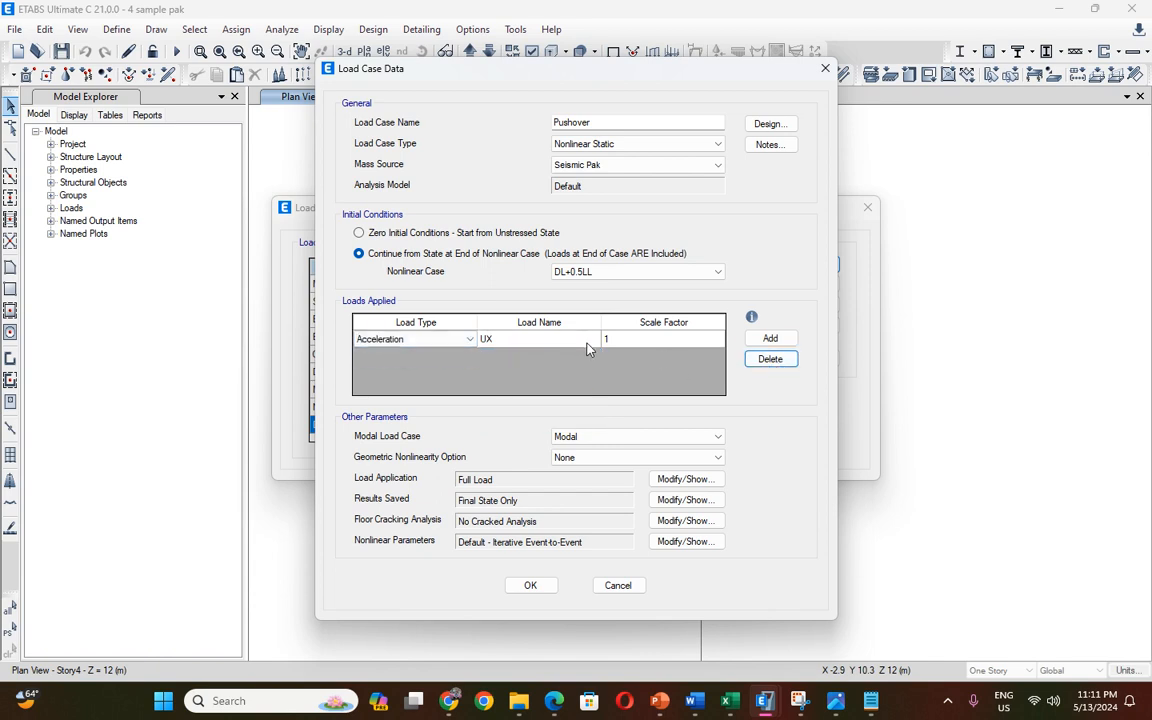
Set the scale factor of the Pushover case's UX acceleration load to -1.
click(615, 342)
click(615, 342)
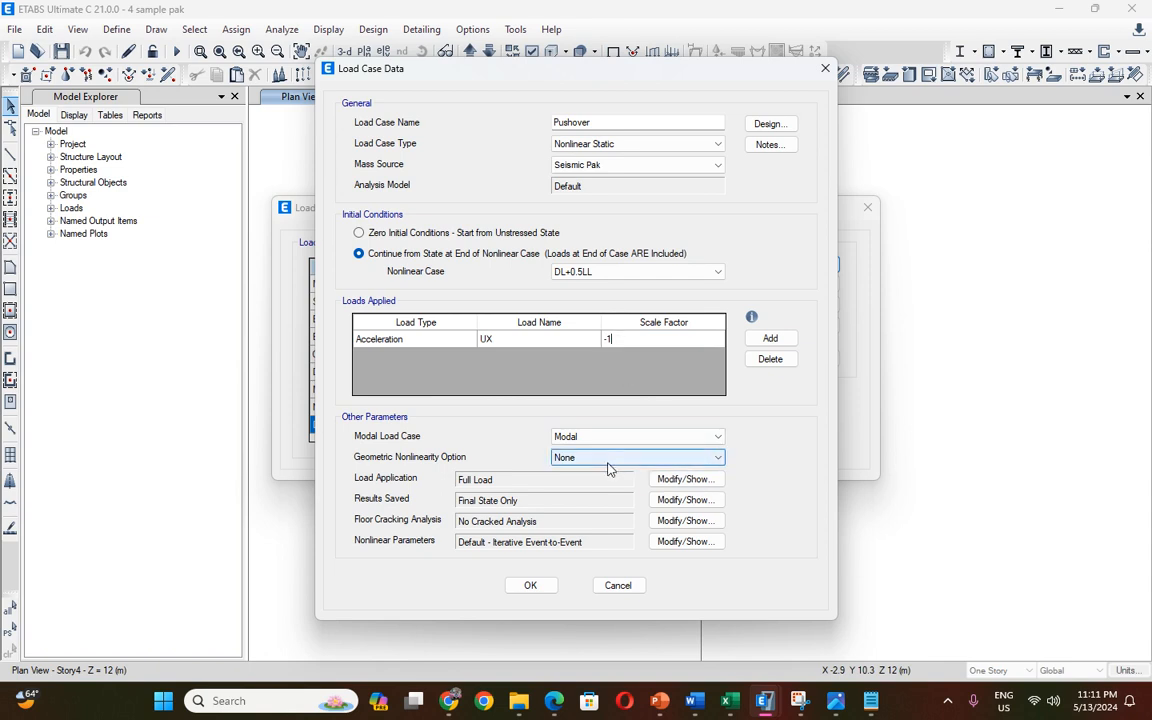
Set the Pushover case's load application to Displacement Control, using a monitored displacement of 480 mm in U1 at Story4 joint 1.
click(656, 482)
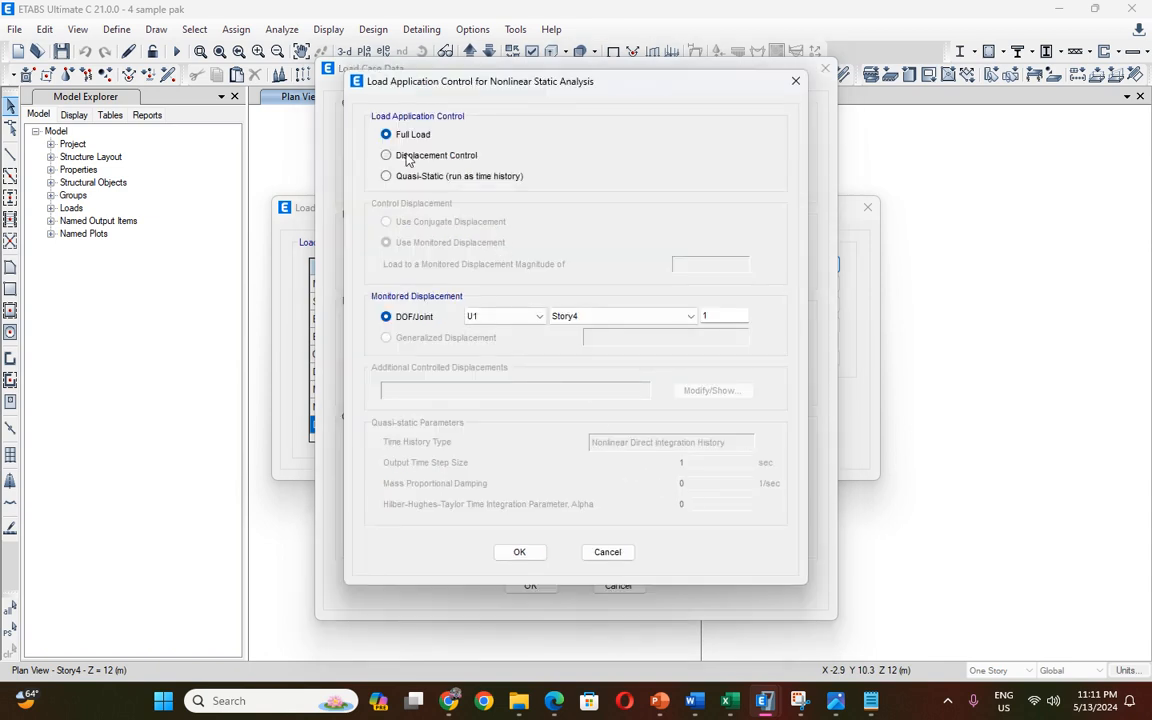
click(407, 158)
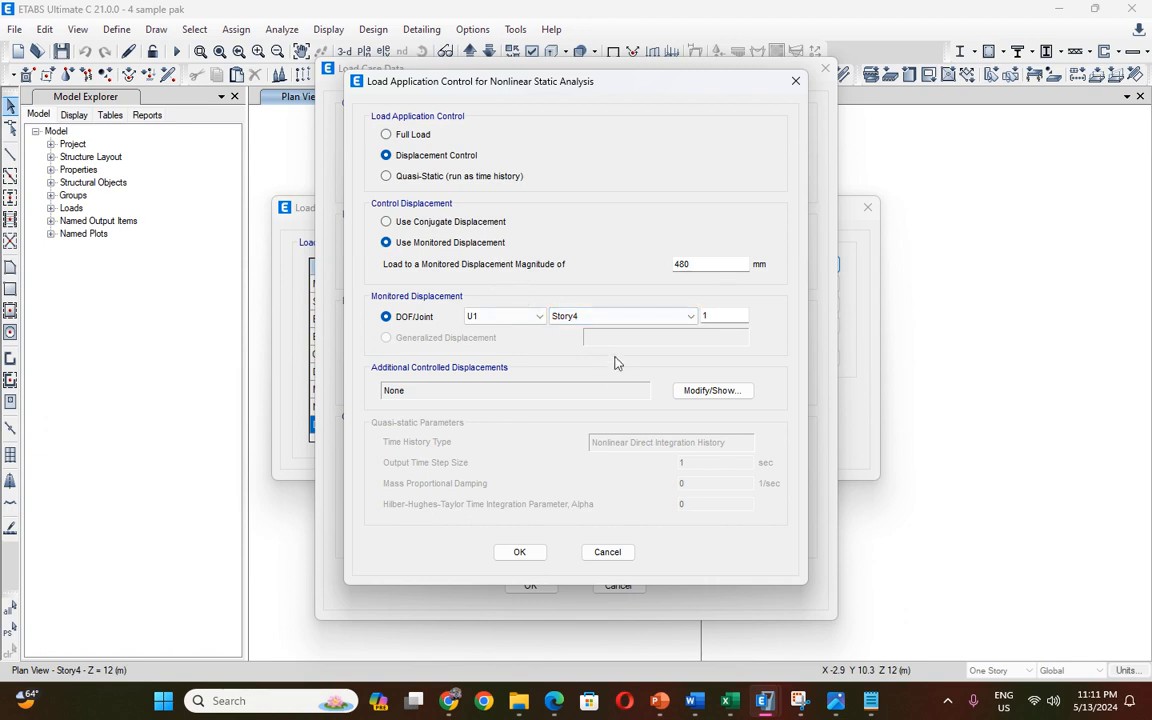
click(686, 392)
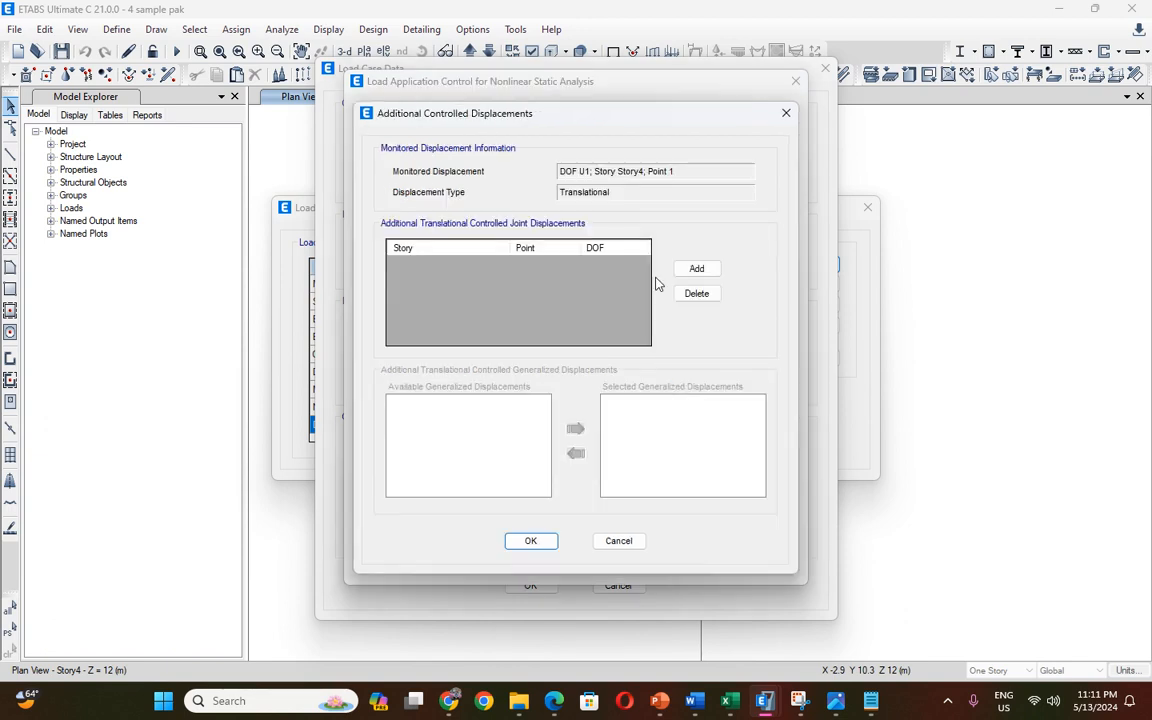
click(786, 112)
click(519, 553)
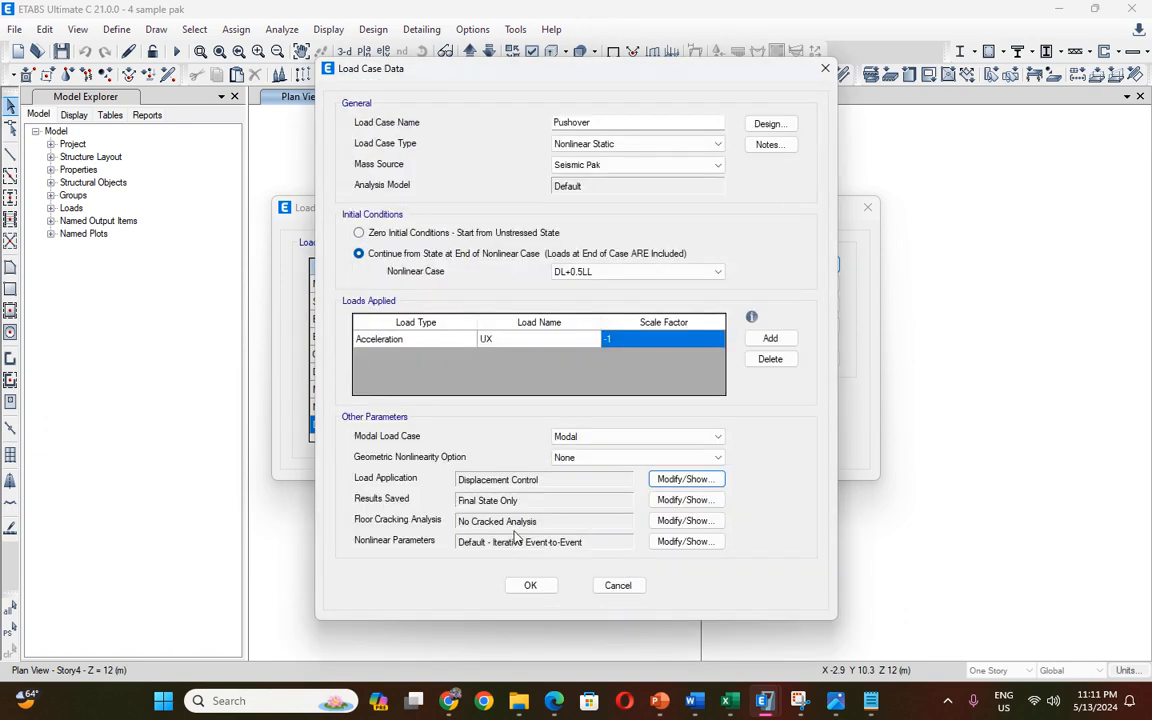
Set the Pushover case to save results at multiple states instead of the final state only.
click(688, 500)
click(585, 286)
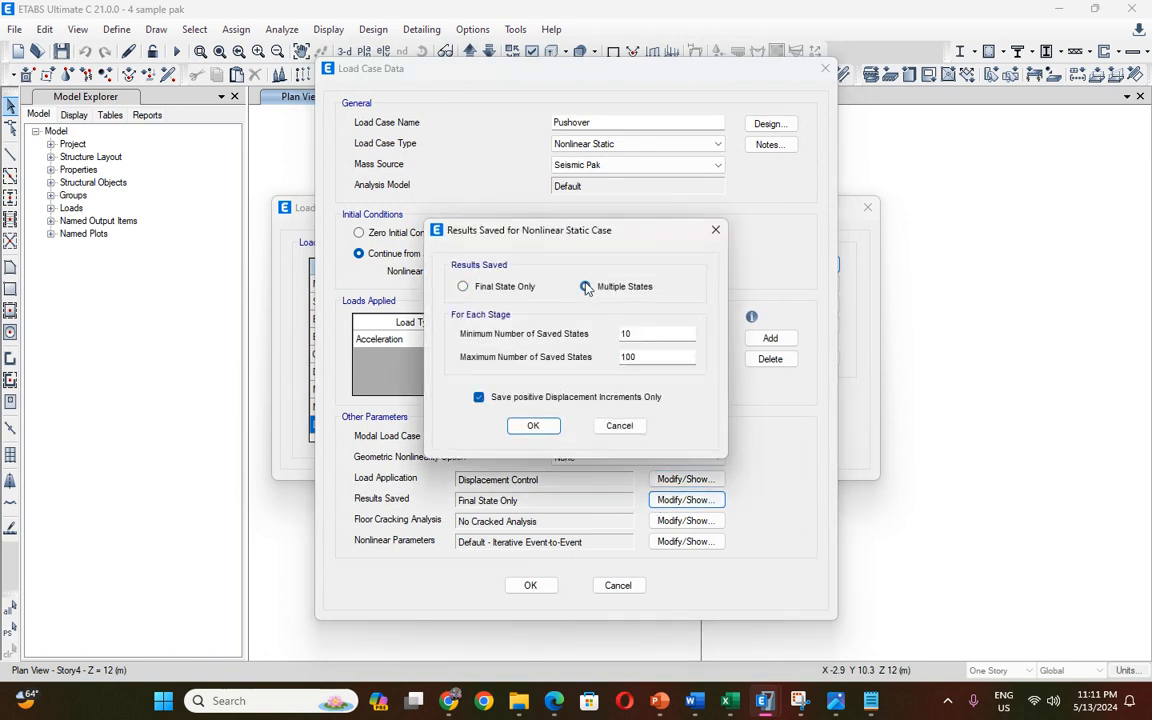
click(646, 334)
key(Tab)
click(538, 427)
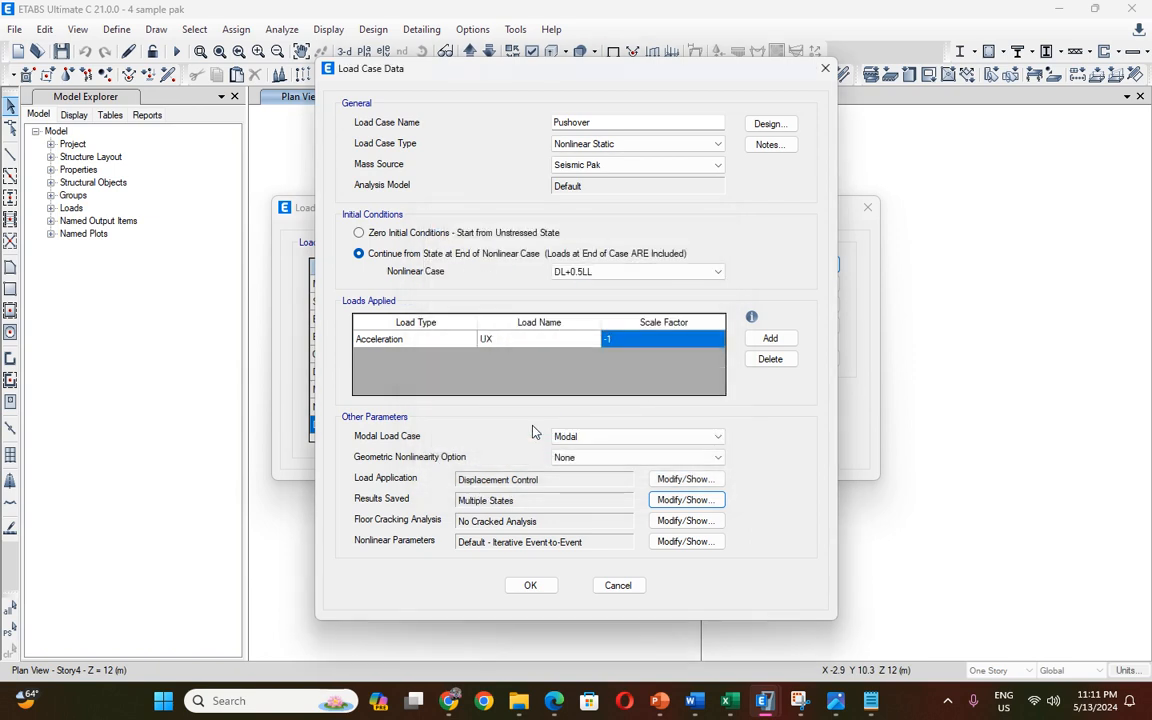
Set the Pushover case's geometric nonlinearity to P-Delta plus Large Displacements, keep Modal as its modal load case, and accept the case.
click(667, 527)
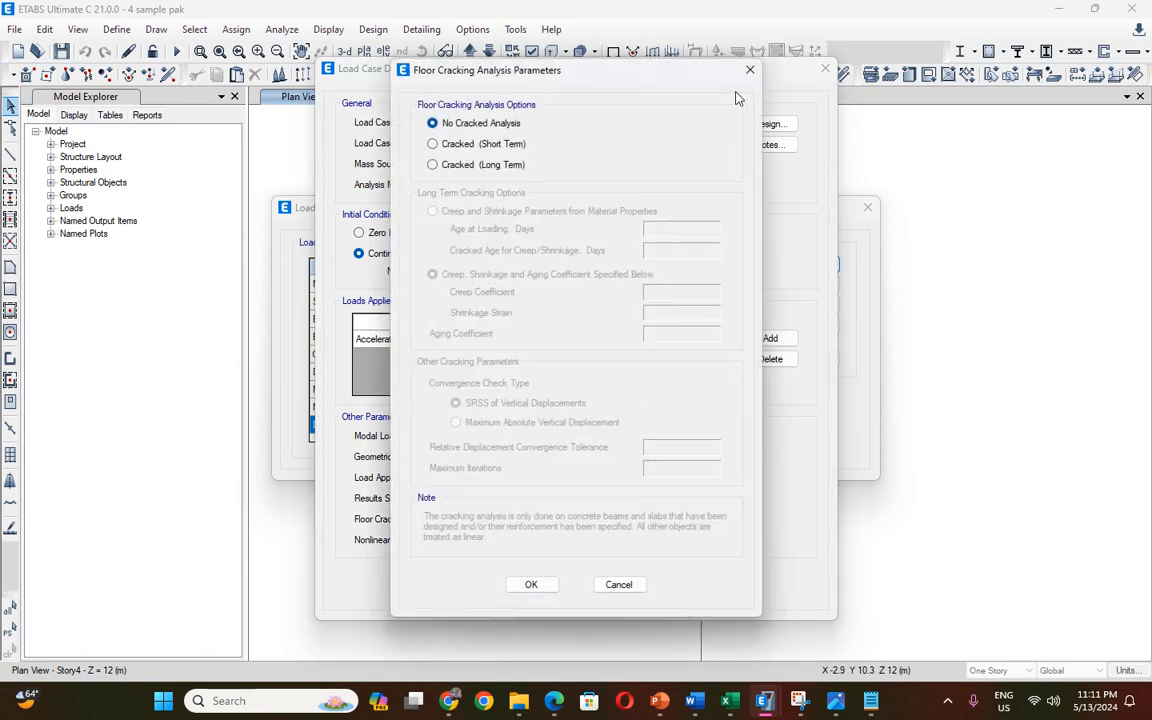
click(750, 70)
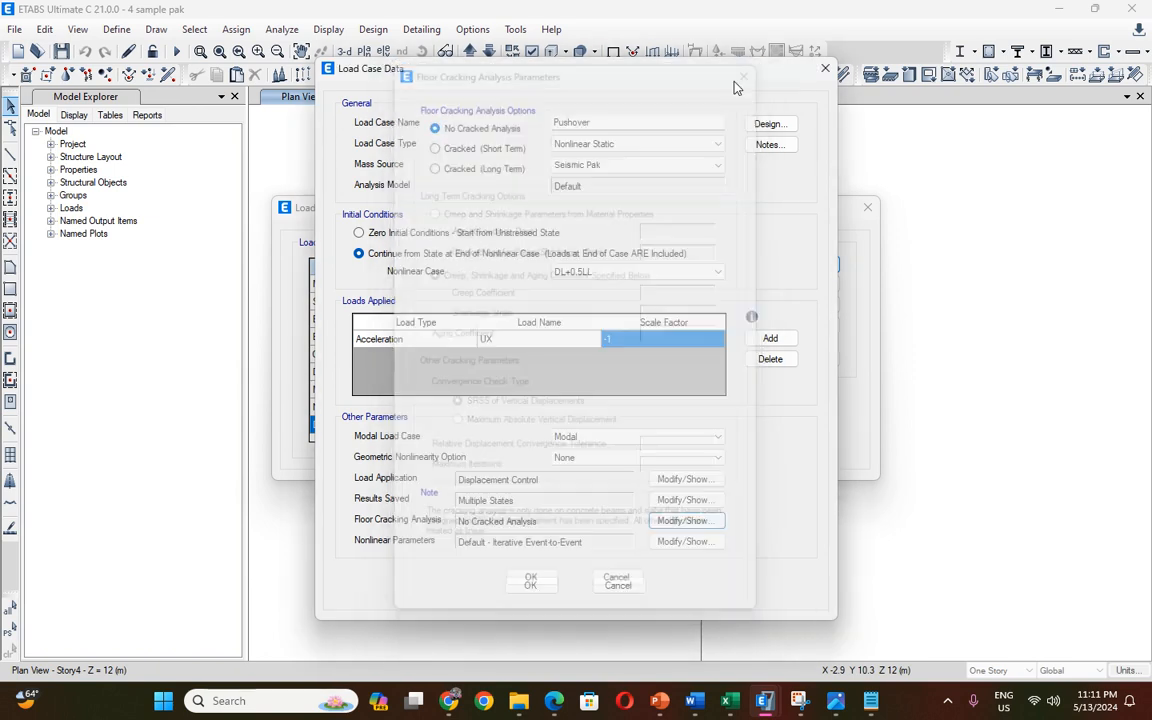
click(610, 459)
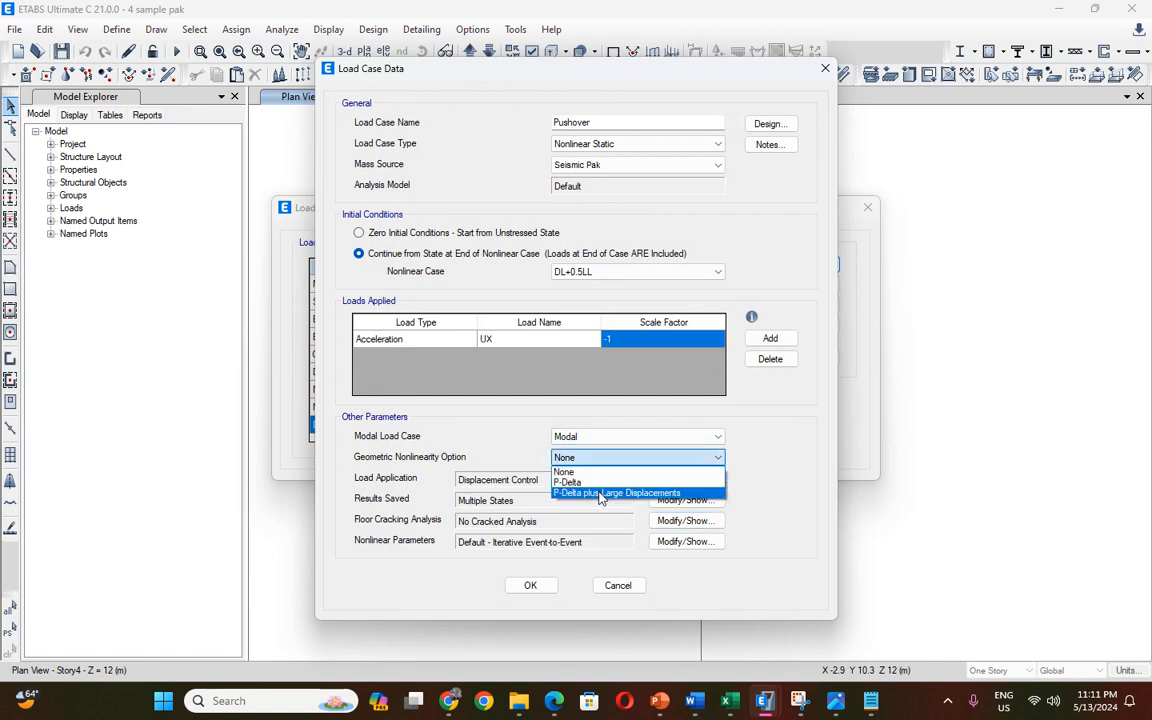
click(600, 494)
click(592, 437)
click(592, 451)
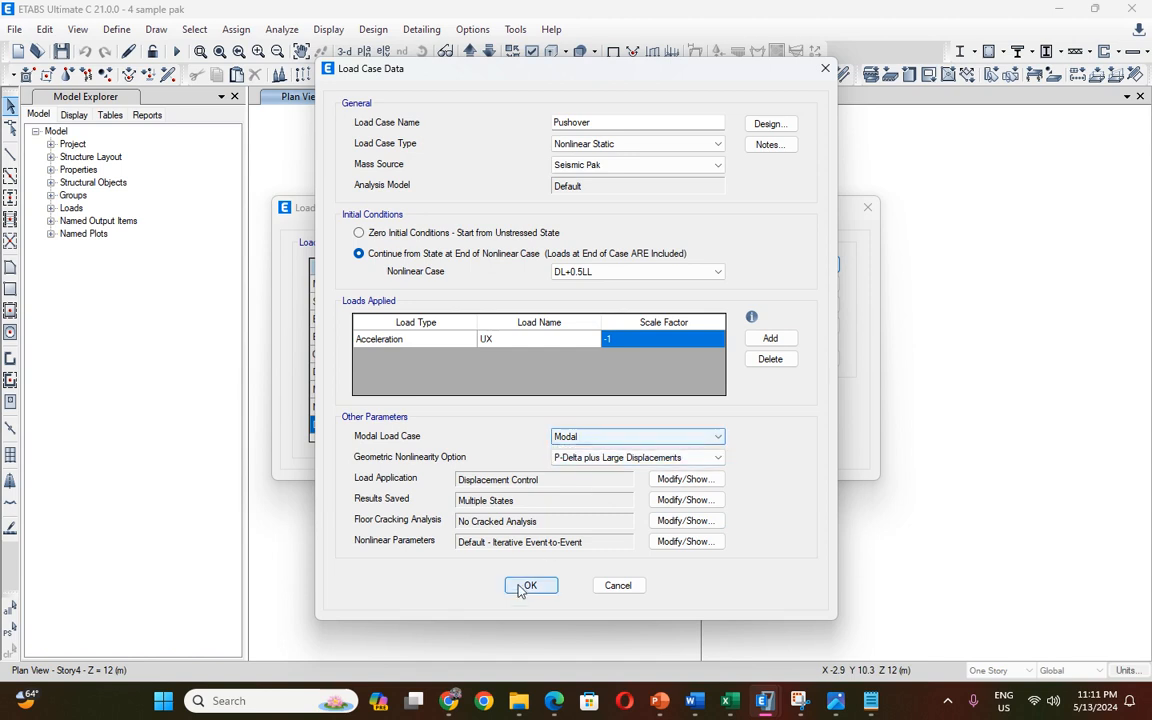
click(522, 586)
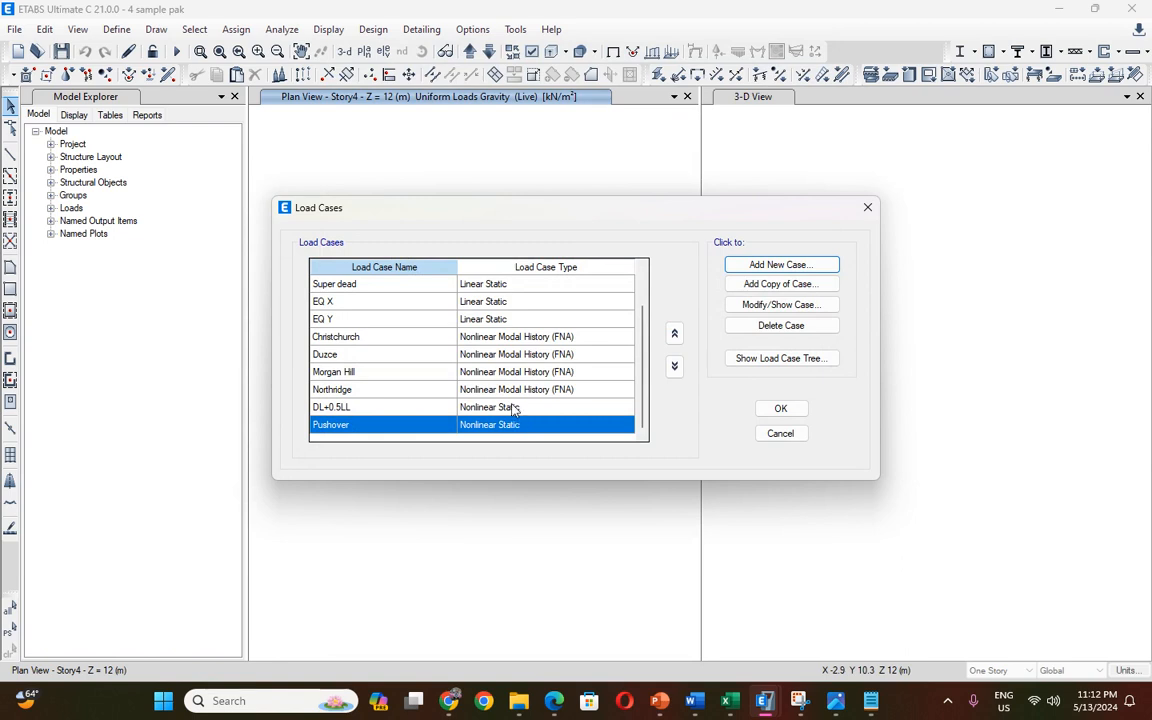
Accept the list of load cases and save the model.
scroll(513, 381, up, 1)
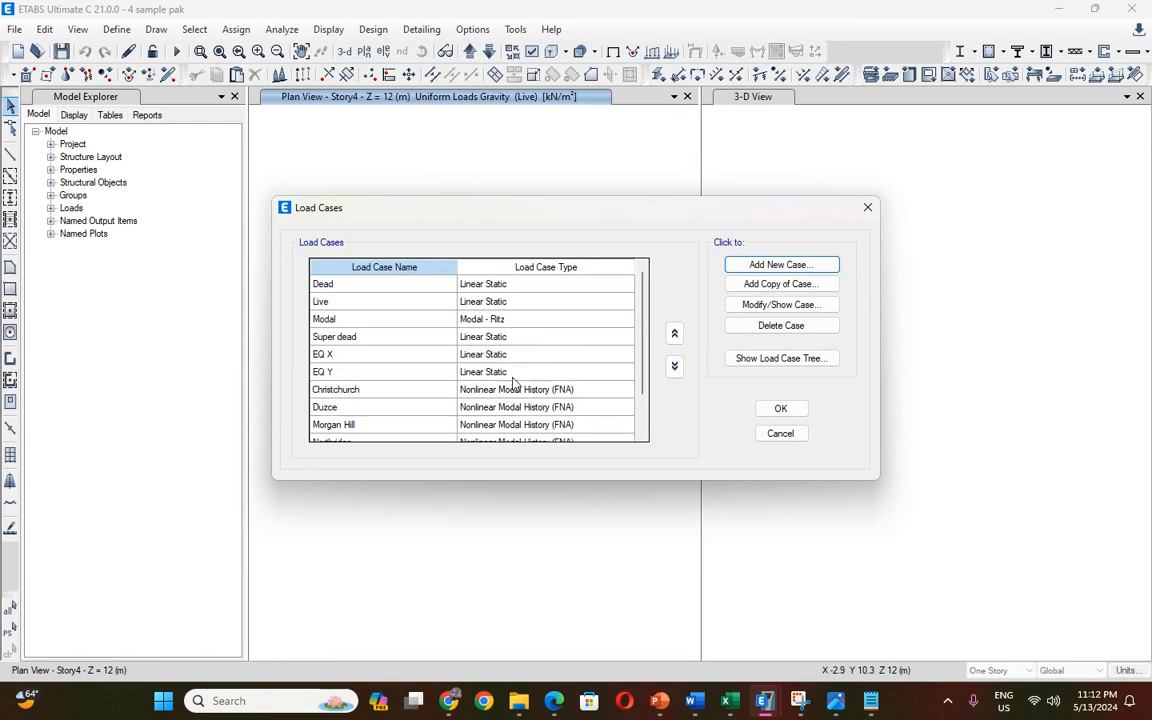
click(779, 408)
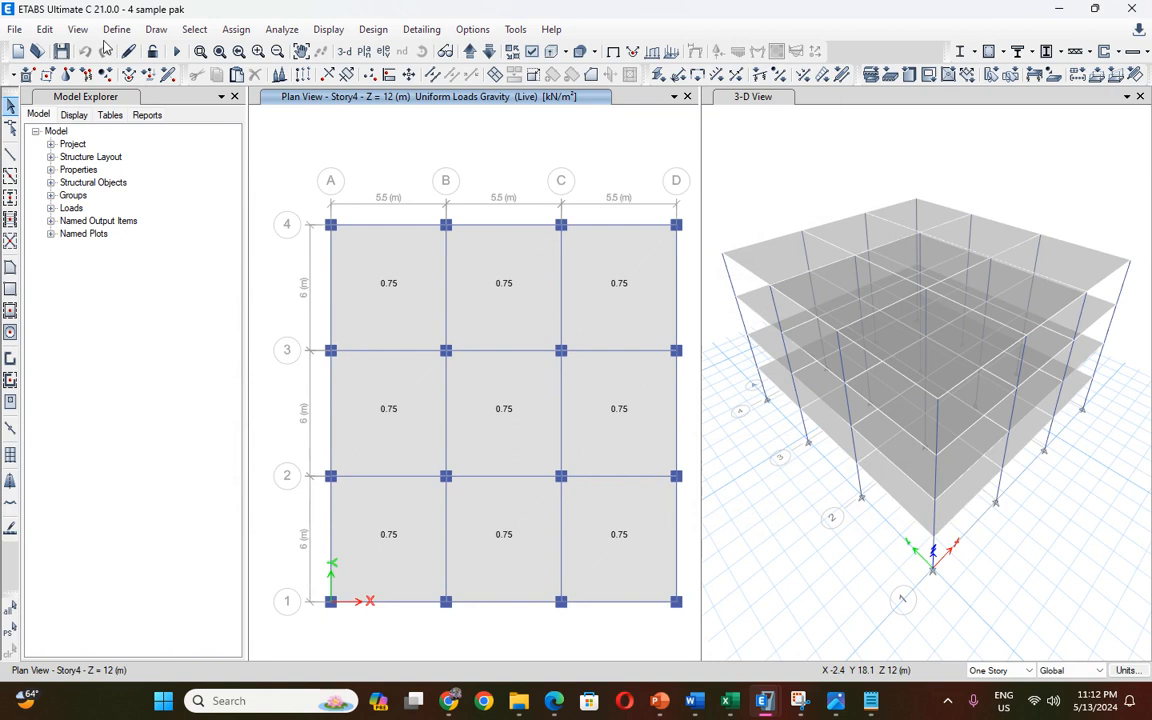
click(62, 51)
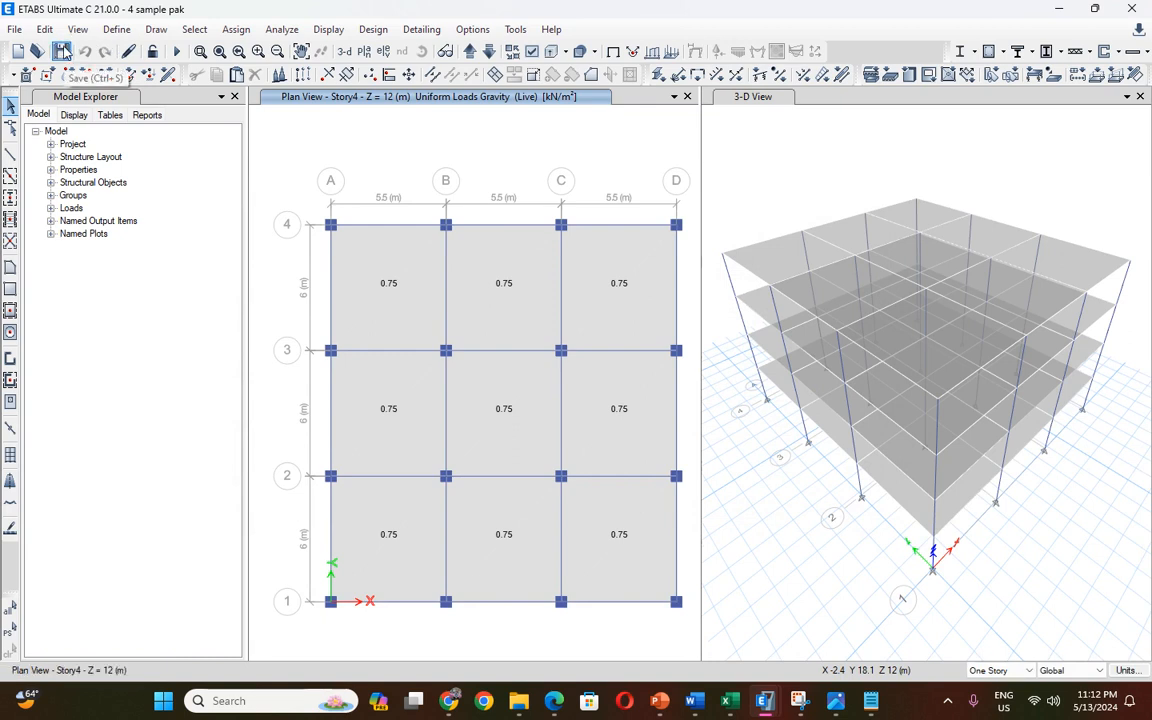
Switch to the Excel design checklist, review the steps on load cases and load combinations, and return to ETABS.
mouse_move(730, 705)
click(640, 600)
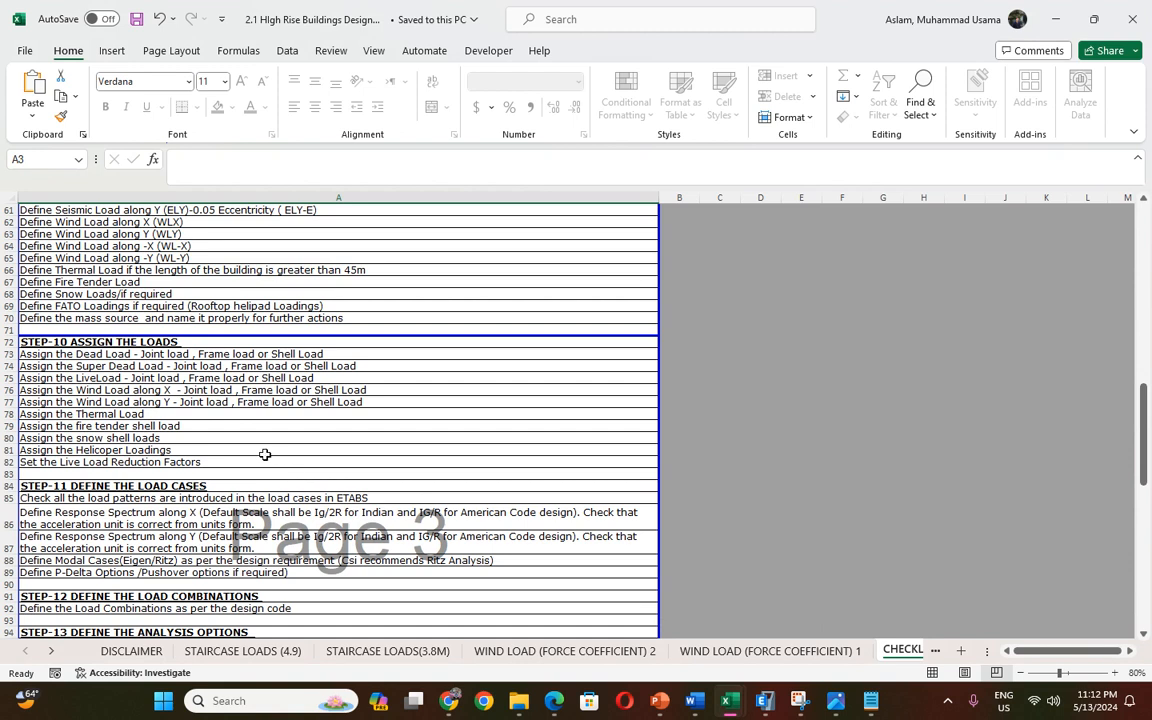
scroll(232, 440, down, 1)
scroll(232, 440, down, 1)
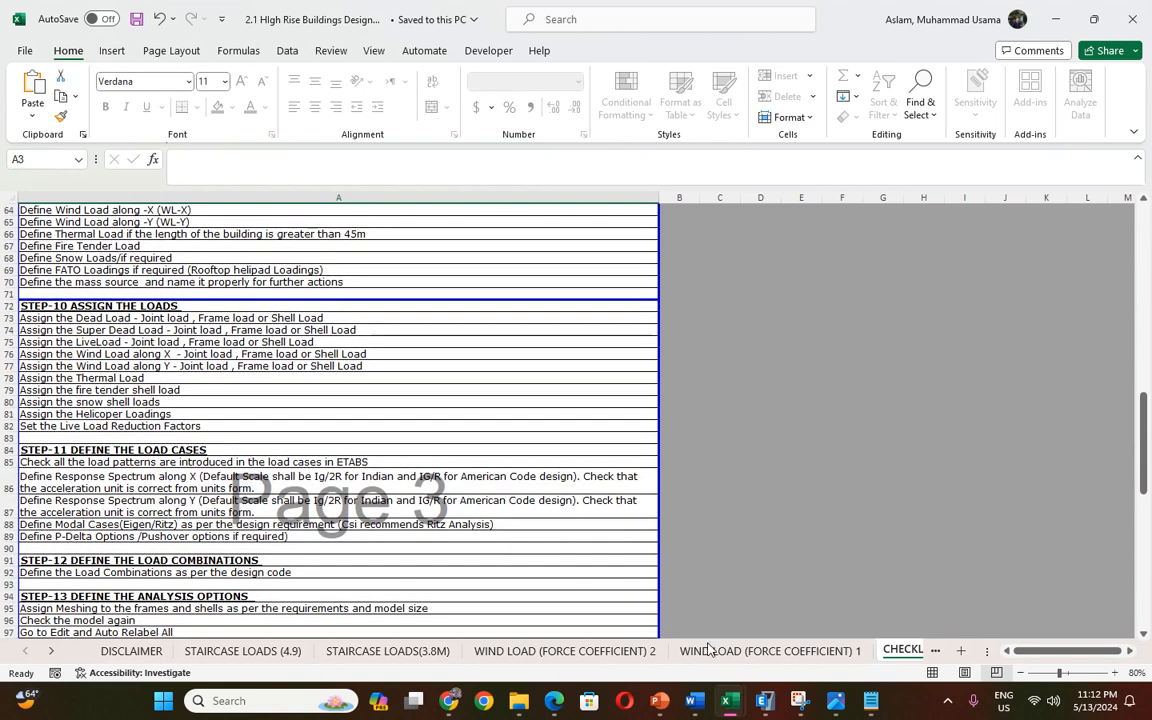
mouse_move(765, 700)
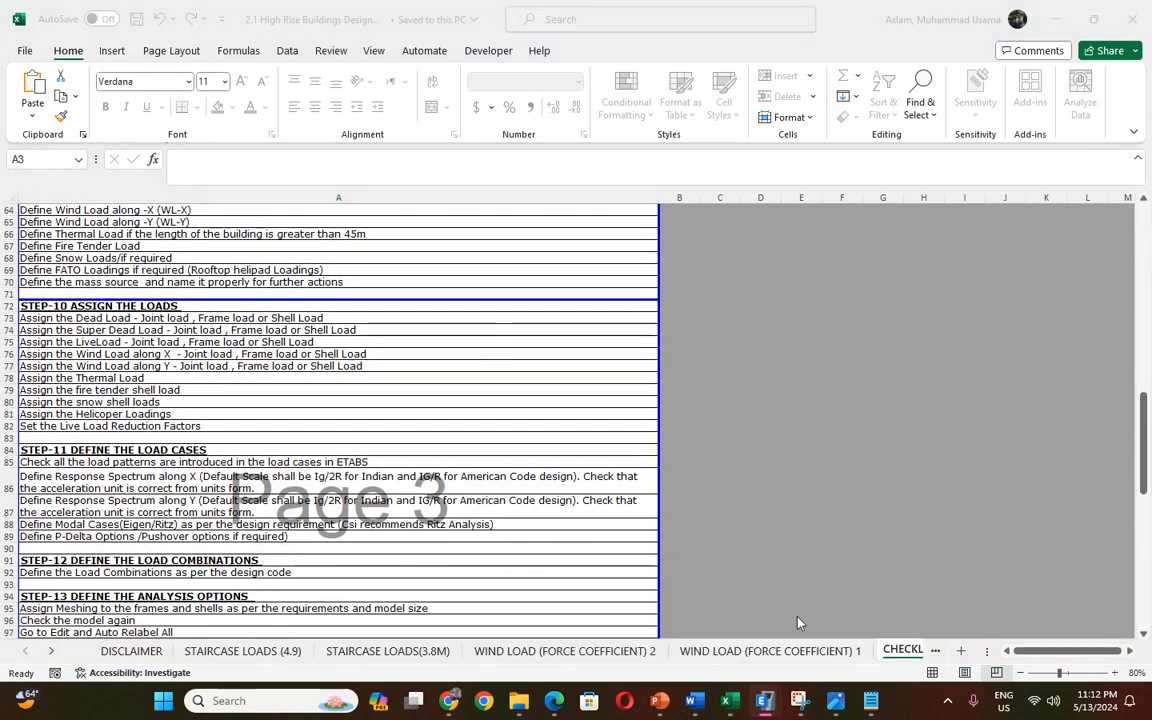
click(822, 630)
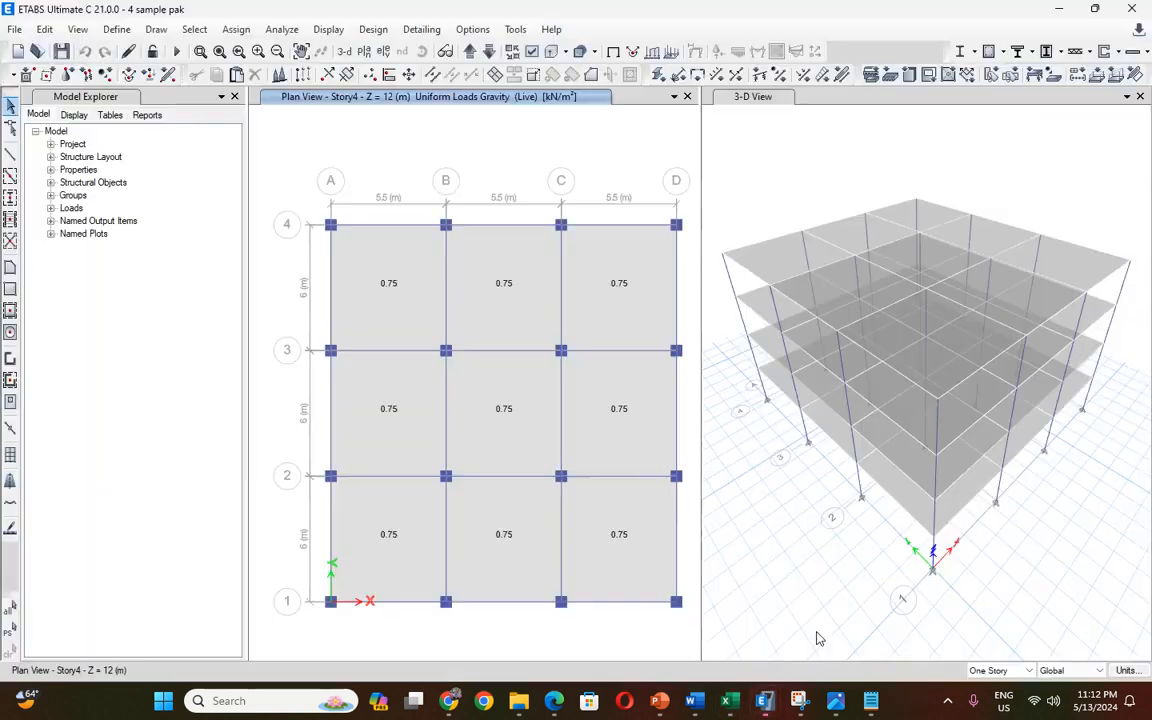
click(116, 29)
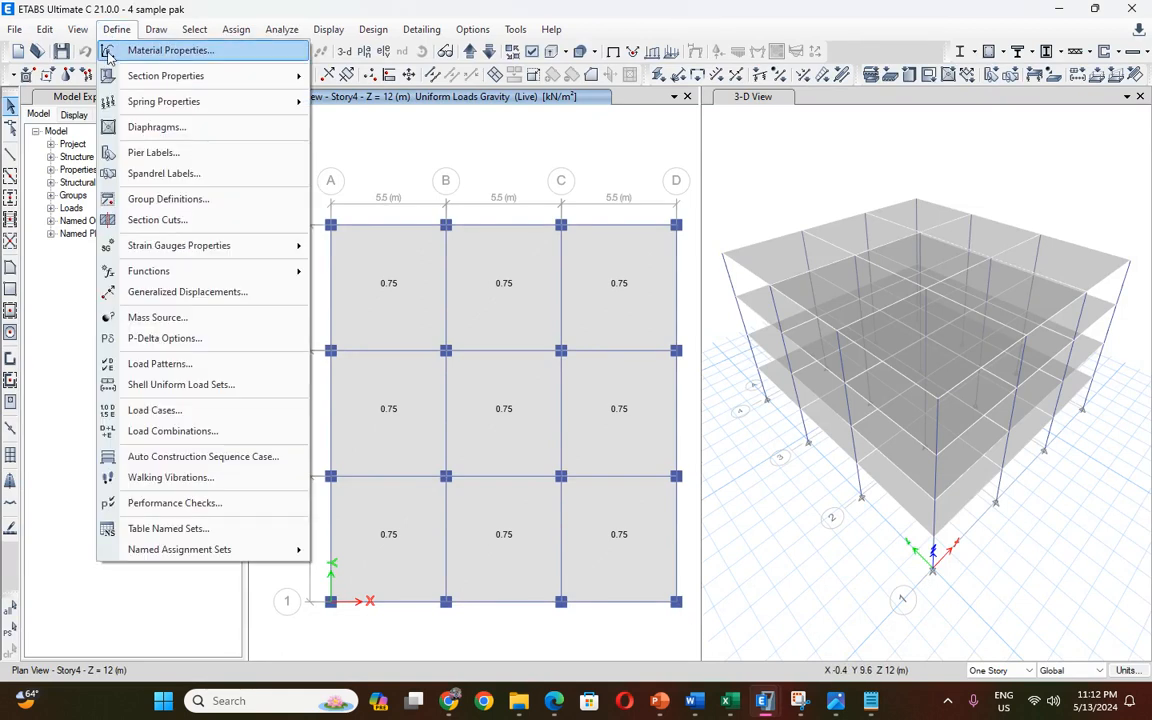
click(176, 411)
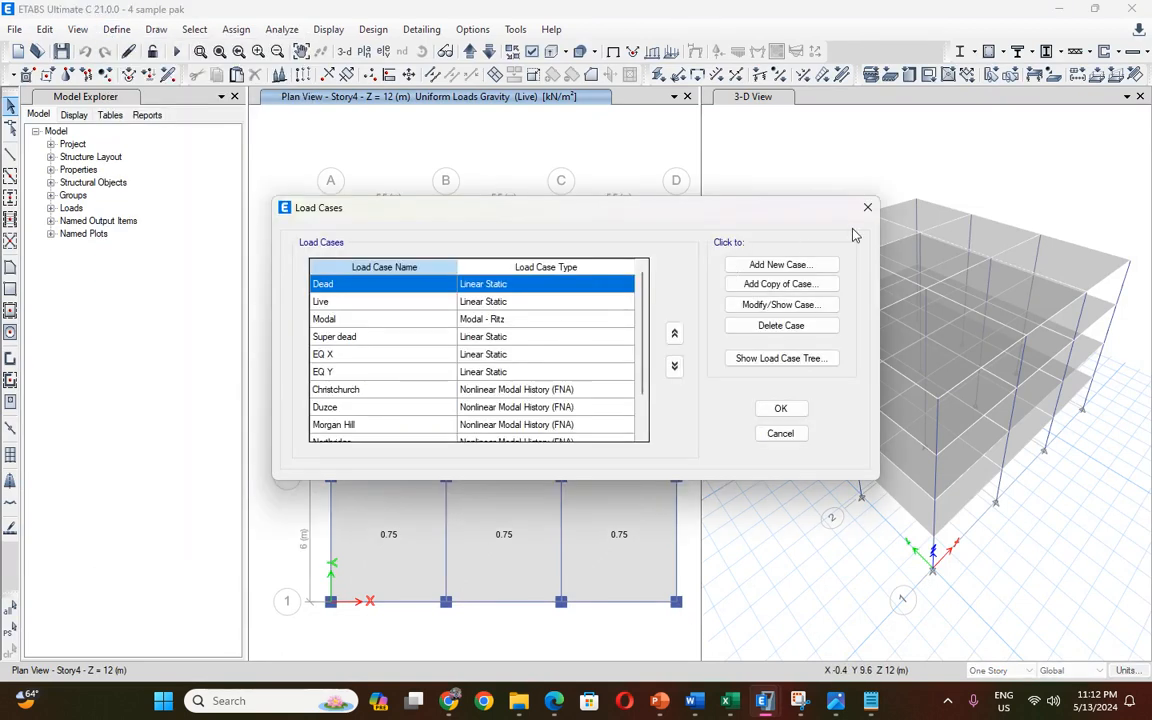
click(797, 178)
Add the default Concrete Frame Design load combinations, converted to editable user combinations, and save the model.
click(103, 30)
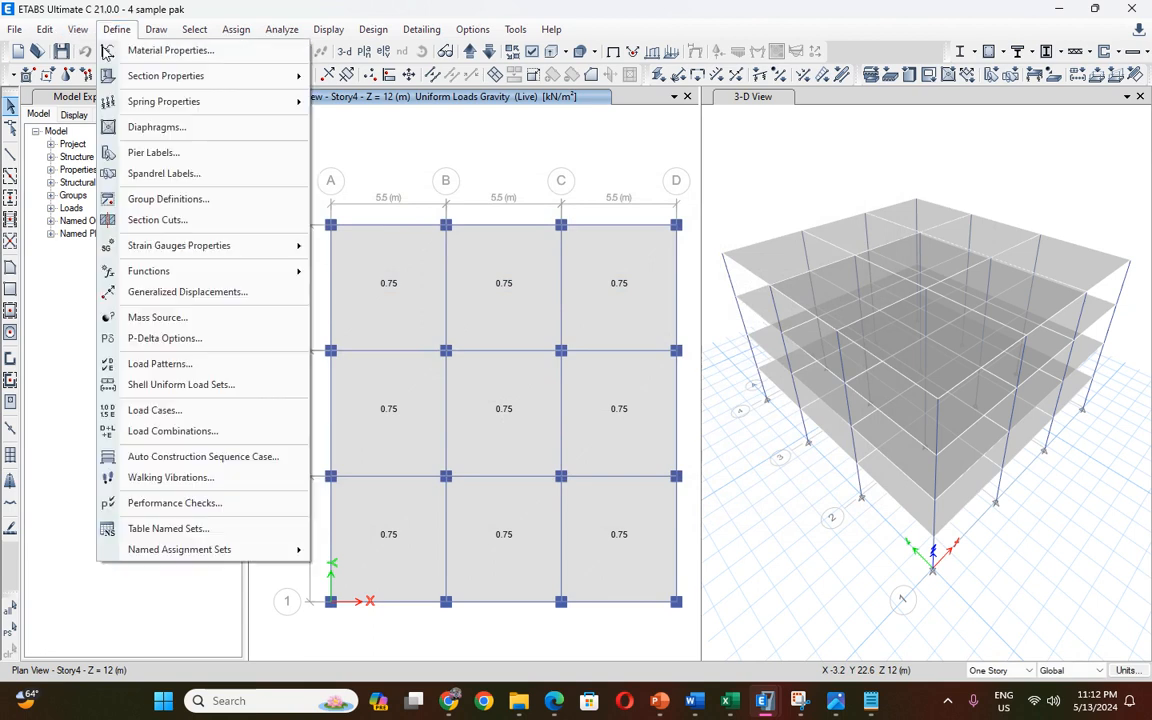
click(159, 428)
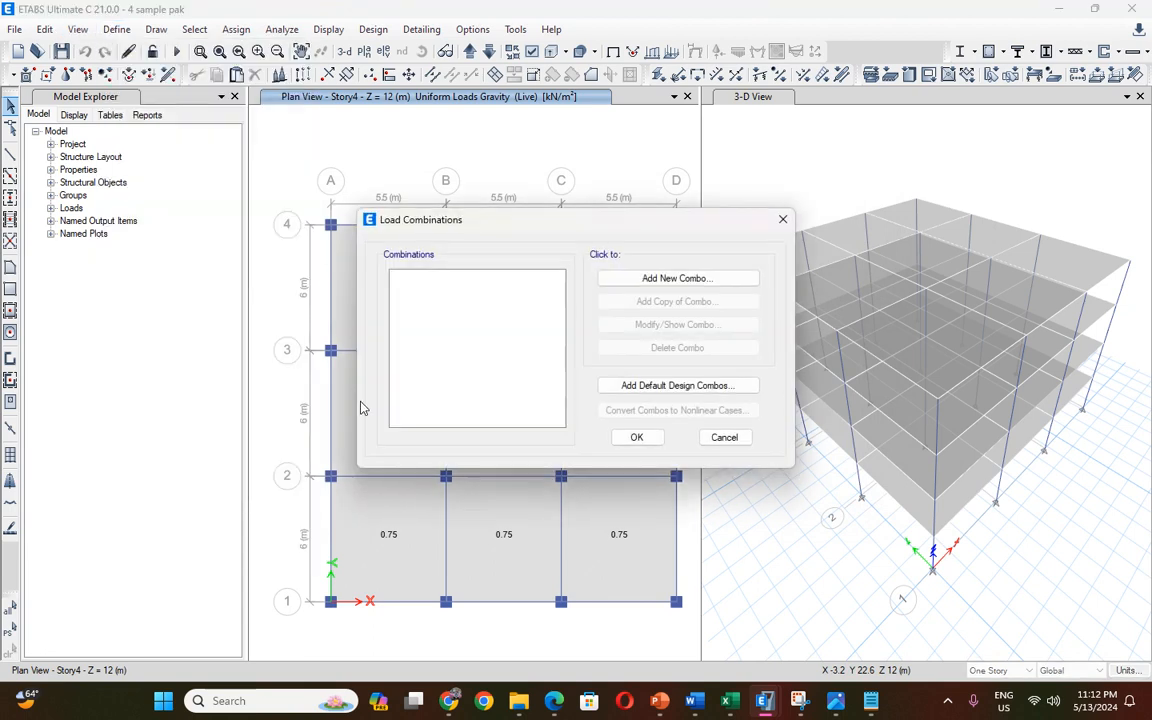
click(650, 388)
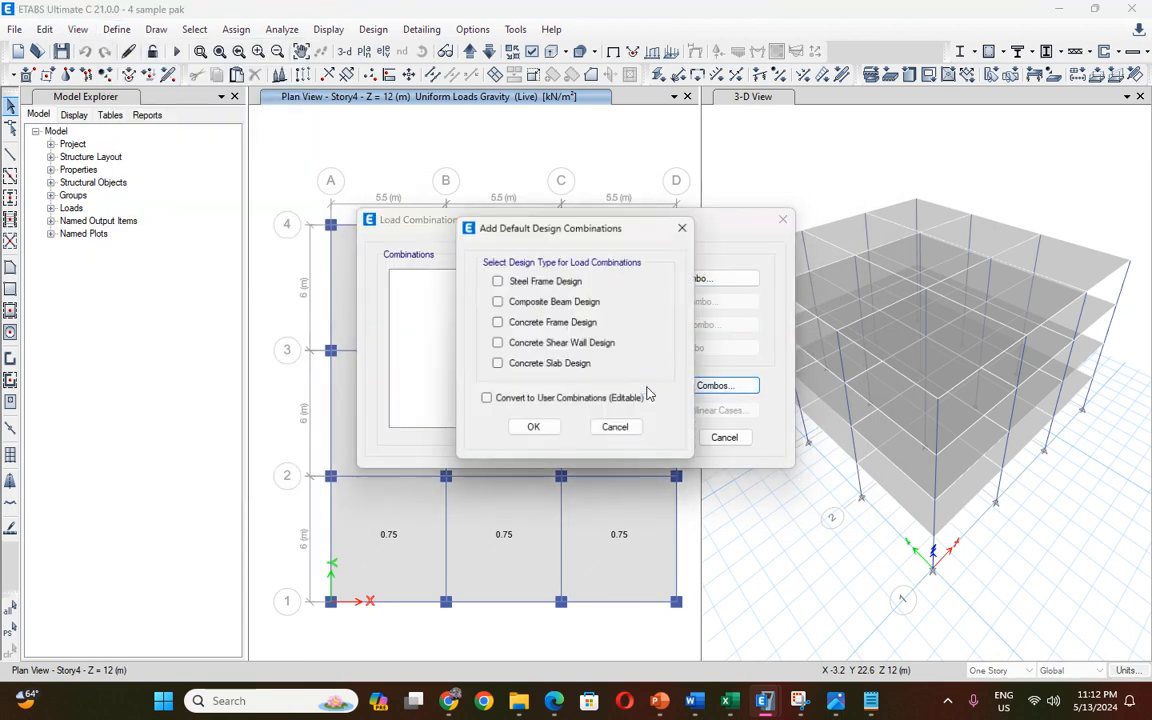
click(523, 325)
click(487, 400)
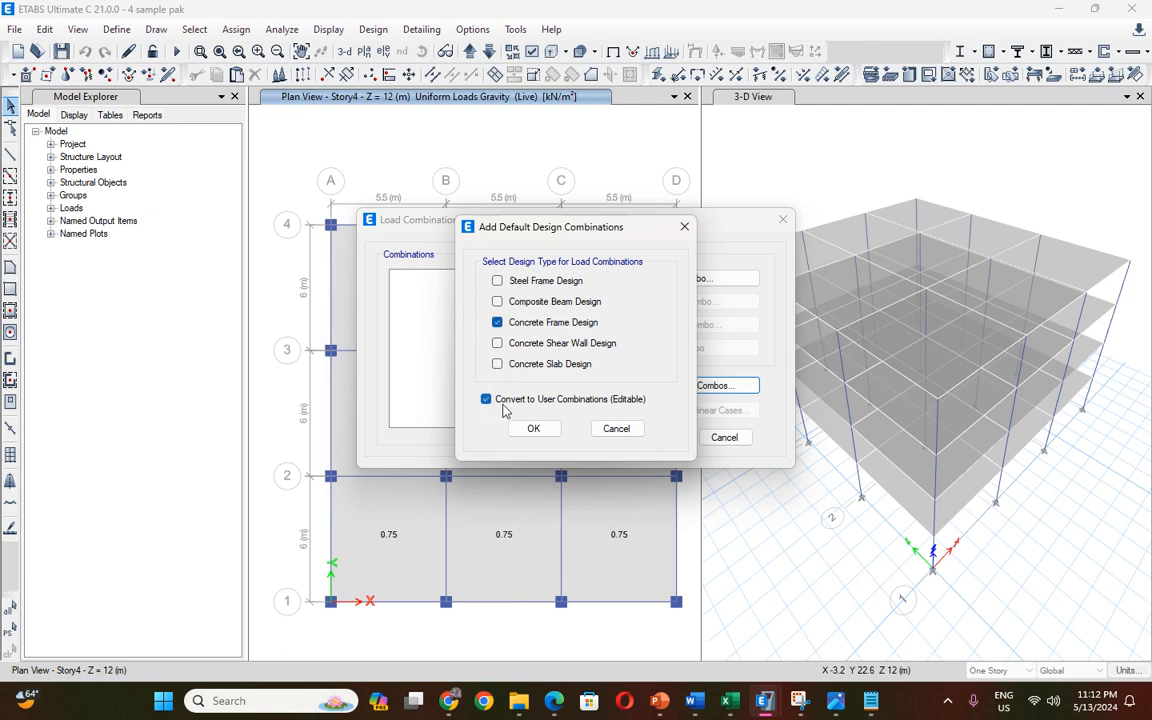
click(533, 428)
click(636, 437)
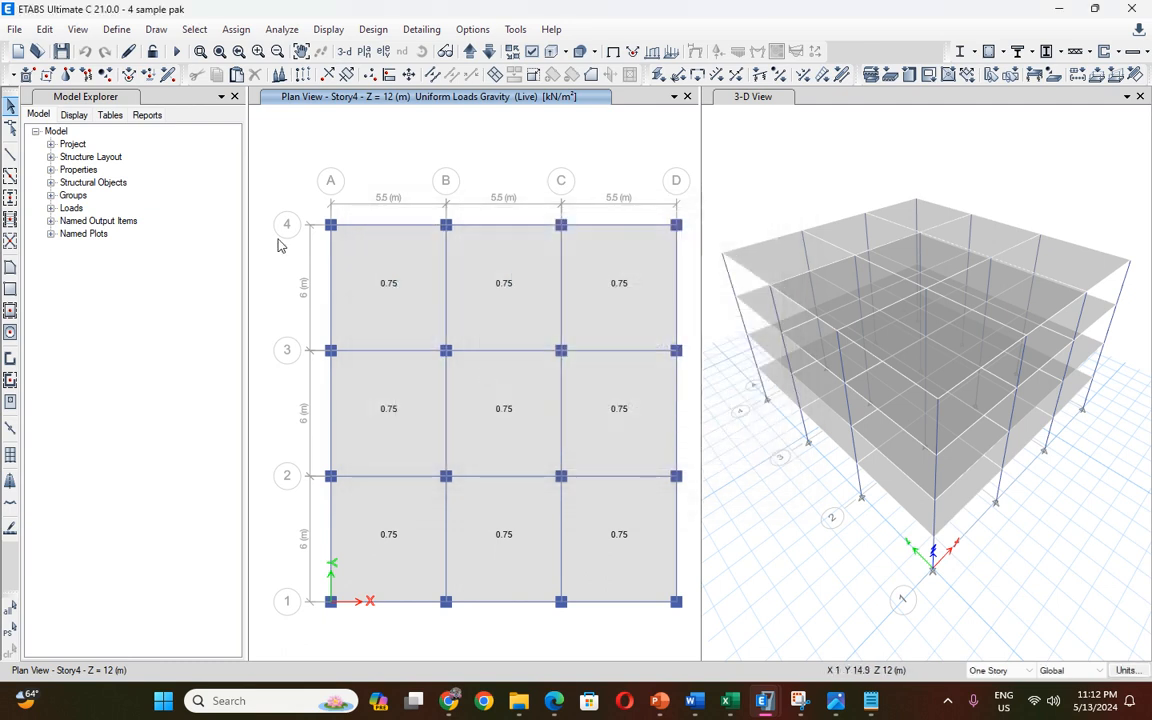
click(61, 51)
click(117, 30)
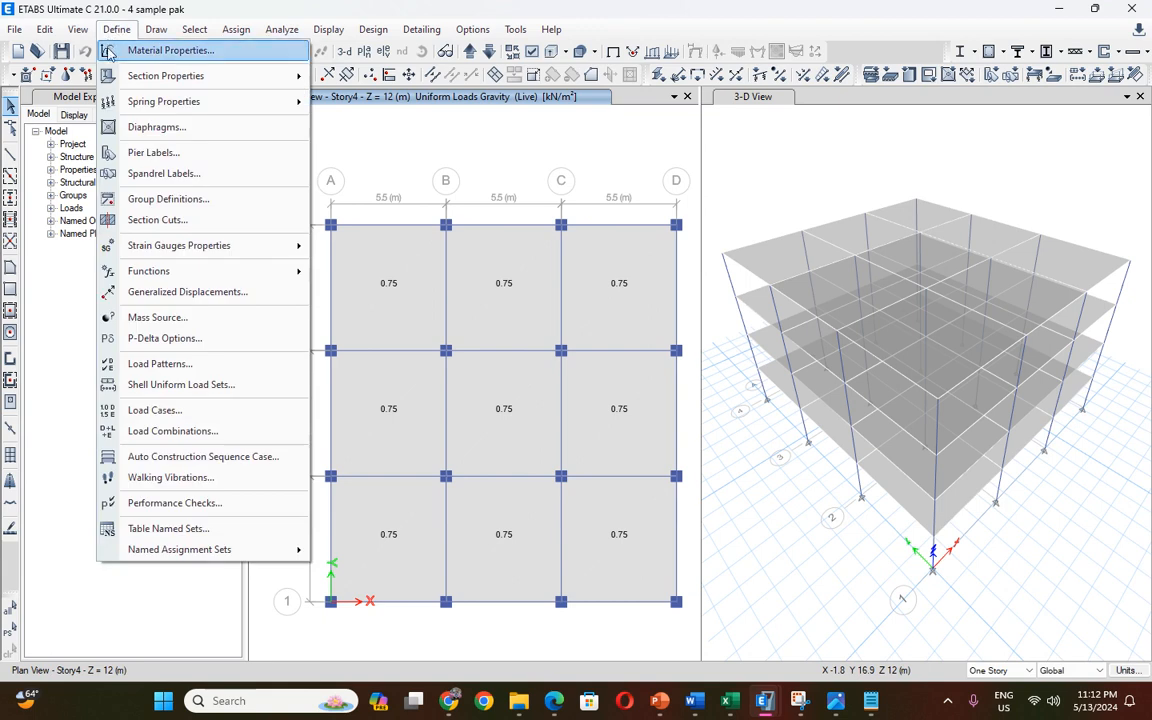
click(132, 31)
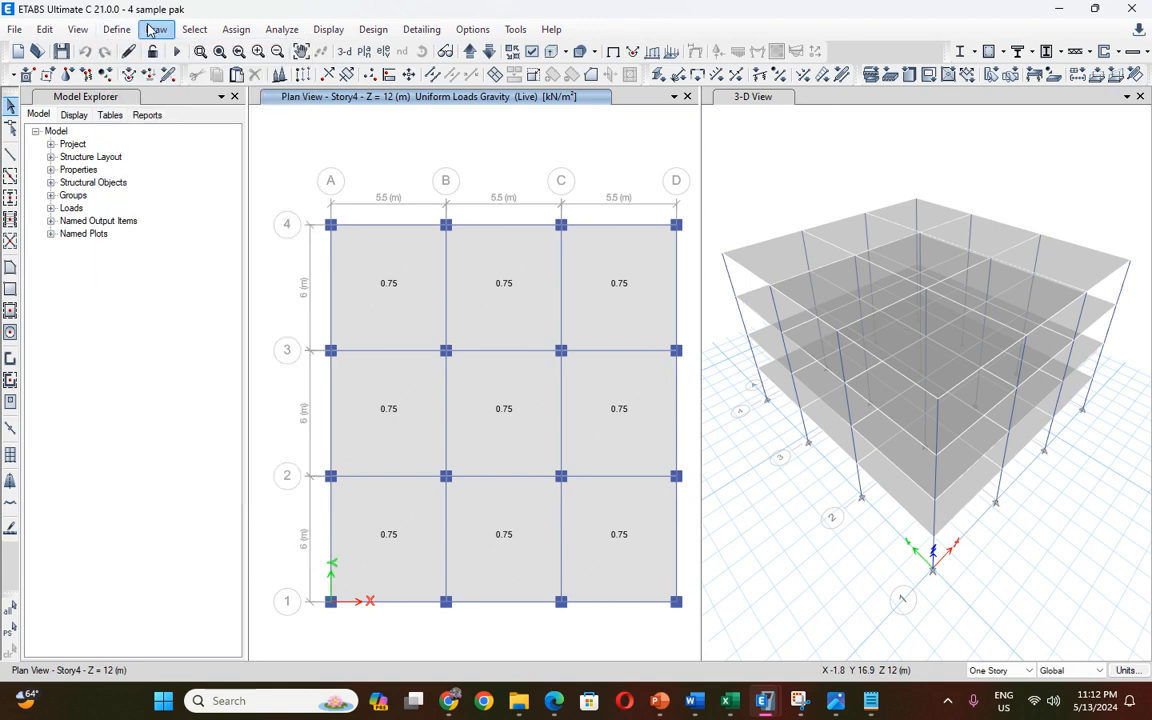
click(226, 34)
mouse_move(178, 38)
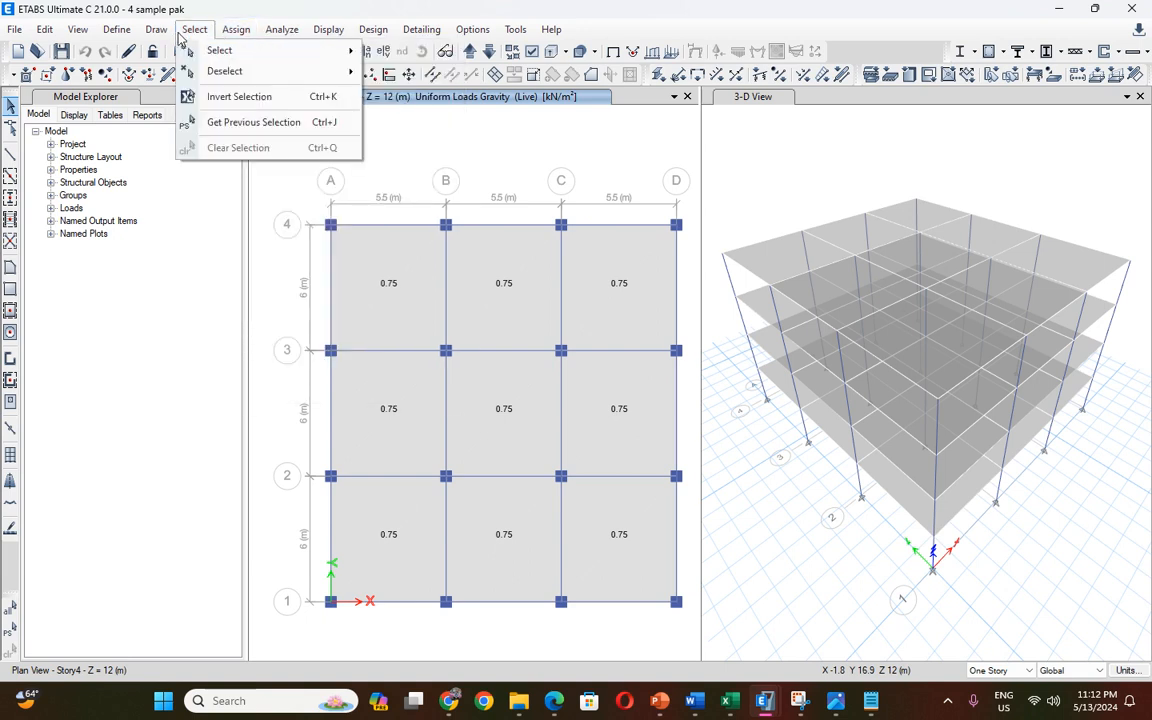
Run Check Model with all checks selected, close the report, and save the model.
click(282, 29)
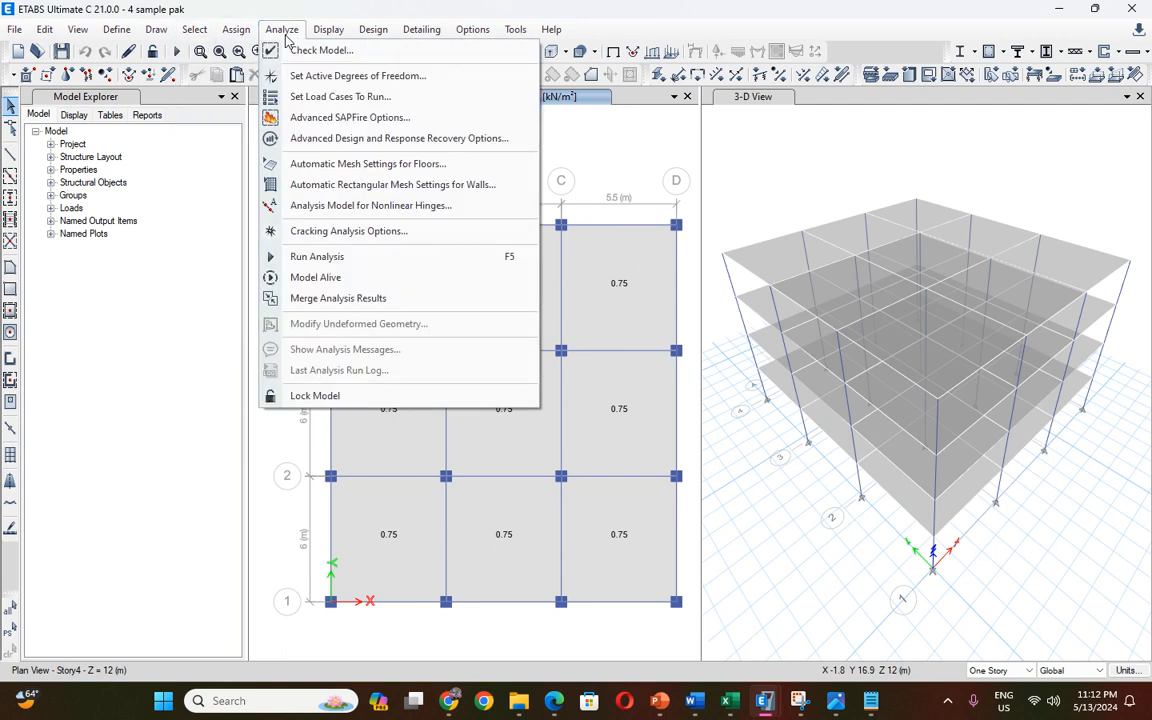
click(293, 52)
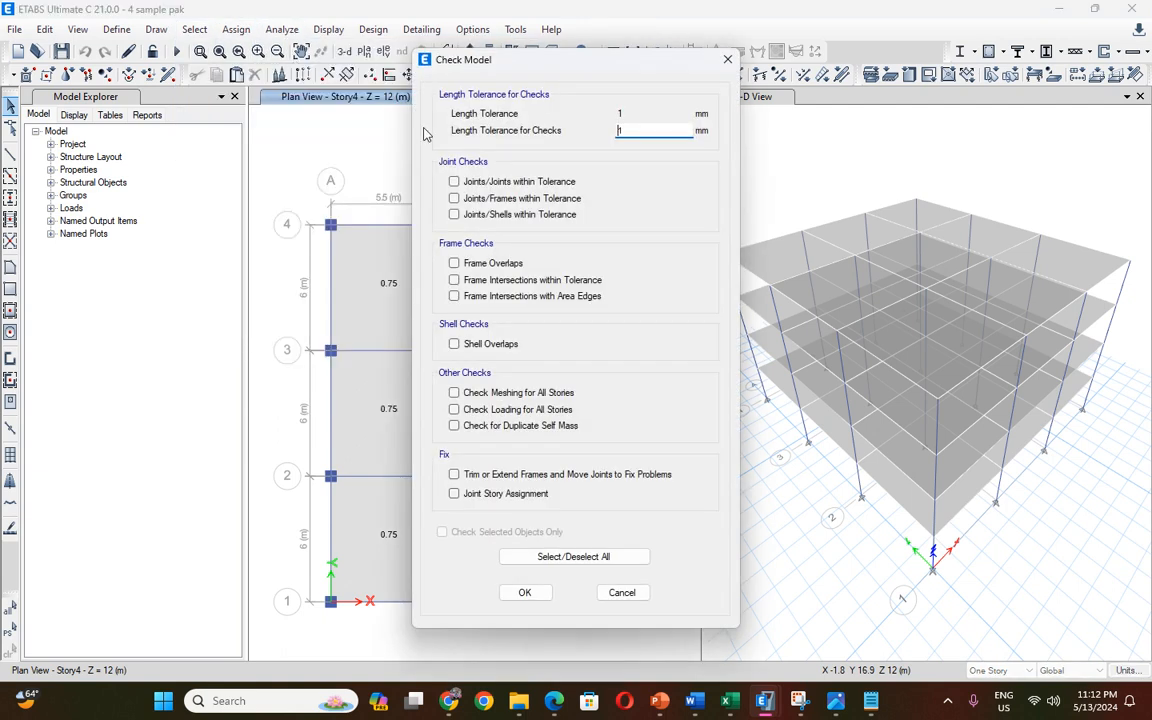
click(560, 556)
click(524, 592)
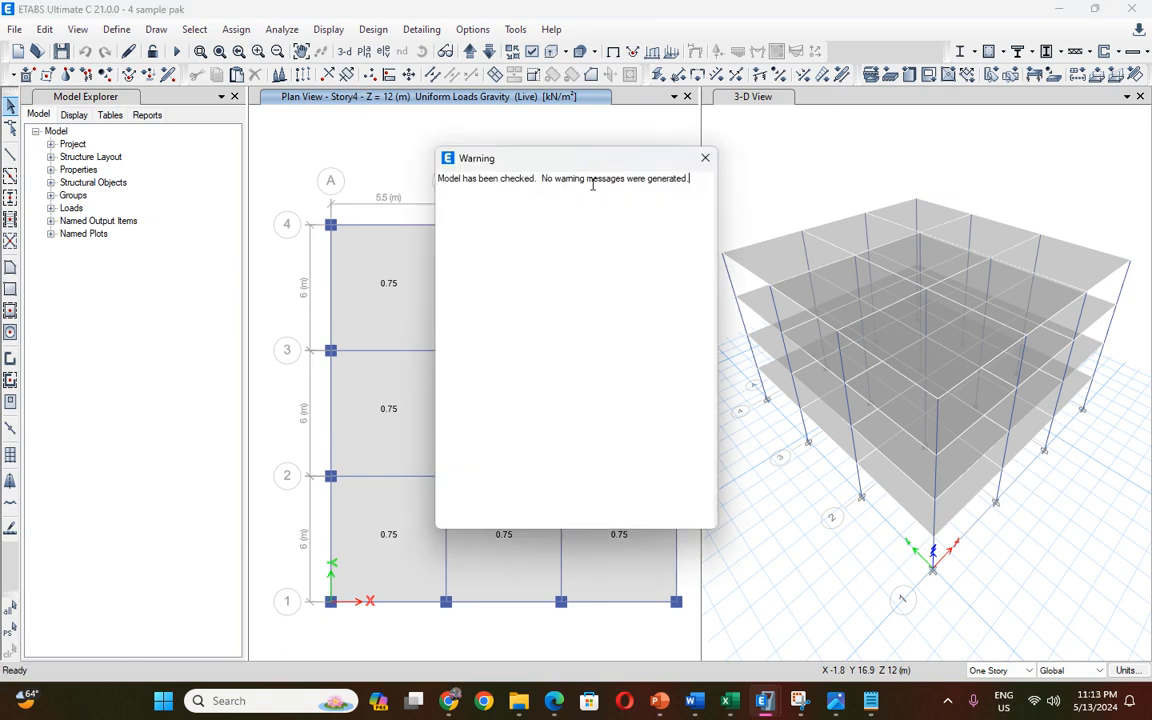
click(705, 157)
click(59, 52)
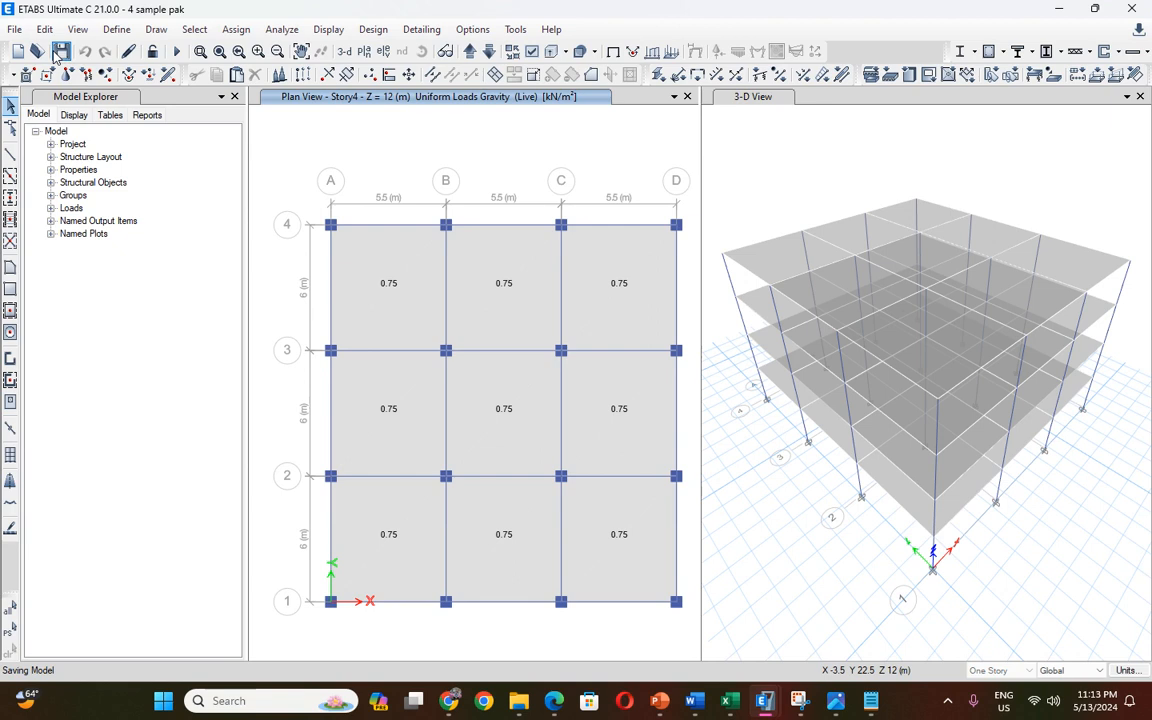
click(946, 700)
click(855, 592)
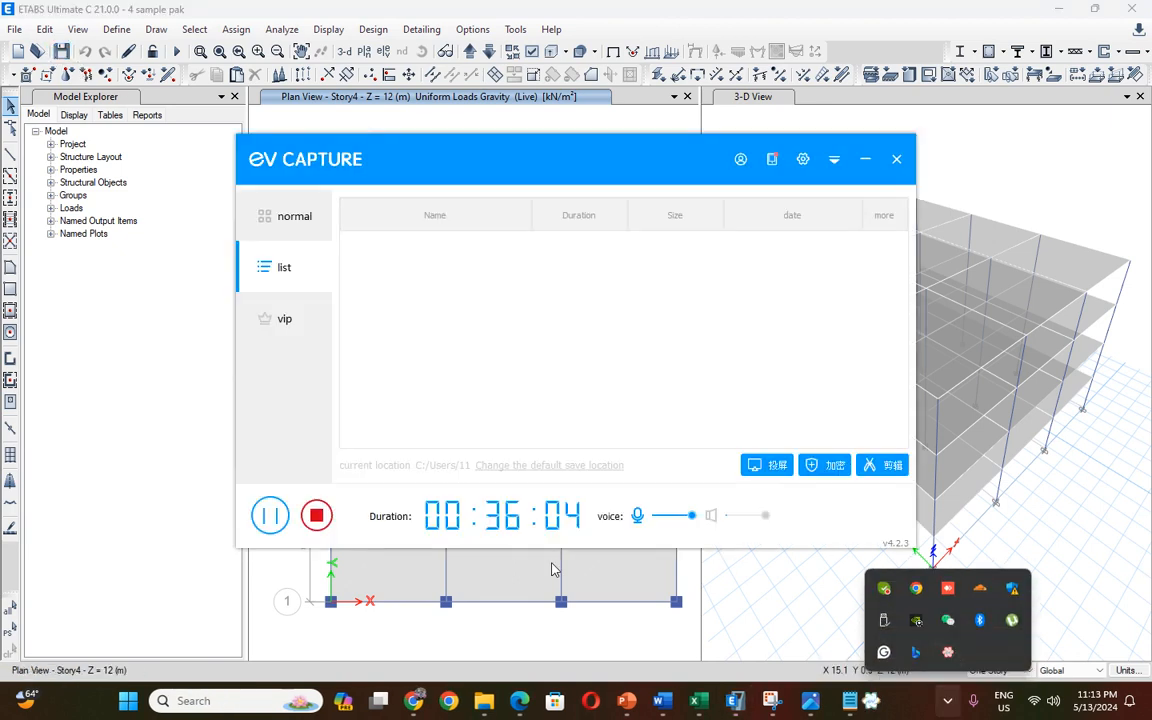
click(282, 517)
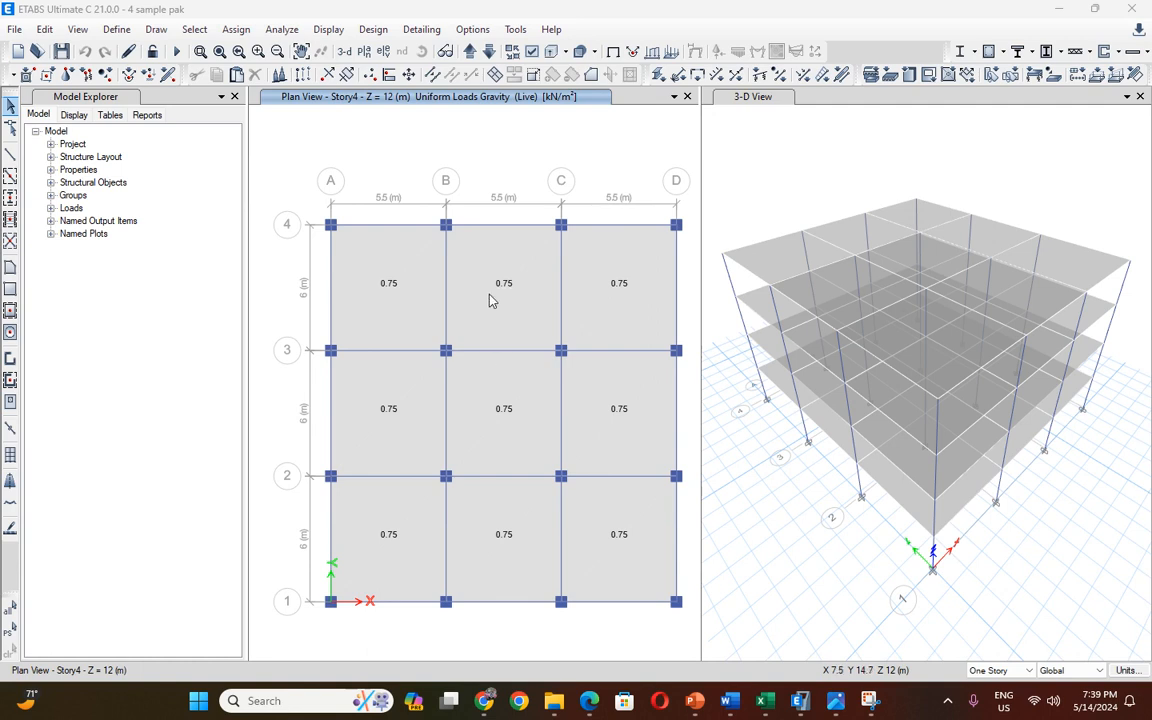
click(117, 33)
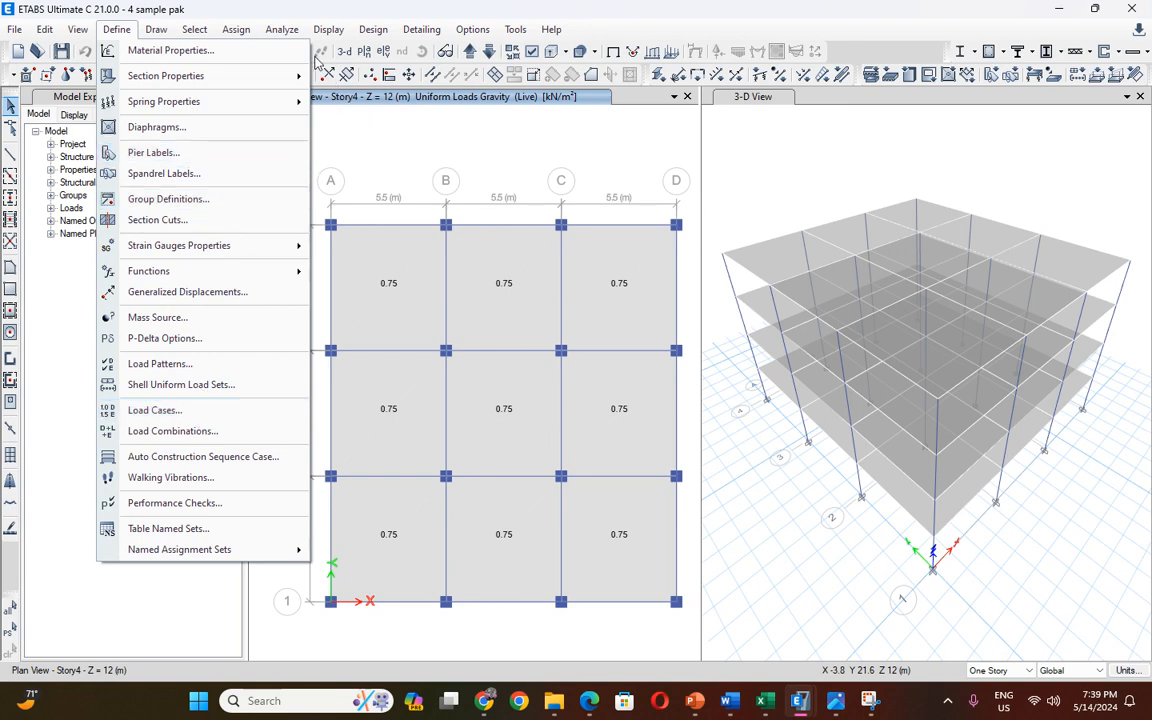
In the load cases to run, set every case to Do Not Run, then set Dead and Live back to Run.
mouse_move(305, 37)
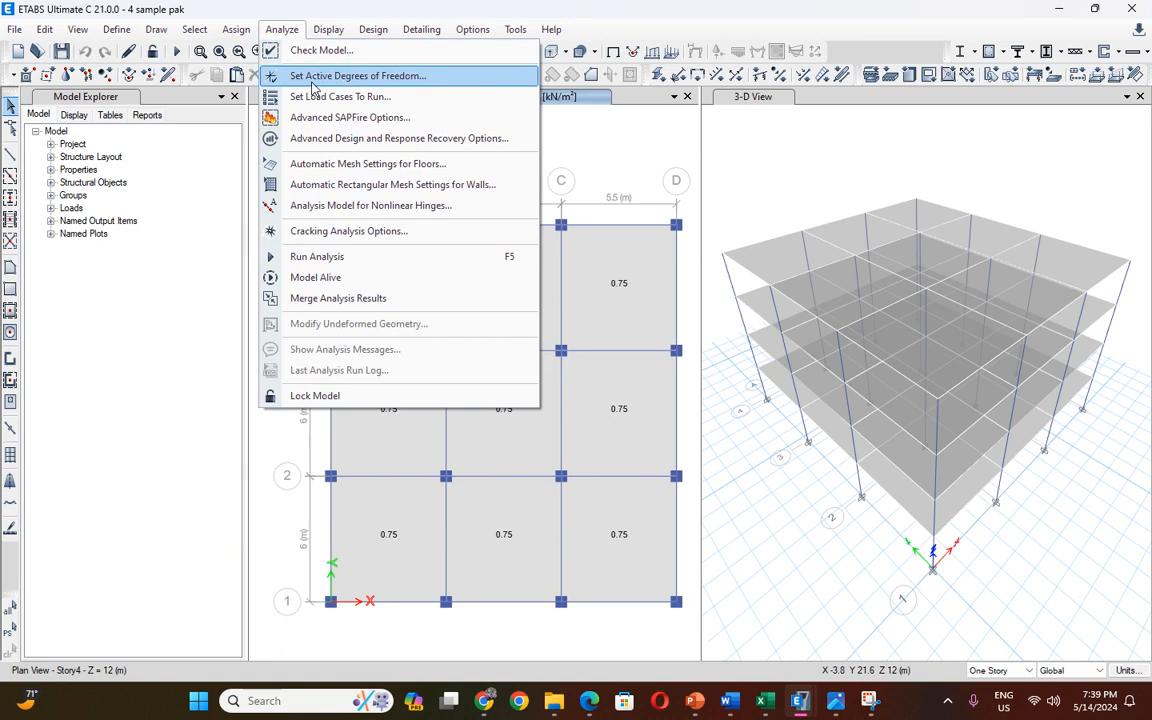
click(318, 98)
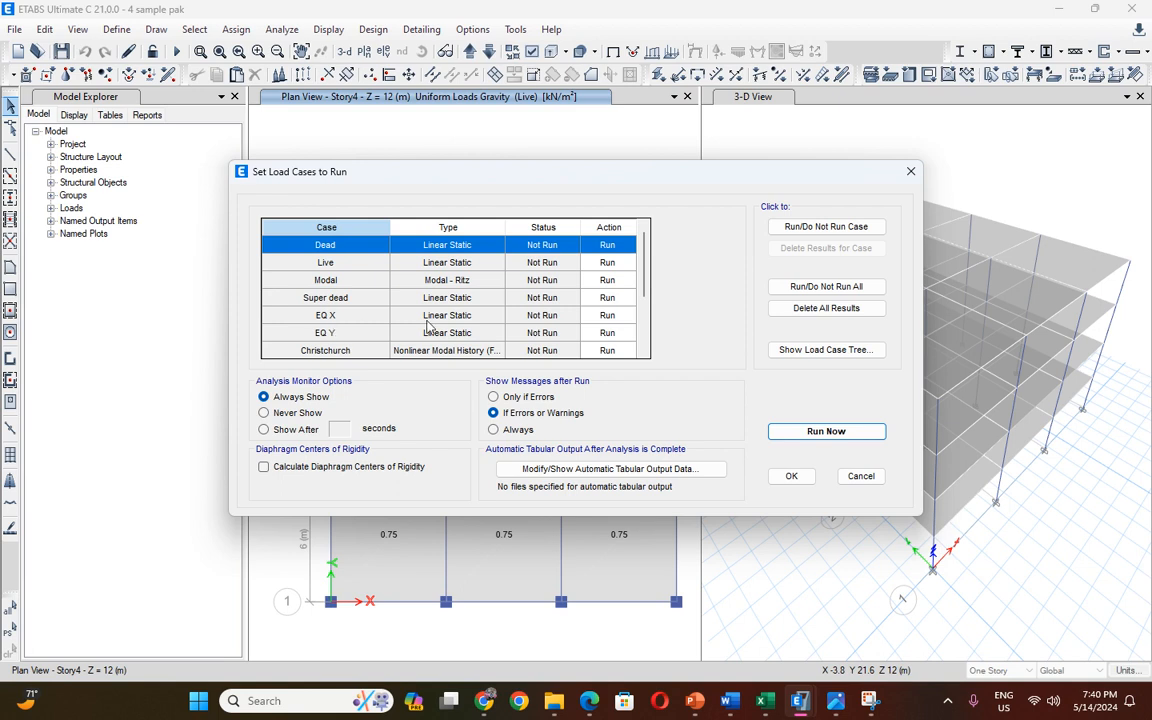
click(788, 290)
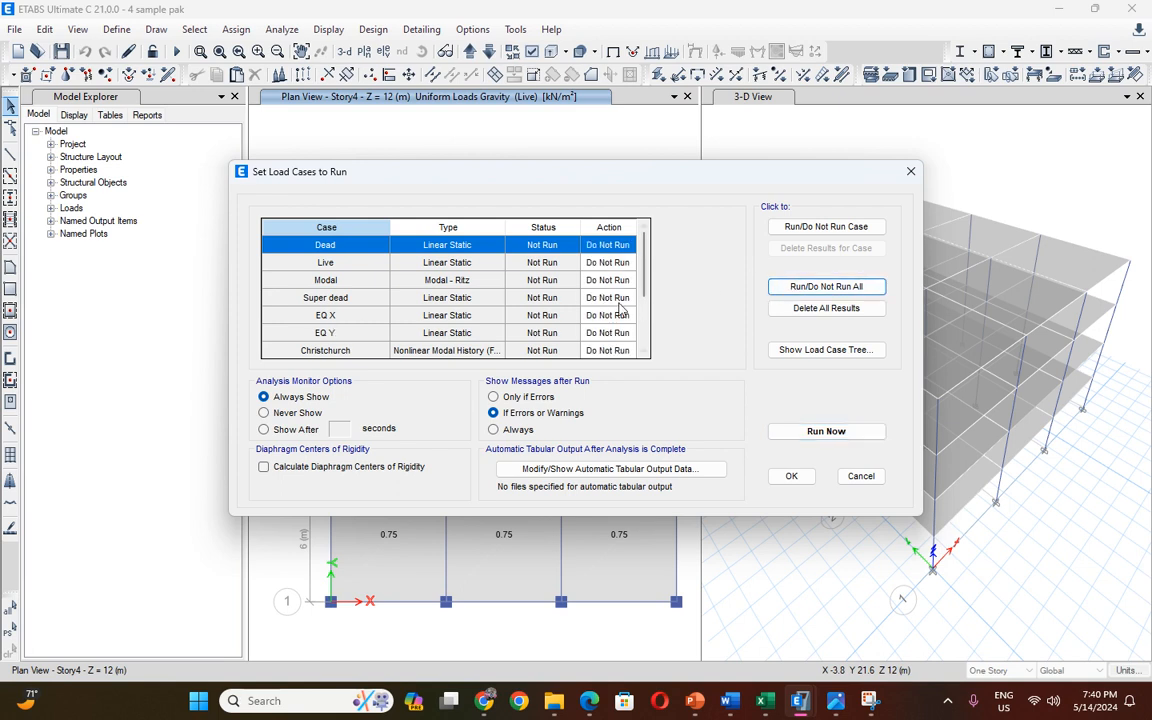
click(604, 264)
click(607, 245)
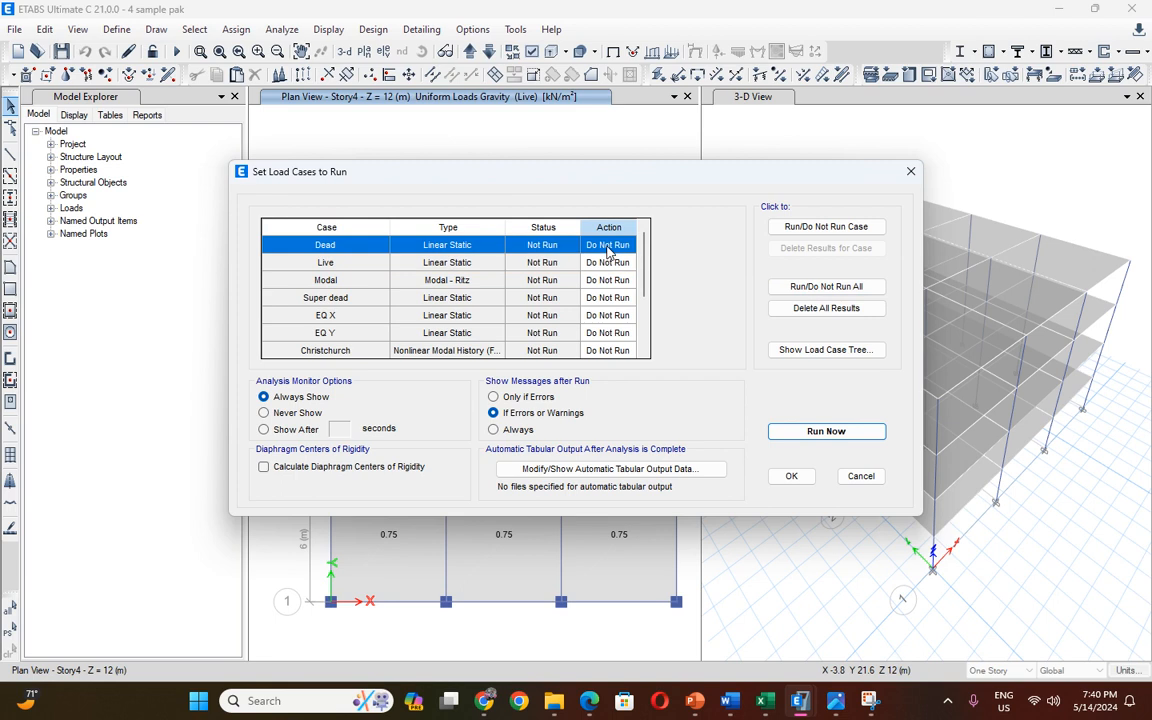
click(776, 227)
click(600, 262)
click(772, 230)
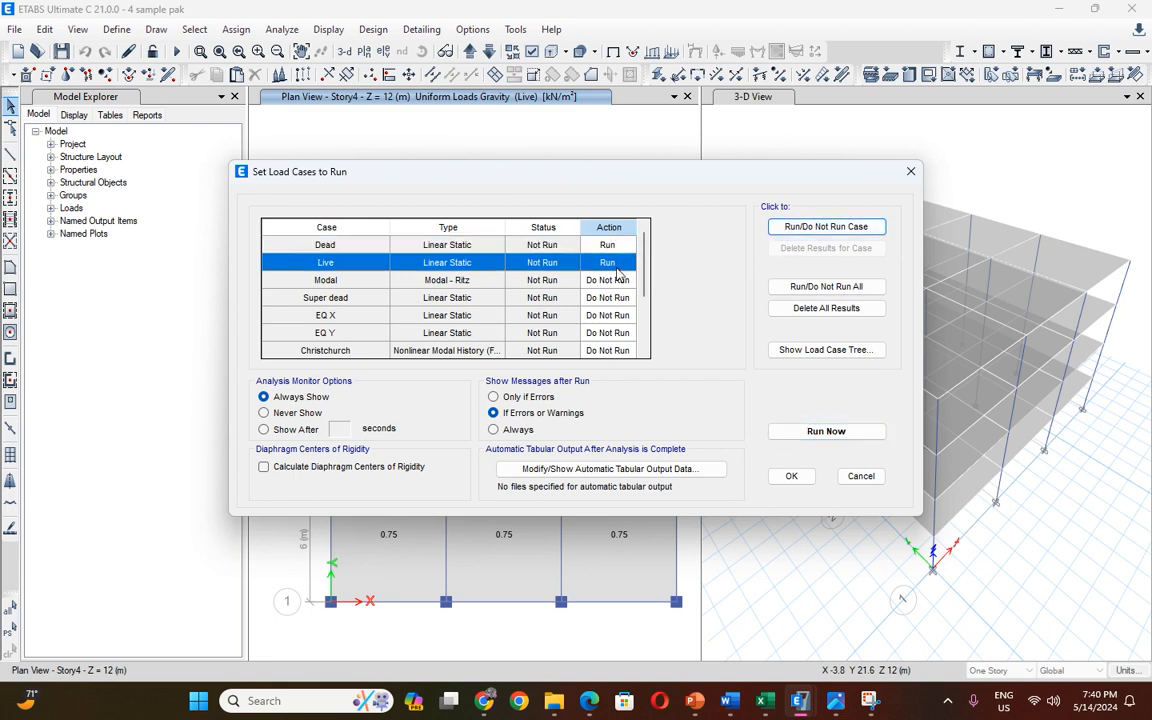
Set the Modal, Super dead, EQ X and EQ Y cases to Run, leave the nonlinear cases off, and start the analysis.
click(617, 282)
click(850, 228)
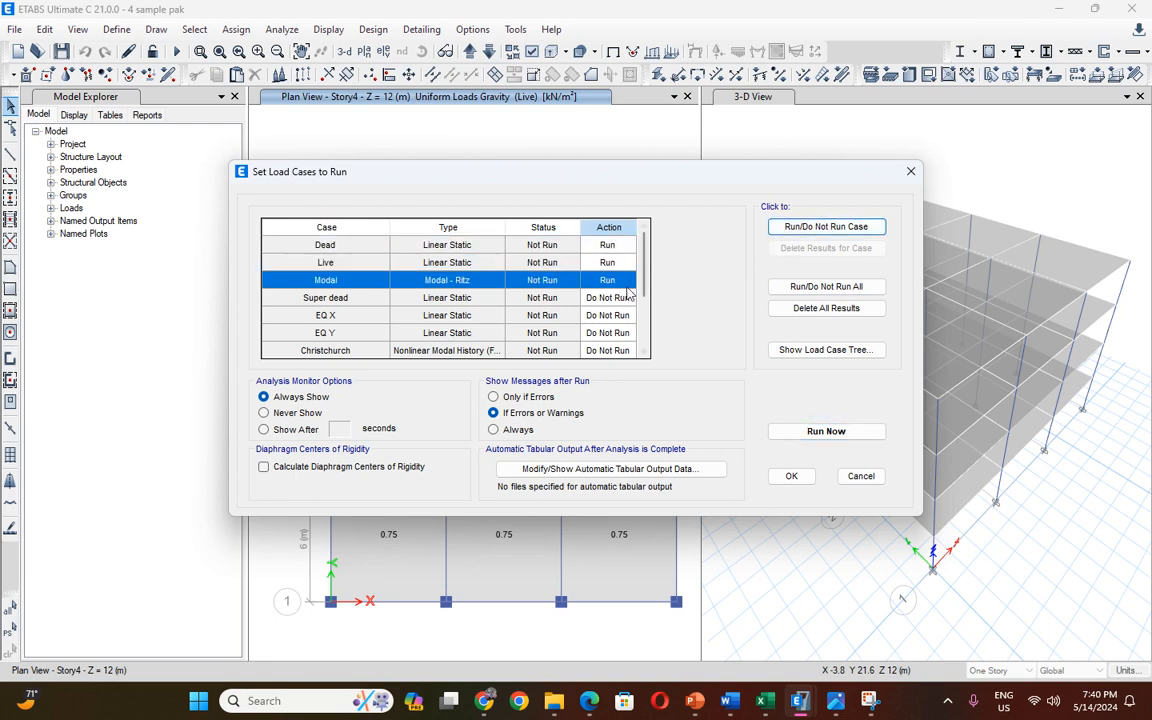
click(607, 300)
click(790, 227)
click(615, 315)
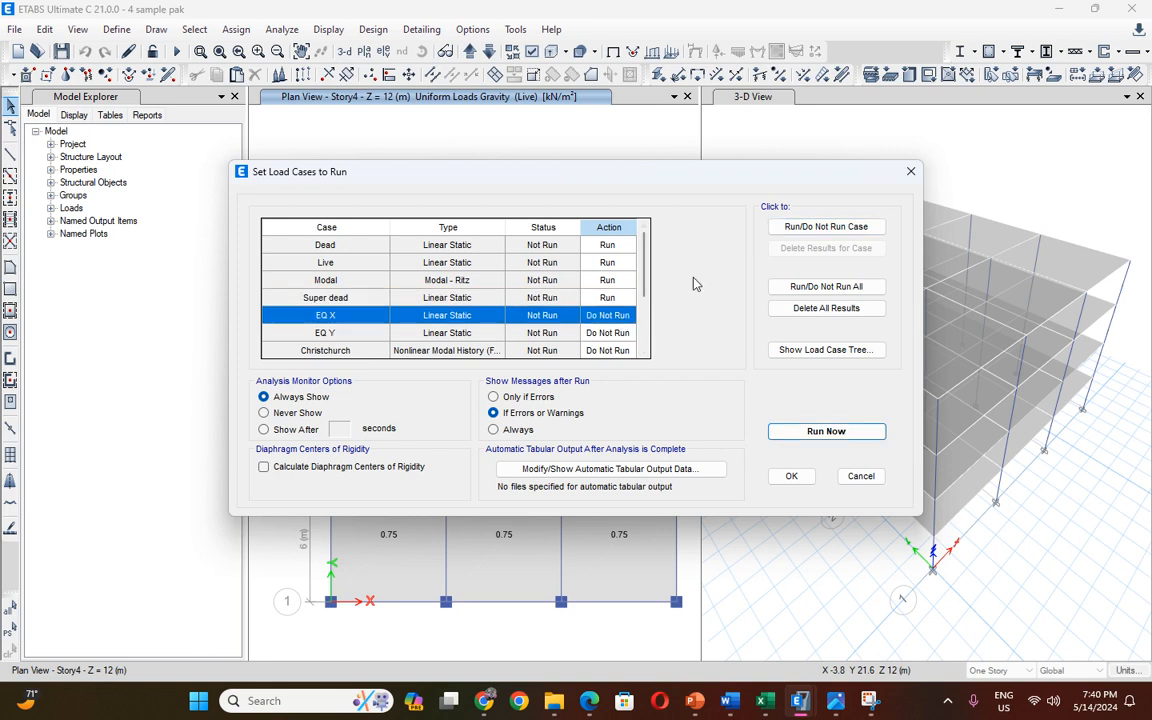
click(800, 227)
click(620, 332)
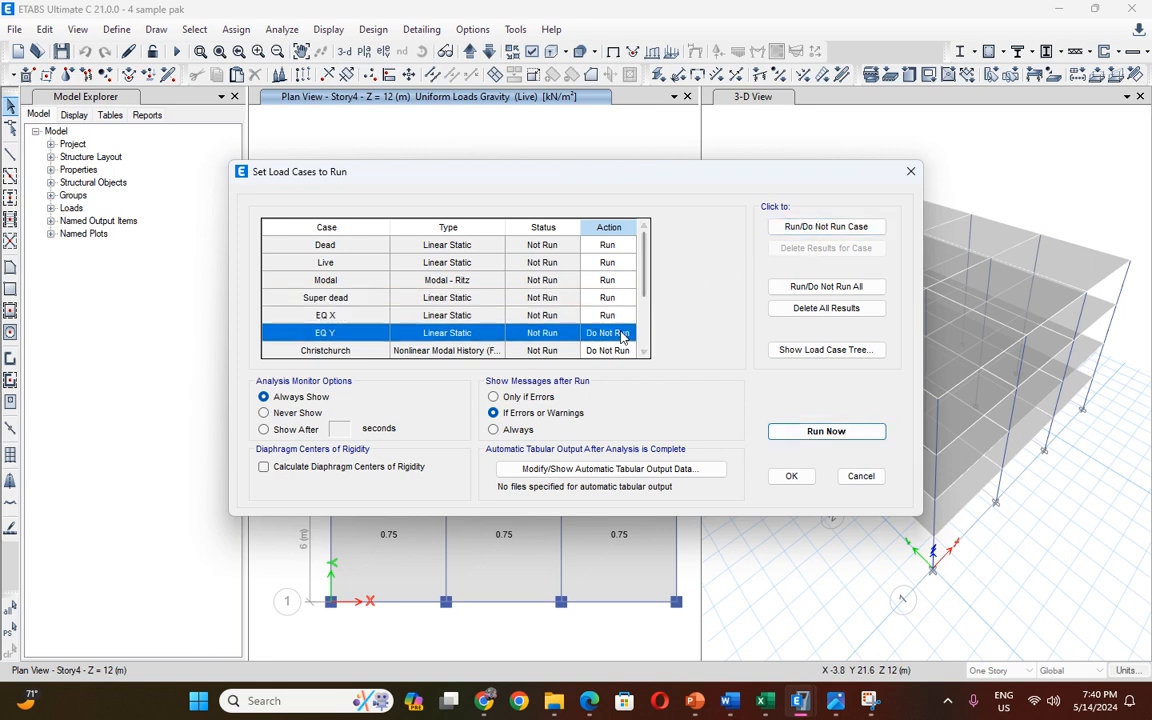
click(800, 227)
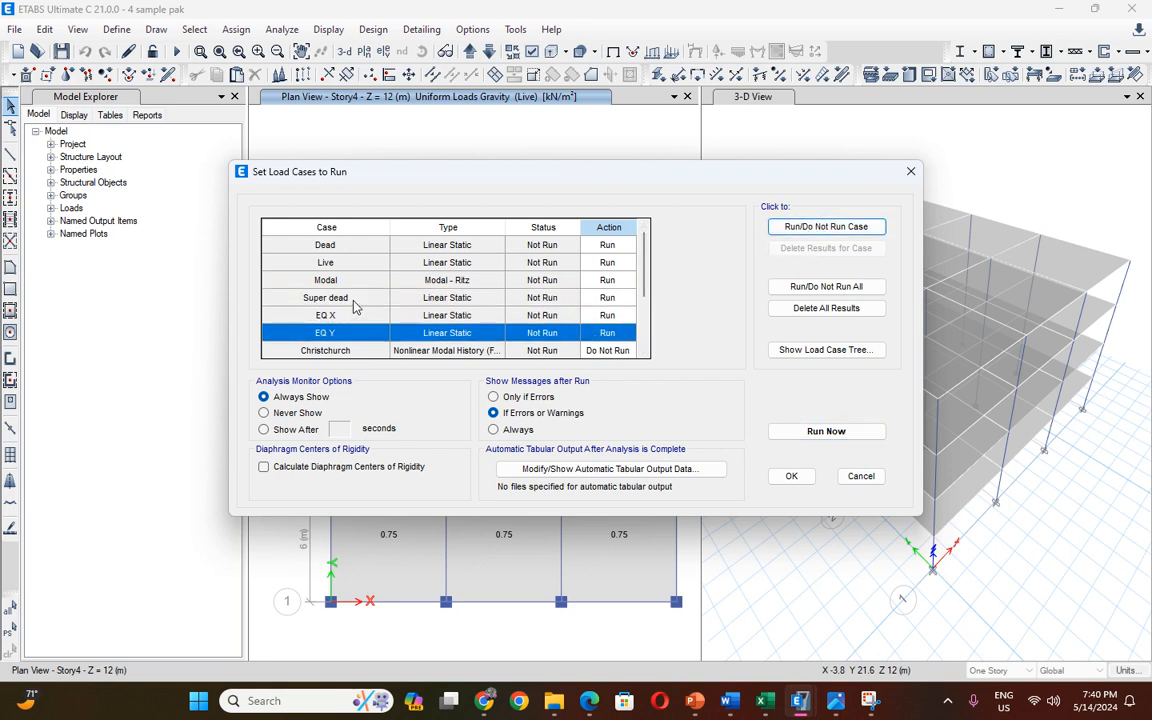
scroll(400, 315, down, 2)
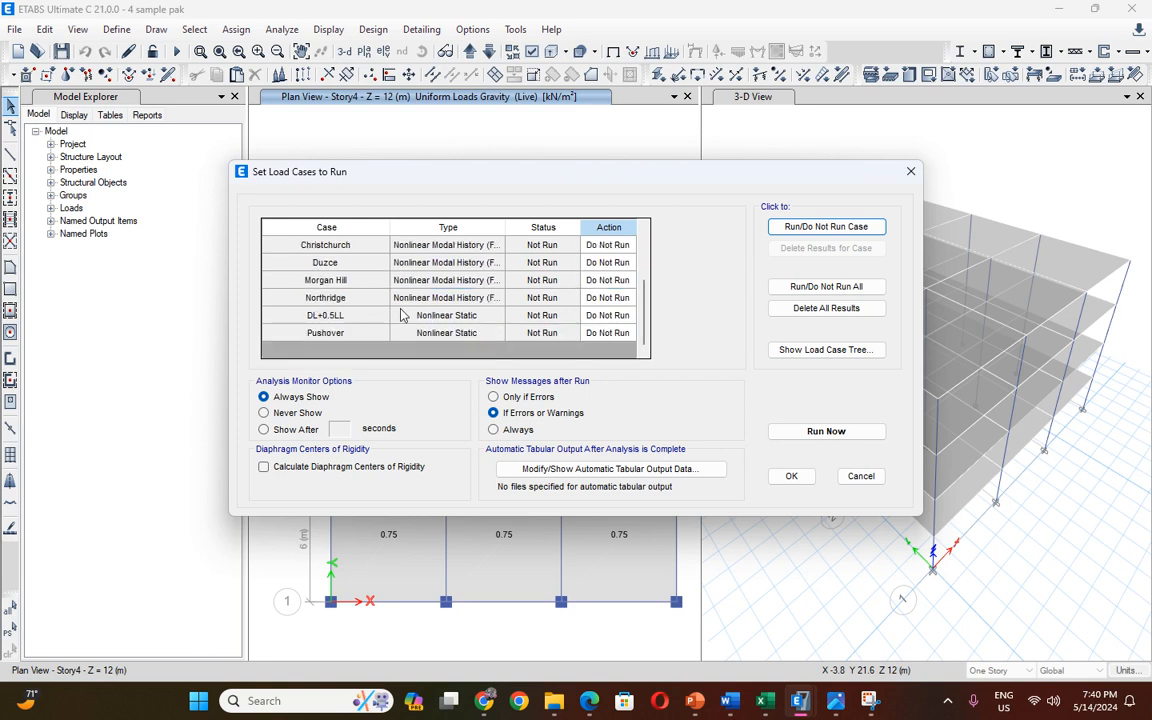
scroll(400, 315, up, 2)
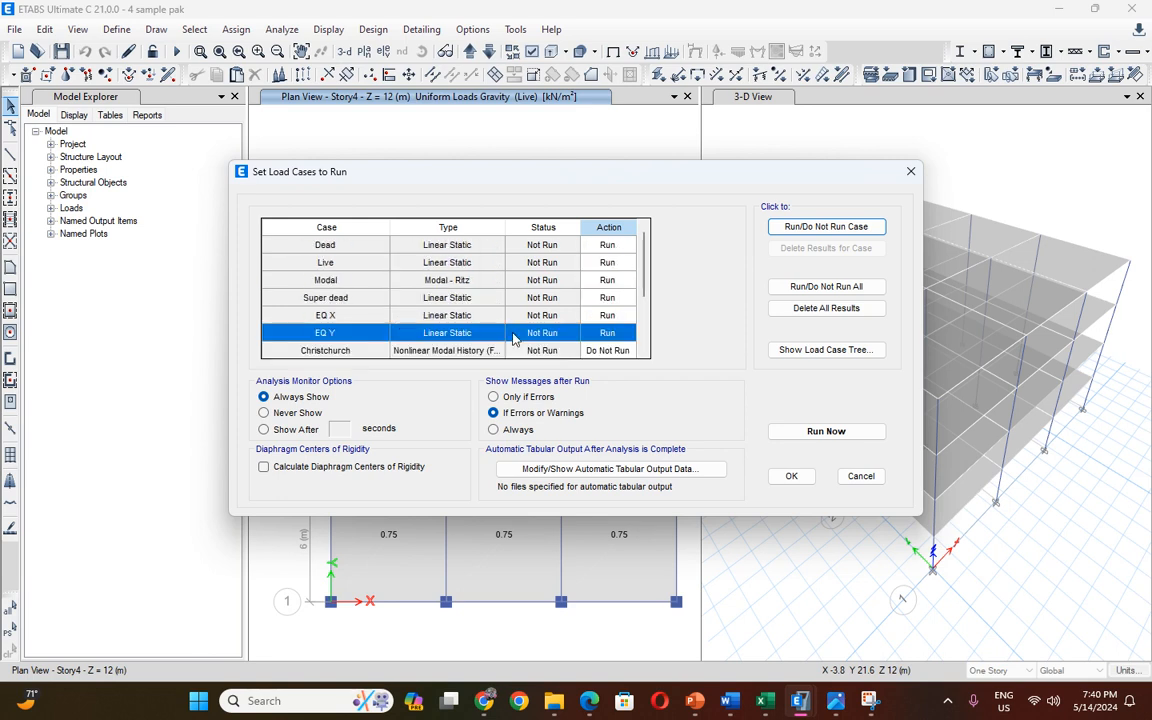
click(796, 432)
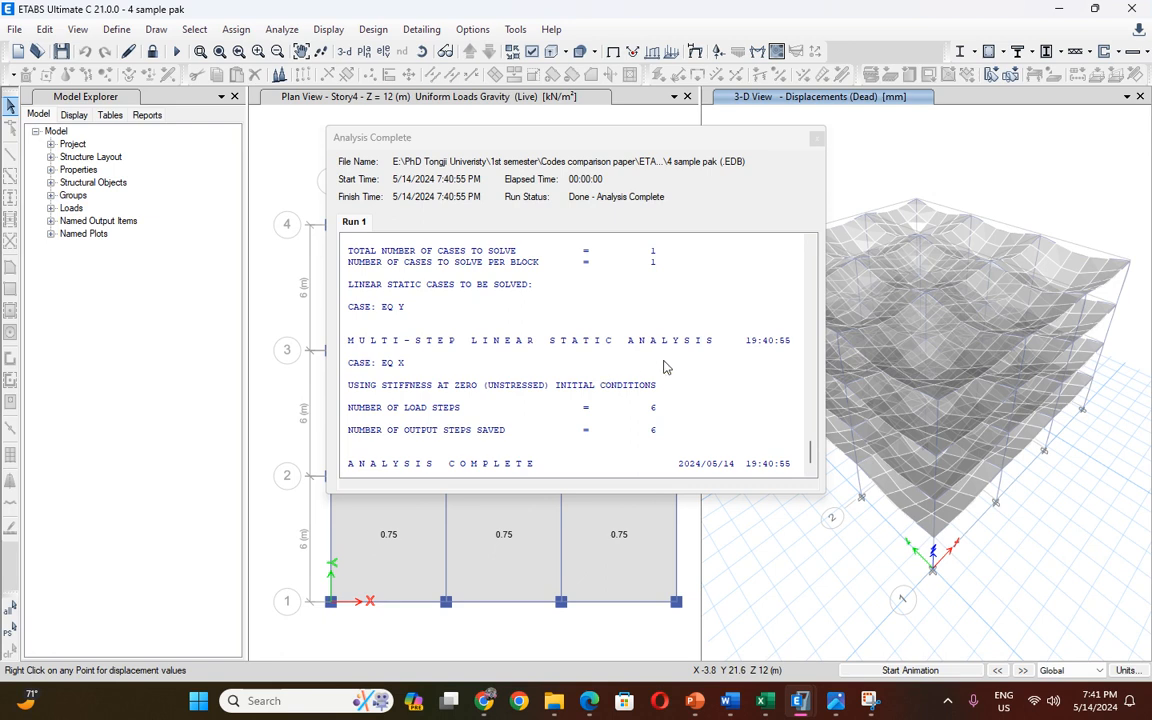
Read through the analysis log back to its beginning and close it.
scroll(688, 363, up, 1)
scroll(688, 360, up, 20)
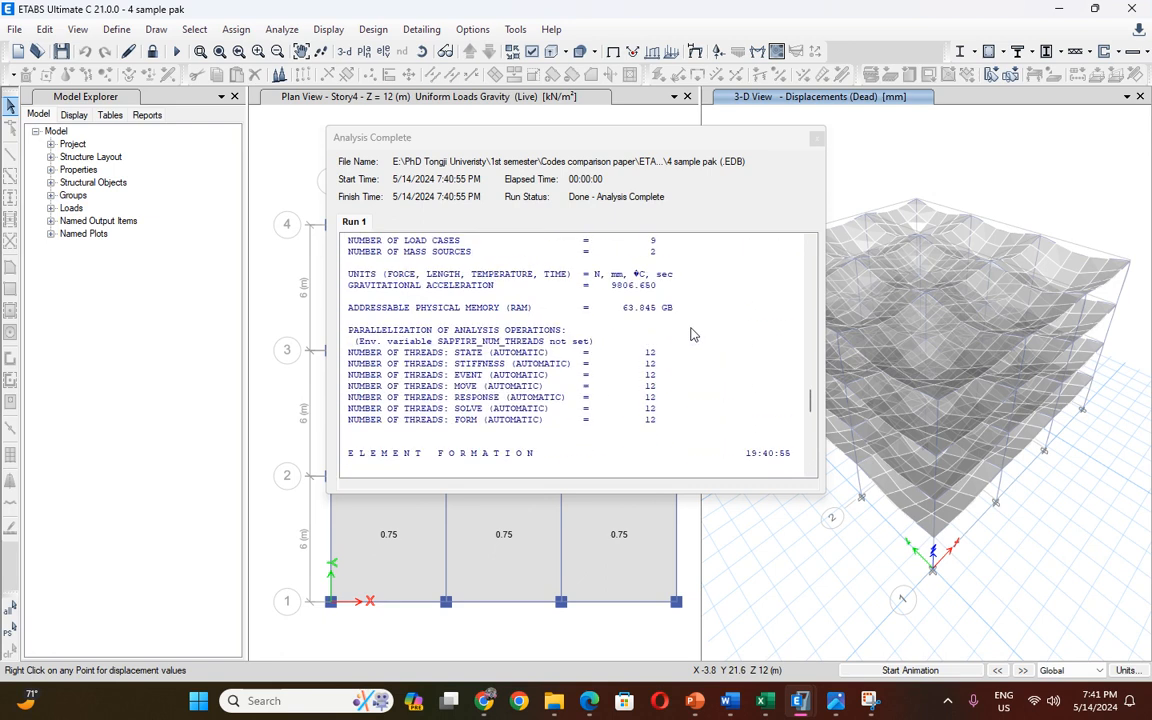
scroll(700, 320, down, 20)
scroll(745, 262, up, 5)
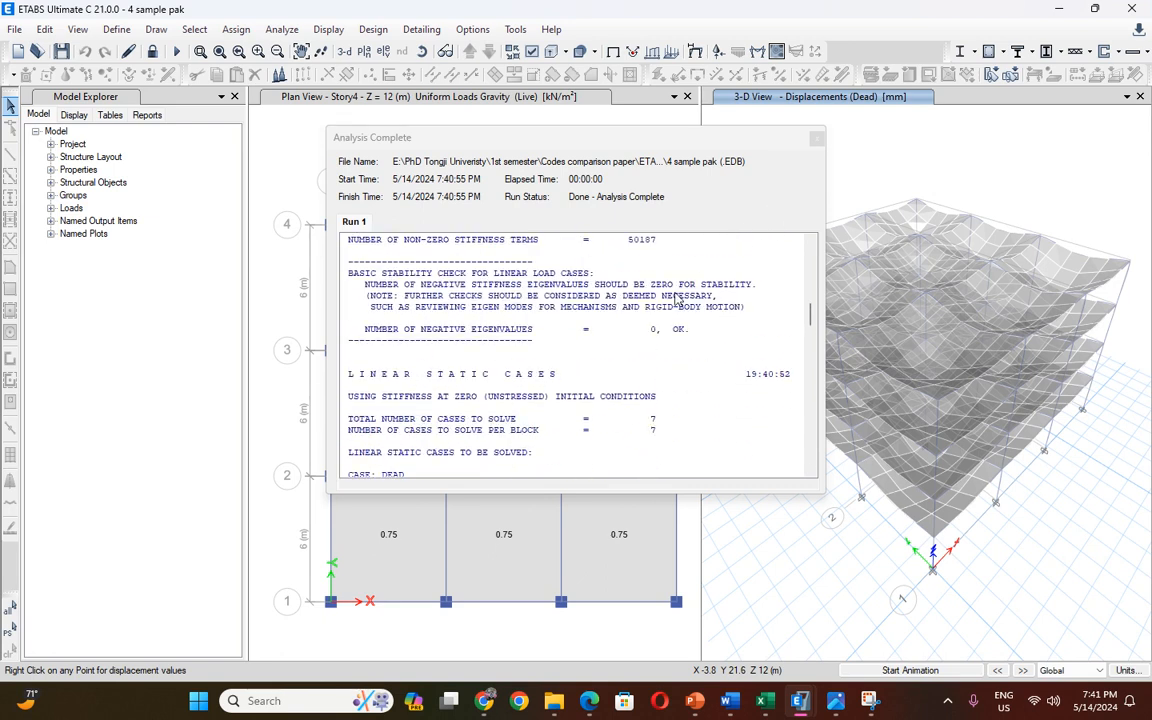
scroll(678, 300, up, 12)
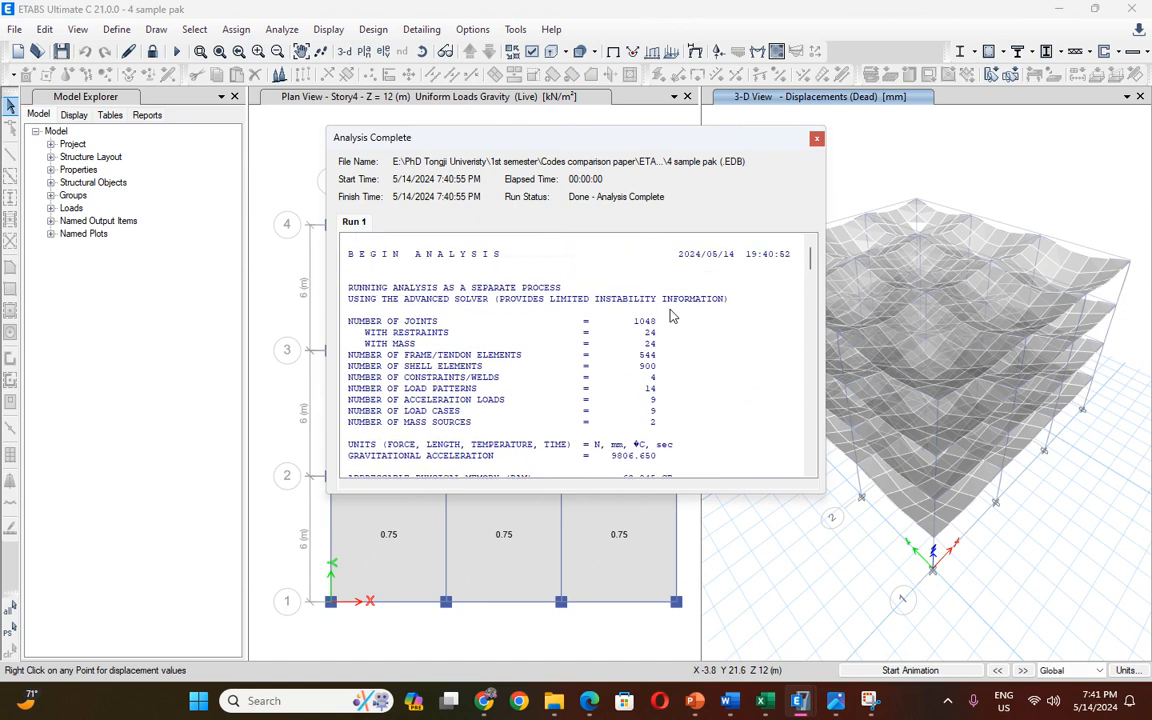
scroll(672, 316, up, 3)
click(816, 139)
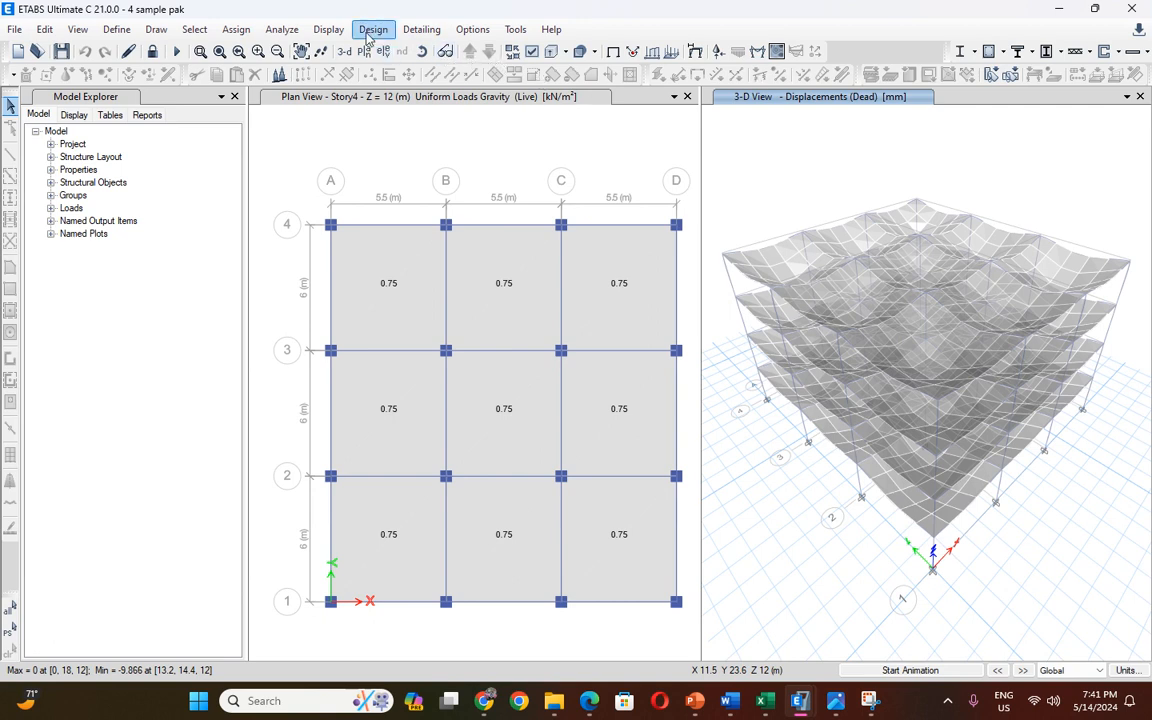
click(328, 29)
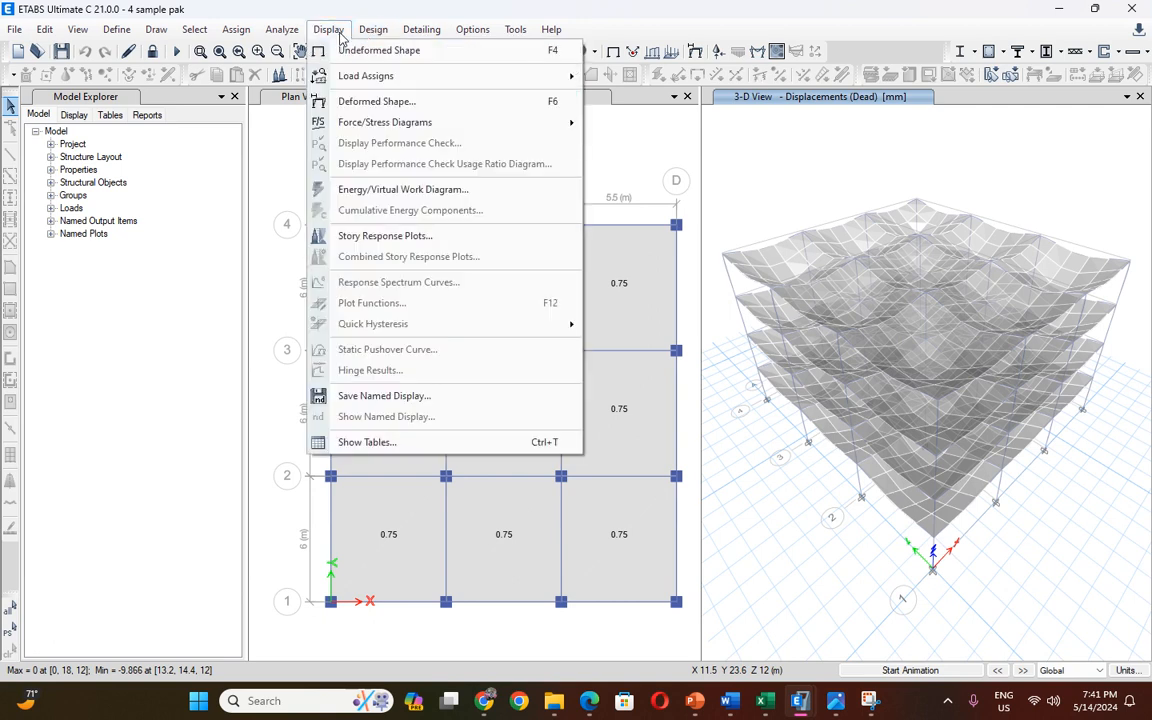
click(376, 101)
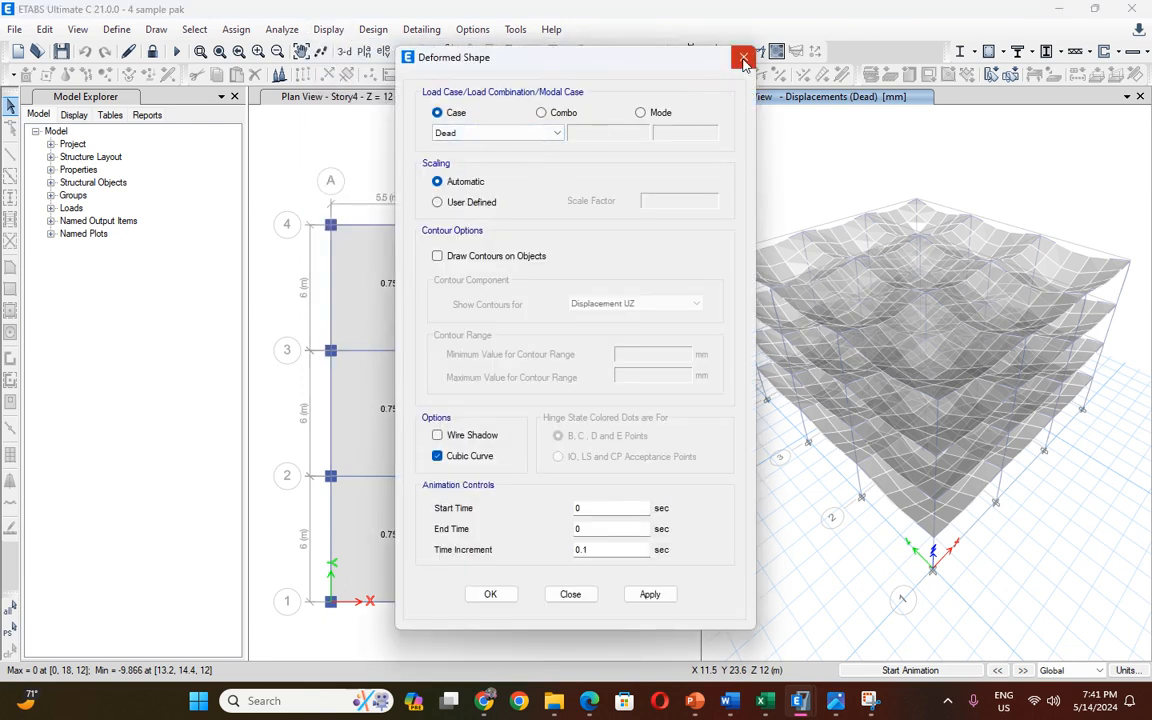
click(743, 59)
Accept UDConS1 to UDConS10 as the Concrete Frame Design combinations and start the concrete frame design check.
click(373, 29)
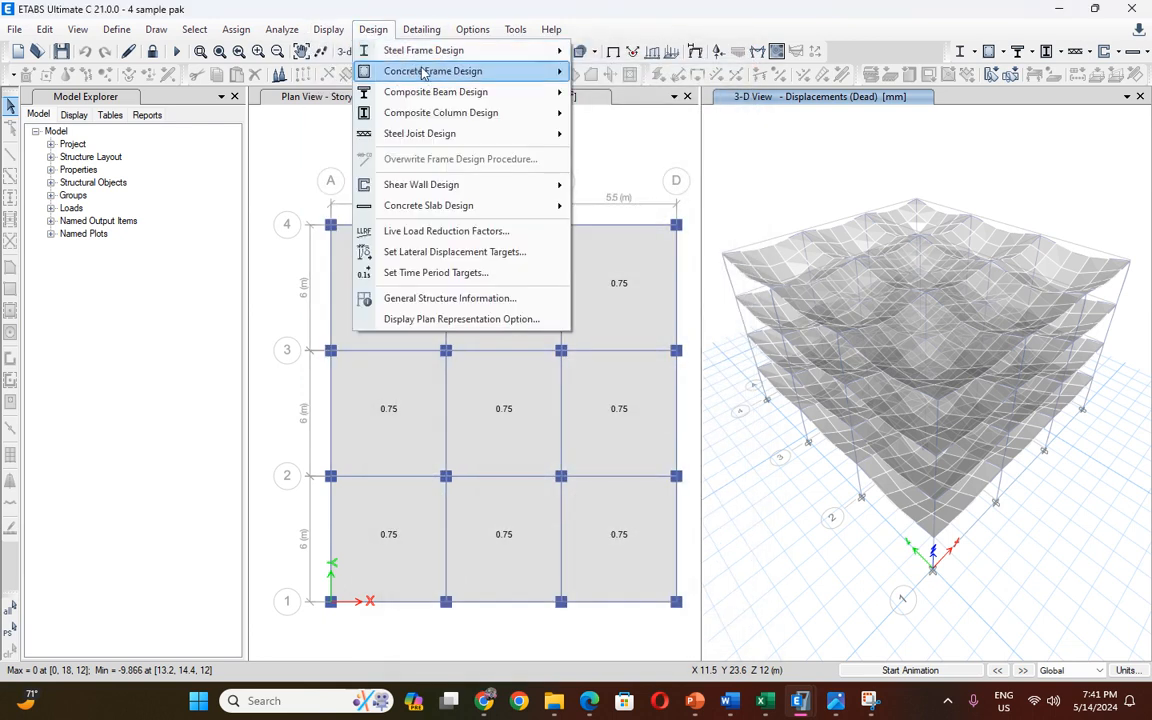
mouse_move(428, 72)
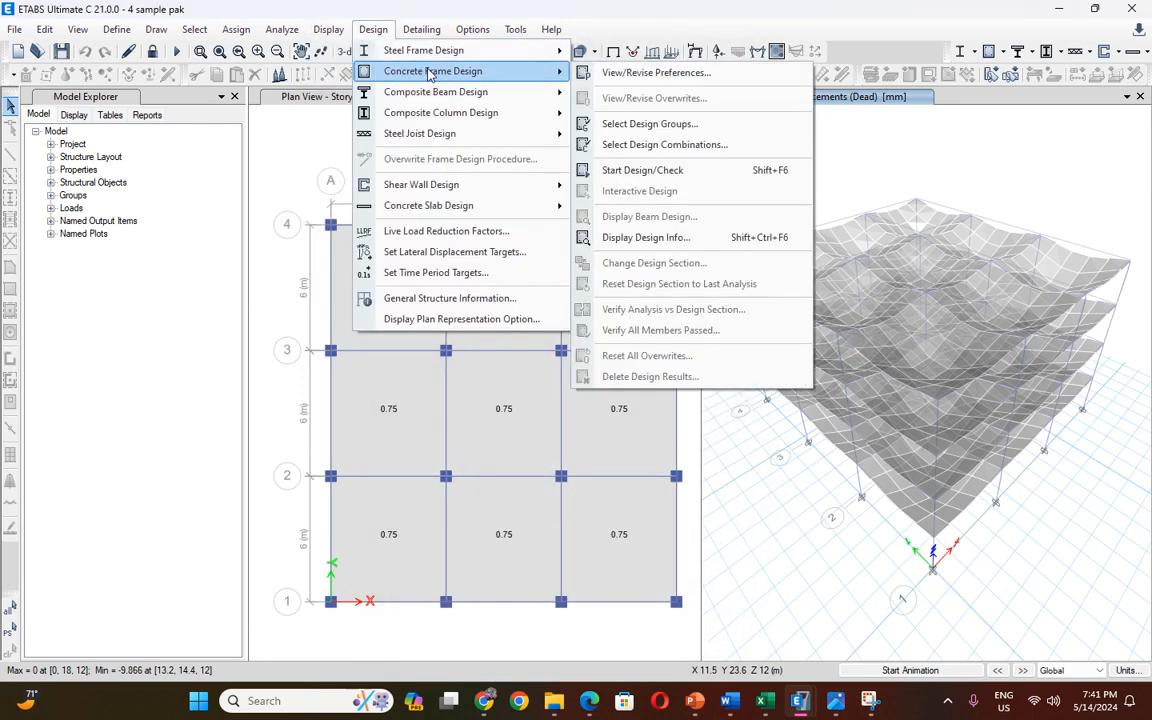
click(631, 144)
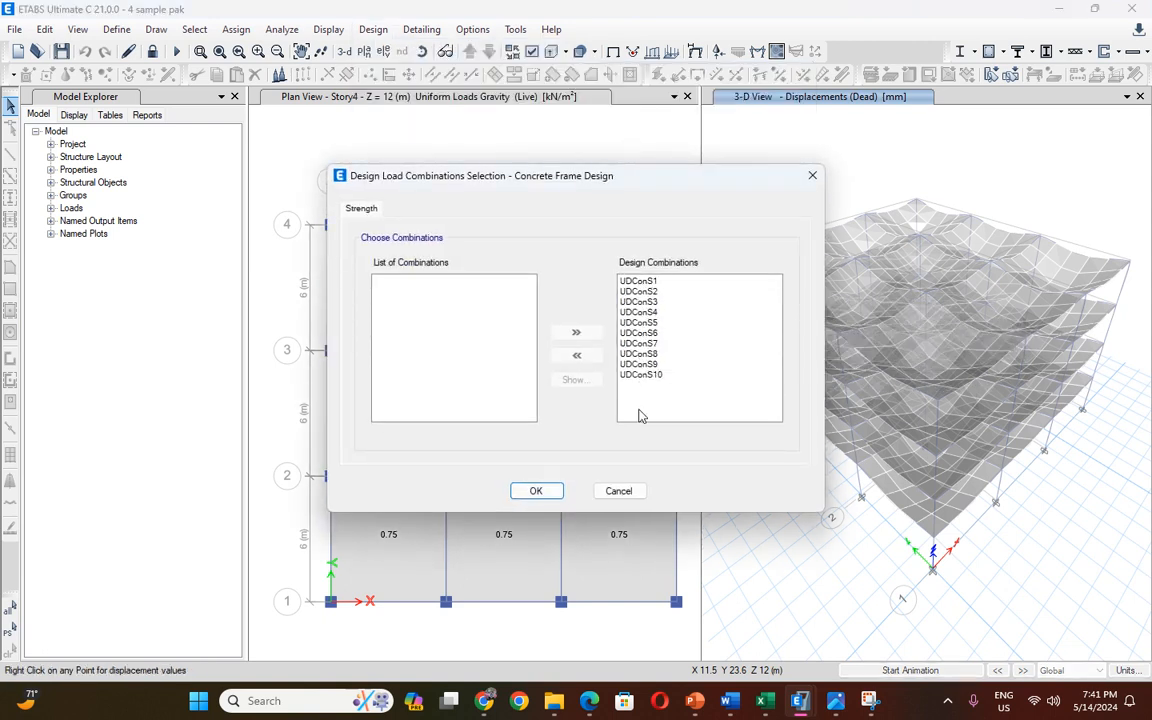
click(536, 491)
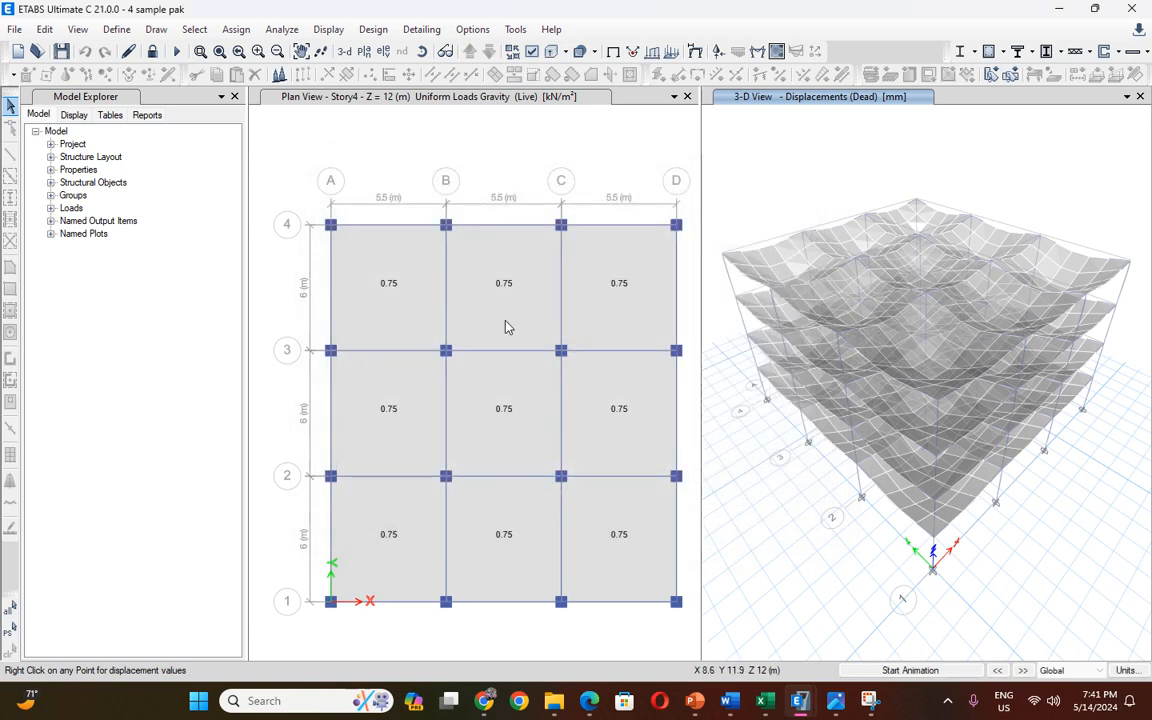
click(373, 29)
mouse_move(427, 80)
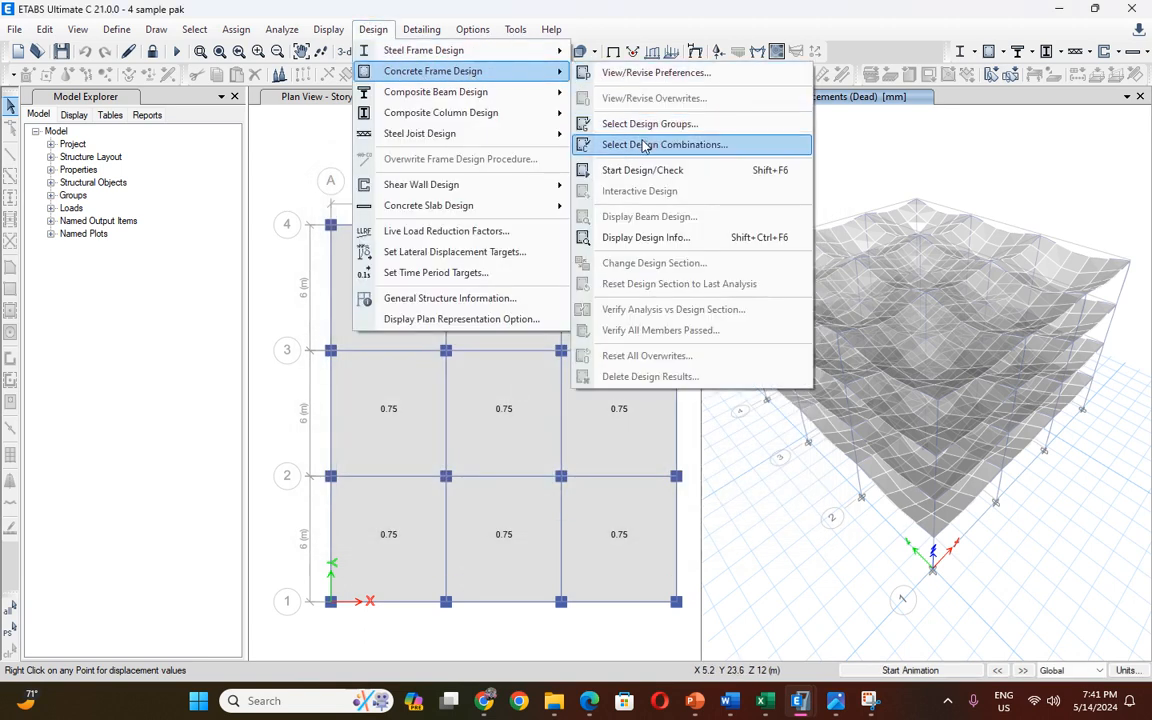
click(612, 172)
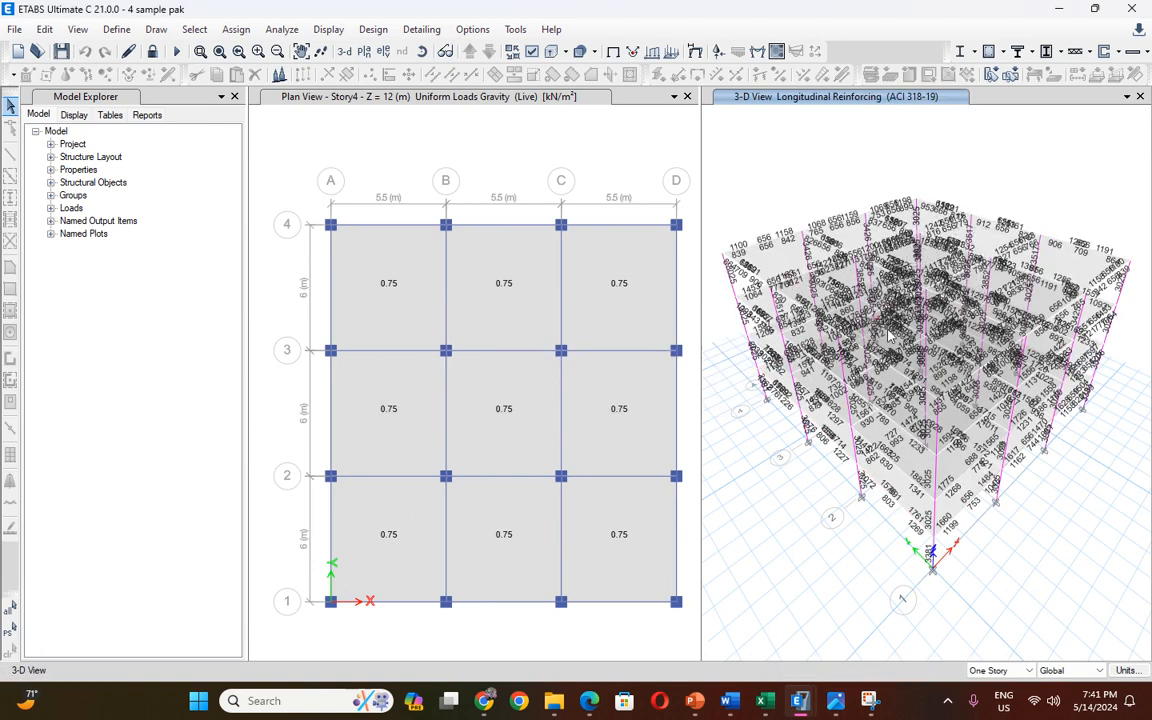
Change the story scope to All Stories and inspect the longitudinal reinforcing values in the 3-D view.
click(1033, 660)
click(990, 694)
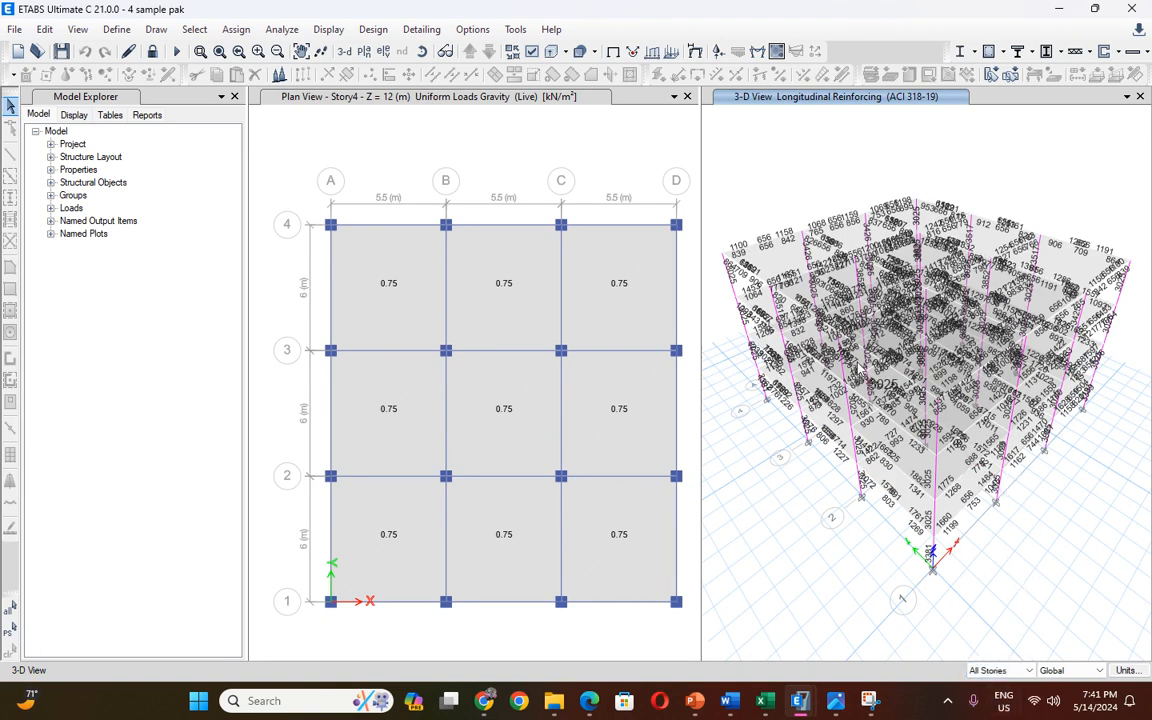
scroll(798, 348, up, 3)
scroll(798, 348, down, 3)
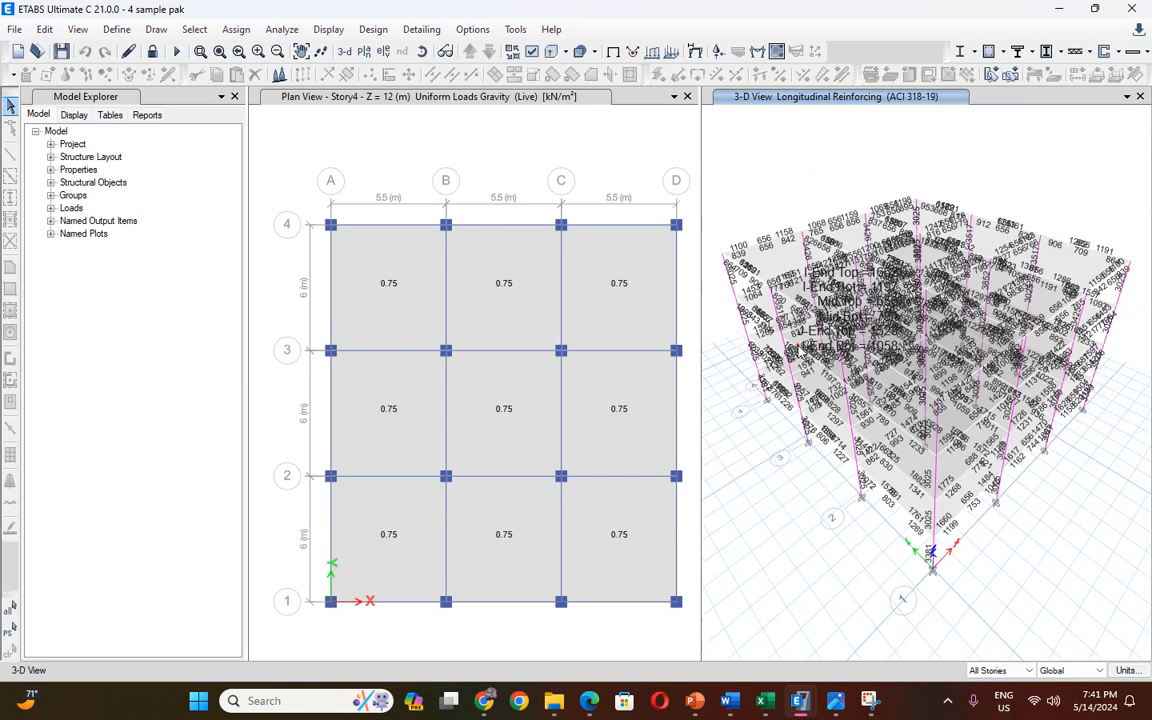
scroll(798, 348, up, 4)
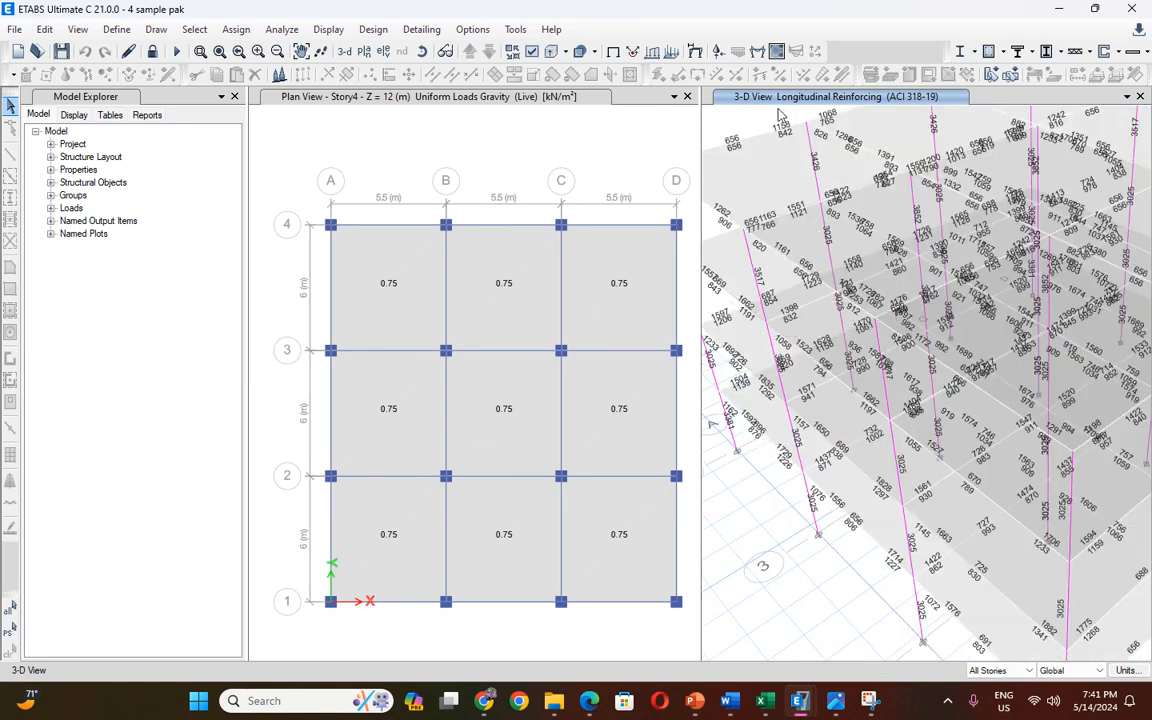
Show the longitudinal reinforcing on elevation A in place of the 3-D view.
click(382, 51)
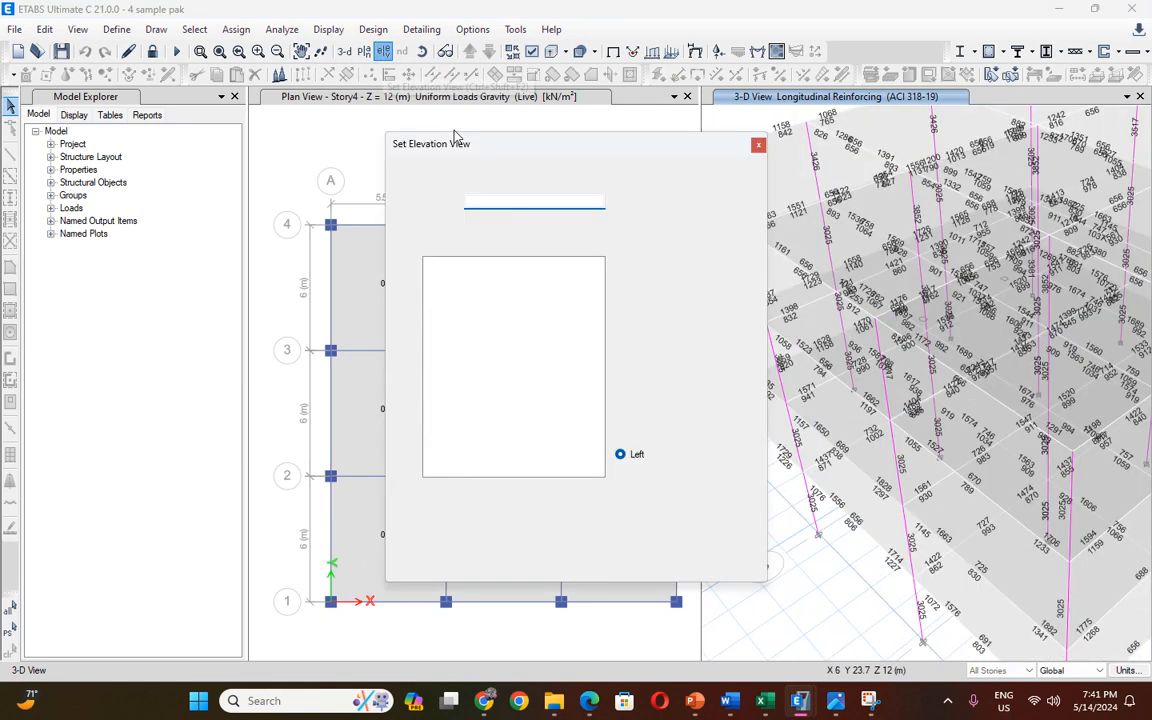
click(636, 548)
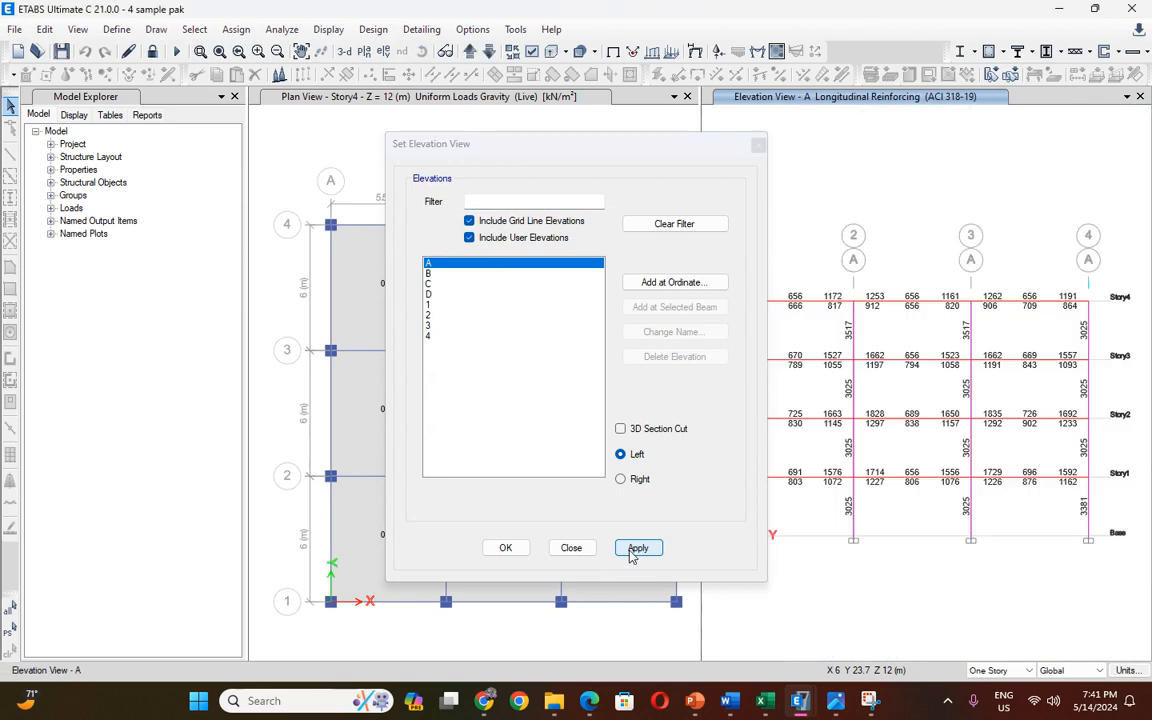
click(758, 145)
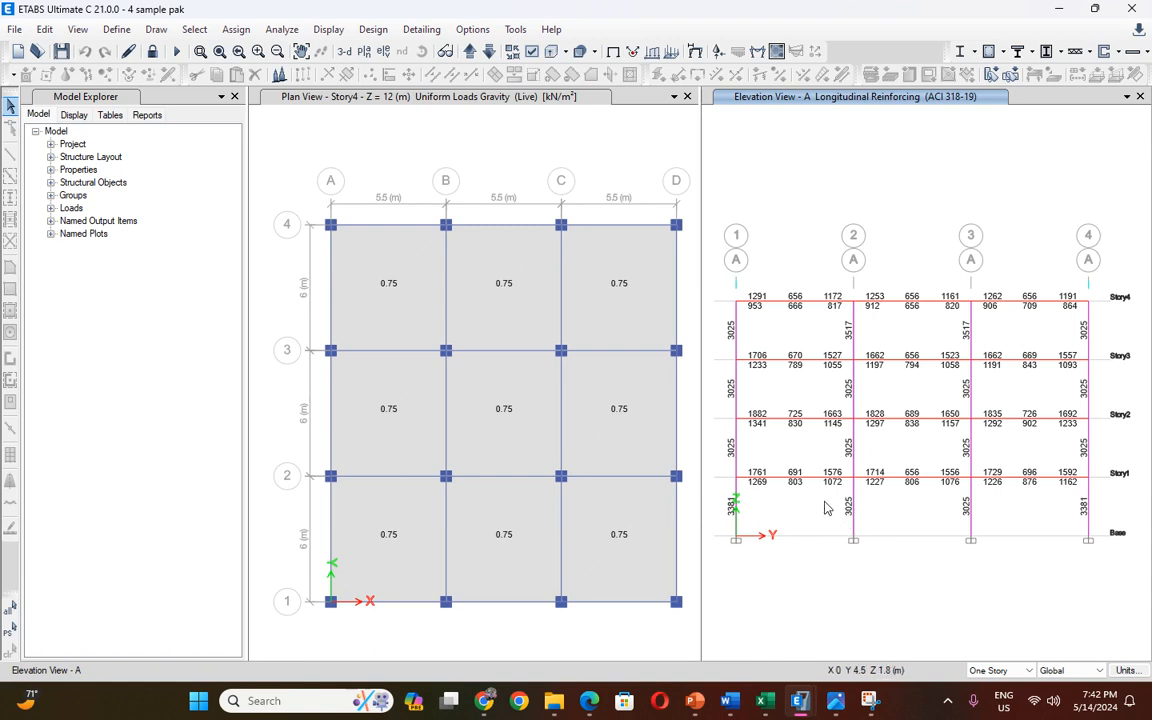
Review the concrete beam design information of the Story1 beam between grids 1 and 2 through UDConS10, and close it.
scroll(803, 490, up, 2)
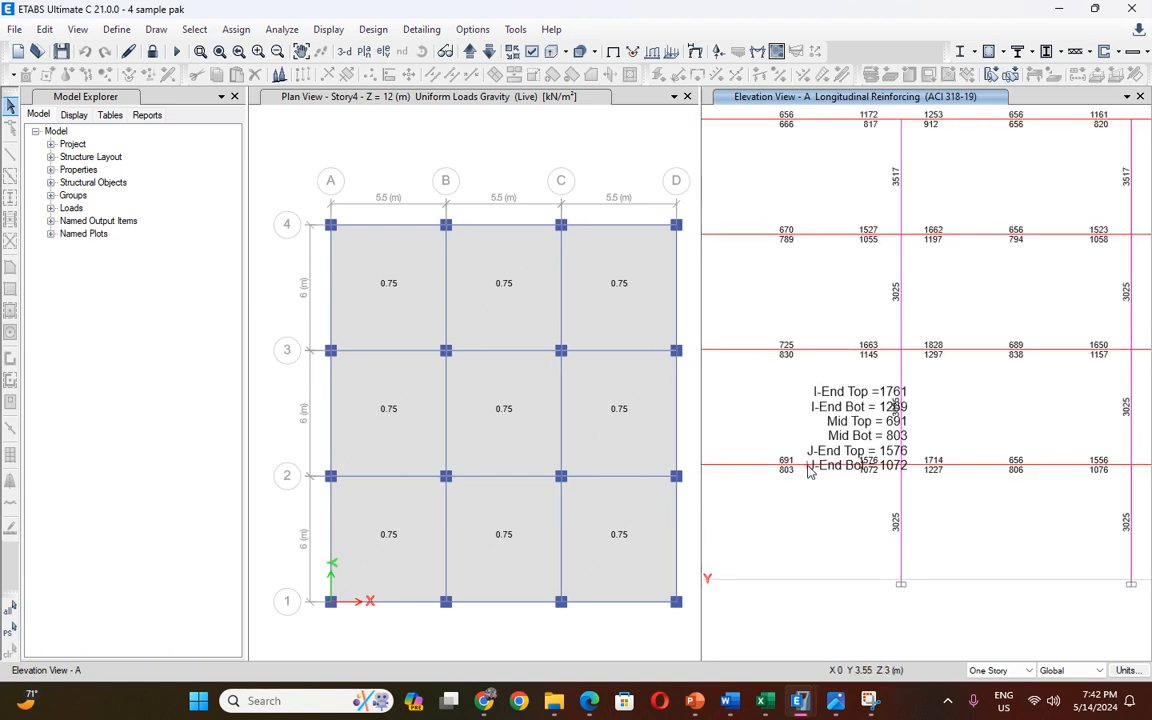
right_click(810, 472)
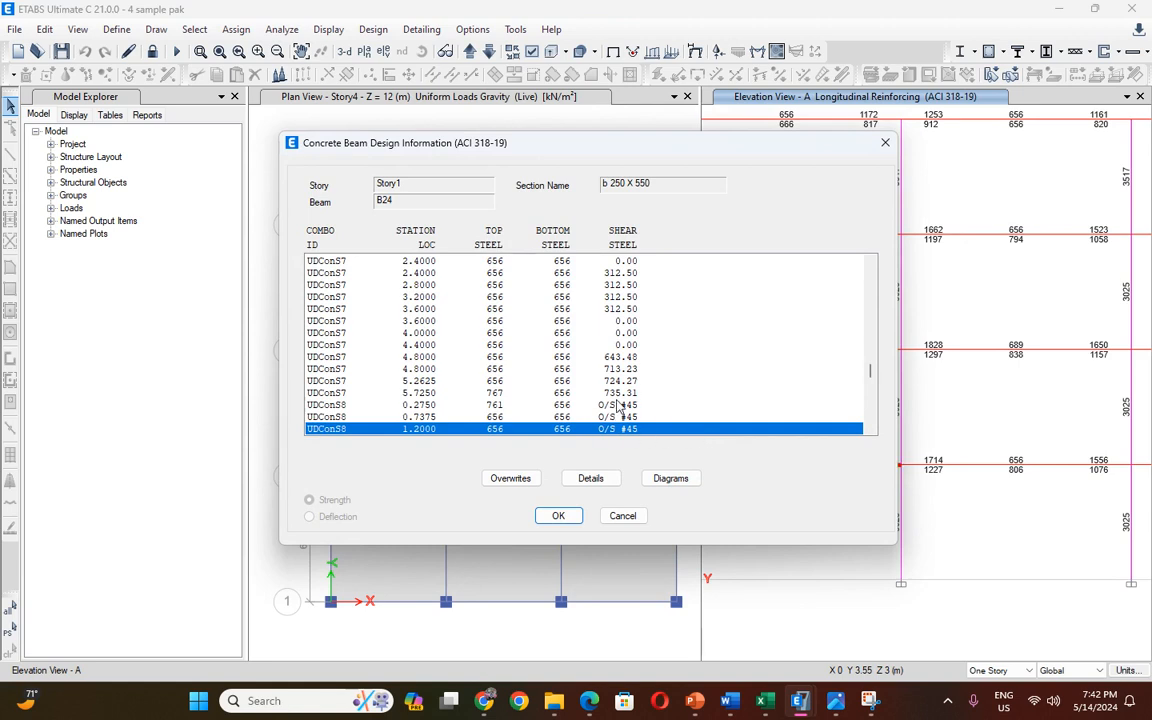
scroll(605, 400, down, 5)
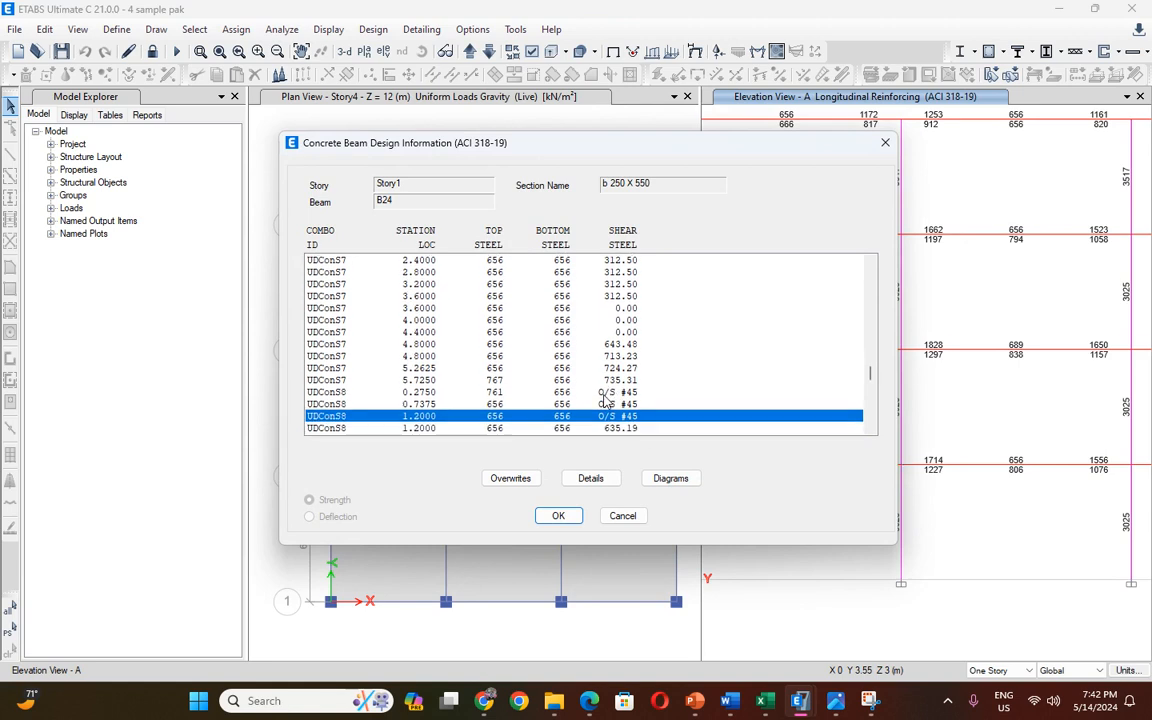
scroll(600, 398, up, 3)
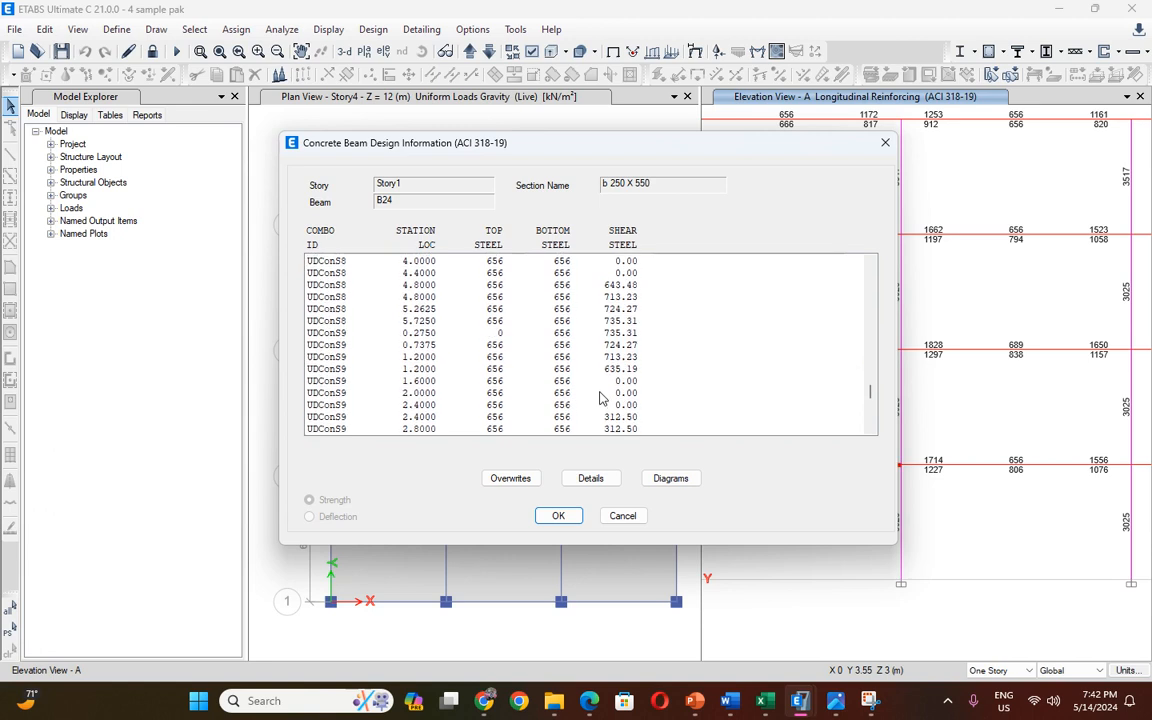
scroll(602, 398, down, 4)
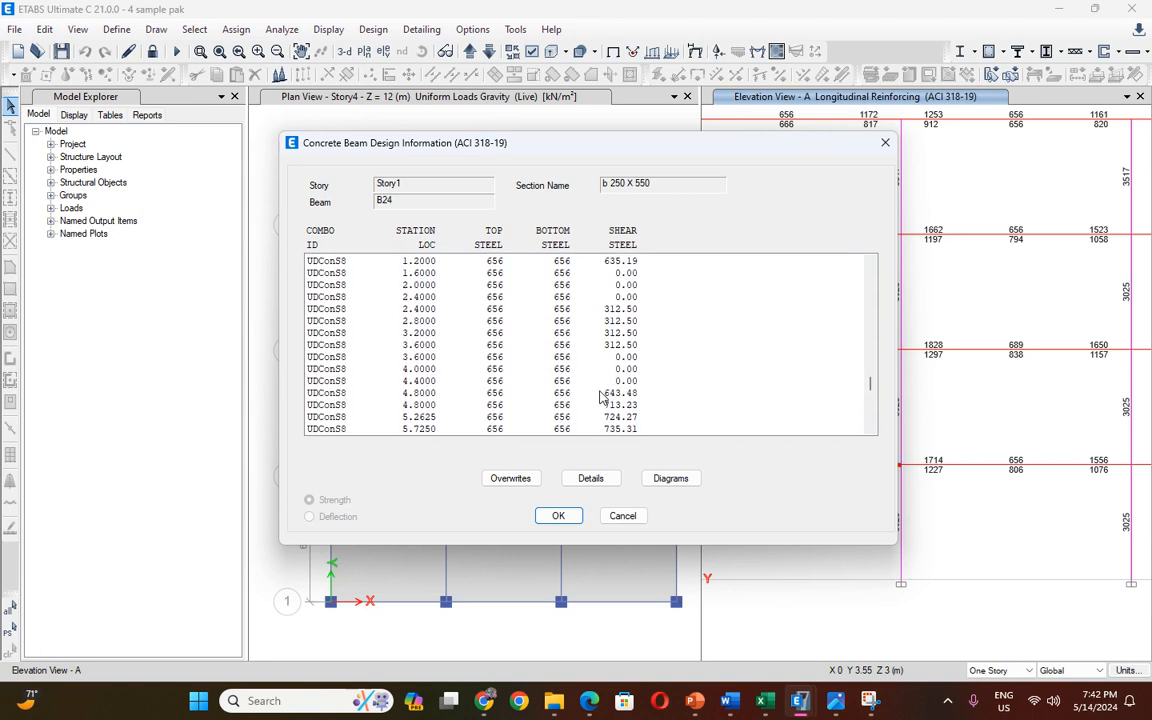
scroll(600, 398, up, 3)
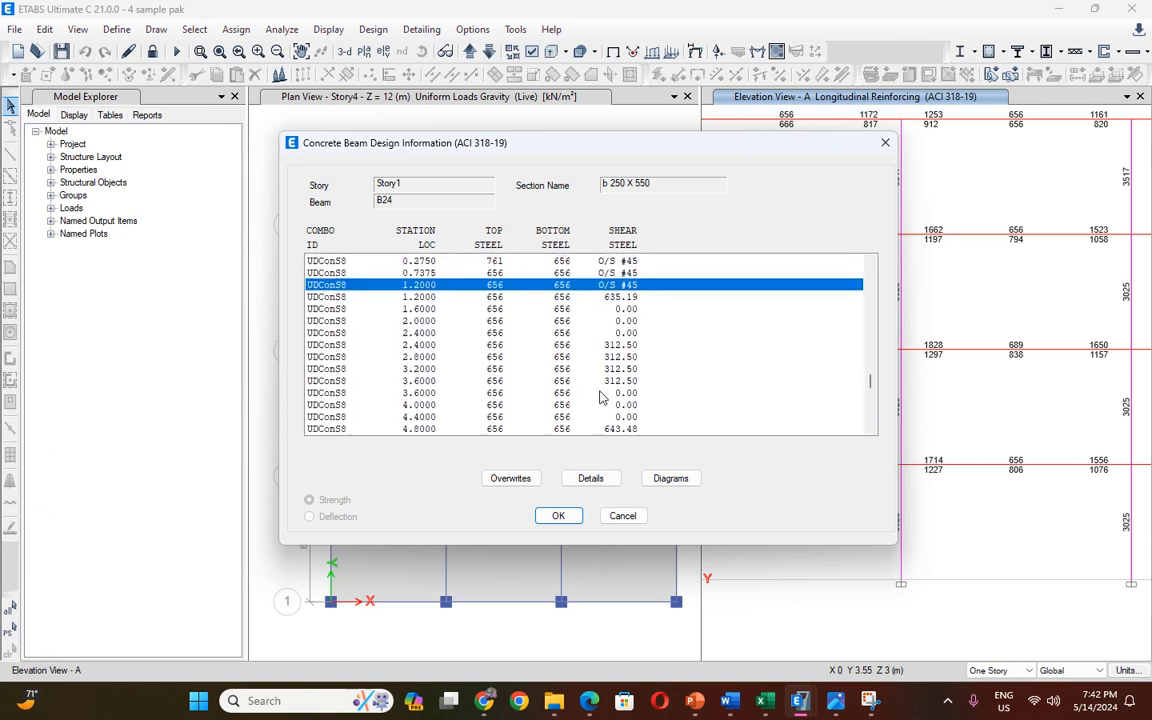
scroll(600, 398, down, 2)
scroll(600, 395, down, 6)
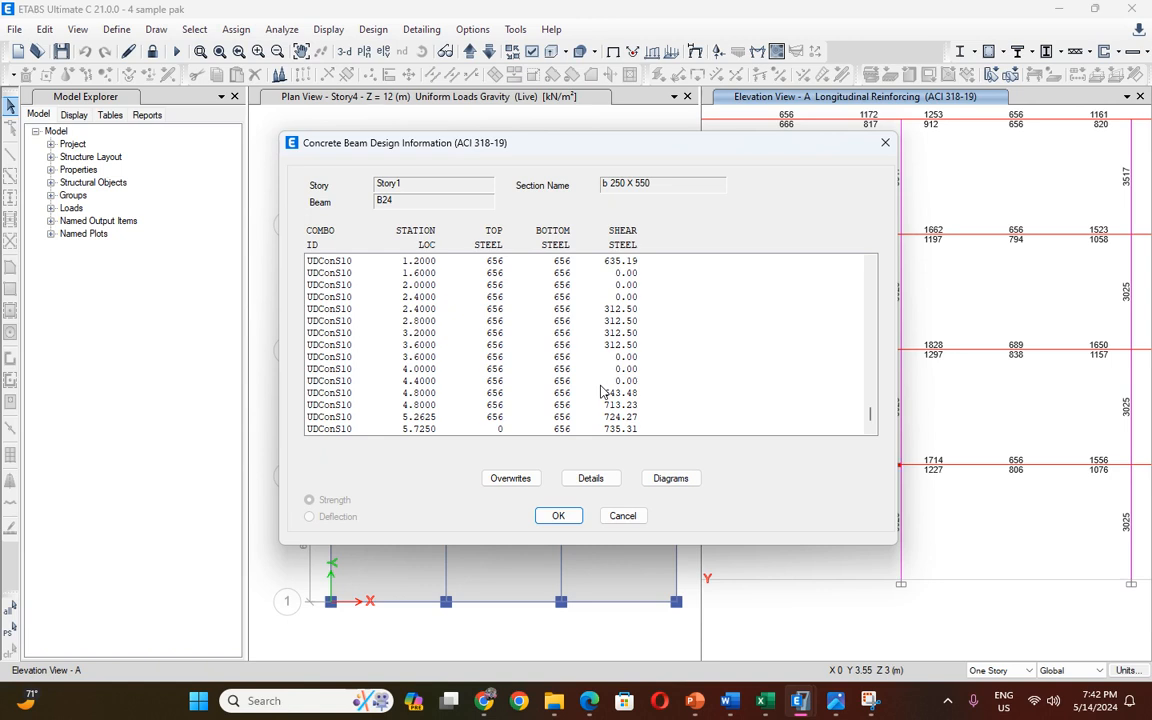
click(885, 142)
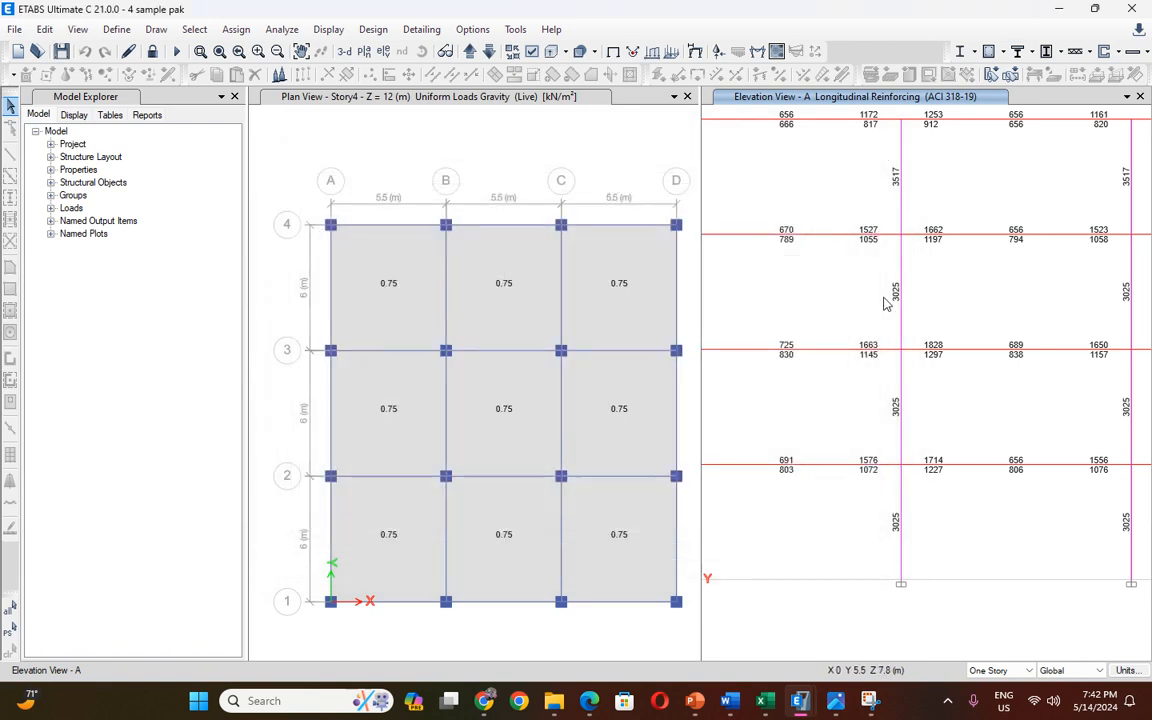
Review the concrete column design information of the Story4 column at grid 4 on elevation A for all design combinations.
scroll(953, 310, down, 5)
scroll(953, 310, up, 5)
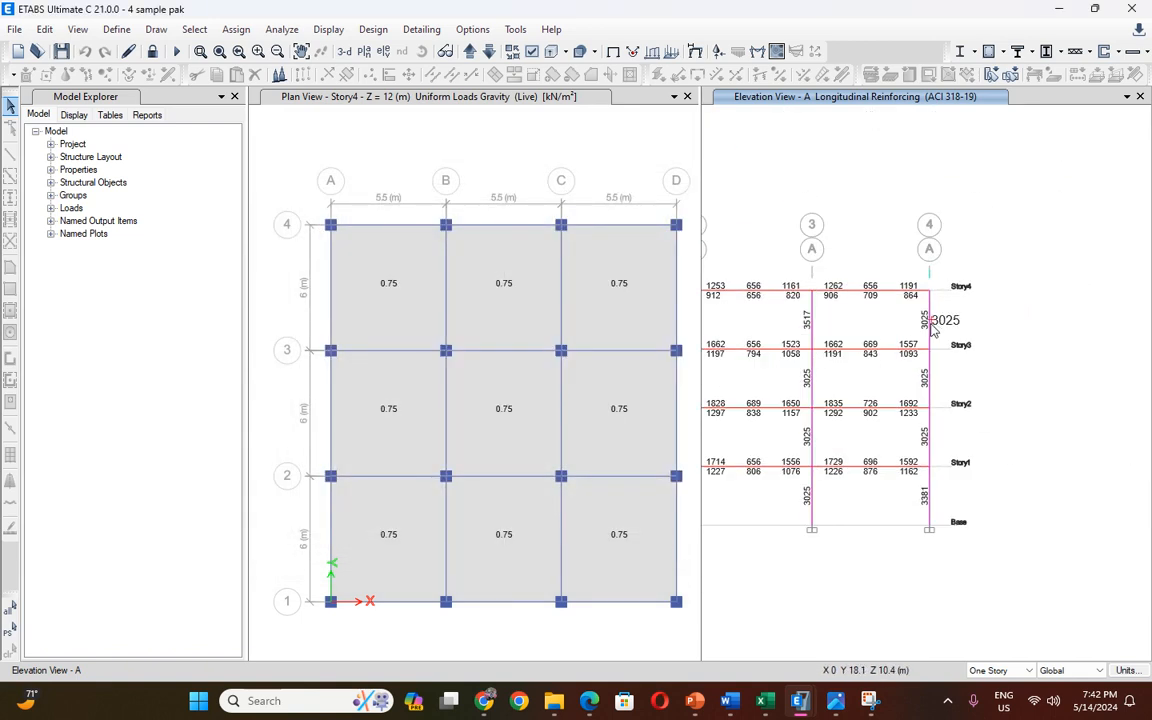
right_click(929, 328)
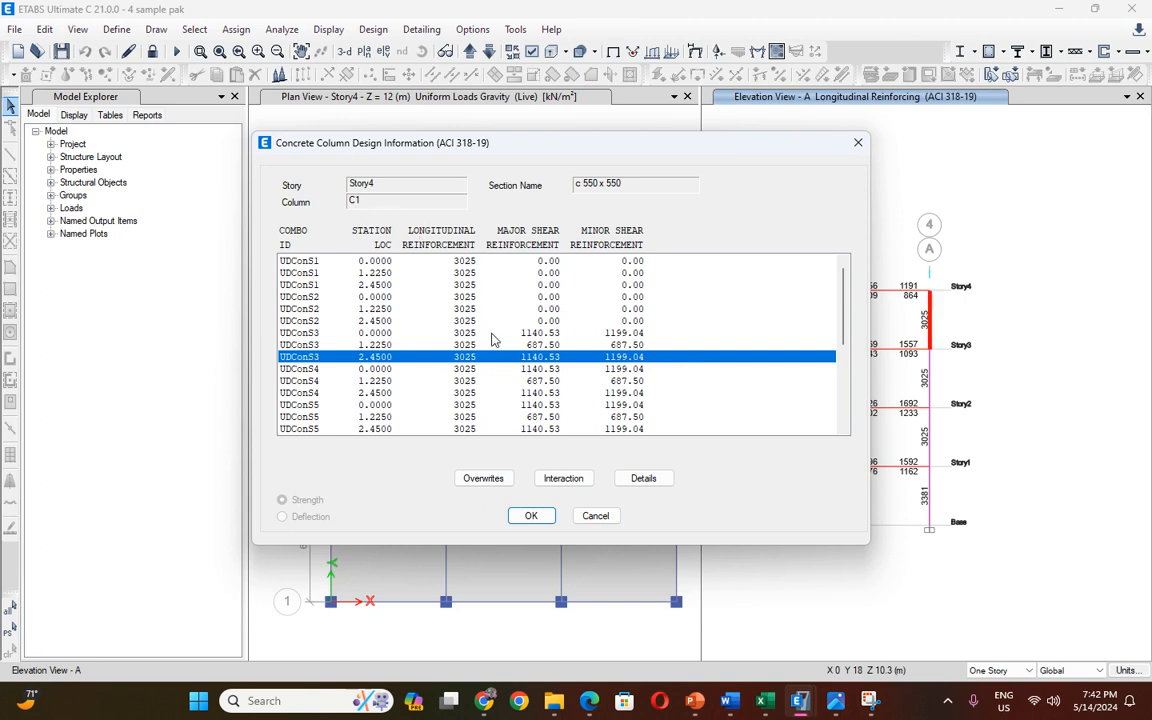
scroll(497, 352, down, 5)
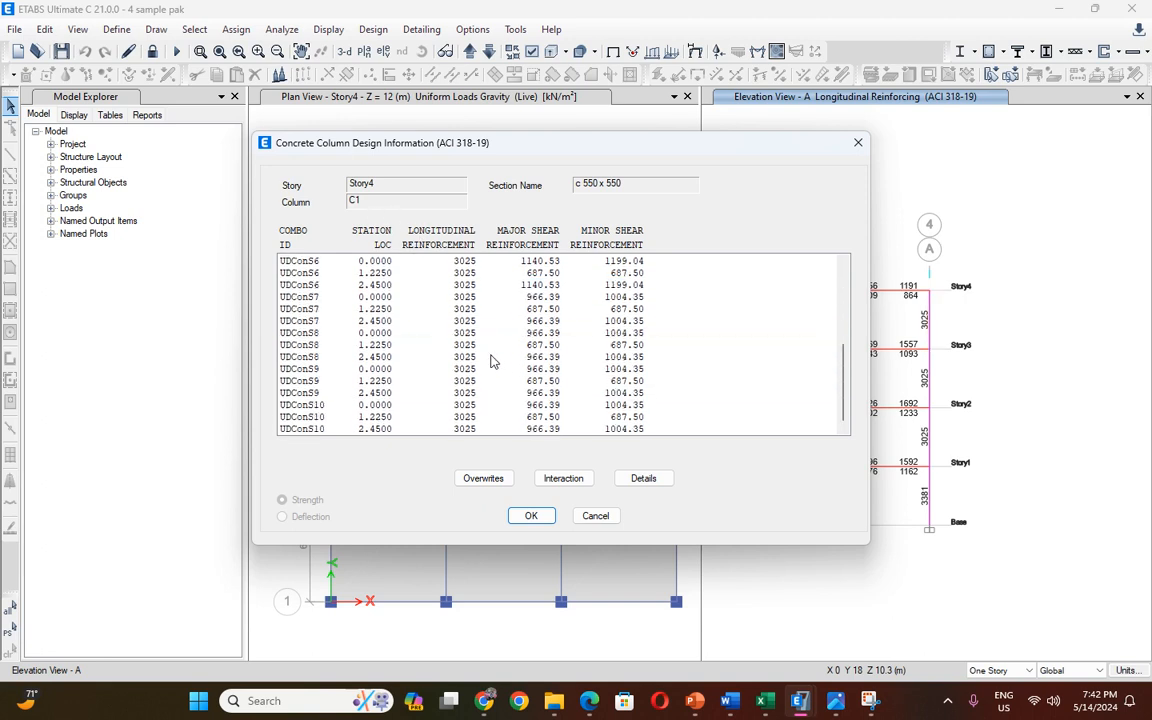
scroll(490, 362, up, 5)
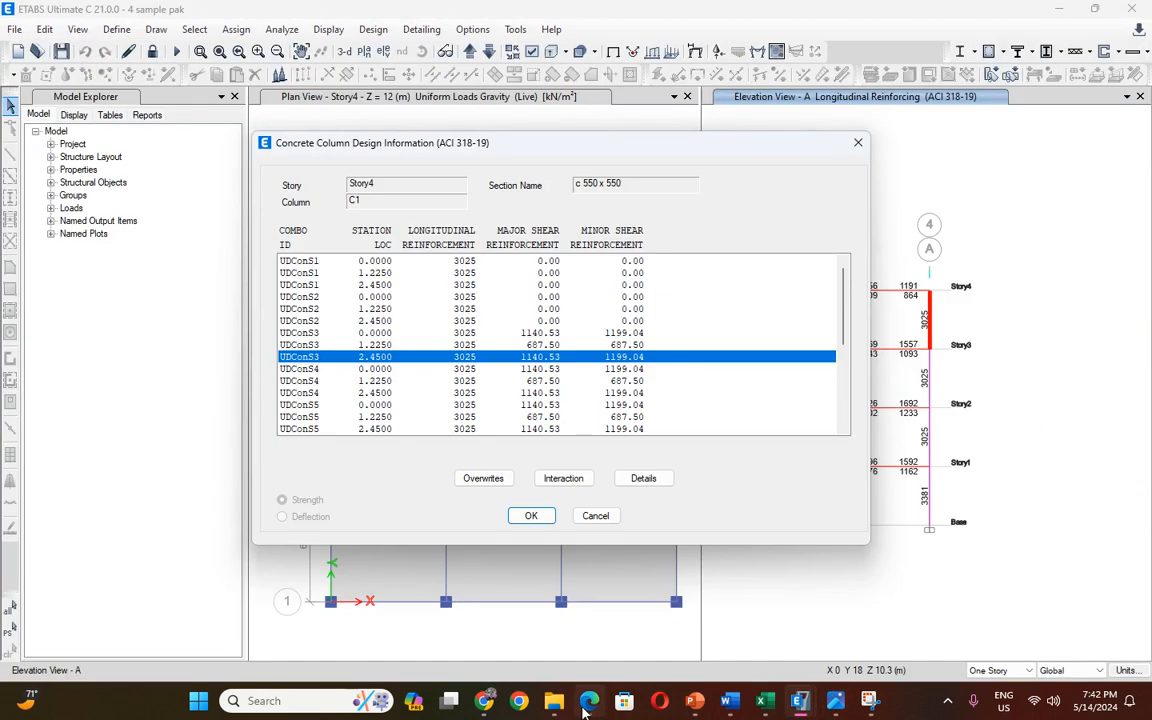
Switch to File Explorer and browse to the Design after analysis folder inside Codes comparison paper.
click(551, 705)
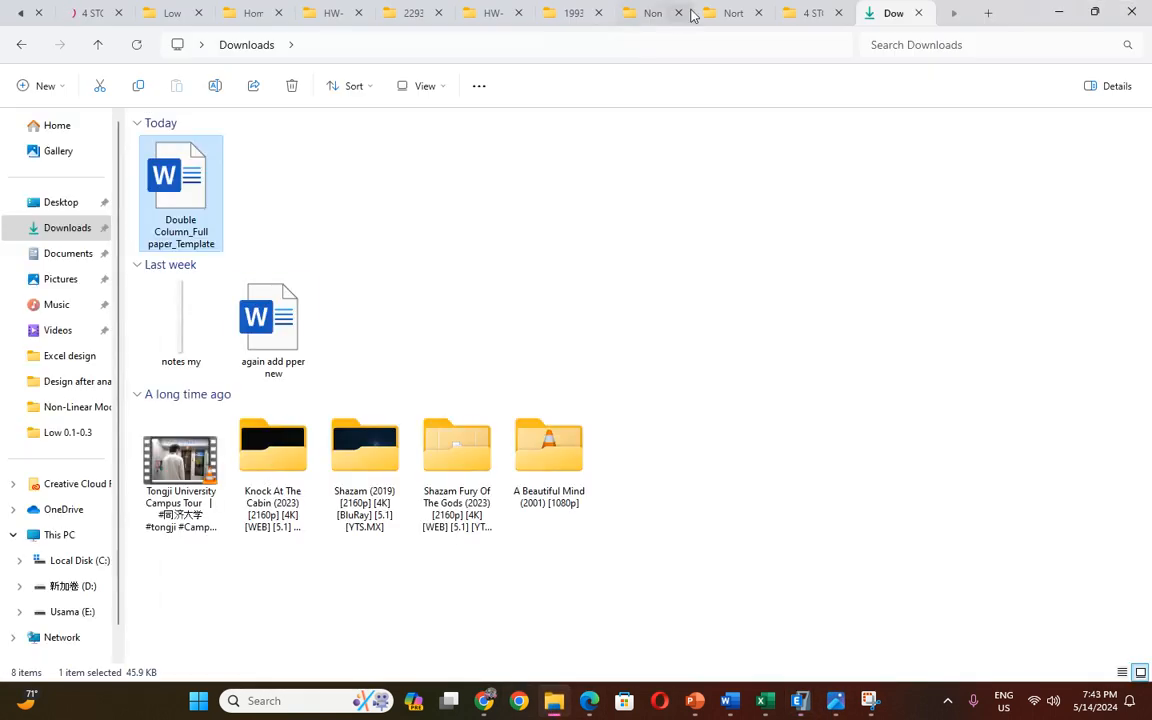
click(807, 13)
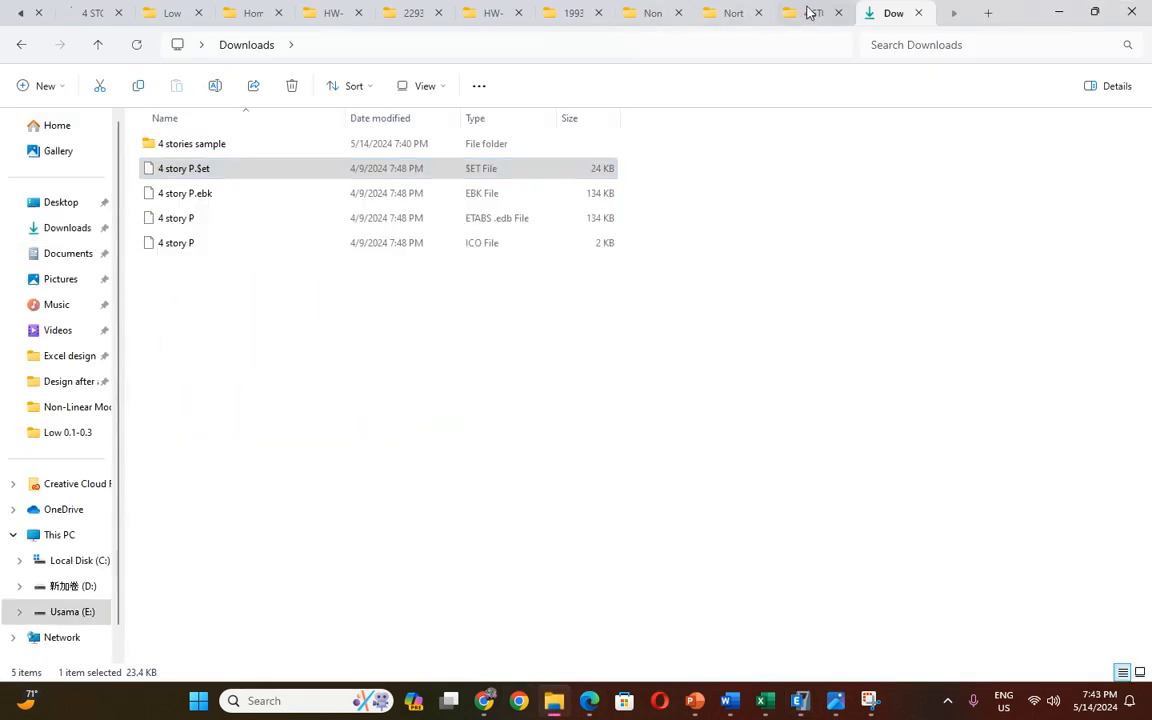
click(652, 13)
click(731, 12)
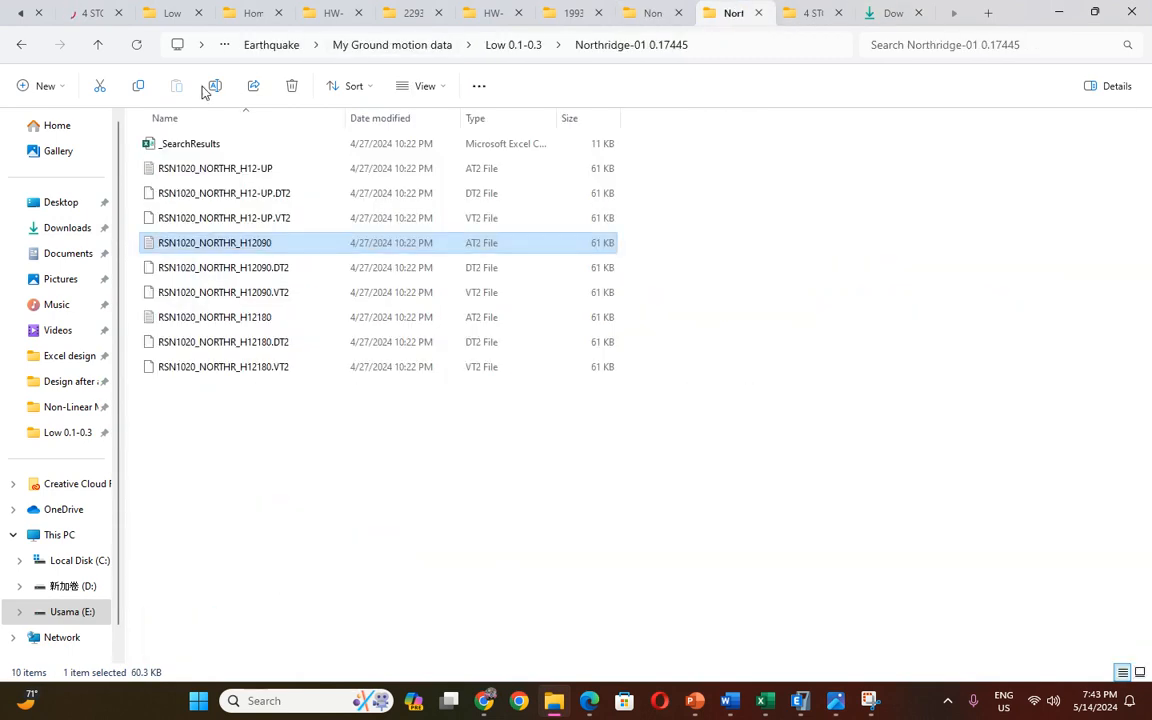
click(98, 48)
click(98, 45)
click(98, 45)
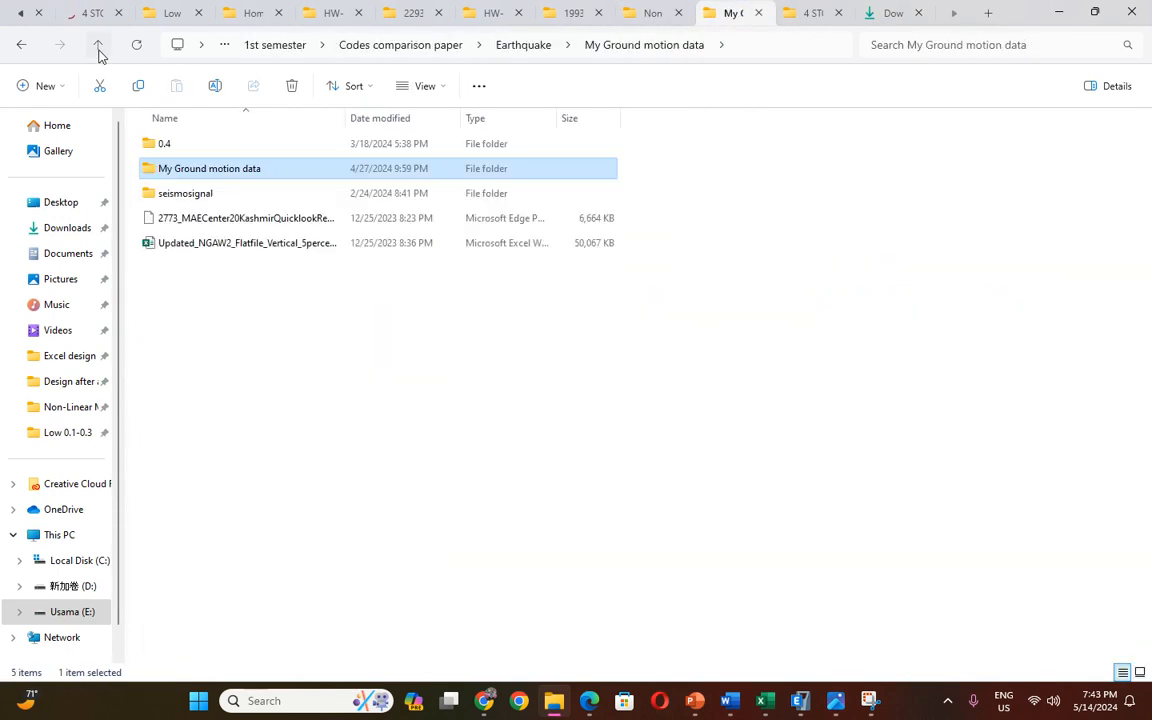
click(98, 45)
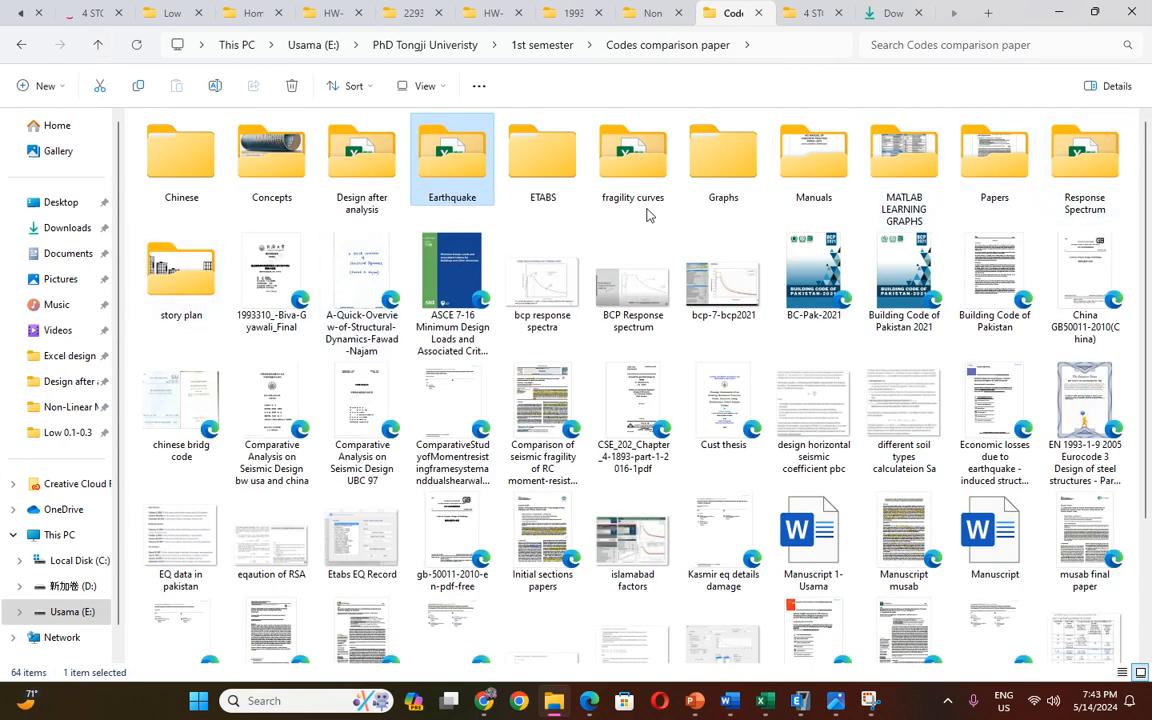
double_click(352, 198)
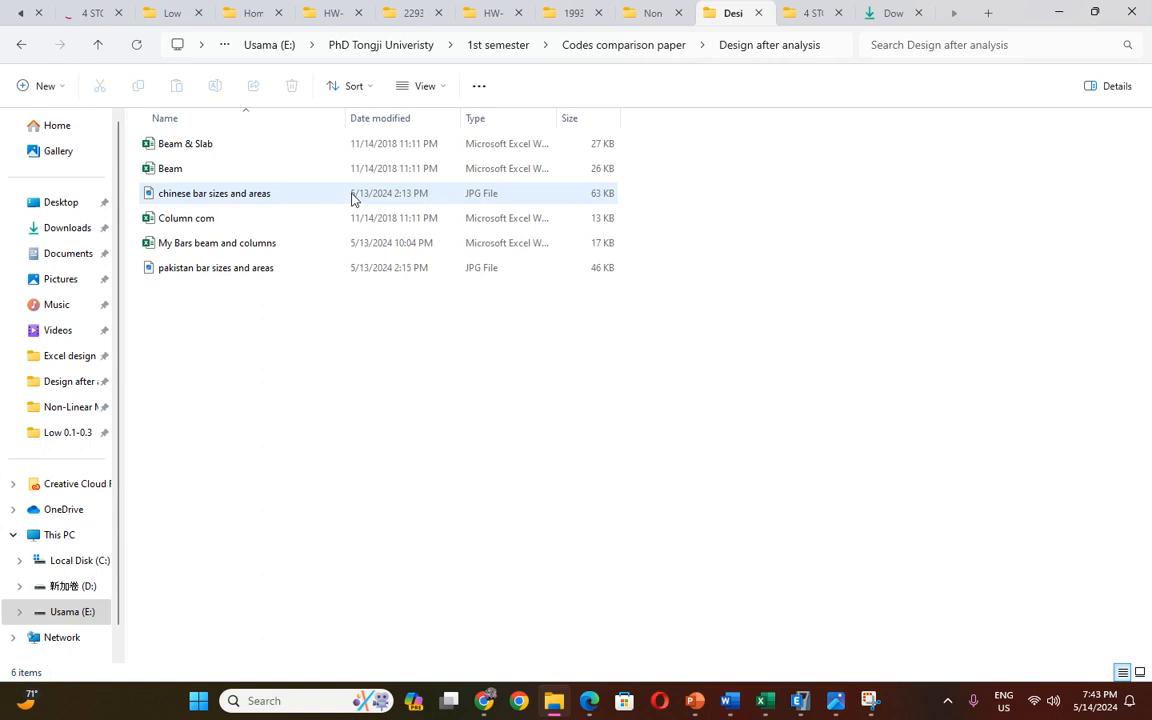
Open the image of Chinese bar sizes and areas, and go on to the enlarged pakistan bar sizes and areas table.
click(1139, 672)
double_click(383, 200)
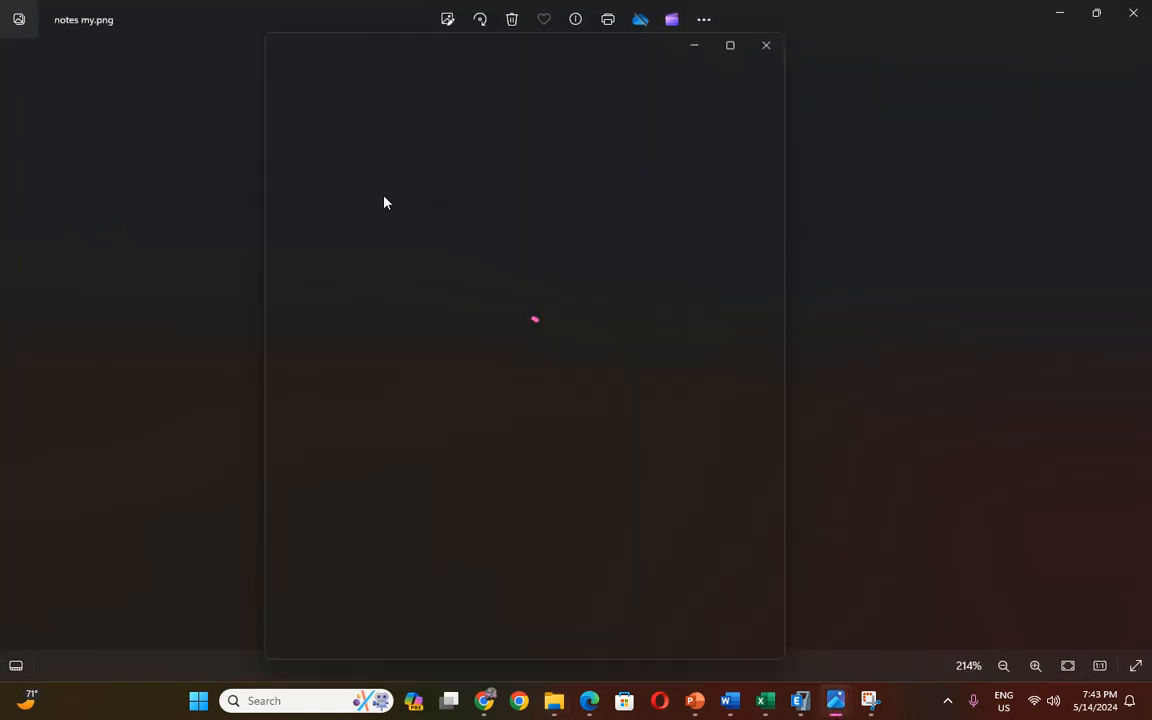
click(735, 40)
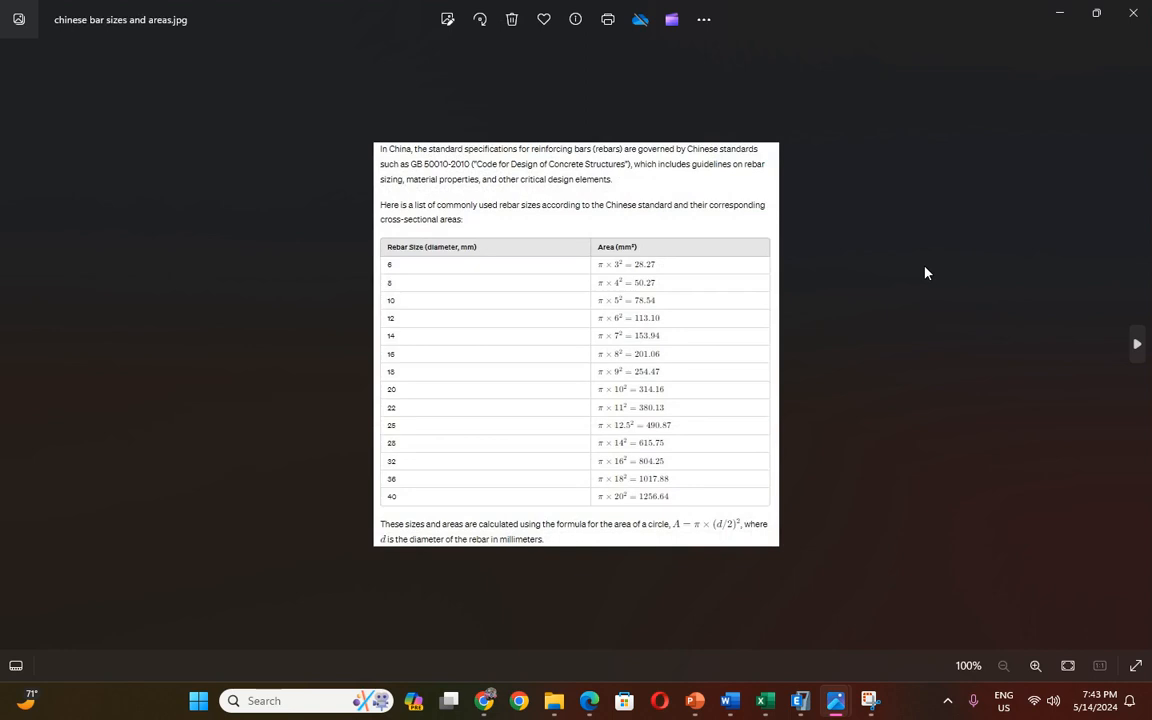
click(1132, 343)
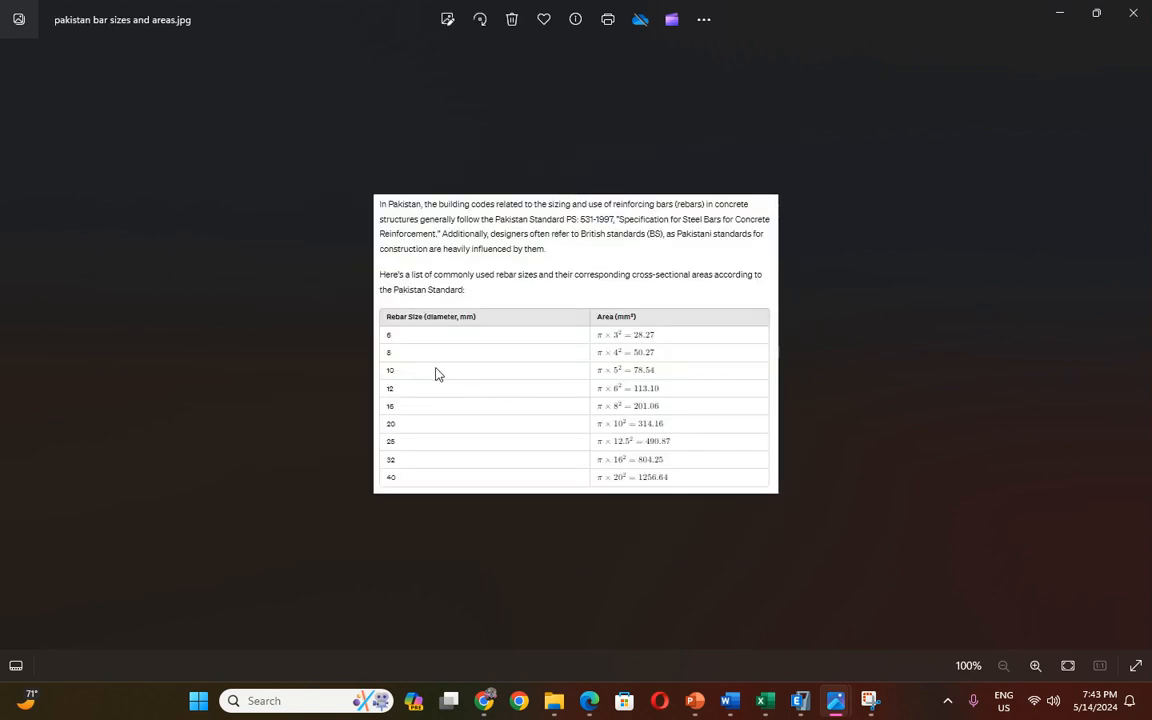
scroll(414, 375, up, 4)
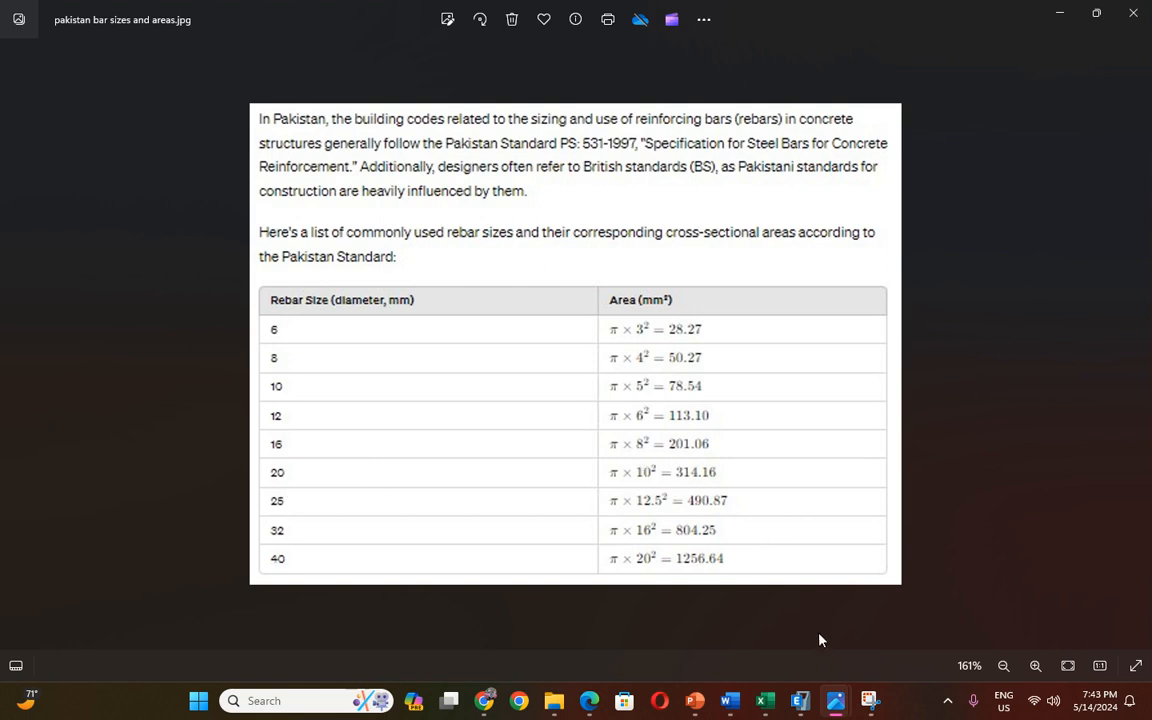
Compare the required column reinforcement in ETABS with the bar areas in the Pakistani rebar table.
mouse_move(800, 700)
click(700, 590)
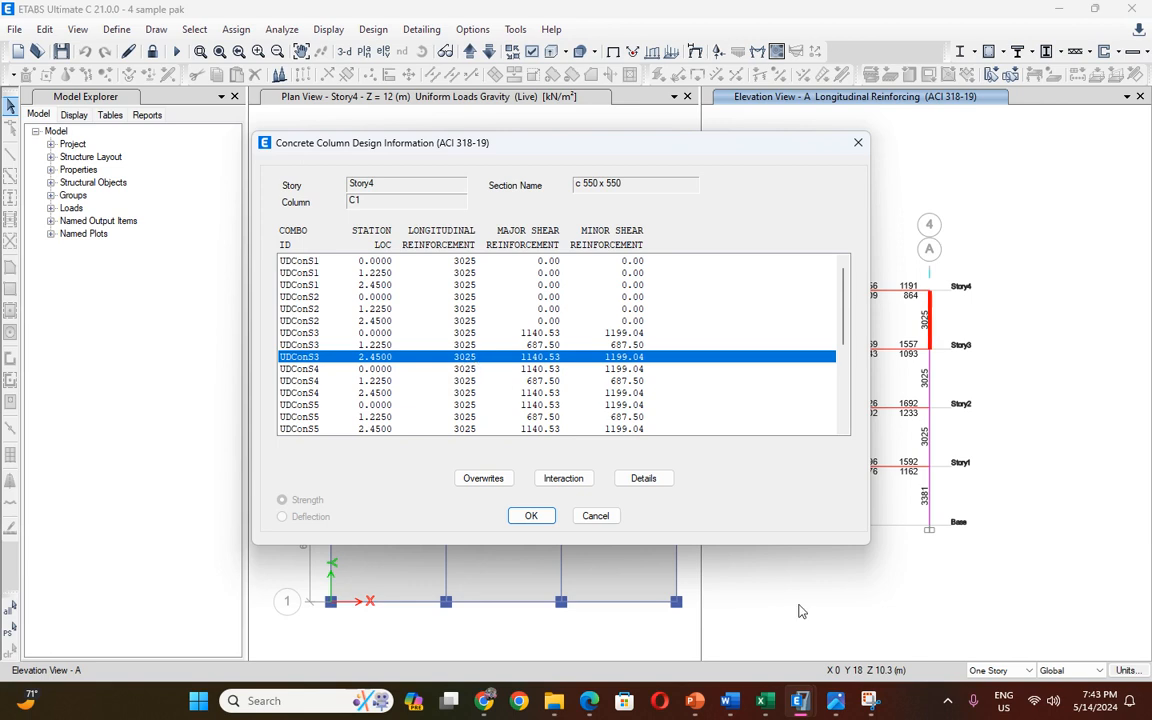
mouse_move(835, 700)
click(895, 605)
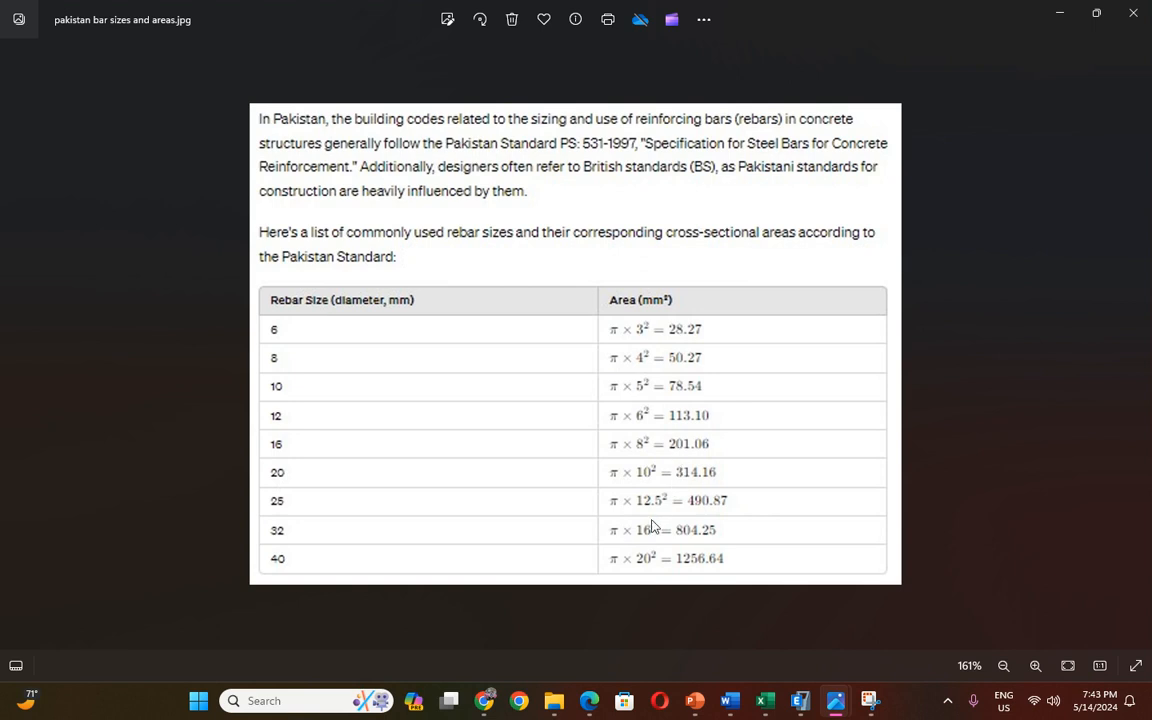
Mark up the rebar table image with a blue square column section, red bar dots, red ties and a separate red square.
click(446, 30)
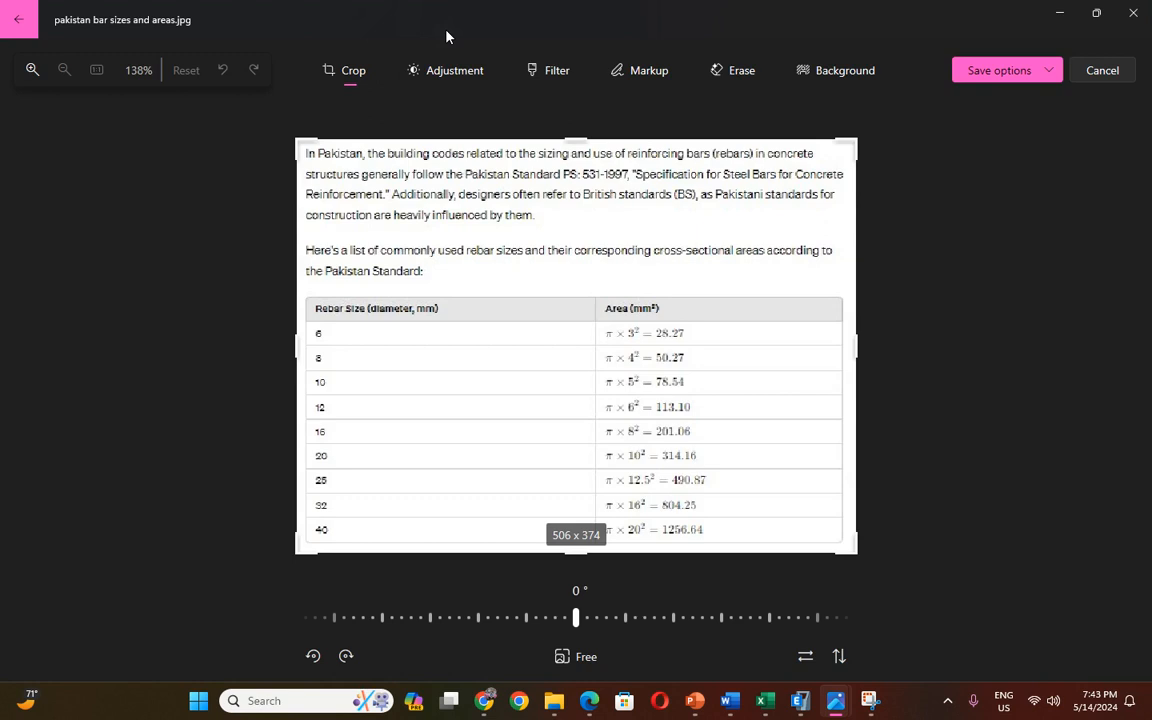
click(614, 72)
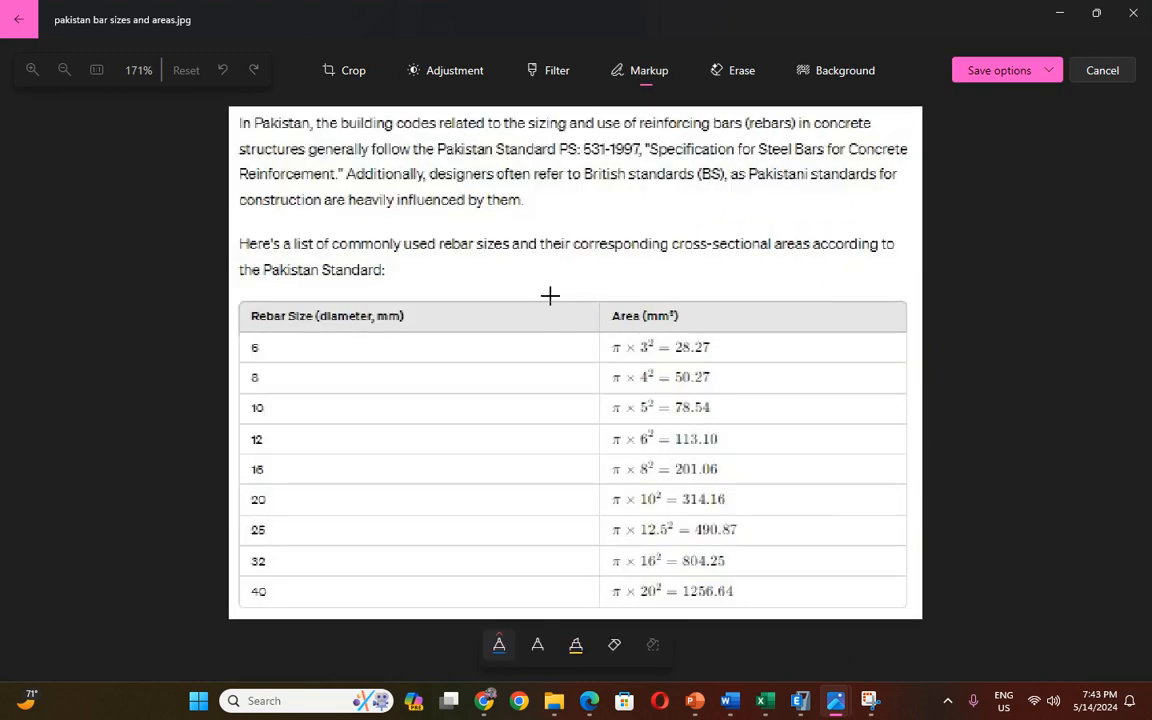
mouse_move(452, 392)
mouse_down()
mouse_move(452, 453)
mouse_move(527, 458)
mouse_move(525, 386)
mouse_move(459, 389)
mouse_up()
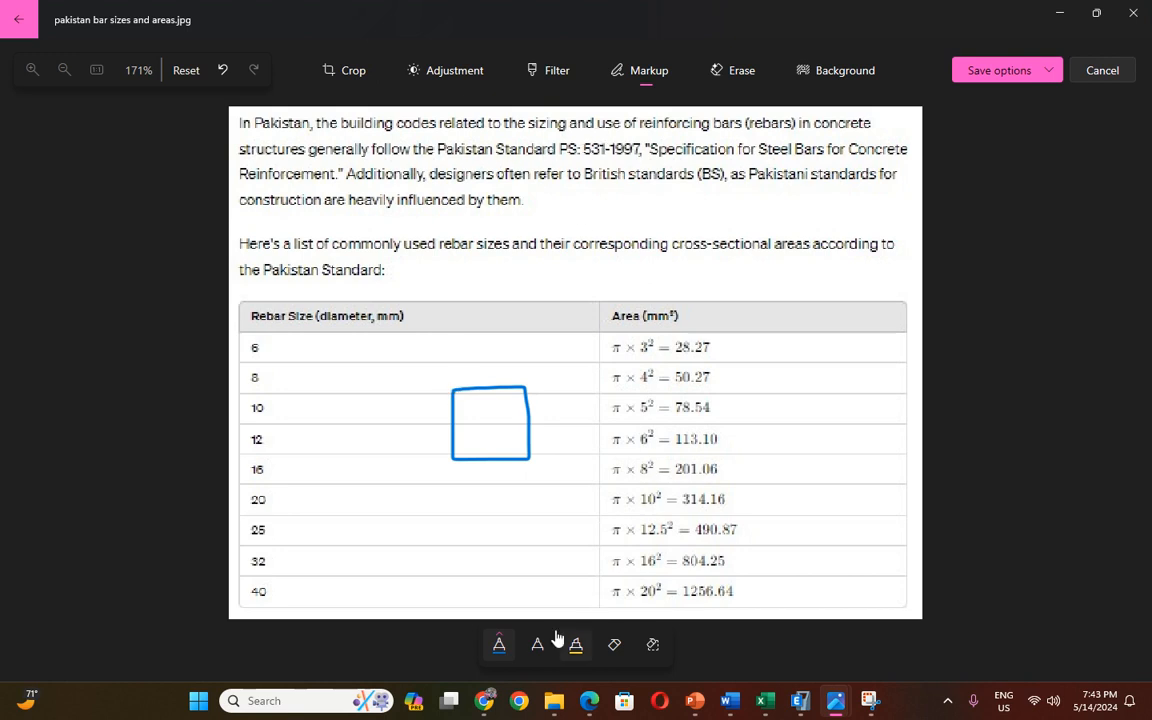
click(499, 645)
click(483, 518)
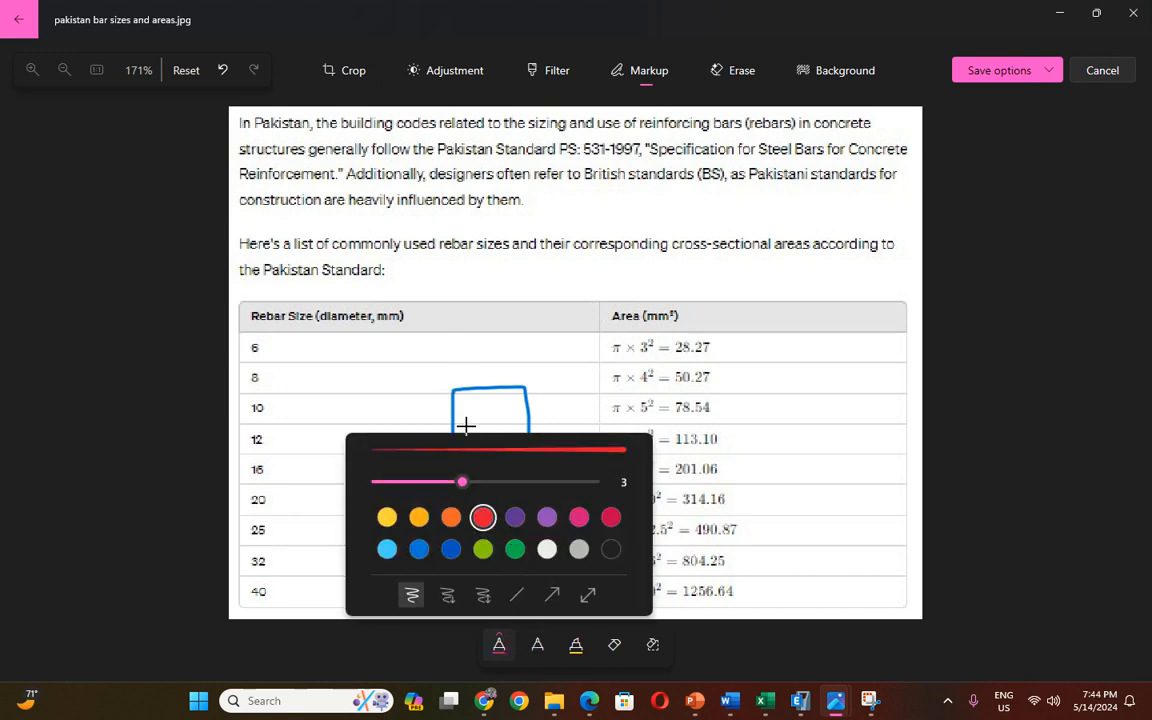
click(456, 394)
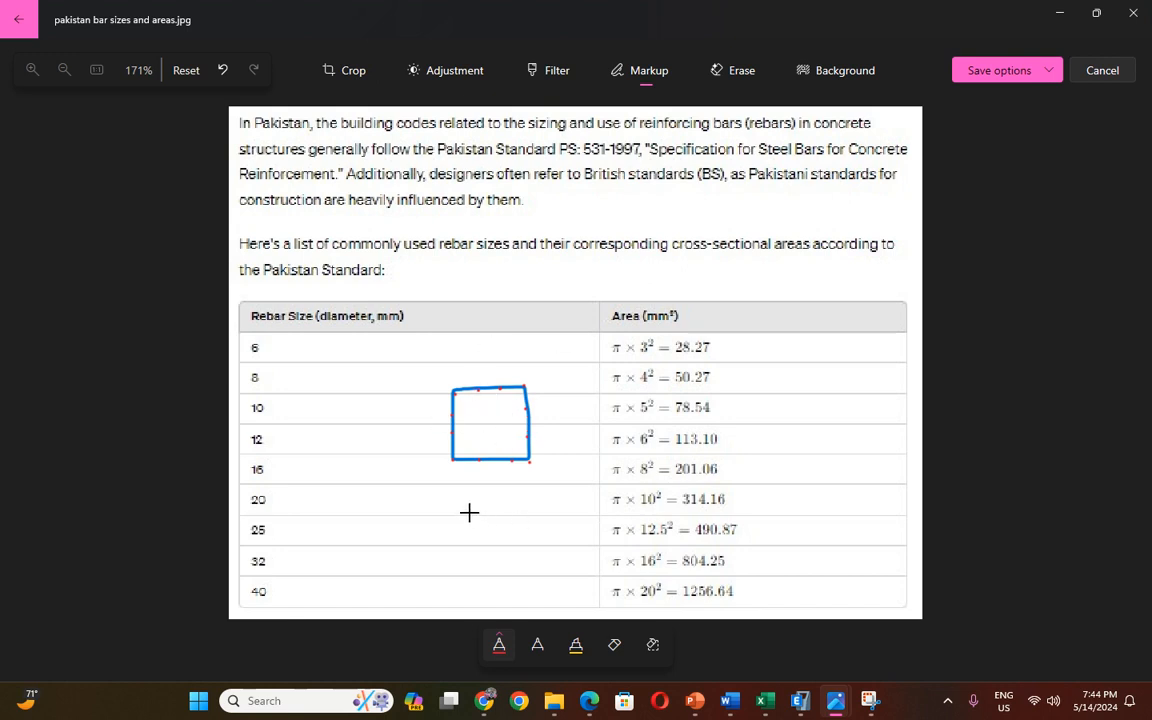
mouse_move(478, 390)
mouse_down()
mouse_move(480, 460)
mouse_move(514, 432)
mouse_move(504, 391)
mouse_move(475, 395)
mouse_move(528, 417)
mouse_move(483, 436)
mouse_move(449, 432)
mouse_move(476, 391)
mouse_move(479, 463)
mouse_move(532, 537)
mouse_move(527, 470)
mouse_move(466, 479)
mouse_up()
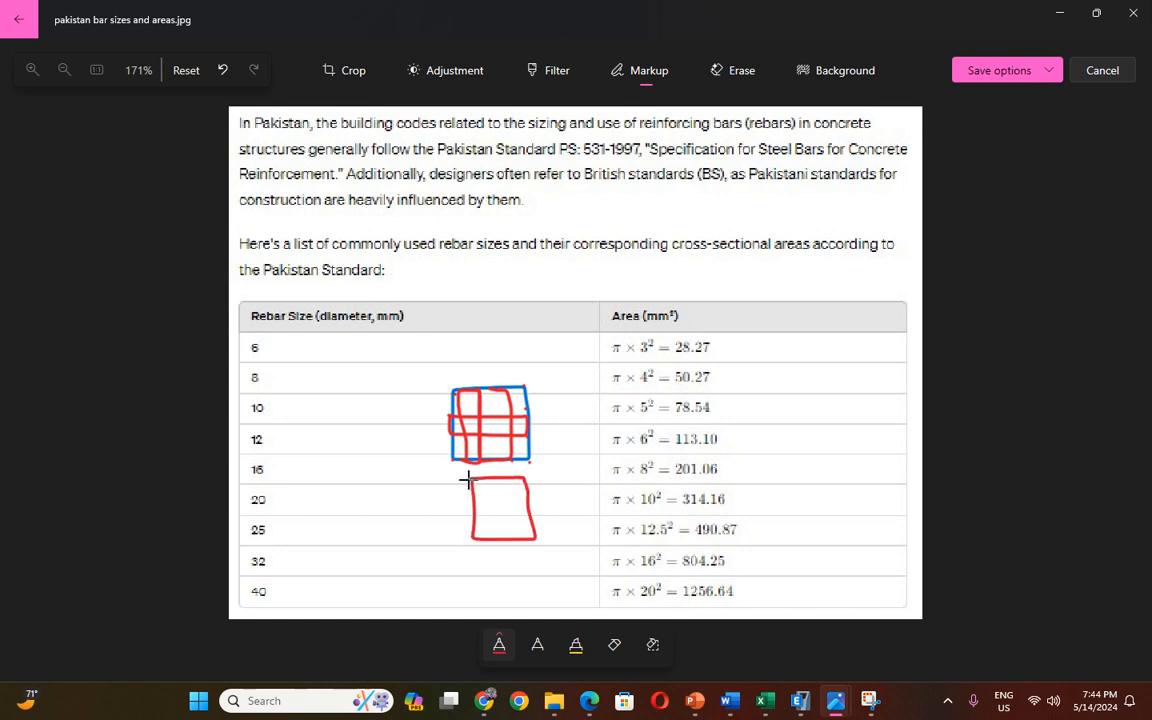
Discard the markup on the rebar table image without saving and return to ETABS.
key(Escape)
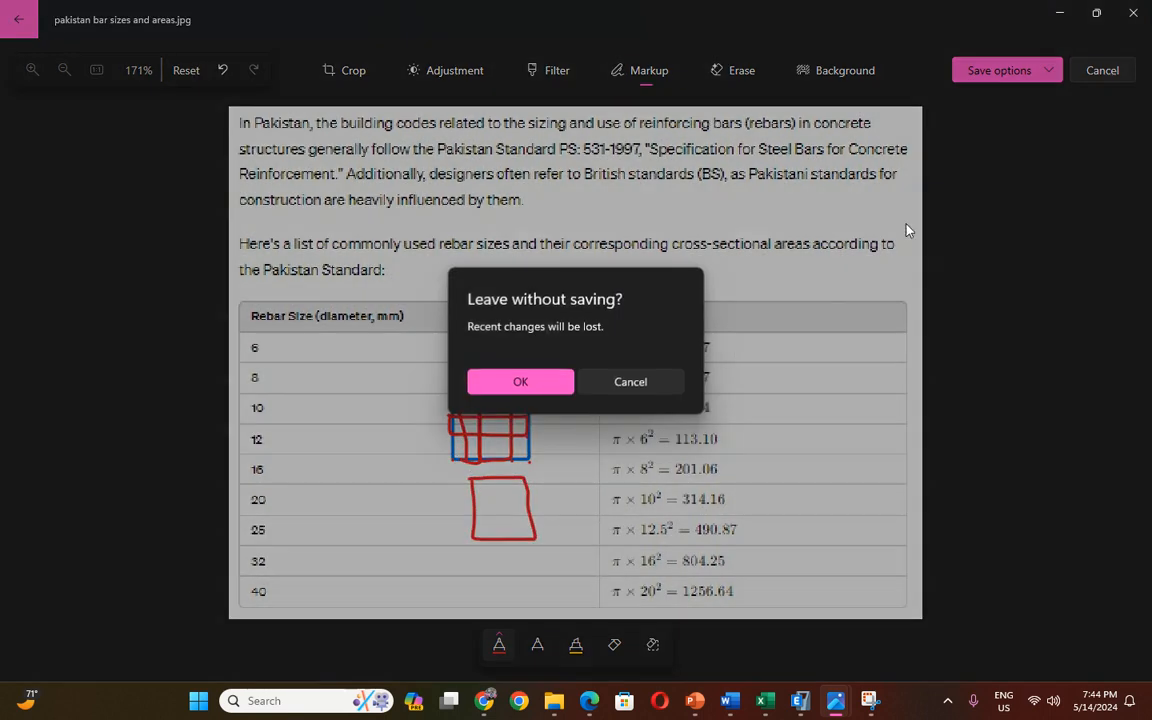
click(617, 380)
key(Escape)
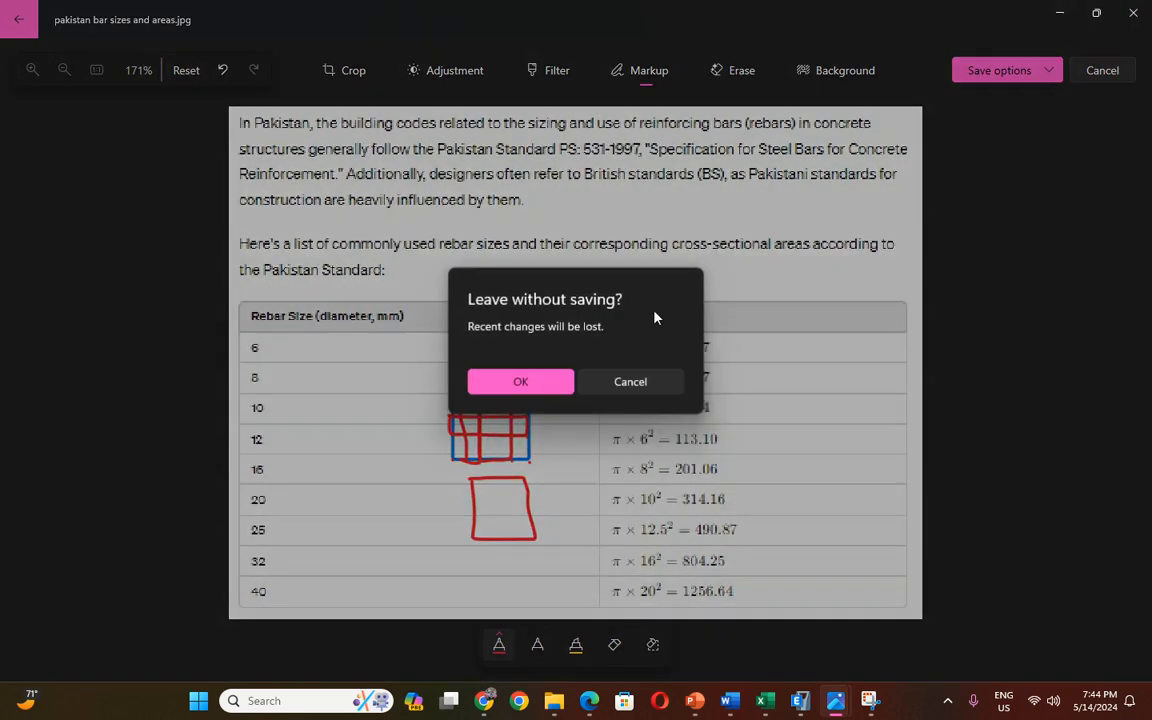
click(548, 384)
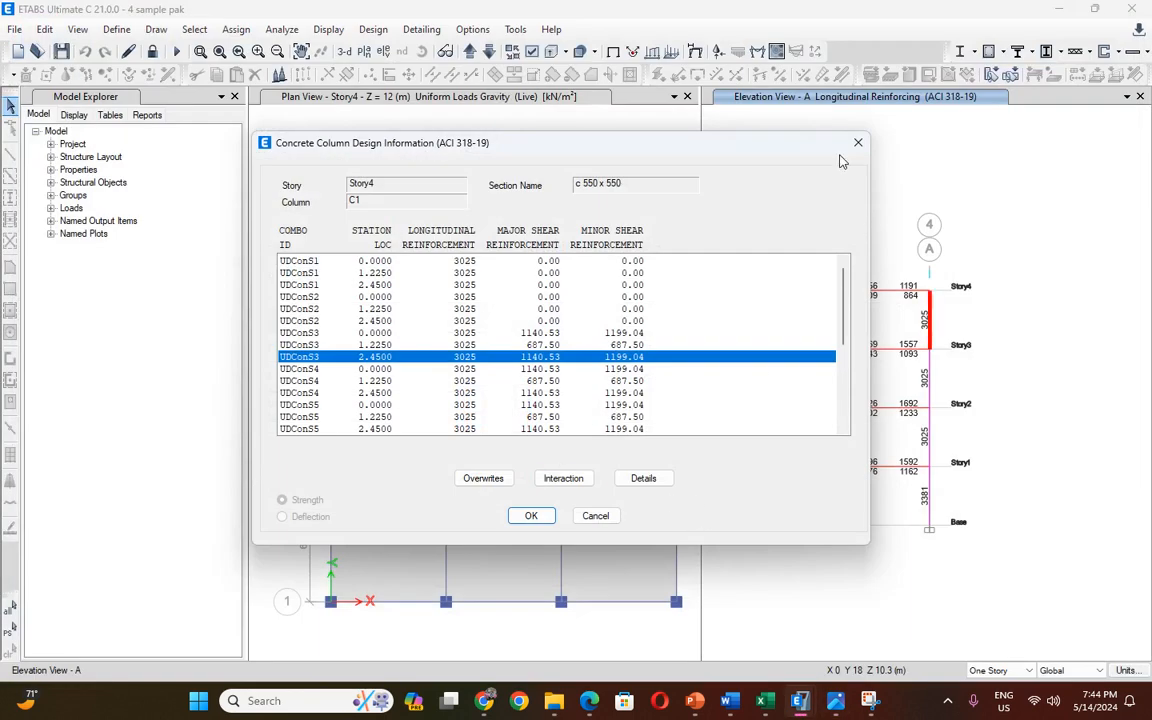
Close the column design information and look over the longitudinal reinforcing on the whole of elevation A.
click(531, 515)
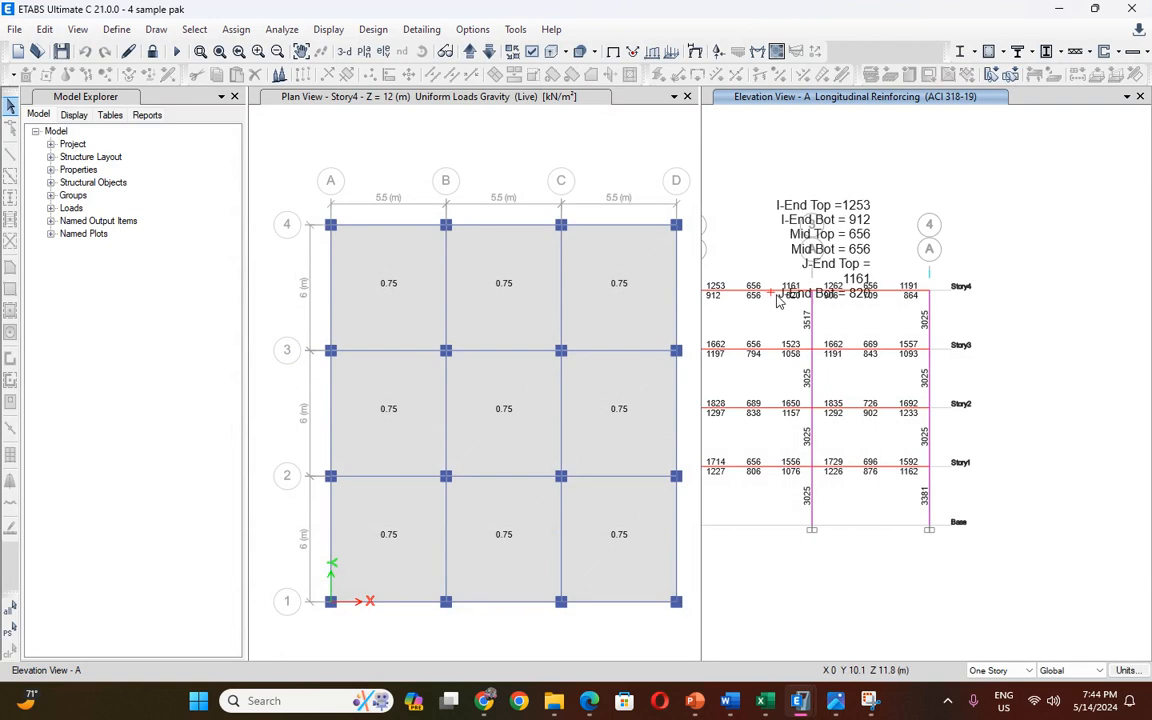
scroll(750, 291, down, 3)
scroll(710, 296, up, 5)
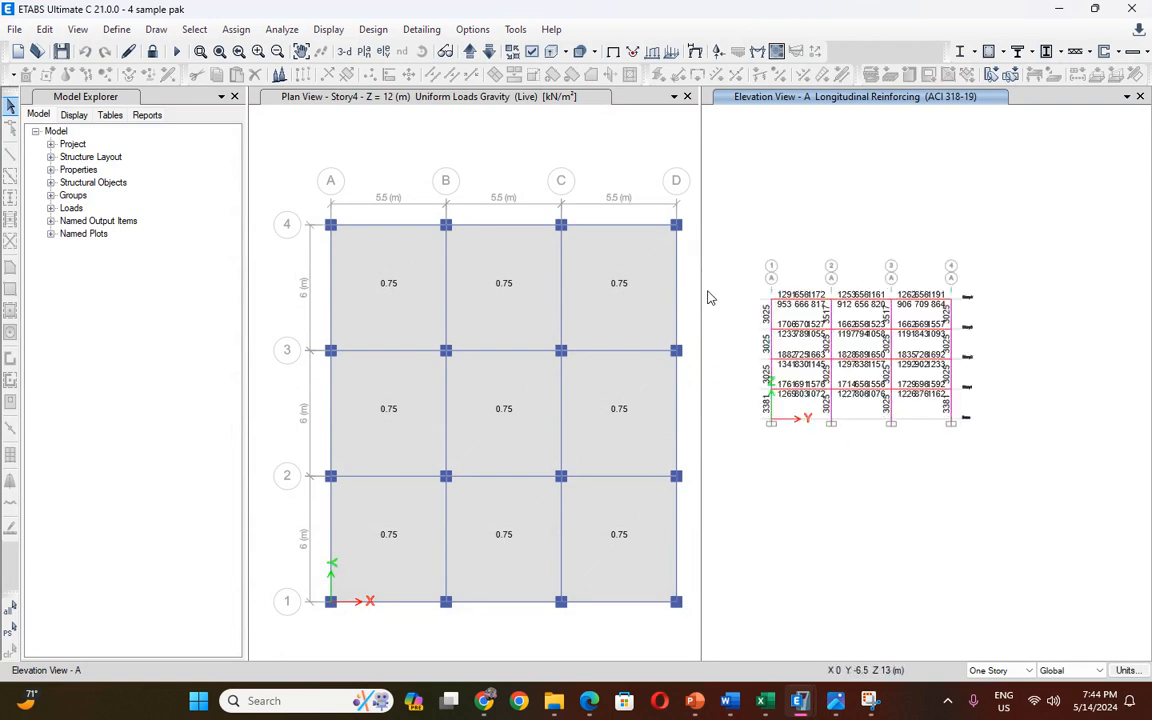
Inspect the concrete design information of the Story4 beam between grids 1 and 2 on elevation A.
scroll(938, 352, up, 4)
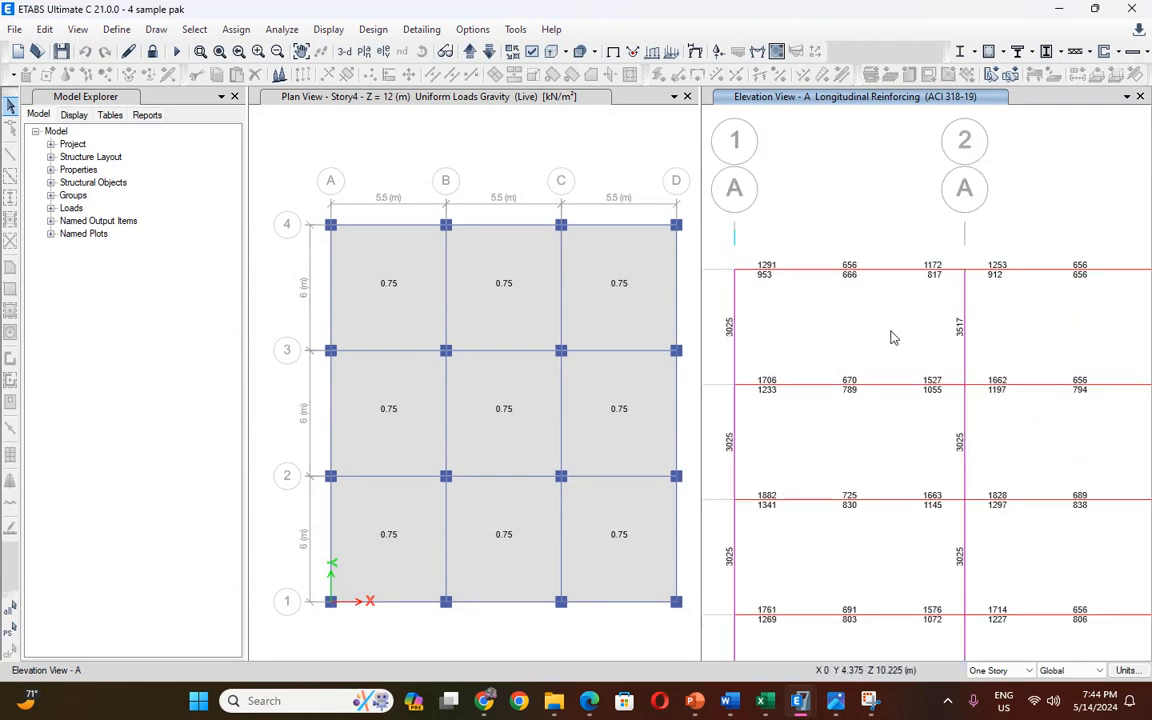
right_click(816, 279)
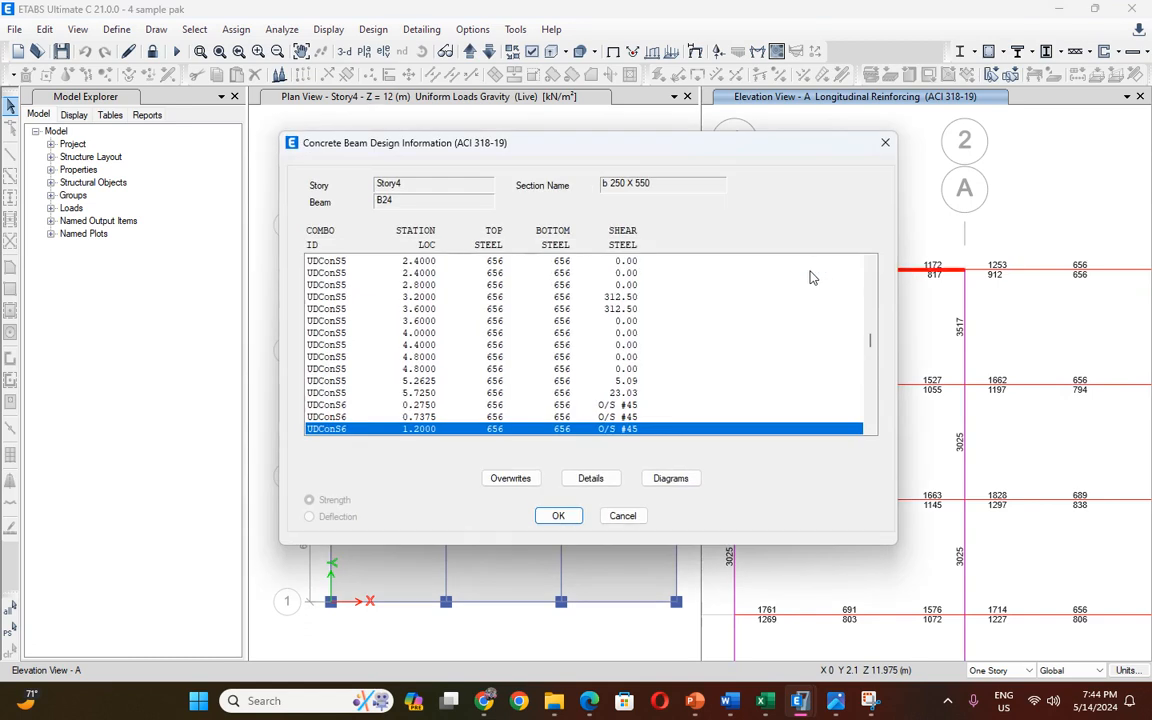
click(884, 144)
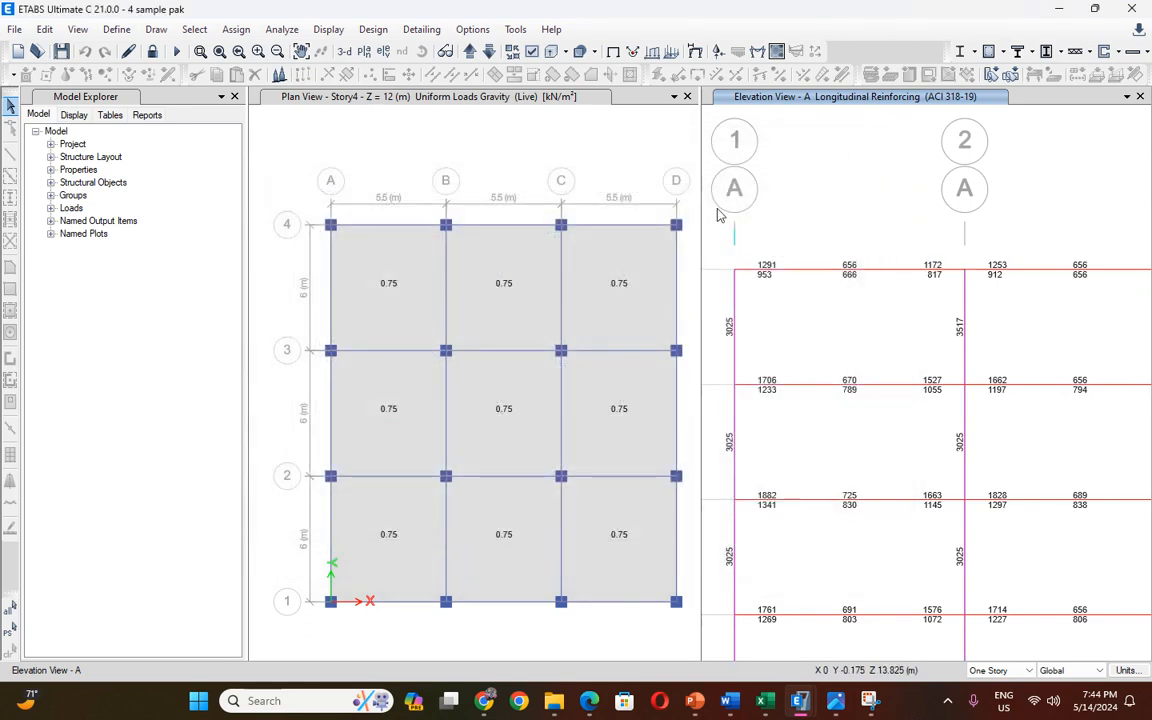
Unlock the model, discarding the analysis results, and rename beam section b 250 X 550 as b 400 X 800.
click(152, 51)
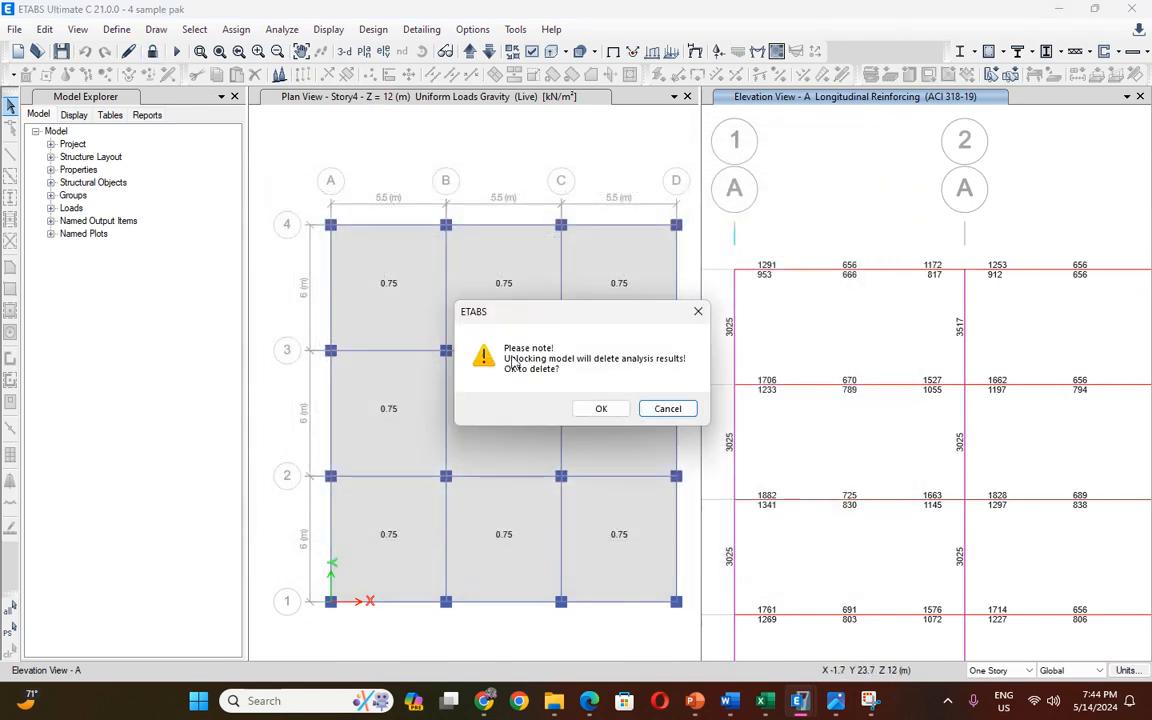
click(594, 409)
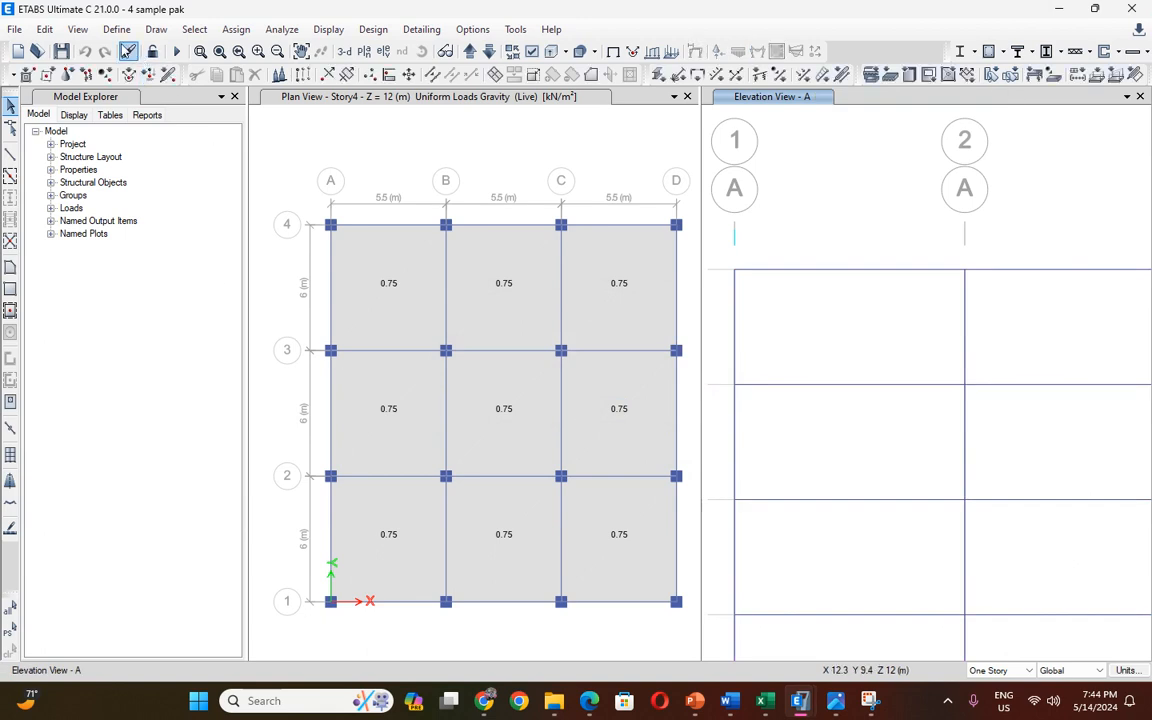
click(116, 29)
mouse_move(276, 84)
click(335, 77)
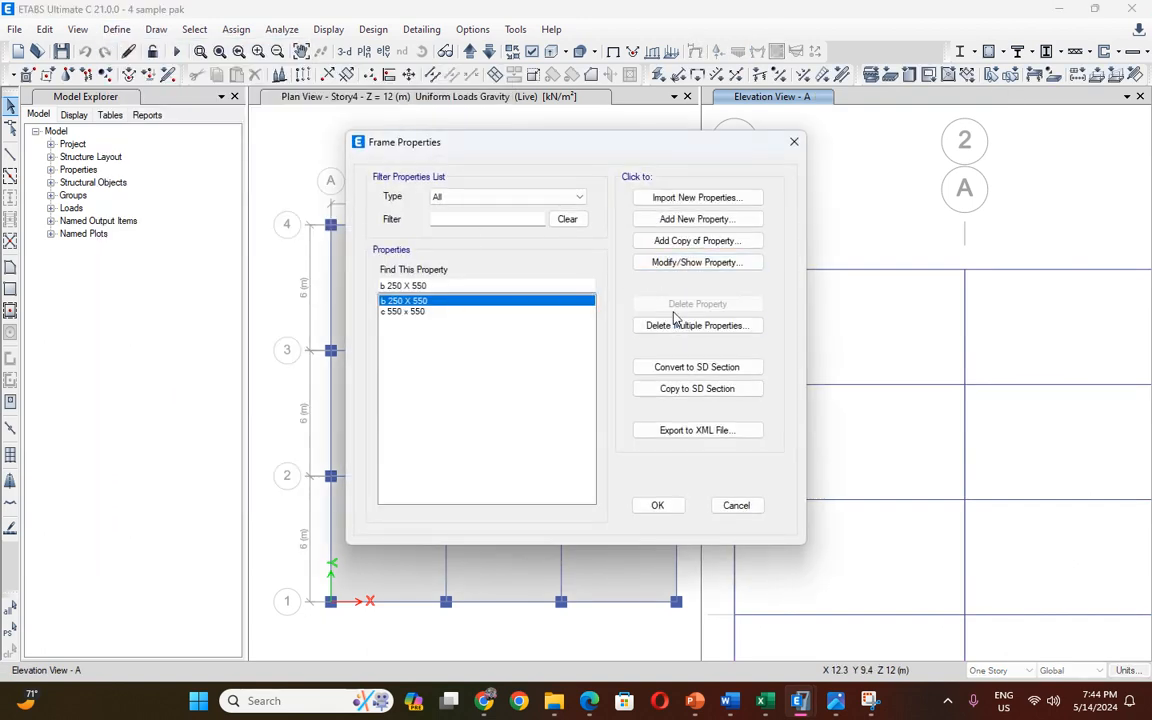
click(663, 263)
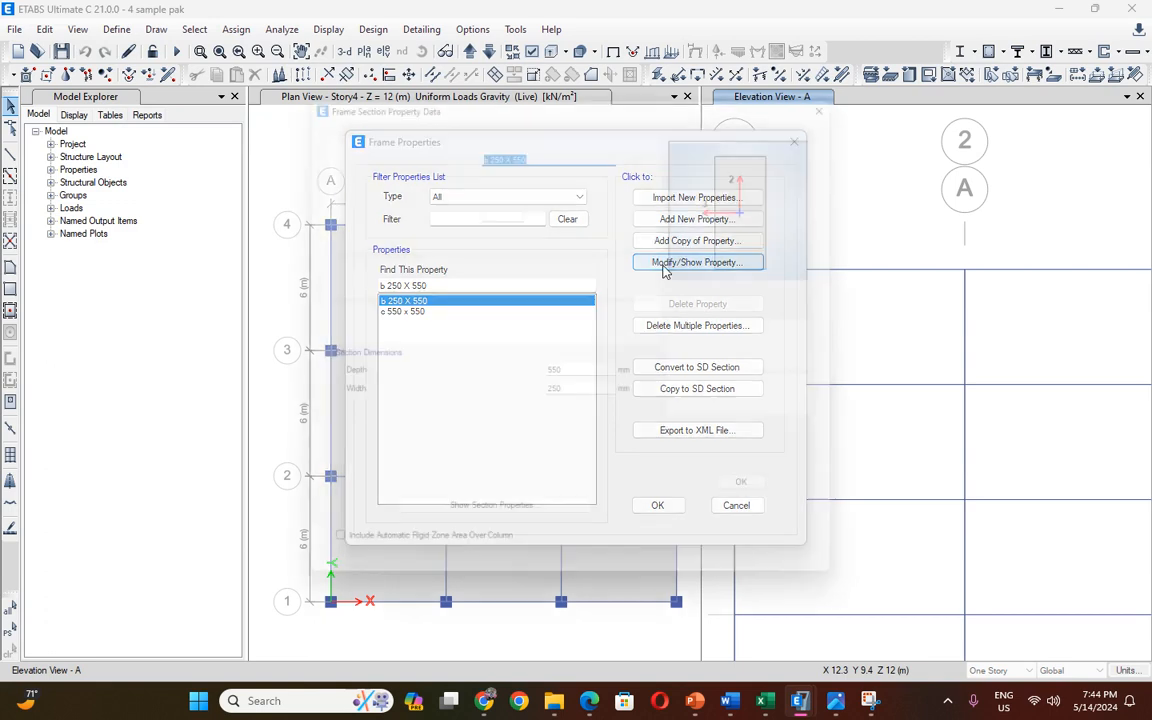
click(502, 141)
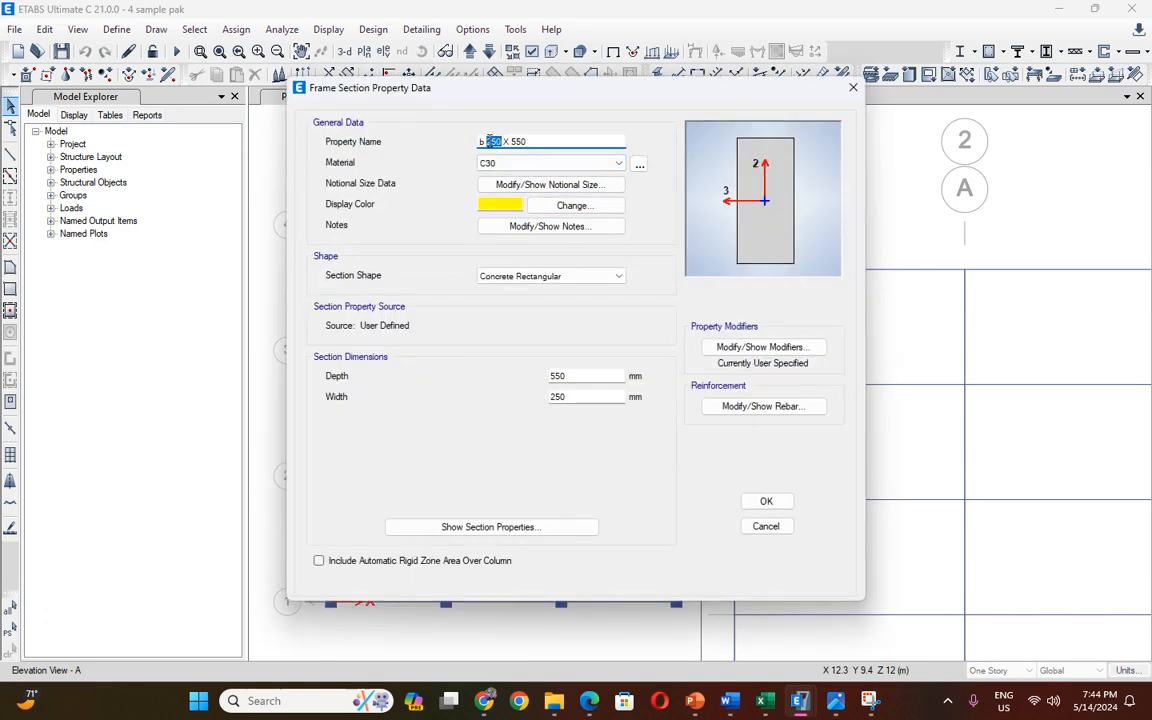
text(40)
Set the beam section's depth to 800 mm and its width to 400 mm.
double_click(556, 376)
text(800)
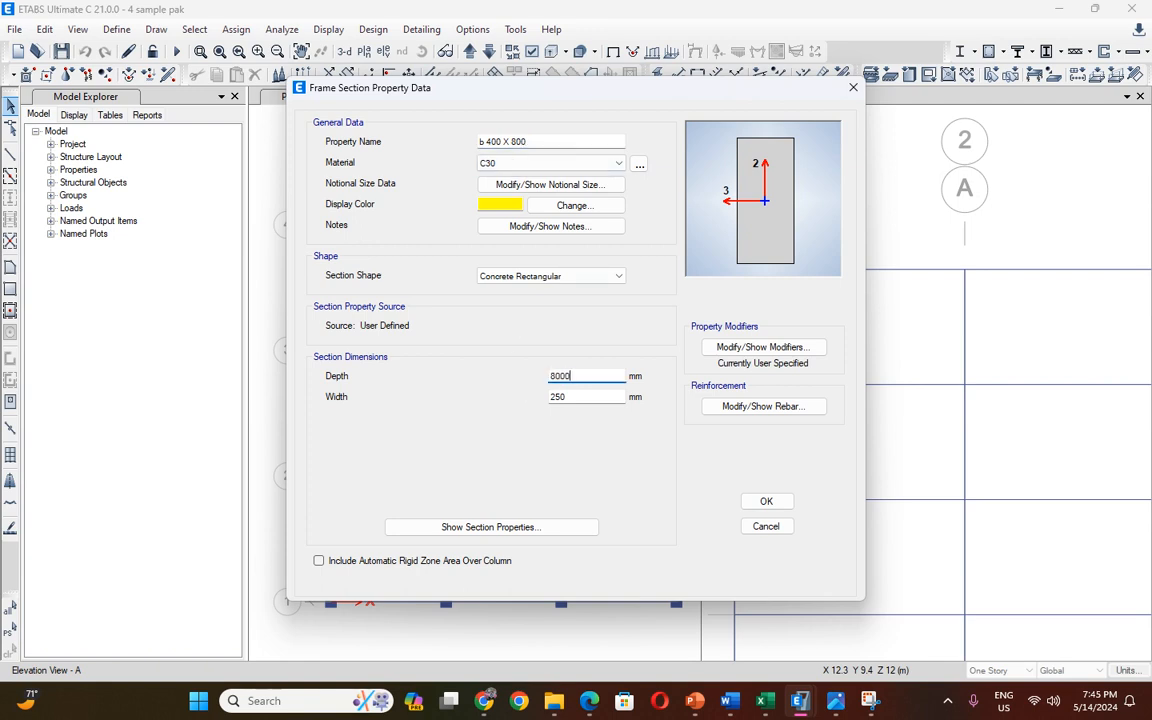
double_click(573, 396)
text(40)
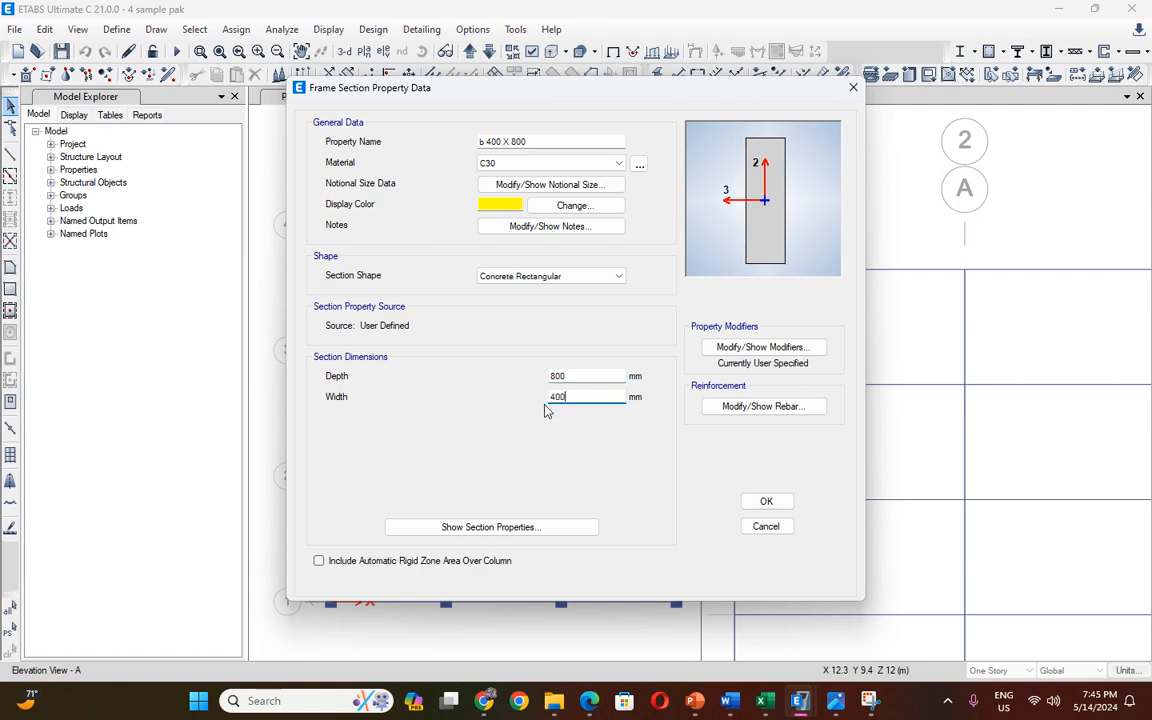
text(0)
Set the beam section's depth to 400 mm and width to 800 mm, and accept the frame properties.
double_click(590, 377)
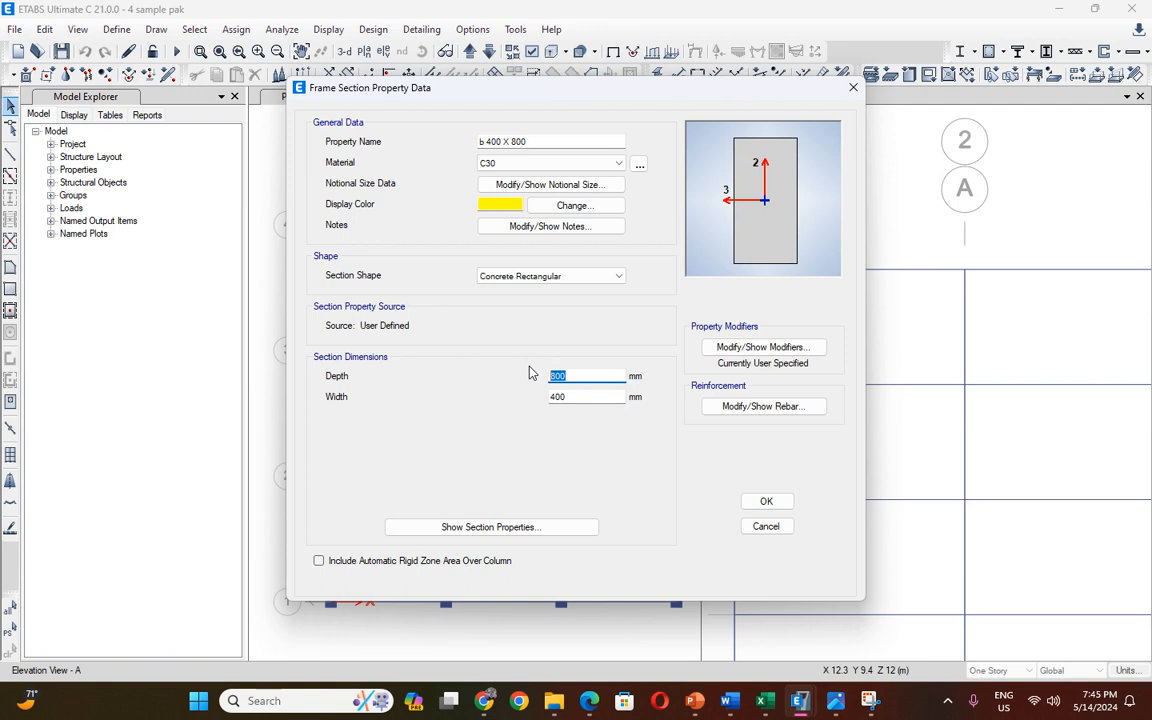
text(400)
double_click(581, 396)
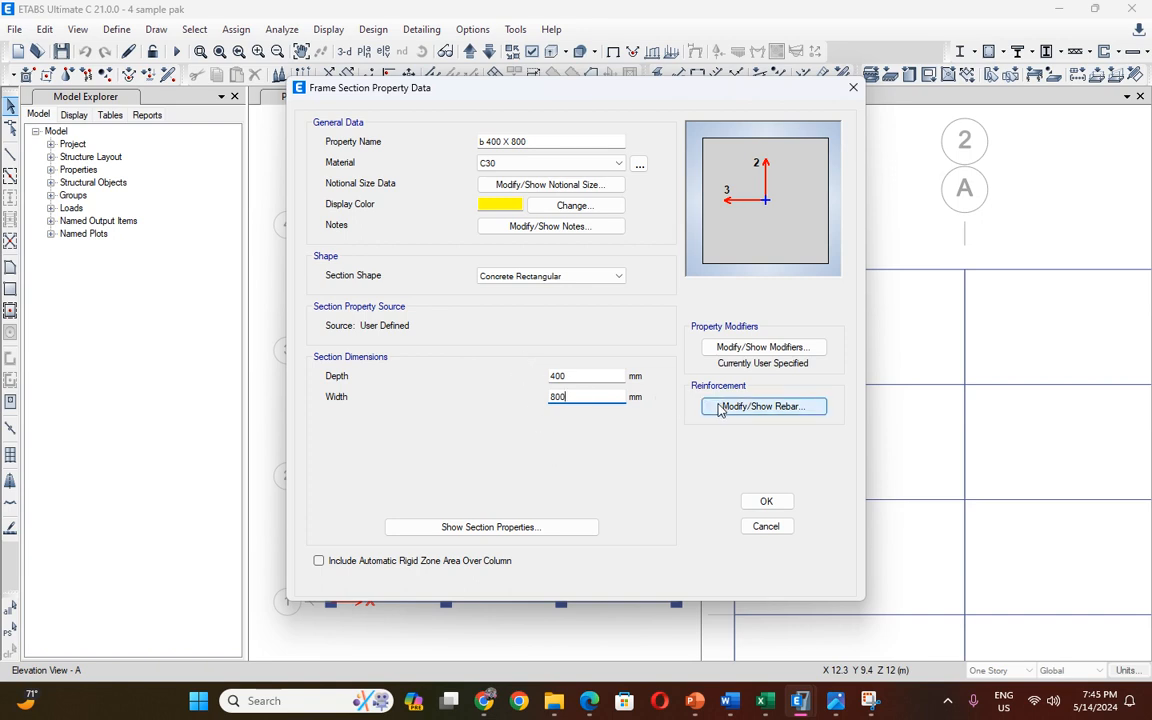
click(768, 502)
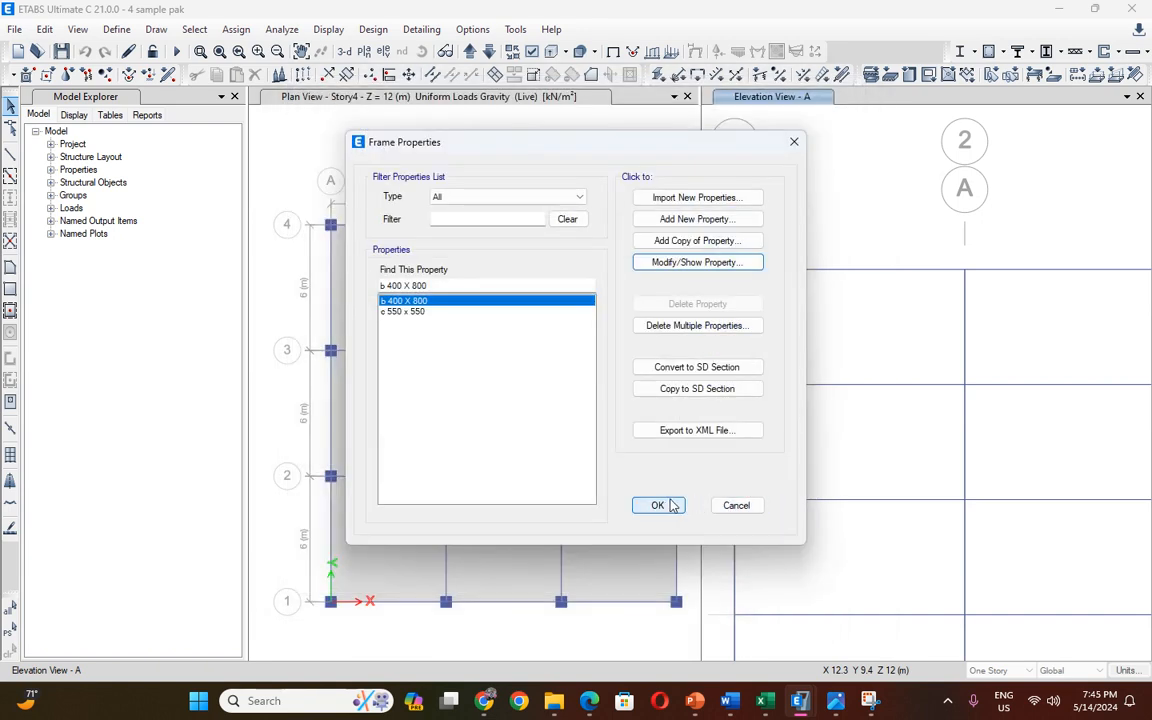
click(659, 505)
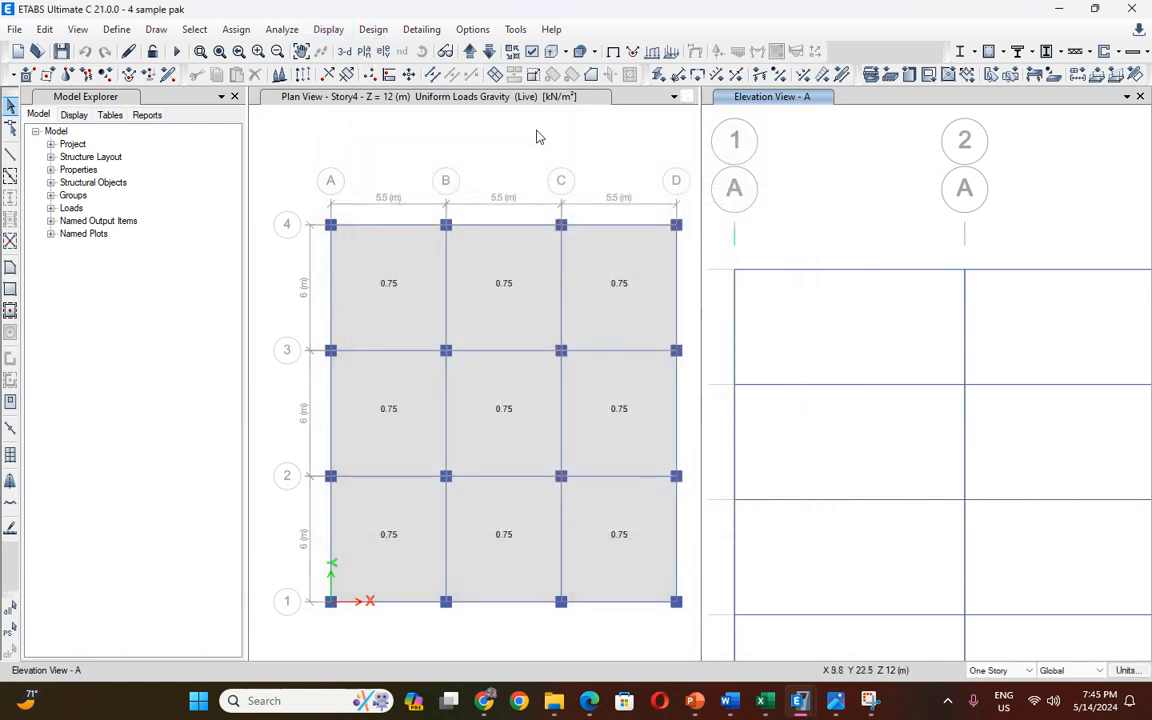
Select all beams in the model by object type.
scroll(537, 137, down, 3)
scroll(576, 193, up, 3)
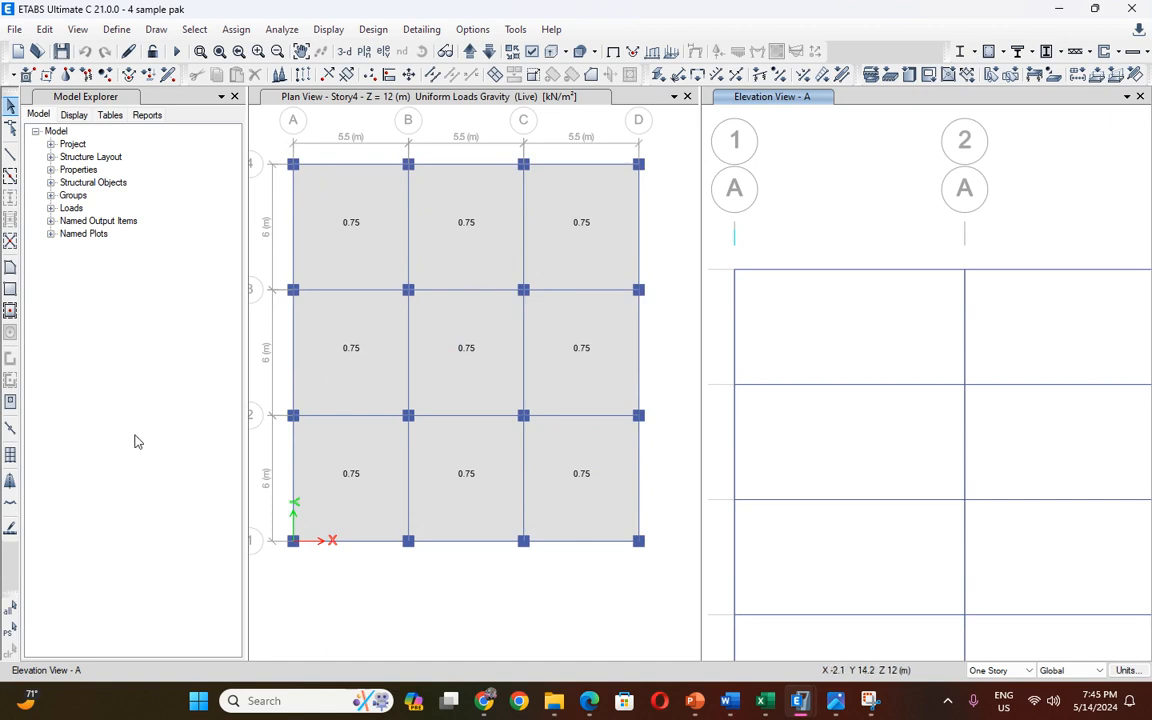
click(194, 29)
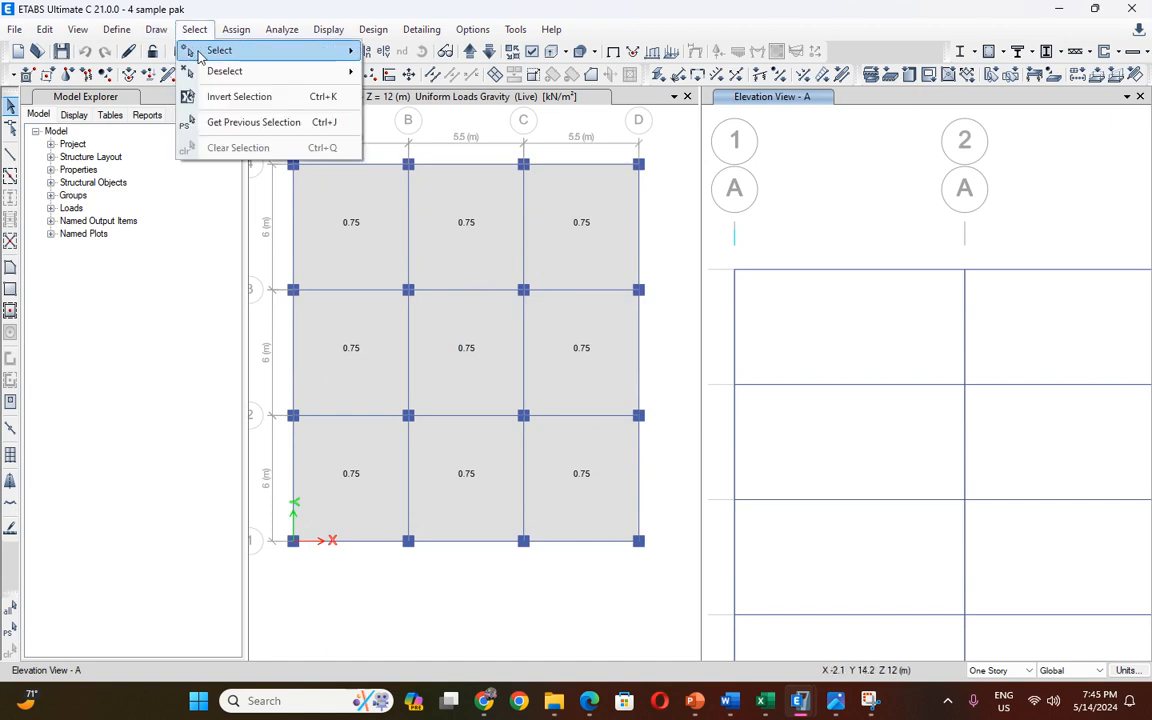
mouse_move(205, 55)
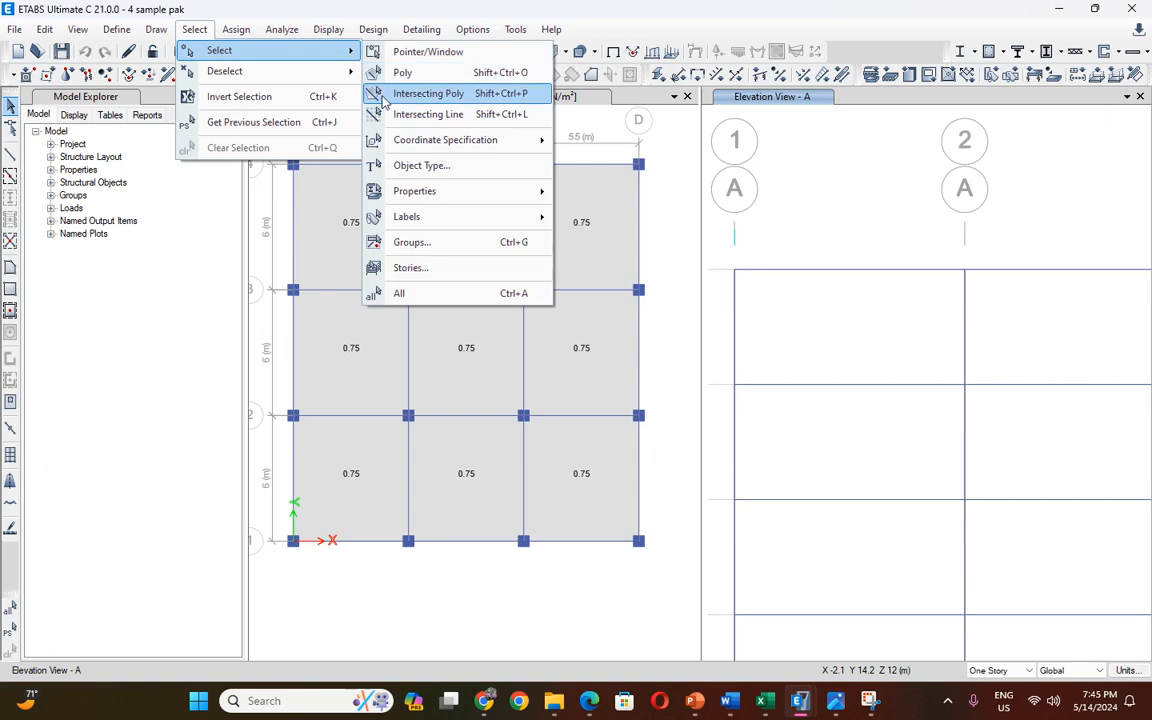
click(410, 165)
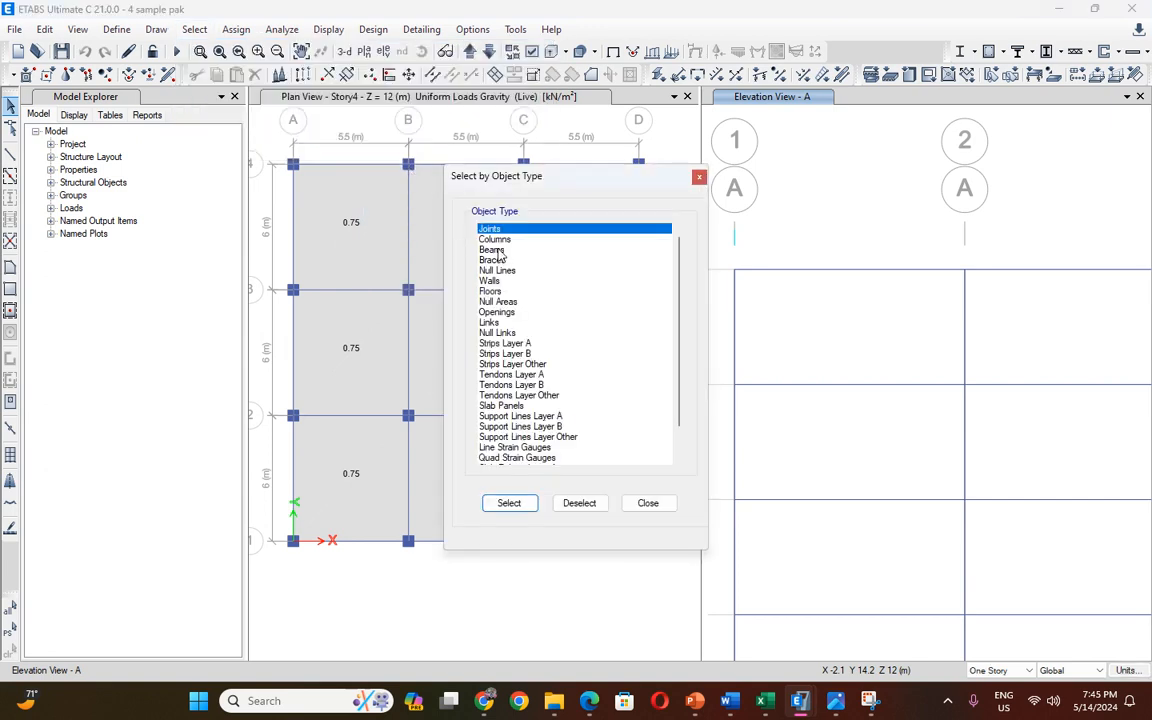
click(492, 249)
click(509, 503)
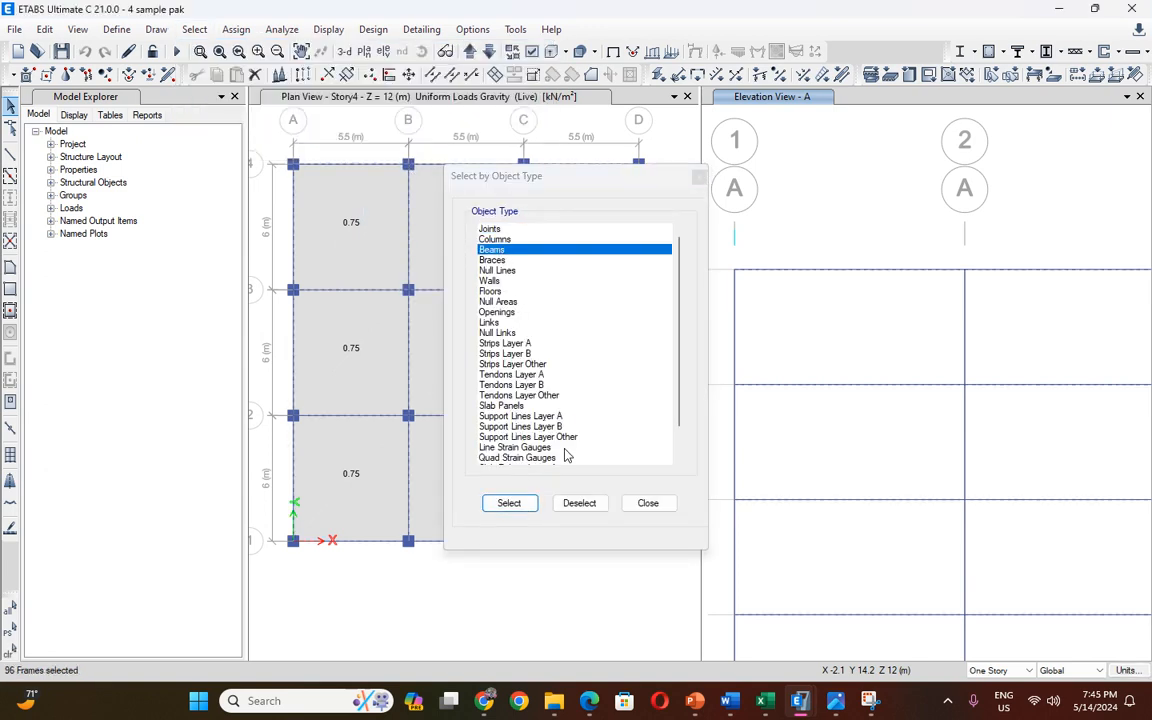
click(699, 176)
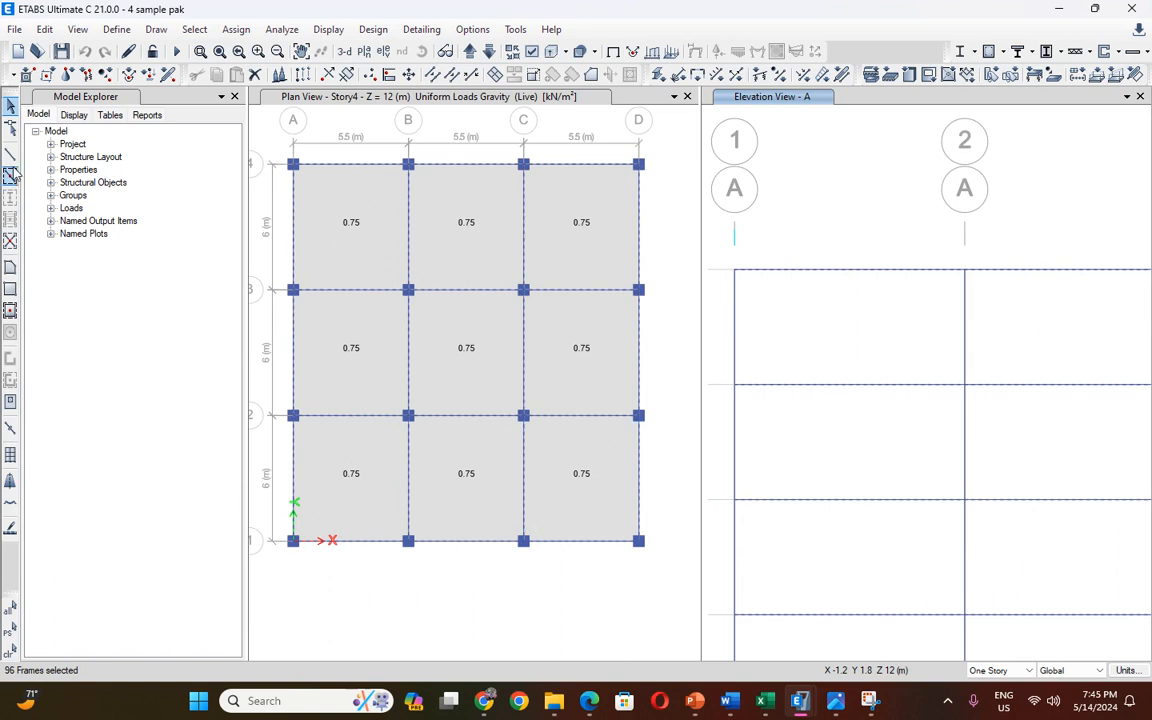
Draw a b 400 X 800 beam on grid 3 between A and B at Story4, and restore the previous beam selection.
click(10, 176)
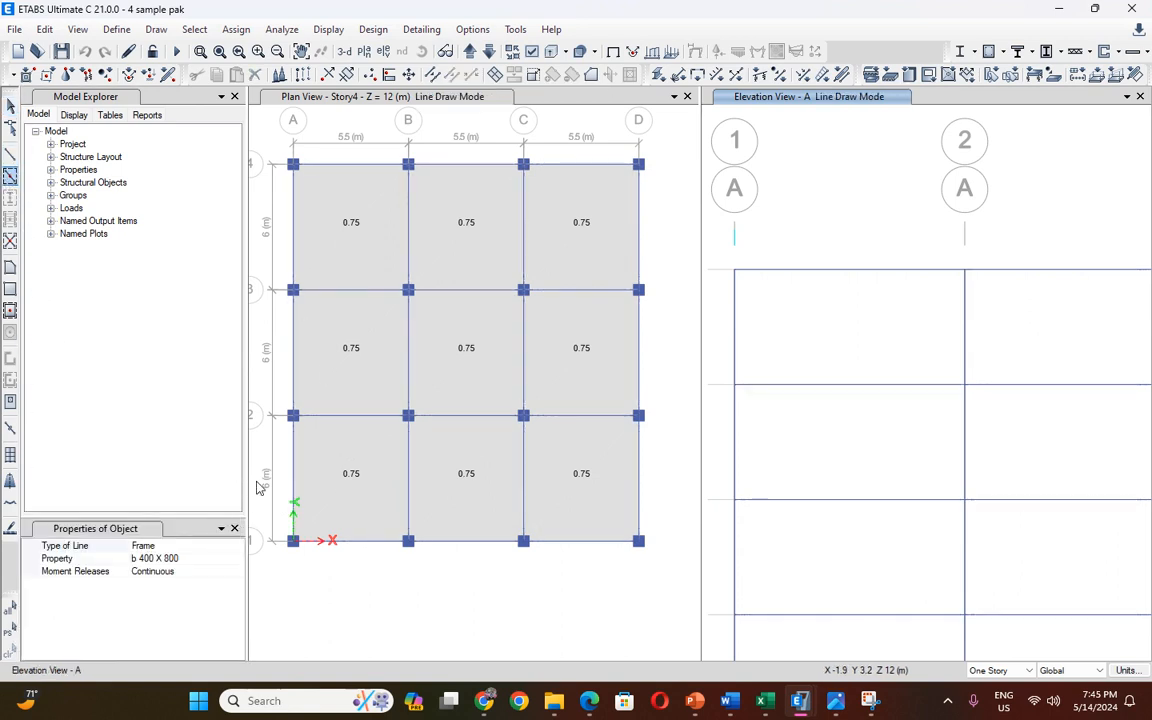
click(343, 299)
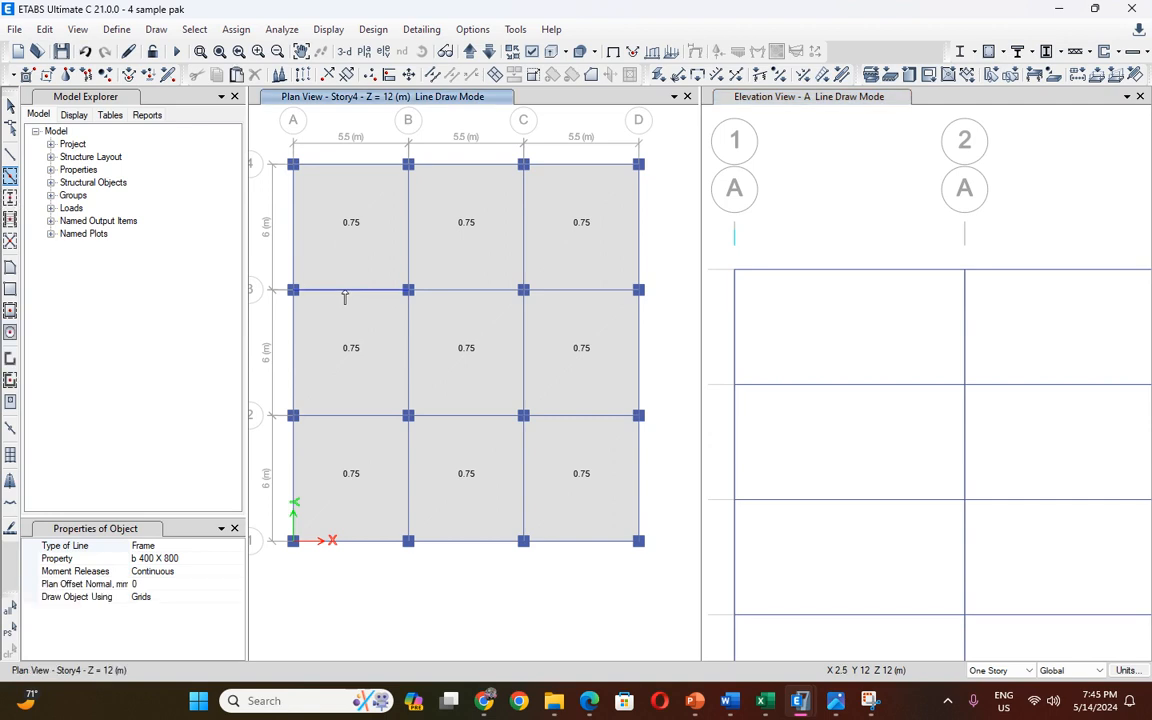
click(9, 632)
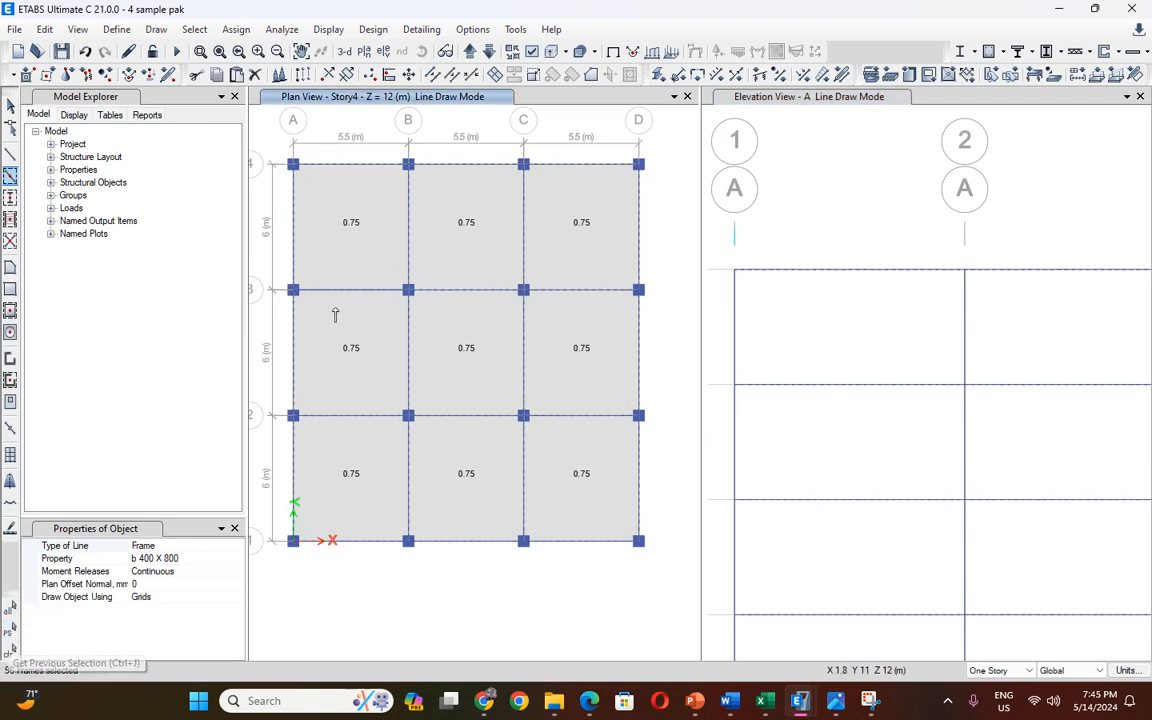
Check the section property assigned to the Story4 beam on grid 3 between A and B.
right_click(345, 293)
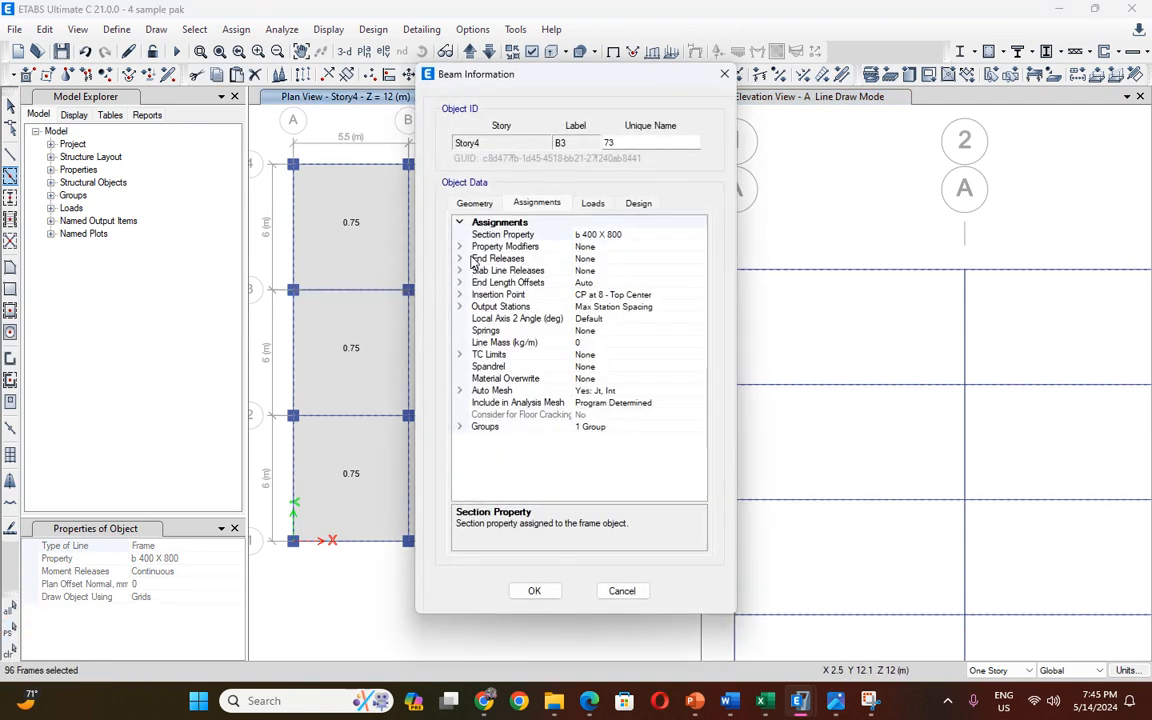
click(585, 234)
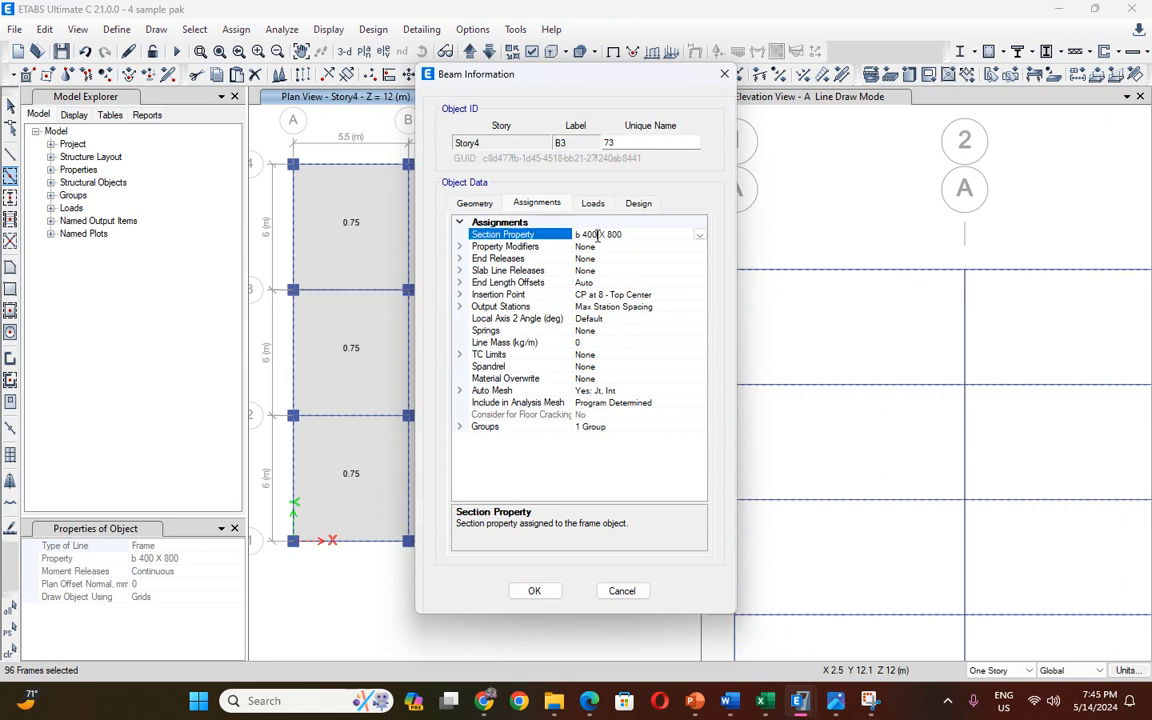
click(699, 235)
click(700, 236)
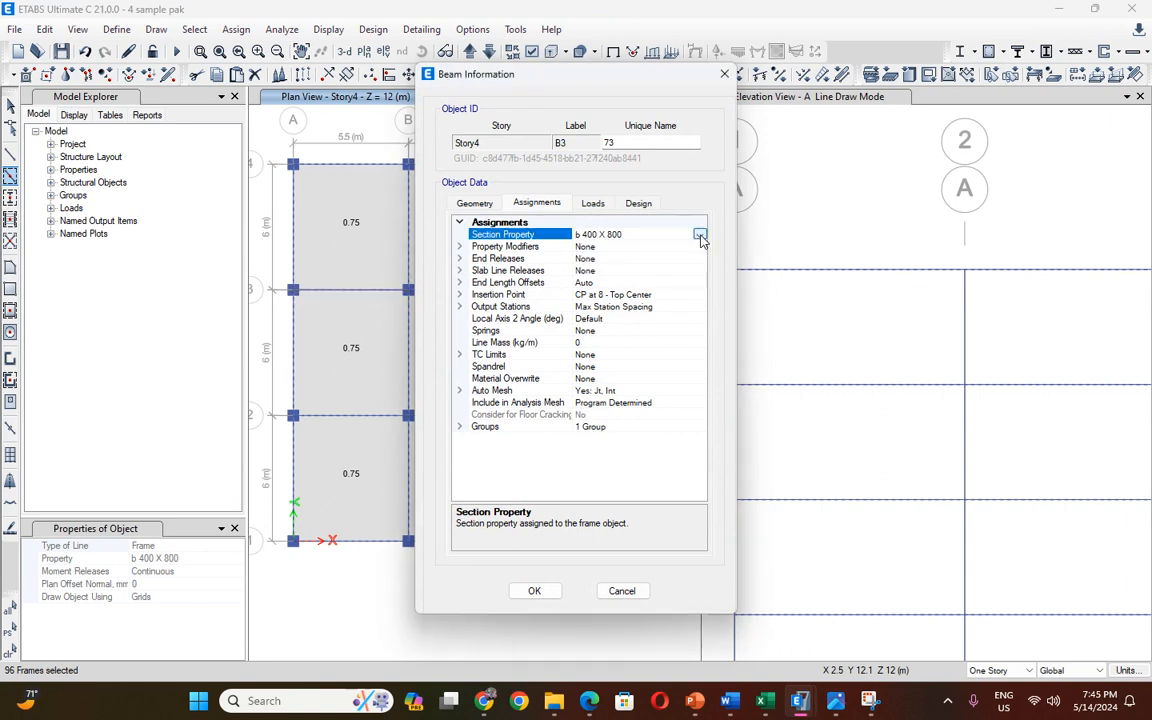
click(543, 591)
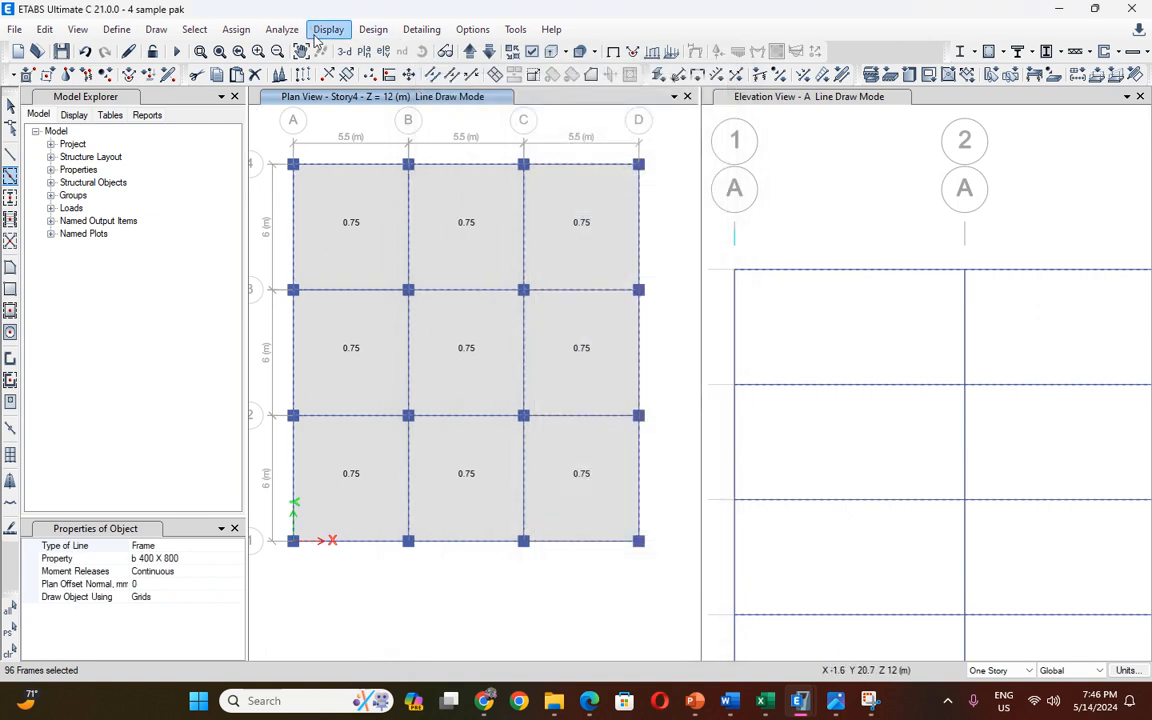
Run the analysis for the active load cases and close the analysis report.
click(284, 30)
click(316, 99)
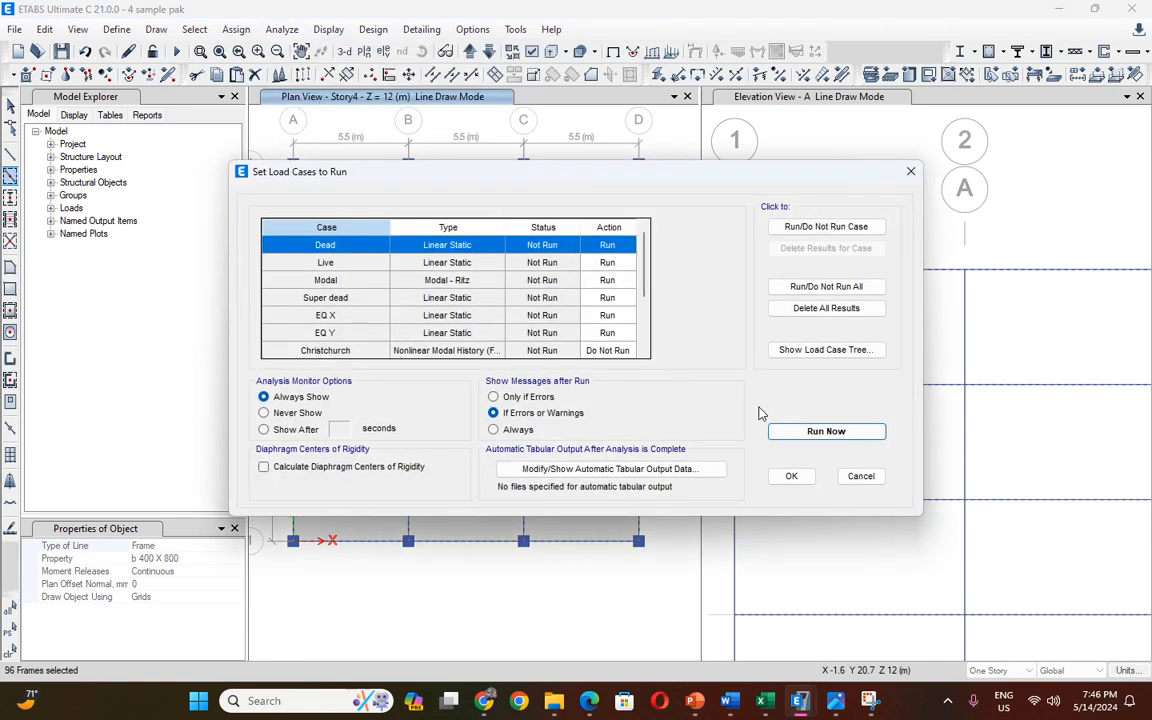
click(790, 431)
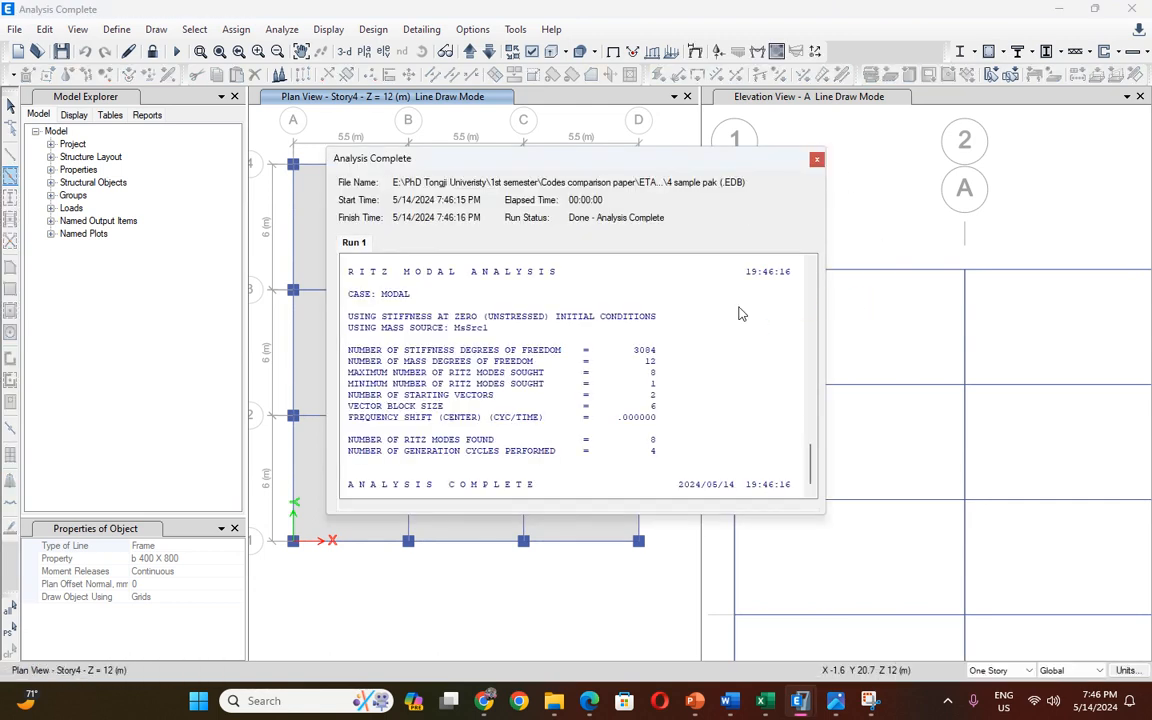
click(817, 163)
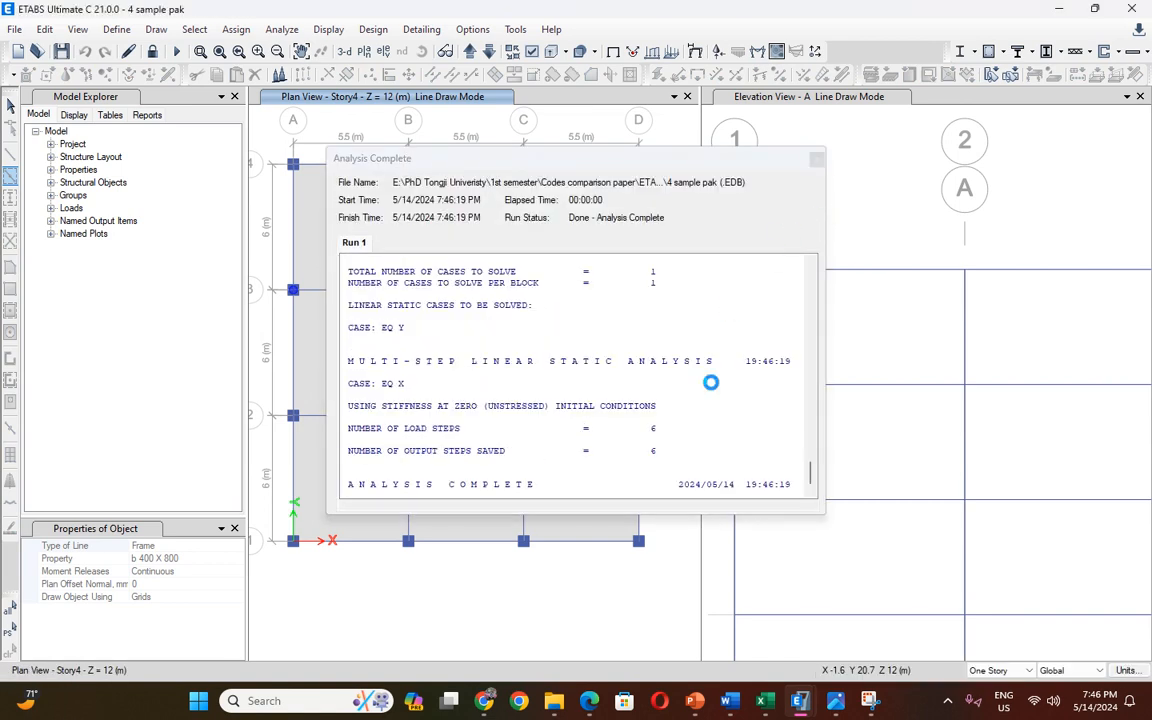
click(817, 159)
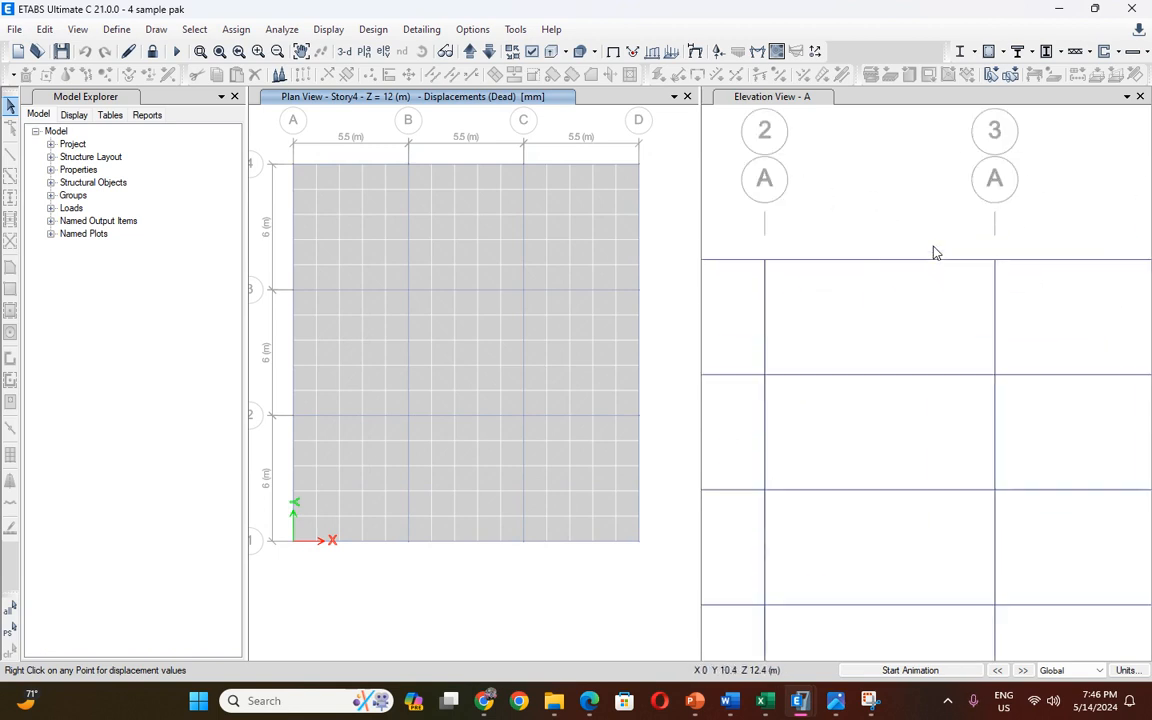
Run the concrete frame design on the re-analysed model.
click(373, 29)
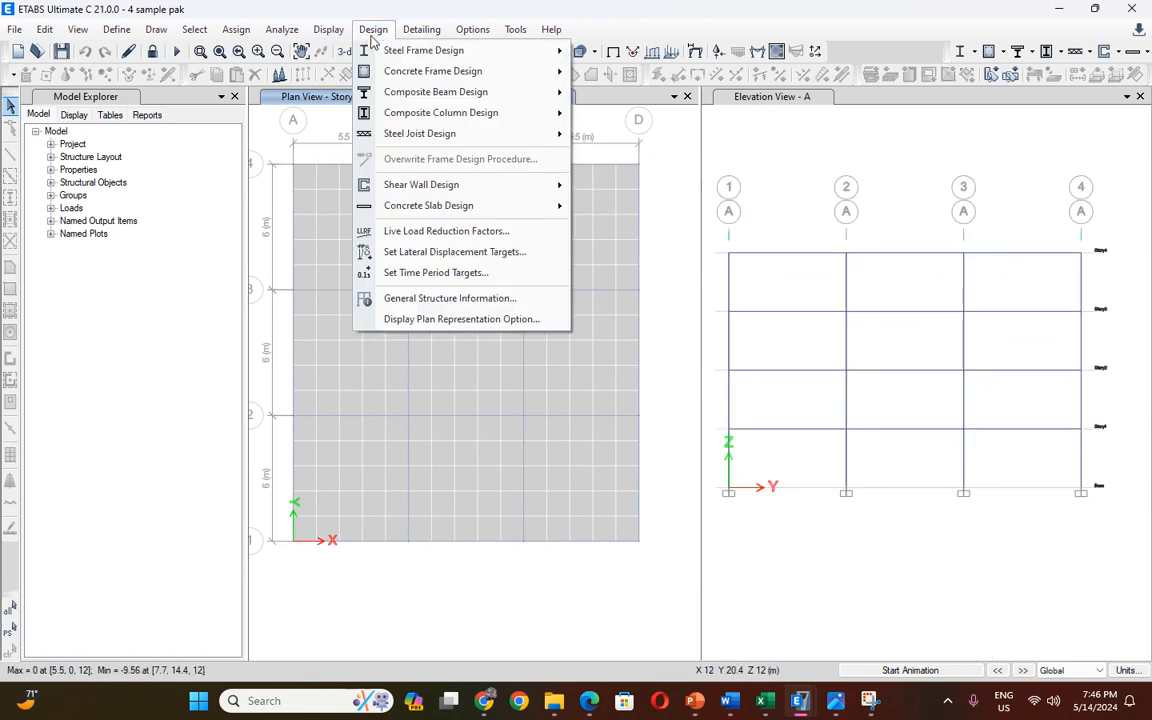
mouse_move(425, 70)
click(643, 170)
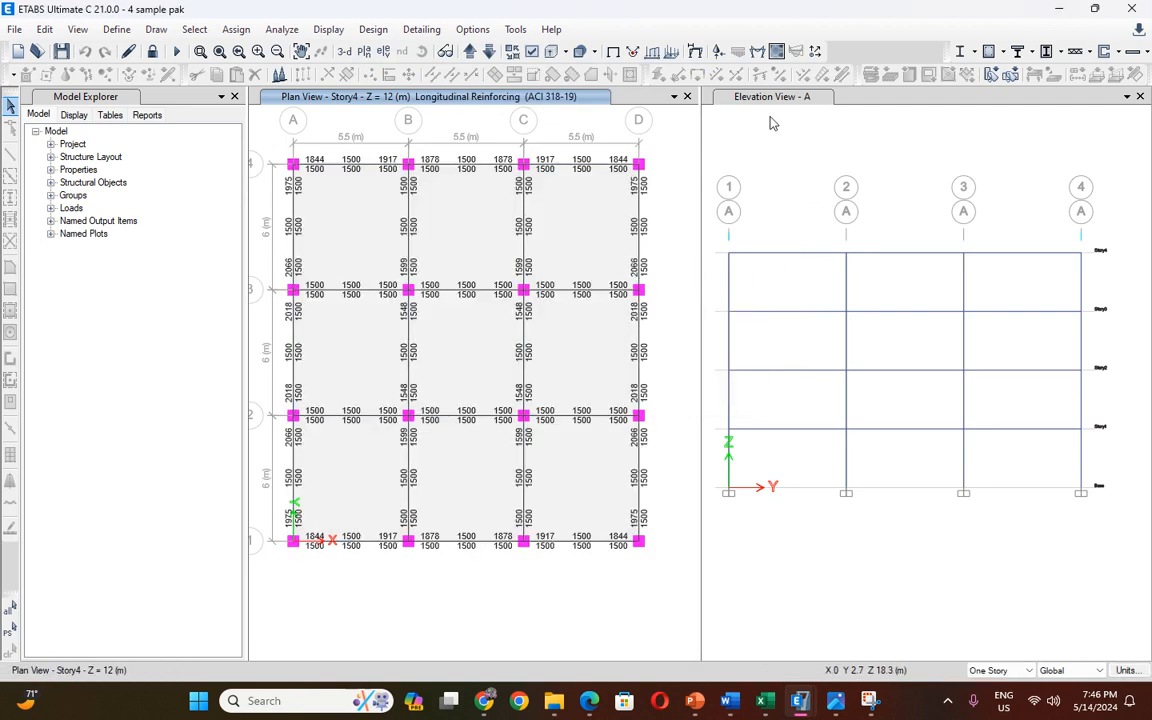
Display the grid A elevation with its longitudinal reinforcing in place of the plan, and show the 3-D view in the other window.
click(745, 95)
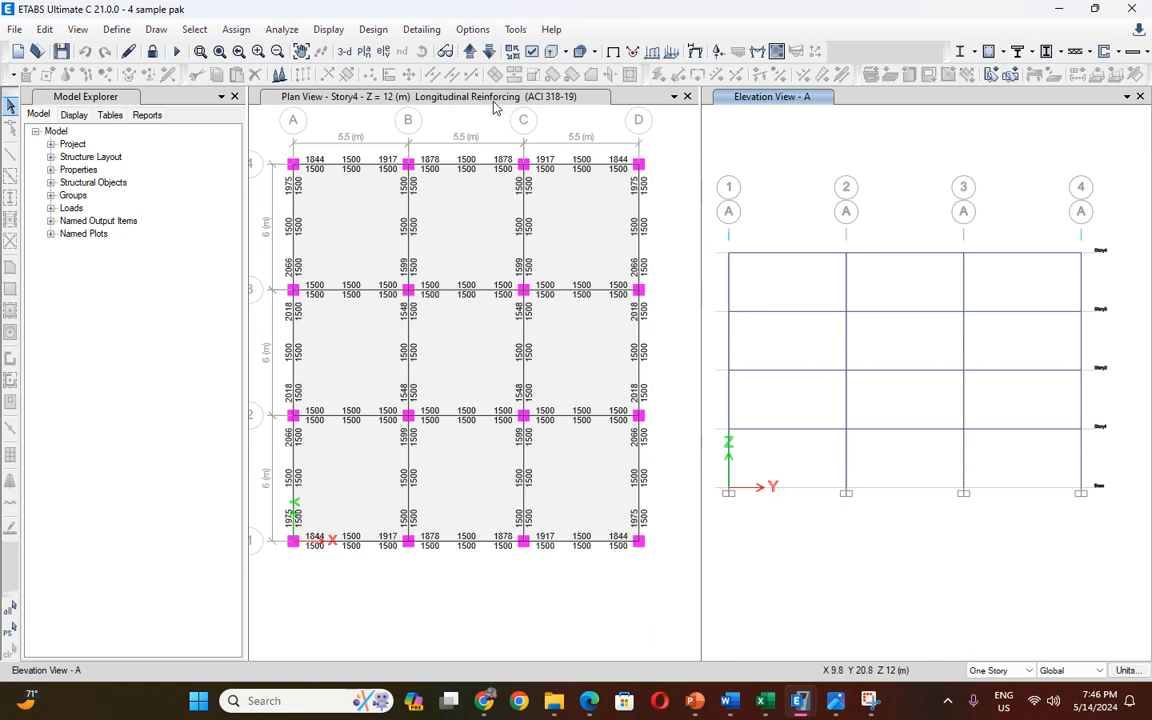
click(443, 96)
click(383, 51)
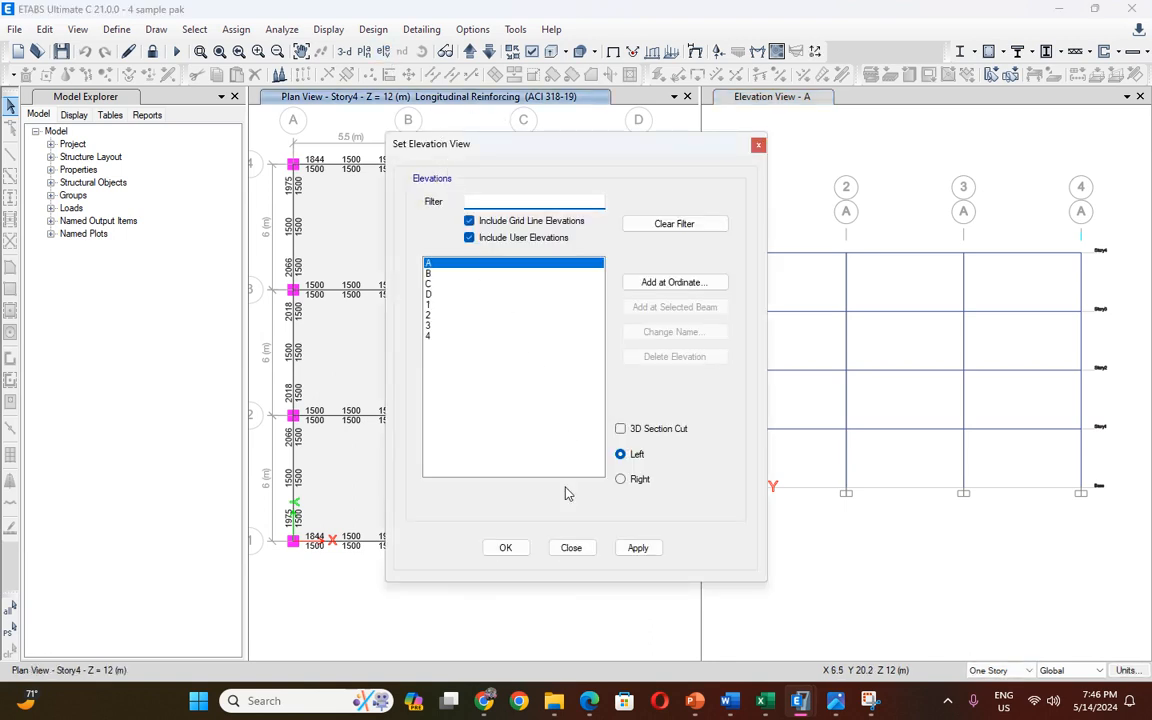
click(637, 548)
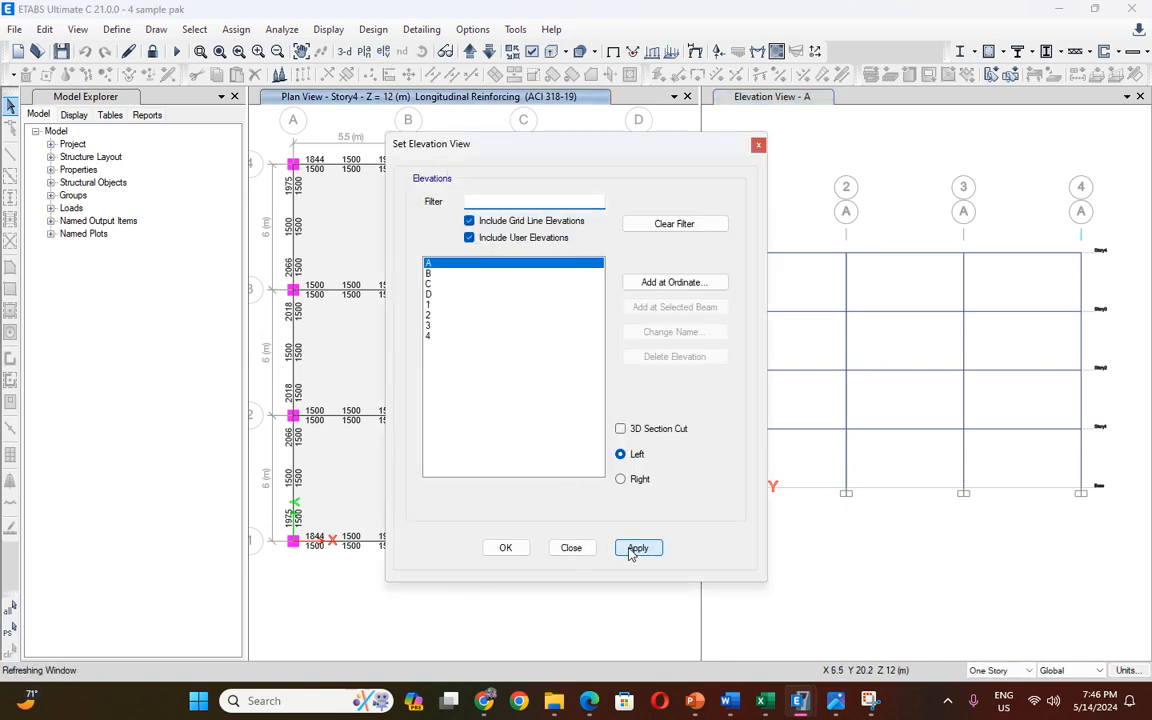
click(757, 146)
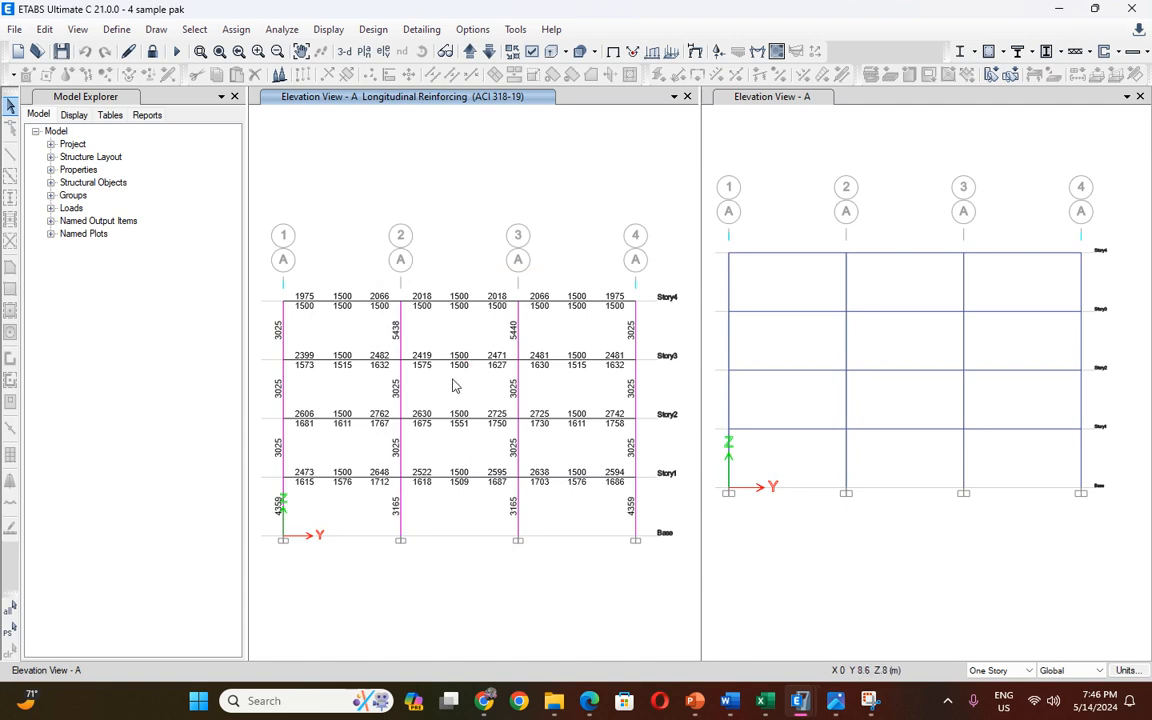
click(771, 96)
click(345, 52)
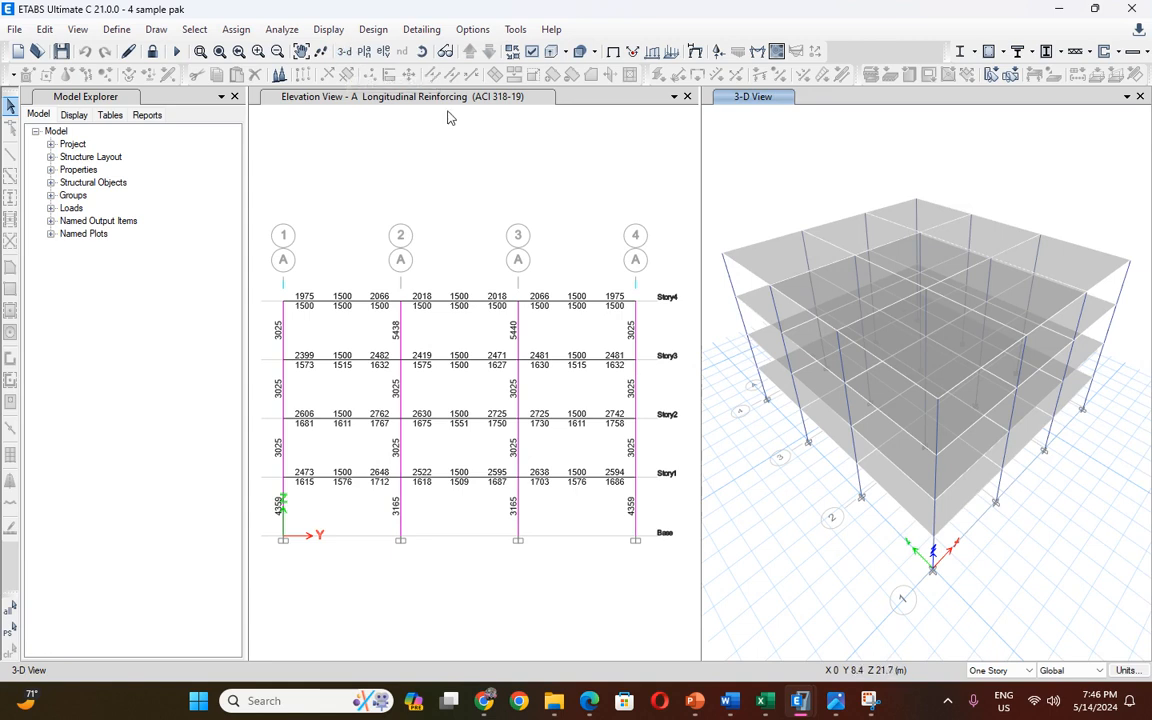
Set the Christchurch, Duzce, Morgan Hill and Northridge load cases to run and start the analysis.
click(281, 30)
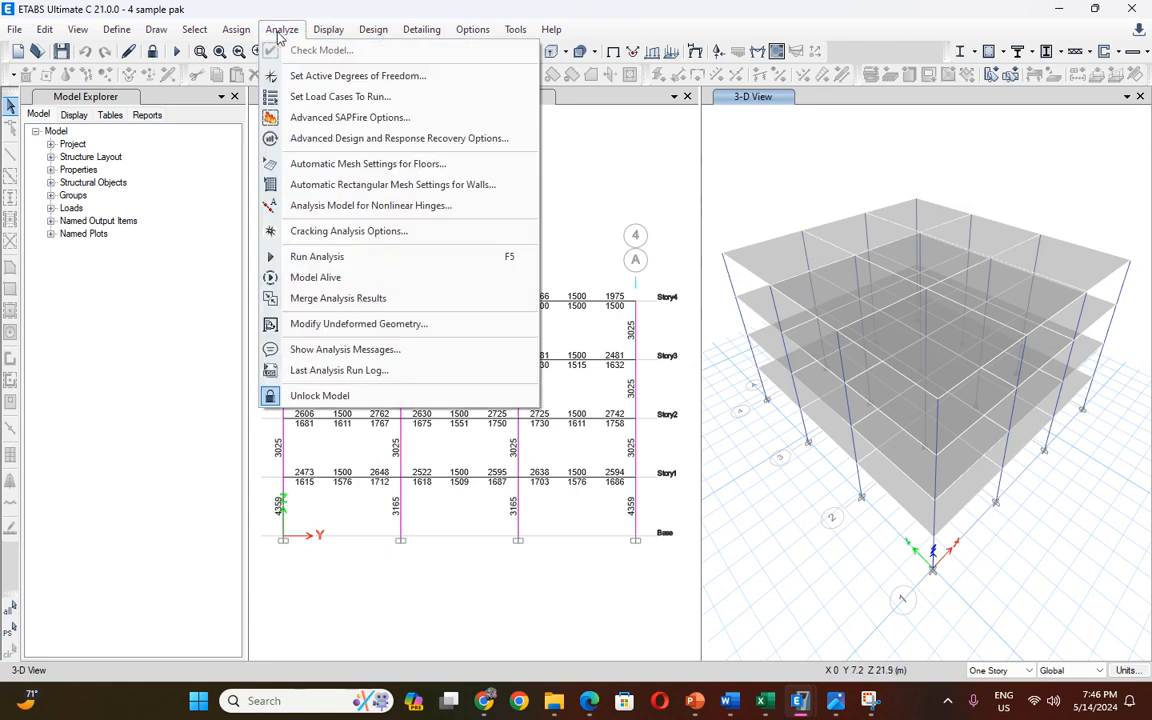
click(336, 96)
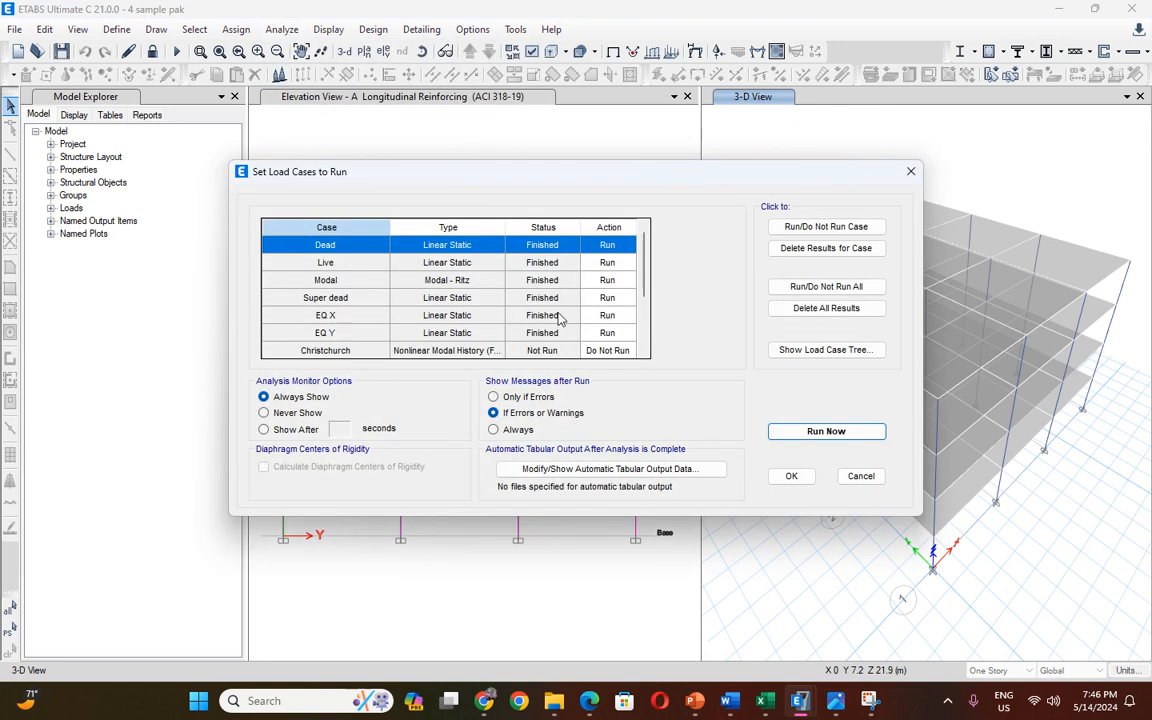
scroll(624, 315, down, 2)
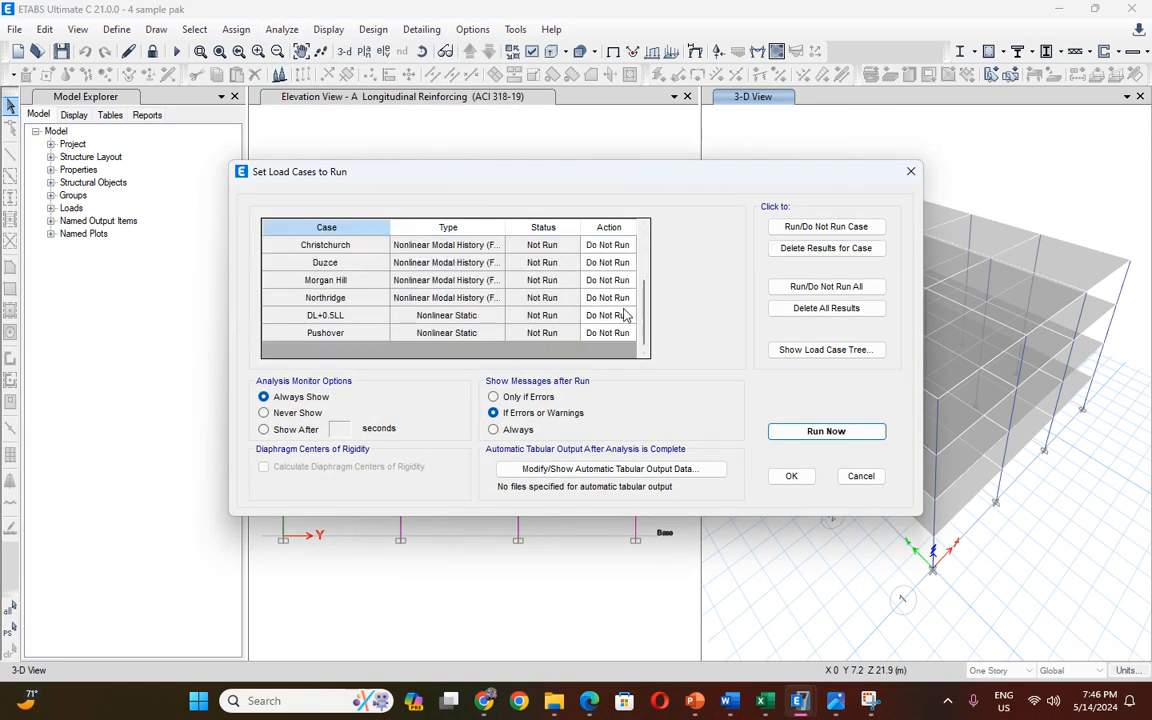
double_click(608, 246)
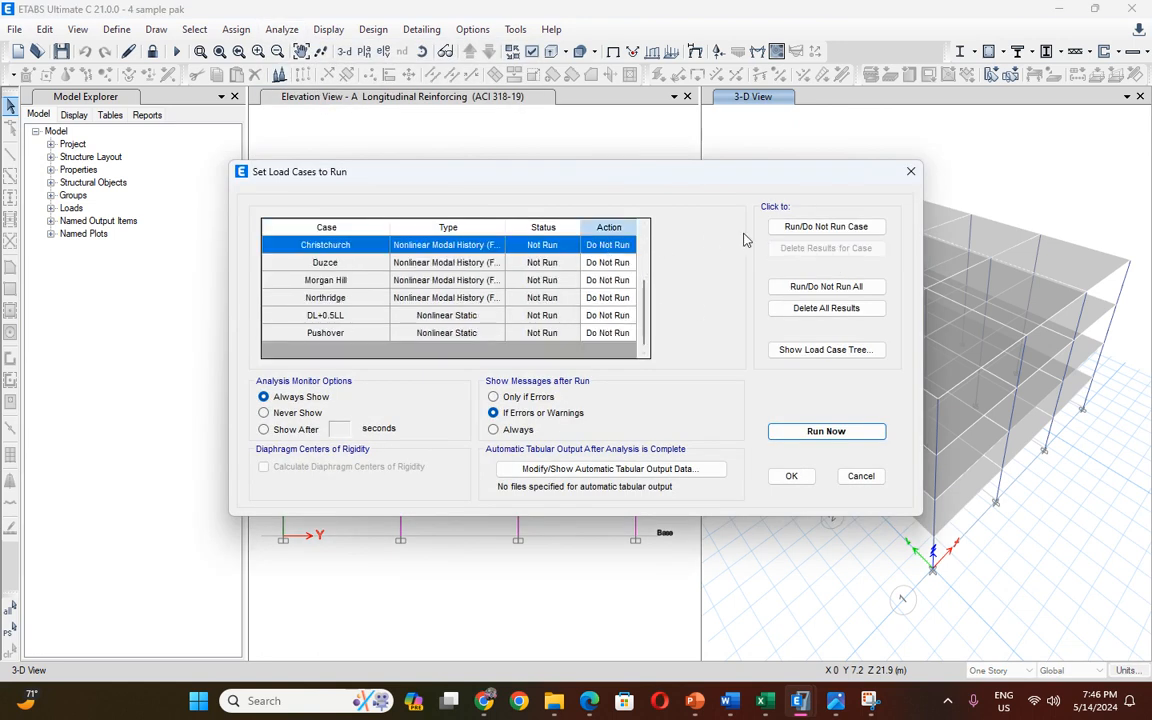
double_click(598, 262)
click(812, 228)
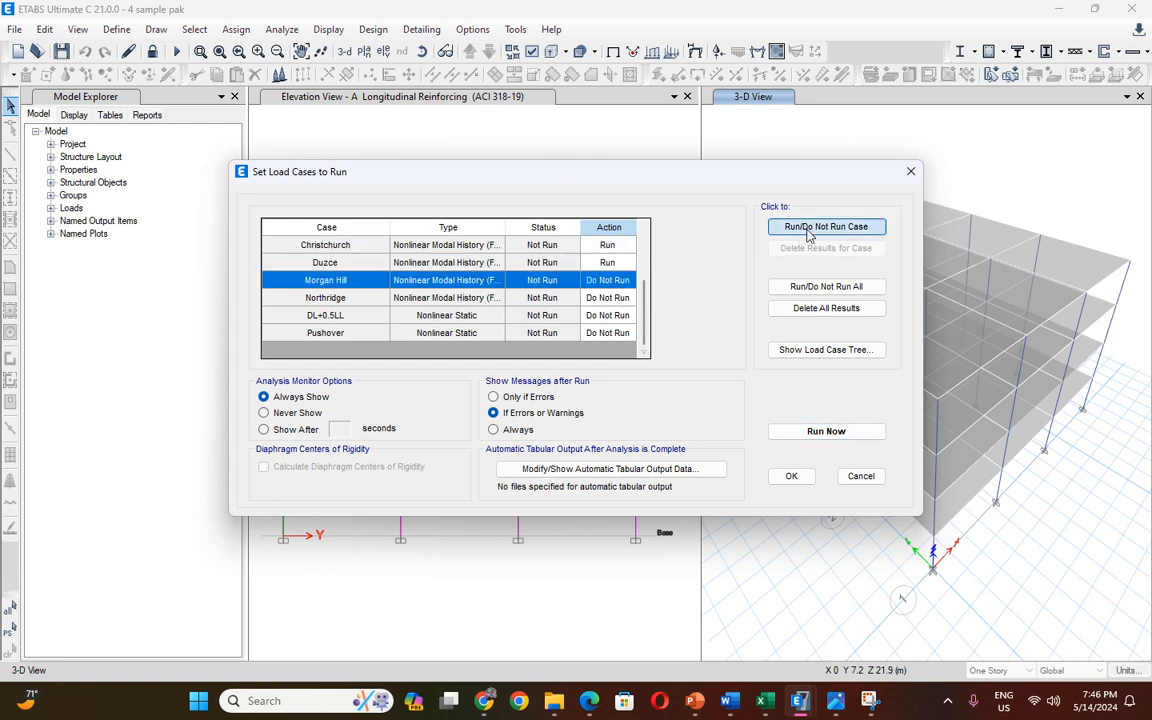
click(609, 297)
click(816, 228)
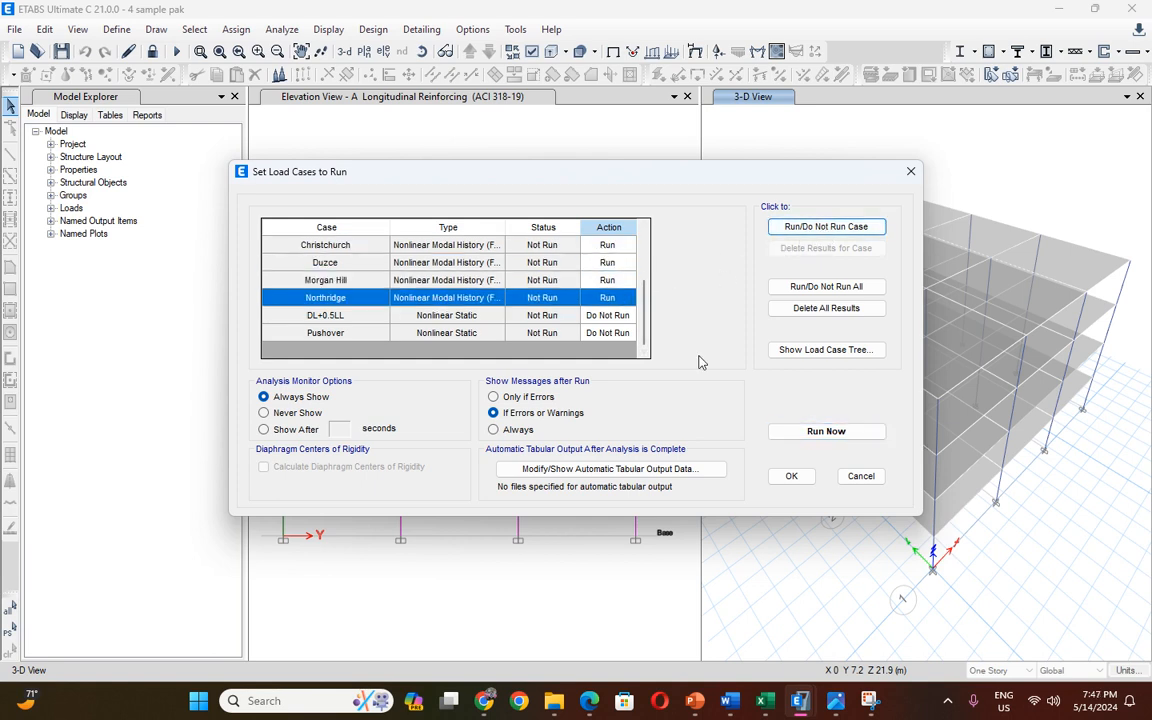
click(801, 436)
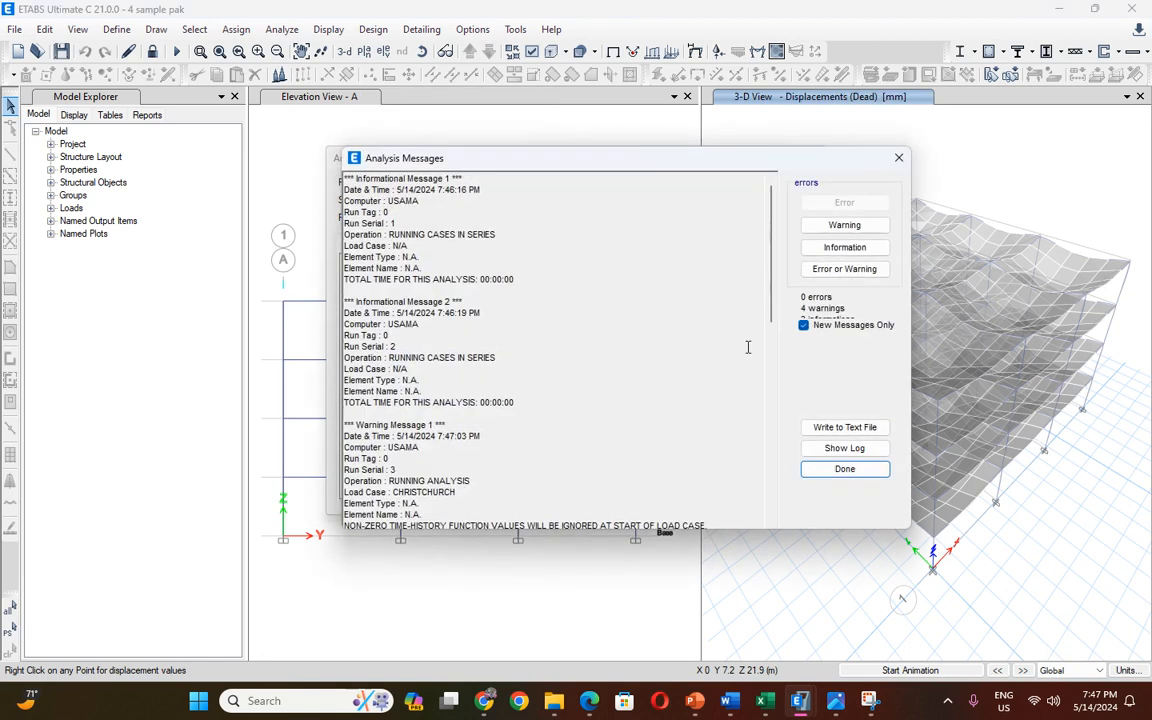
Review the analysis messages and the run report for the time-history cases, and close both.
scroll(650, 421, down, 4)
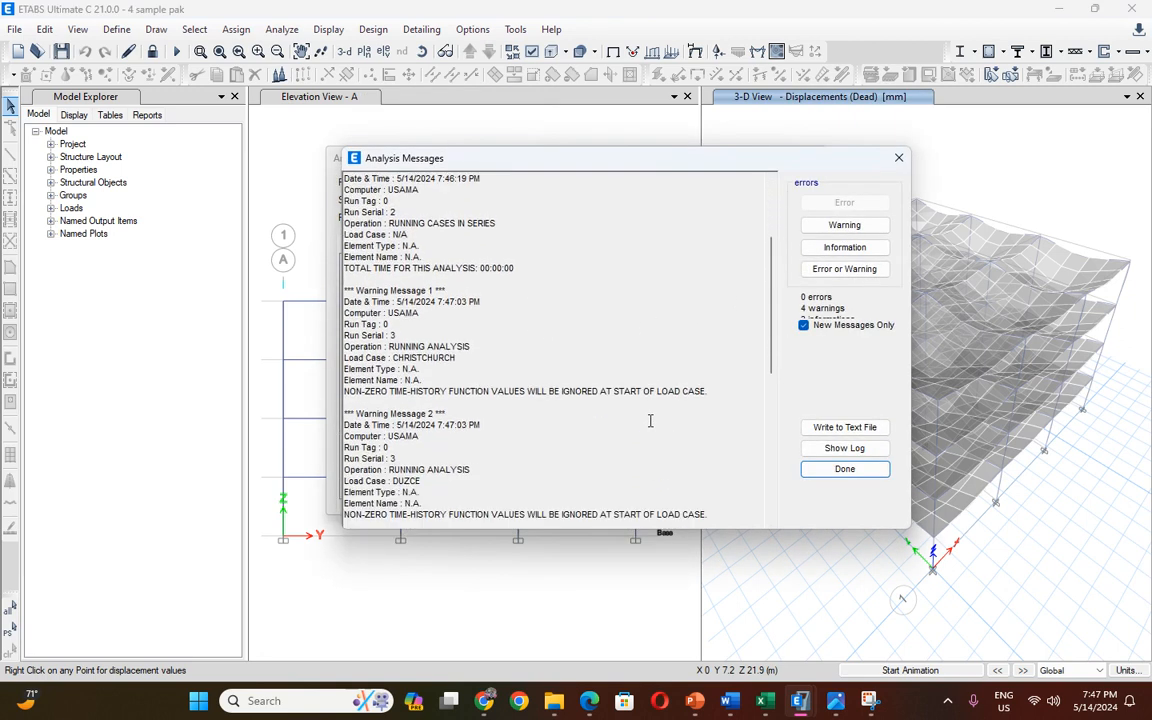
scroll(650, 421, down, 3)
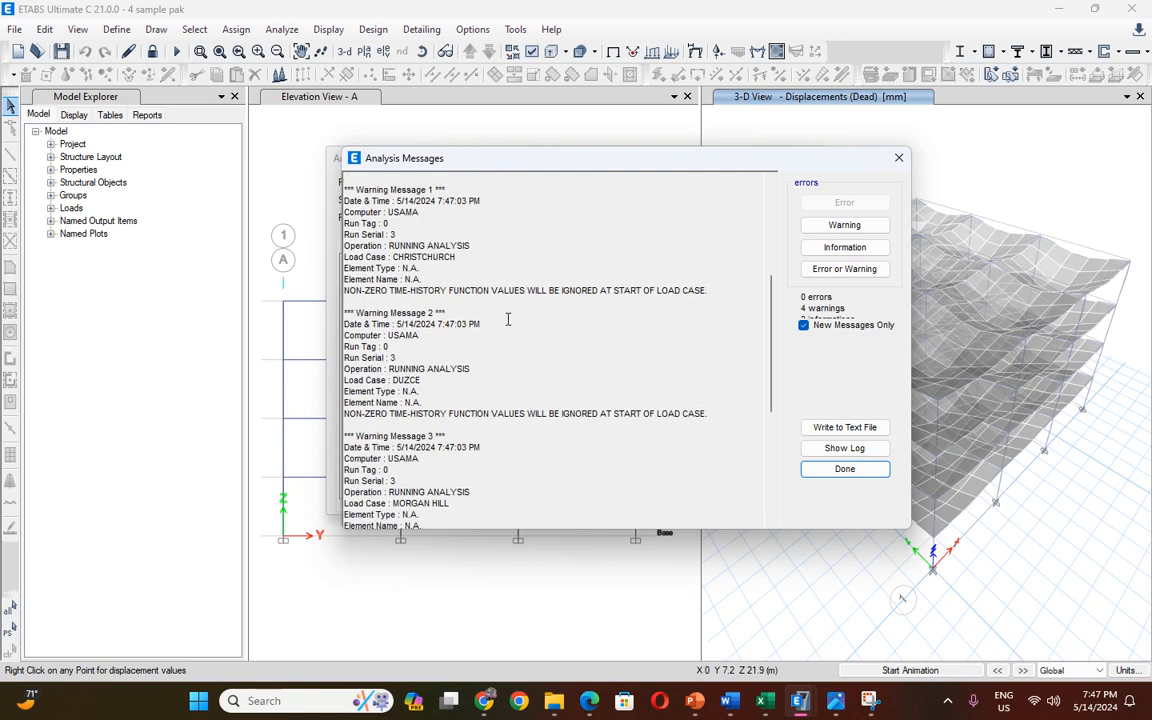
scroll(559, 320, down, 4)
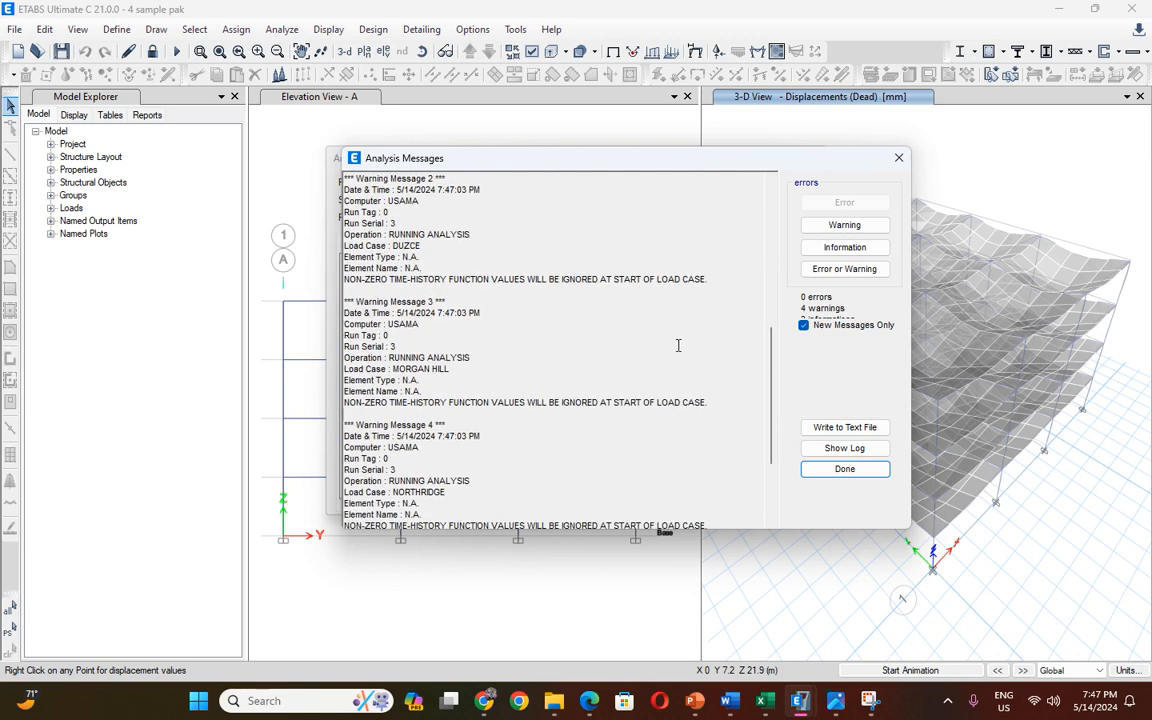
scroll(650, 432, down, 4)
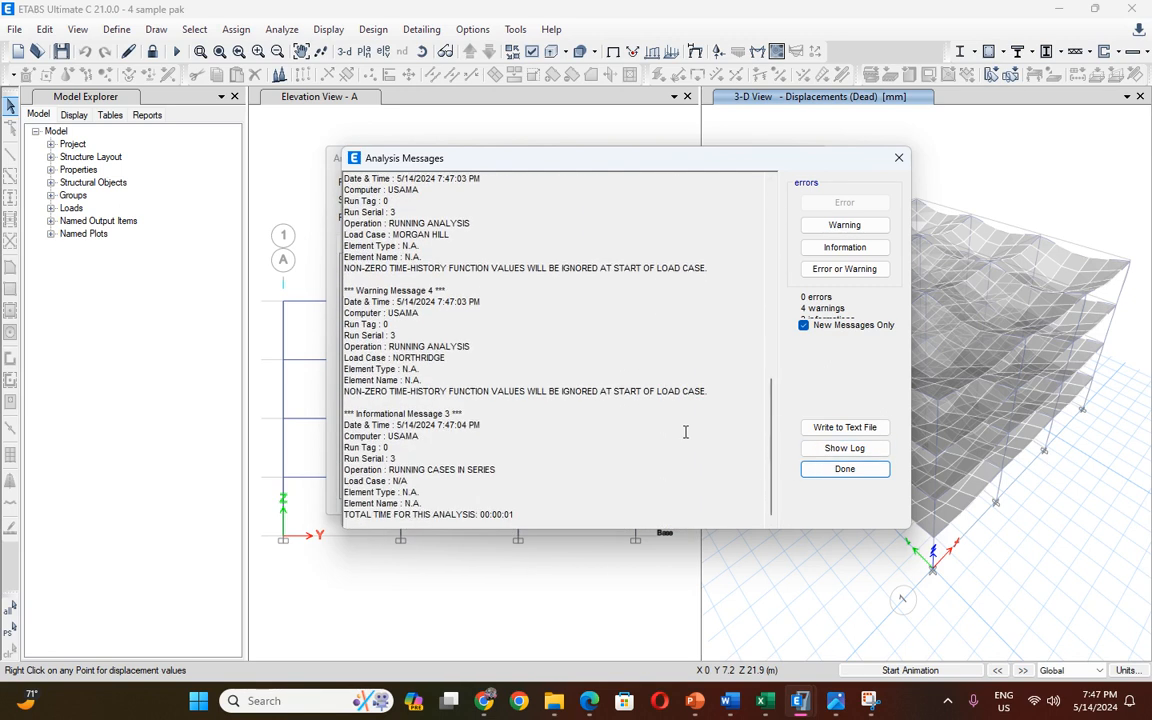
click(845, 470)
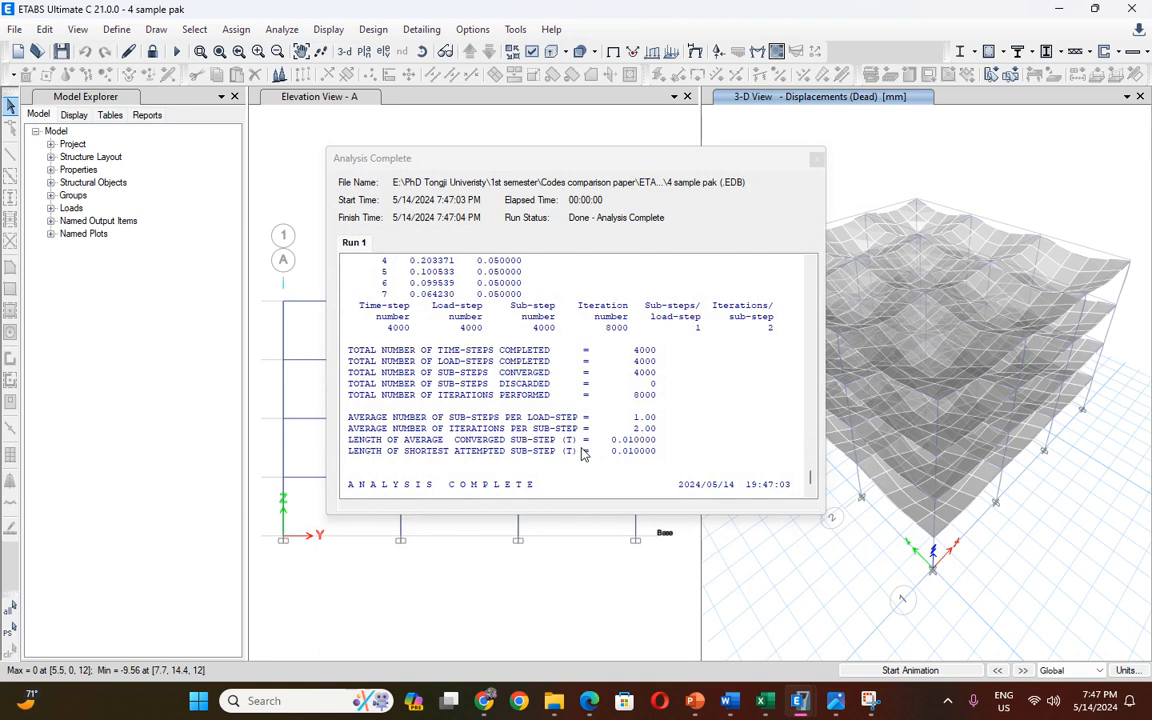
scroll(596, 450, up, 5)
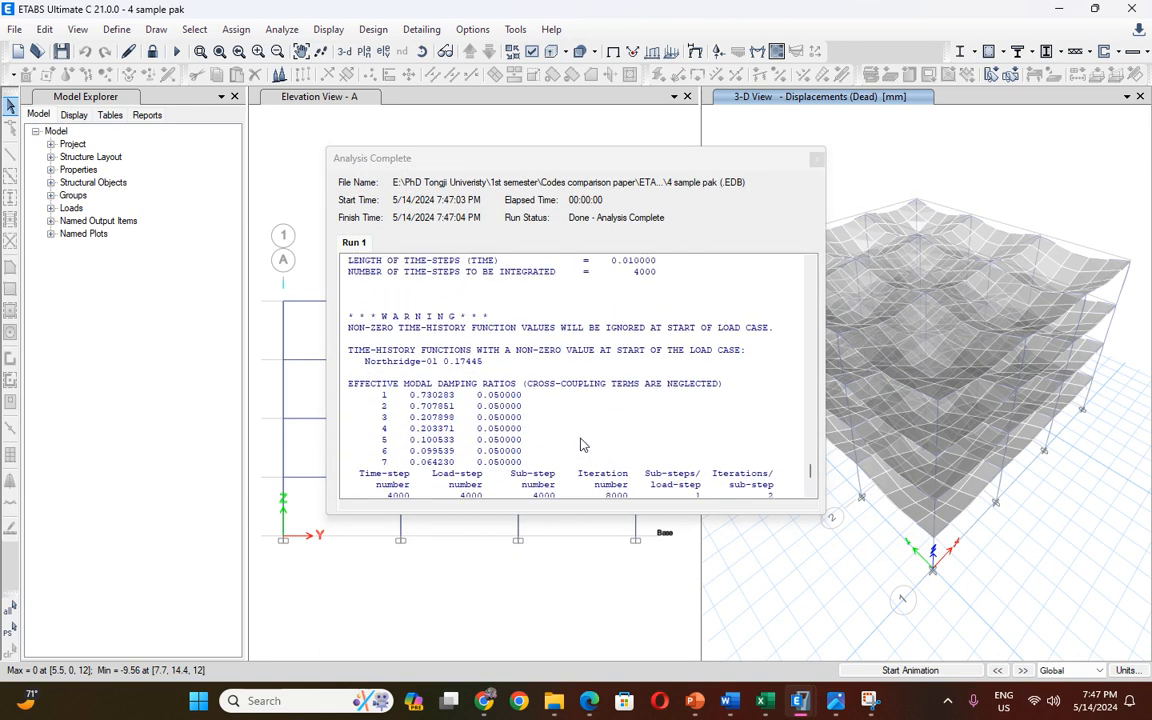
scroll(580, 442, down, 2)
scroll(562, 436, down, 2)
click(816, 160)
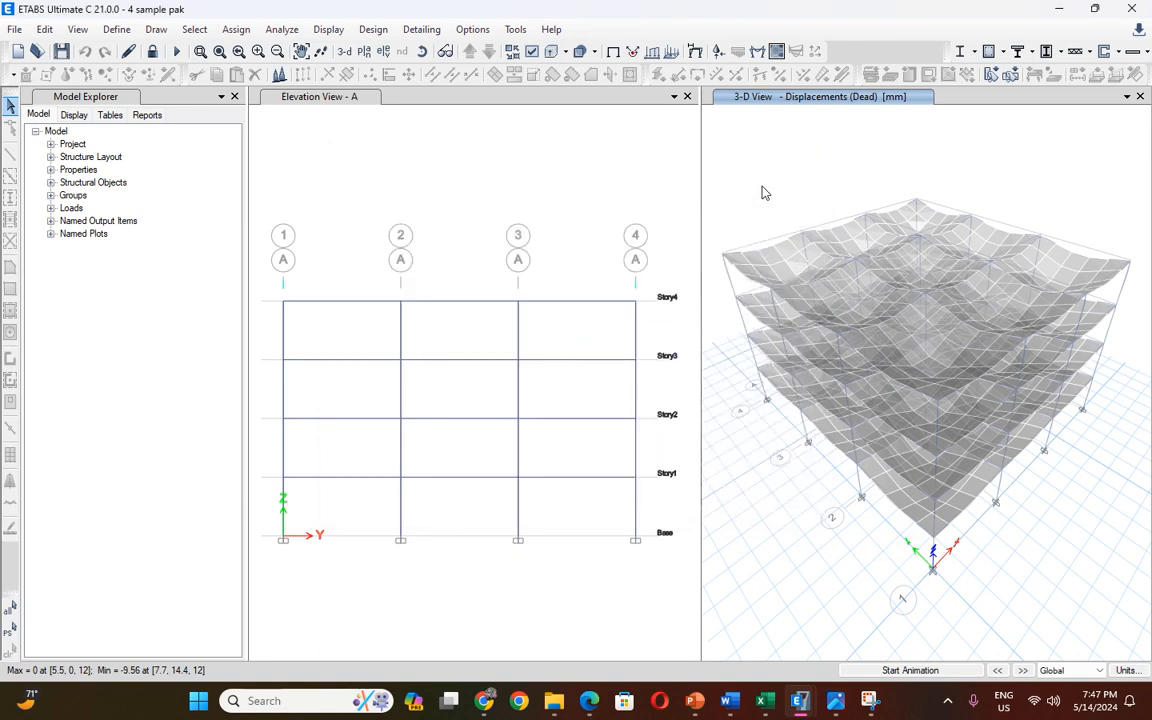
Set the DL+0.5LL and Pushover load cases to run, run the analysis and close the completion report.
click(282, 29)
click(340, 94)
scroll(545, 290, down, 5)
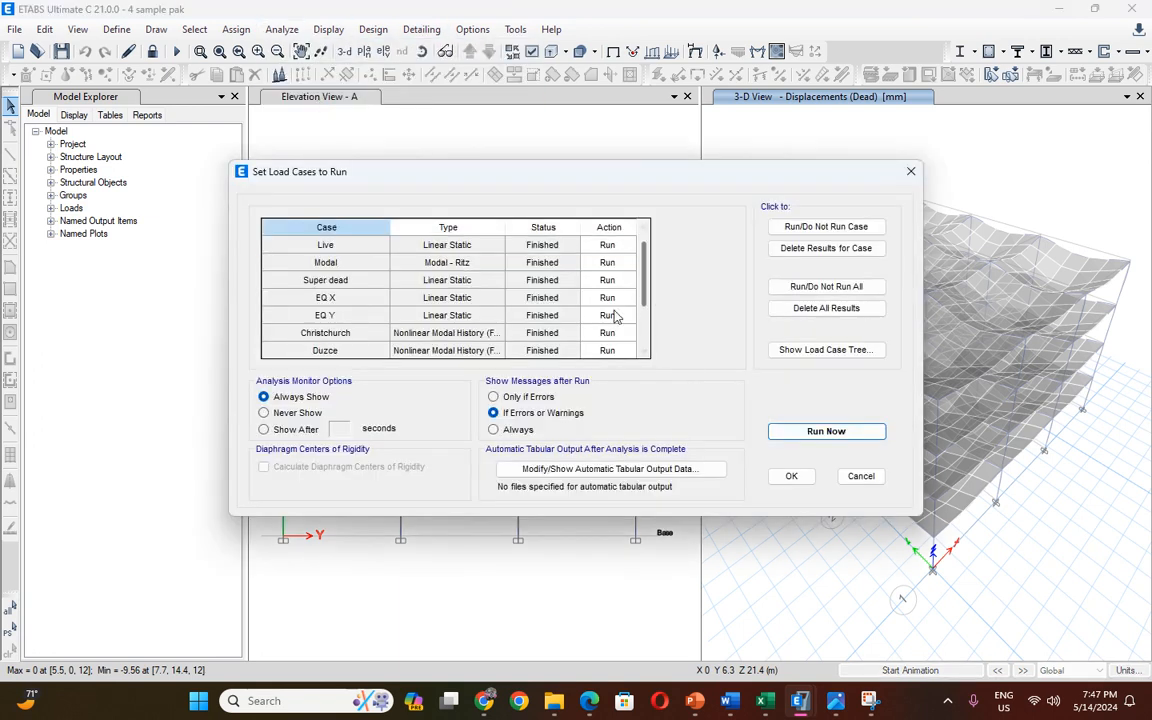
click(545, 315)
click(790, 227)
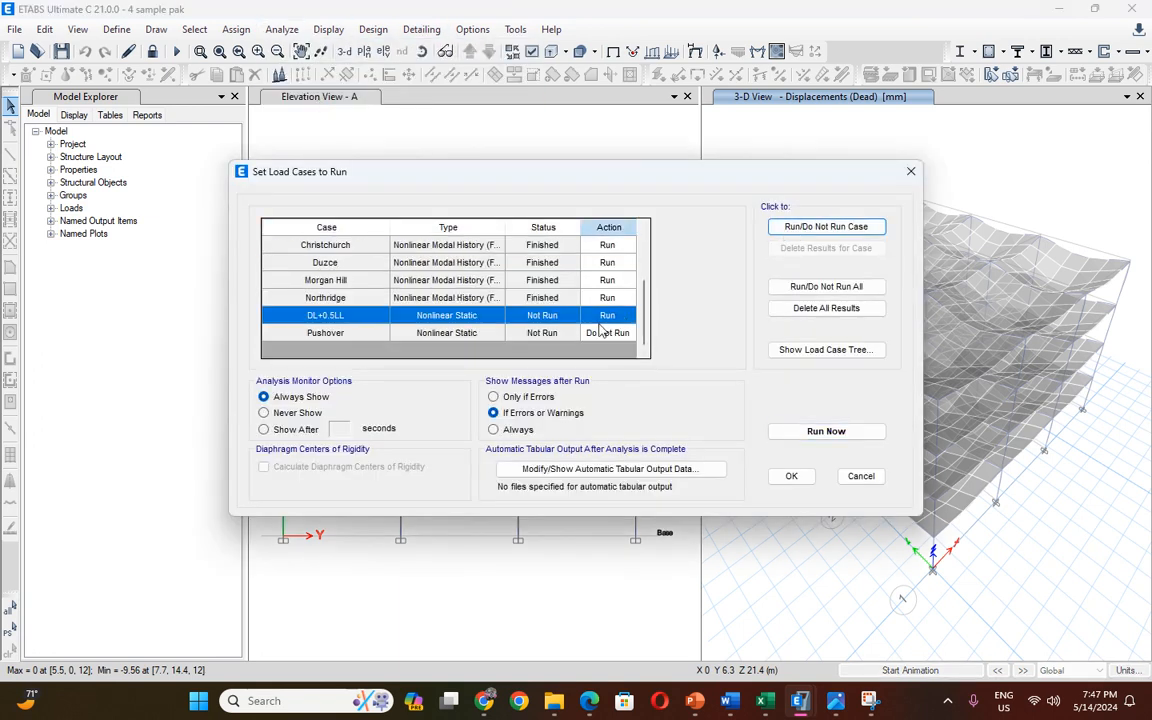
click(540, 332)
click(790, 227)
click(800, 430)
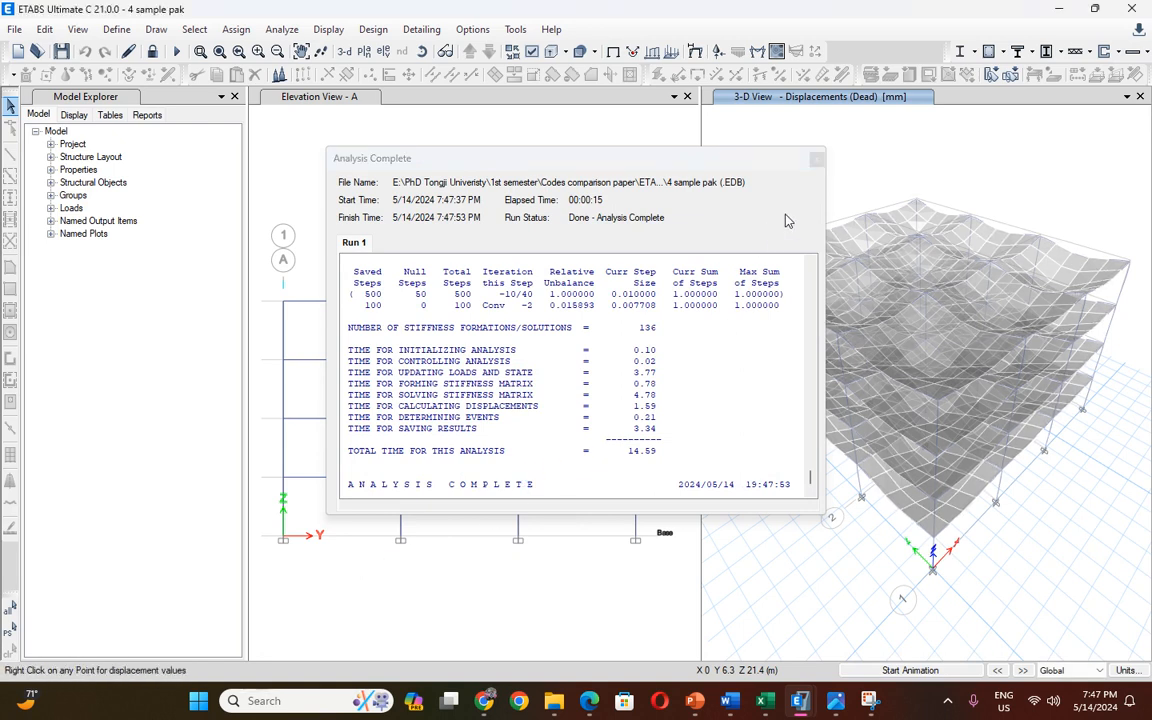
click(816, 159)
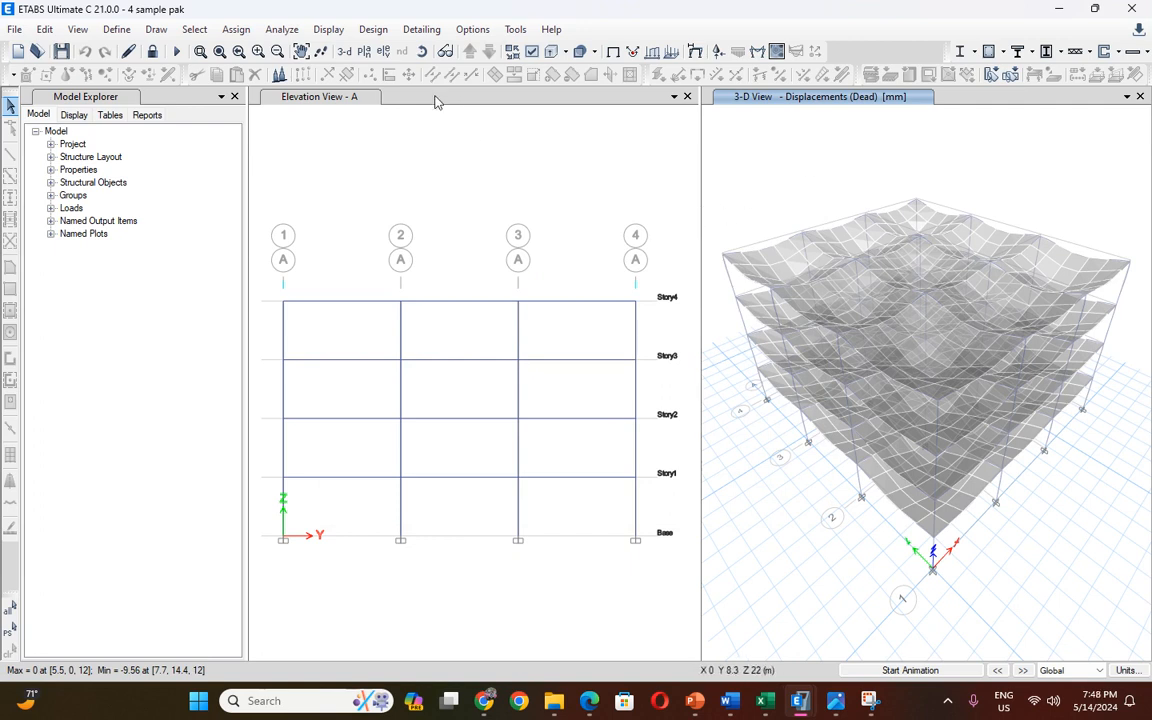
Display the deformed shape for the Live load case in the 3-D view.
click(632, 51)
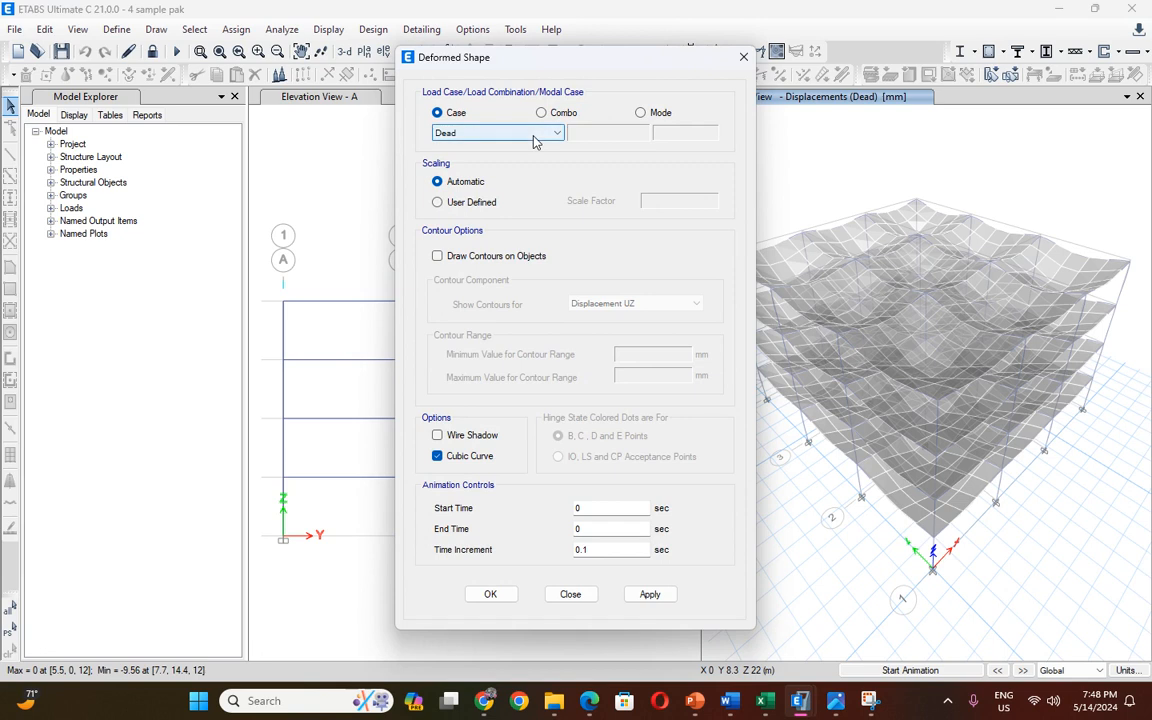
click(533, 141)
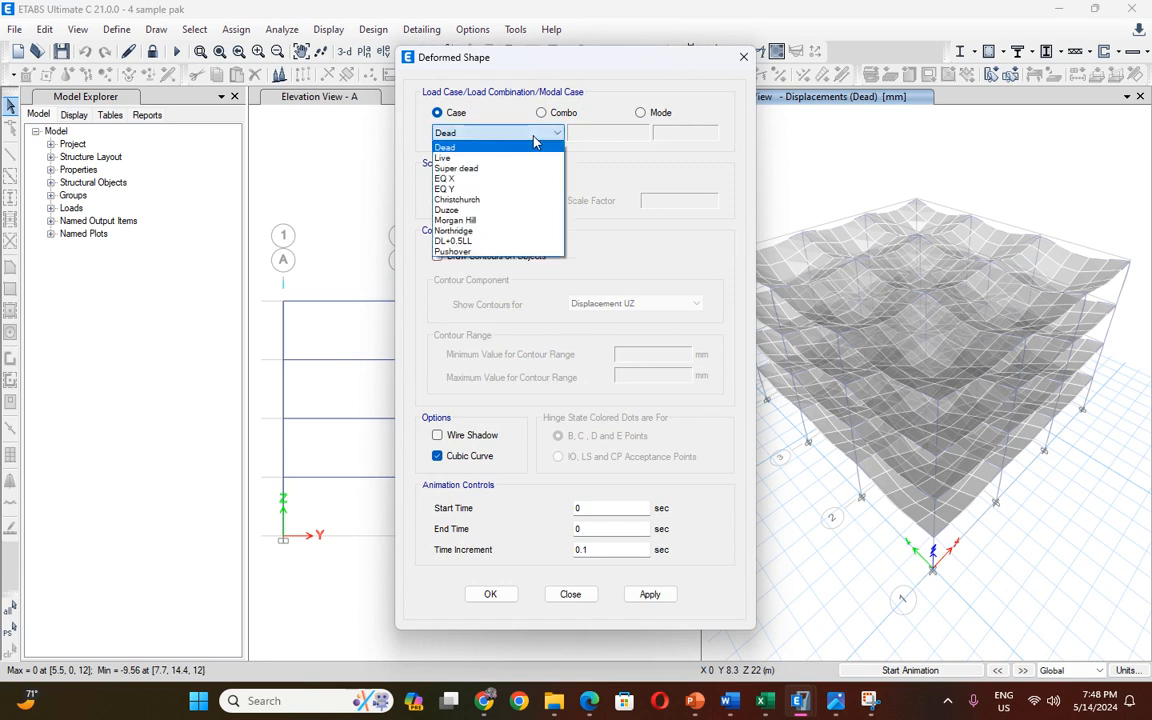
click(443, 158)
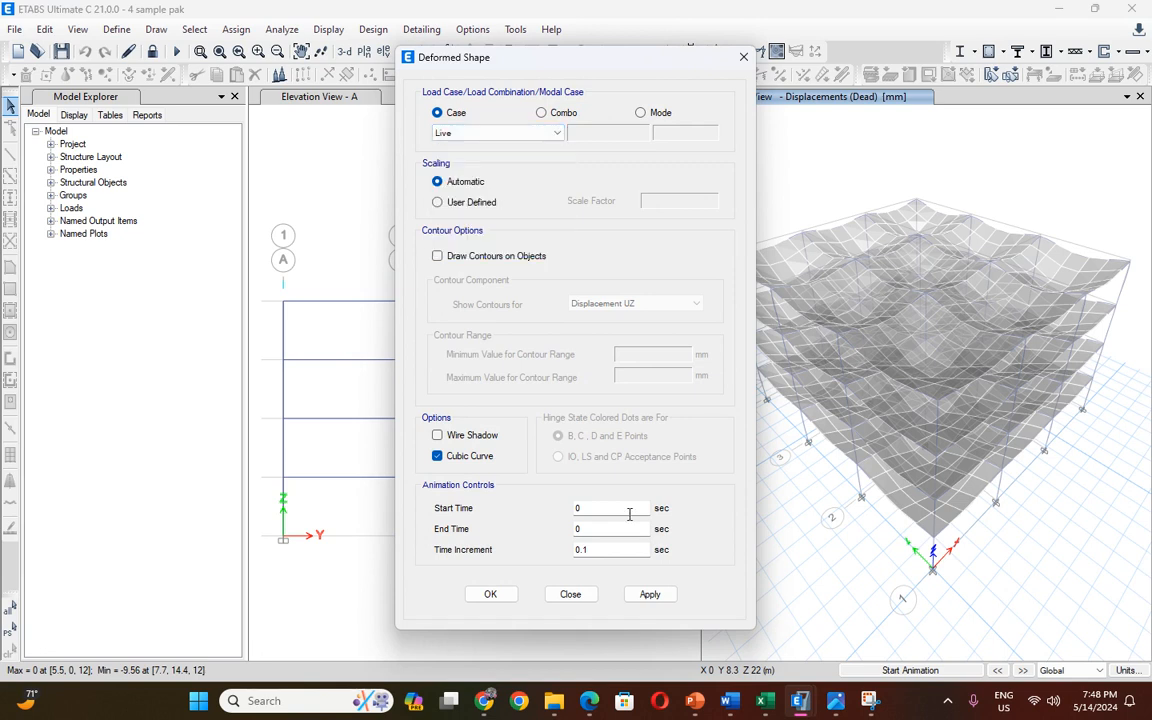
click(667, 595)
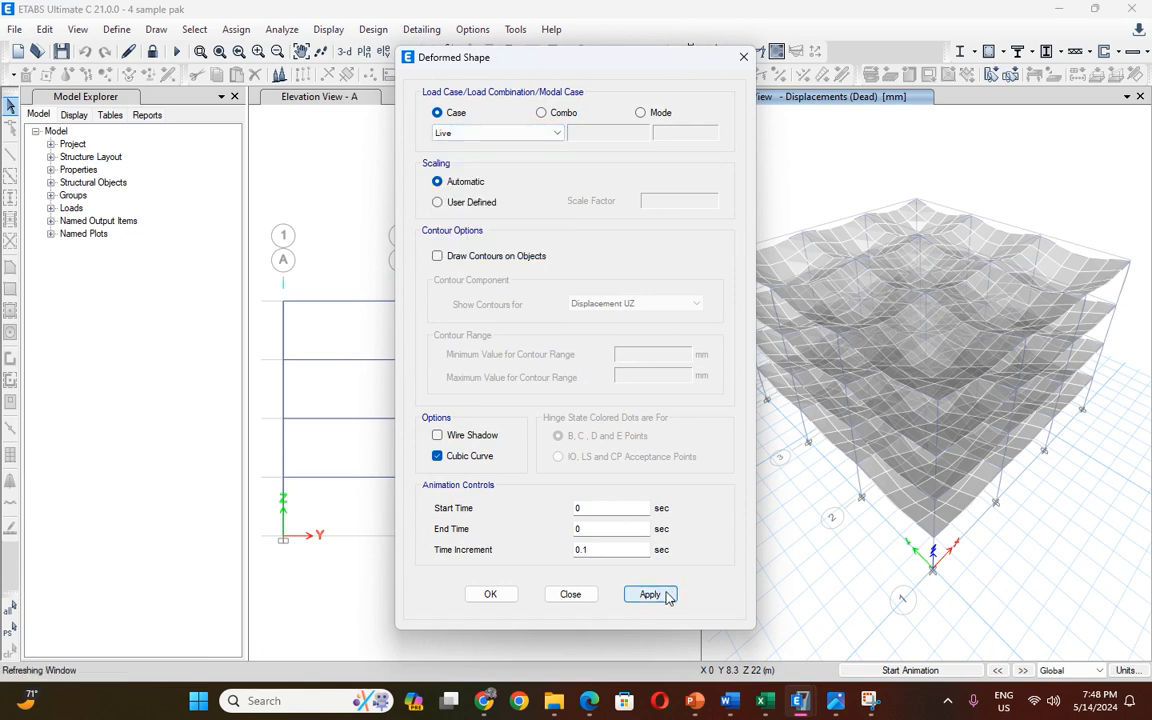
click(743, 57)
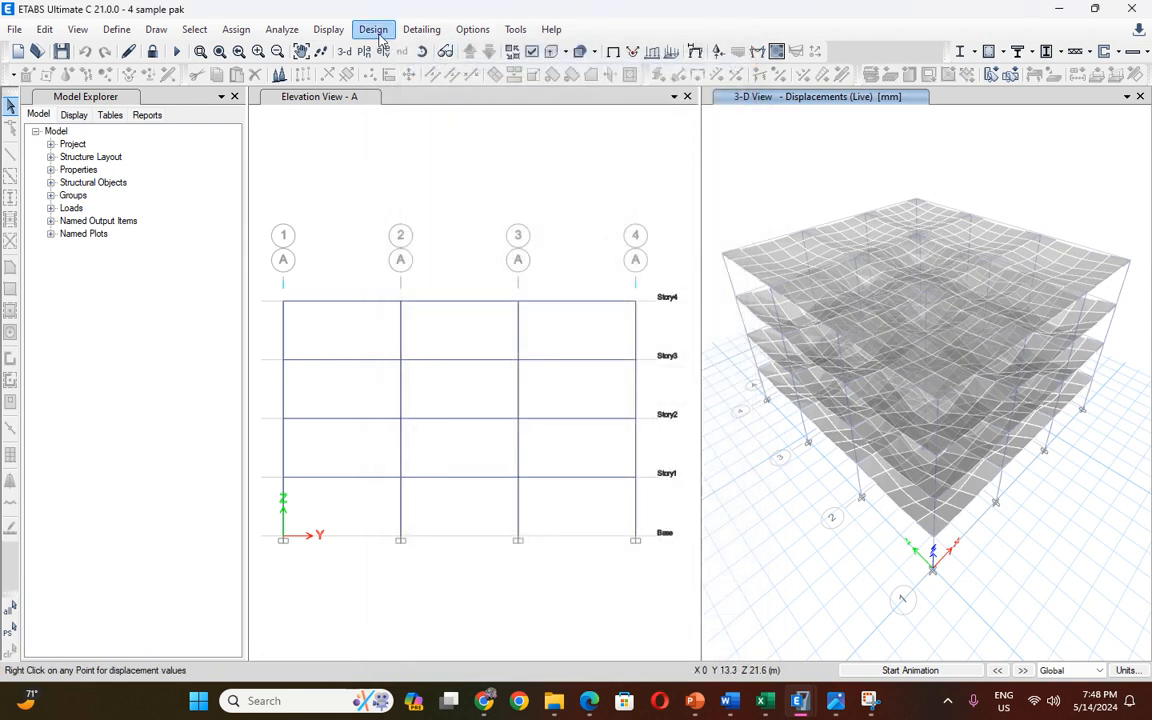
Create a story response plot and set its display type to Diaph drifts.
click(330, 30)
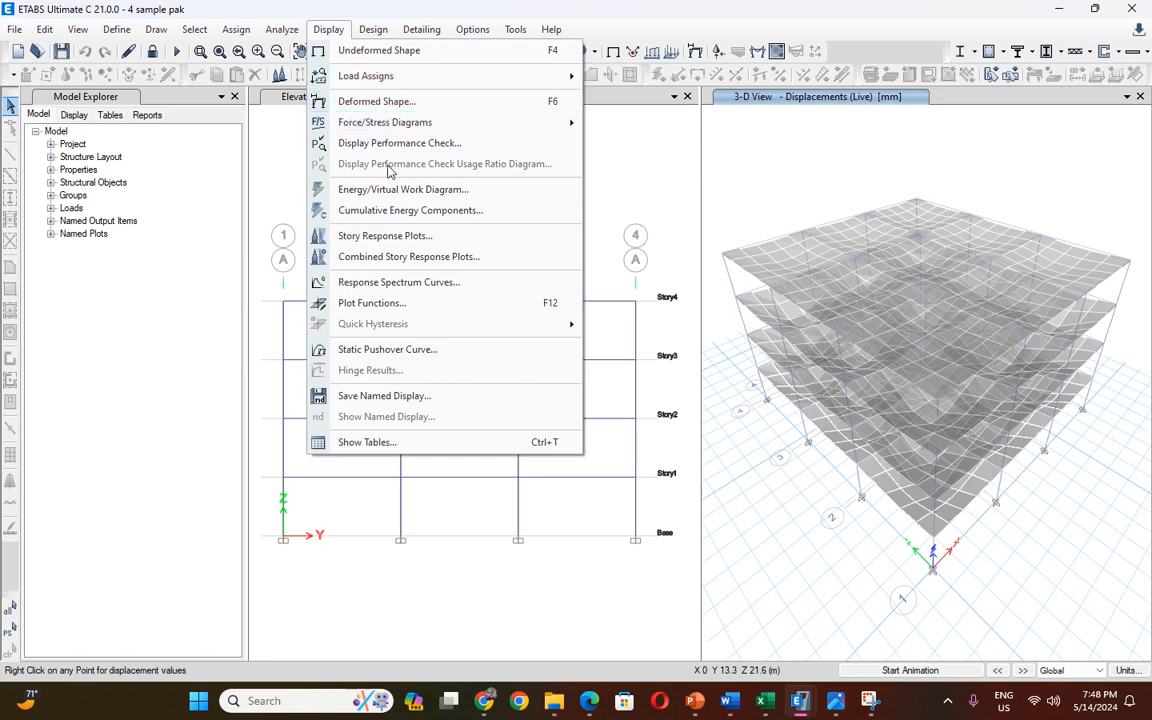
click(408, 240)
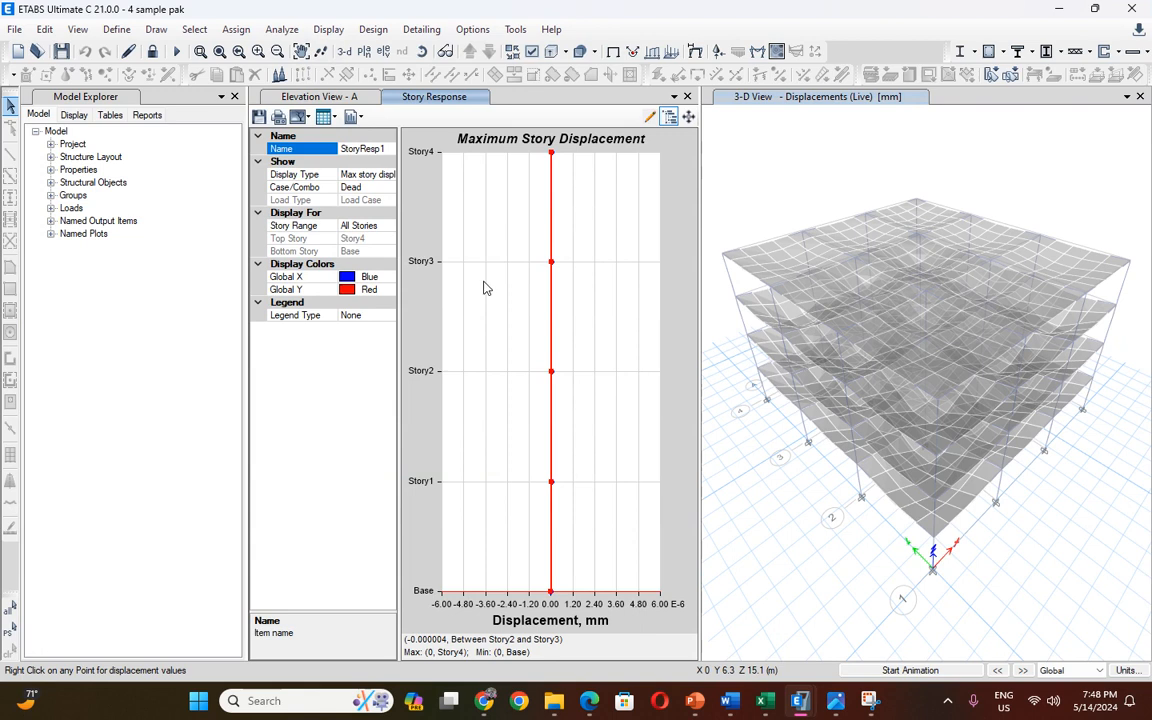
click(362, 174)
click(389, 175)
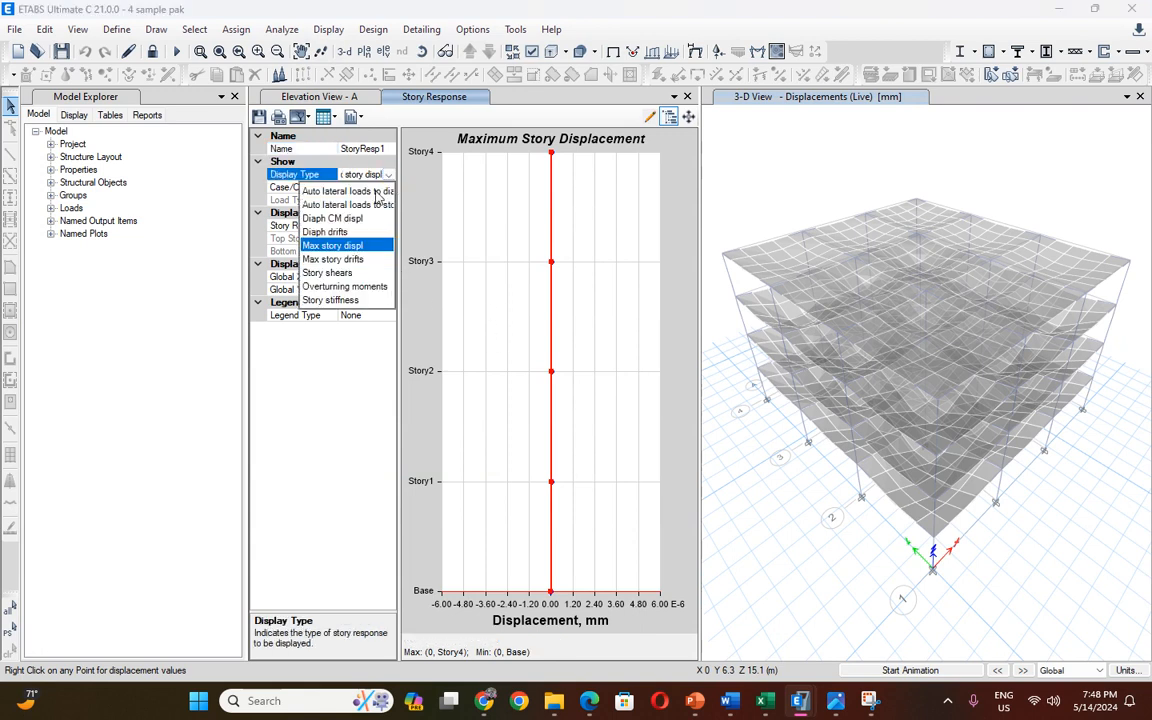
click(345, 234)
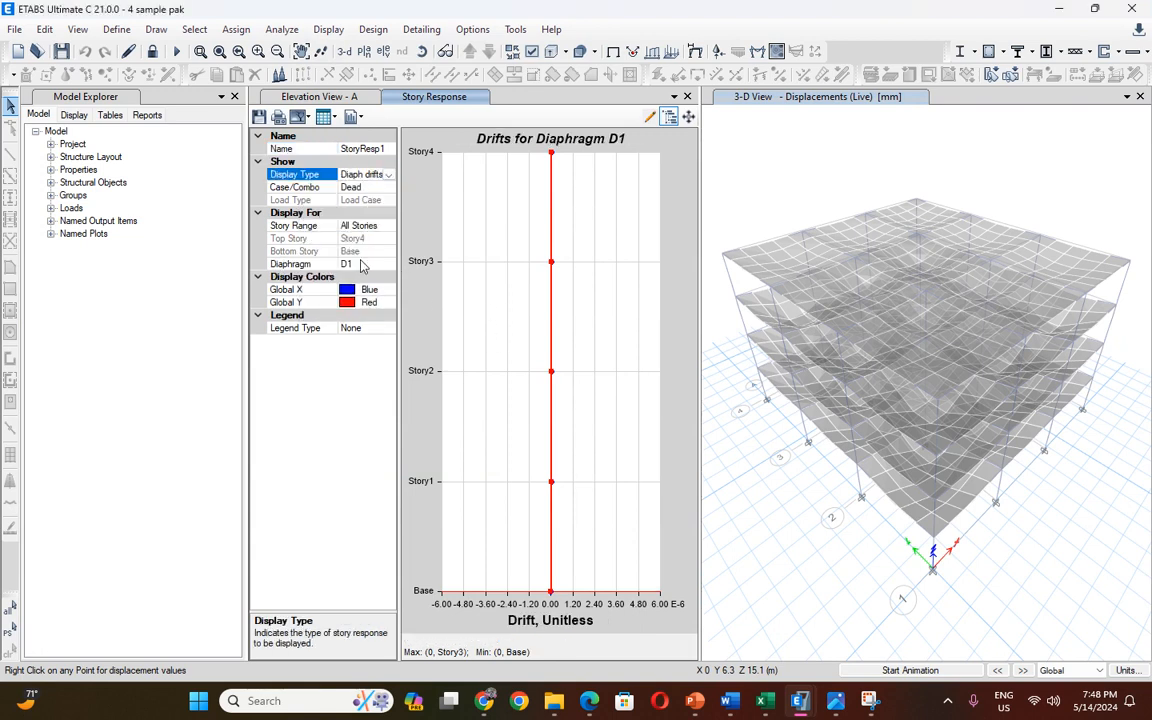
Plot the drifts of diaphragm D1 for the EQ X load case in the story response plot.
click(362, 266)
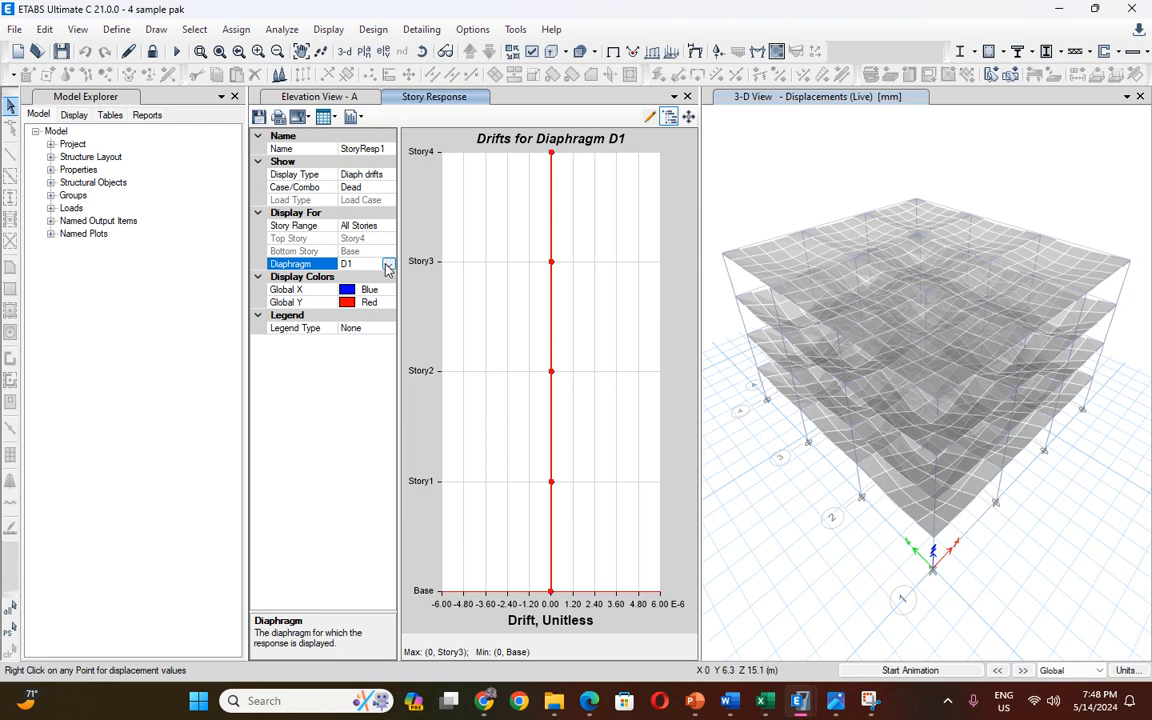
click(388, 264)
click(390, 274)
click(390, 200)
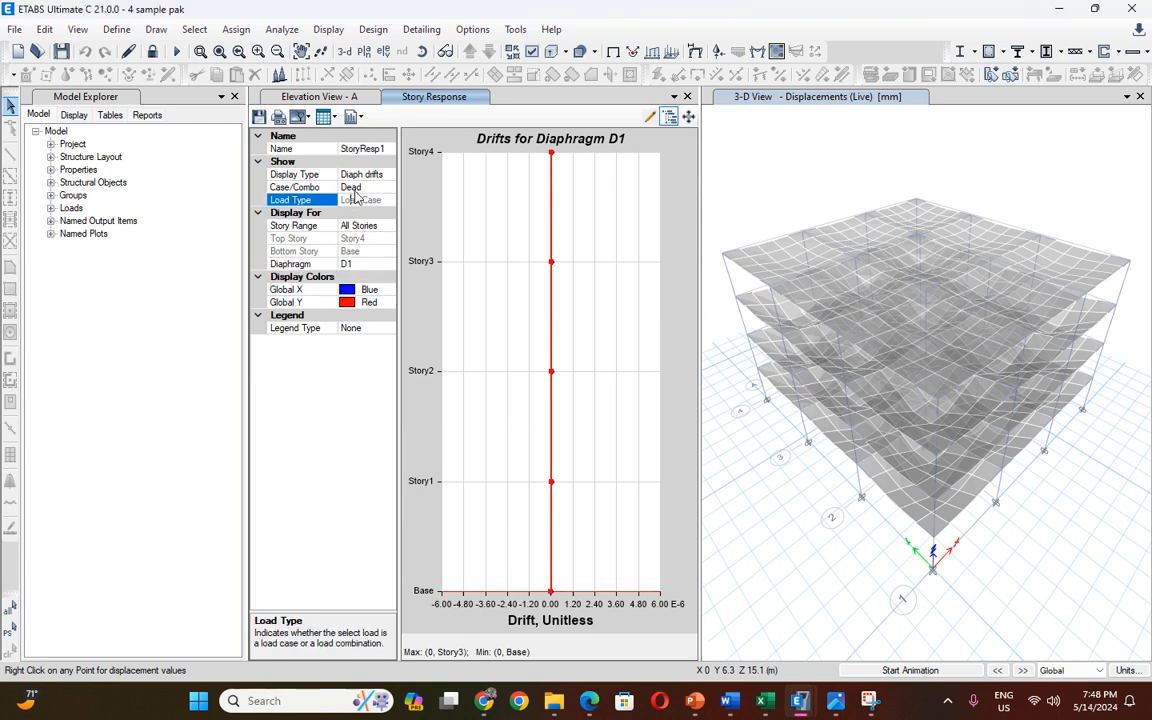
click(390, 188)
click(388, 188)
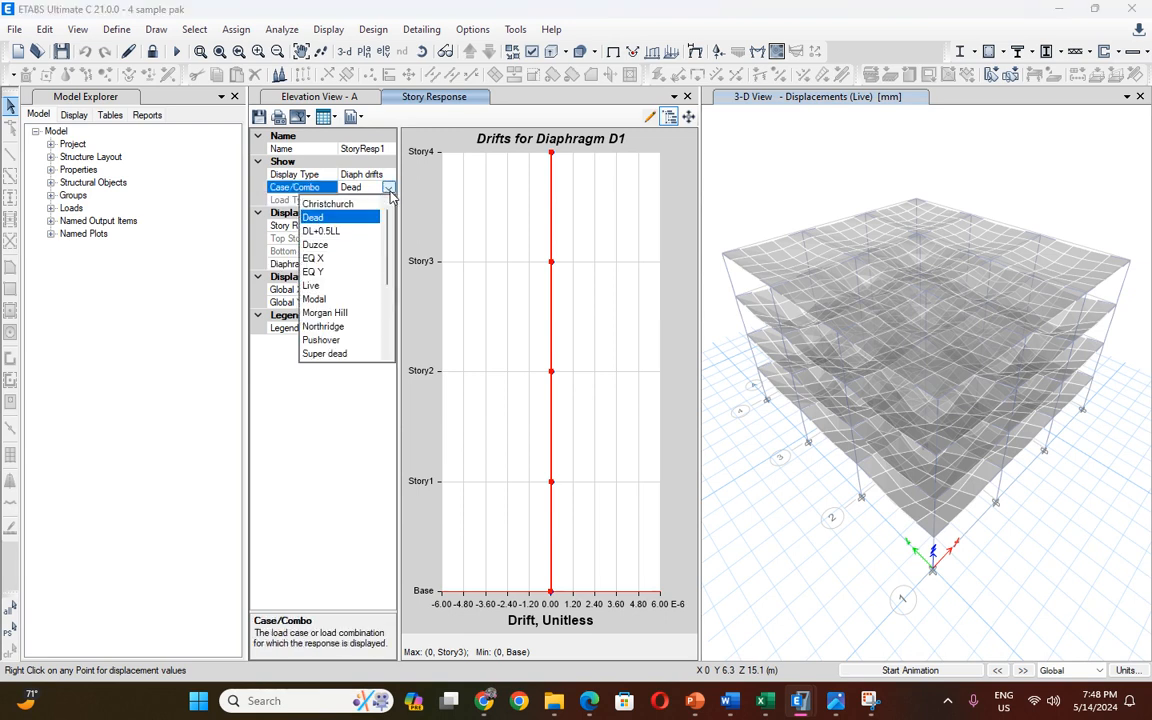
click(318, 259)
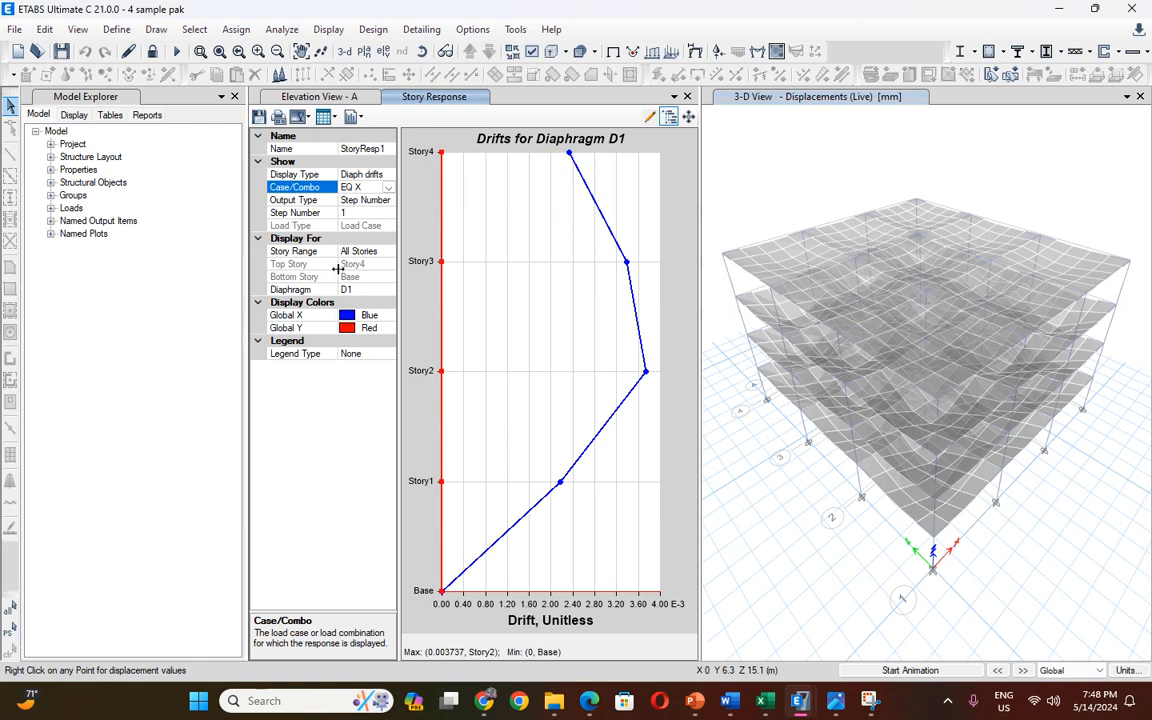
View the diaphragm drifts for the EQ Y load case and for the Modal case.
click(388, 187)
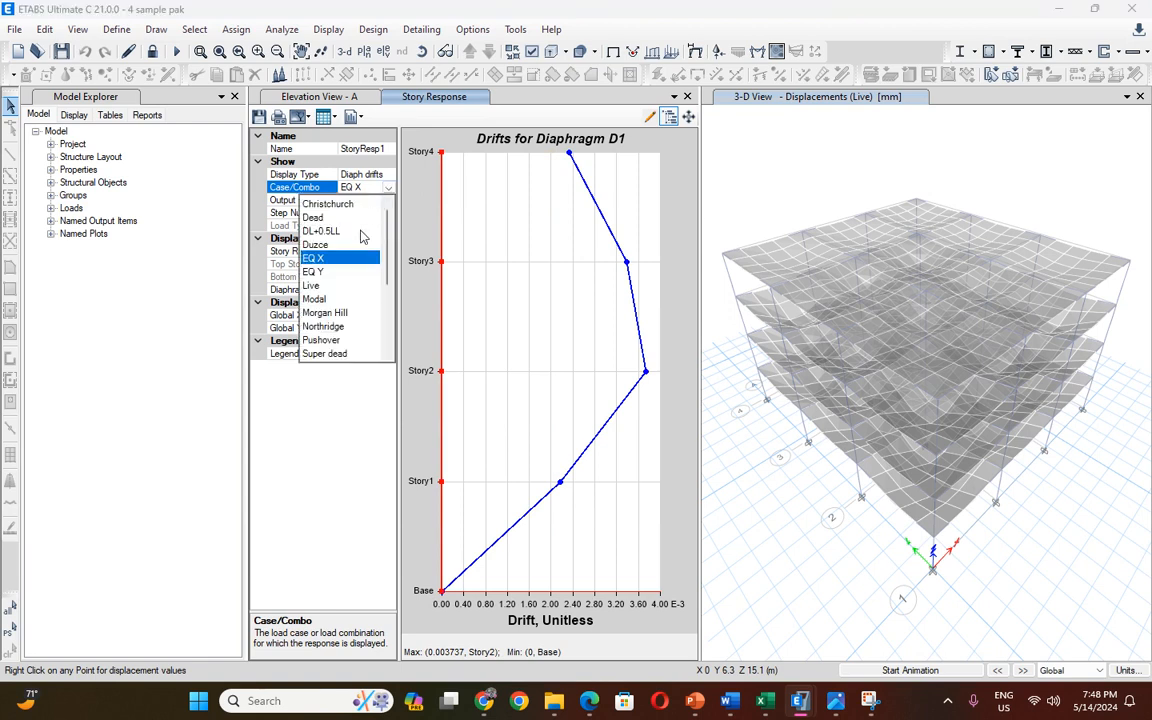
click(314, 272)
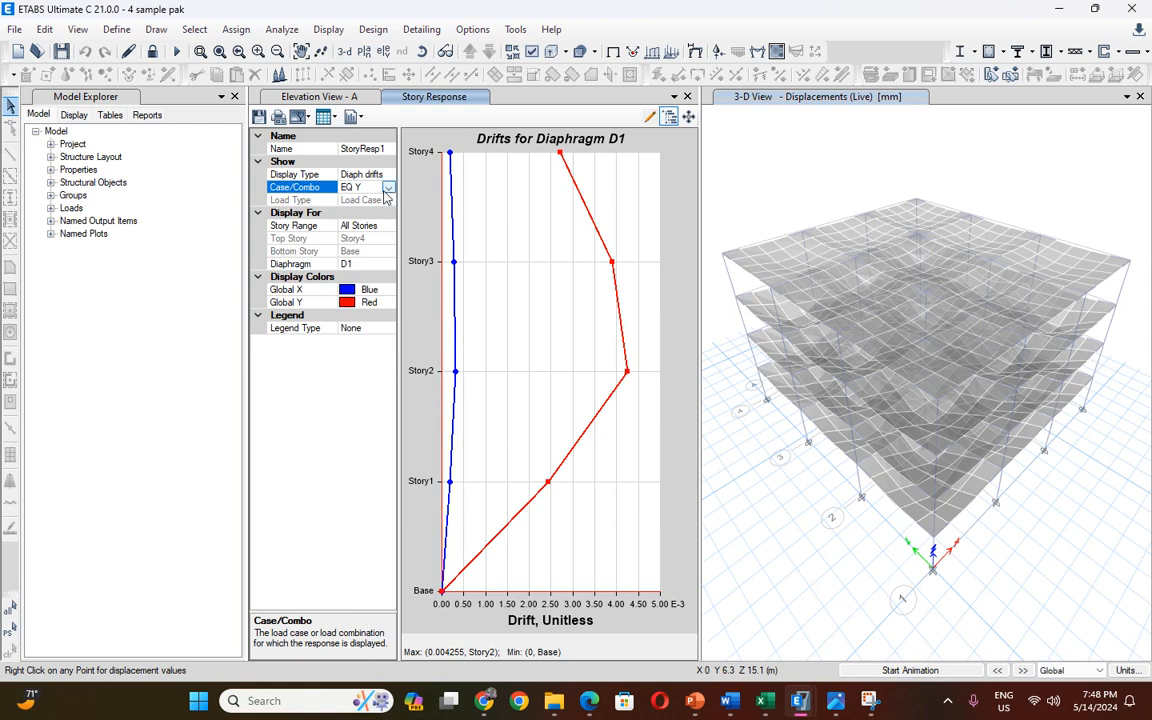
click(388, 188)
click(326, 305)
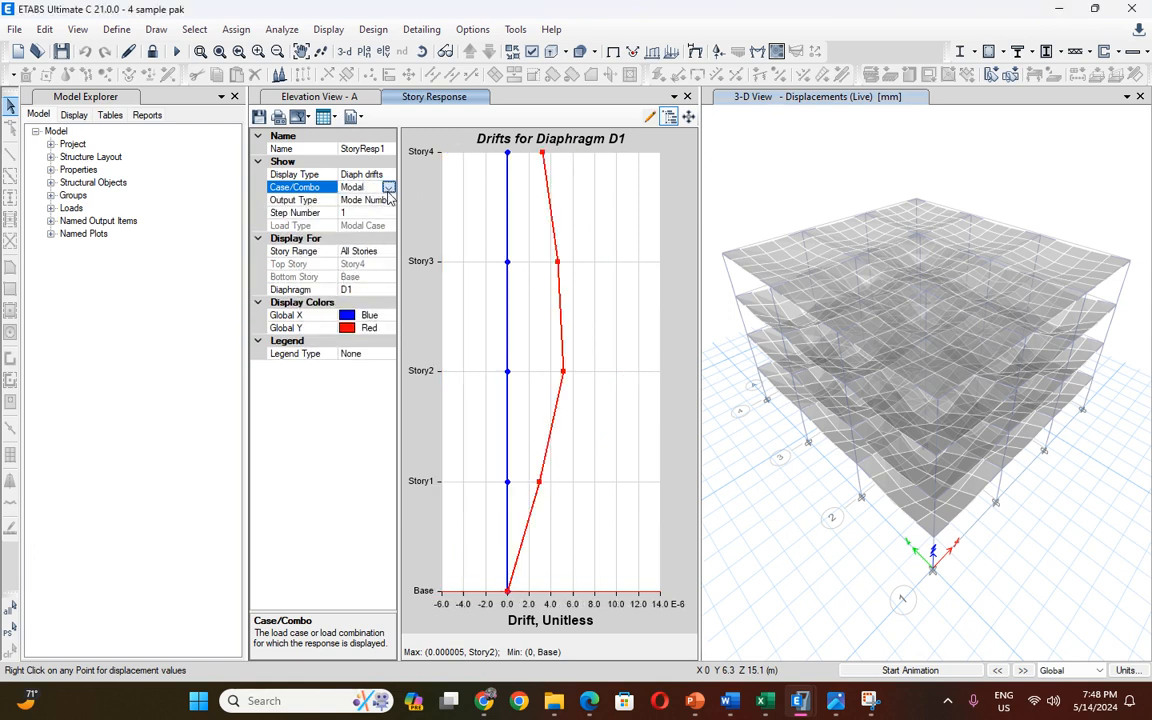
Plot the diaphragm drifts for the Northridge case with the output type set to MaxMin.
click(388, 189)
click(330, 327)
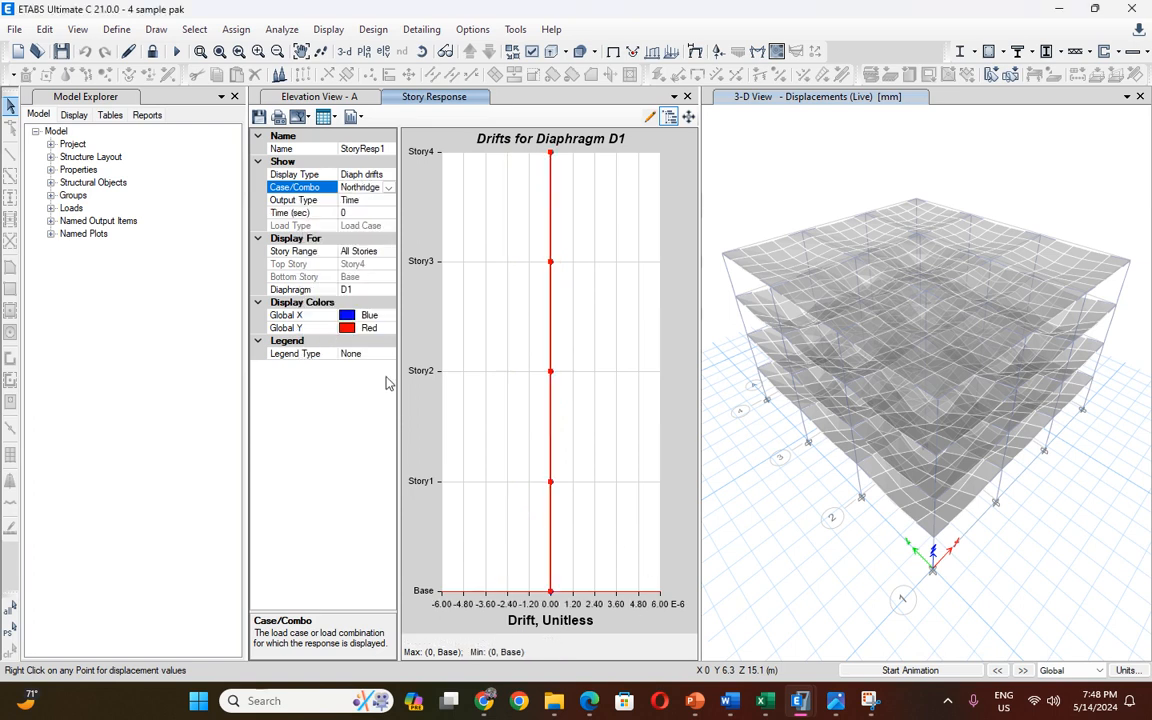
click(350, 200)
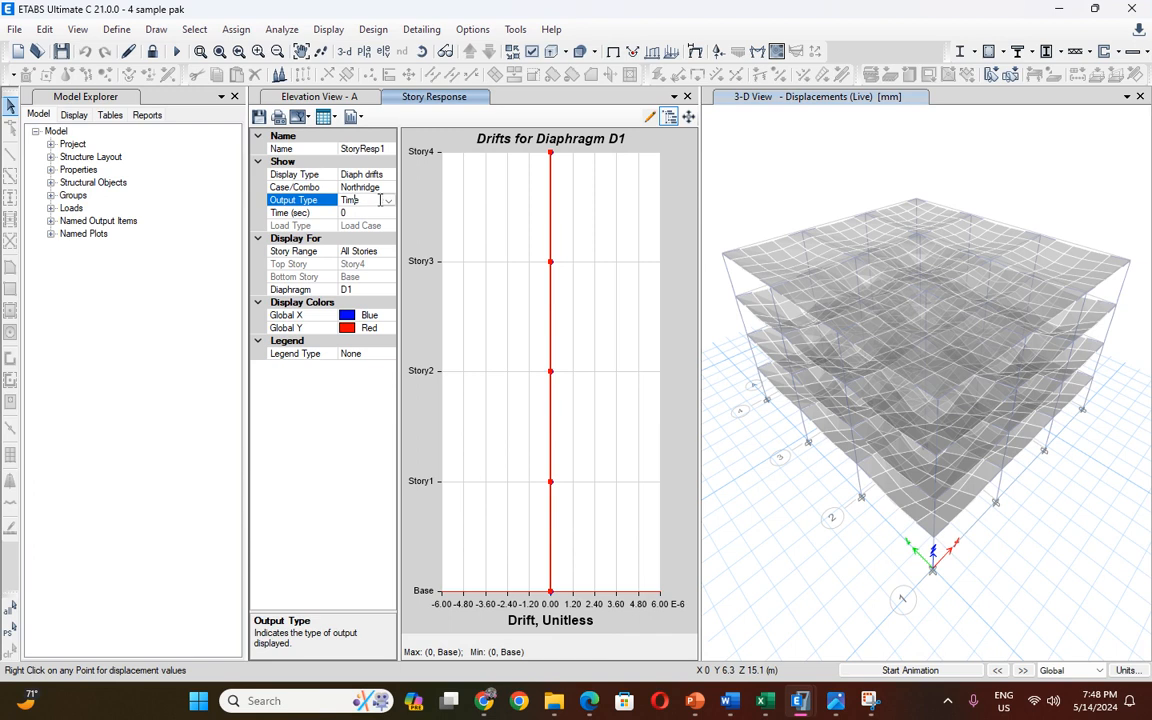
click(350, 200)
click(348, 230)
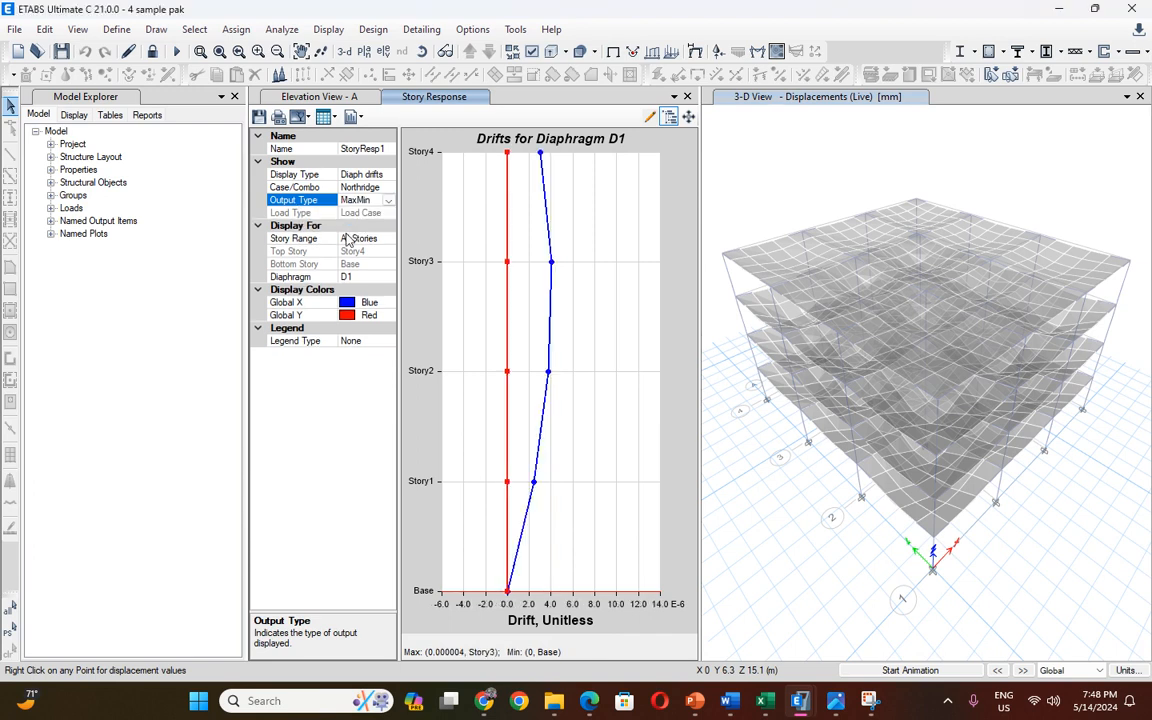
Set the story response display type to Story stiffness for the Northridge case, keeping all stories in range.
click(369, 150)
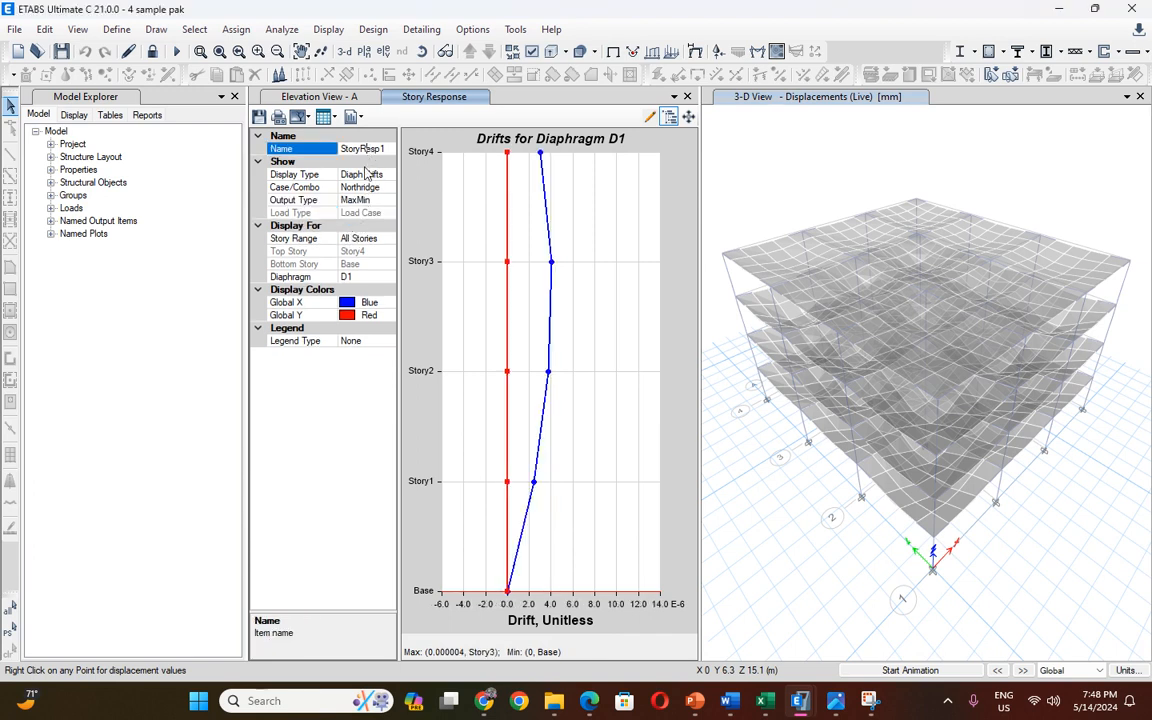
click(374, 174)
click(388, 175)
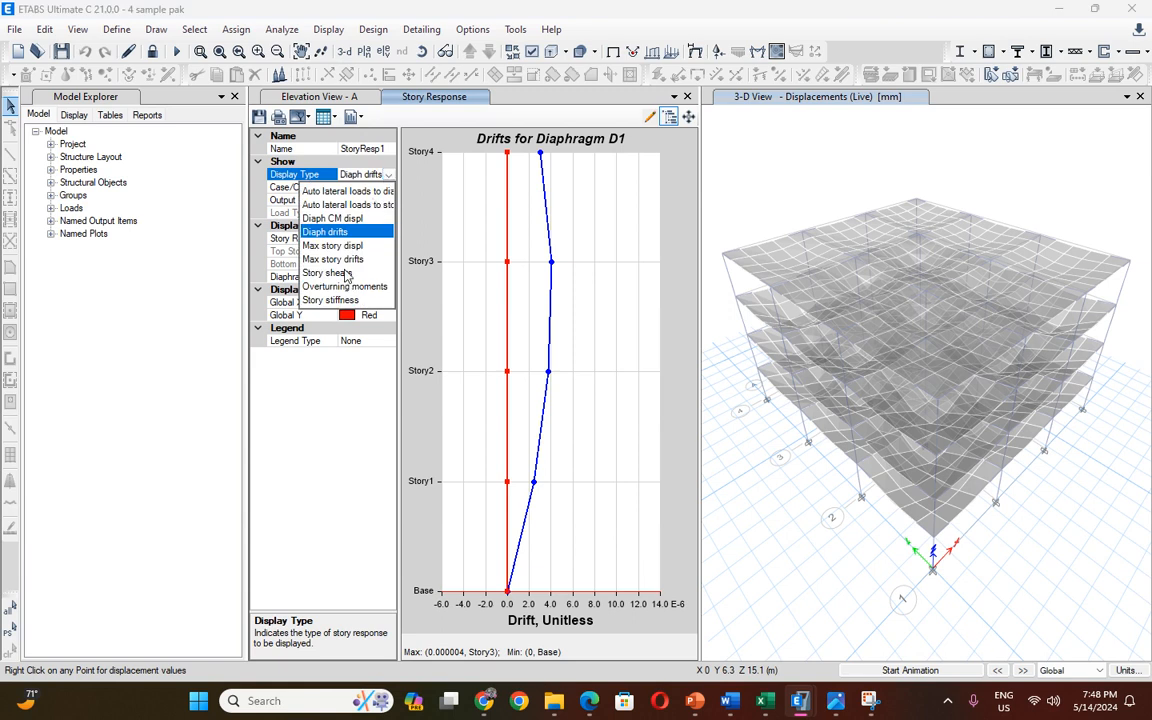
click(340, 300)
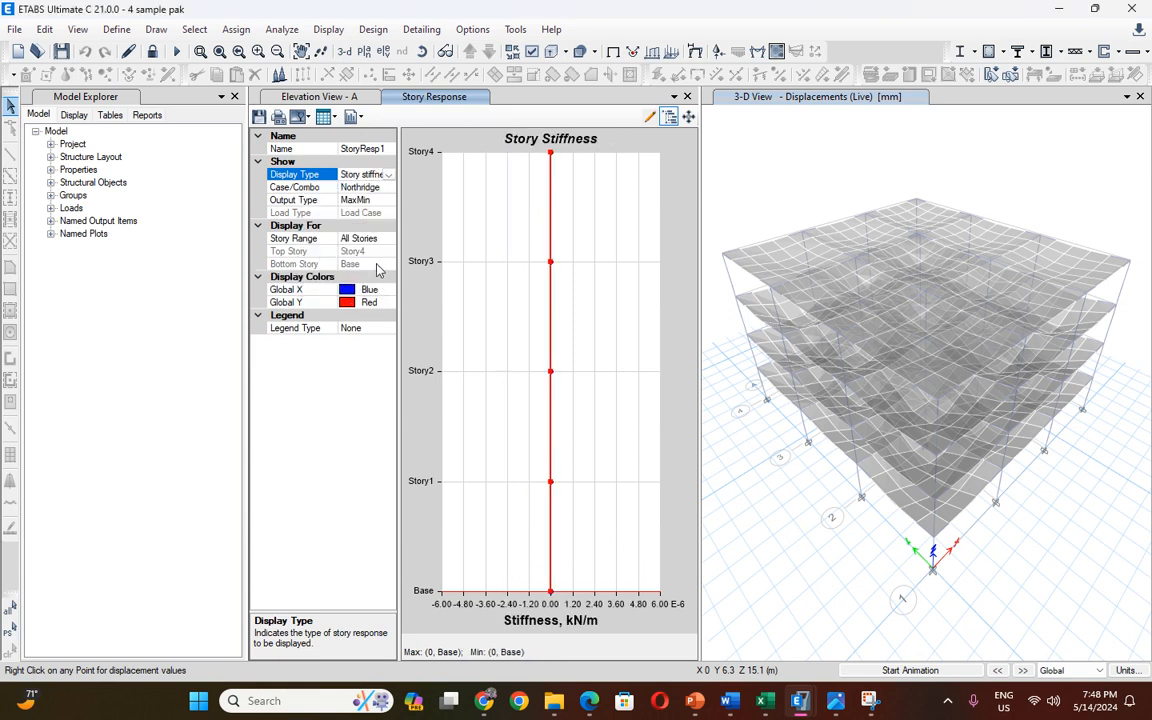
click(375, 239)
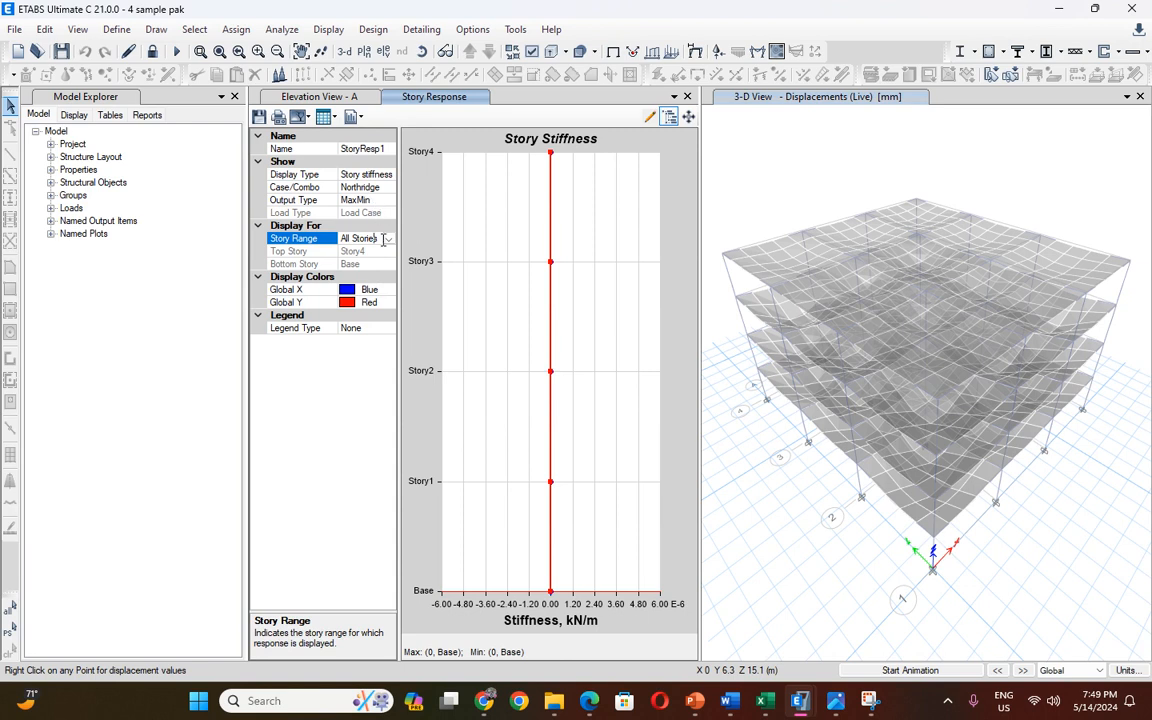
click(387, 240)
click(389, 244)
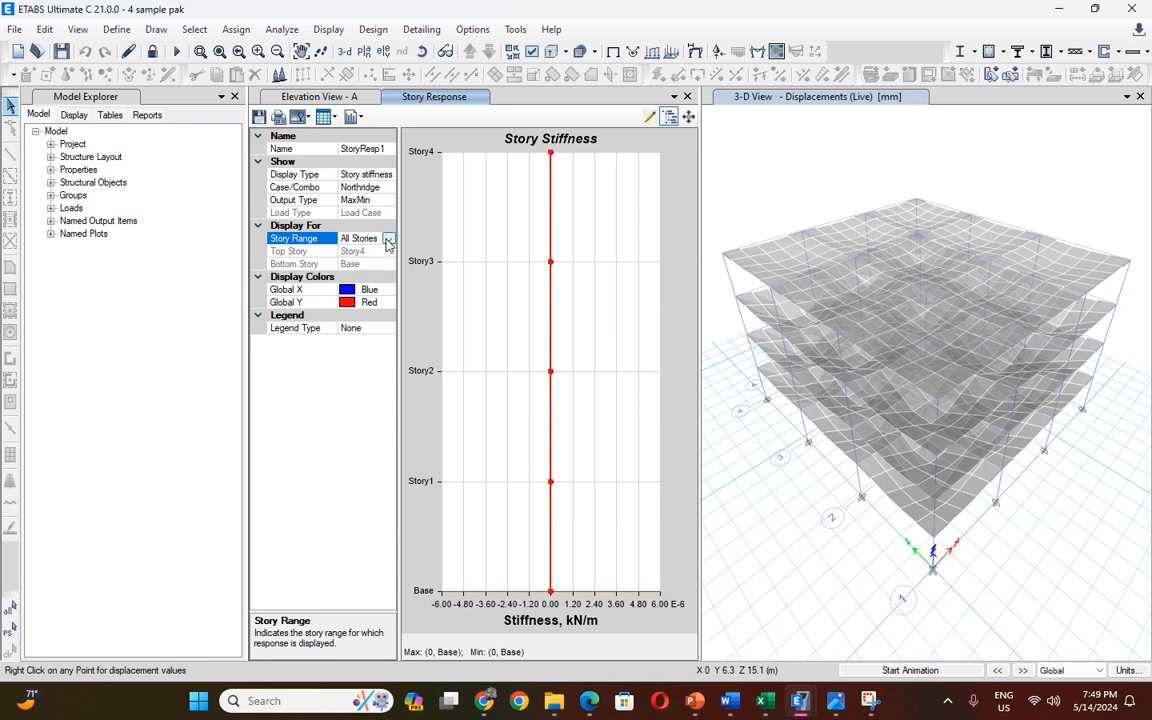
Set the story response display type to Diaph CM displ to view the centre-of-mass displacements.
click(376, 176)
click(388, 176)
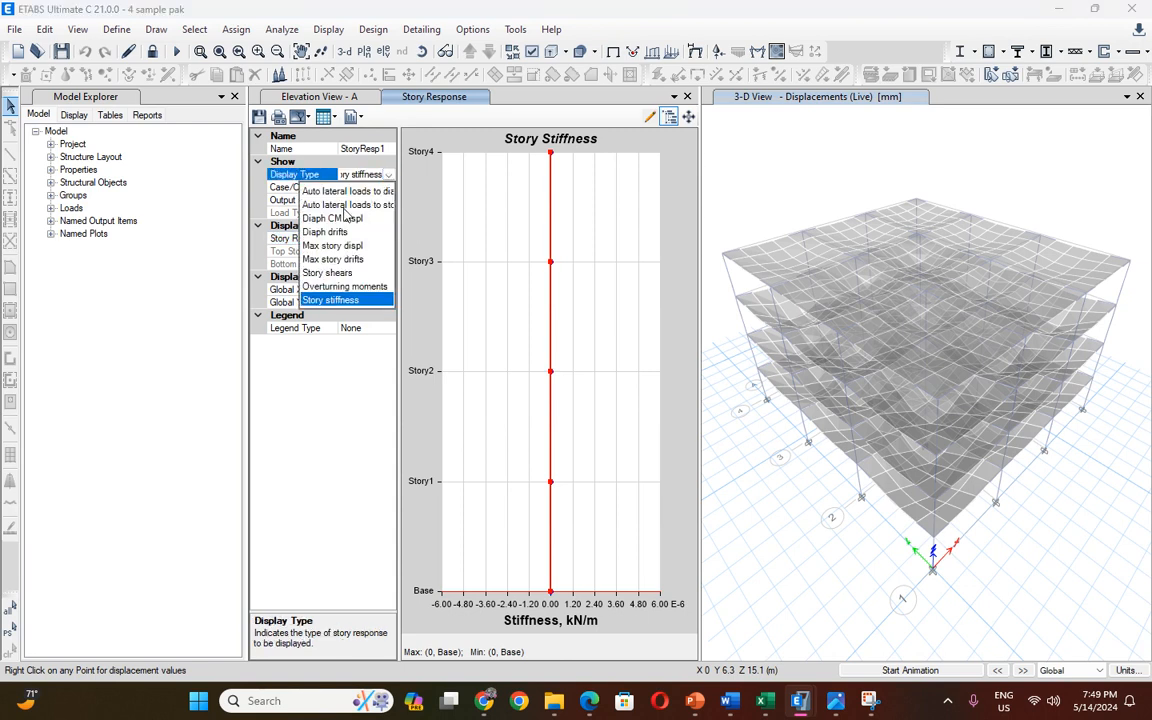
click(346, 217)
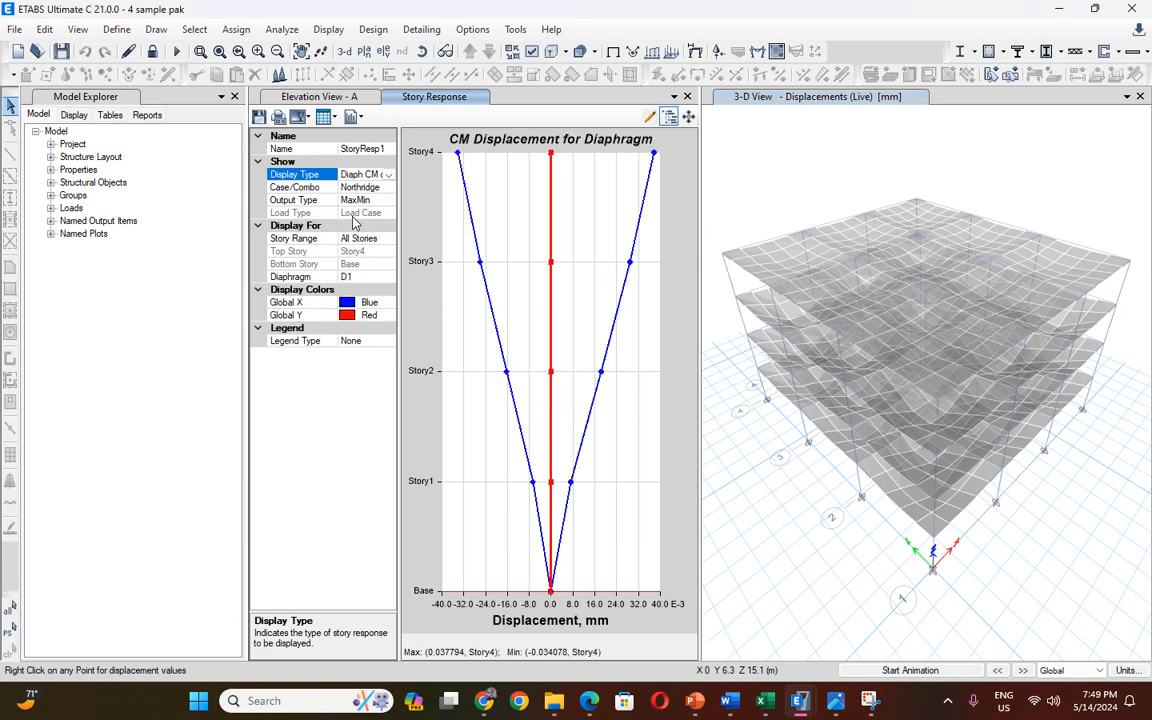
Set the plot's display type back to Diaph drifts and close the story response plot.
click(388, 176)
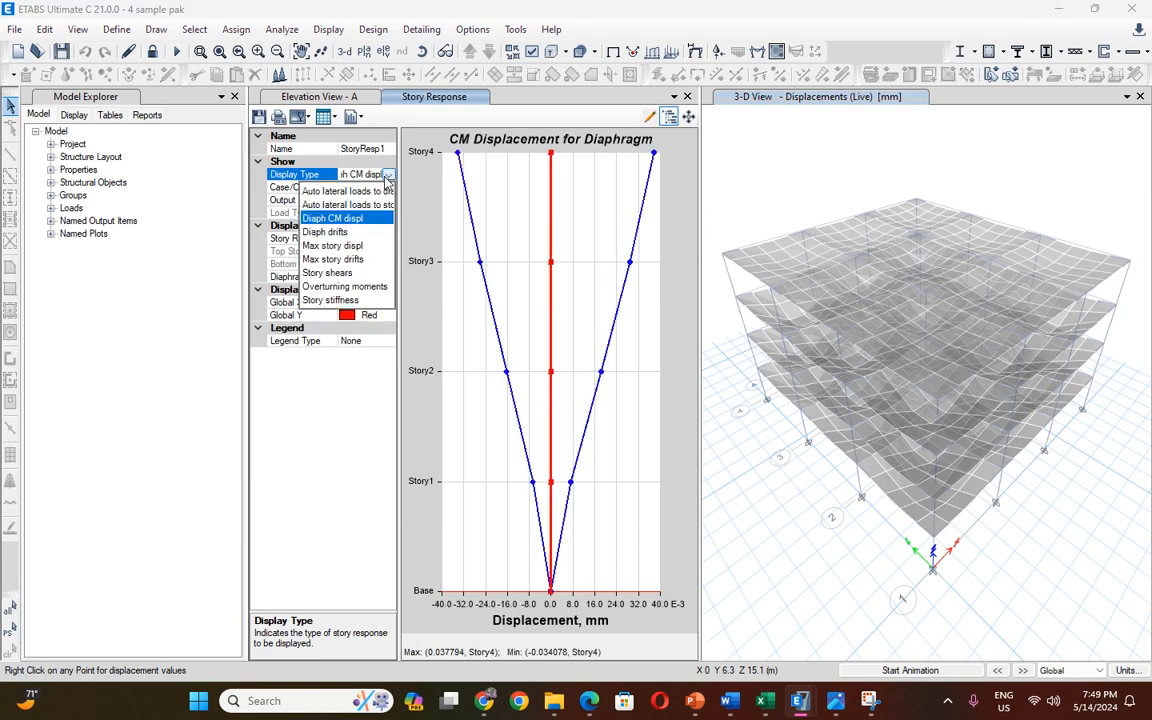
click(387, 176)
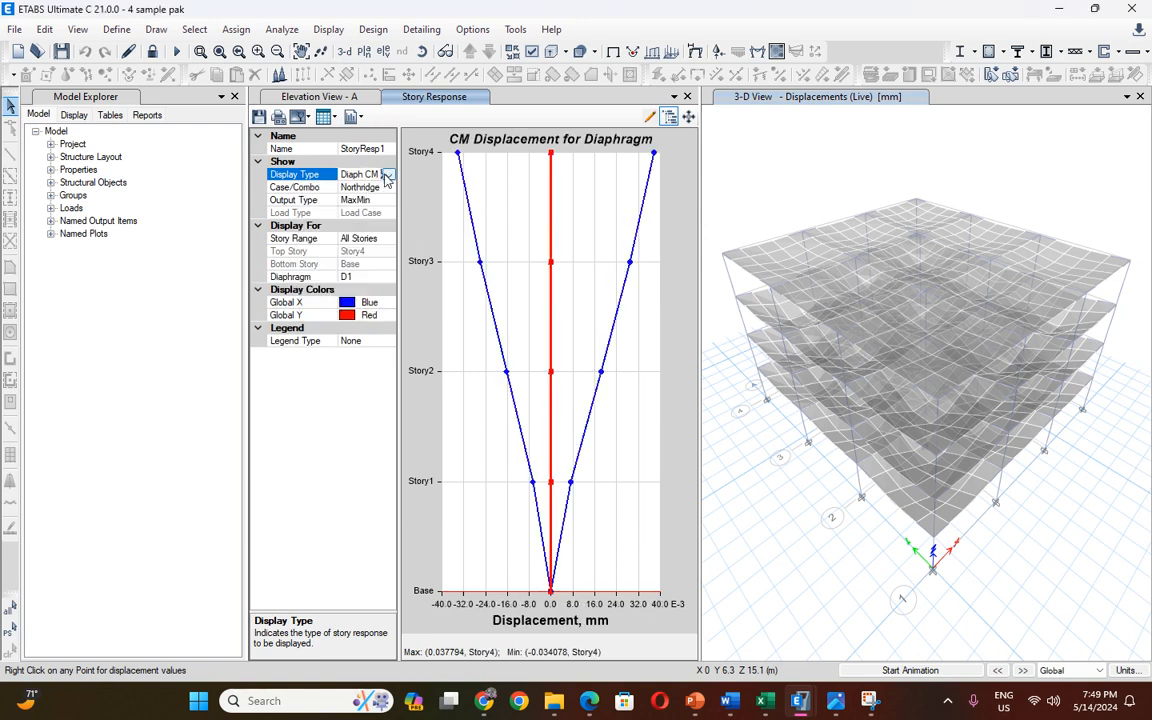
click(388, 176)
click(316, 214)
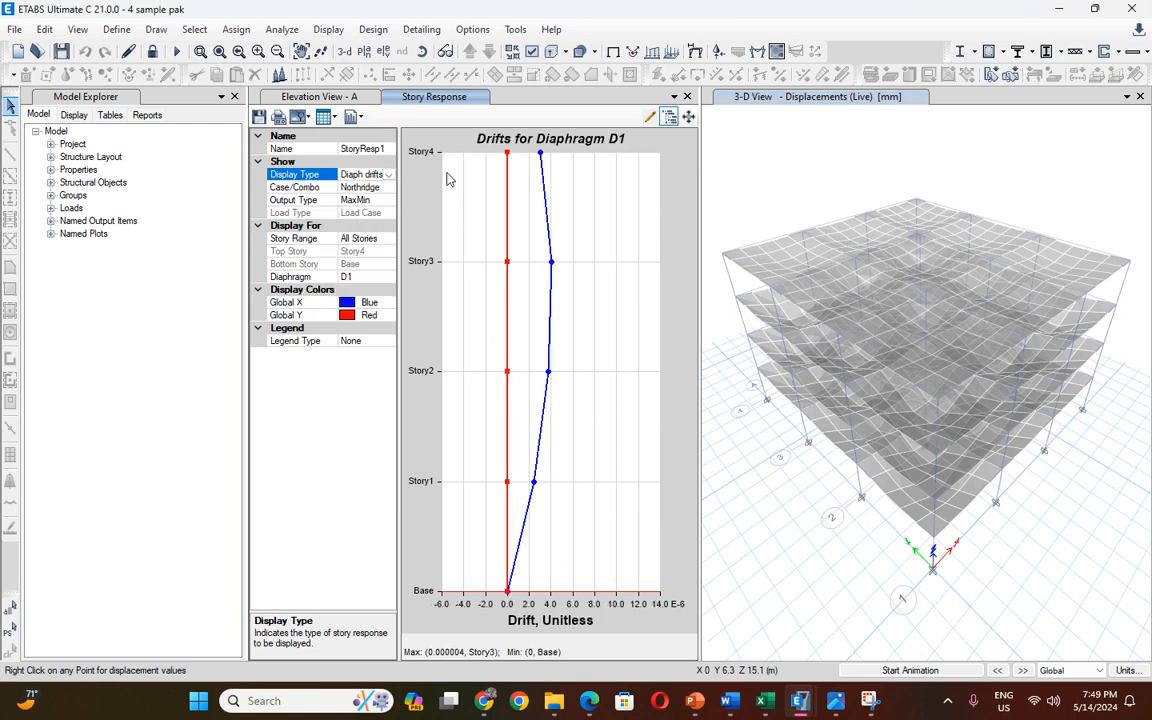
click(687, 96)
Open the combined story response plots and view the Christchurch case in the Y direction and again in X.
click(376, 31)
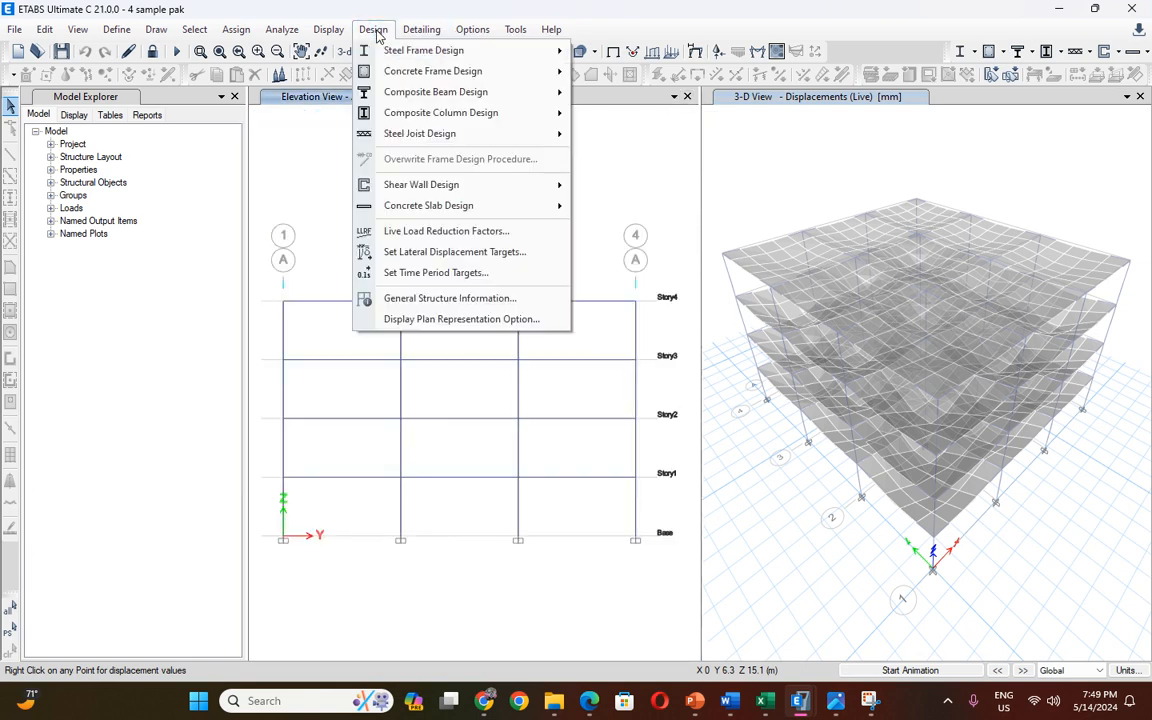
mouse_move(345, 36)
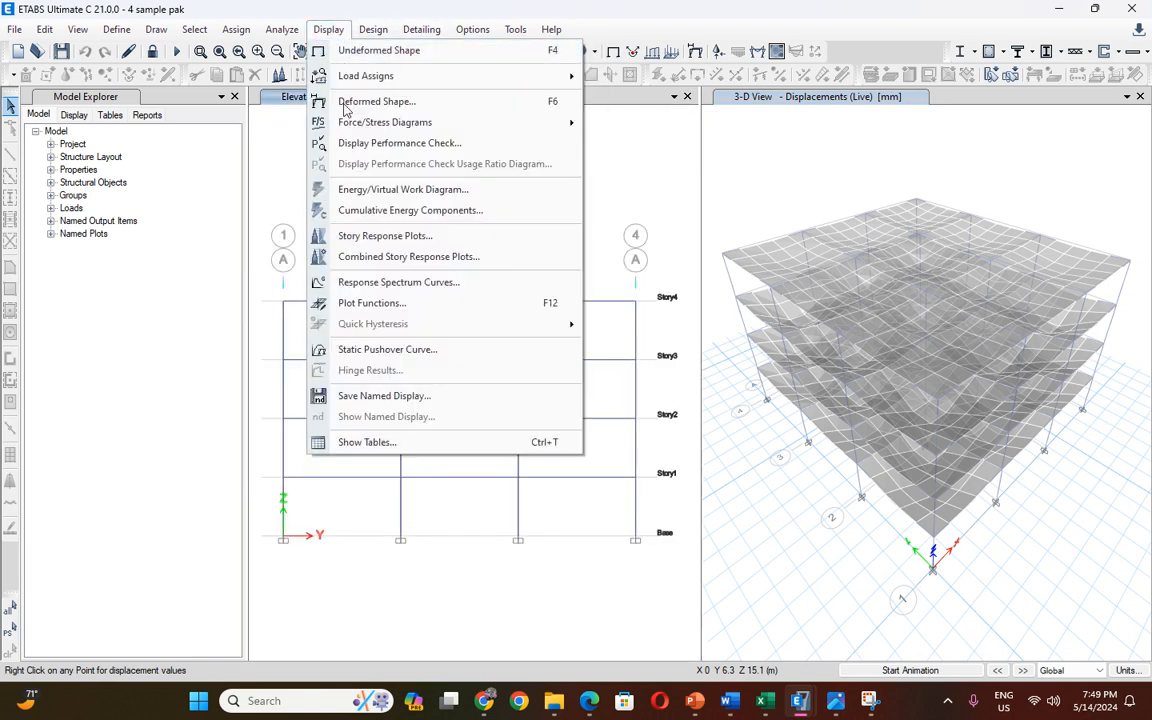
click(370, 256)
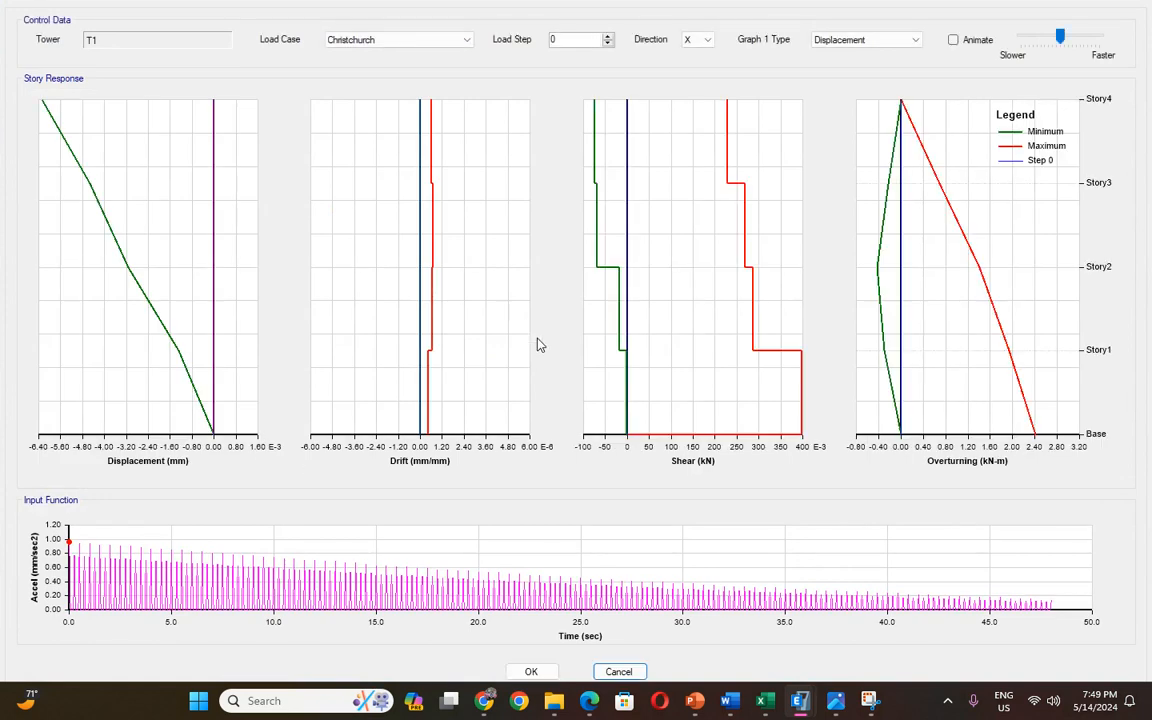
click(696, 39)
click(690, 66)
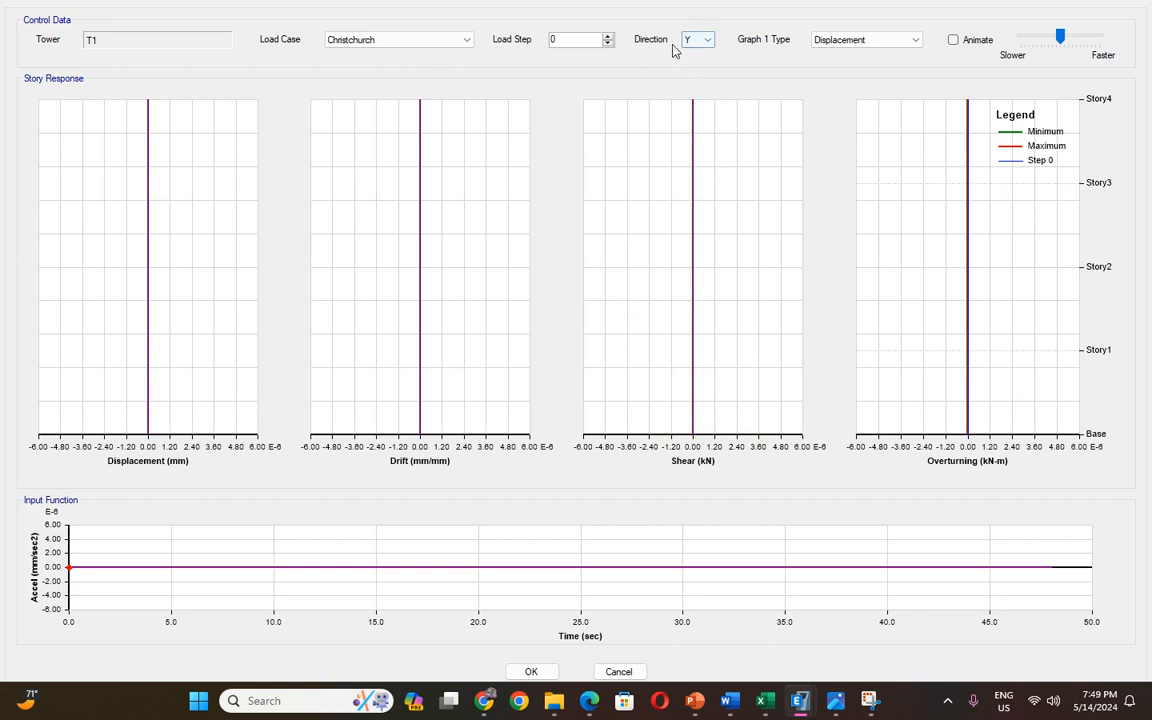
click(695, 40)
click(690, 56)
Show the combined story response for the Duzce case, animate it at the fastest speed, and close the plots.
click(440, 40)
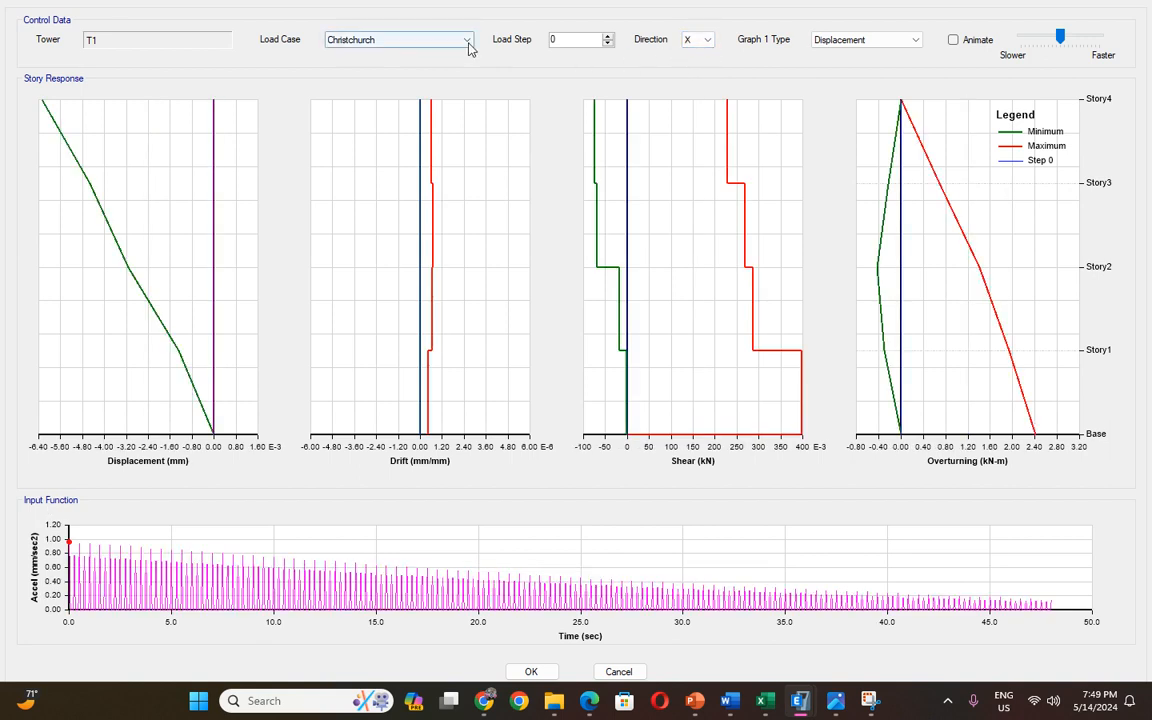
click(365, 60)
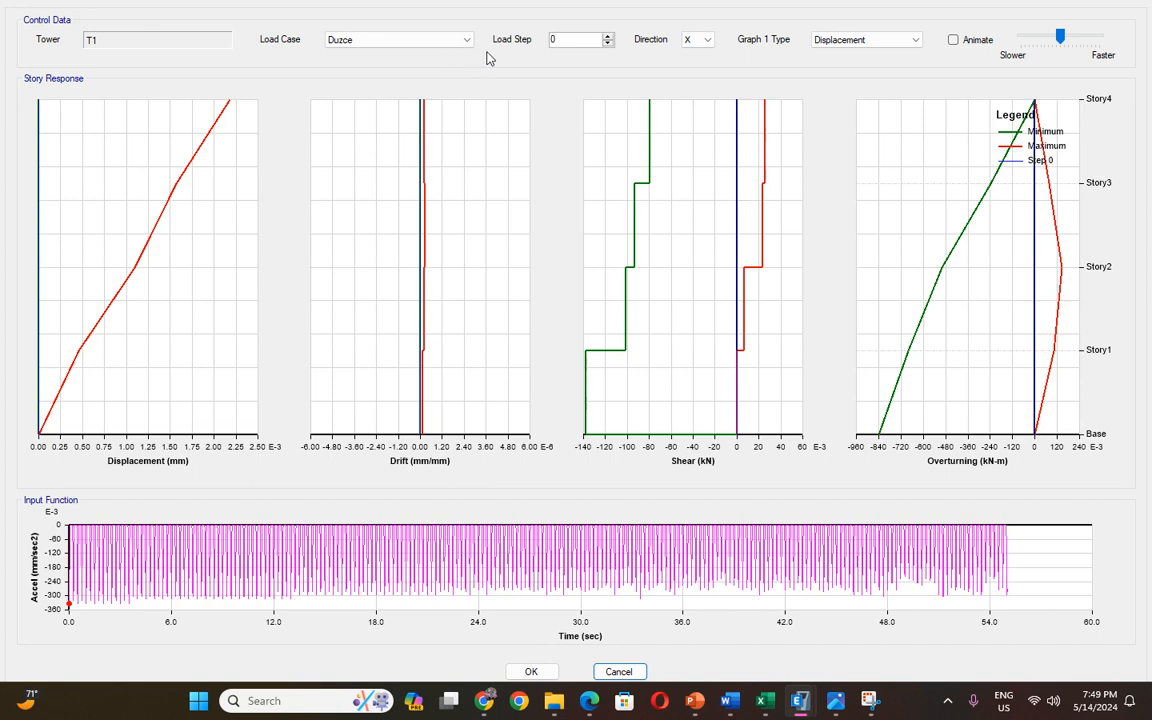
click(953, 40)
drag(1060, 37, 1100, 38)
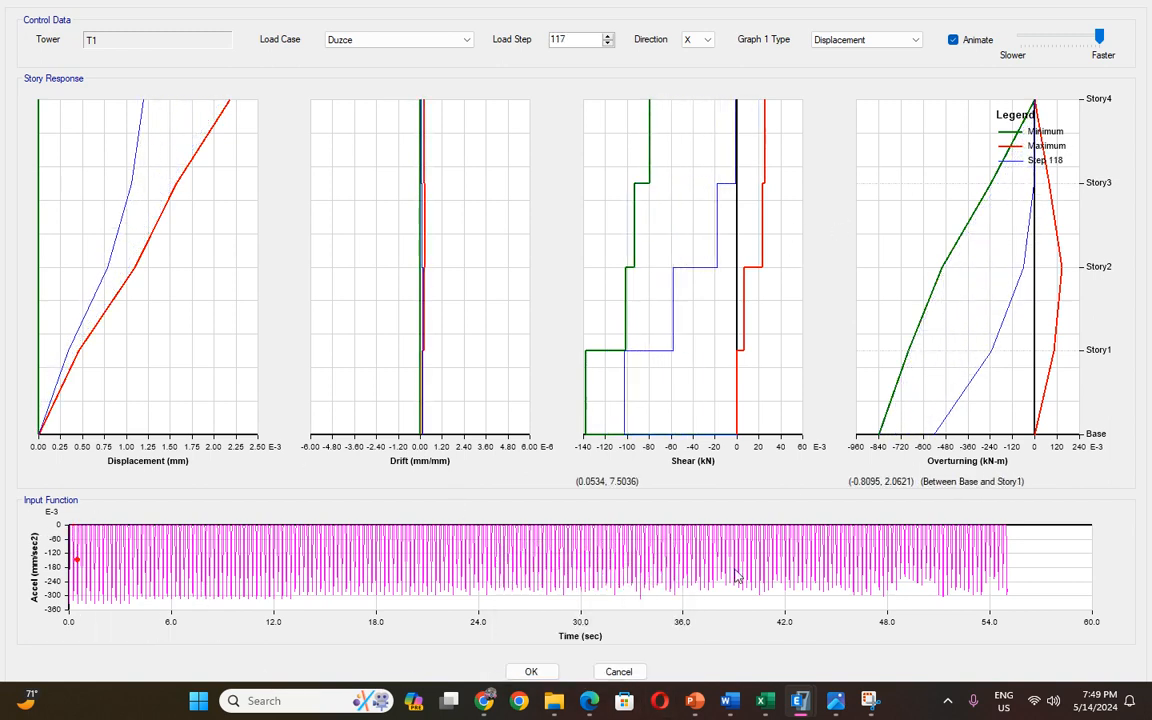
click(531, 671)
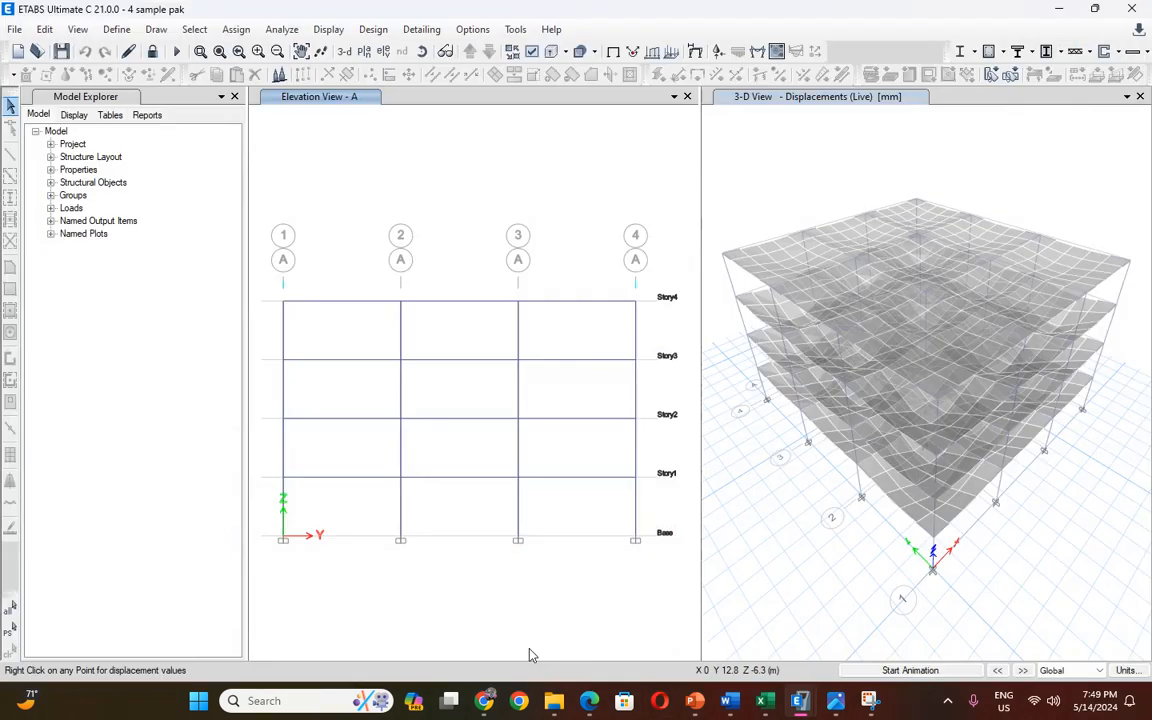
Create a new story response plot, view its maximum story displacement data as a formatted table, and close the table.
click(330, 30)
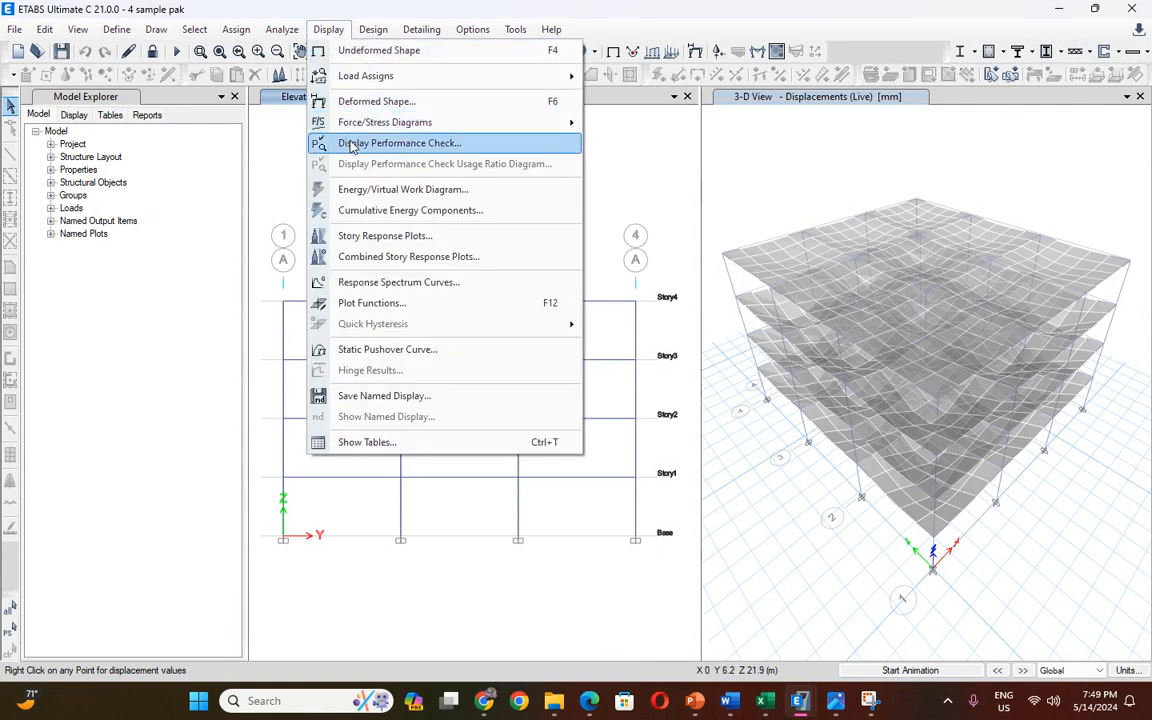
click(371, 237)
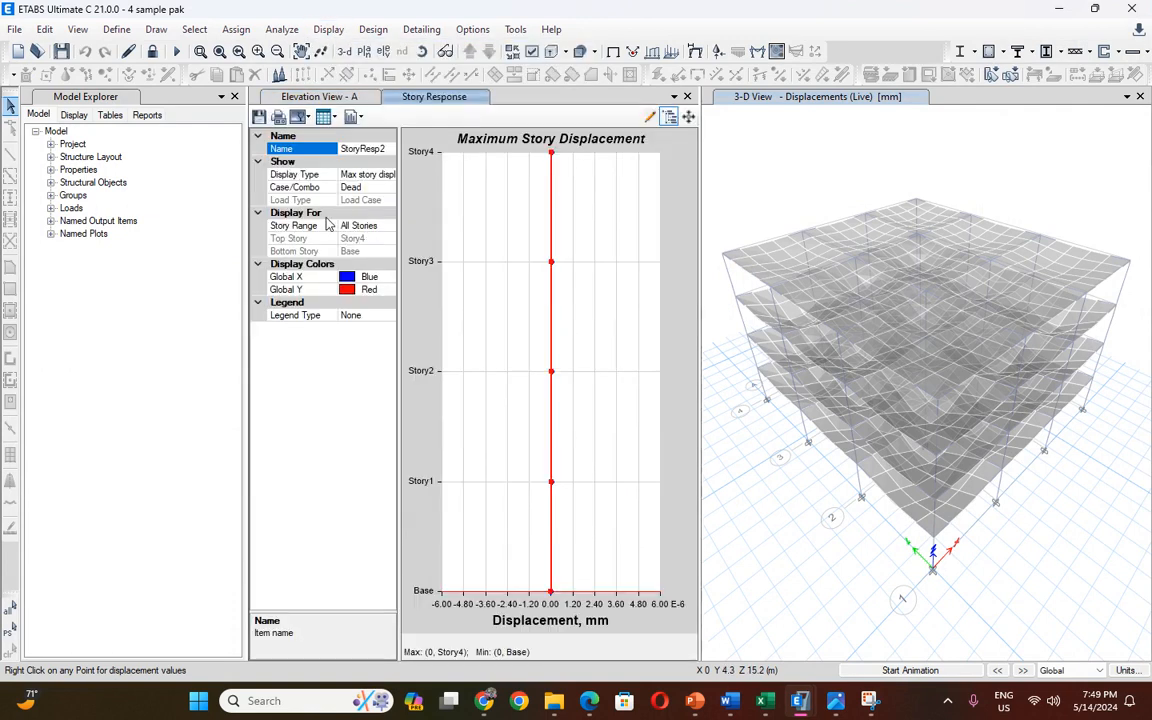
click(336, 118)
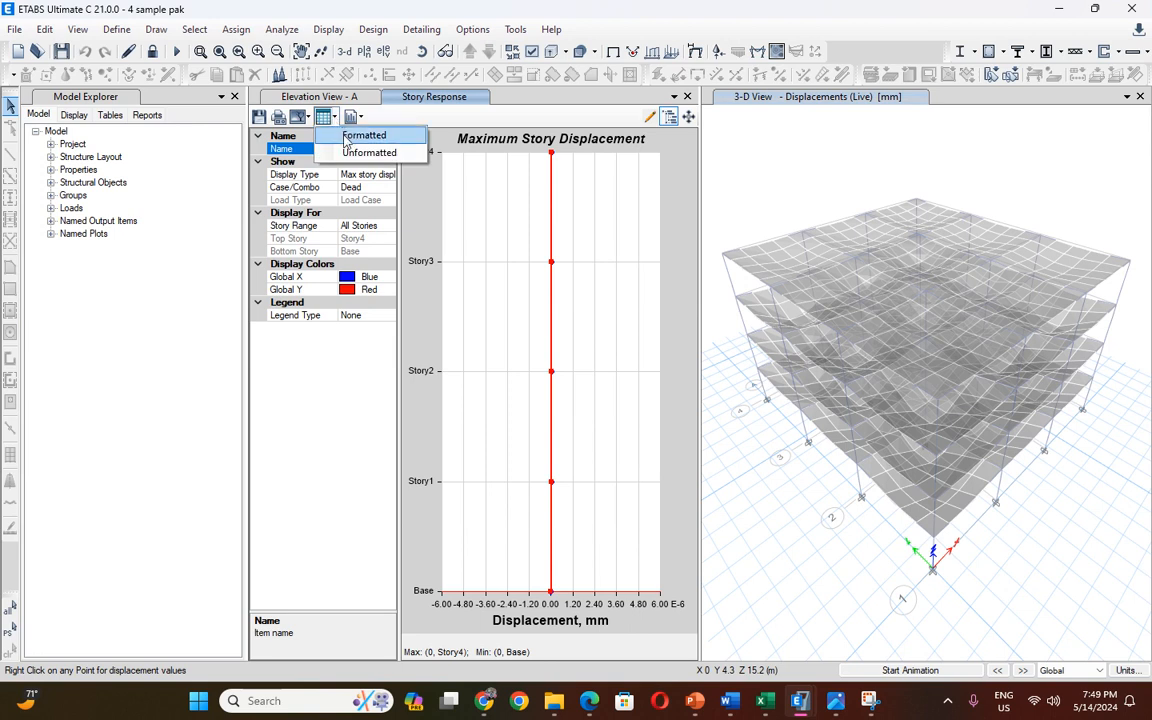
click(346, 138)
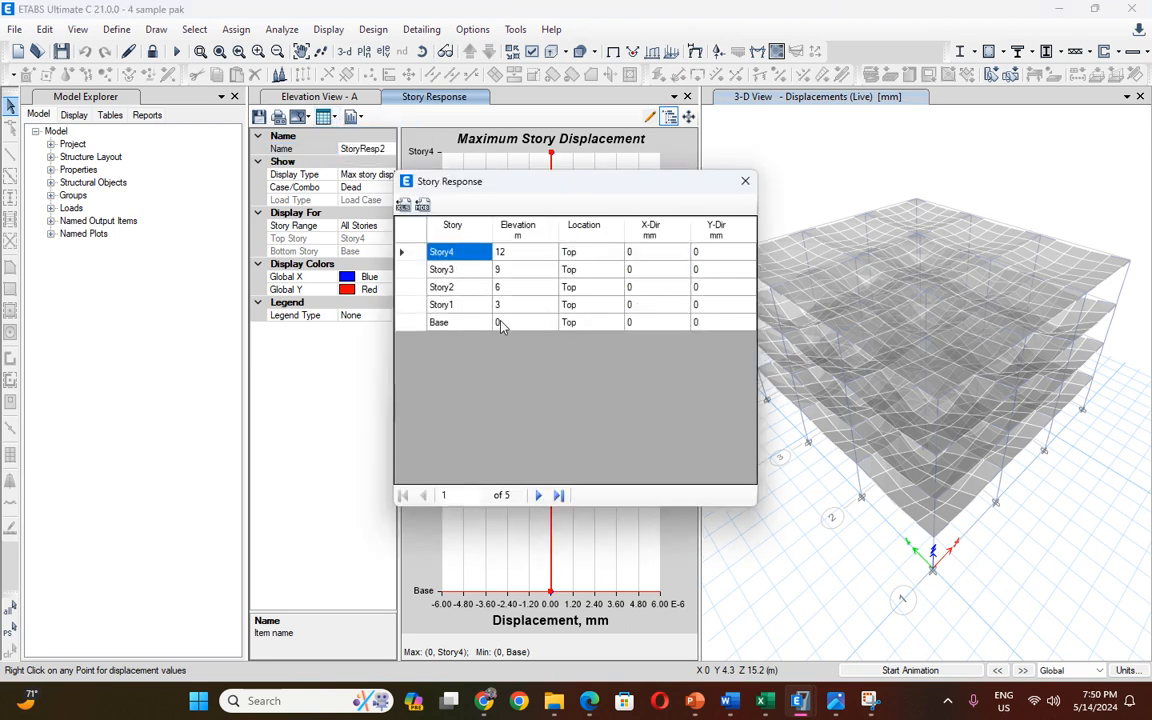
click(745, 181)
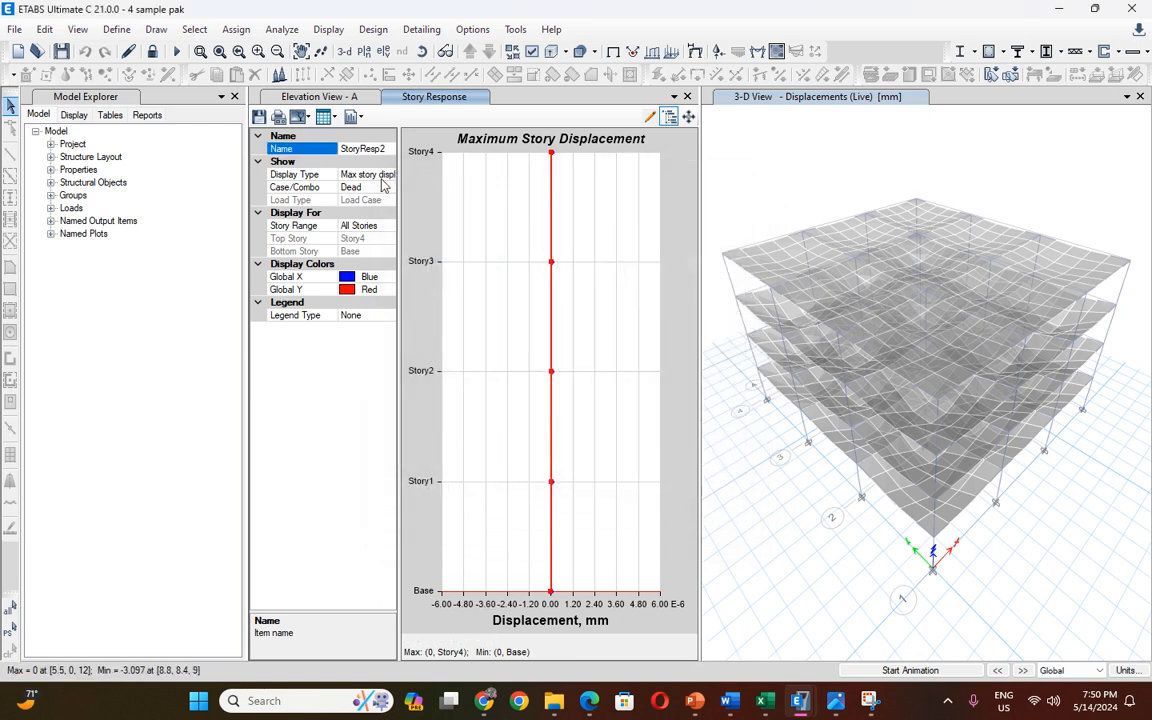
Reopen the formatted story response table and step through its records from Story4 to Base.
click(321, 122)
click(330, 134)
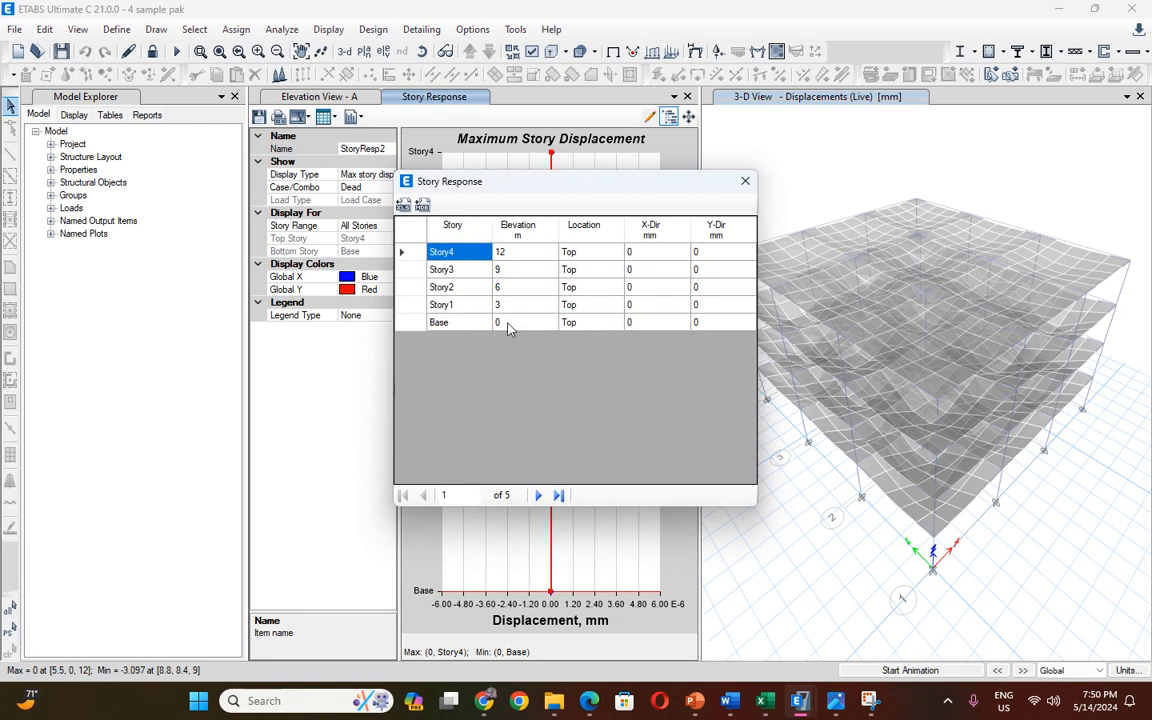
click(538, 495)
click(538, 495)
click(538, 495)
click(538, 495)
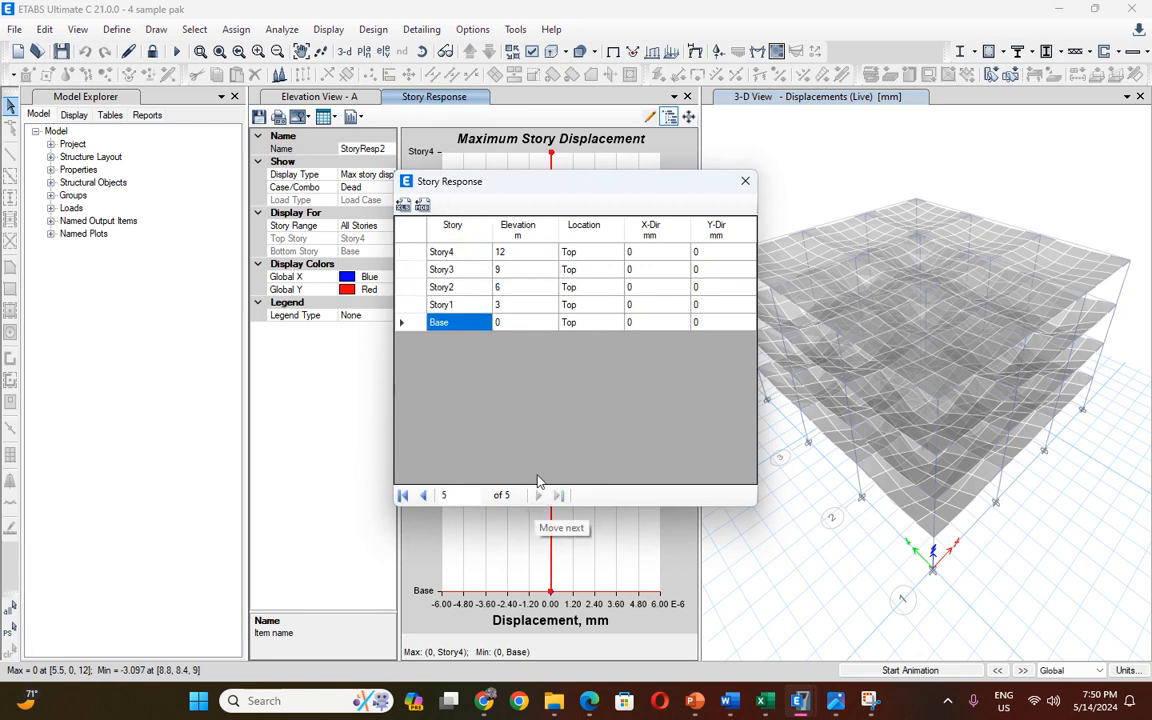
Close the story response table, open the response spectrum curves, and plot them for the Duzce time history case.
click(745, 182)
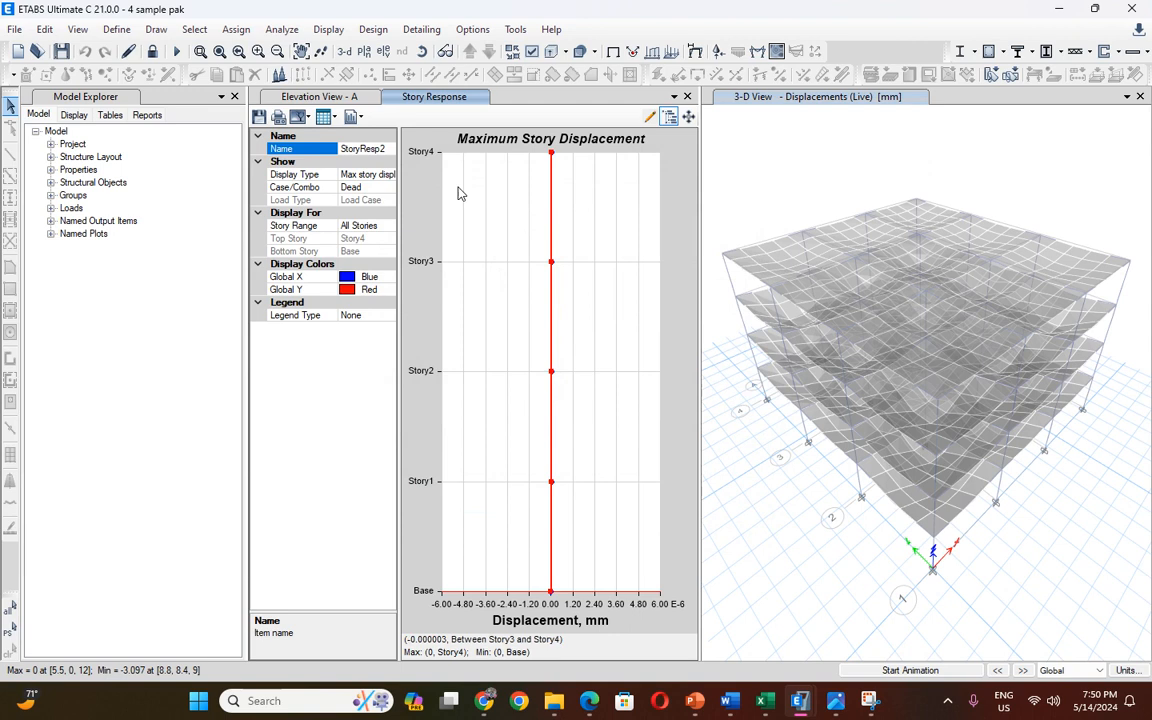
click(336, 32)
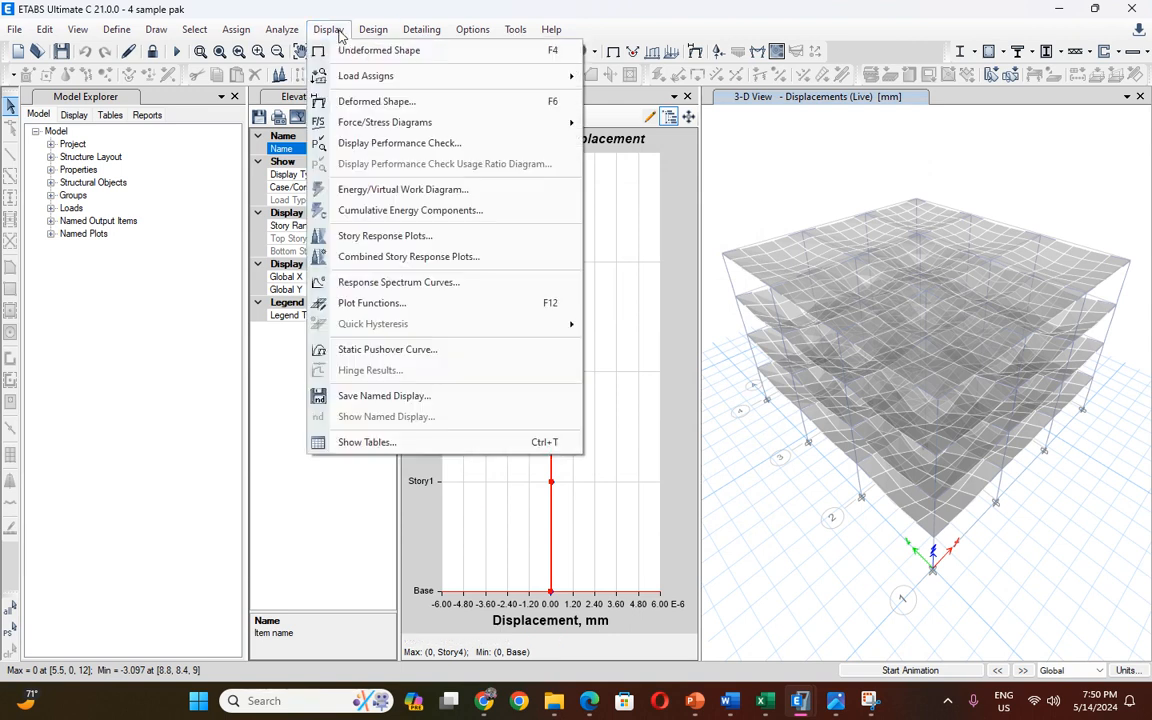
click(370, 282)
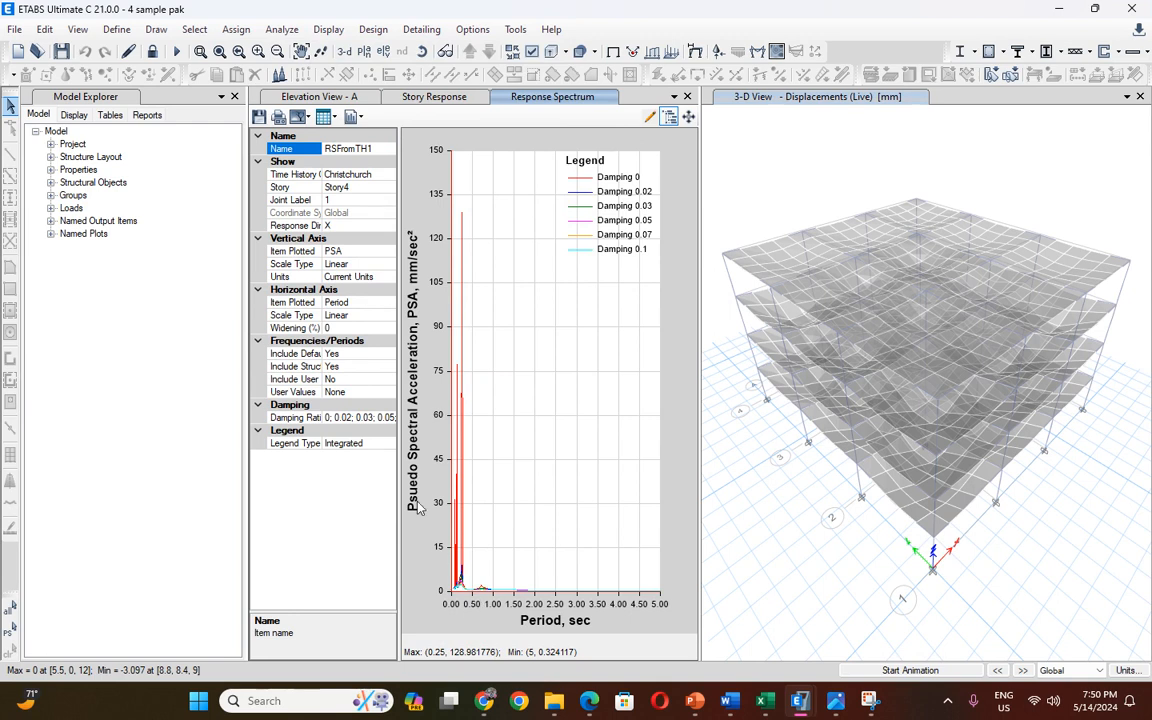
click(376, 175)
click(388, 175)
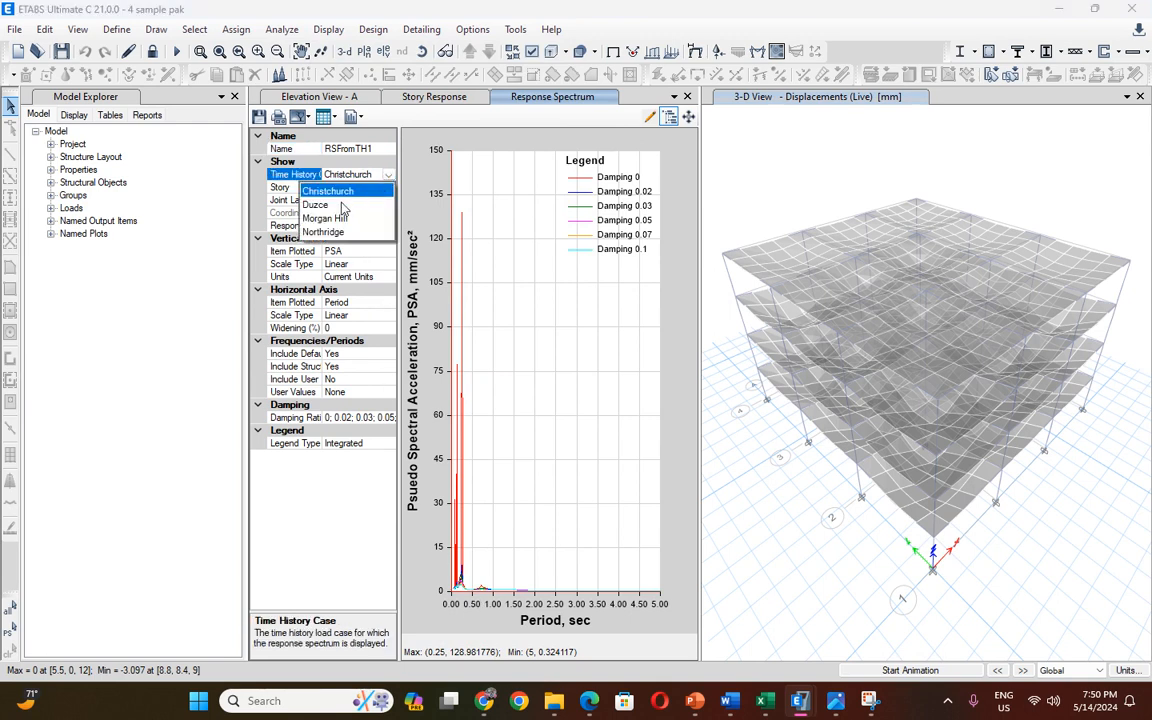
click(315, 199)
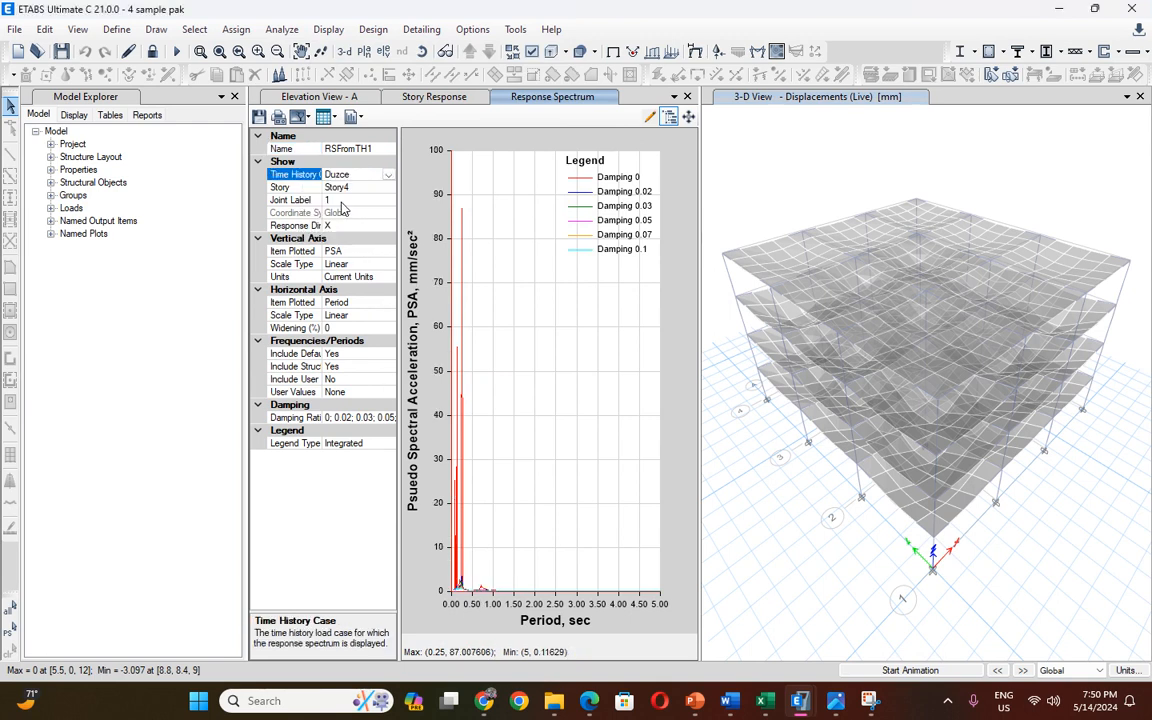
Open the static pushover curve and change its plot type to FEMA 440 EL.
click(332, 30)
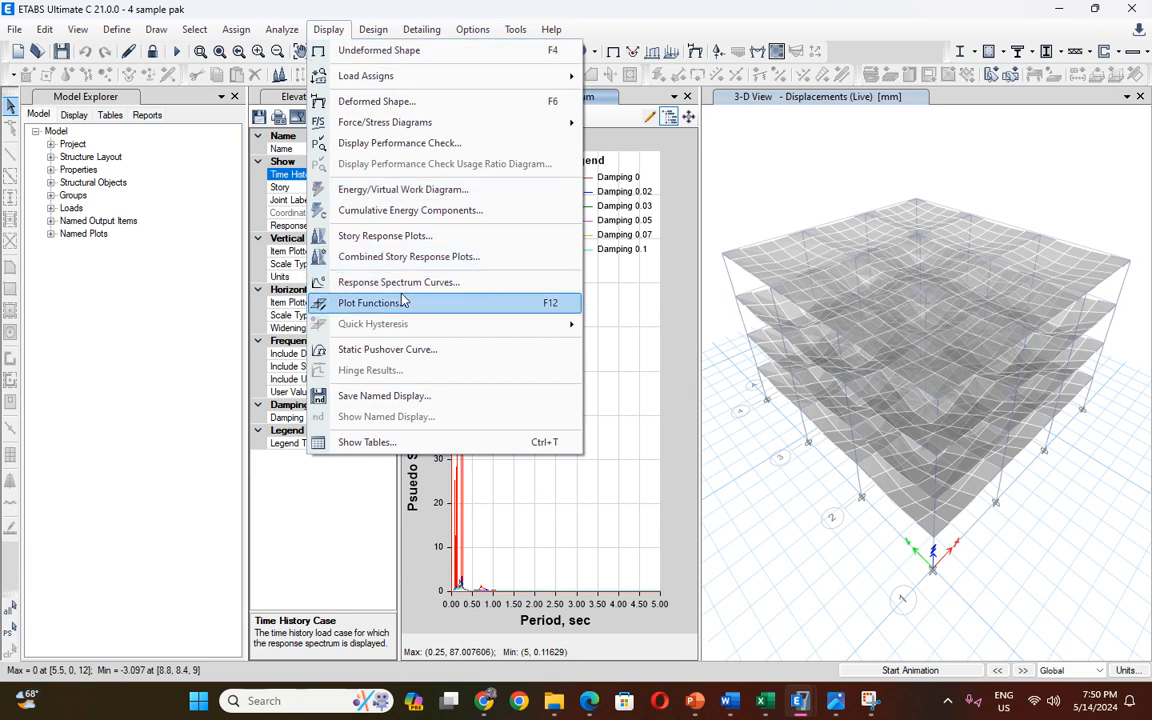
click(422, 350)
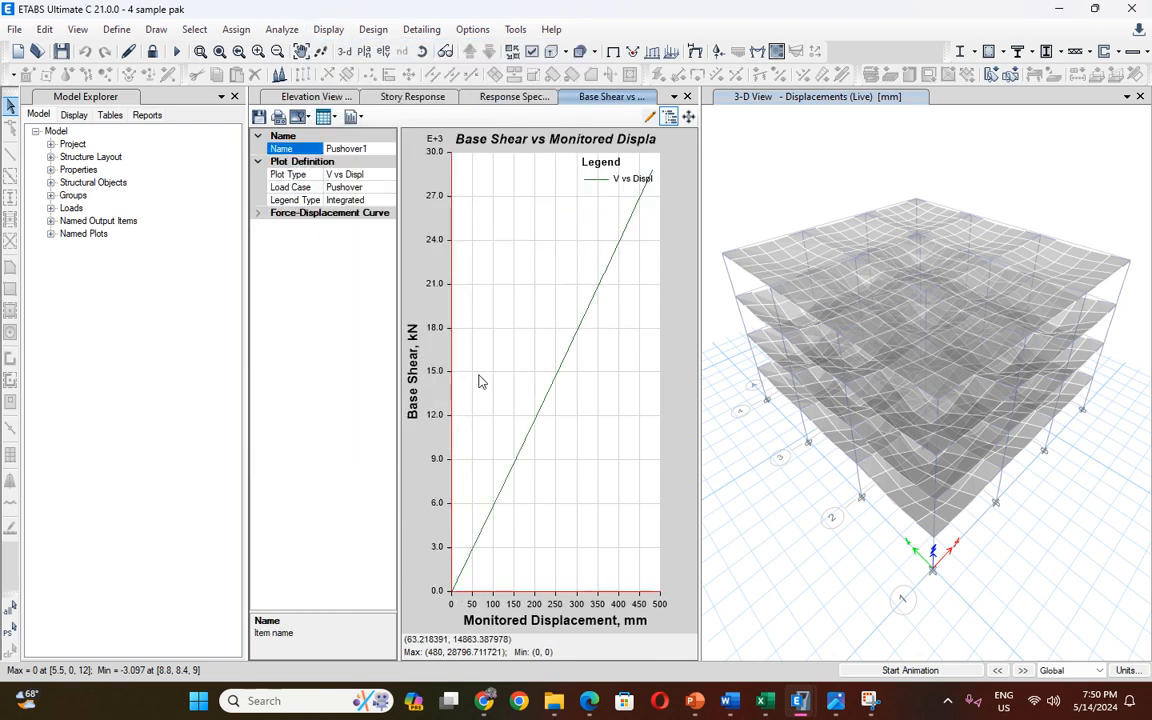
click(376, 175)
click(355, 174)
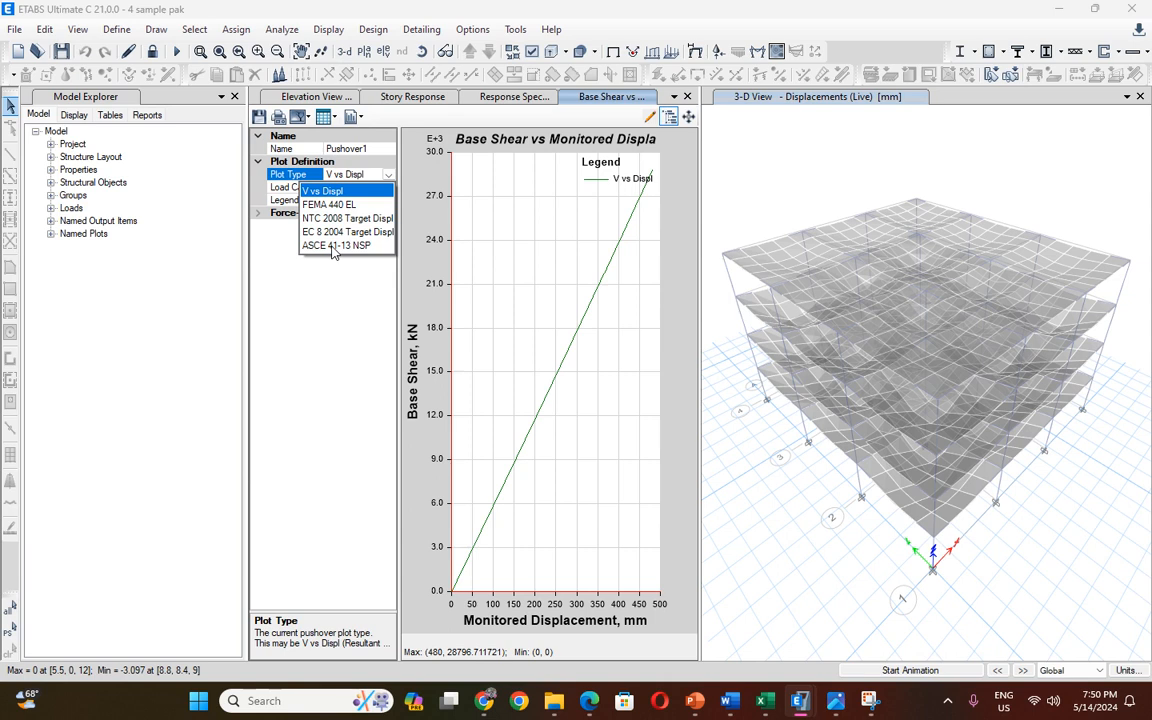
click(330, 204)
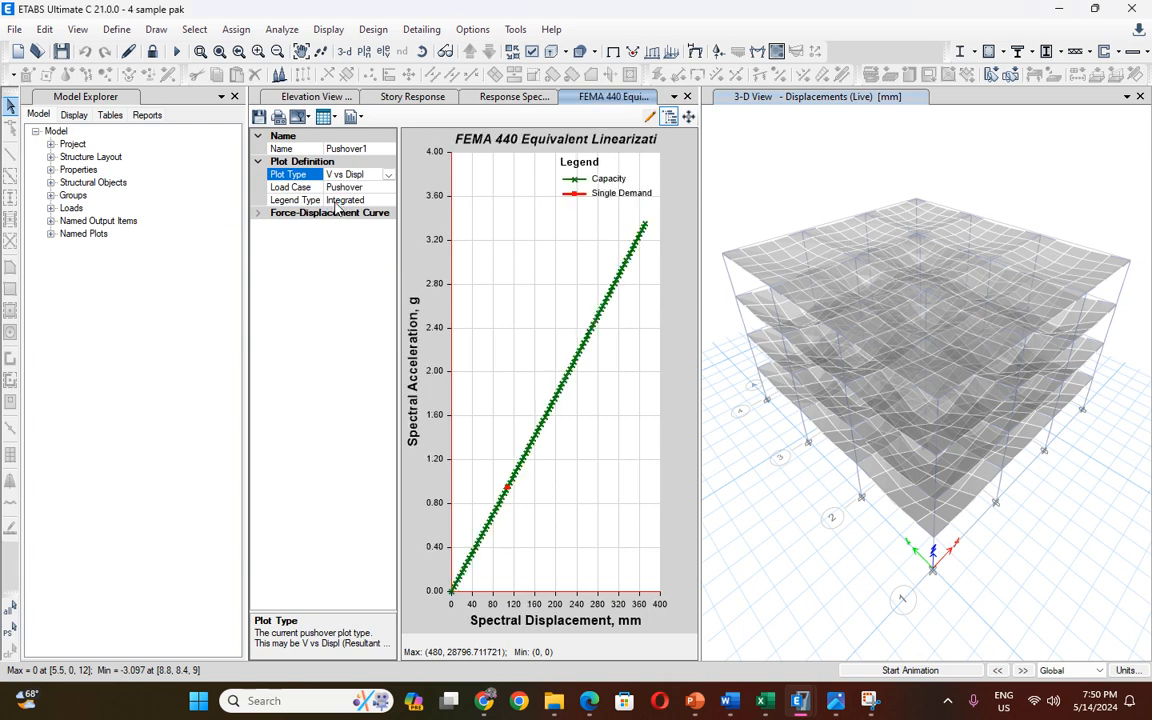
Check the load case options for the FEMA 440 plot, and switch its legend type to Stand Alone and back to Integrated.
click(364, 188)
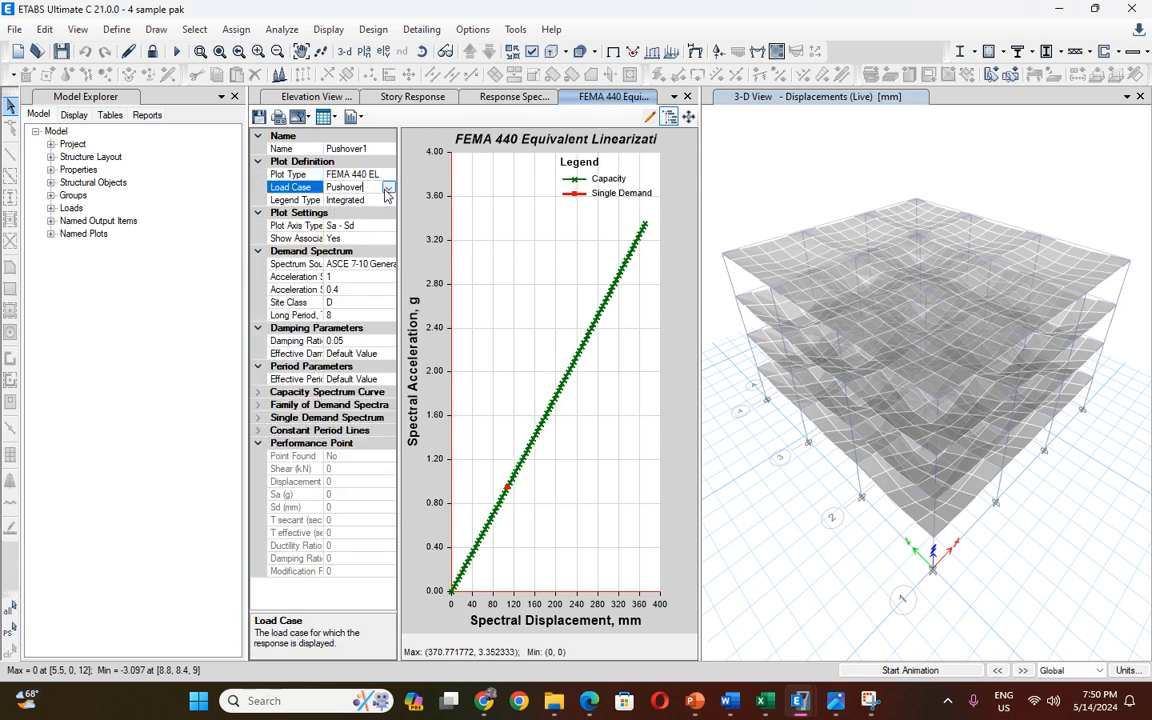
click(388, 188)
click(389, 190)
click(352, 200)
click(352, 200)
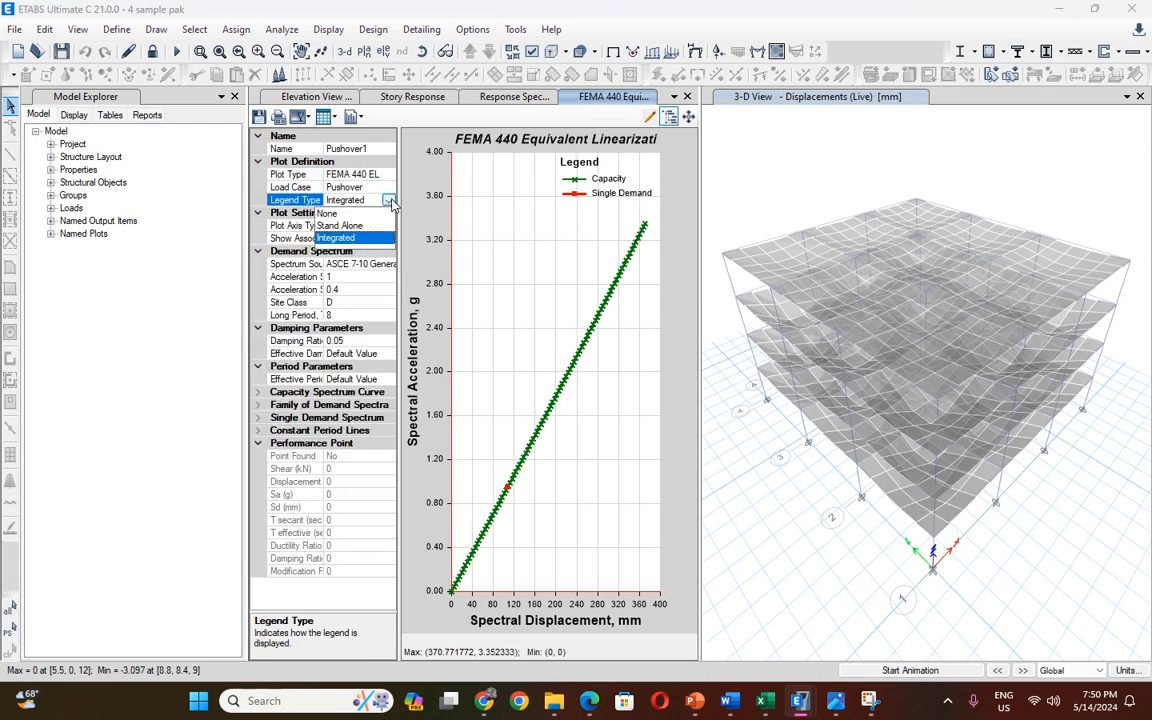
click(350, 226)
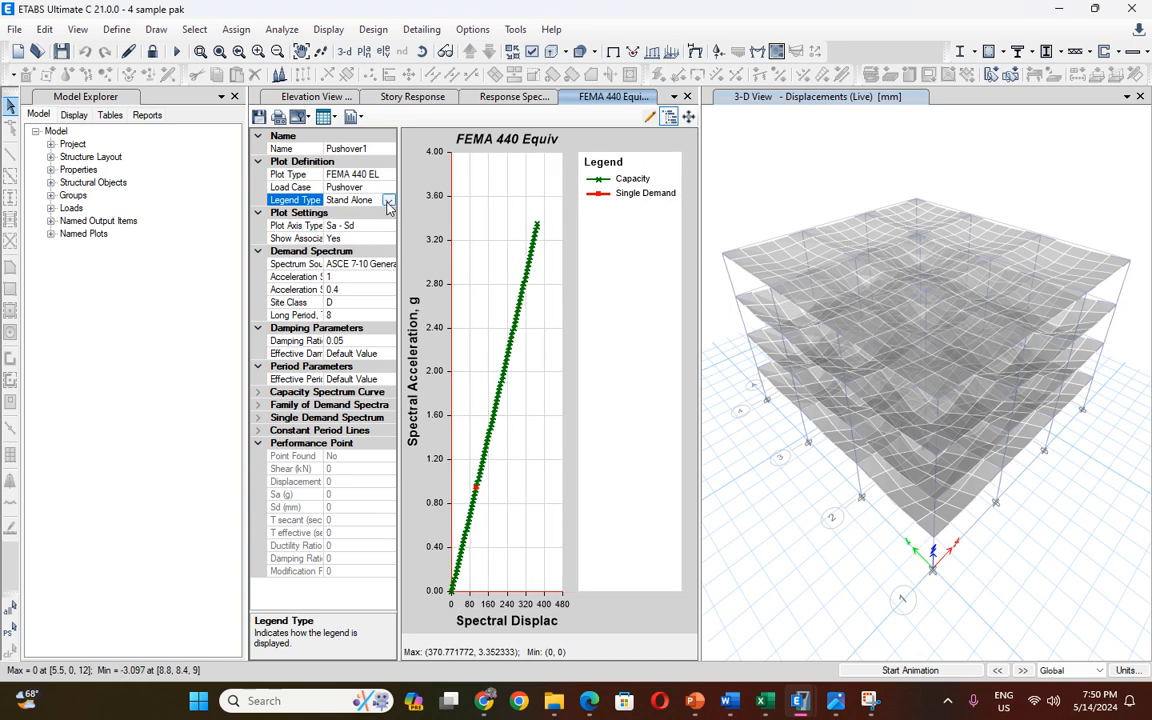
click(350, 200)
click(337, 239)
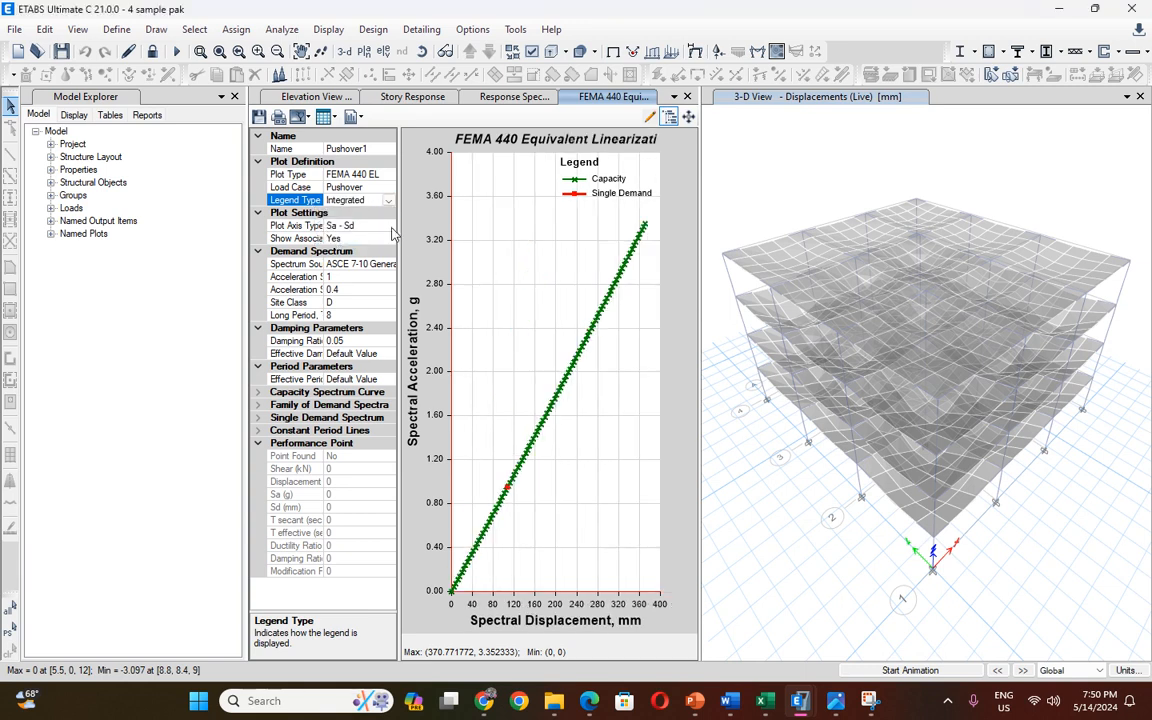
Switch the pushover curve's plot type to ASCE 41-13 NSP and dismiss the message.
click(379, 149)
click(380, 176)
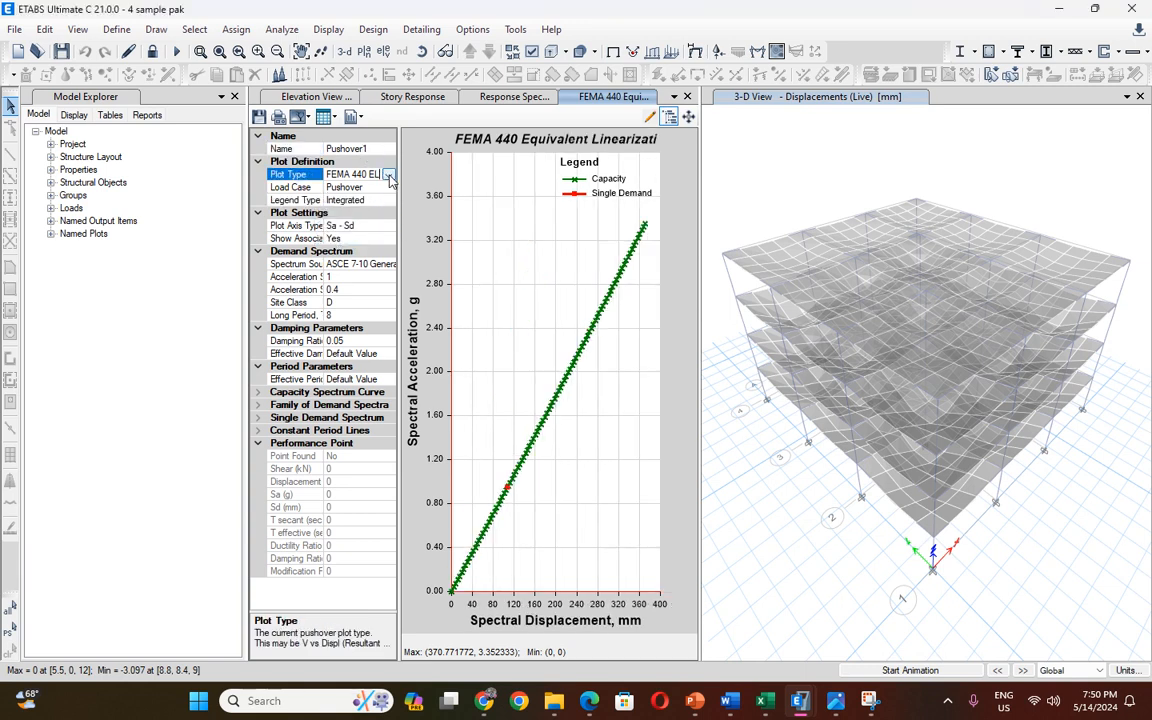
click(352, 174)
click(355, 250)
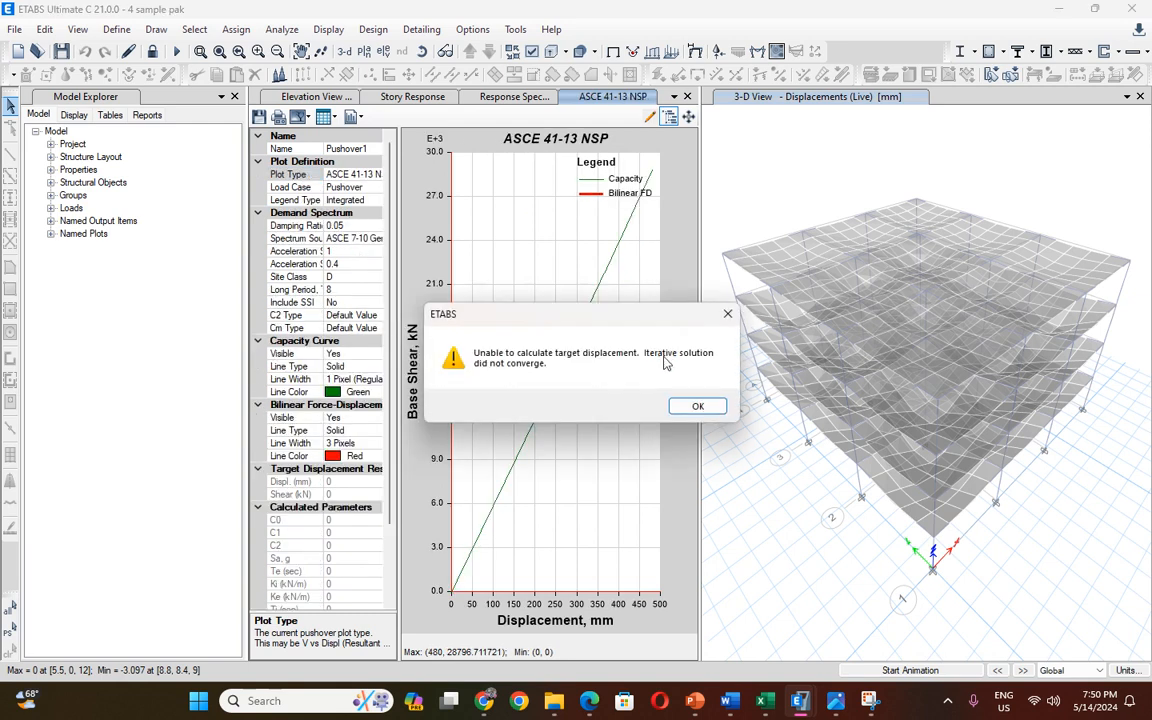
key(Return)
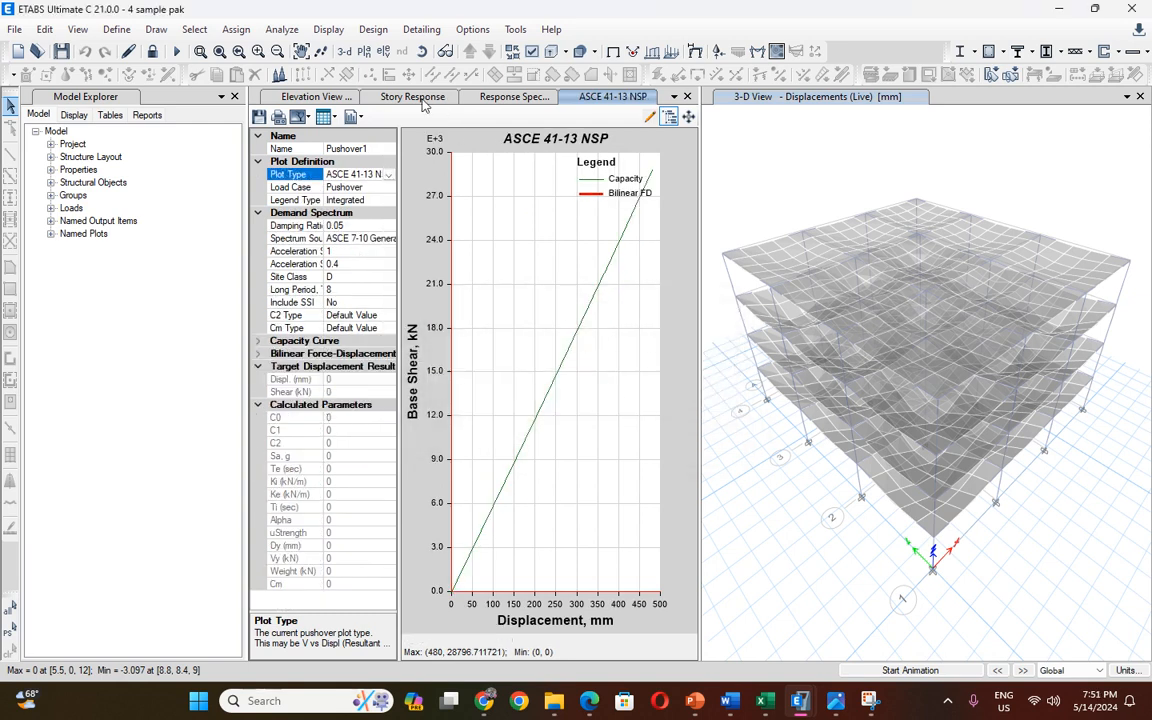
Show the deformed shape for the Pushover case in the 3-D view and close the pushover curve plot.
click(329, 30)
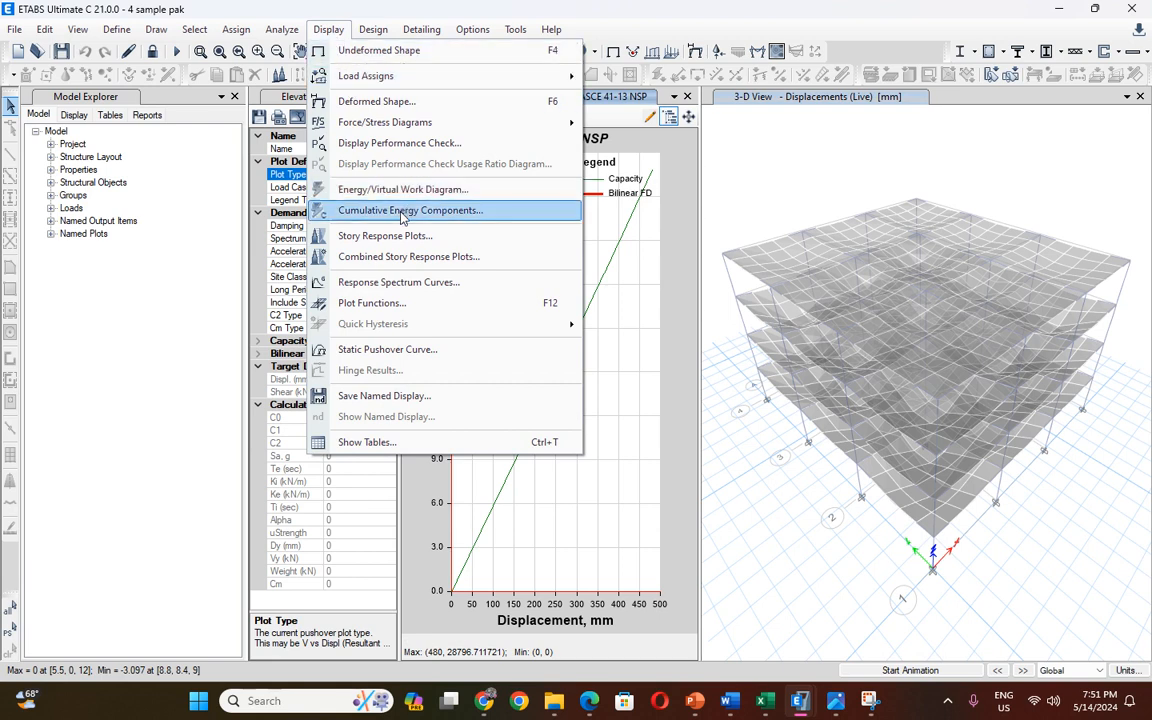
click(385, 104)
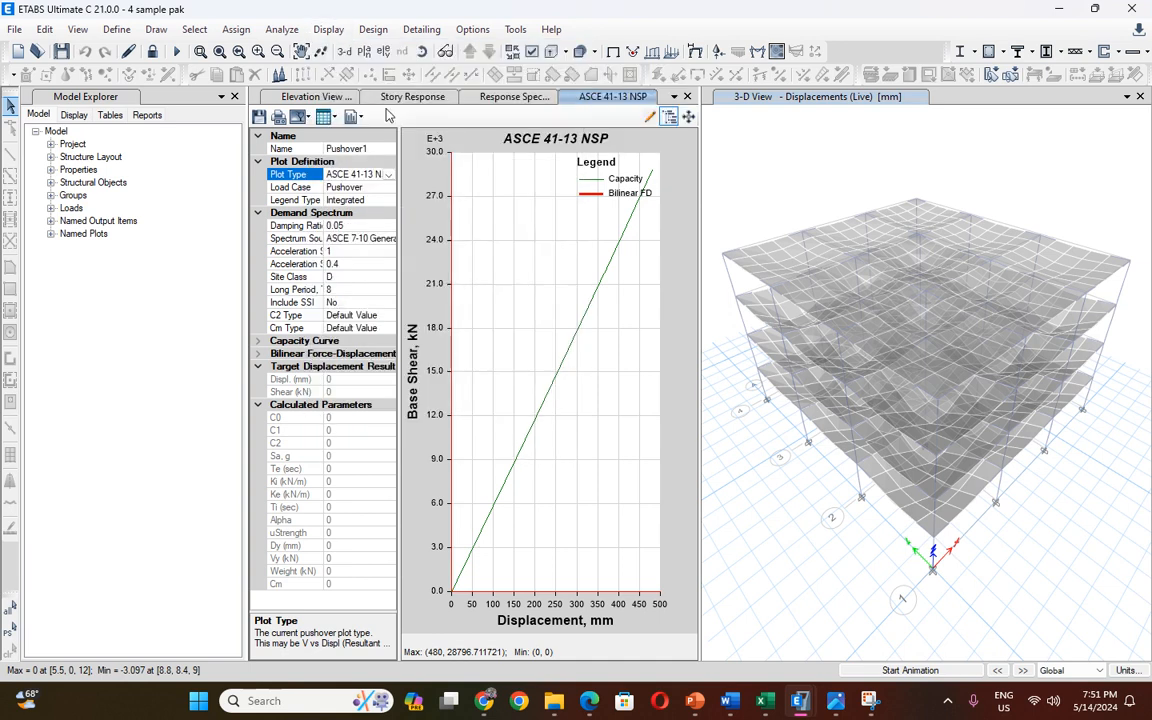
click(500, 133)
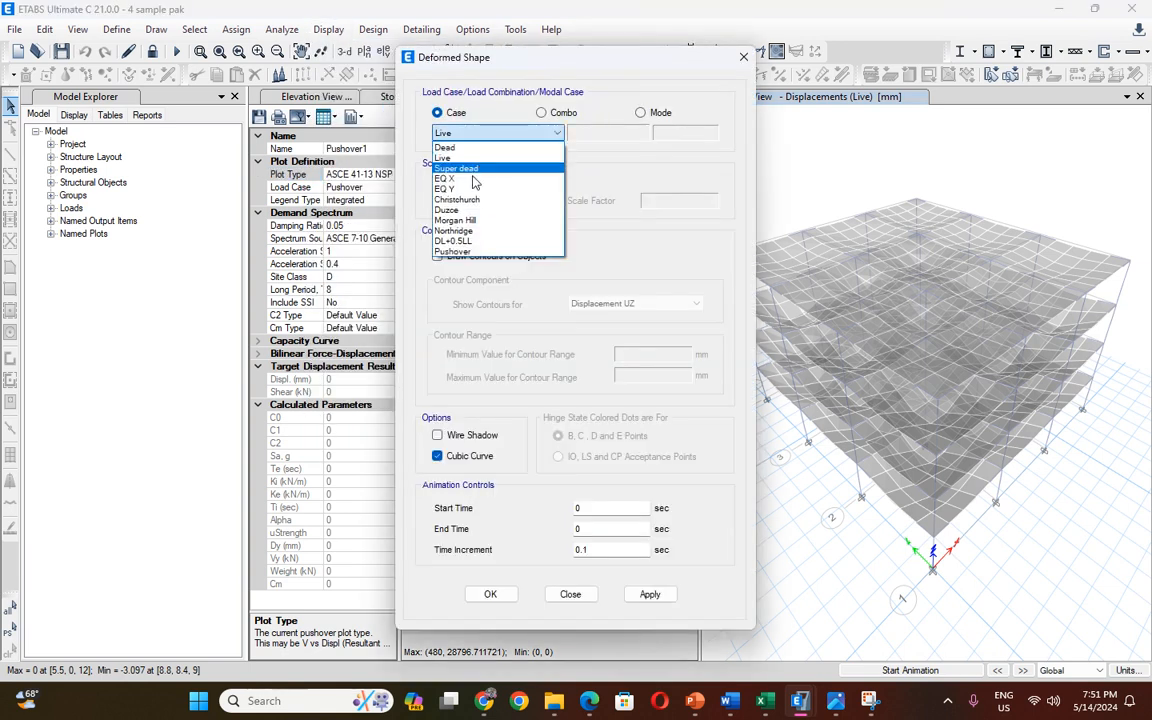
click(452, 251)
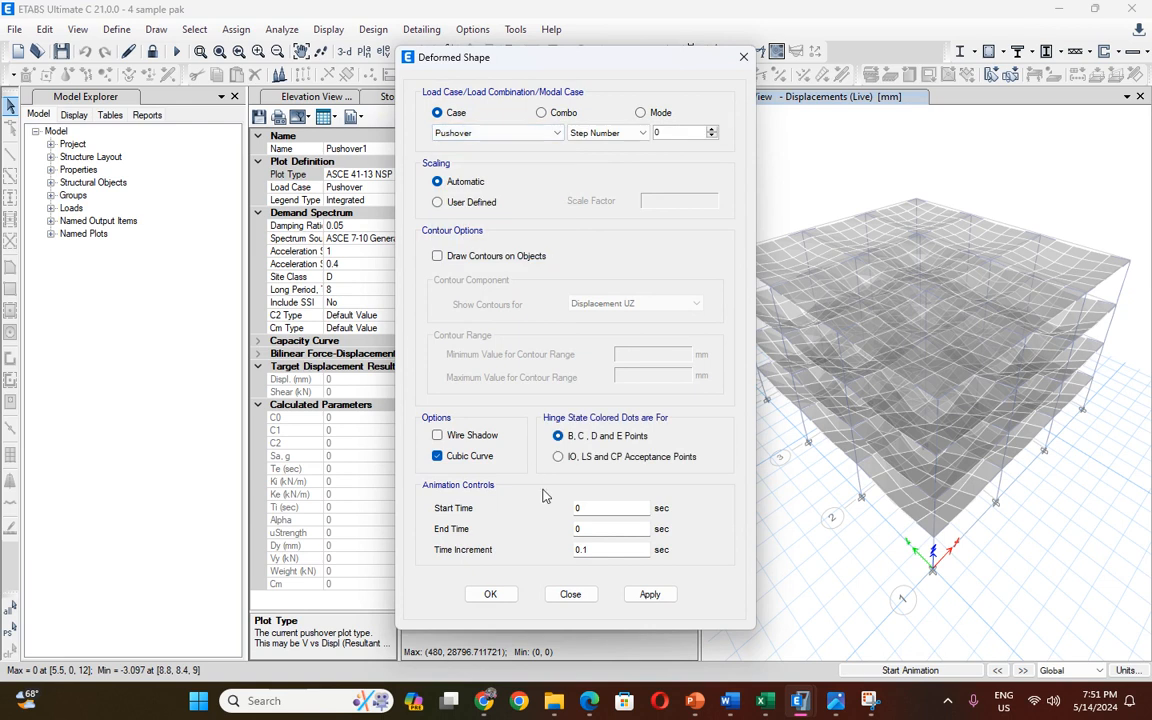
click(497, 599)
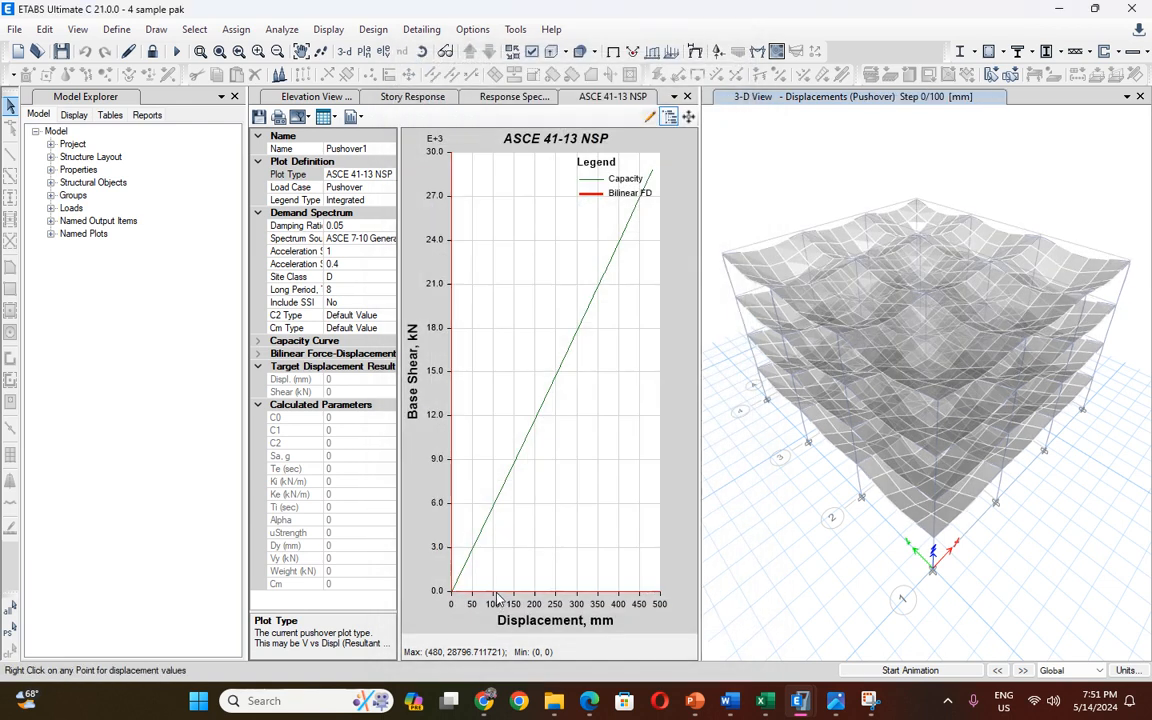
click(687, 96)
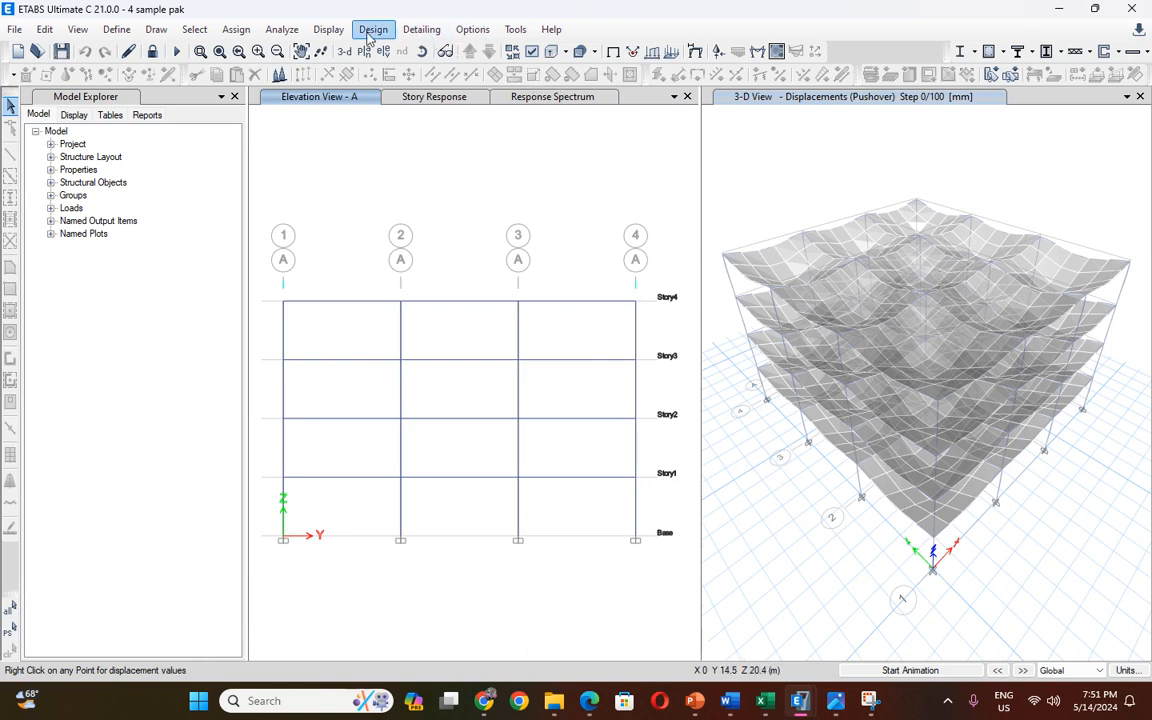
Display the shell resultant force F11 contours for the EQ X load case in the 3-D view.
click(329, 30)
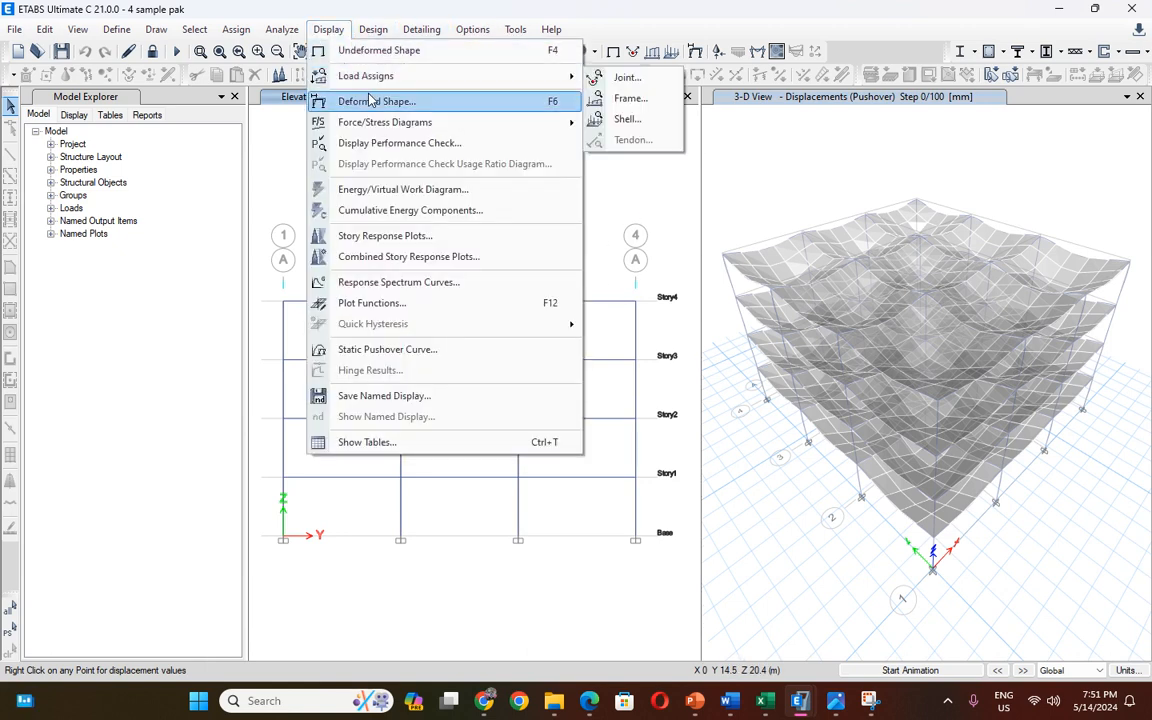
mouse_move(370, 122)
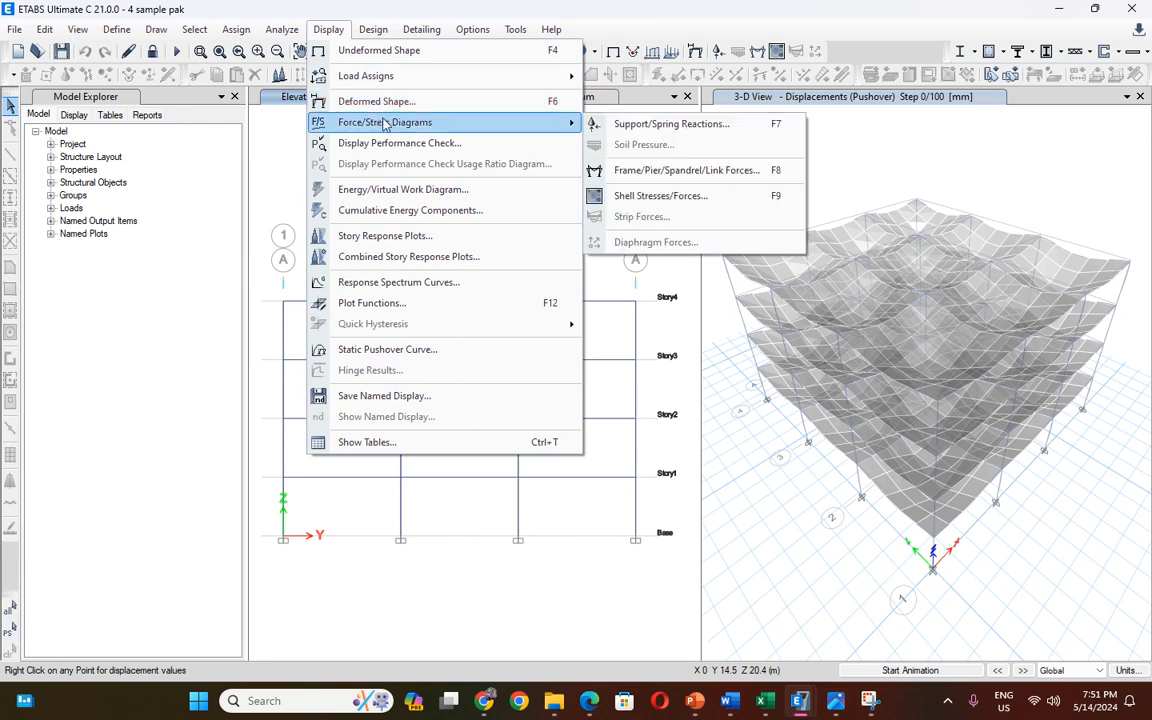
click(638, 195)
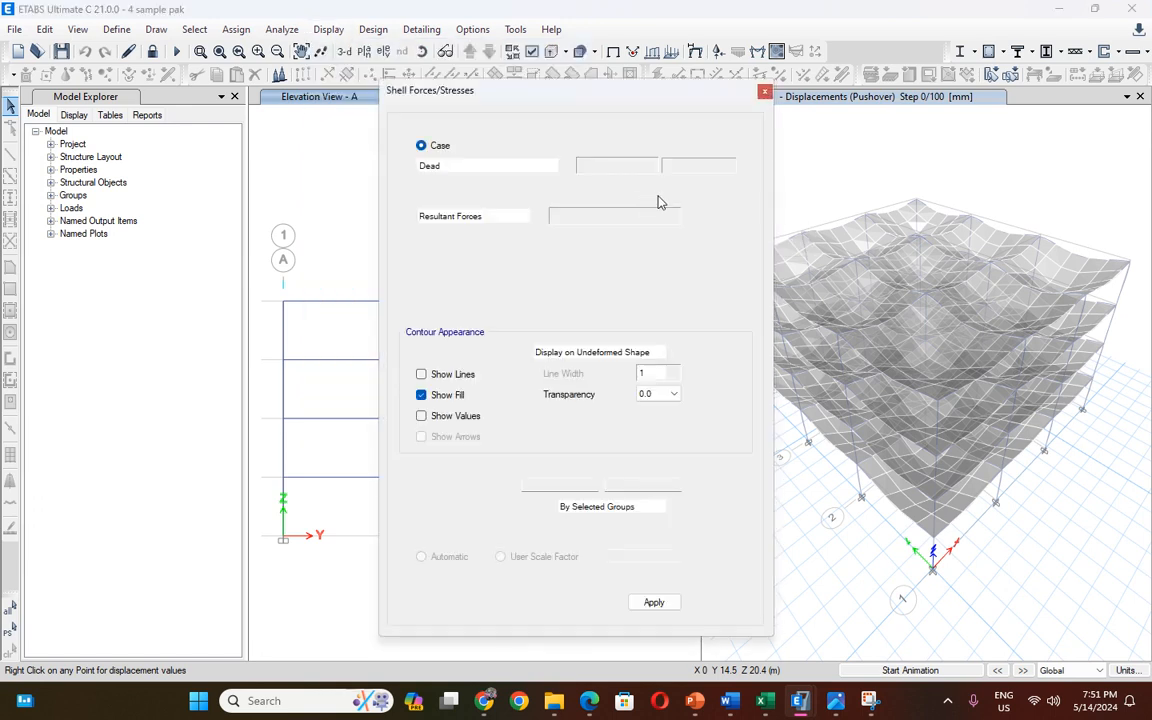
click(520, 166)
click(450, 221)
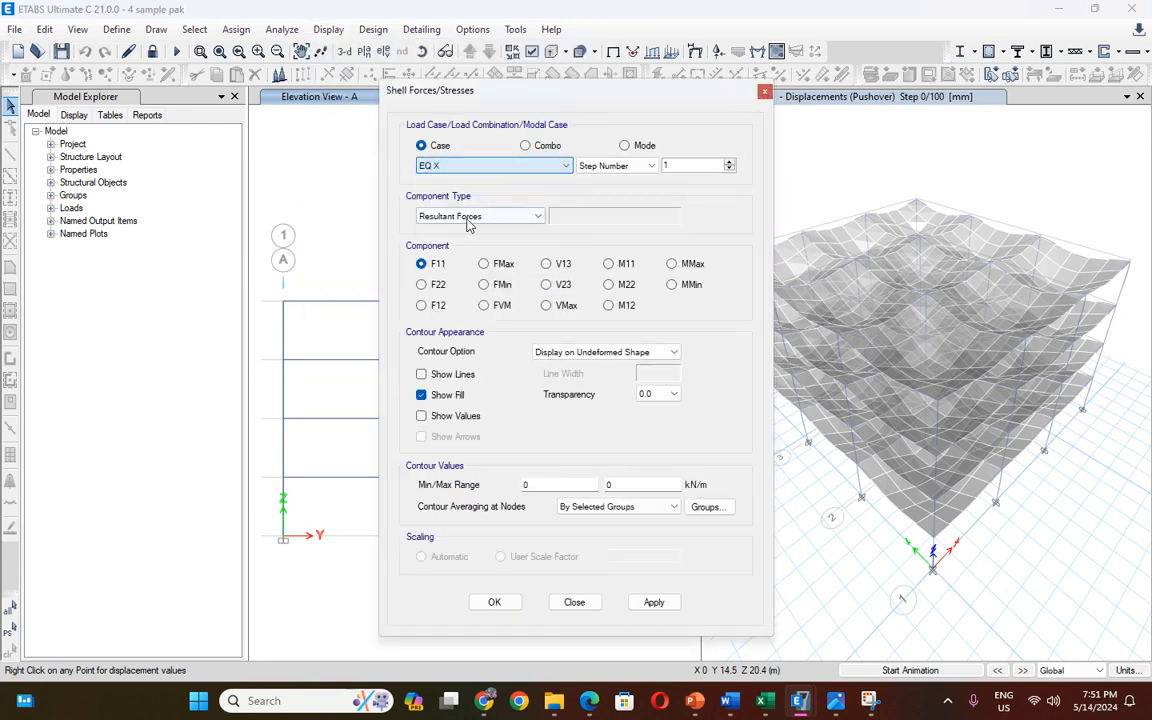
click(652, 602)
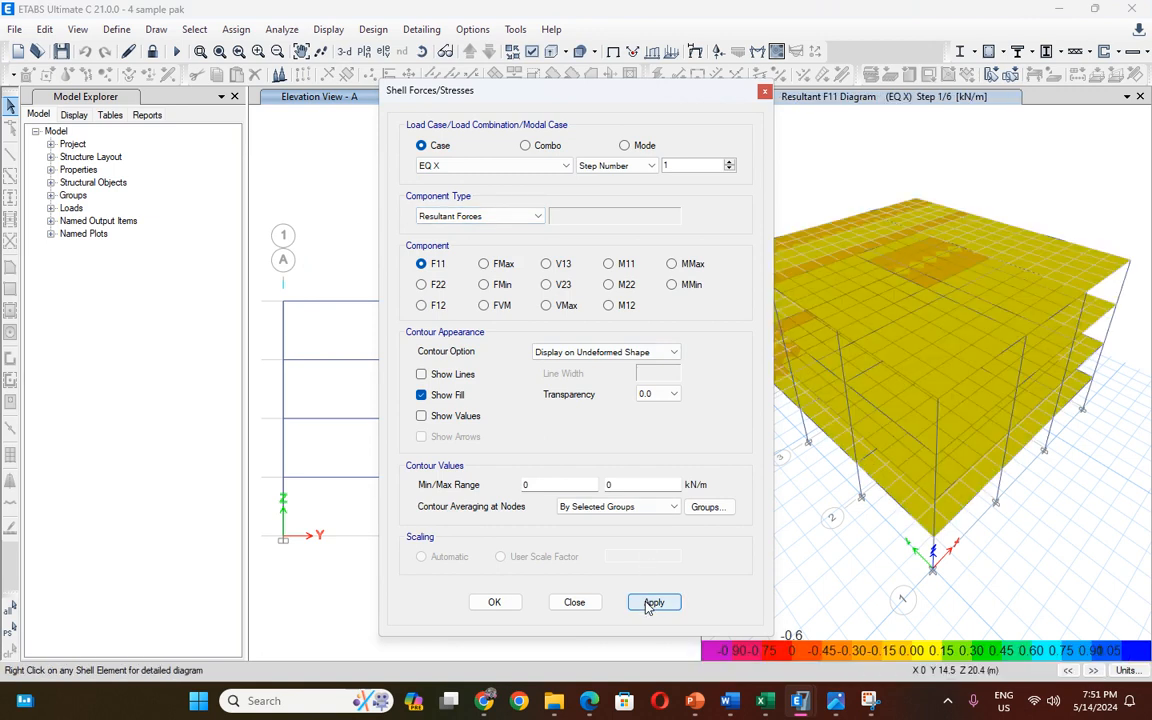
click(763, 95)
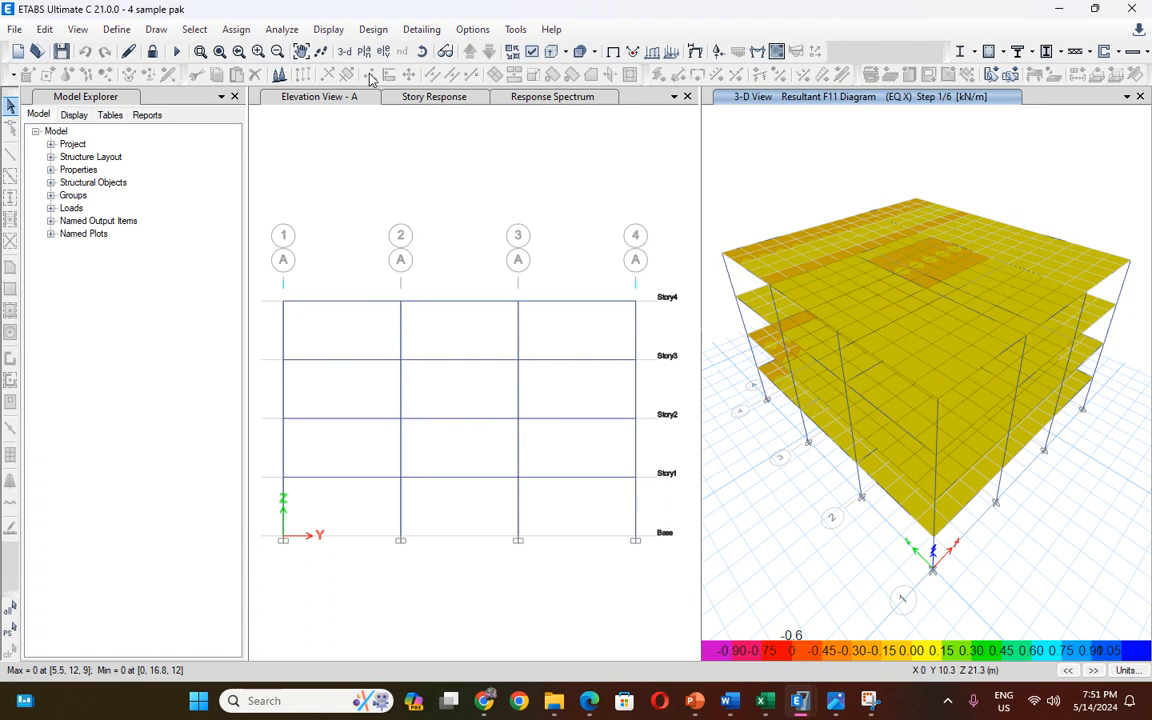
Return the 3-D view from shell forces to the deformed shape for the Pushover case at step 0.
click(697, 53)
click(490, 133)
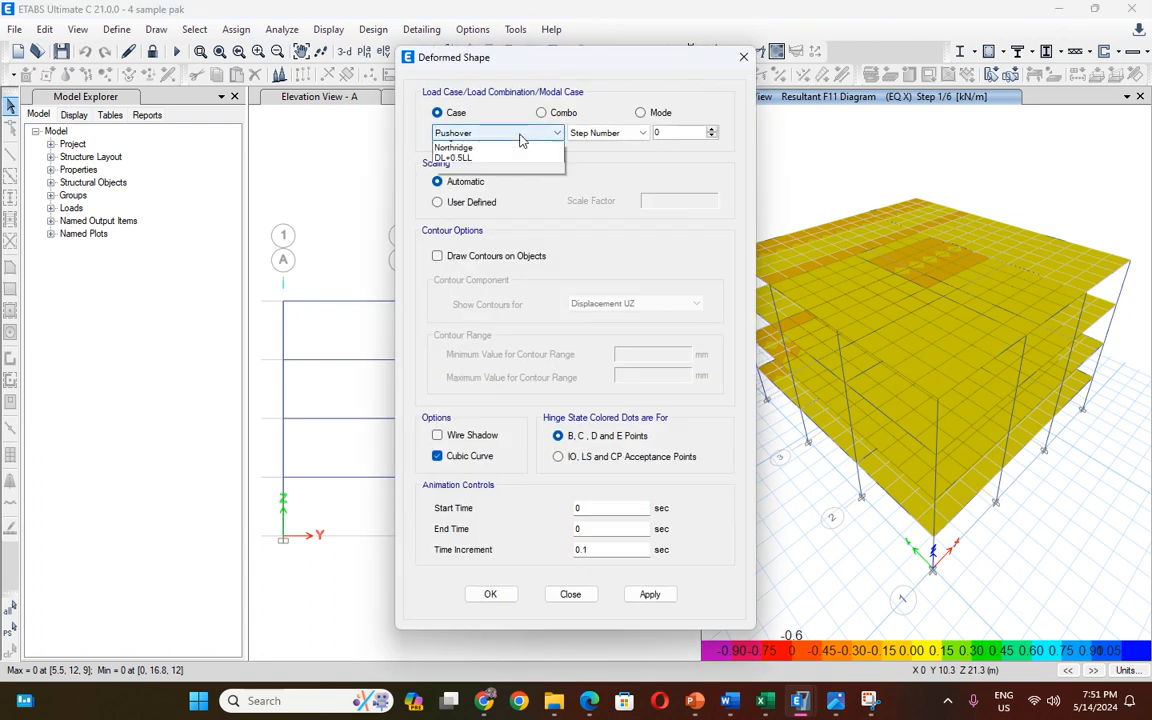
click(460, 251)
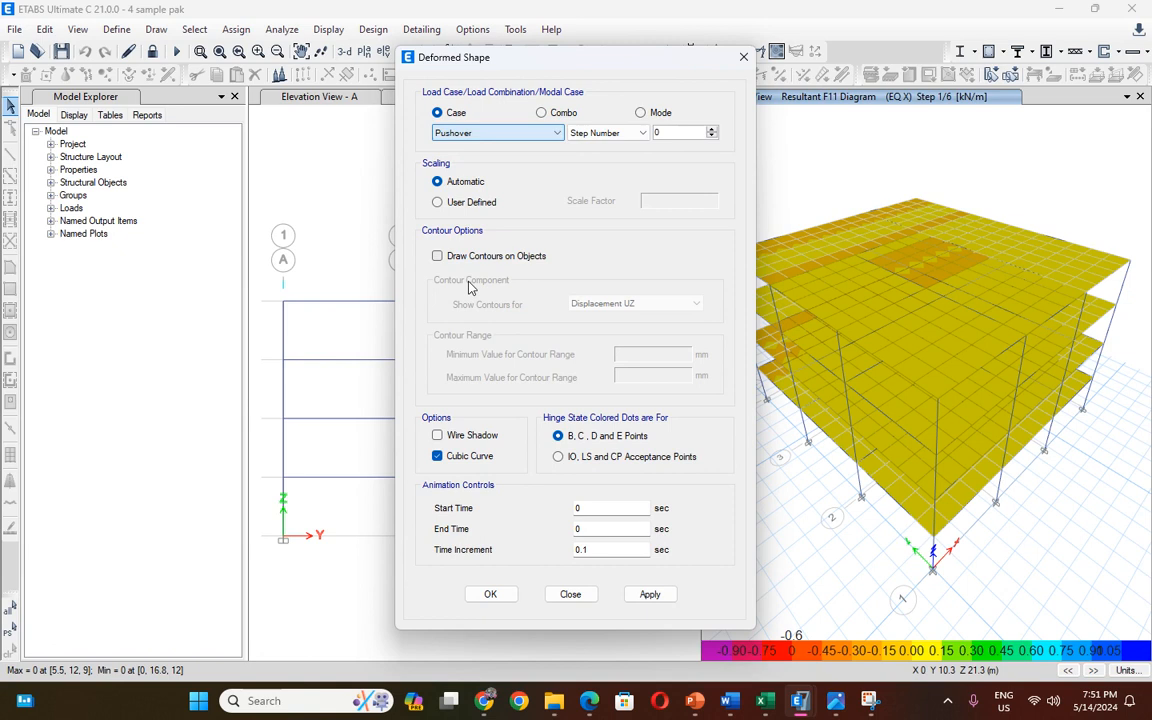
click(645, 597)
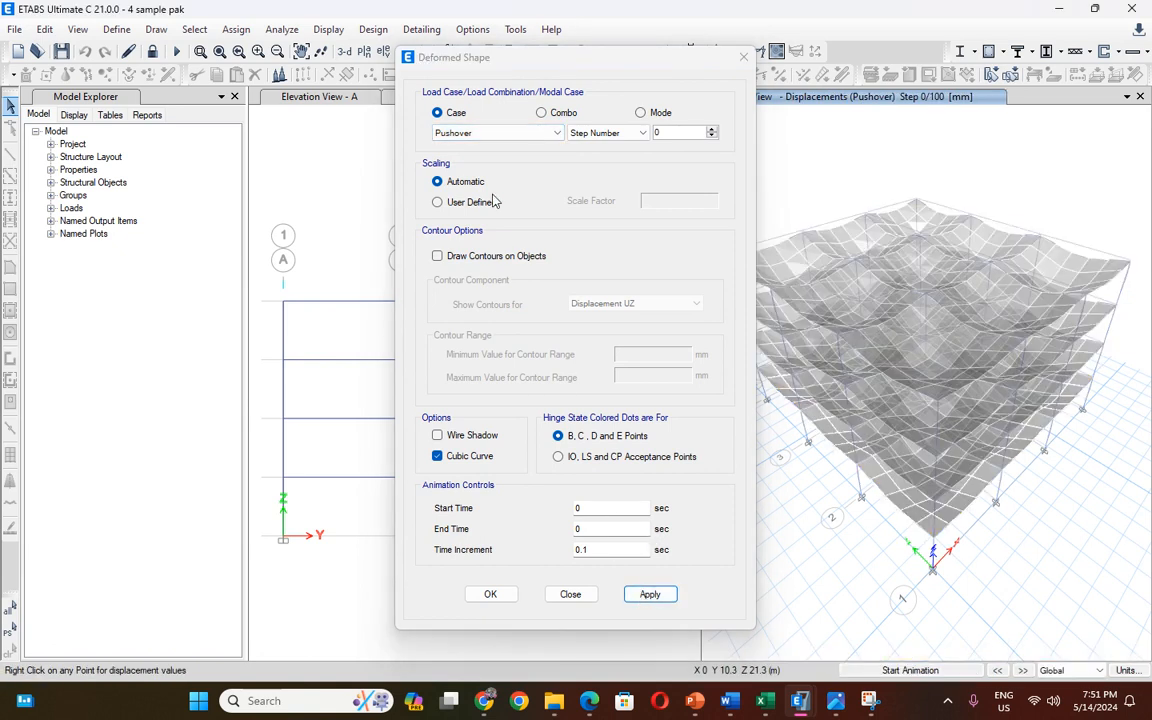
Show the deformed shape for the Morgan Hill case, start its animation, and stop it.
click(495, 133)
click(445, 222)
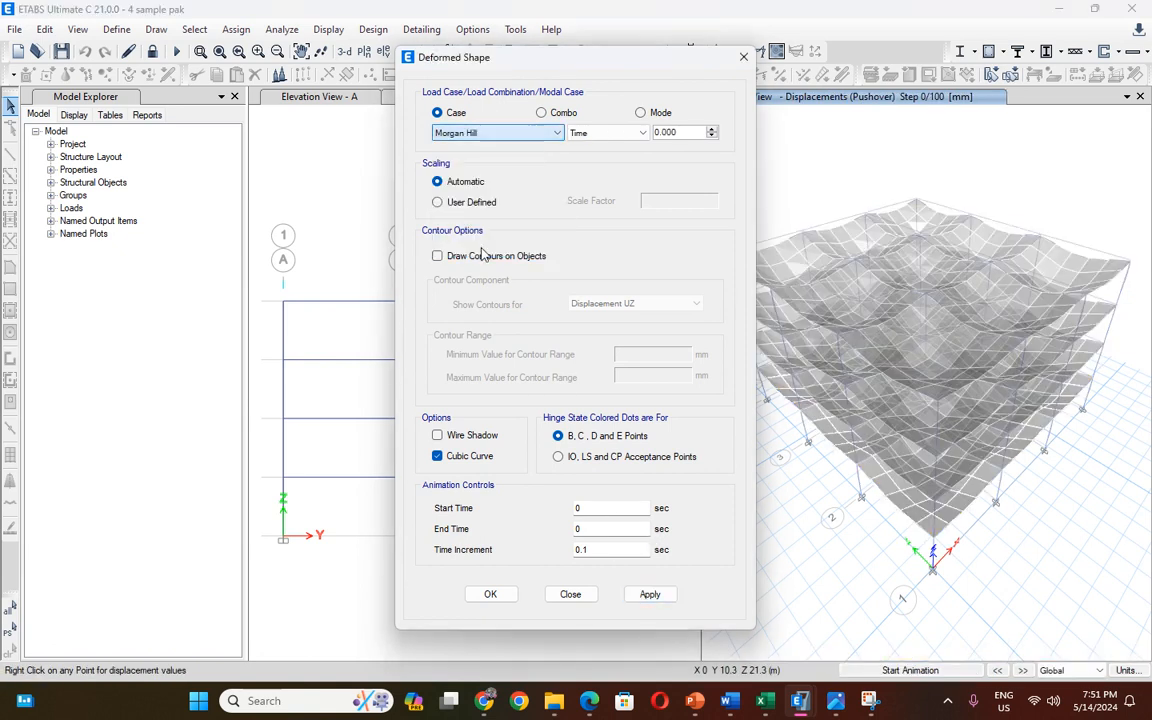
click(650, 594)
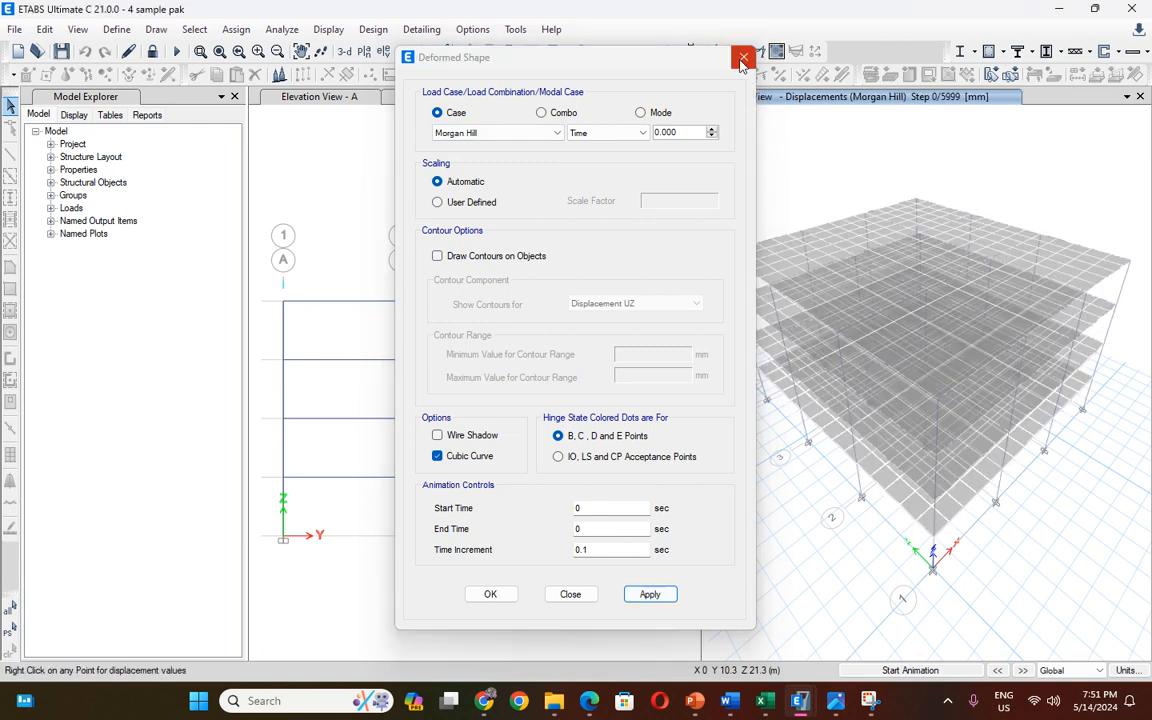
click(743, 57)
click(930, 672)
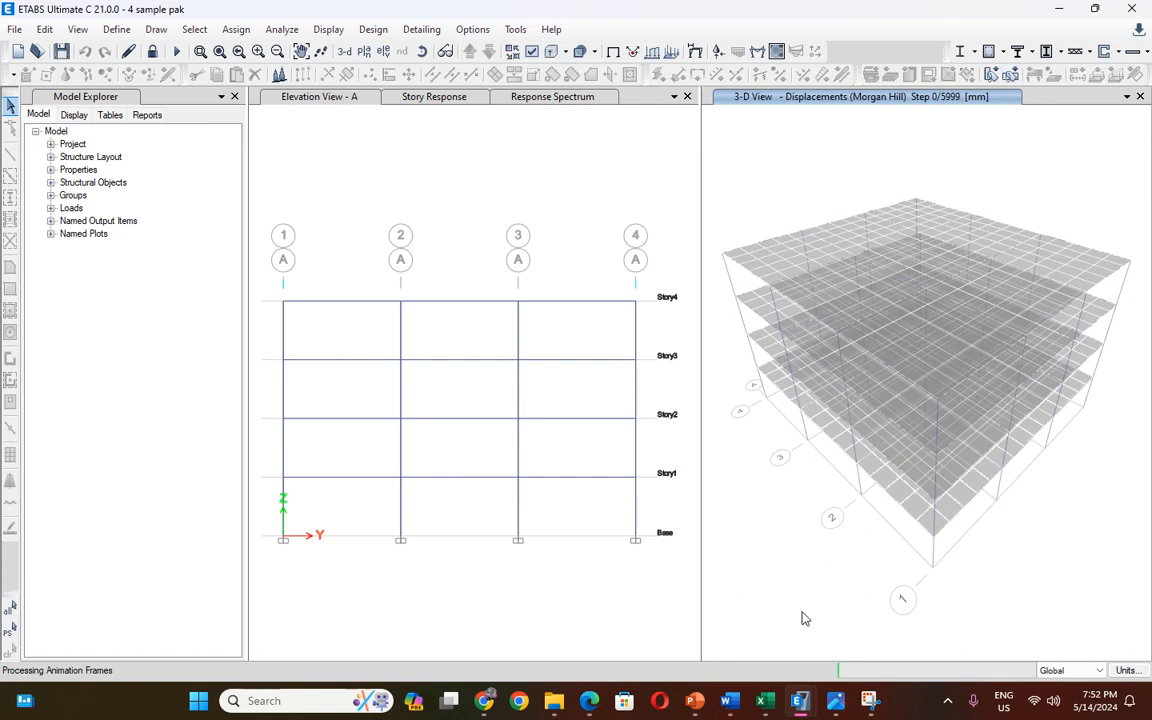
click(908, 671)
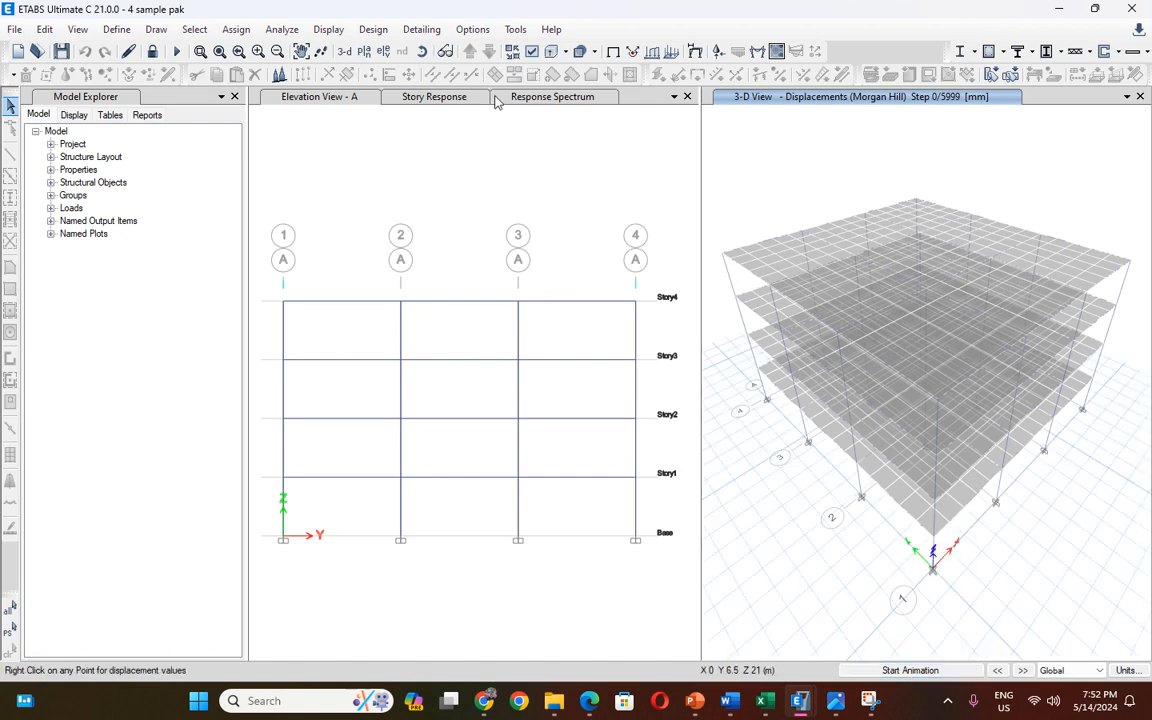
click(419, 31)
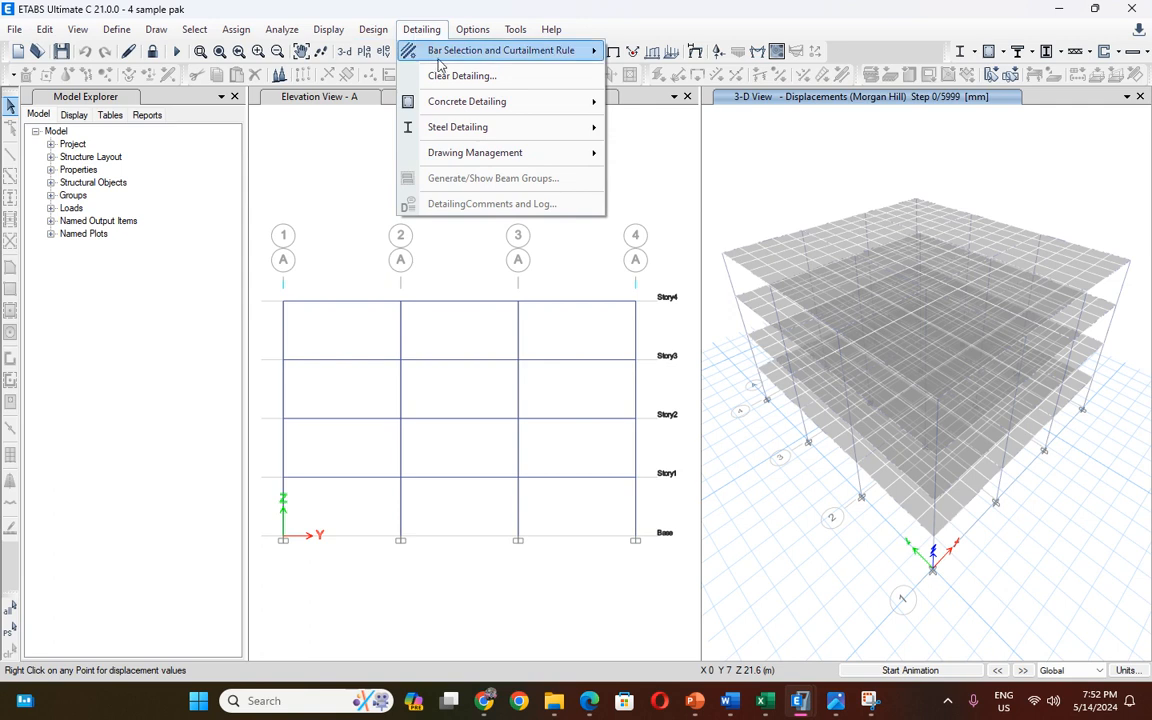
mouse_move(443, 58)
mouse_move(465, 104)
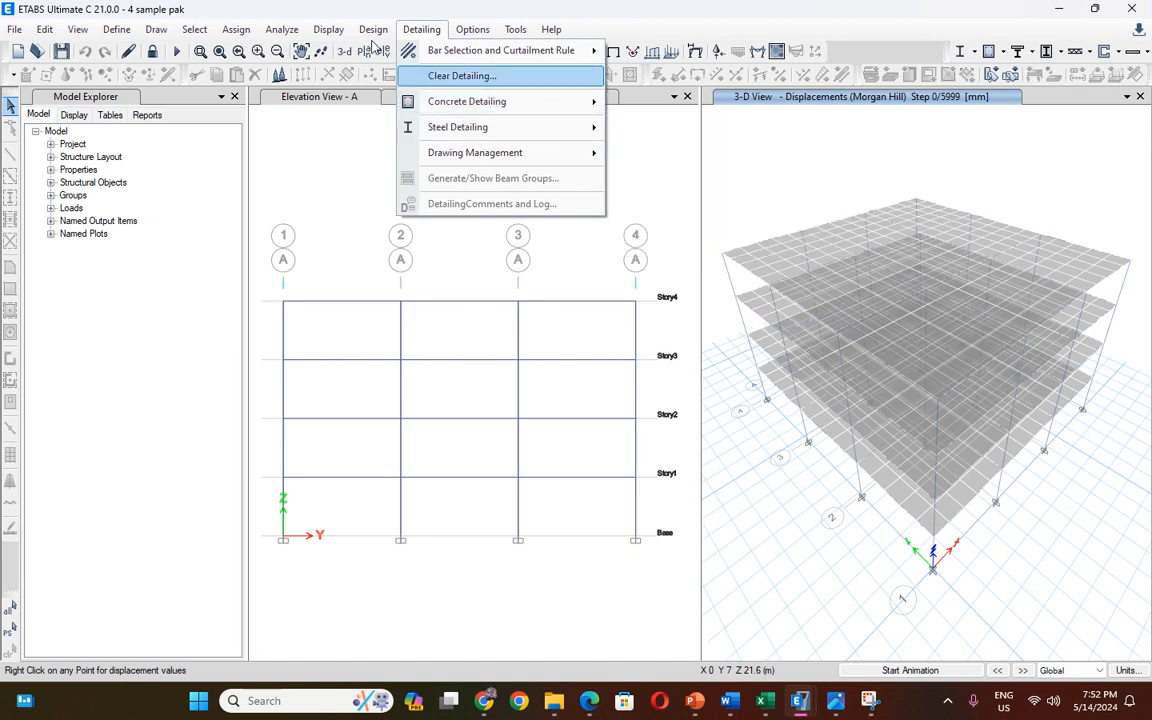
click(326, 34)
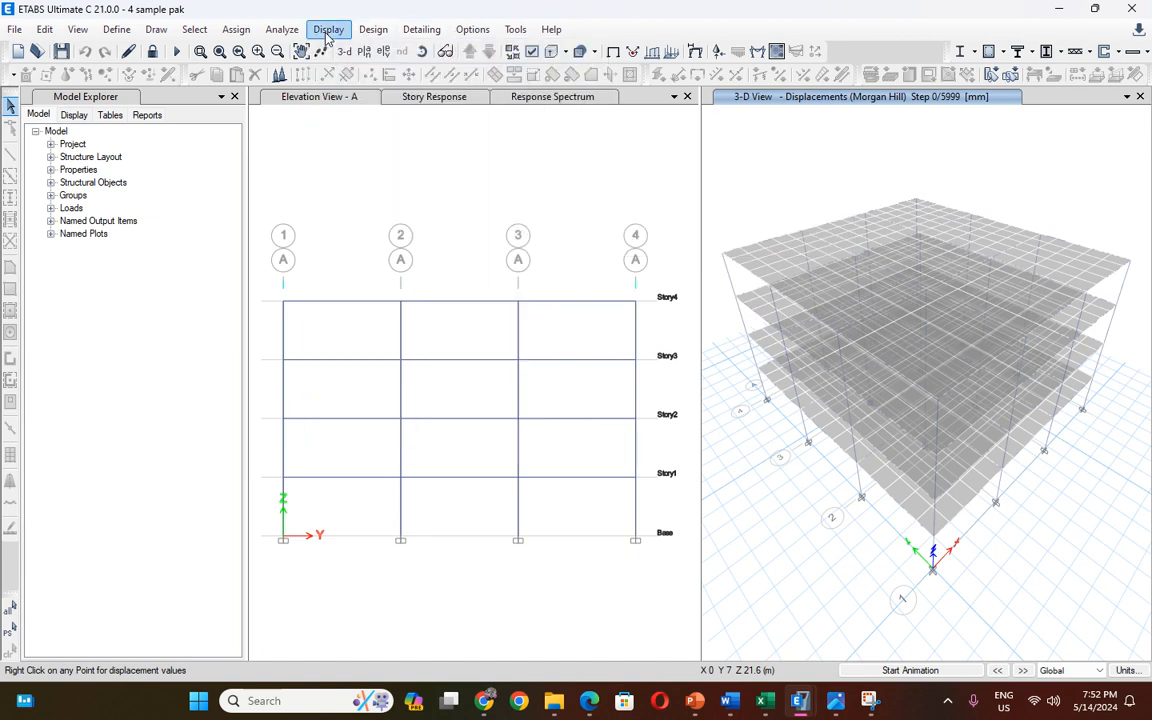
click(326, 34)
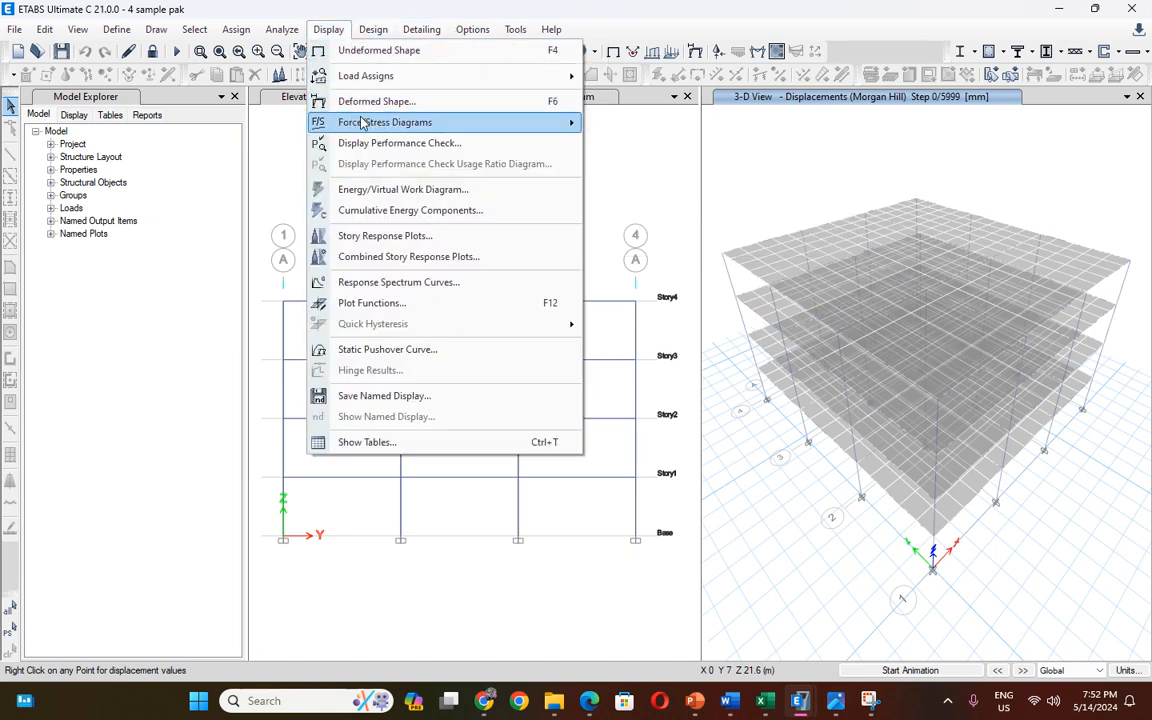
mouse_move(366, 126)
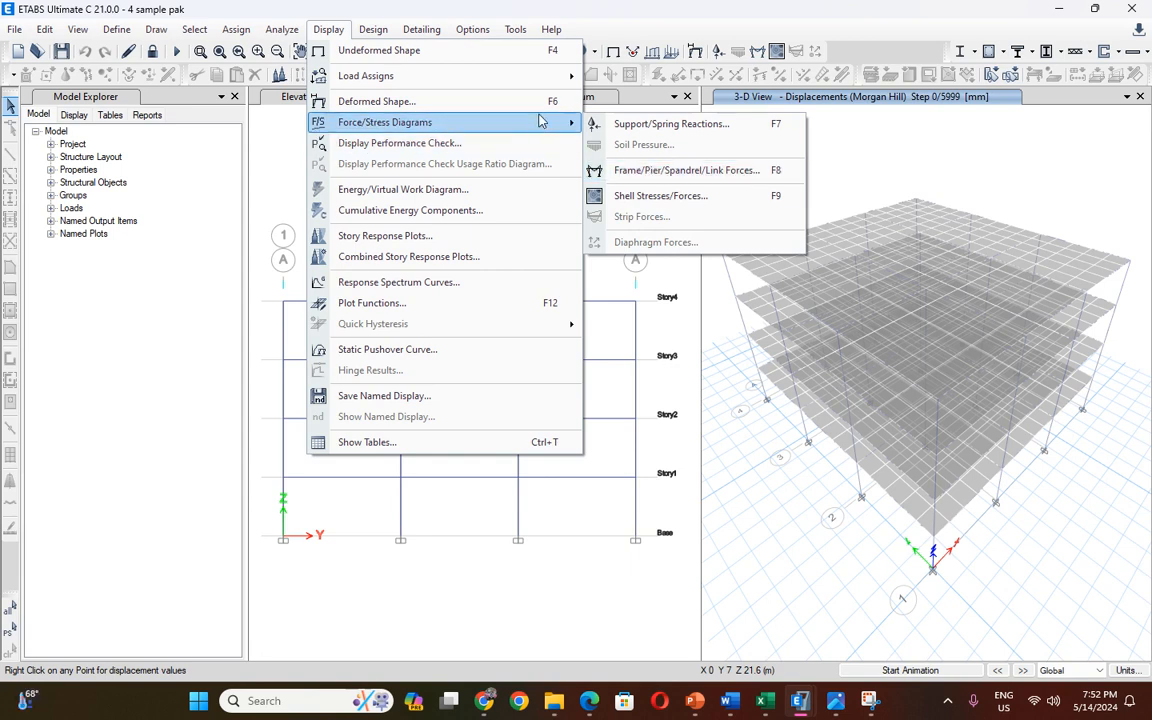
mouse_move(429, 86)
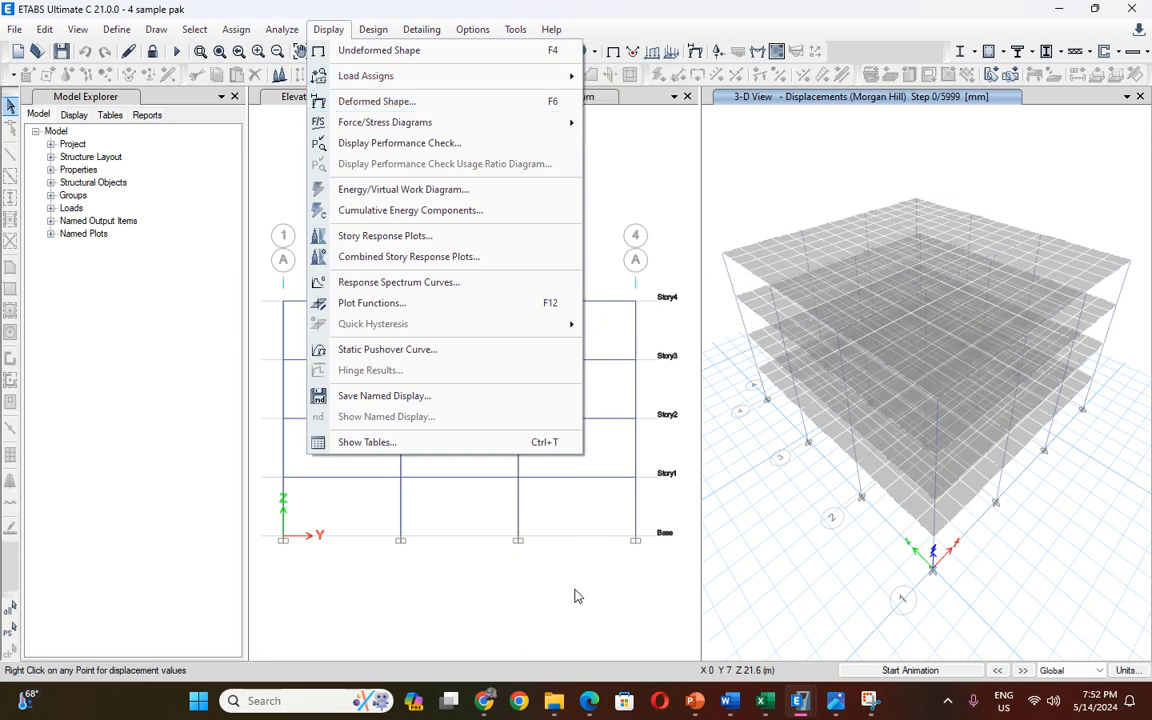
Switch to File Explorer and open the ABCDE, IO.Ls.CP image from the Non-Linear Modelling Concepts folder in a maximized viewer.
click(554, 701)
click(645, 13)
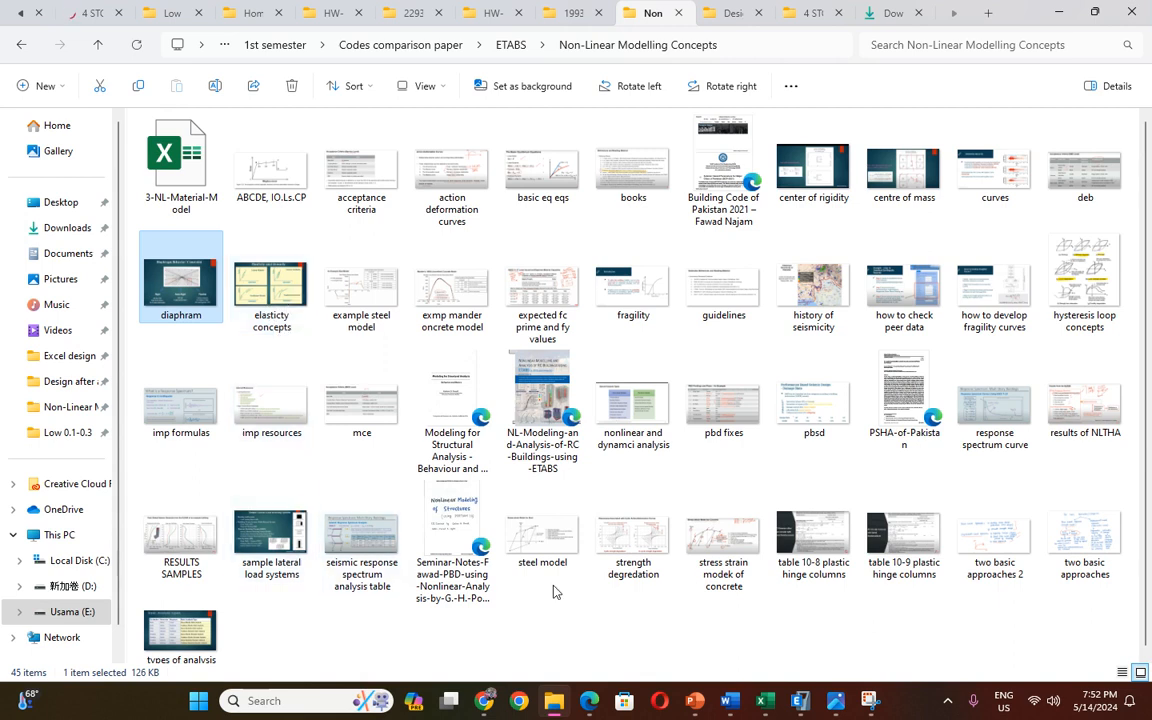
double_click(278, 172)
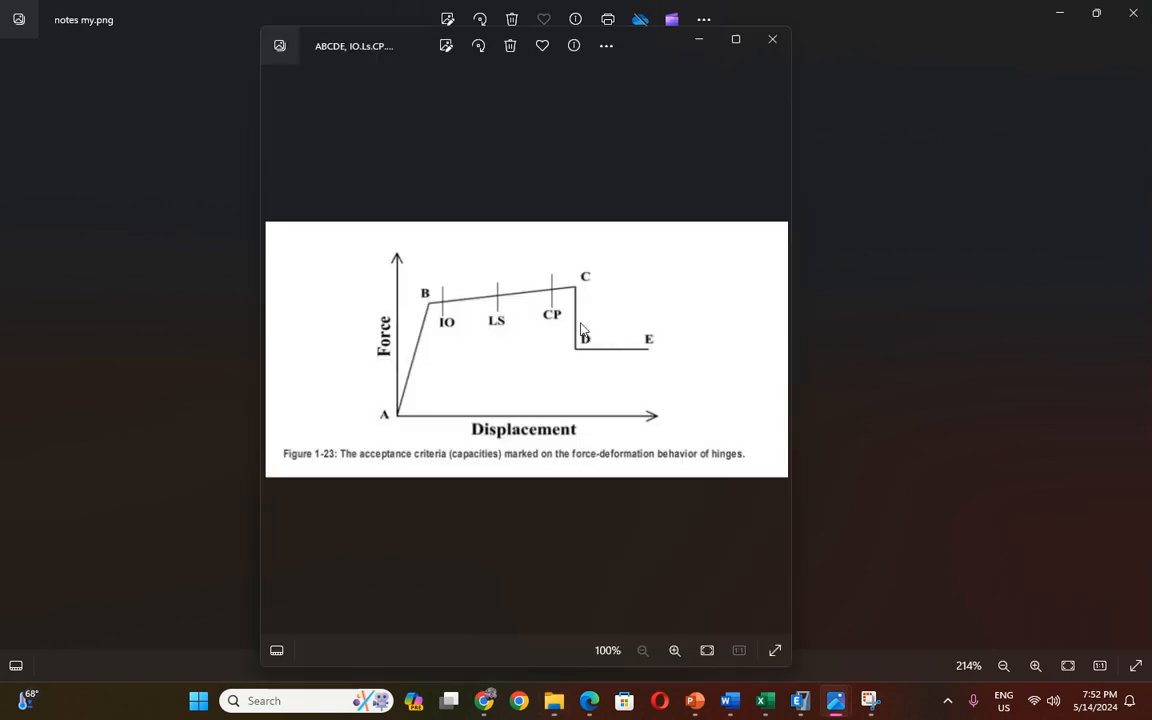
click(733, 47)
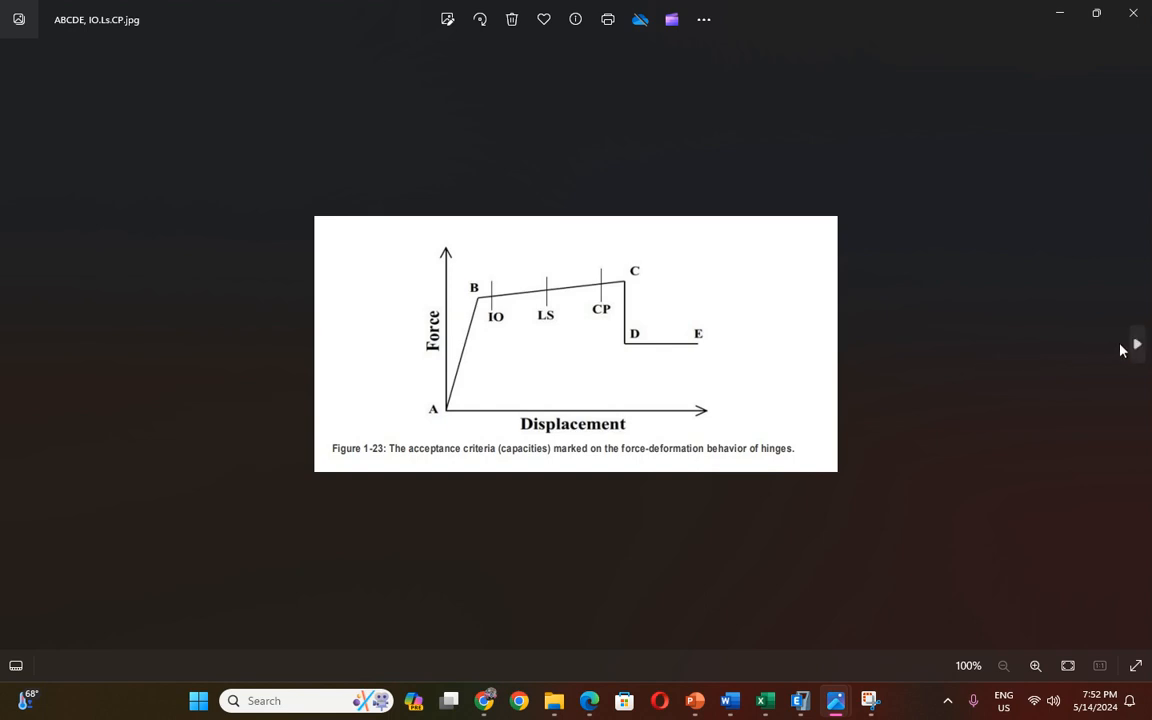
Browse the following reference images from the service-level acceptance criteria through equilibrium equations and center of rigidity to the DBE-level acceptance criteria.
click(1136, 344)
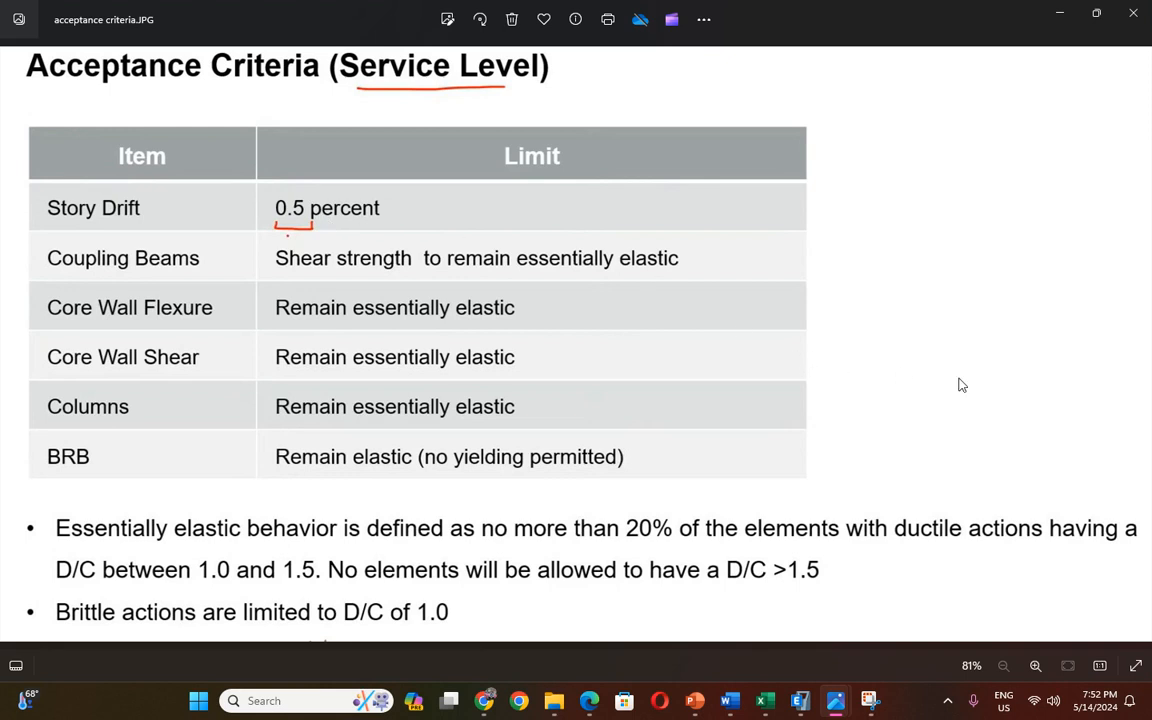
click(1136, 344)
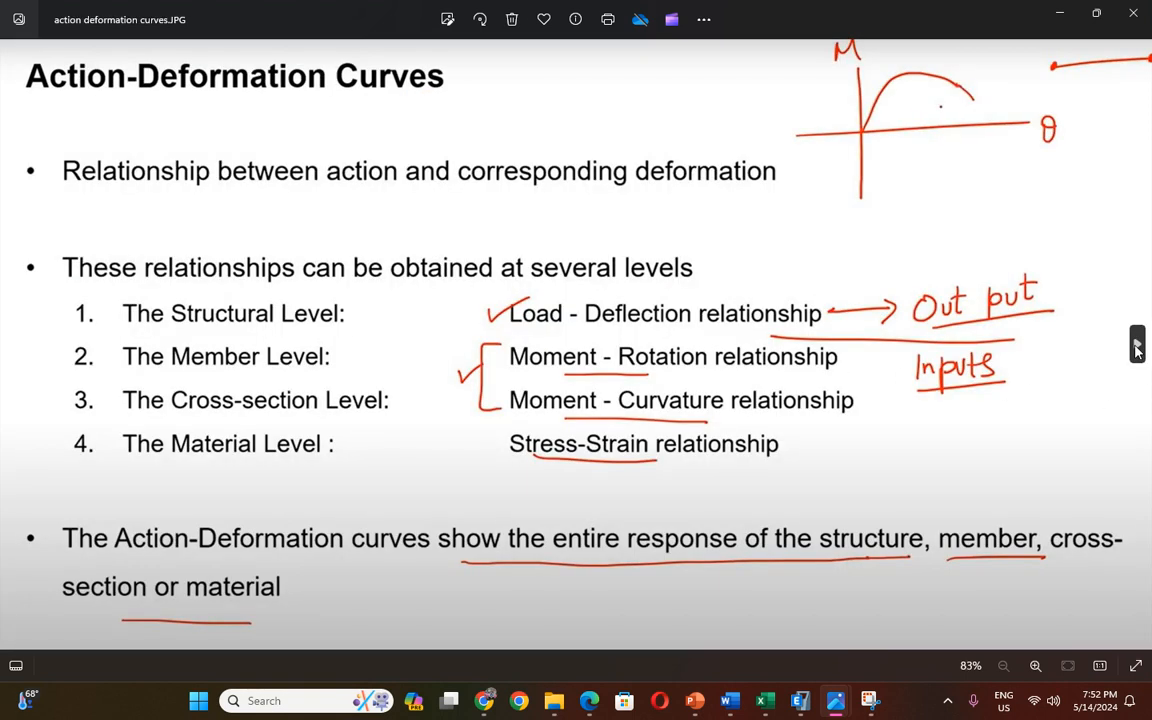
click(14, 342)
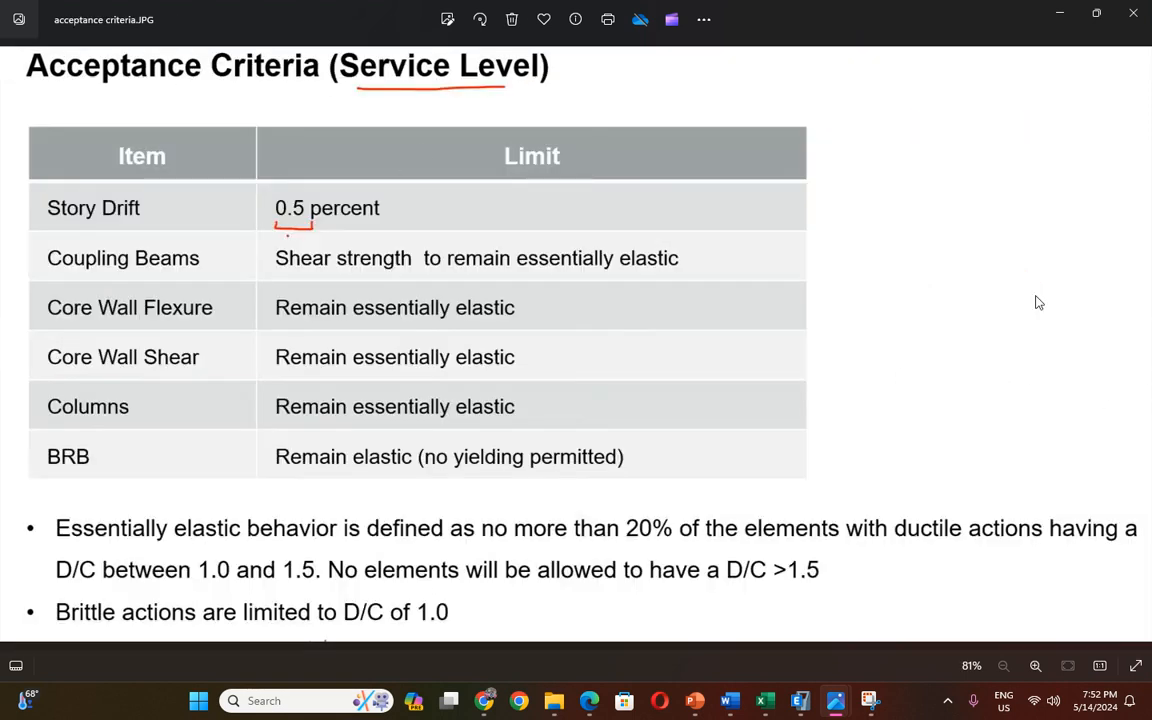
click(1137, 344)
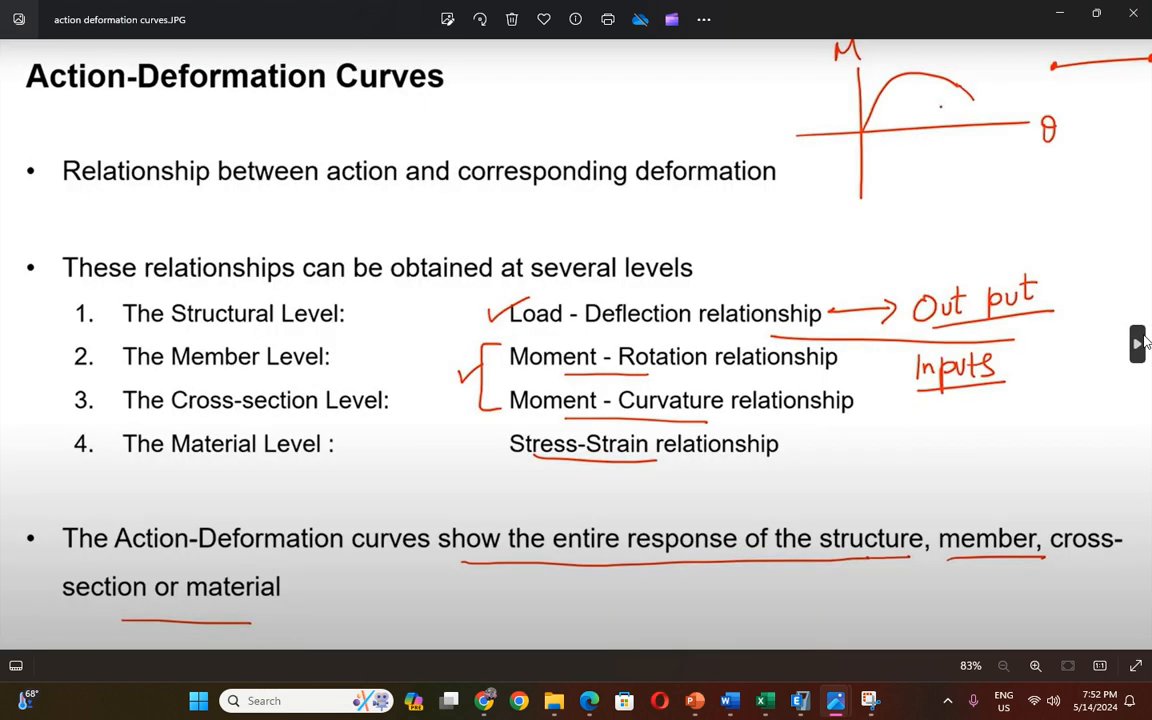
click(1137, 344)
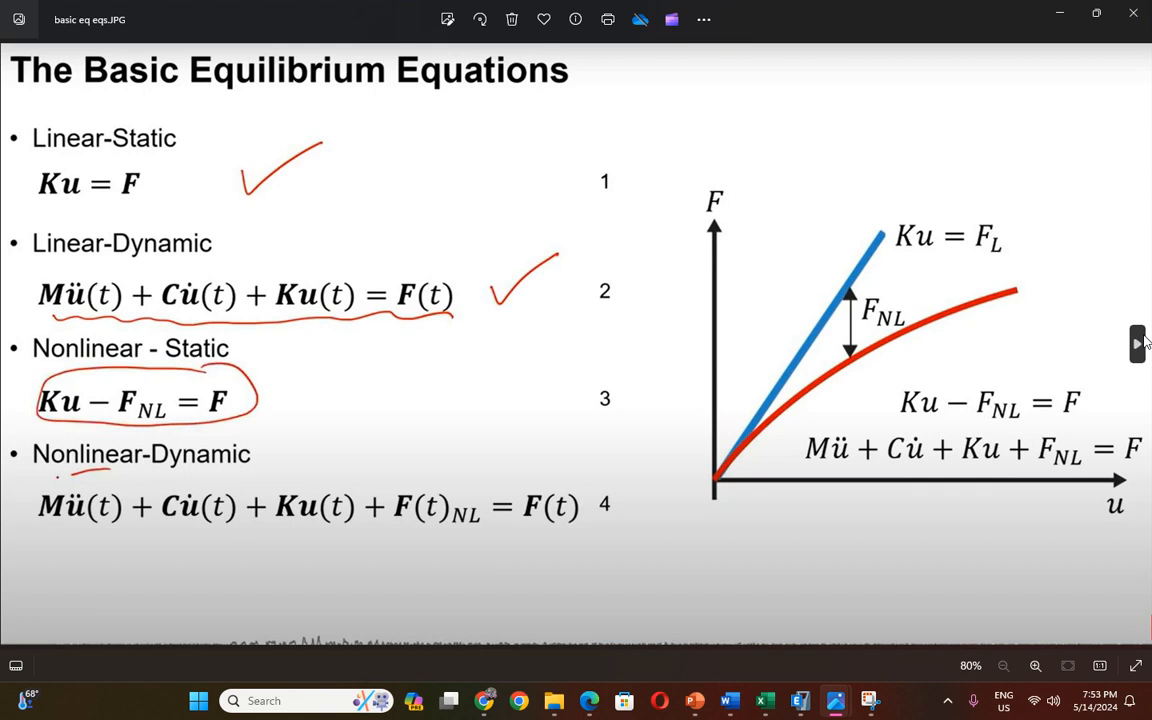
click(1138, 343)
click(1138, 343)
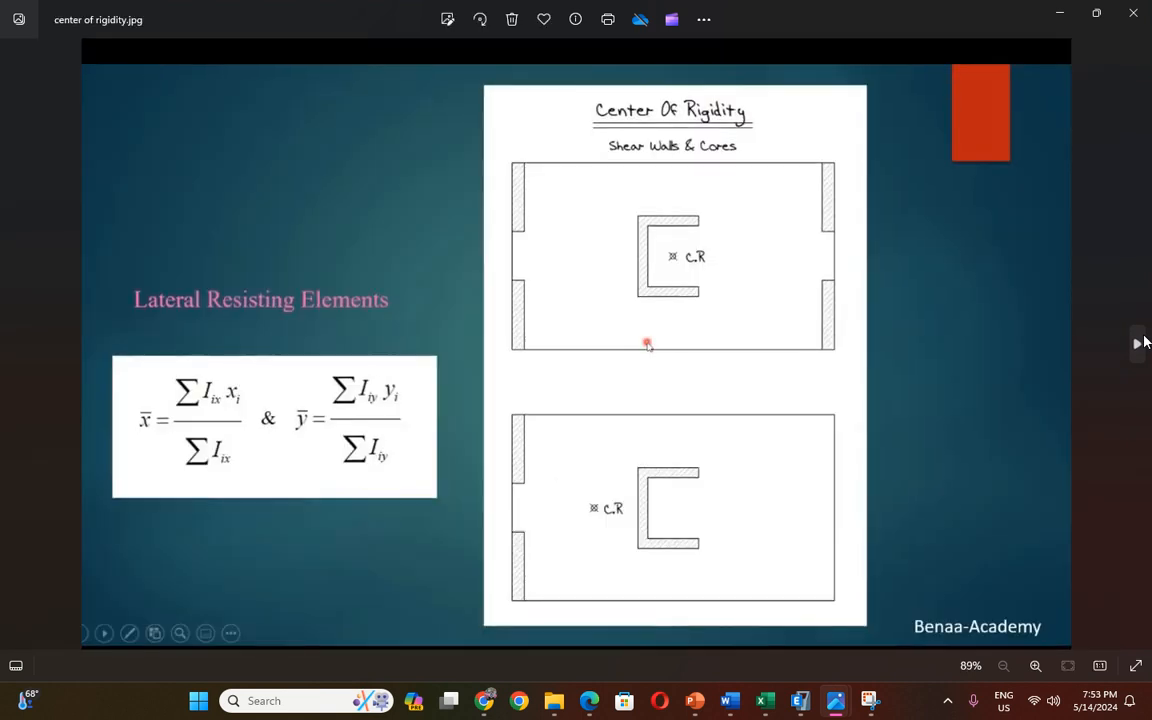
click(1138, 343)
click(1138, 343)
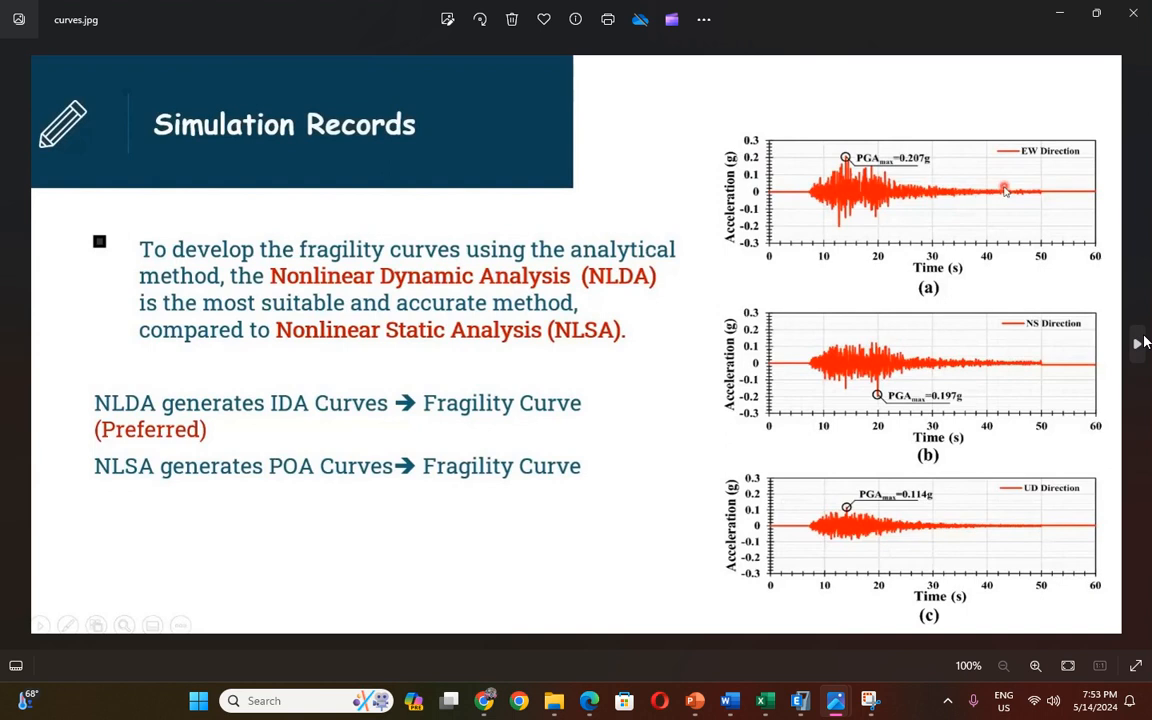
click(1138, 343)
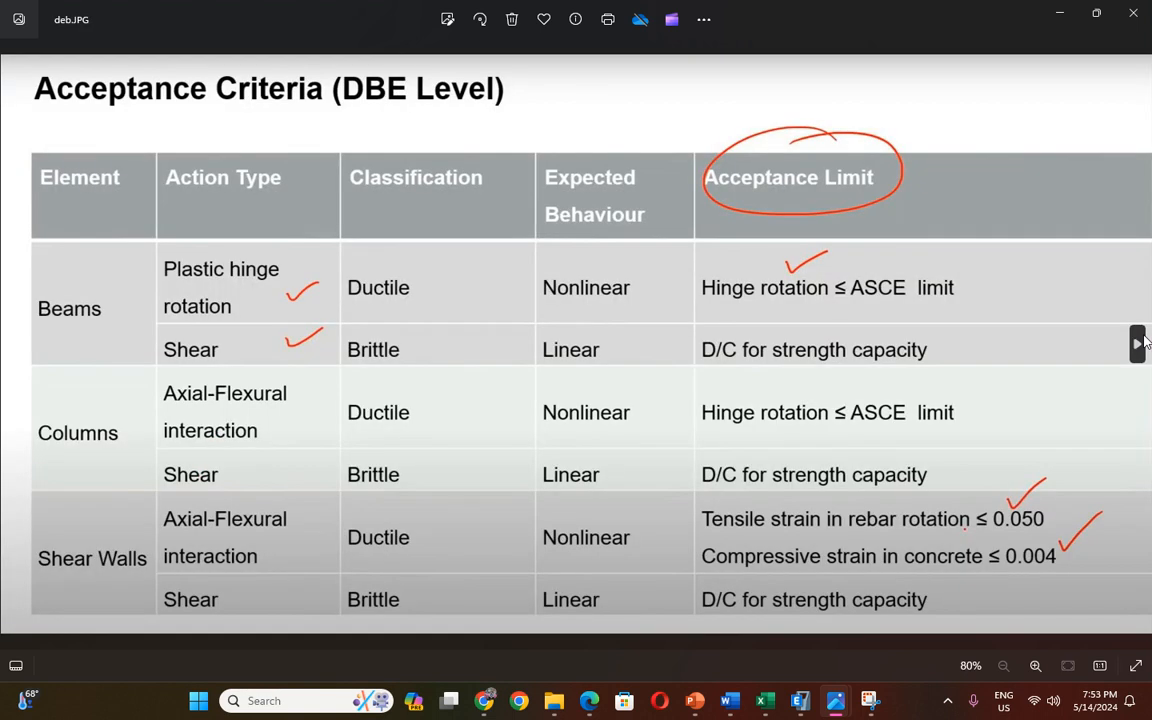
Continue through the images on elasticity concepts, the example steel model, Mander's unconfined concrete, expected material strengths and fragility curves.
click(1138, 343)
click(1138, 343)
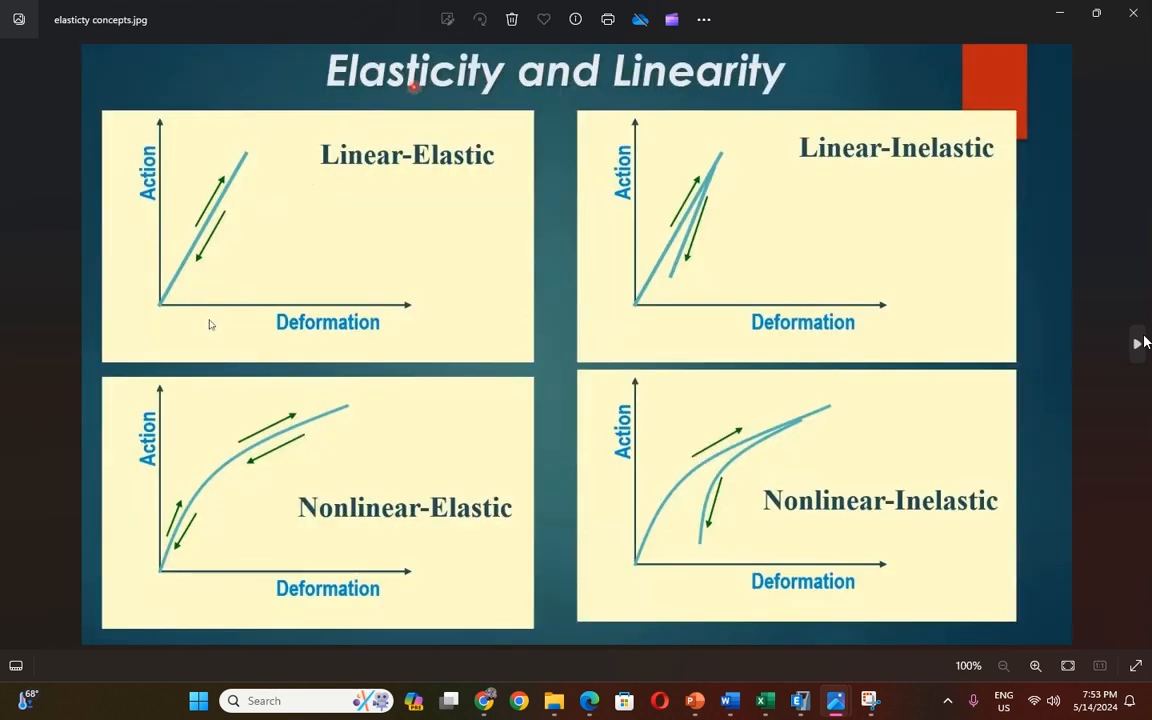
click(1138, 343)
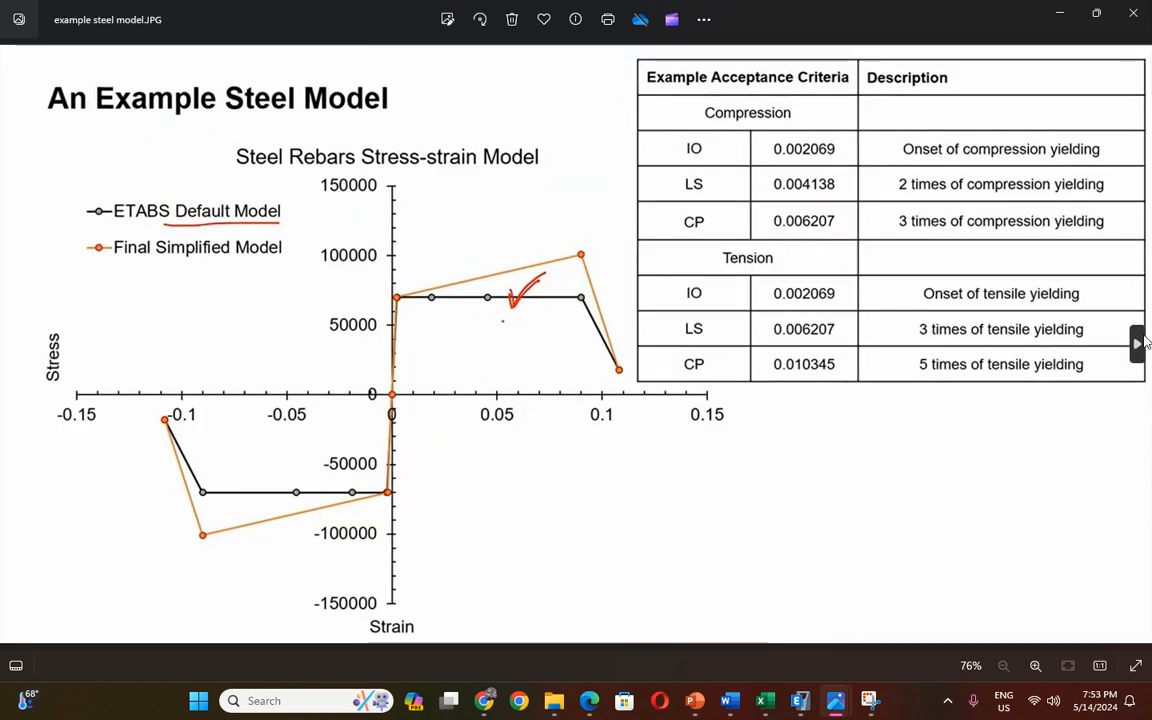
click(1138, 343)
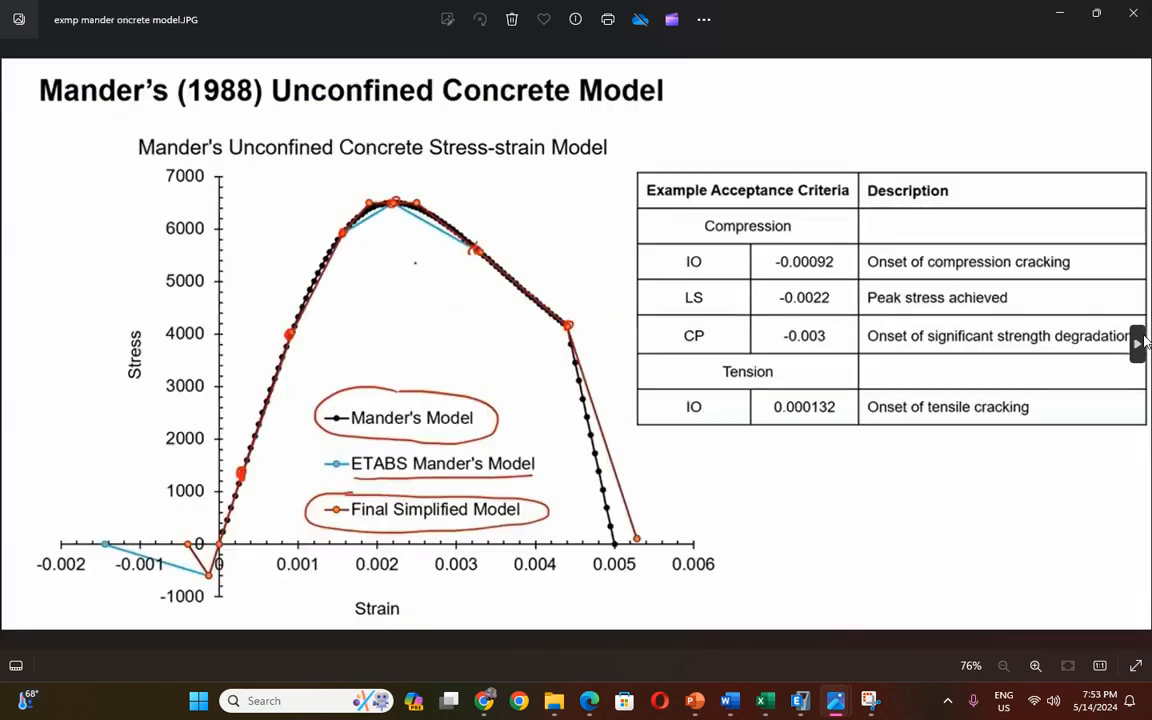
click(1138, 343)
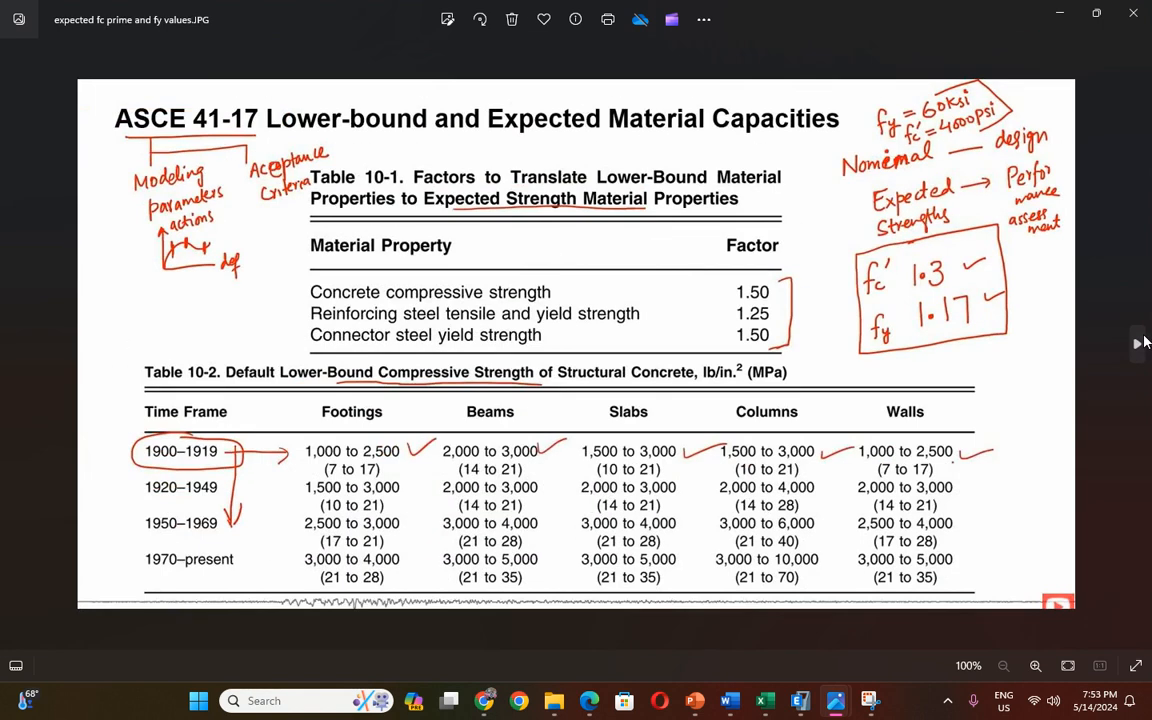
click(1138, 343)
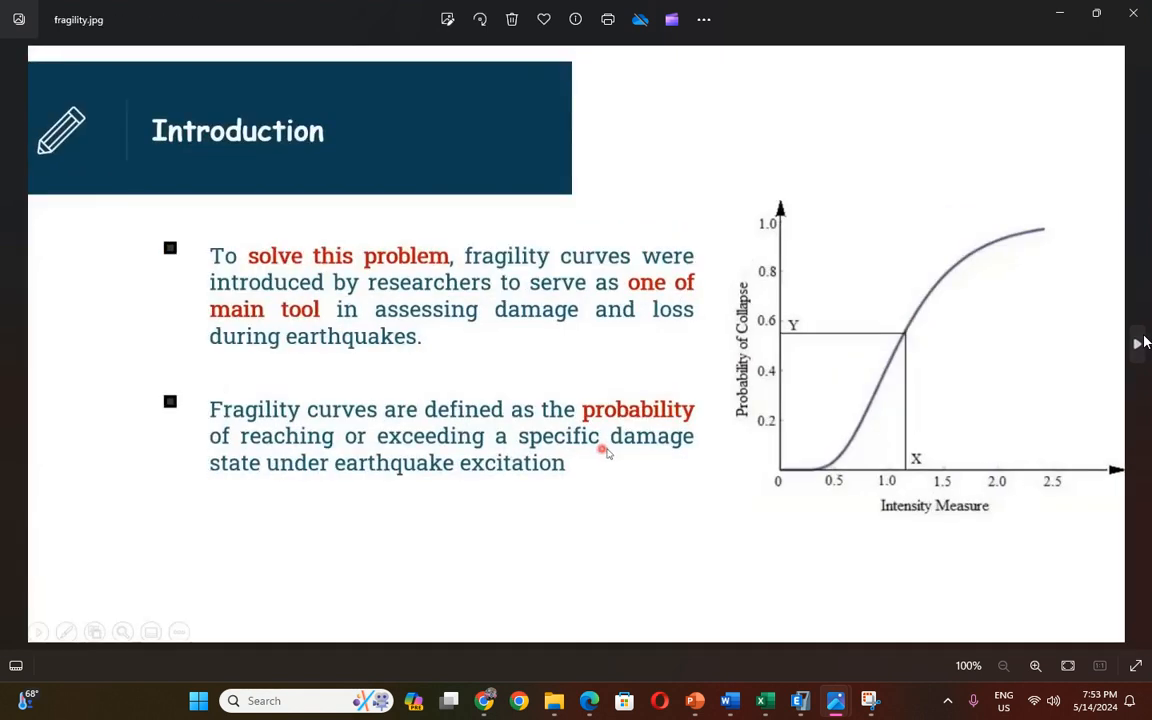
click(944, 703)
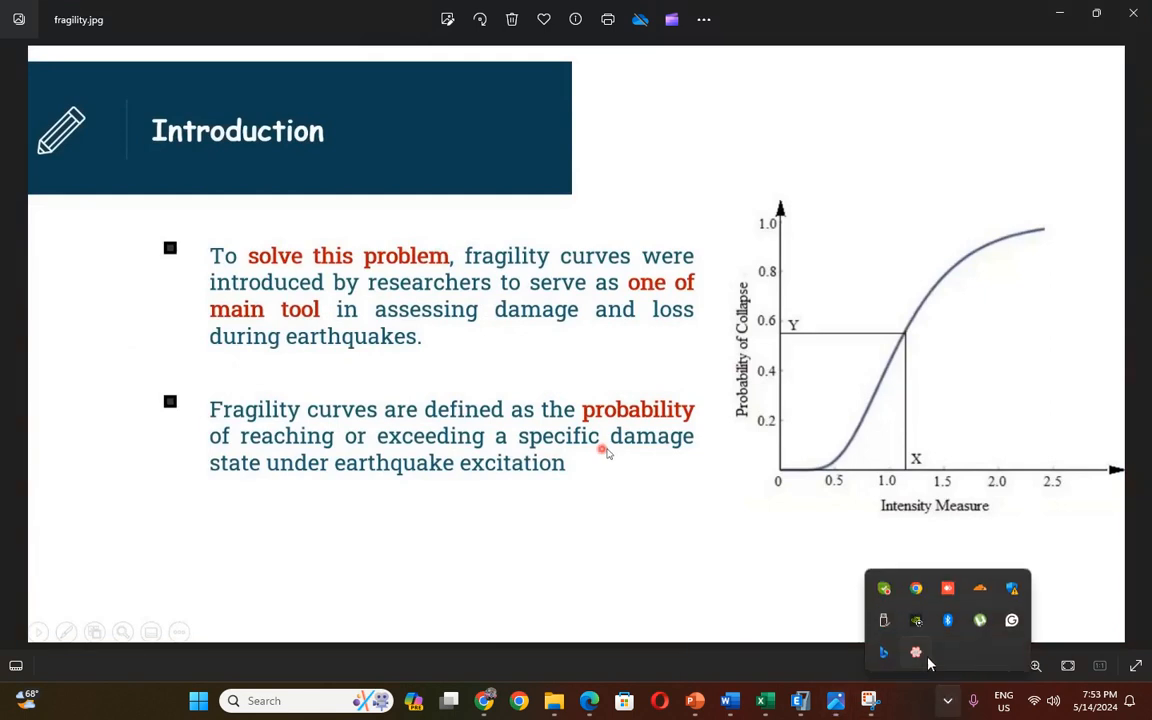